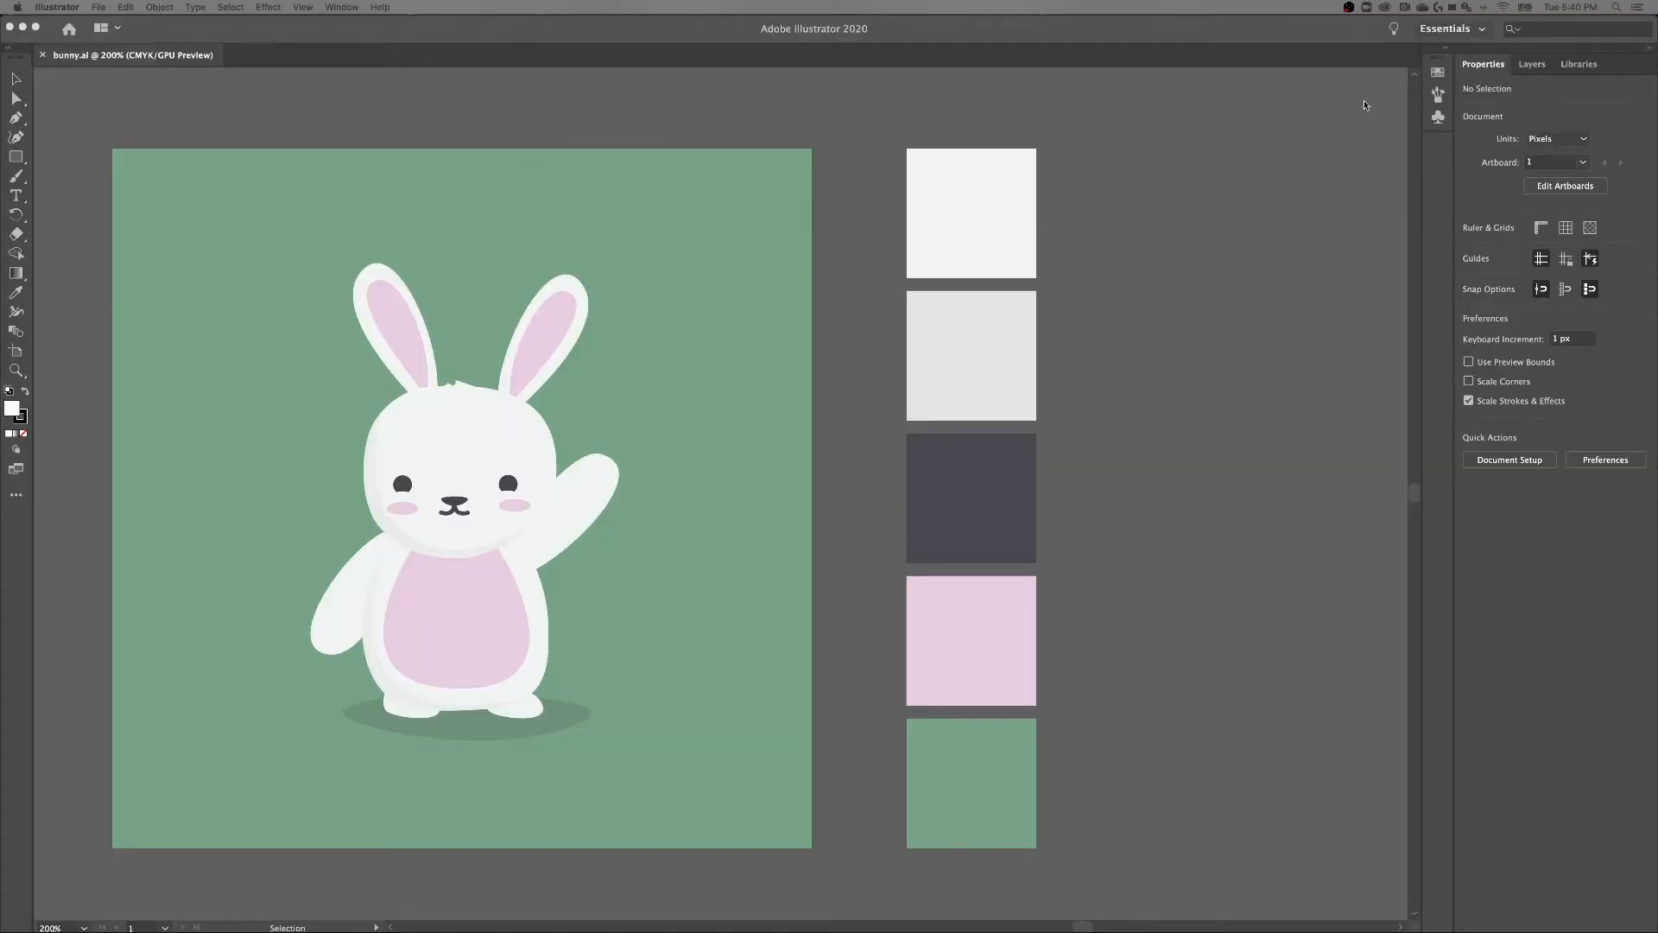
Show the Swatches panel and expand its dock beside Properties so it stays open at full height.
click(1280, 142)
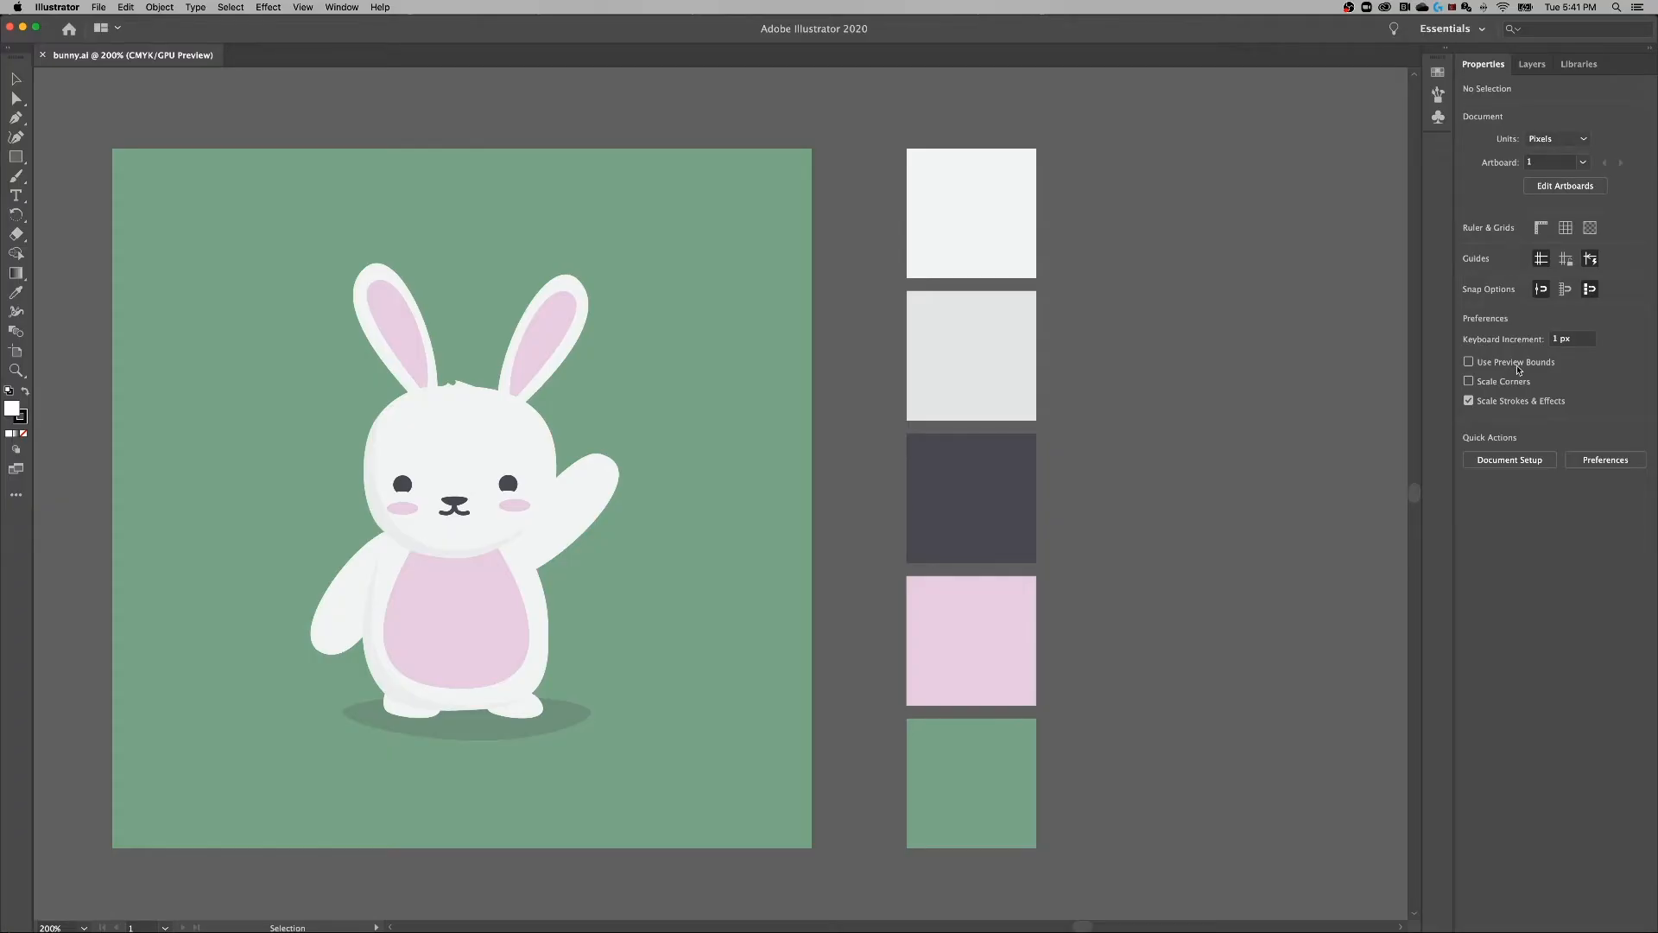
click(329, 6)
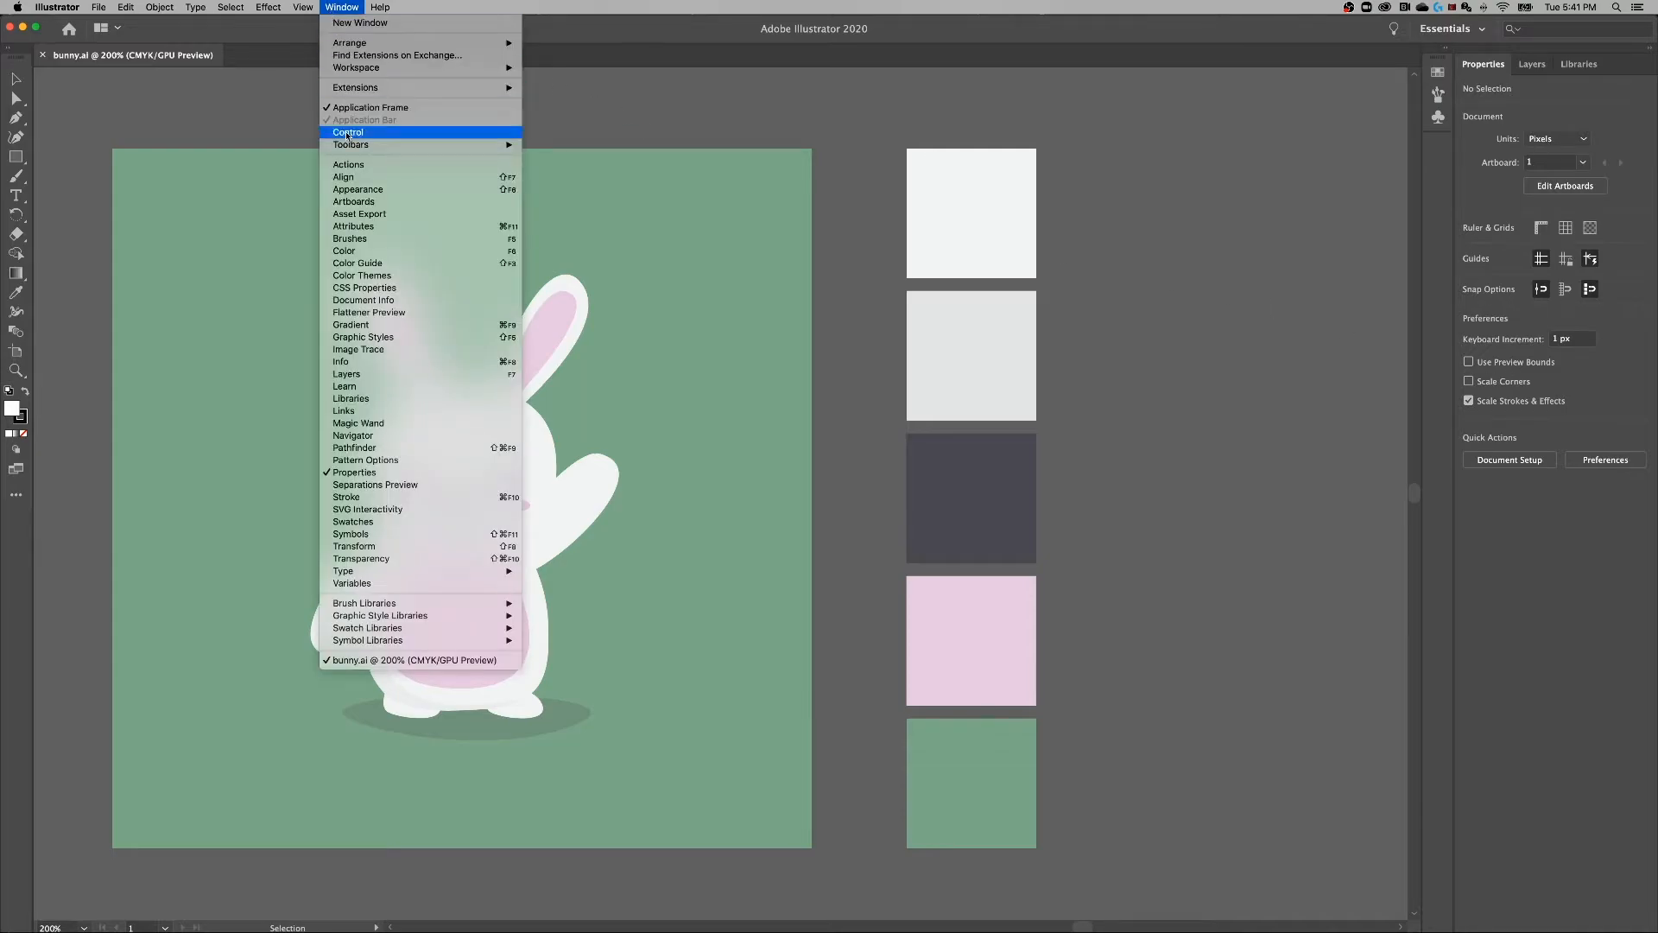
click(399, 520)
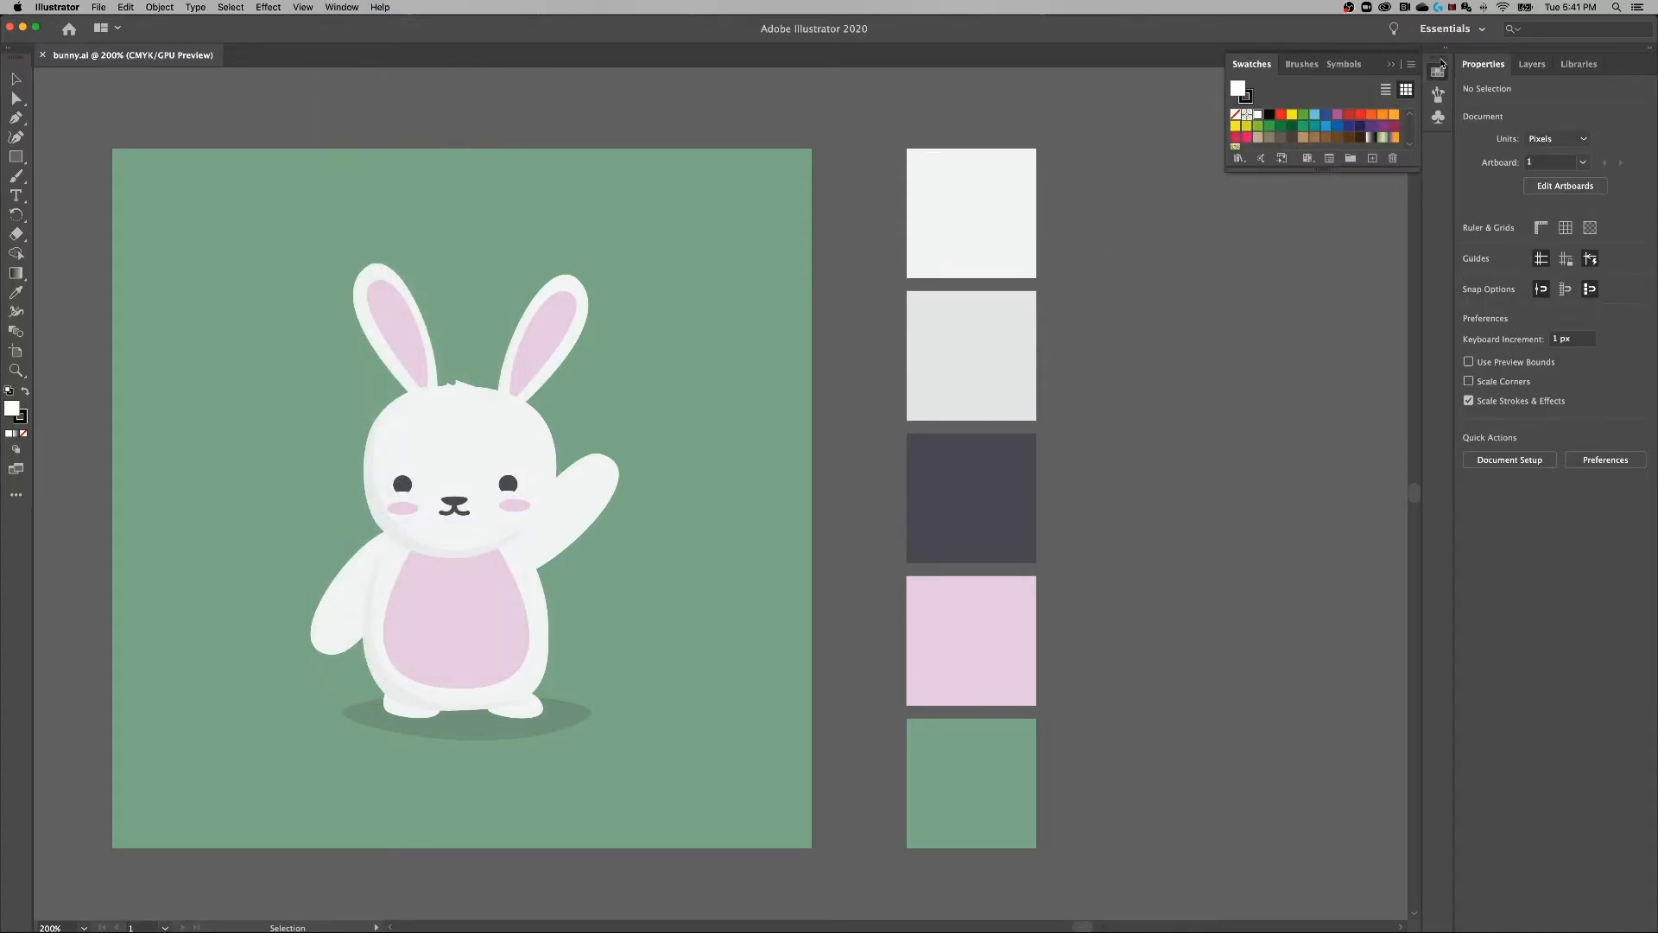
click(1444, 50)
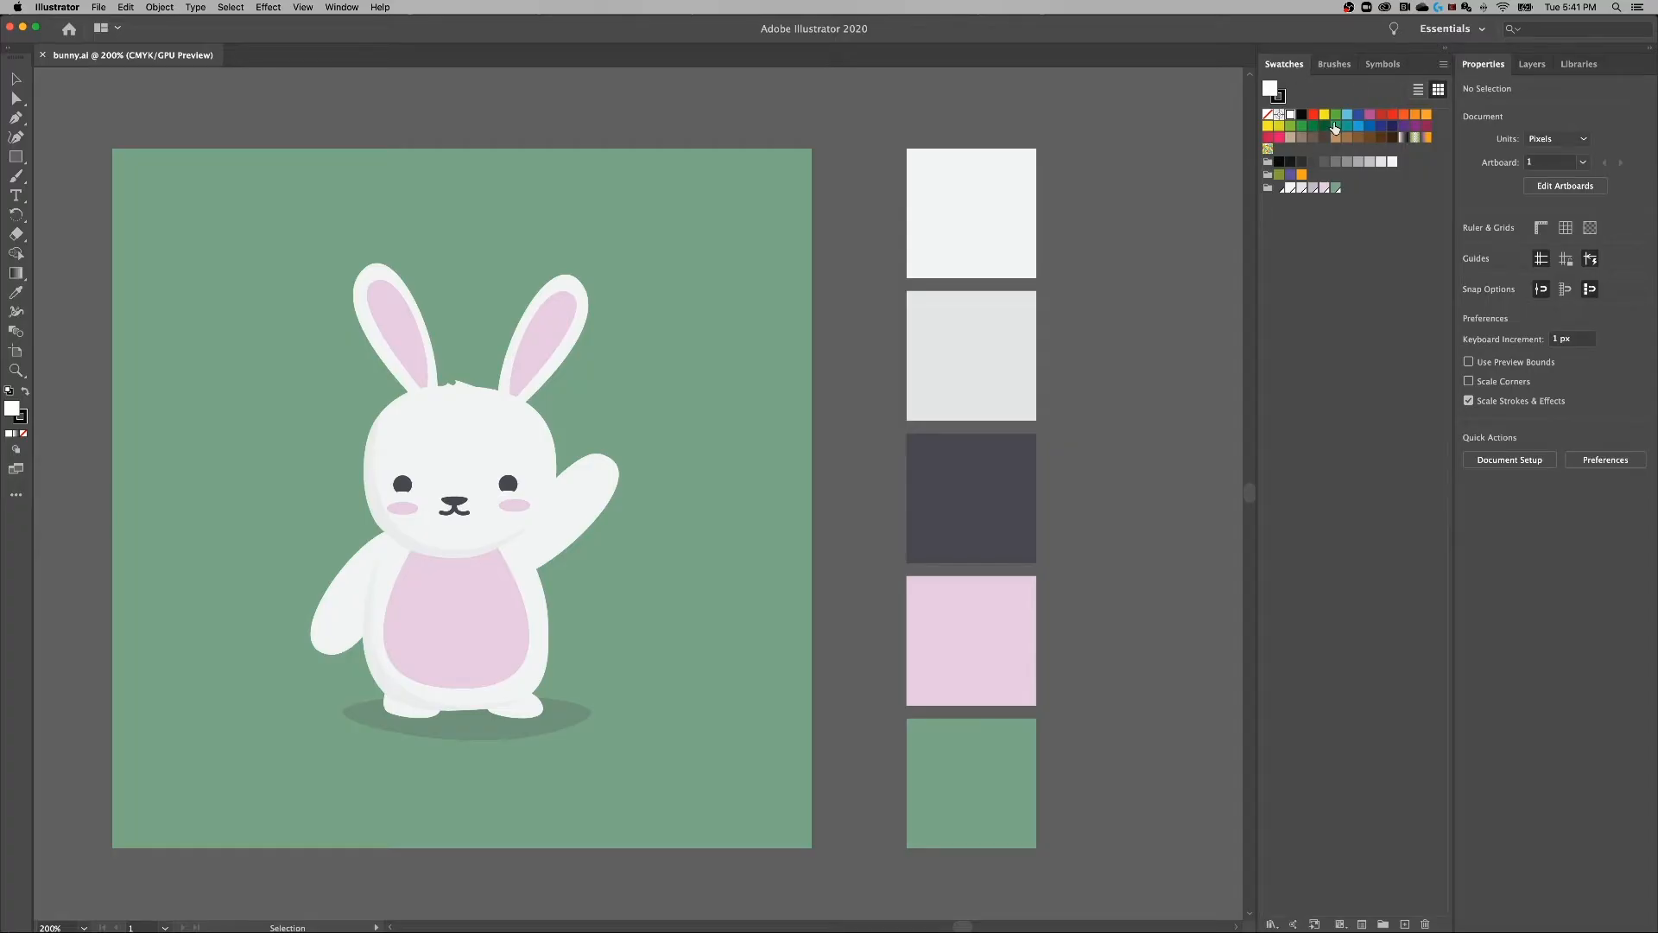
Open the Color panel, dock it beneath Swatches and enlarge it to show a tall color spectrum.
click(349, 8)
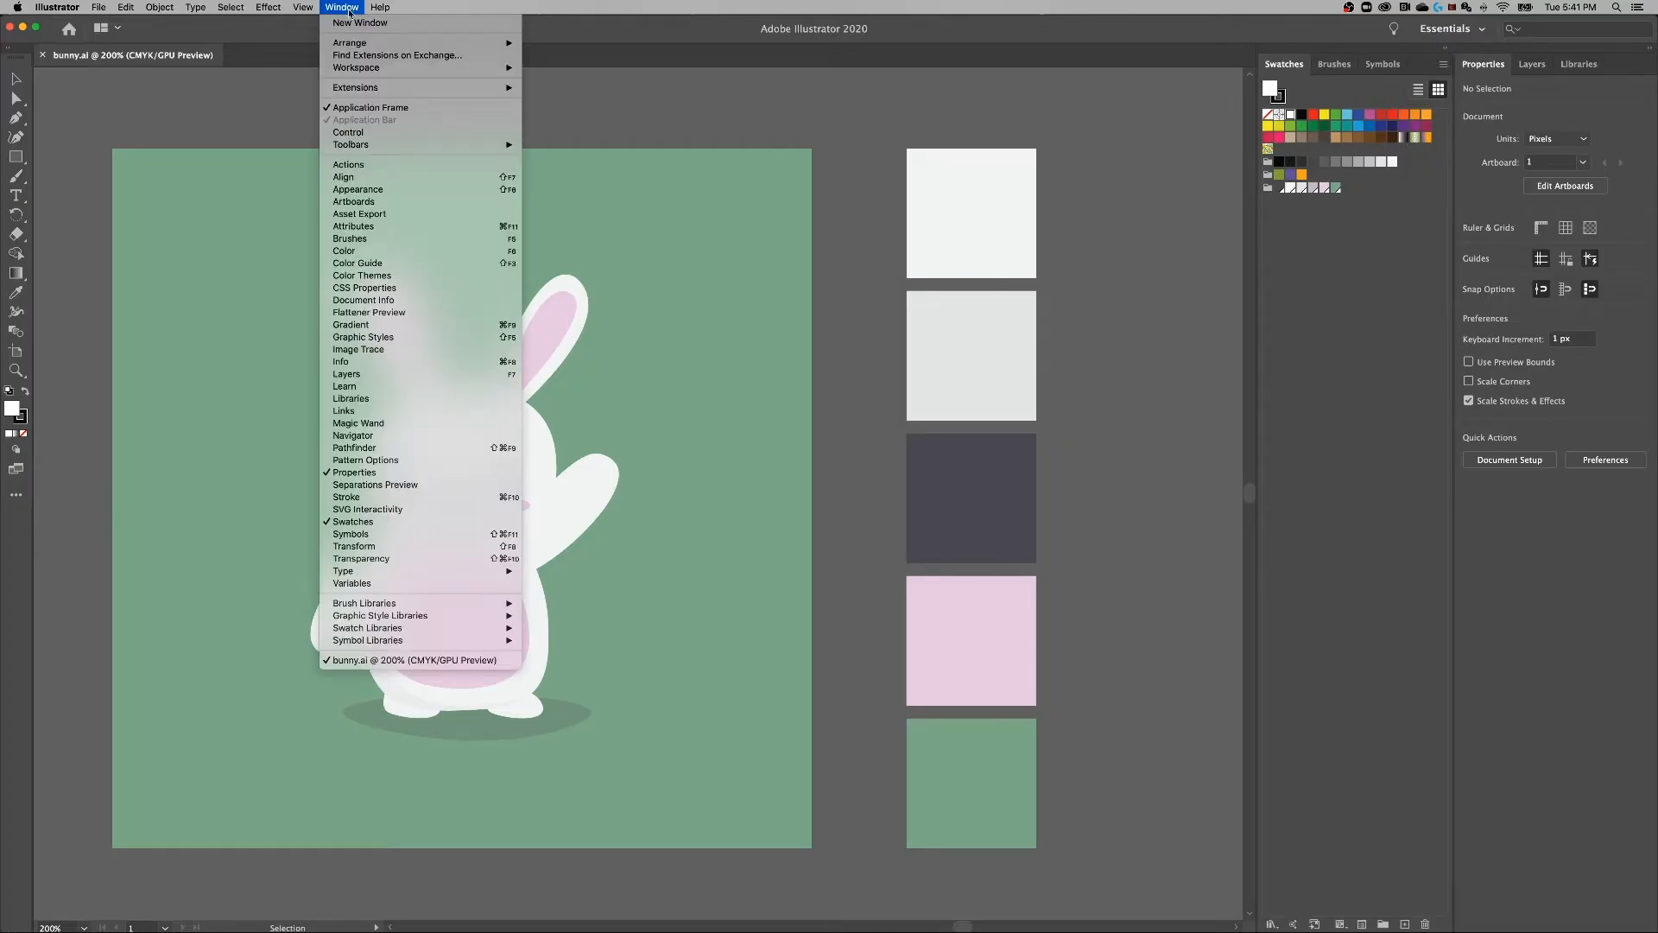
click(373, 252)
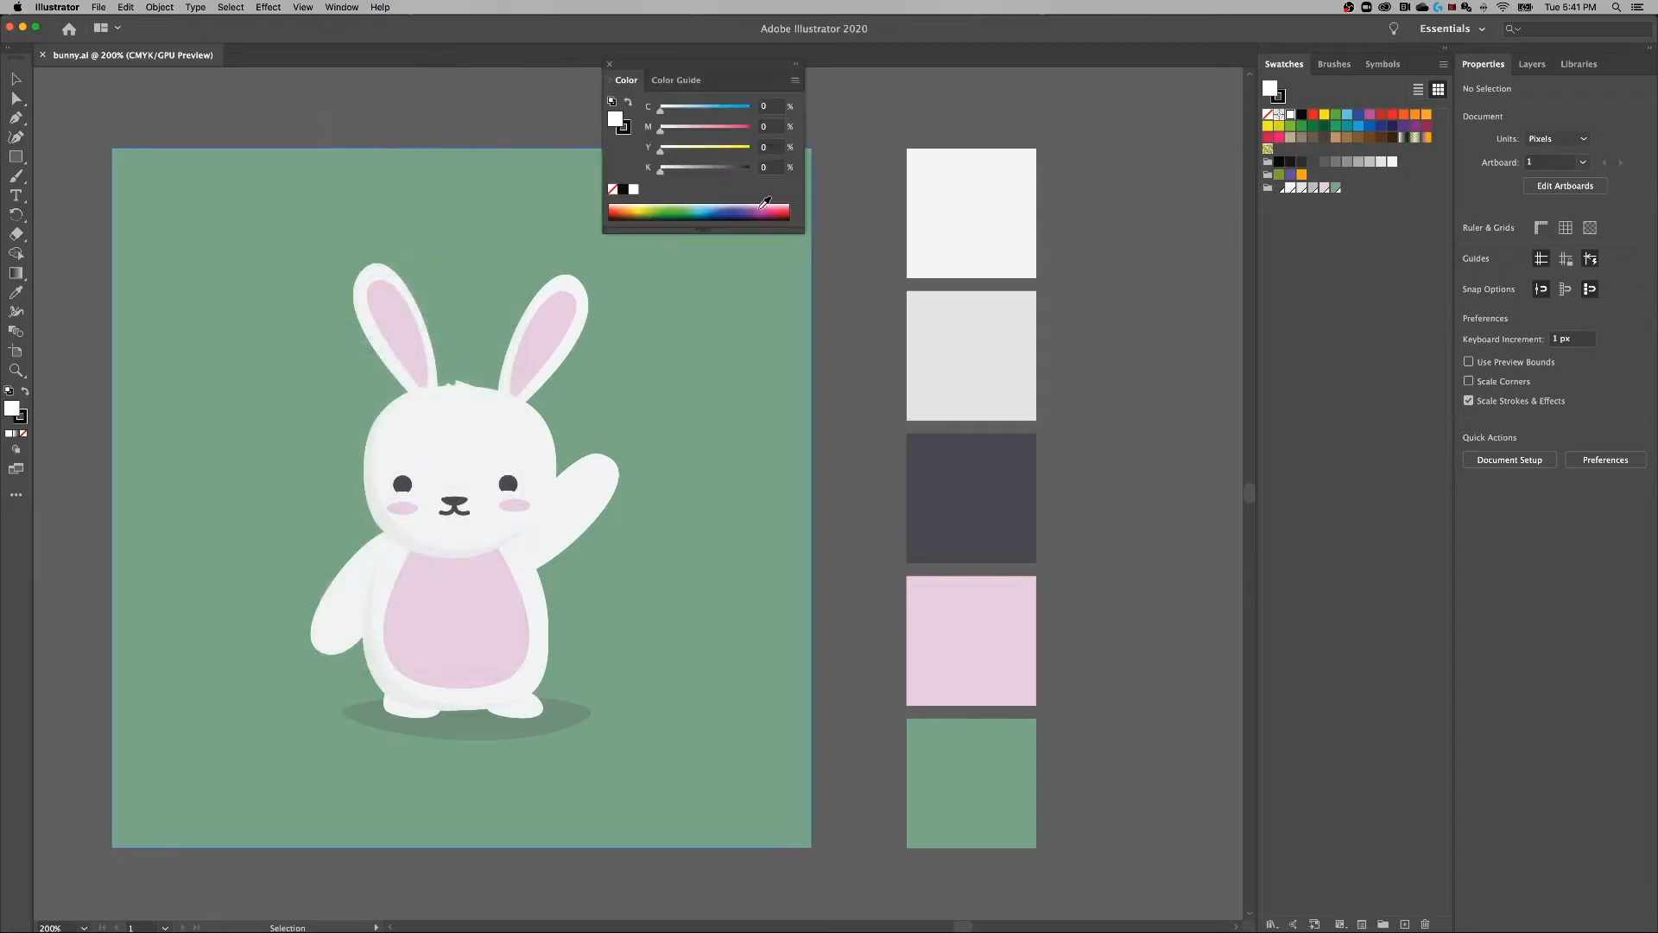
drag(642, 69, 1345, 928)
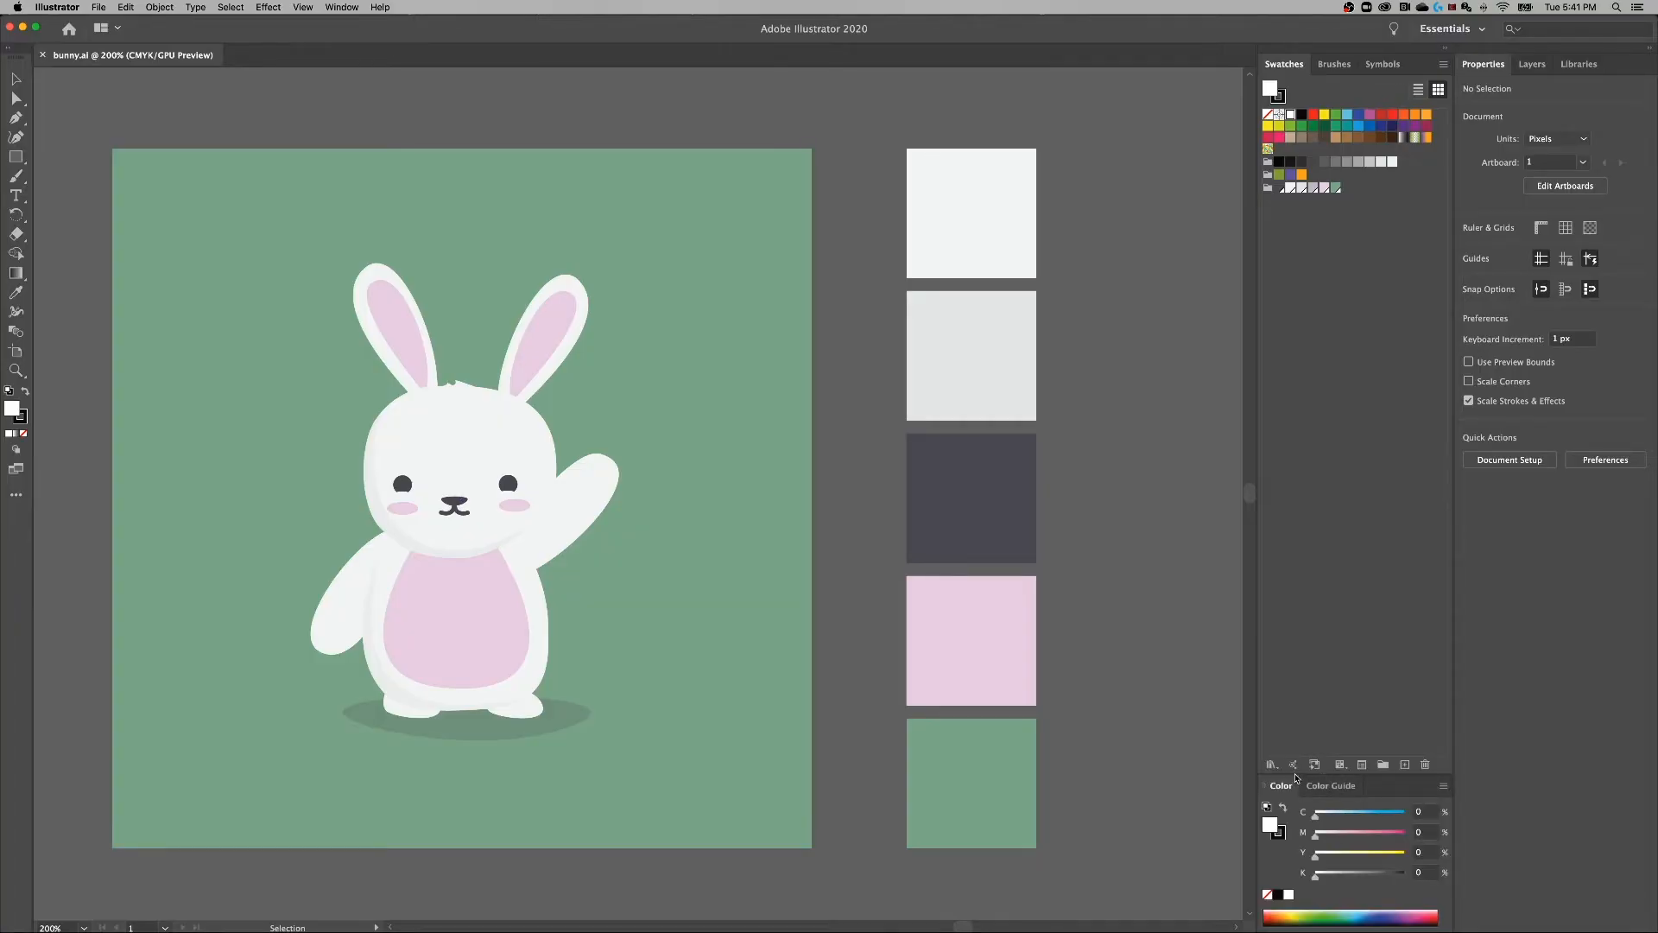
drag(1282, 772, 1287, 409)
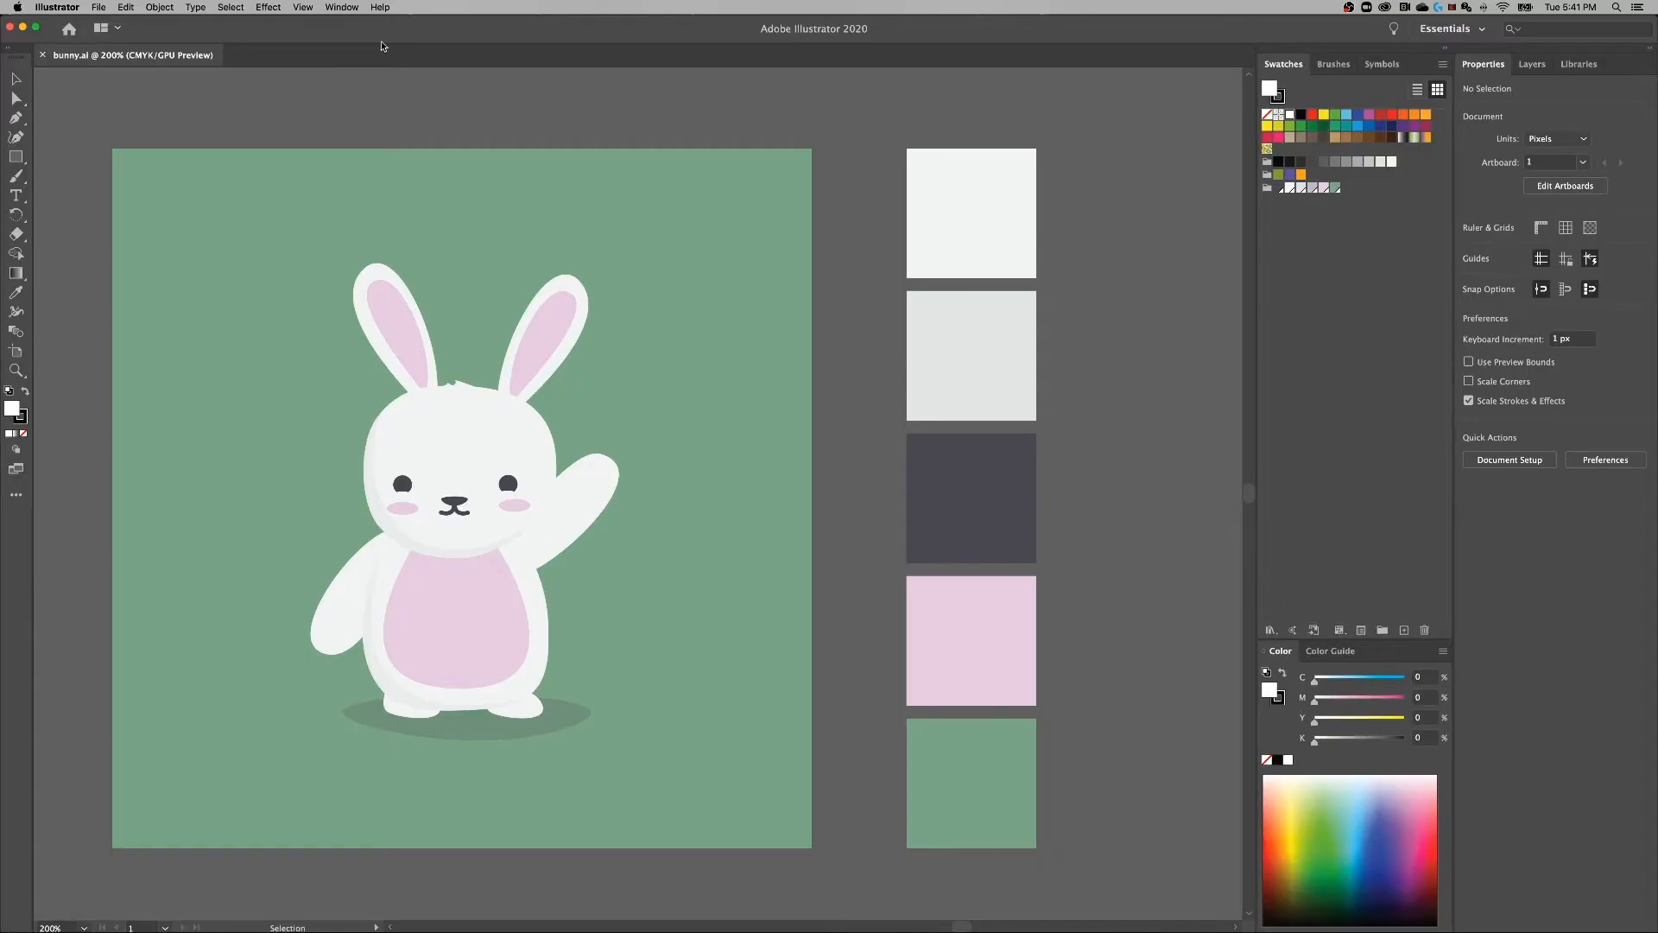
Open the Align panel, dock it between Swatches and Color, and split Transform off into its own group above Align.
click(342, 7)
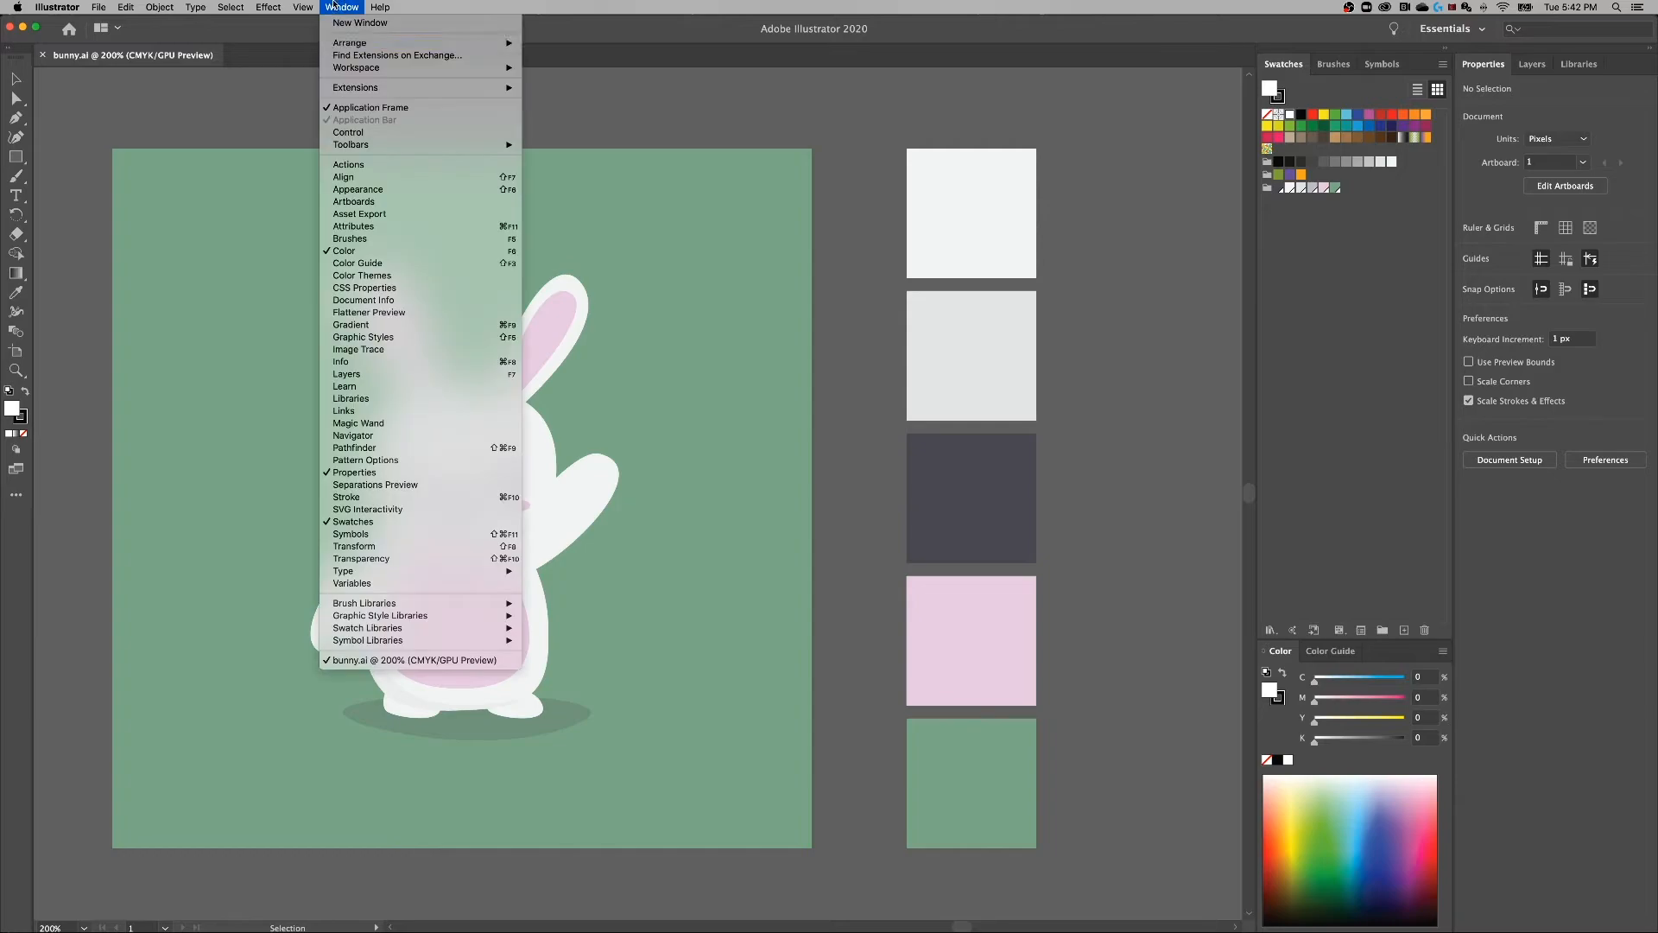
click(379, 180)
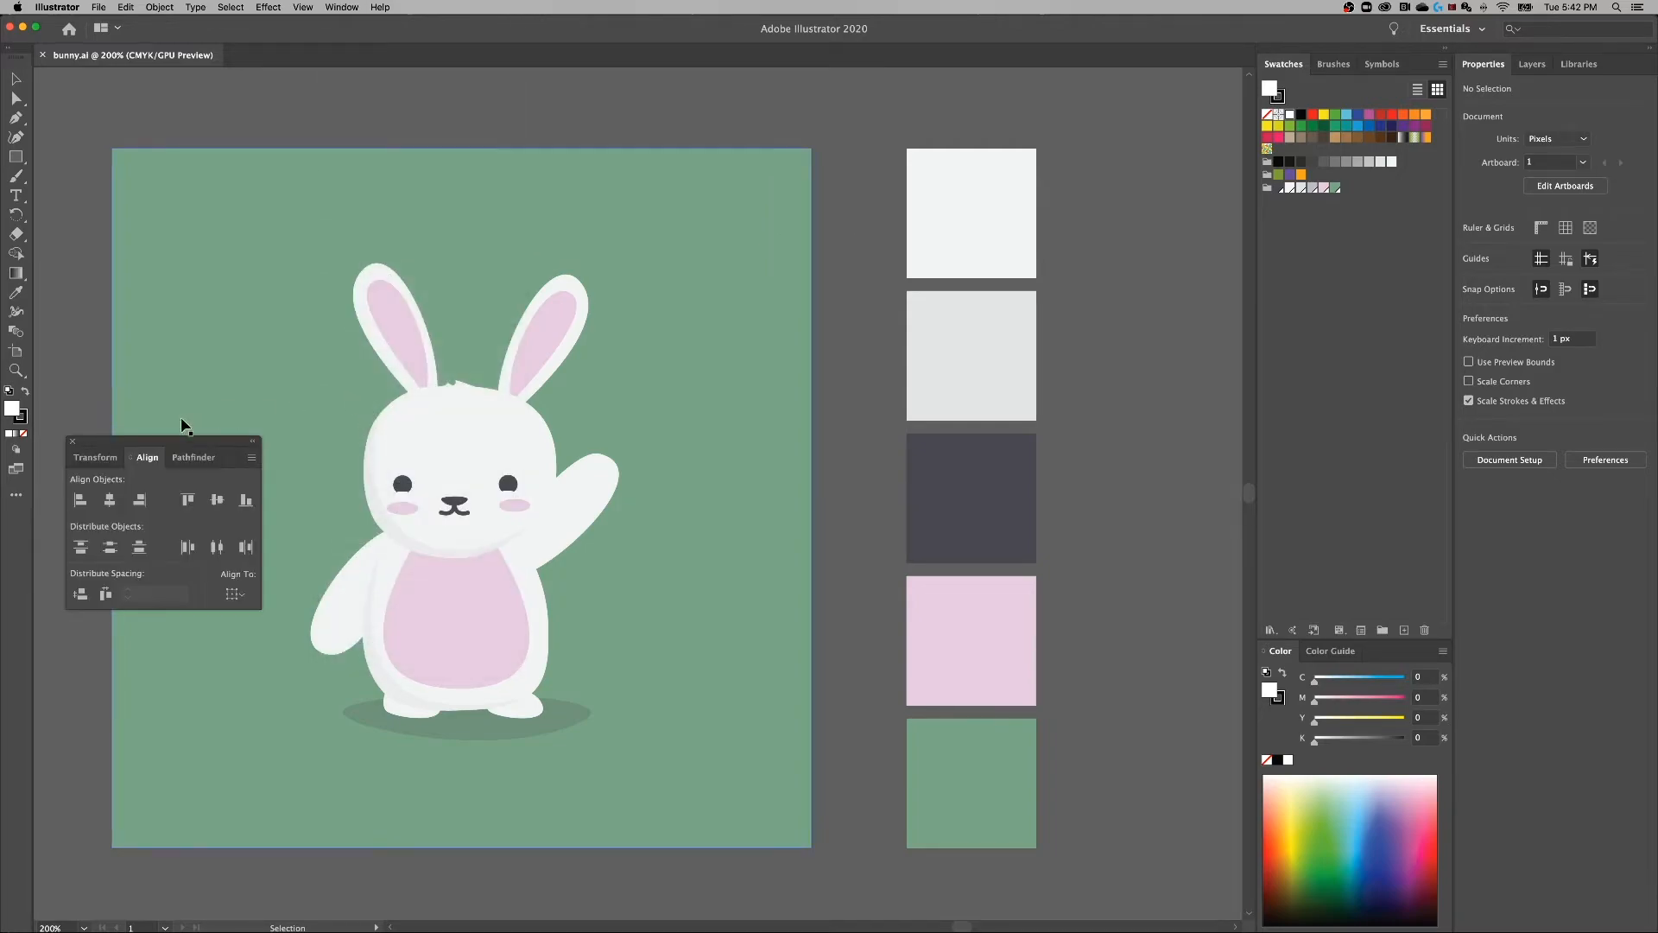
drag(147, 457, 1300, 641)
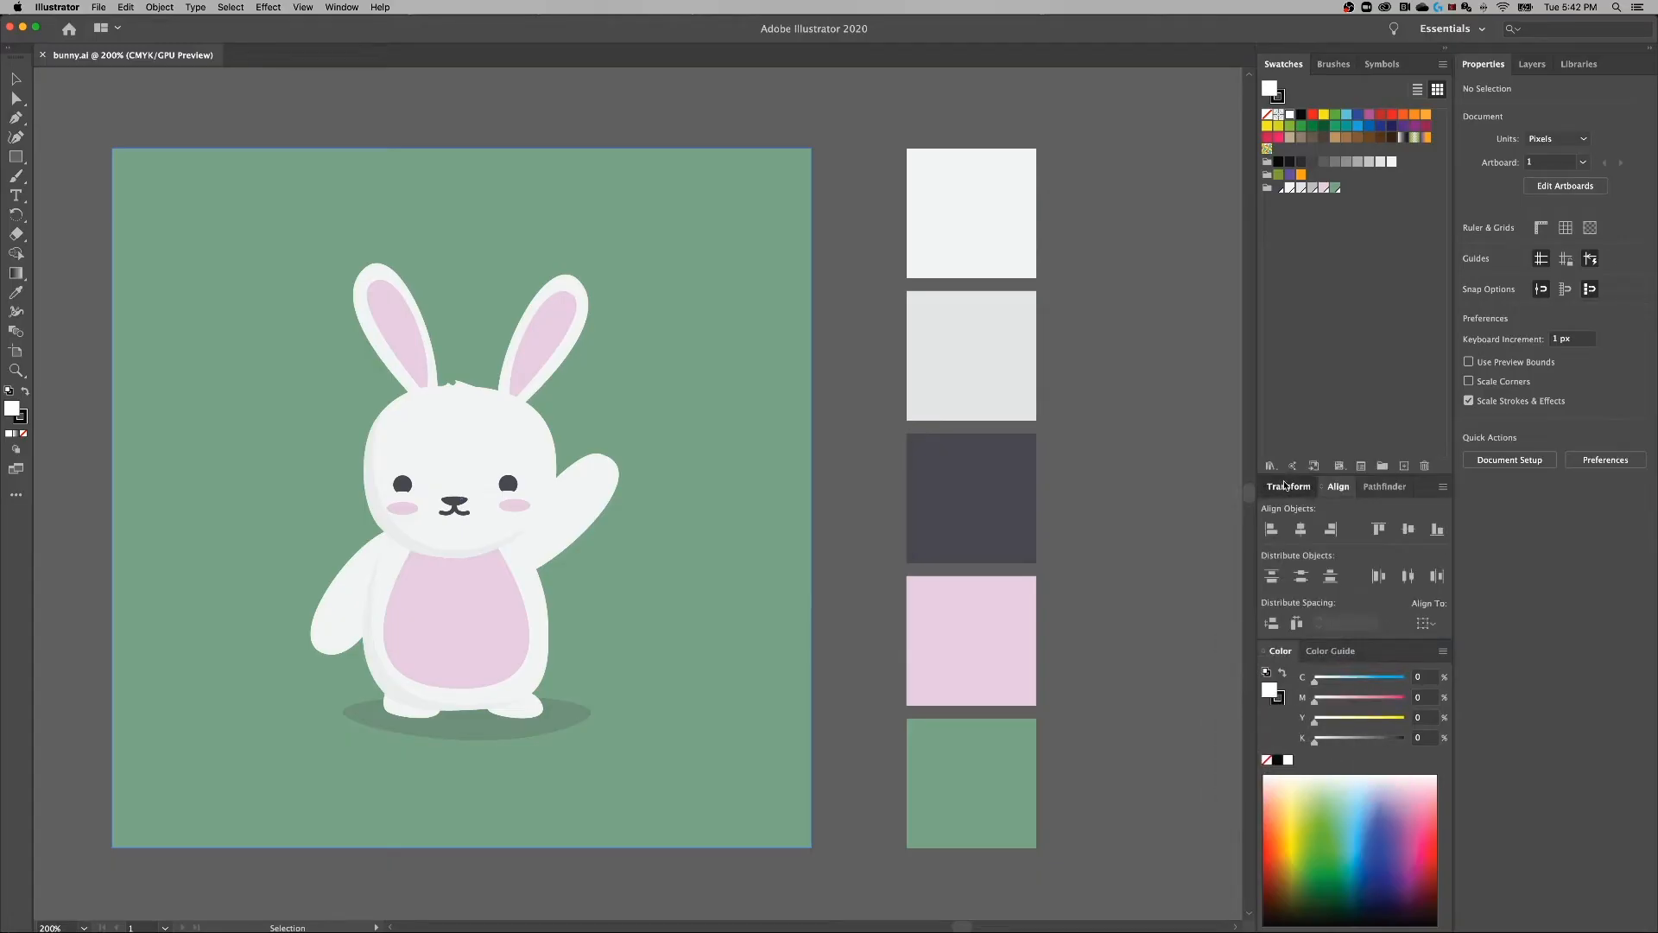
drag(1296, 484, 1292, 477)
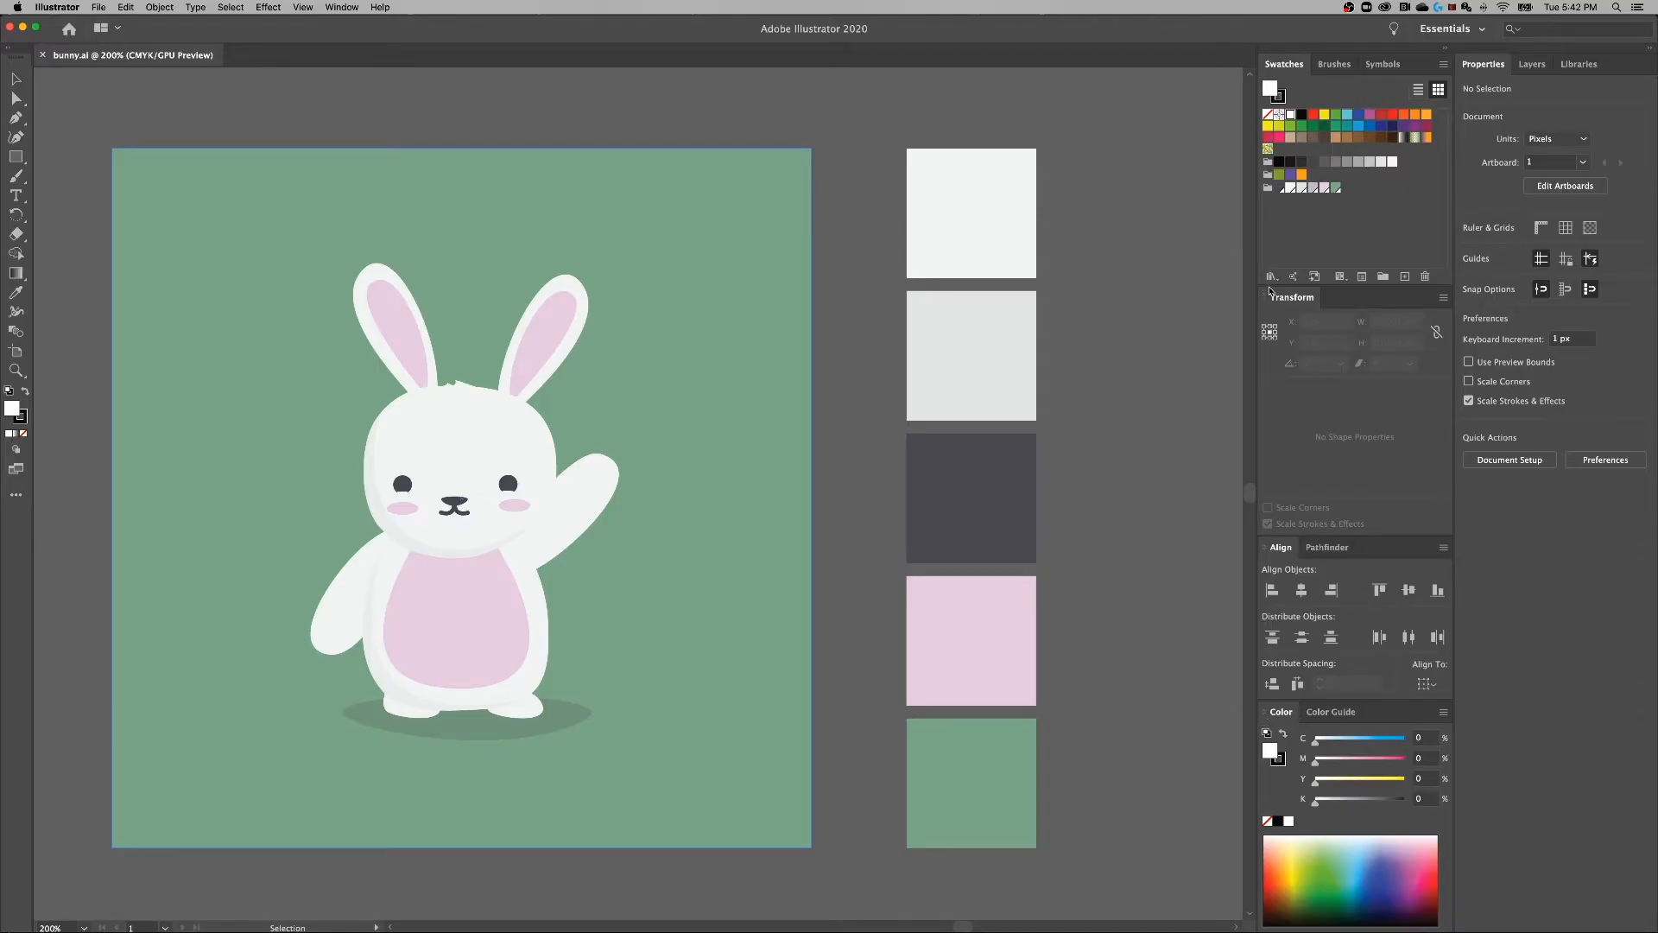
Move Color and Color Guide into one group directly below Swatches, with Color shown in front.
drag(1279, 714, 1283, 296)
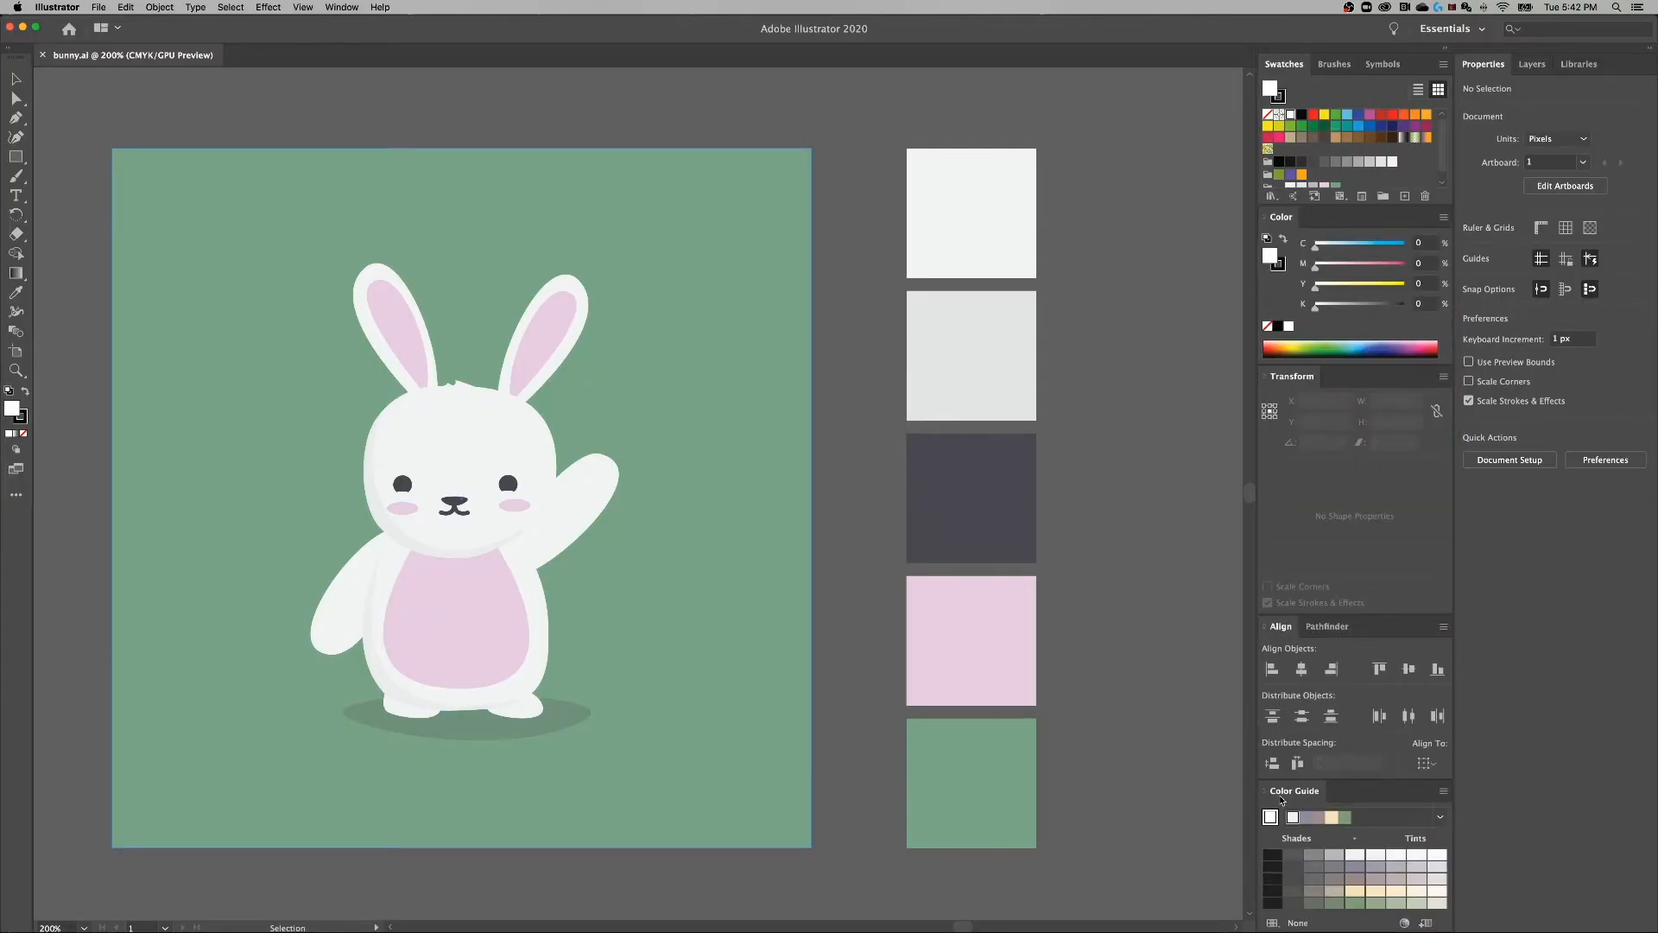
drag(1284, 801, 1319, 229)
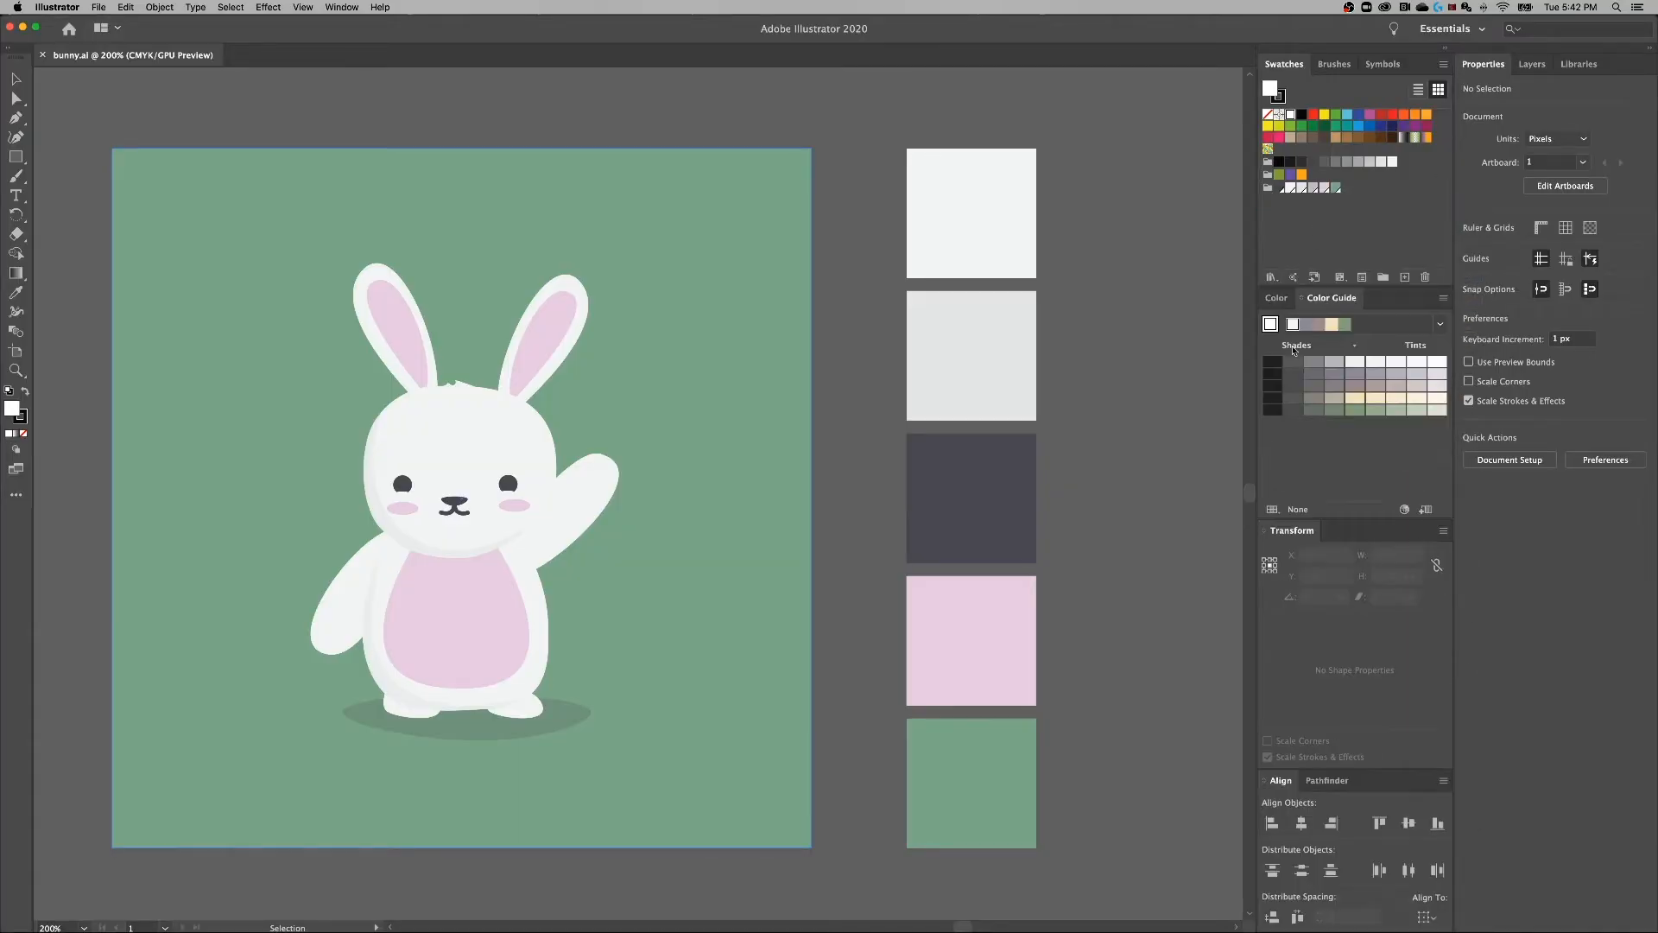
click(1282, 298)
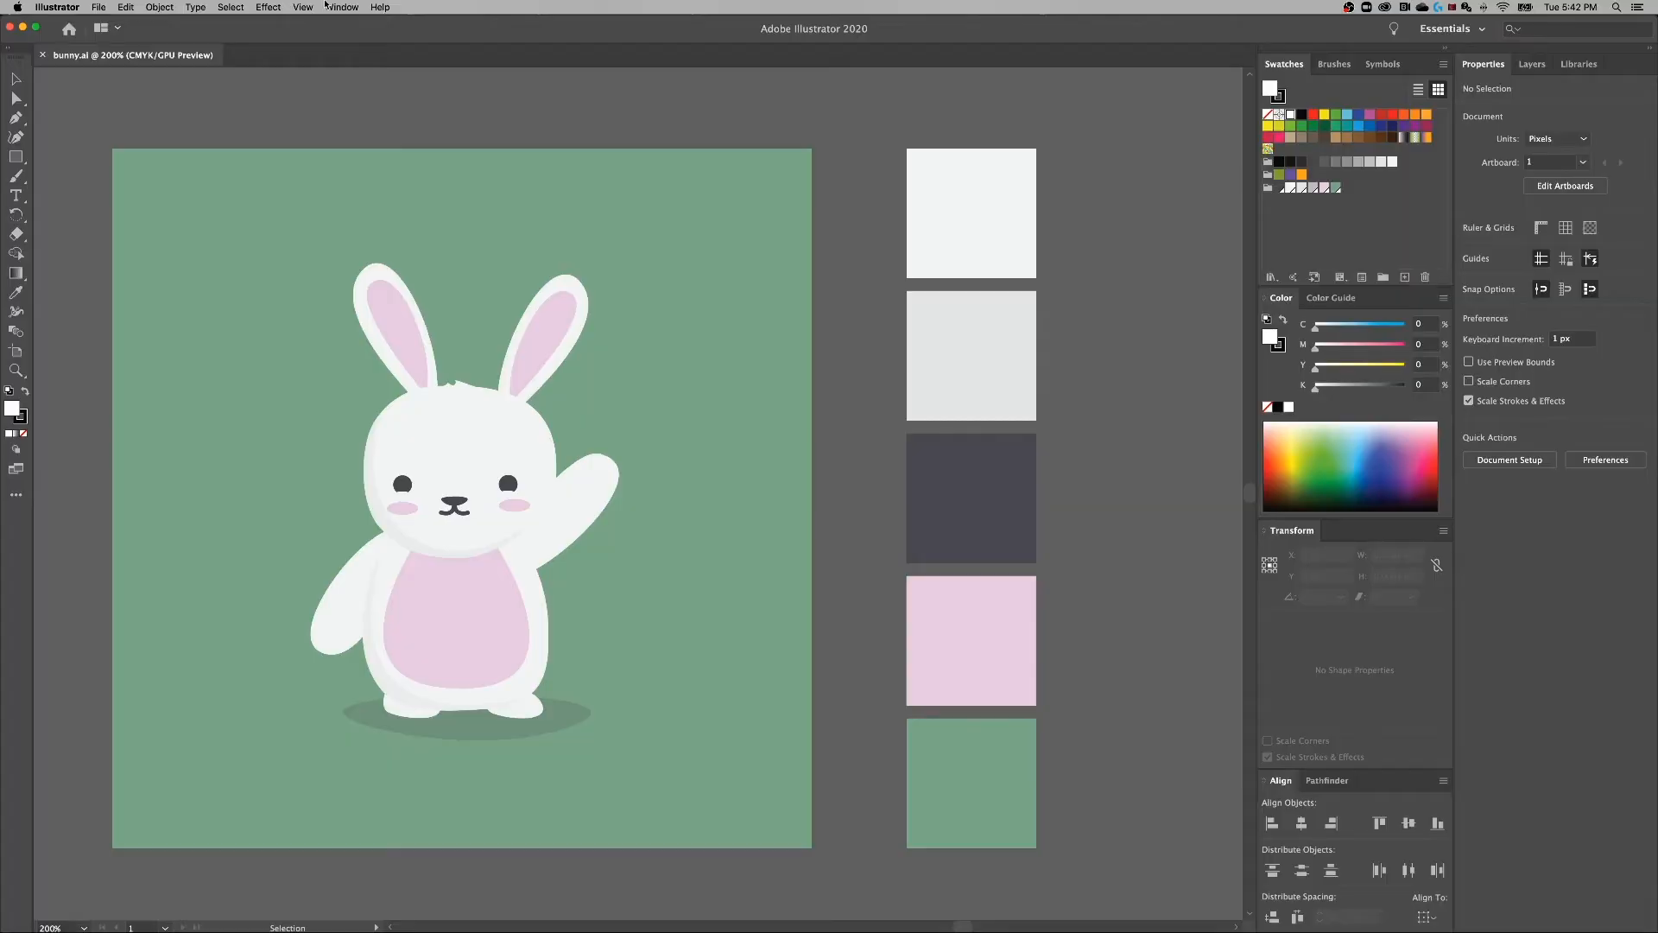
Save the current panel arrangement as a new workspace named Pixel + Bracket.
click(328, 7)
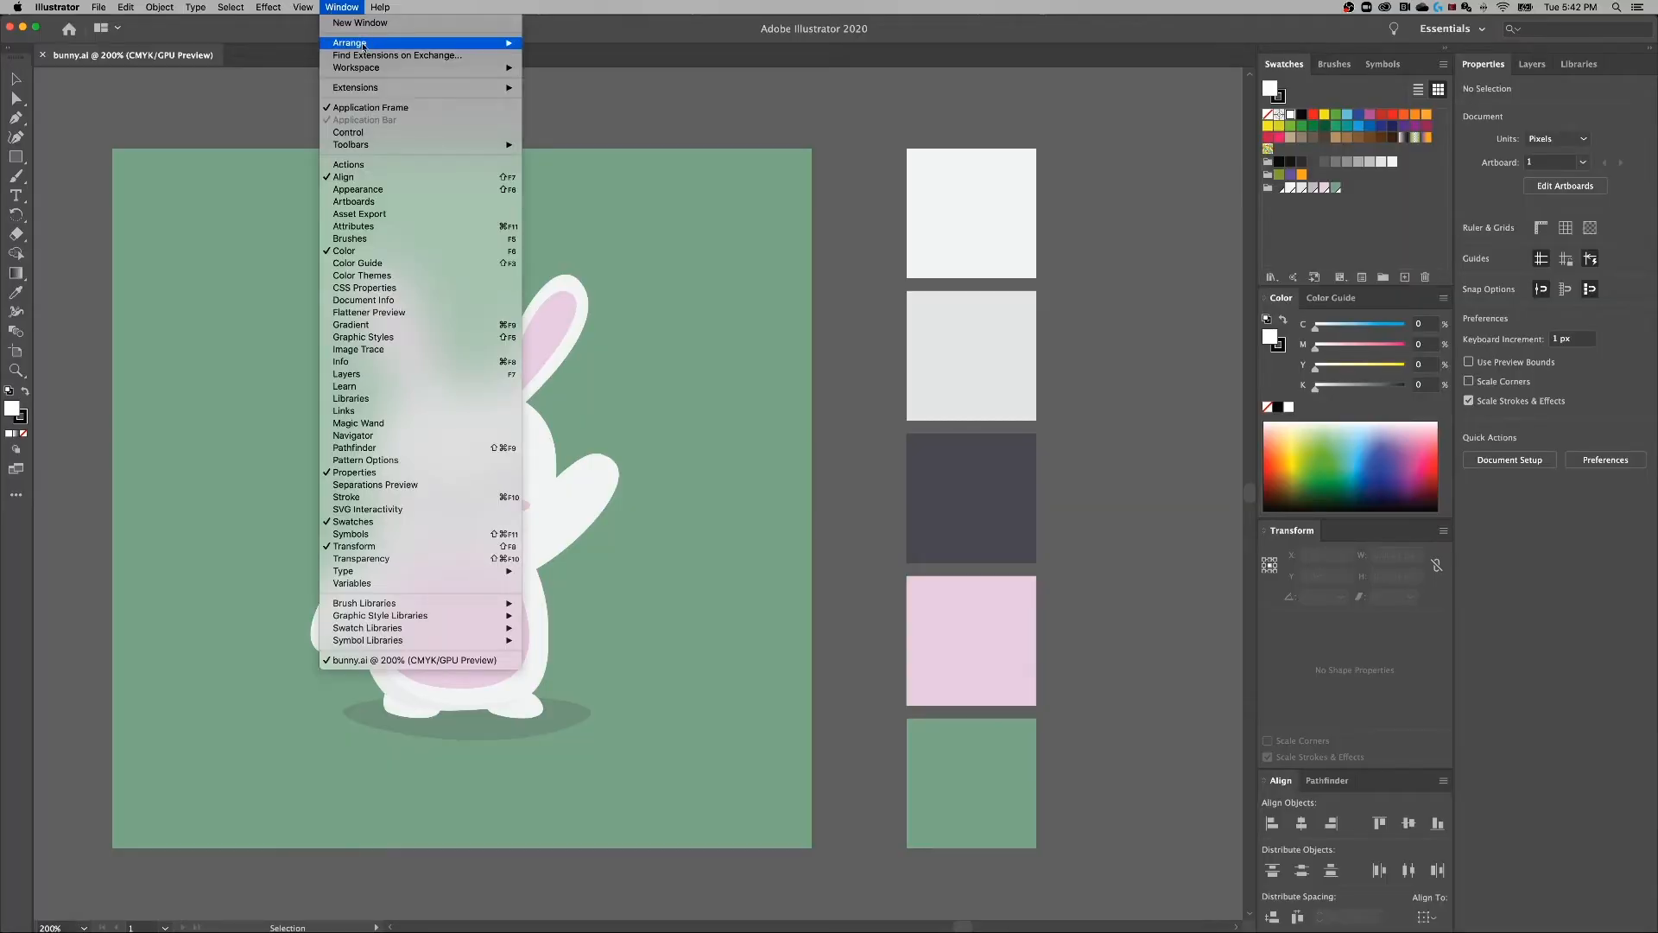
mouse_move(374, 72)
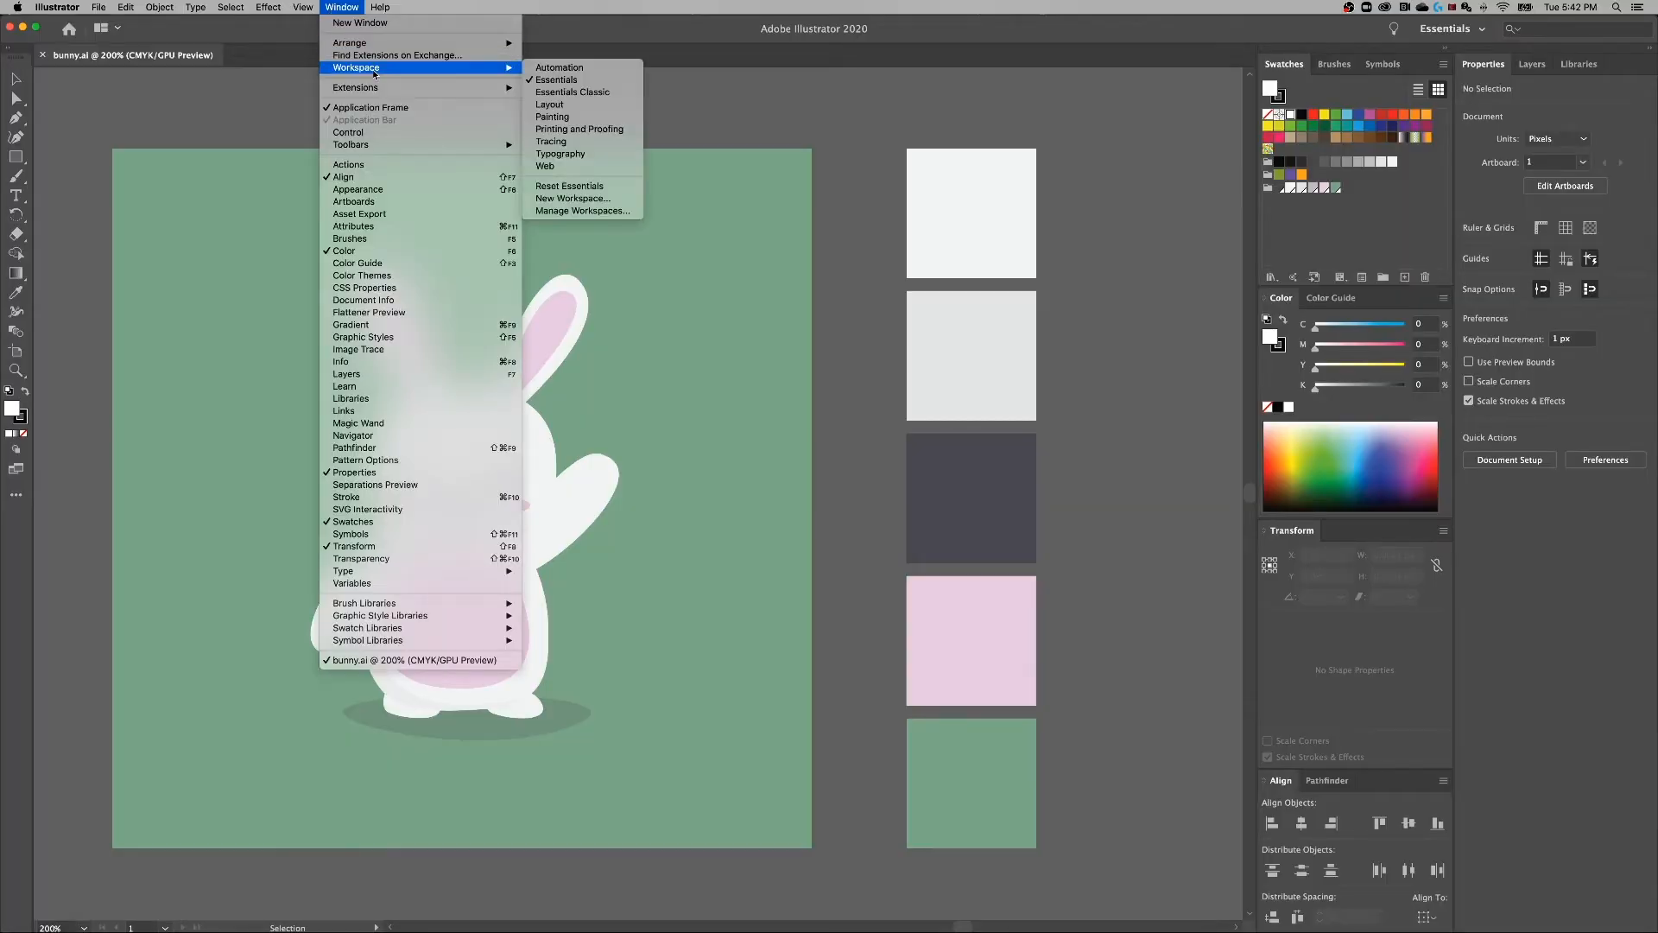
click(590, 200)
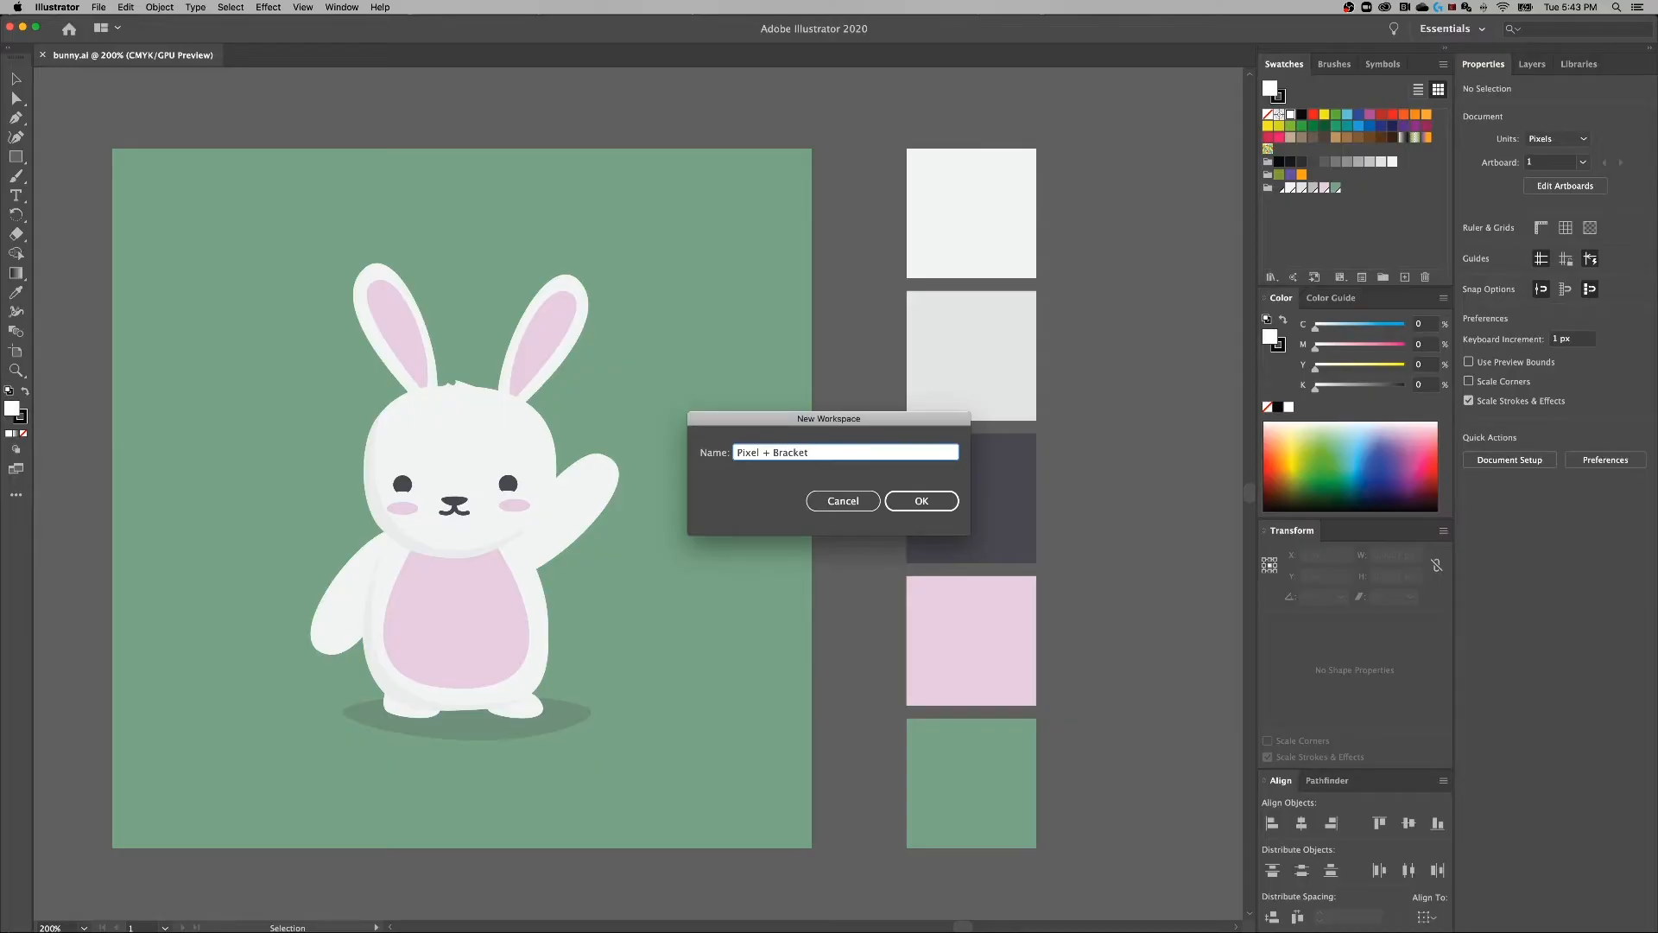
click(947, 507)
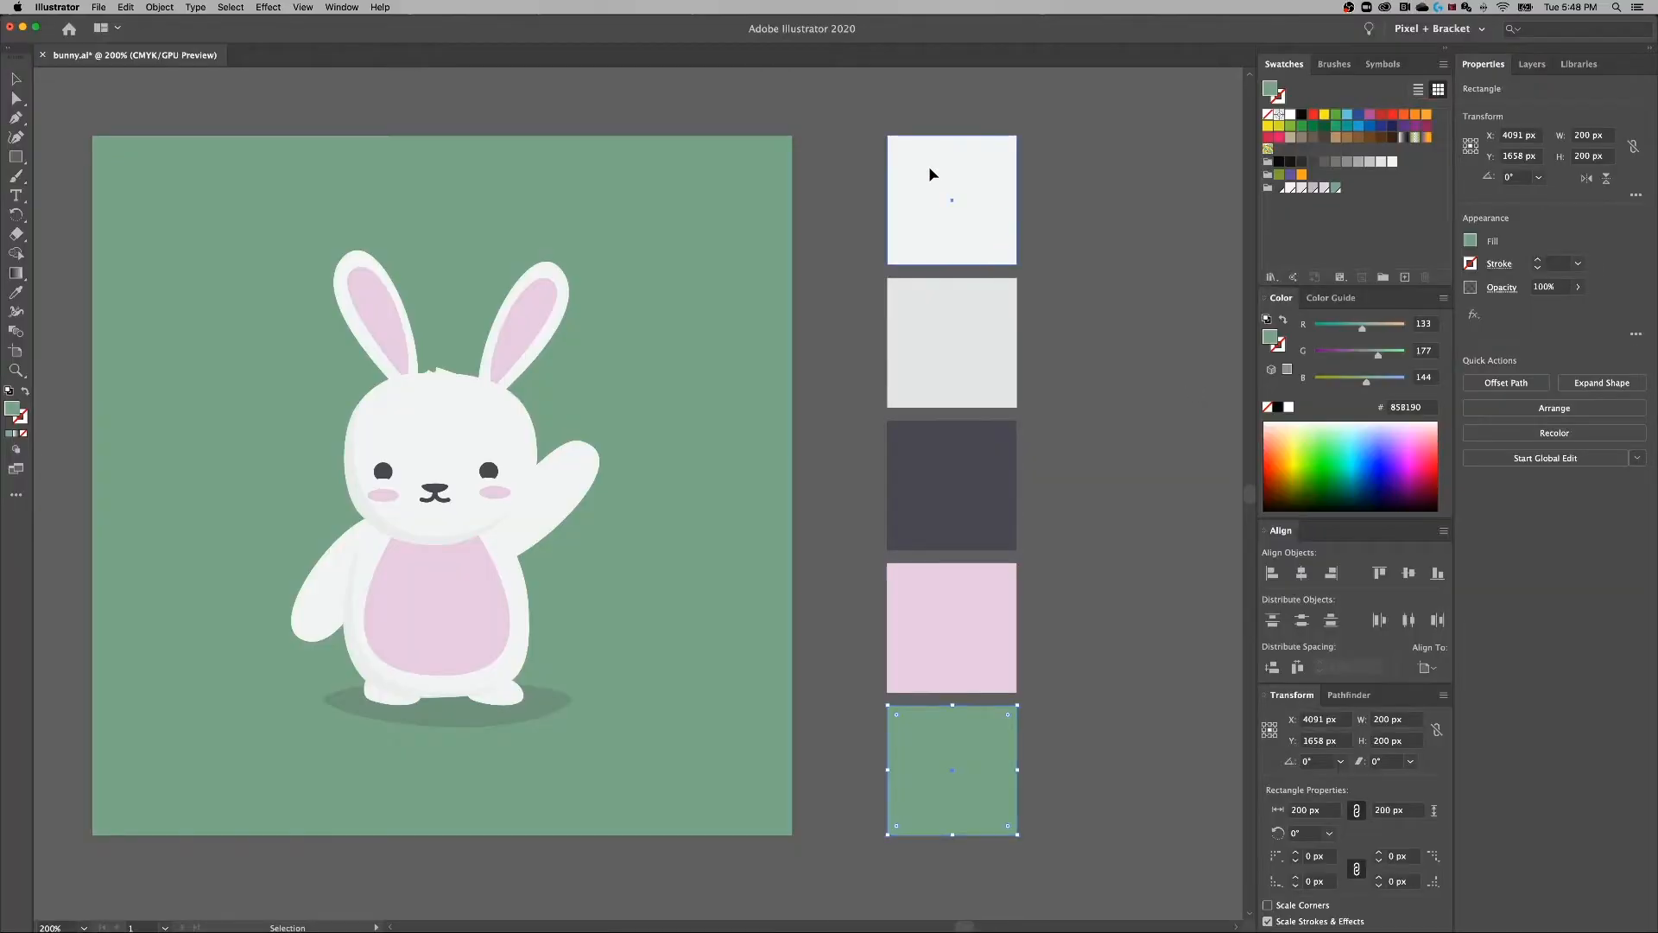
Select each of the five palette squares in turn, from near-white to green, to examine their fill colors.
click(930, 175)
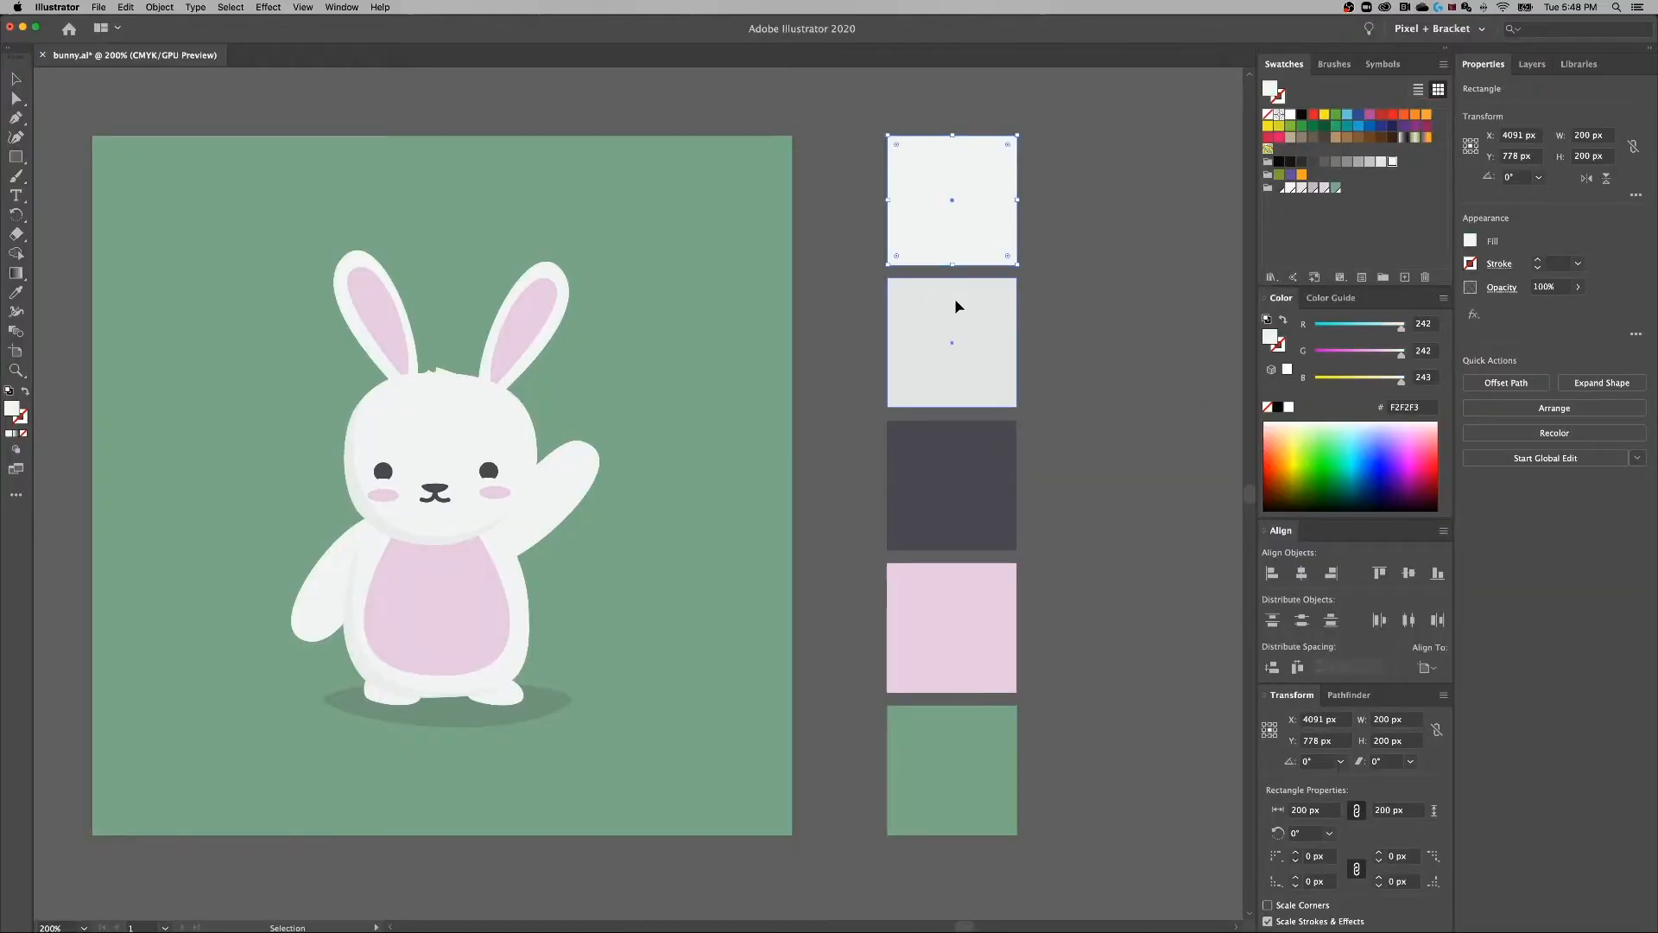
click(955, 363)
click(935, 448)
click(943, 590)
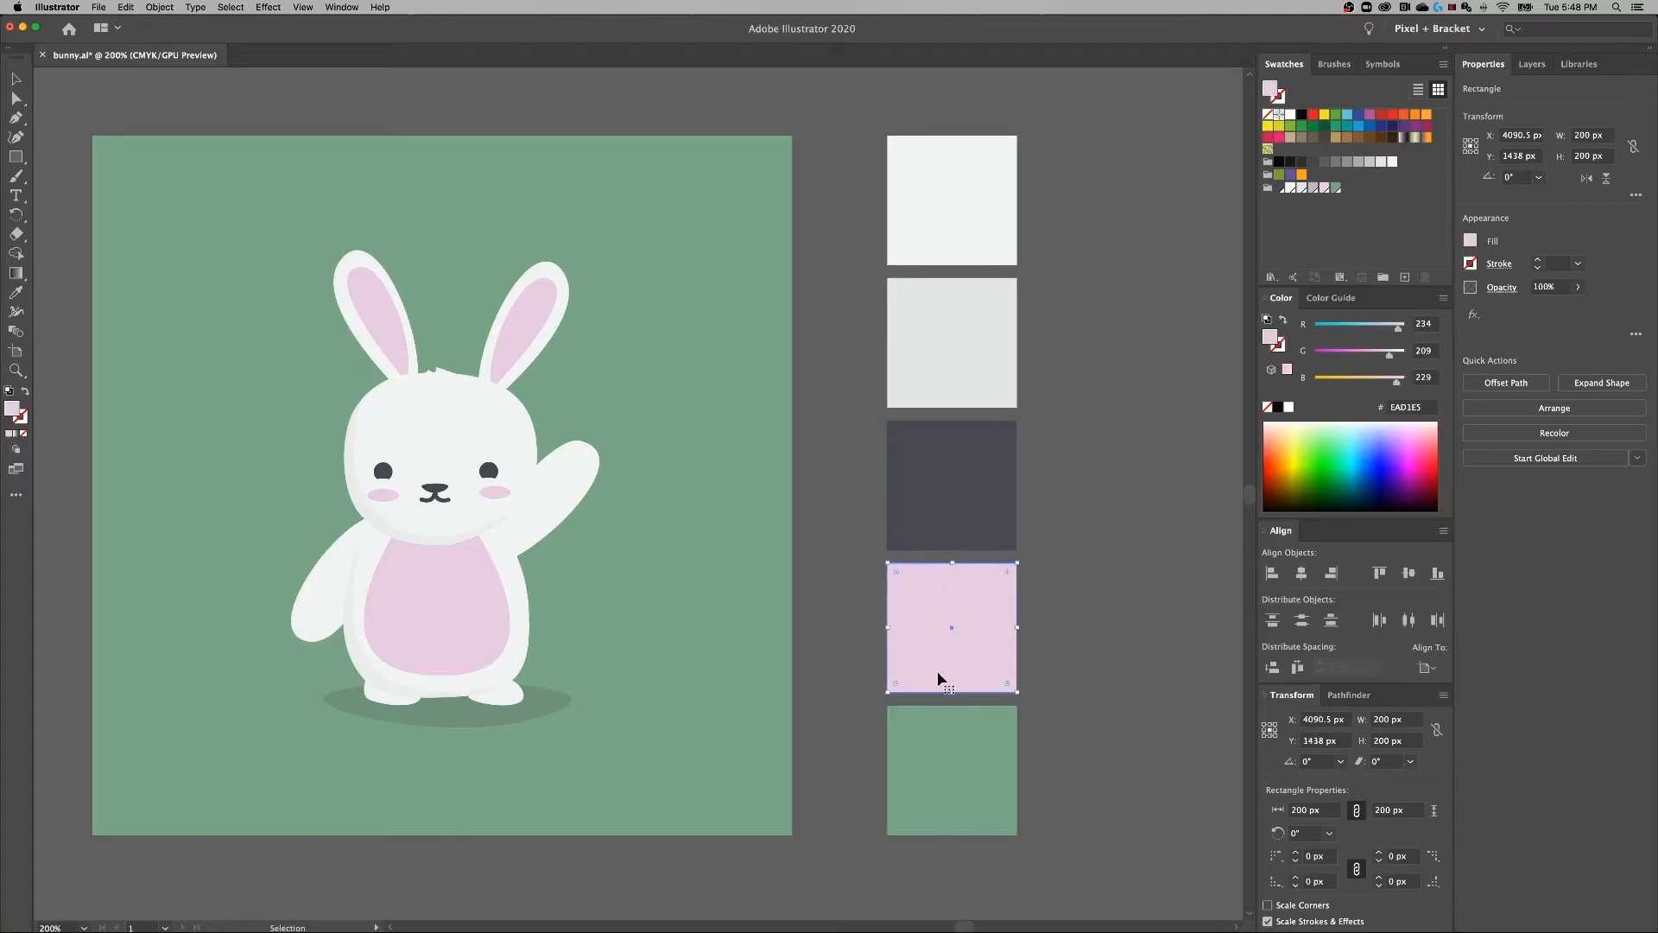
click(943, 724)
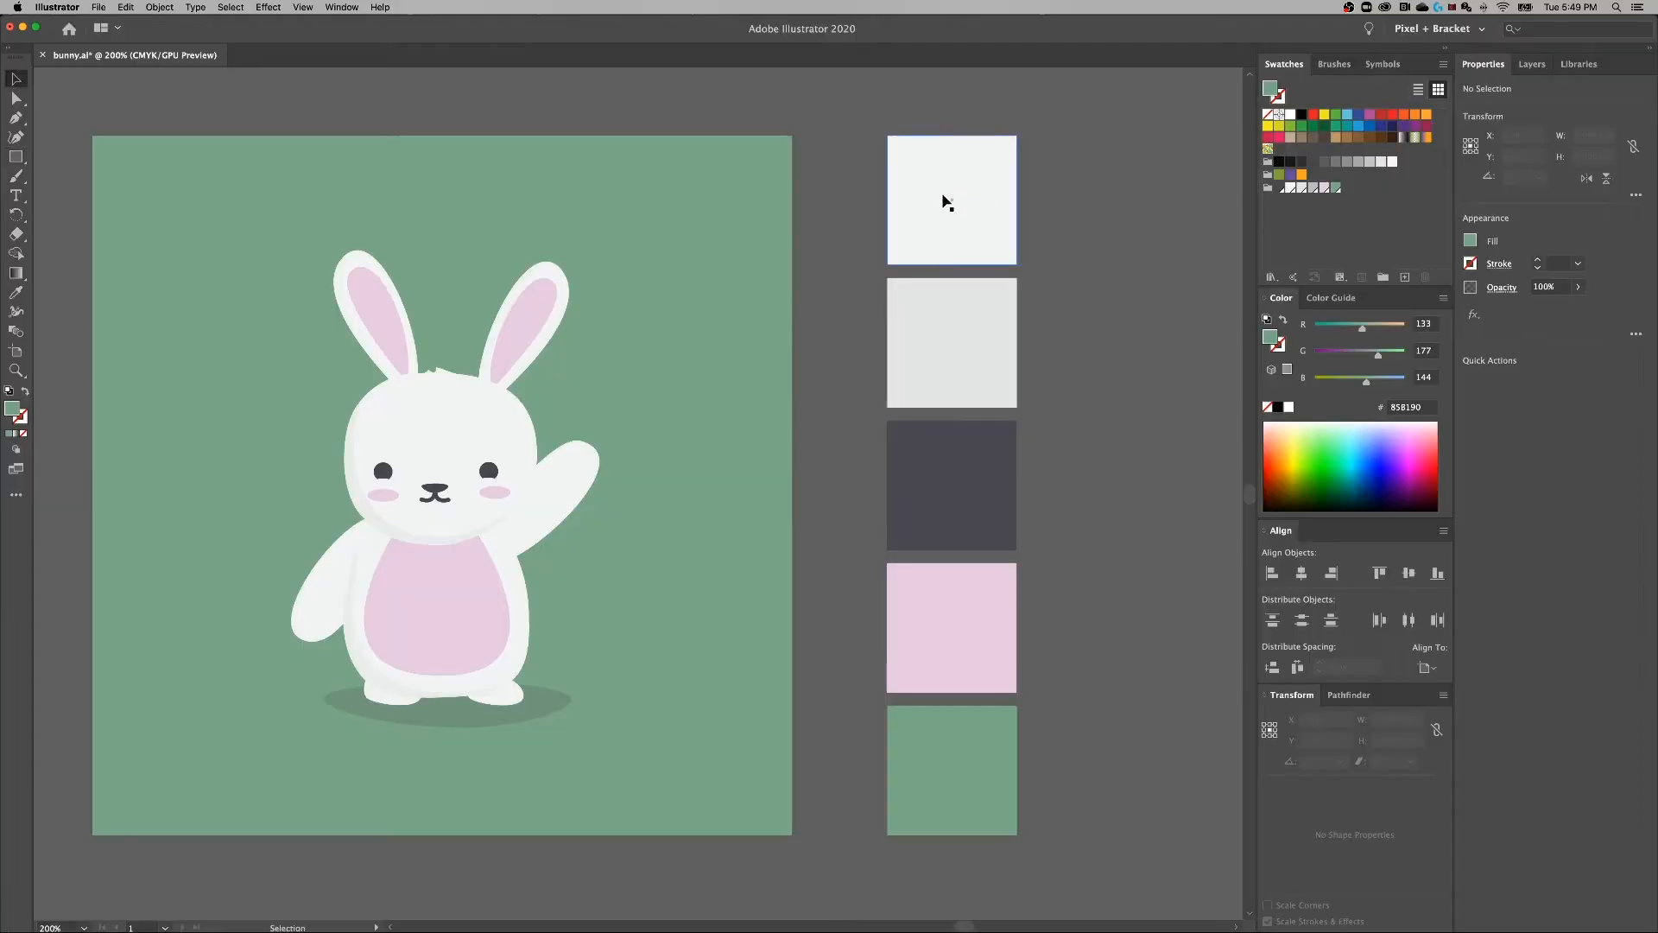
Try to create a global process color swatch in RGB mode from the near-white palette square.
click(957, 211)
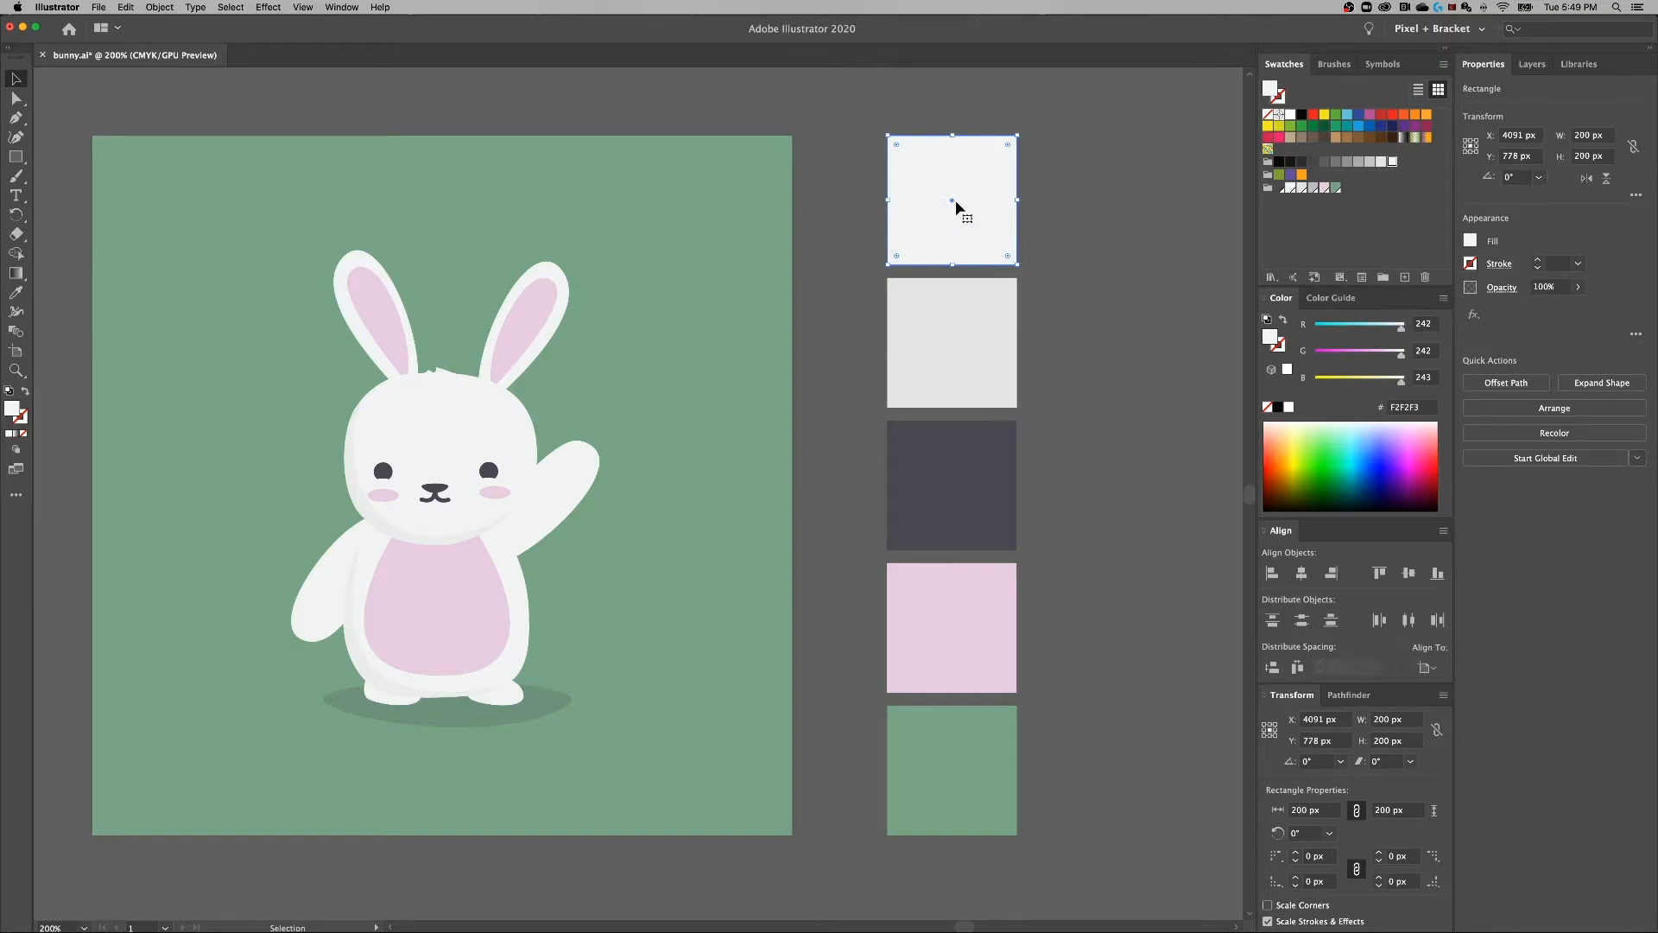
click(1405, 277)
drag(141, 75, 644, 160)
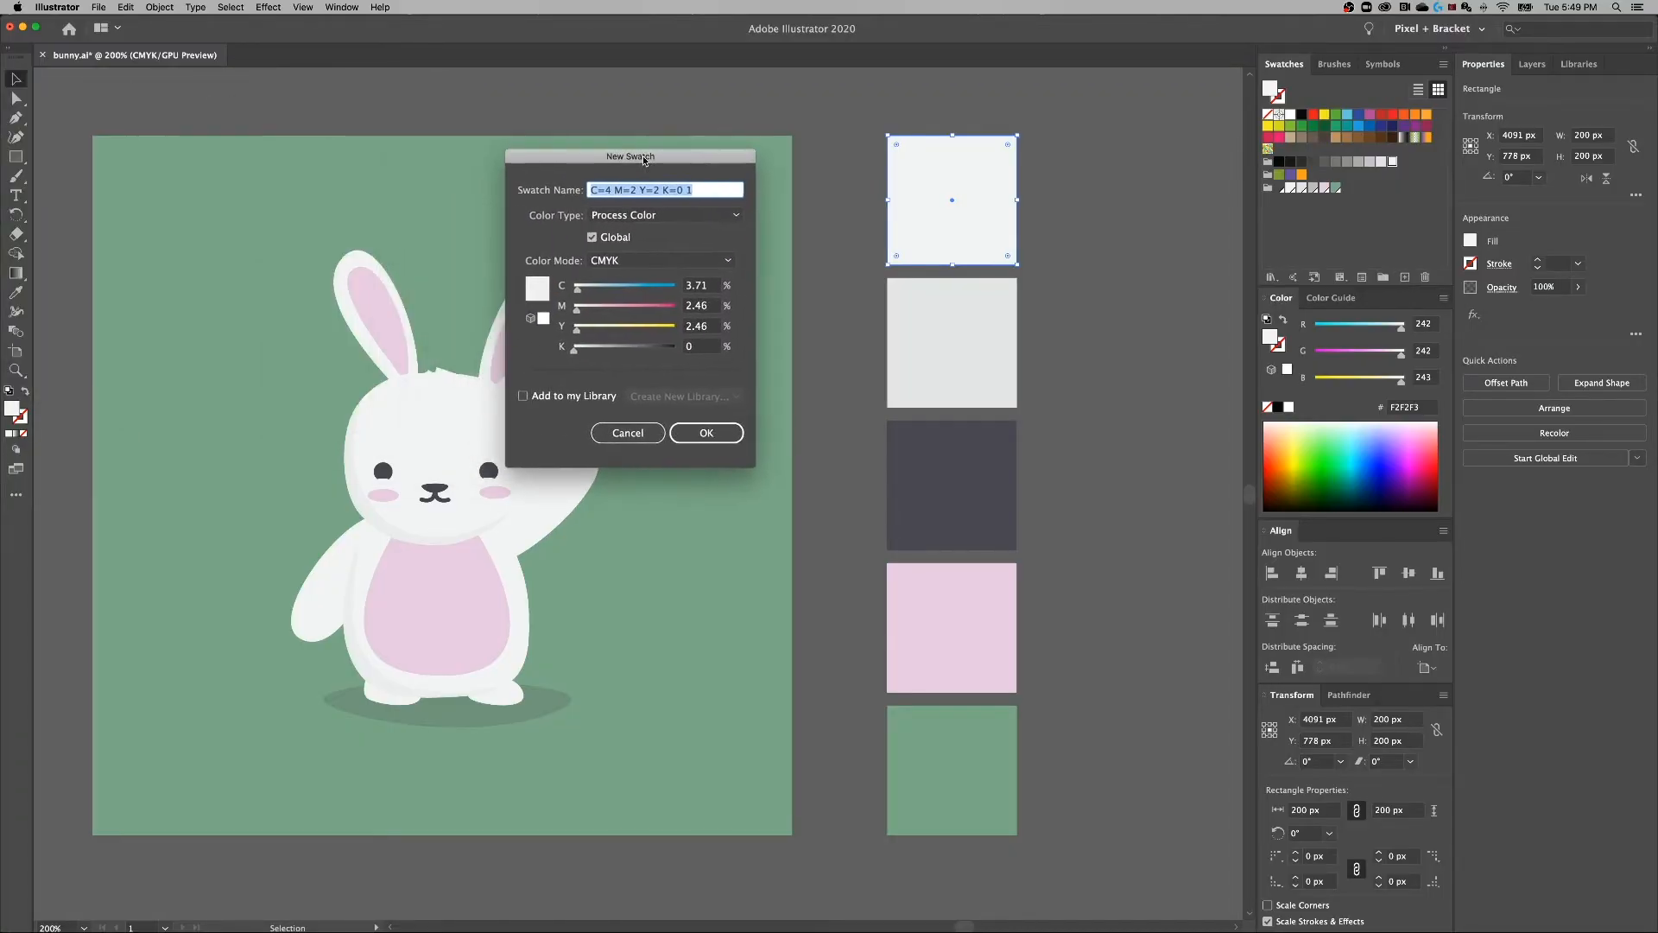
click(663, 262)
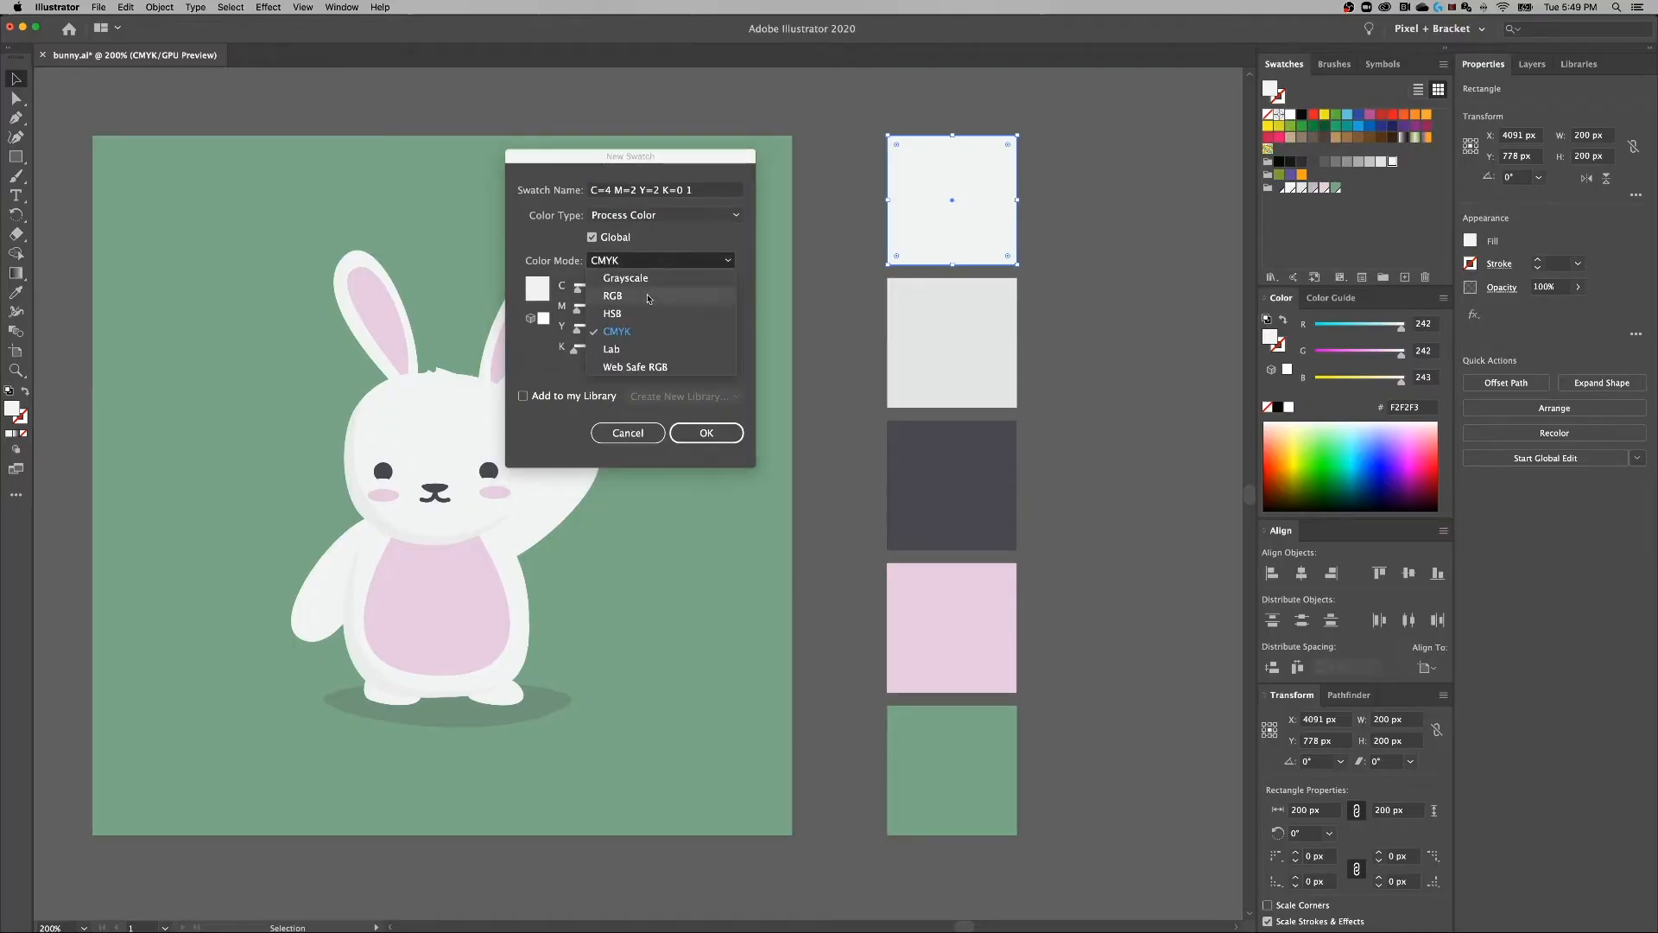
click(648, 298)
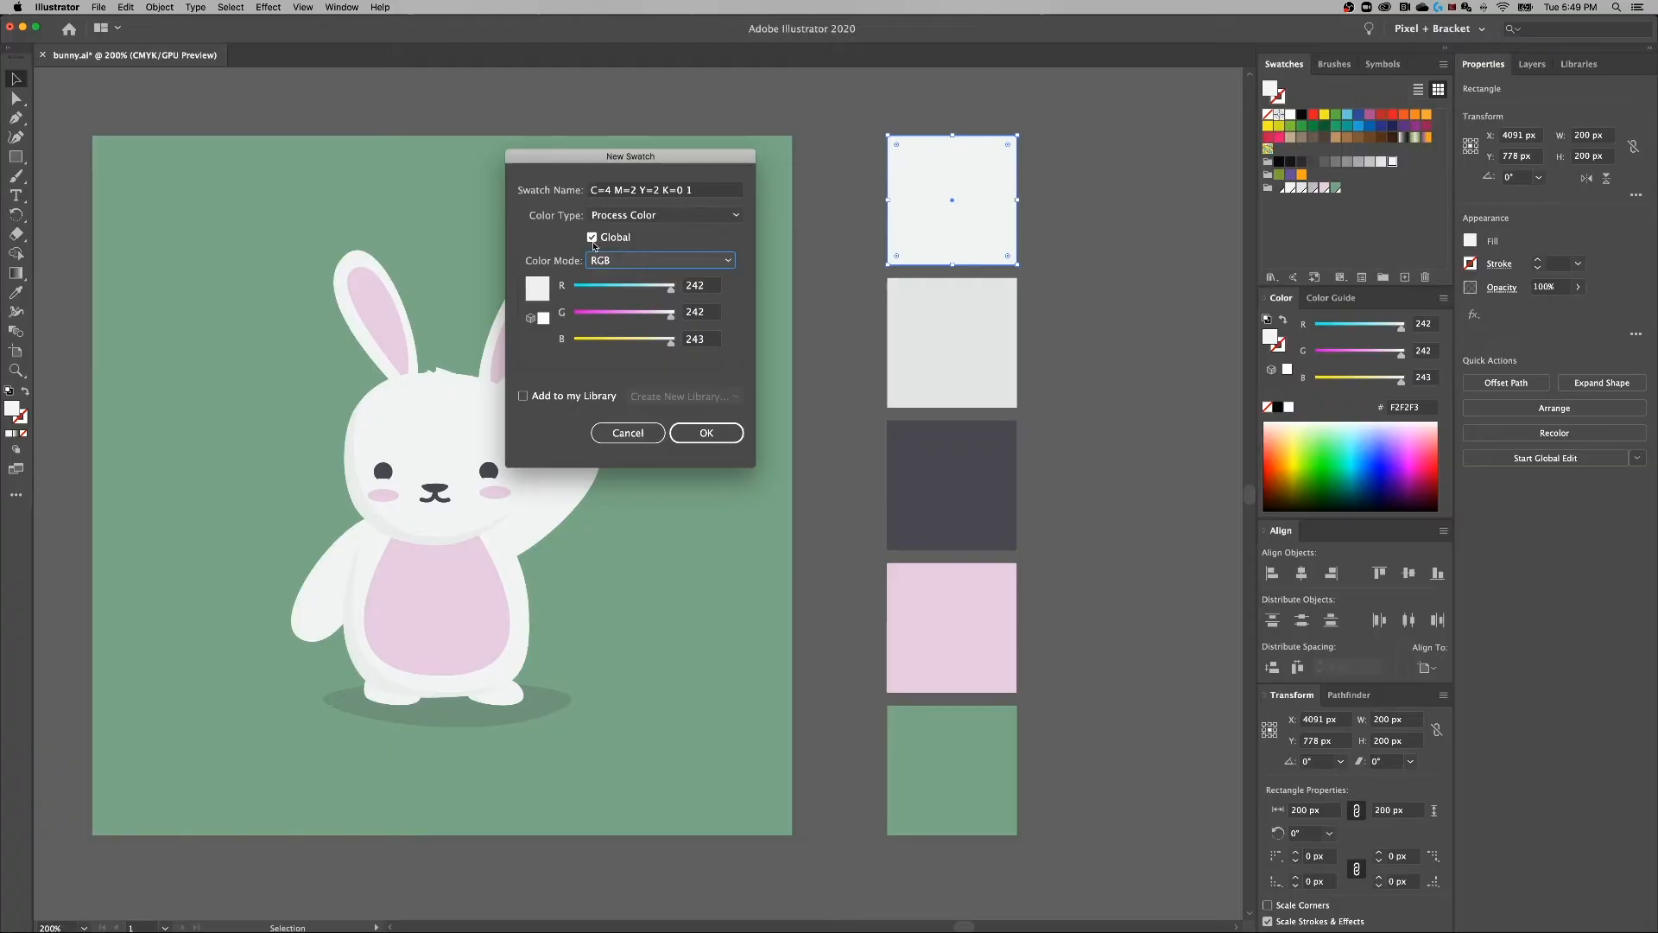
click(699, 436)
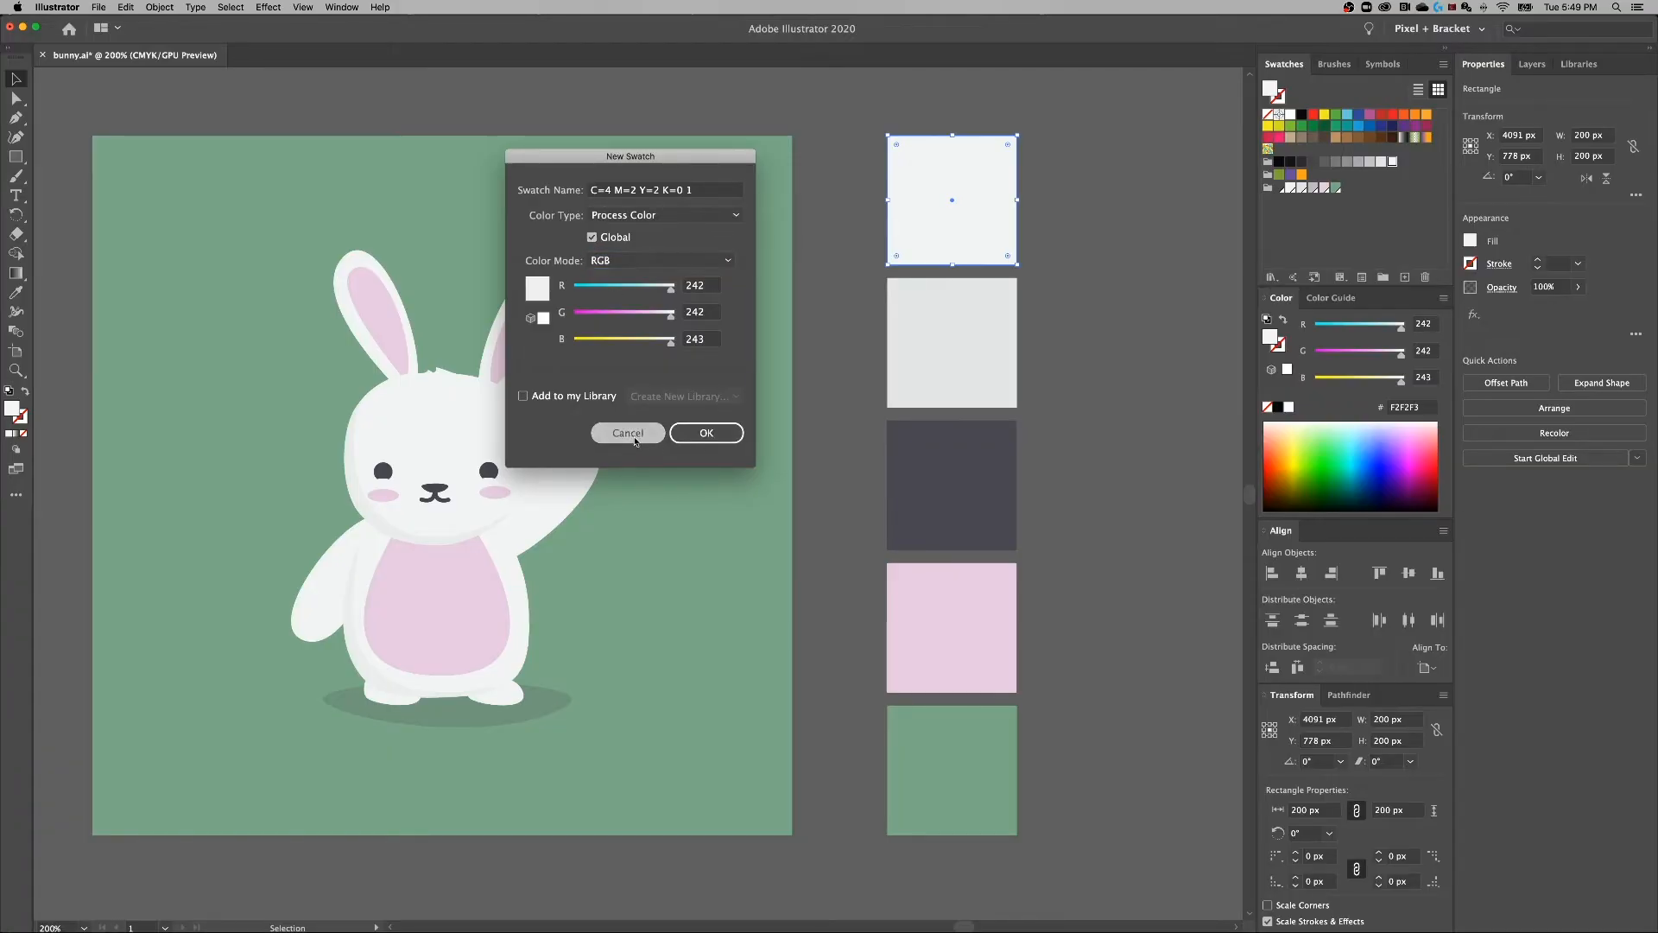
Try recoloring the bunny's near-white global swatch pink by raising its magenta to 34% with the preview on.
click(1291, 190)
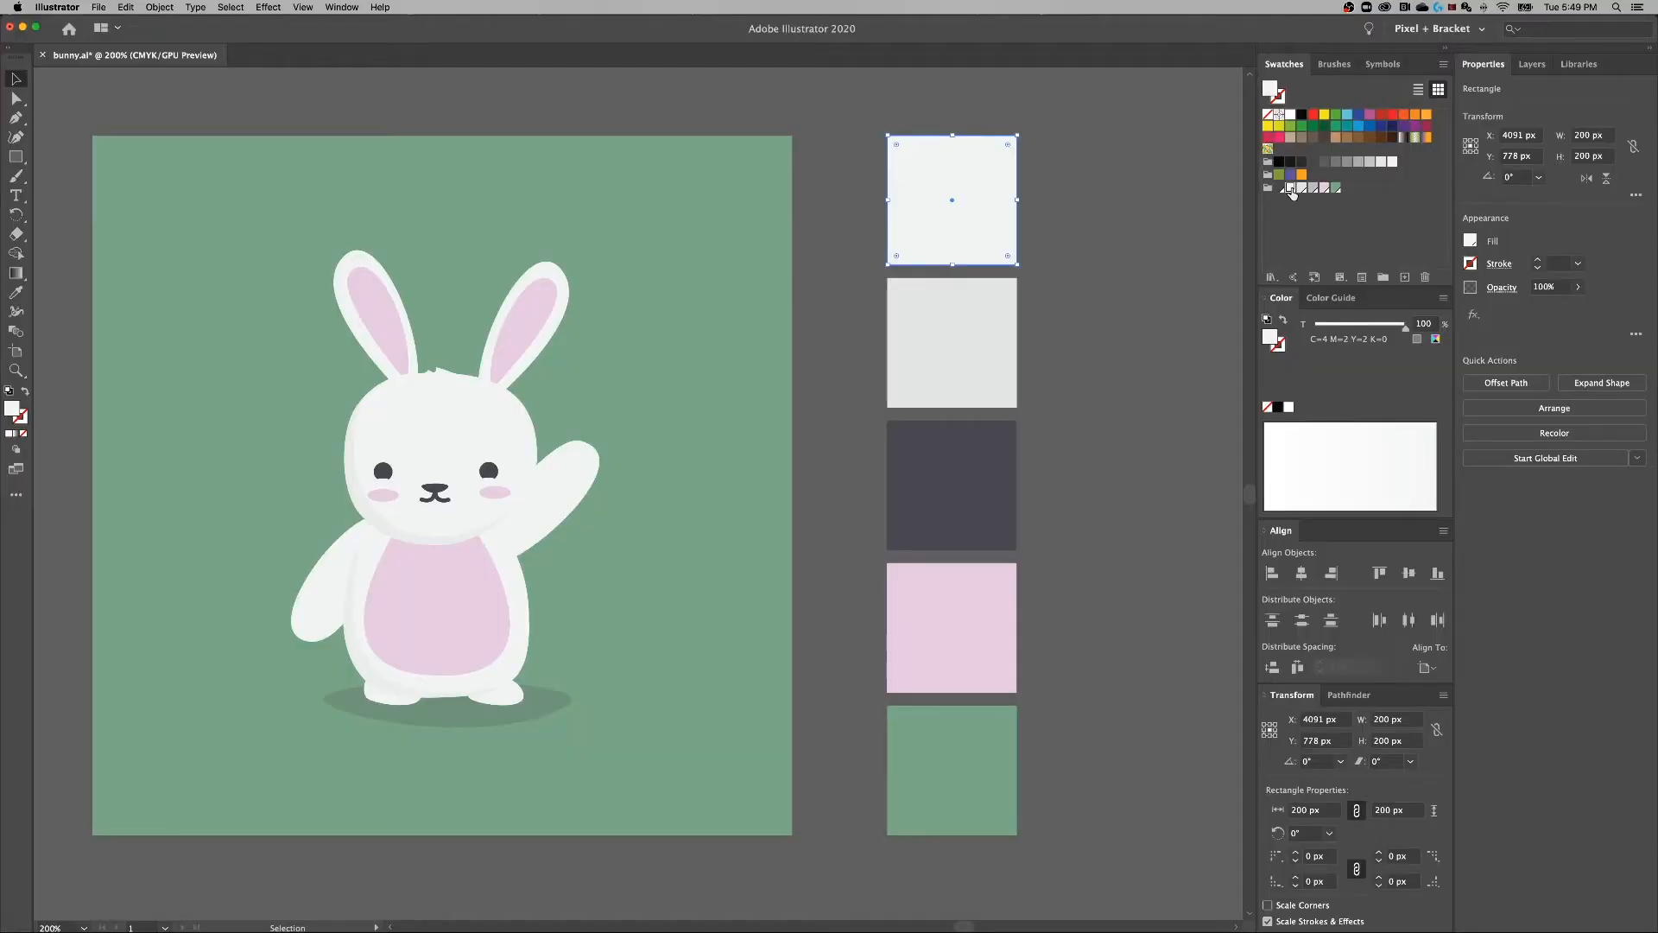
double_click(1290, 189)
drag(246, 89, 945, 168)
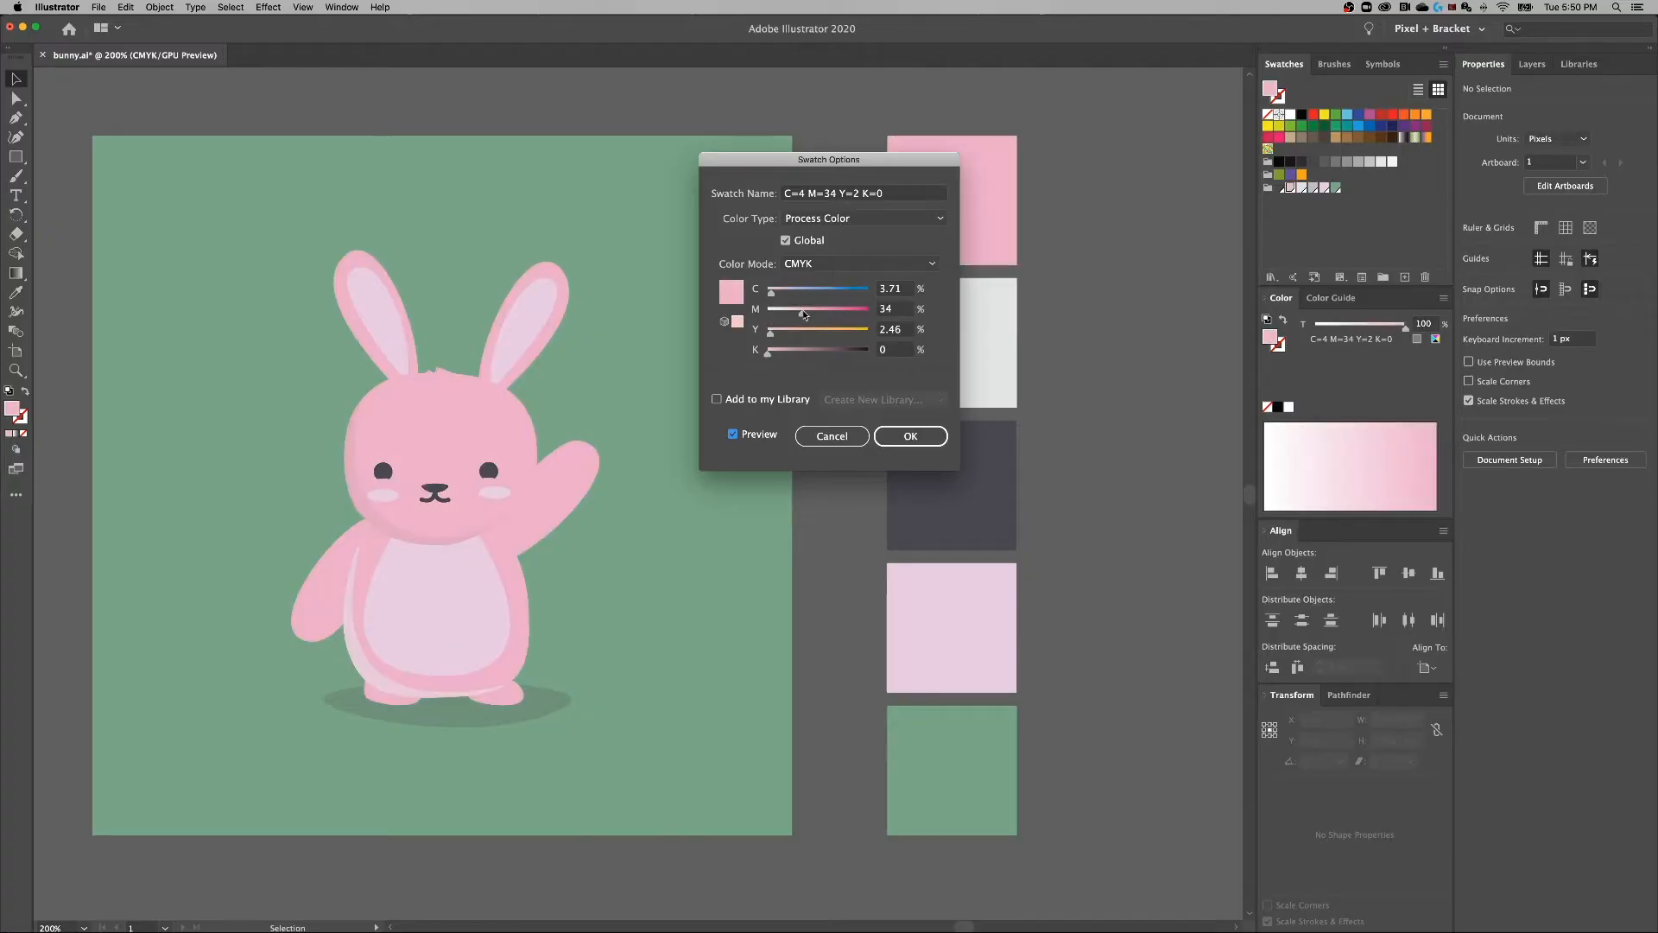
drag(794, 315, 776, 316)
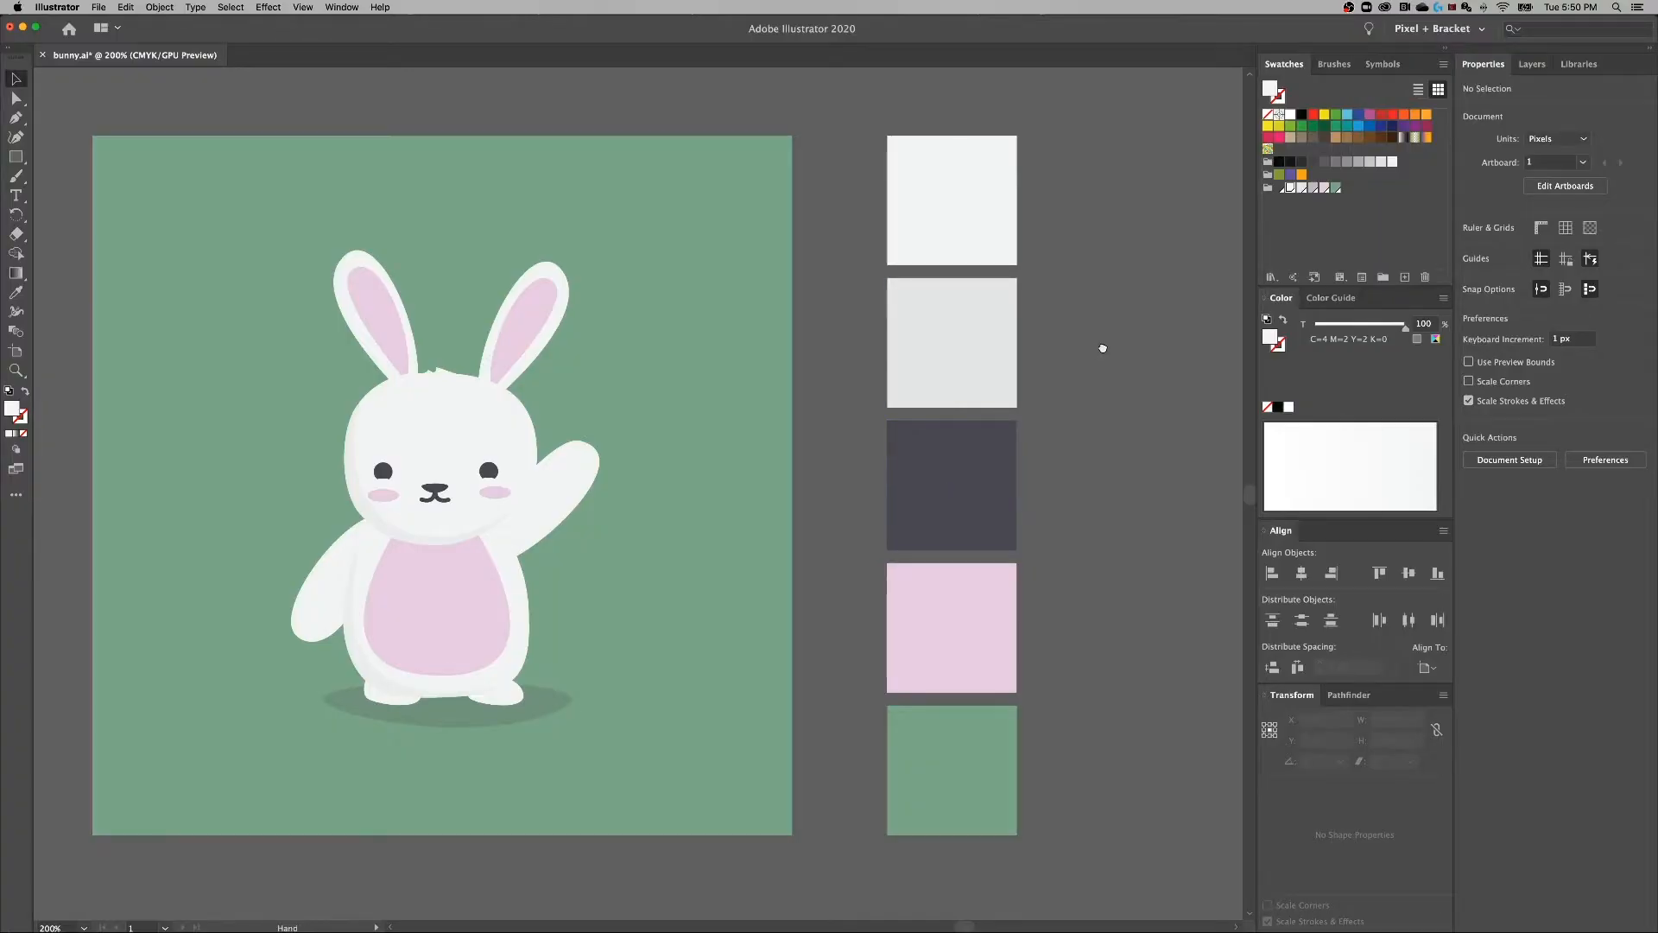
Try to draw a short two-point curve with the Pen tool in the empty space beside the palette squares.
drag(1103, 348, 914, 348)
key(super+minus)
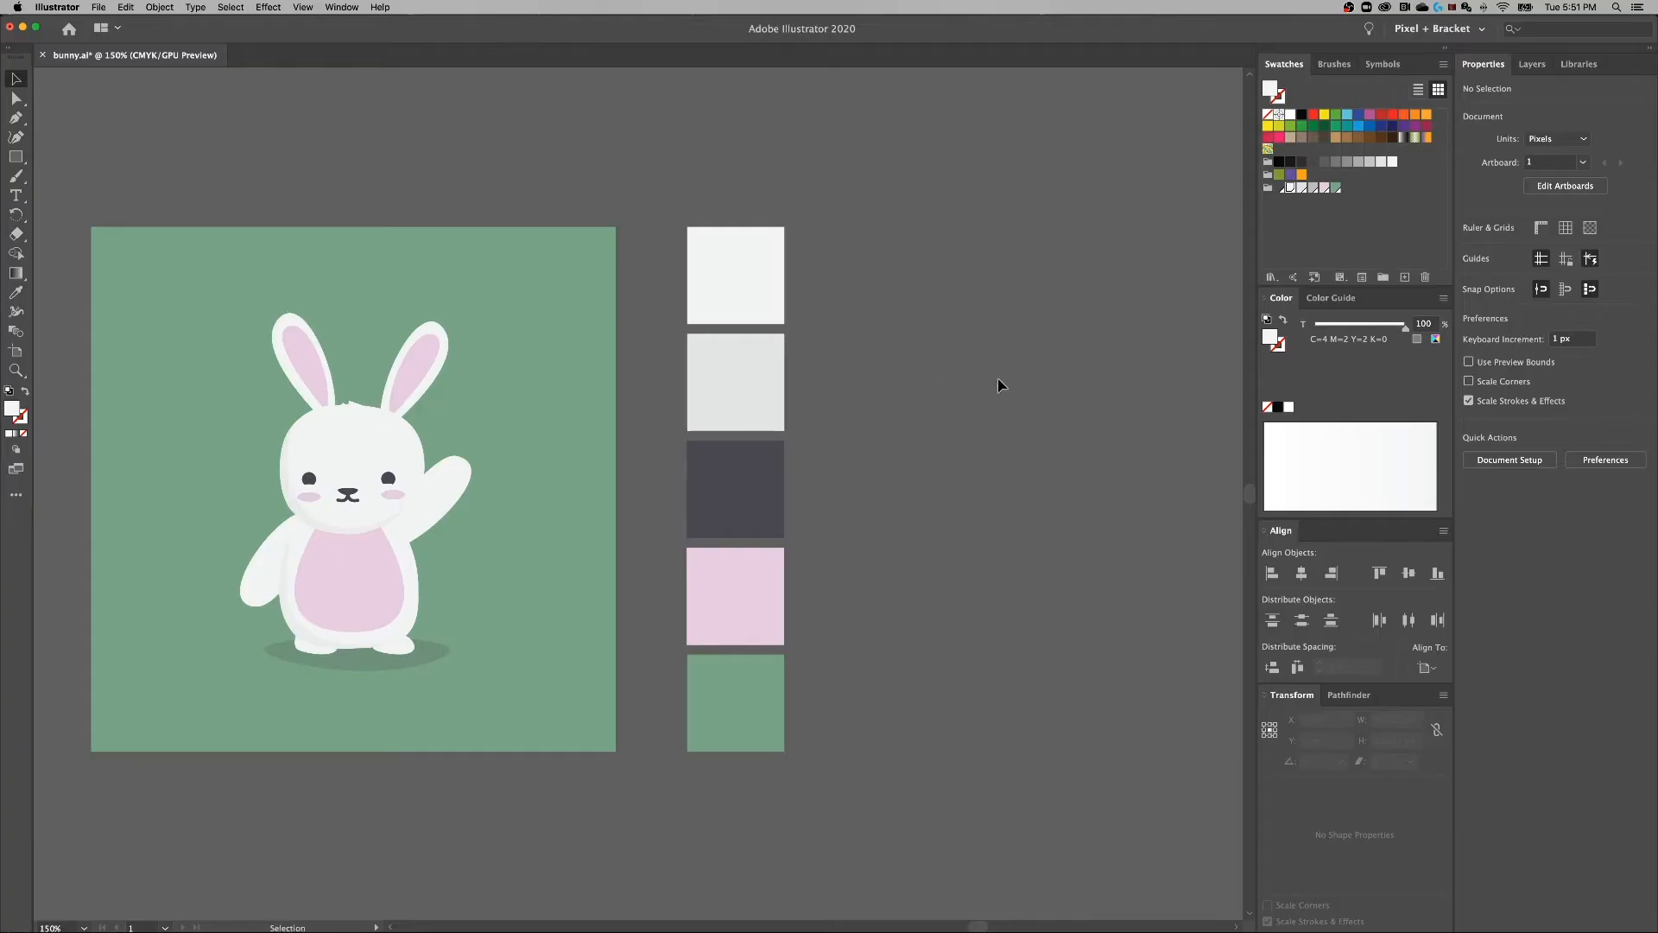
scroll(973, 377, right, 5)
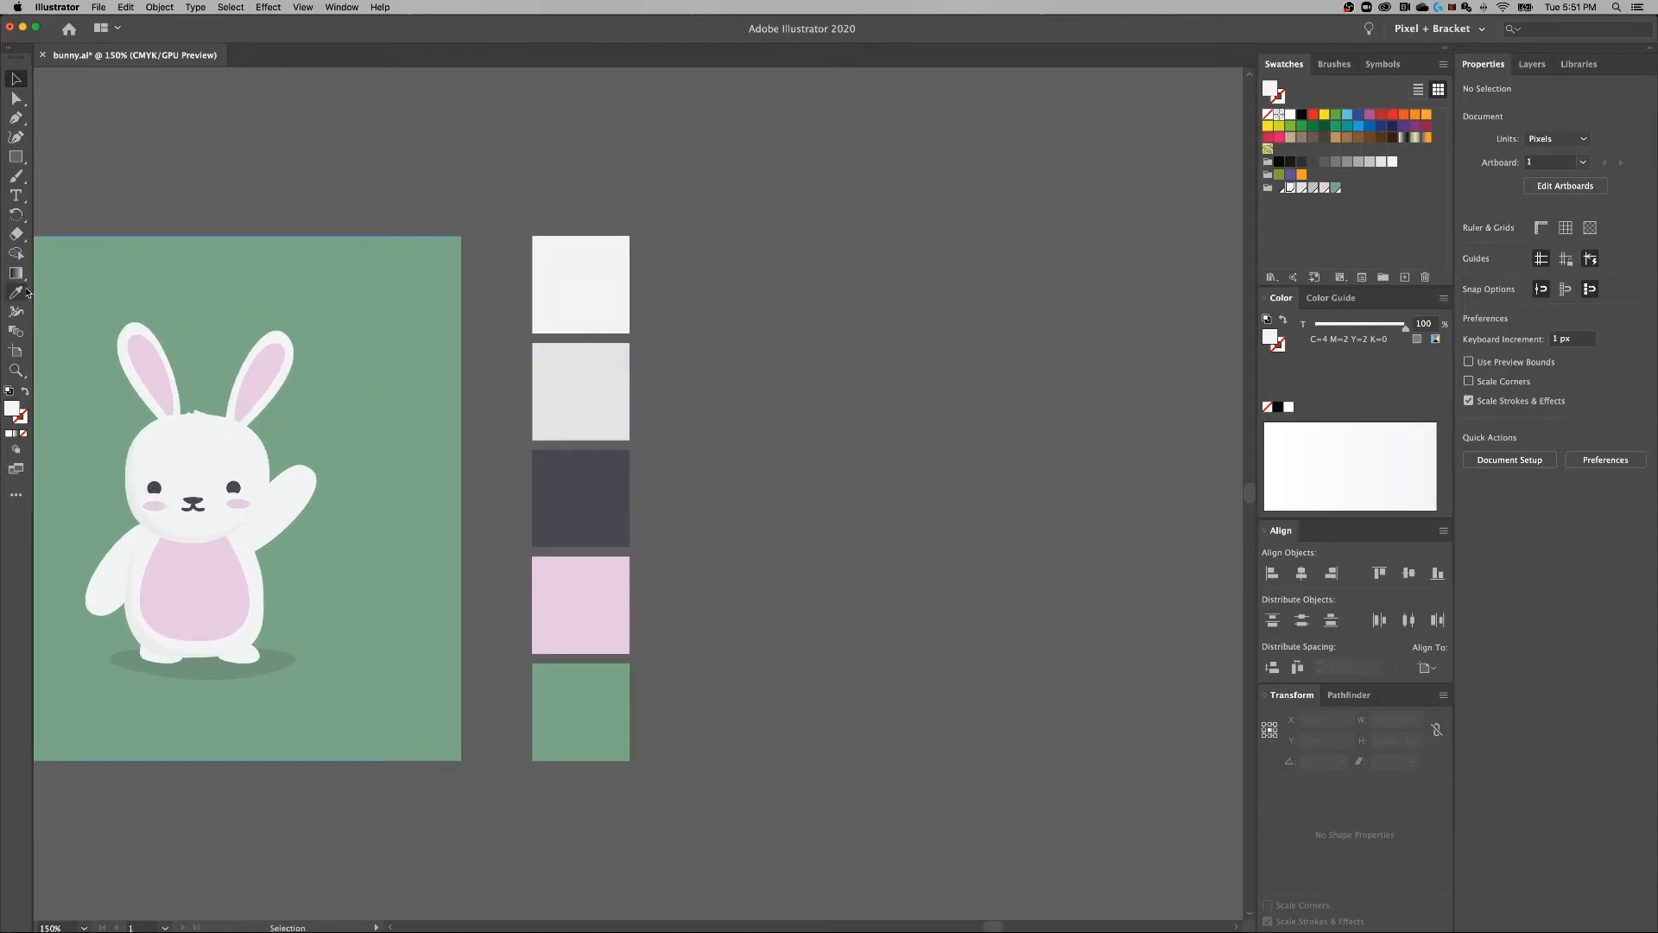
click(17, 119)
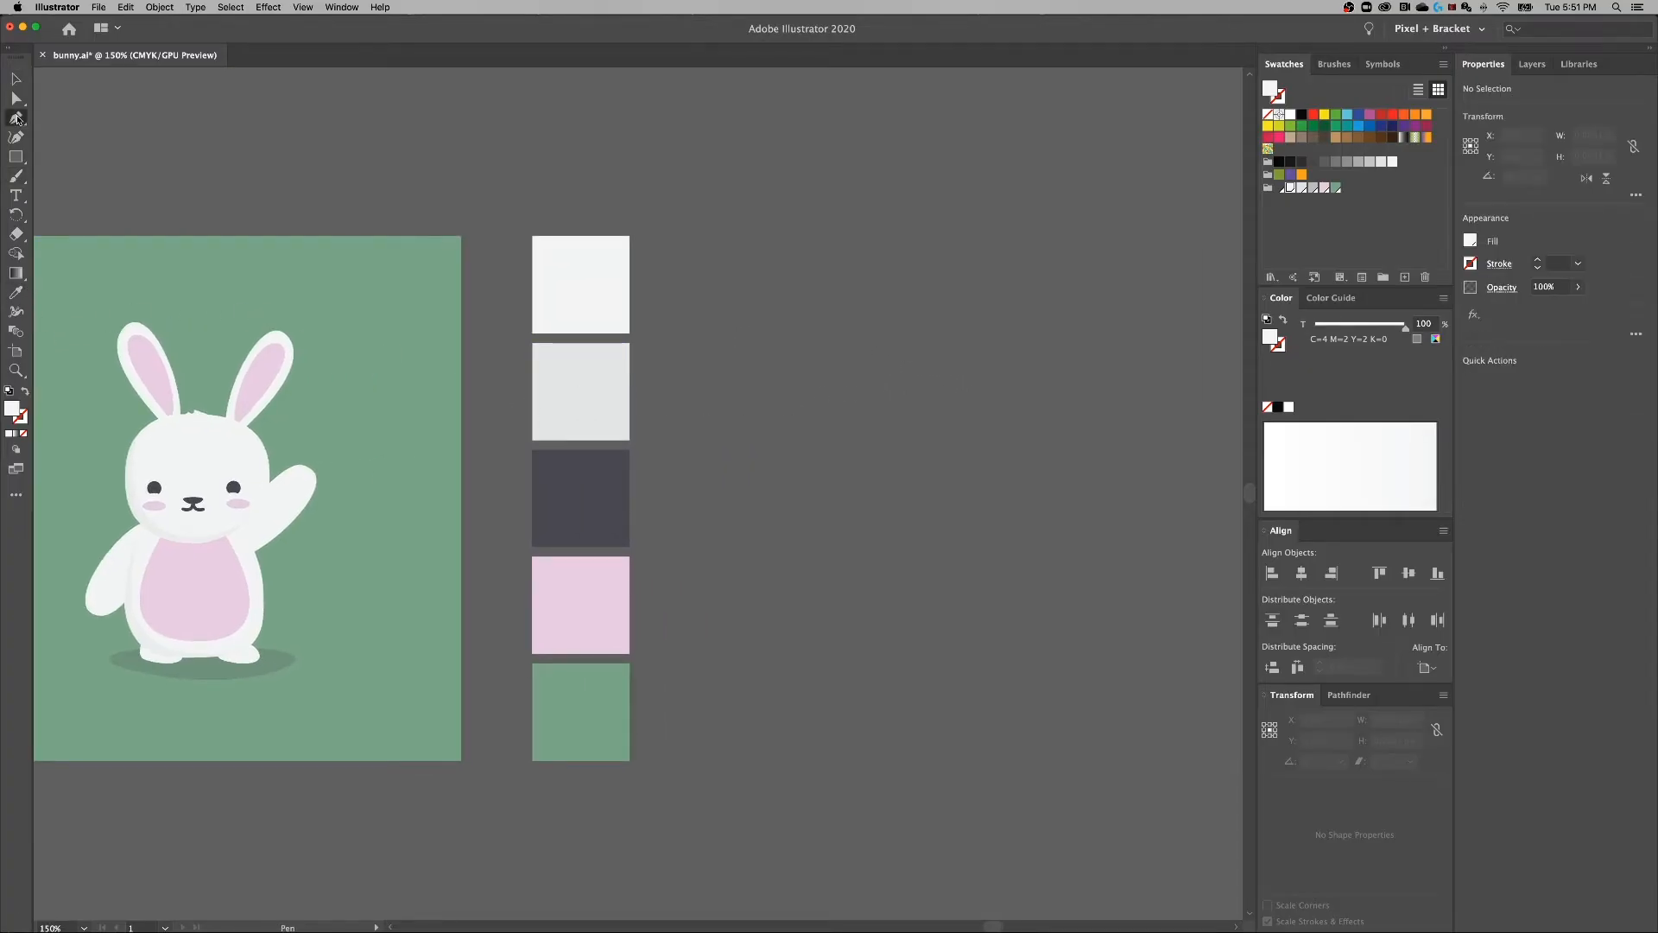
key(space)
drag(911, 459, 592, 463)
key(super+equal)
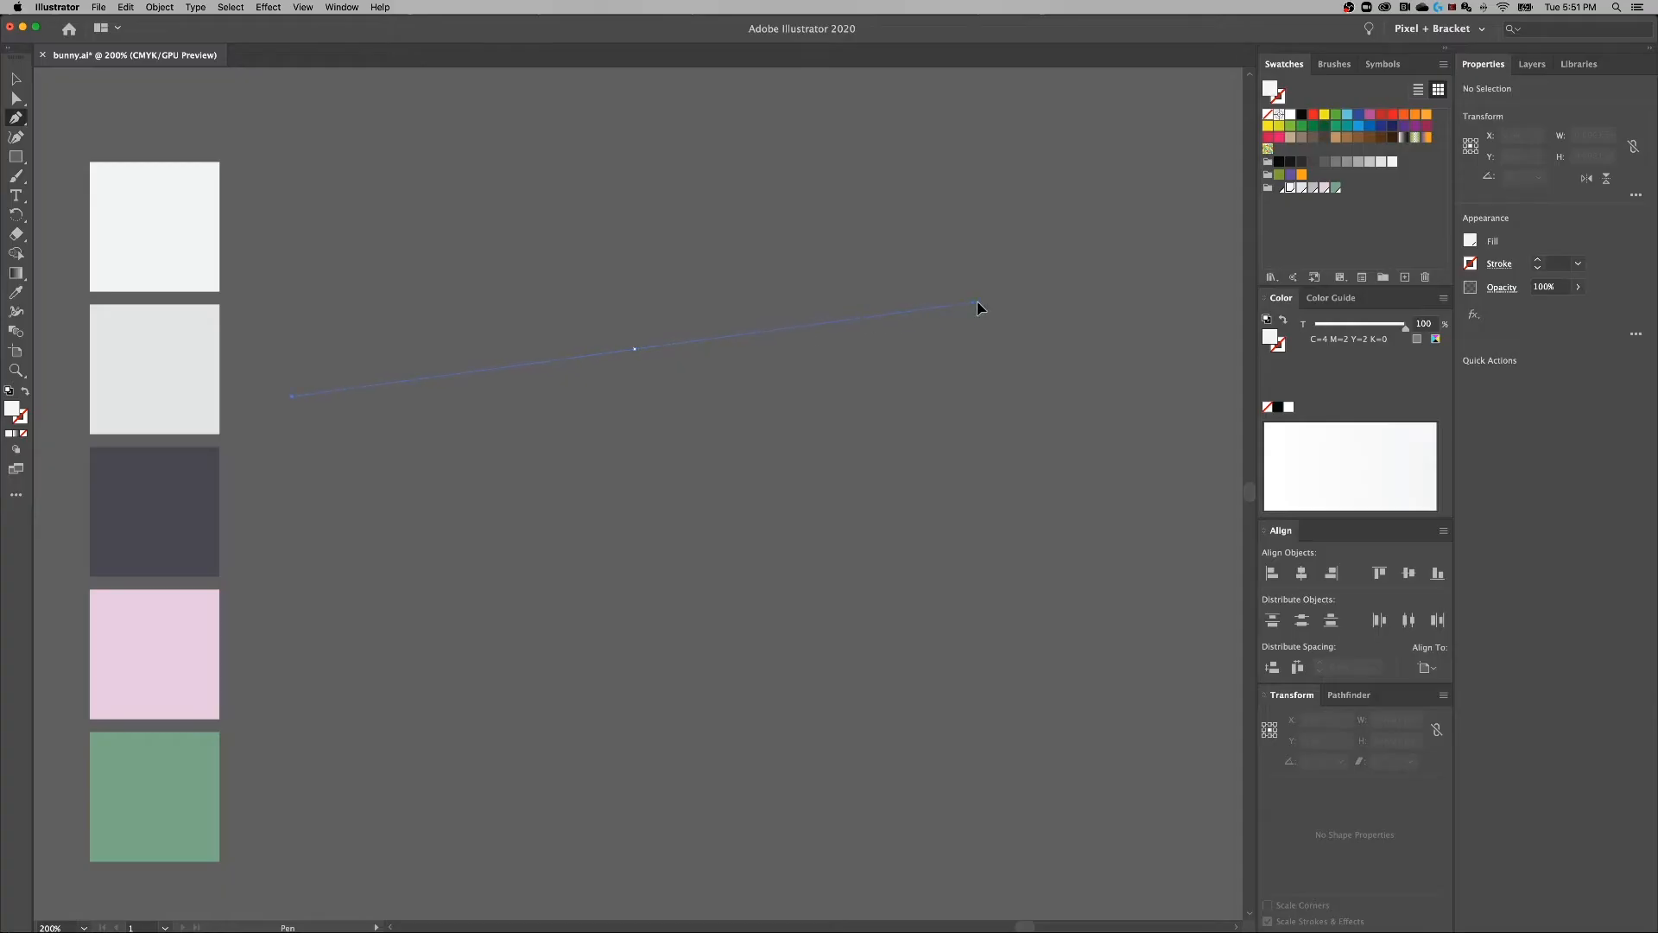
drag(666, 341, 669, 343)
drag(669, 344, 670, 343)
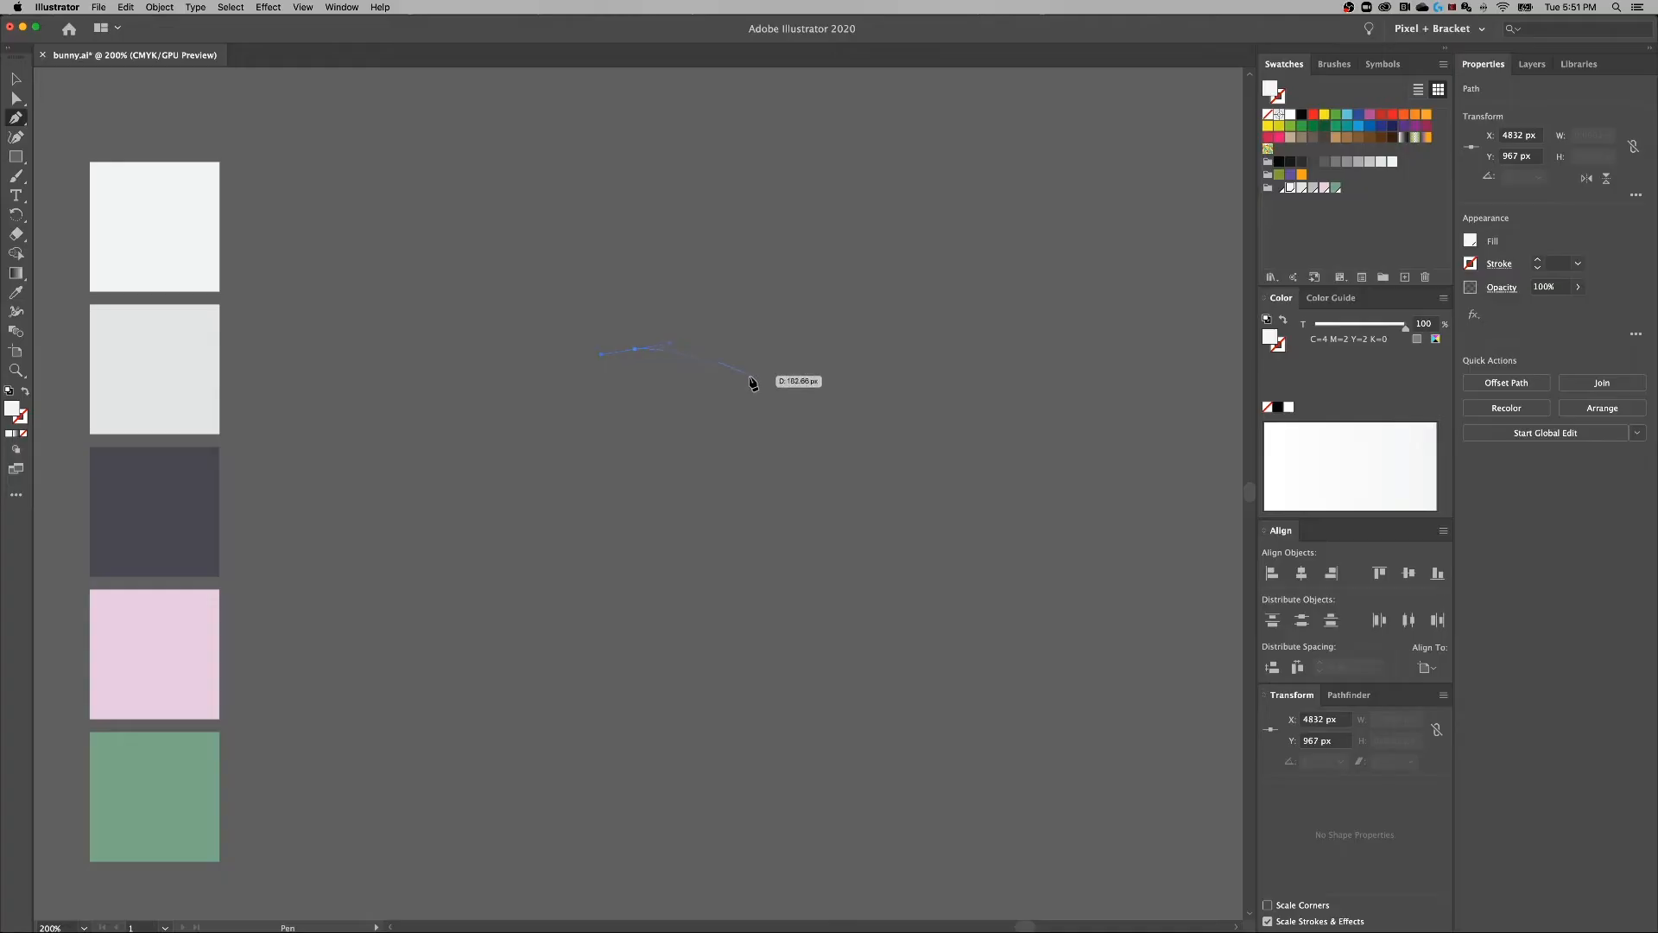
drag(747, 383, 747, 404)
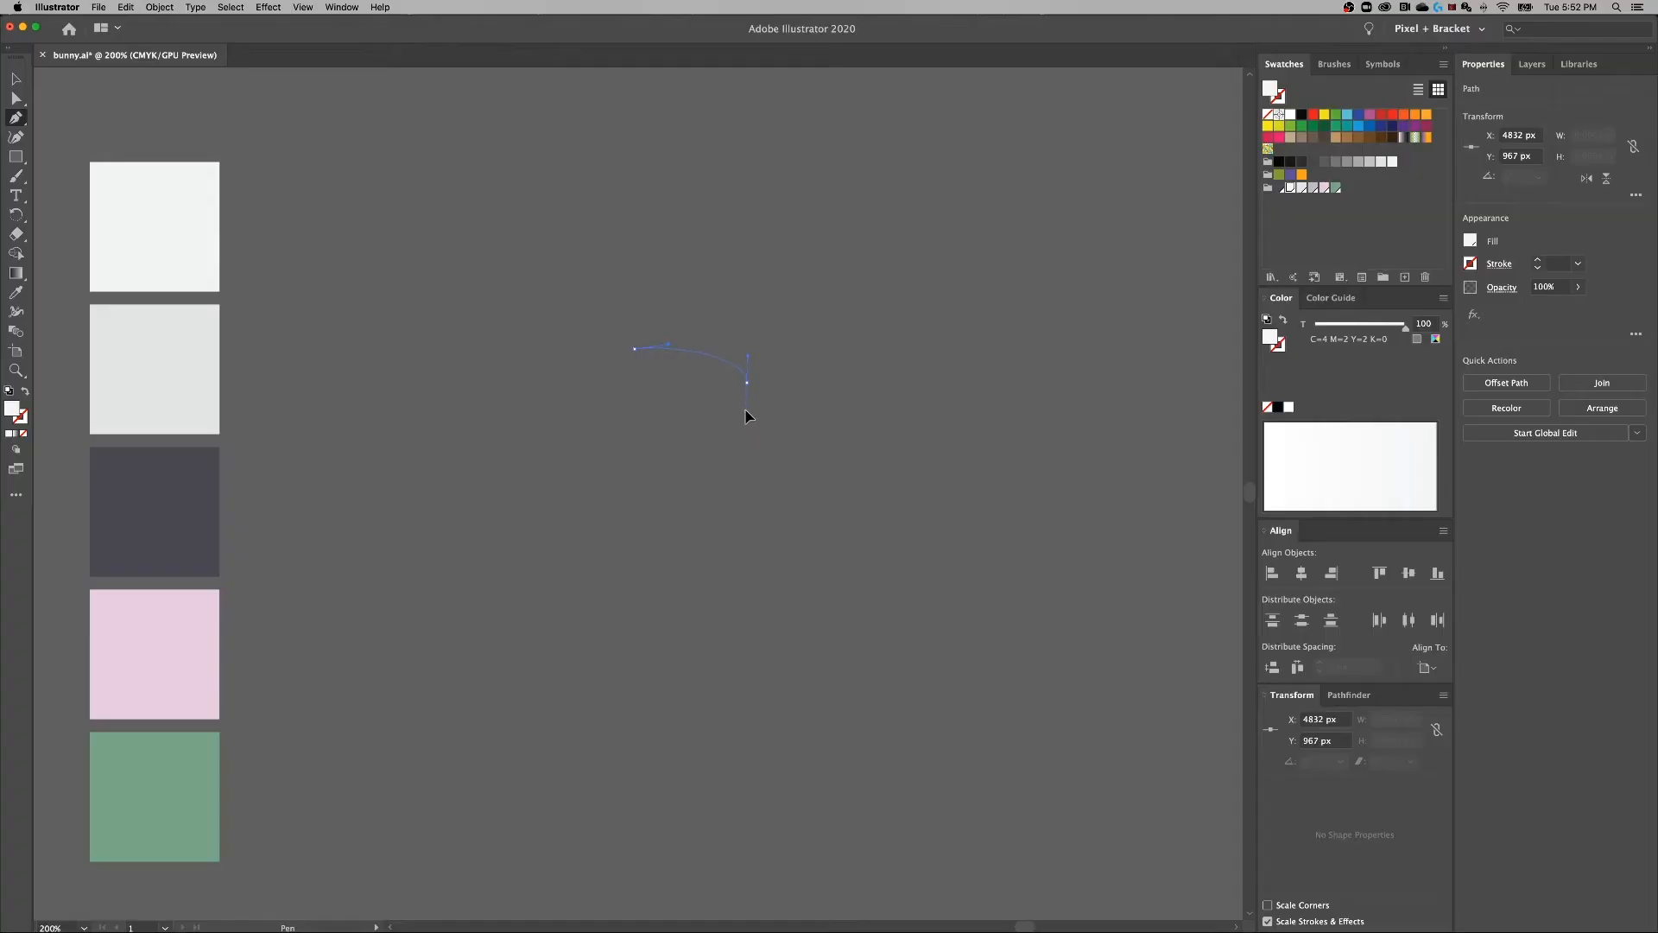
key(super+z)
key(super+z)
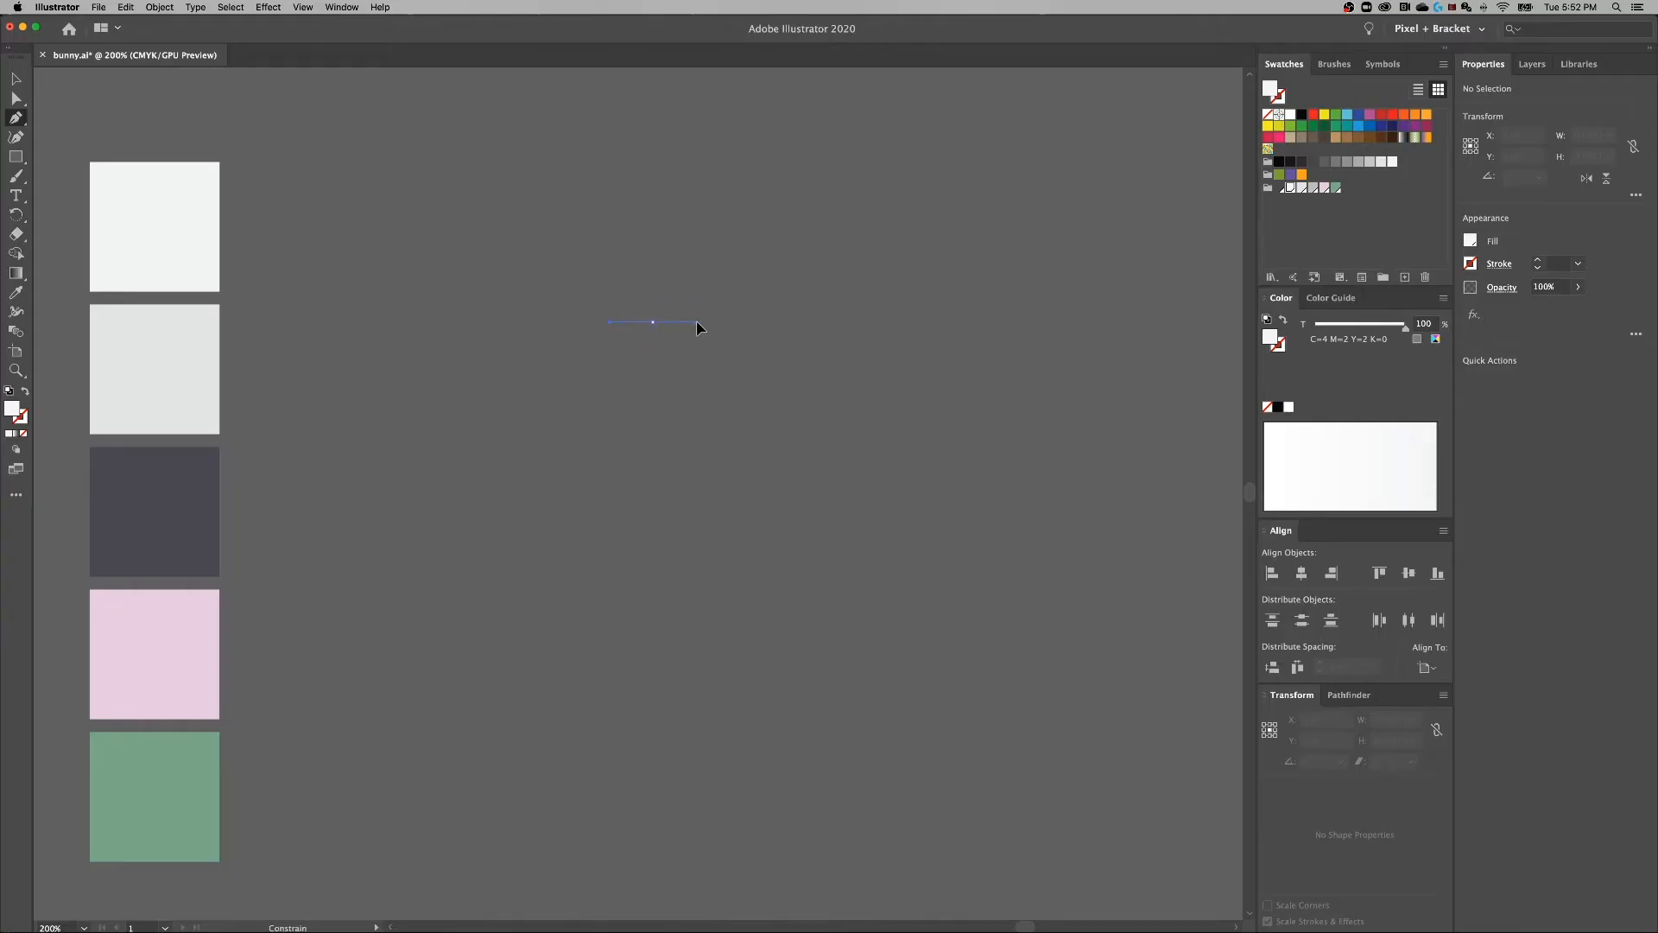
Draw a closed near-white rounded shape with four smooth anchor points beside the palette squares using the Pen tool.
drag(698, 324, 699, 324)
drag(751, 404, 728, 481)
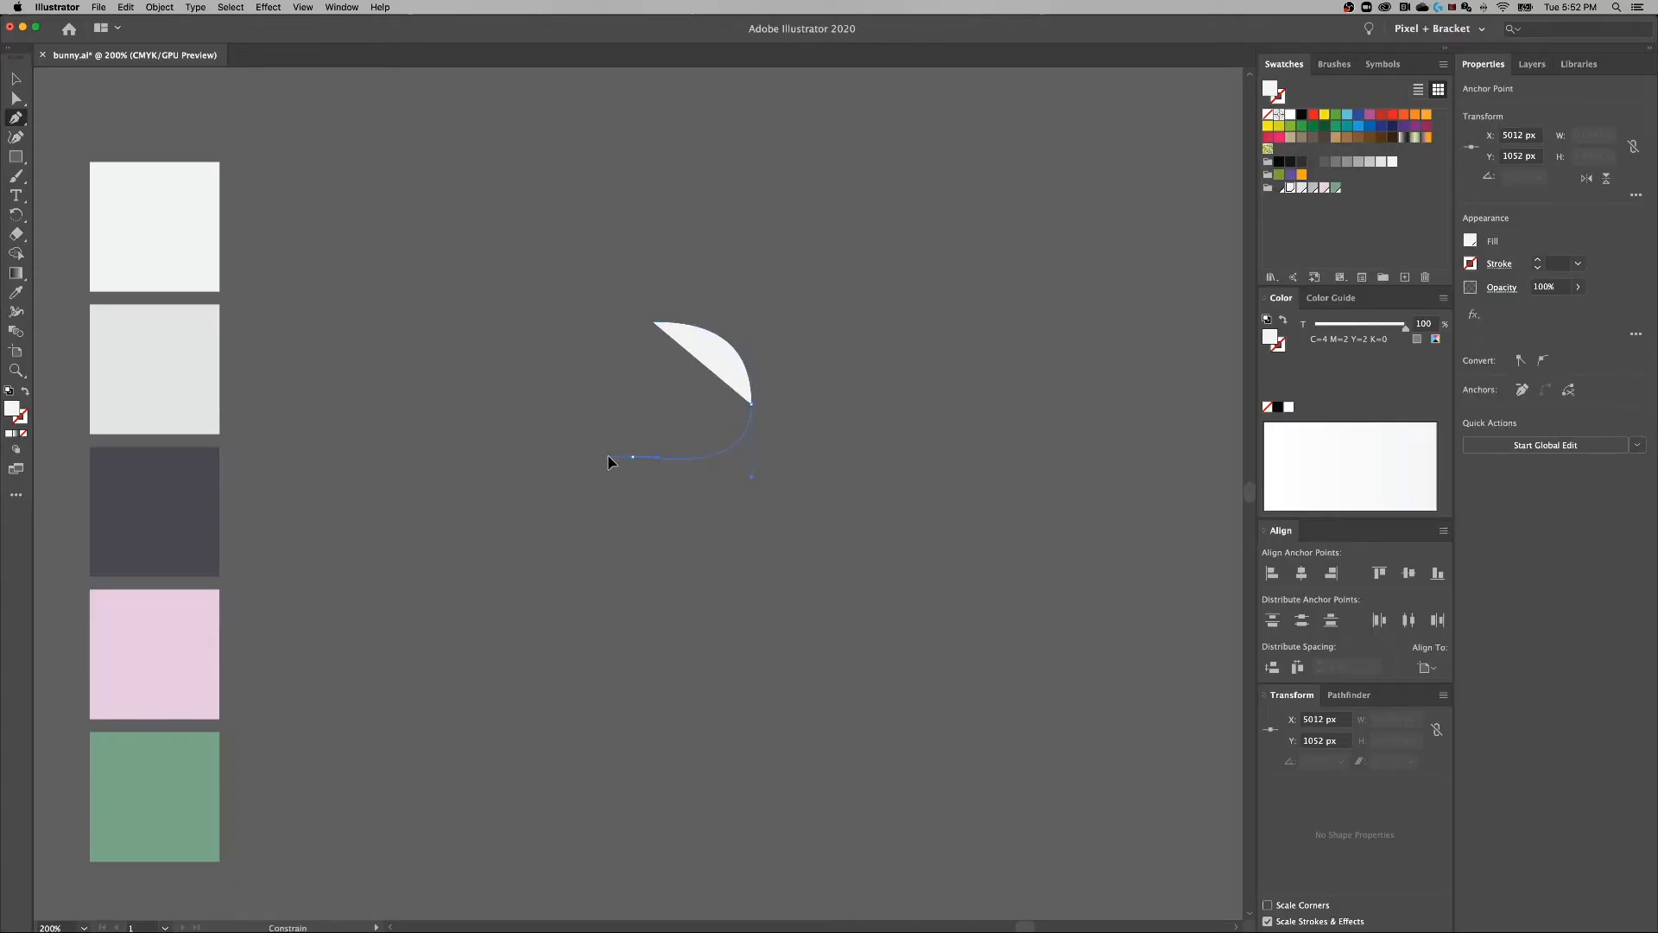
drag(609, 462, 608, 458)
drag(585, 364, 696, 326)
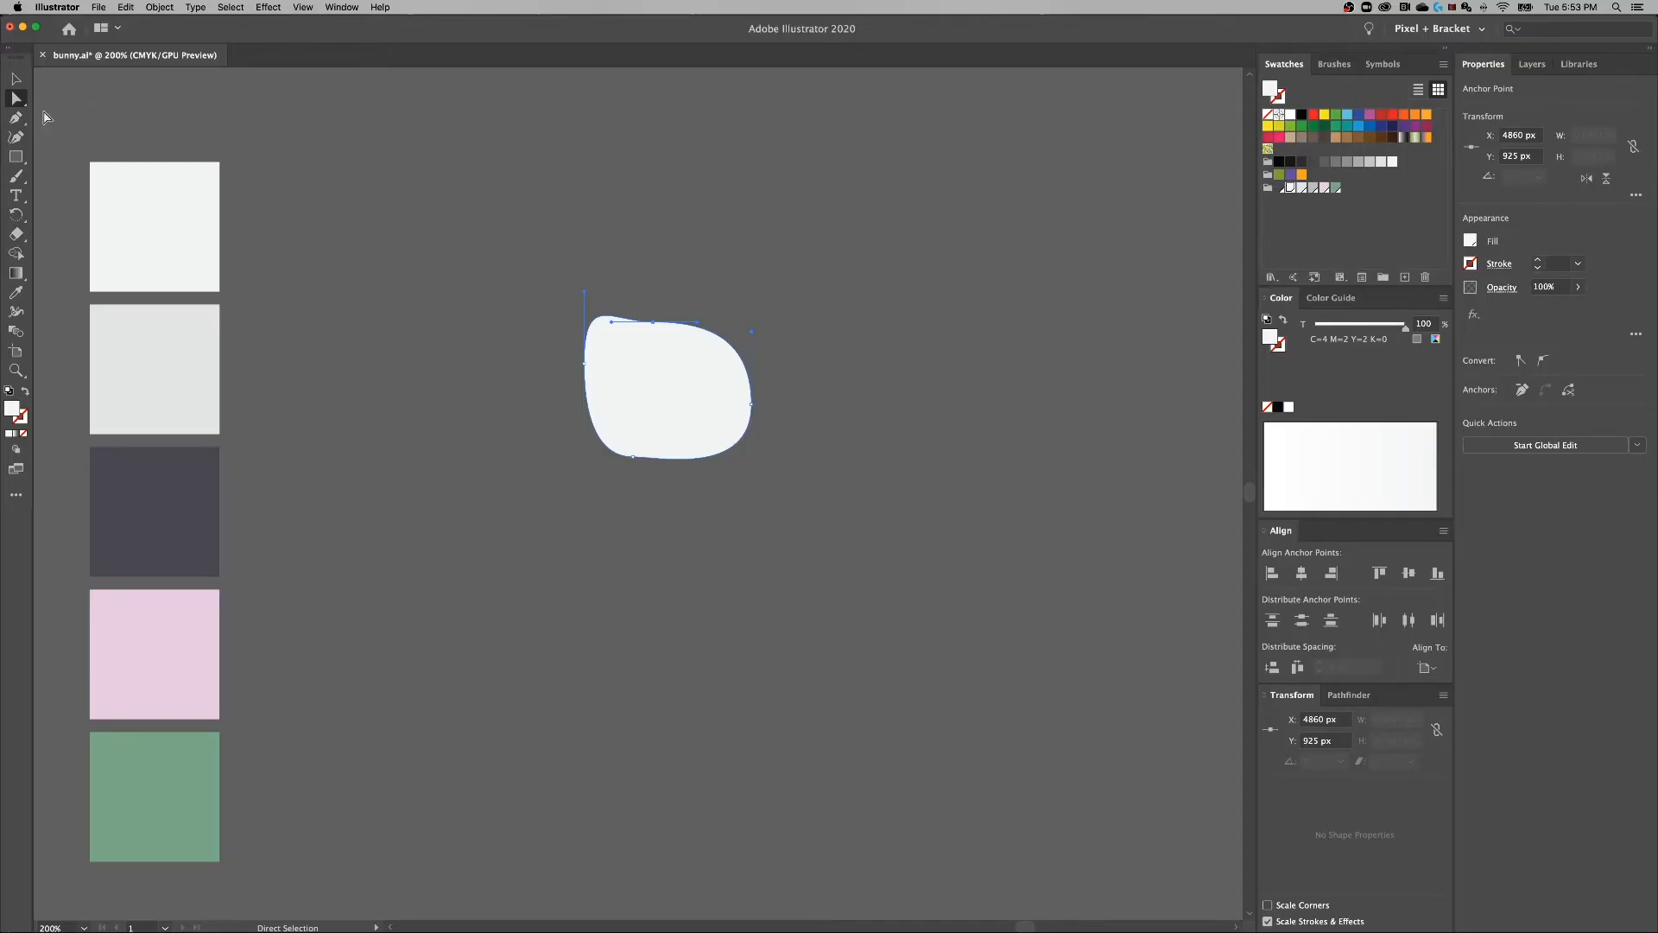
Reposition the closed path's anchor points to form an even, rounded head shape about 294 px wide and 236 px high.
click(585, 364)
drag(583, 366, 565, 390)
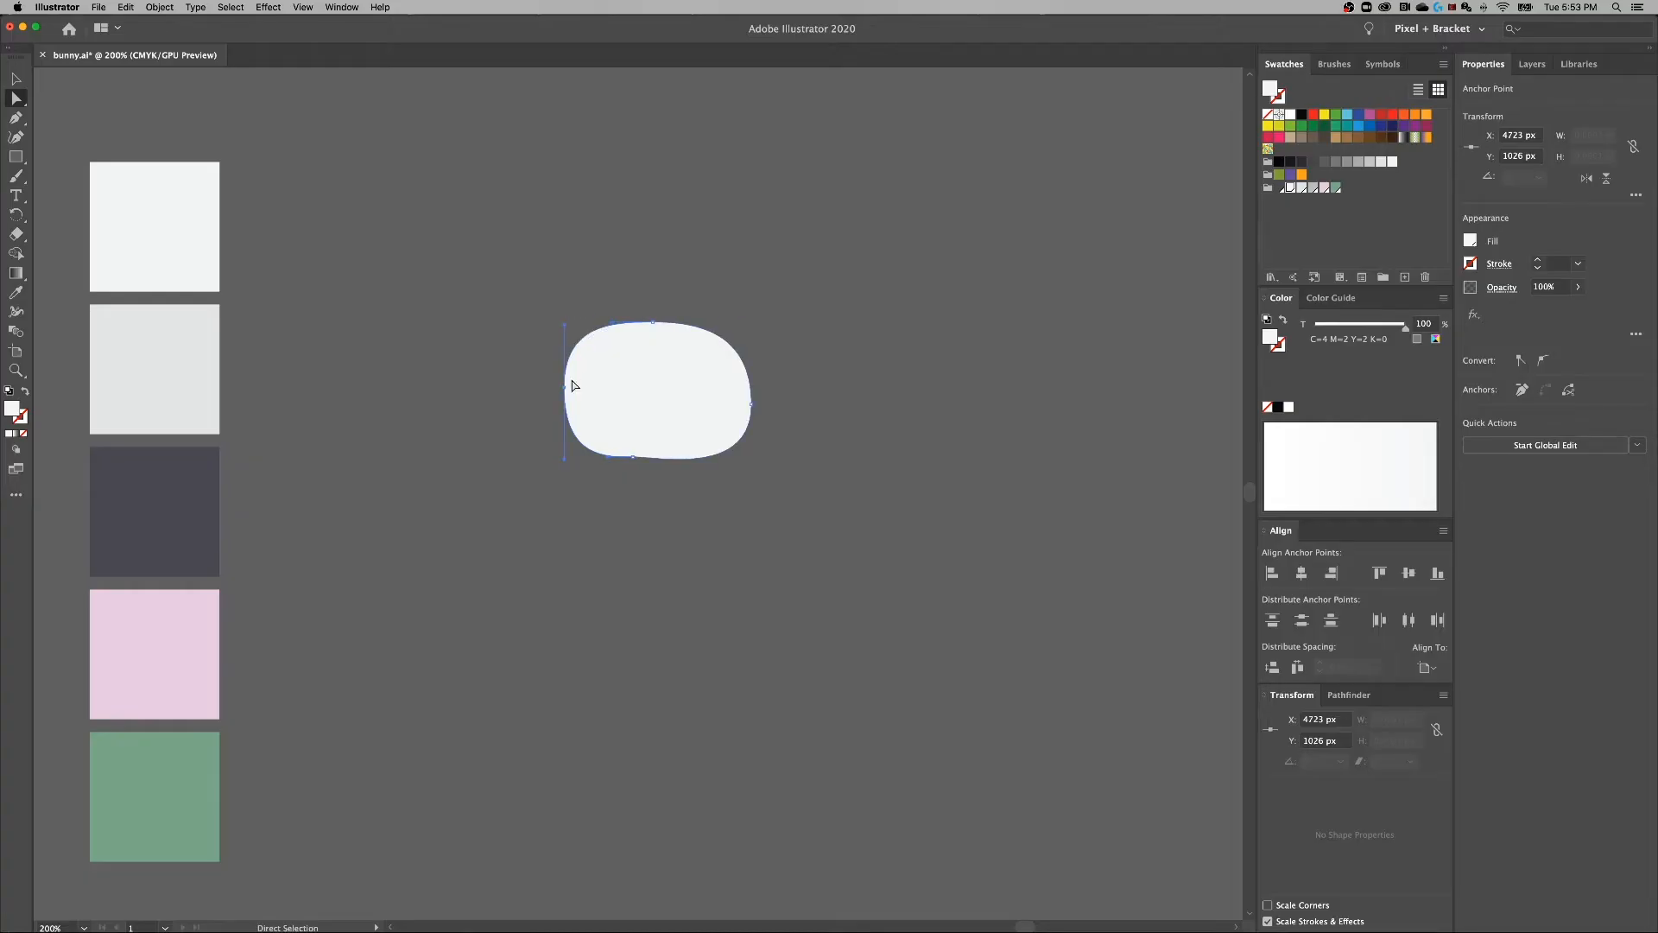
drag(629, 467, 666, 472)
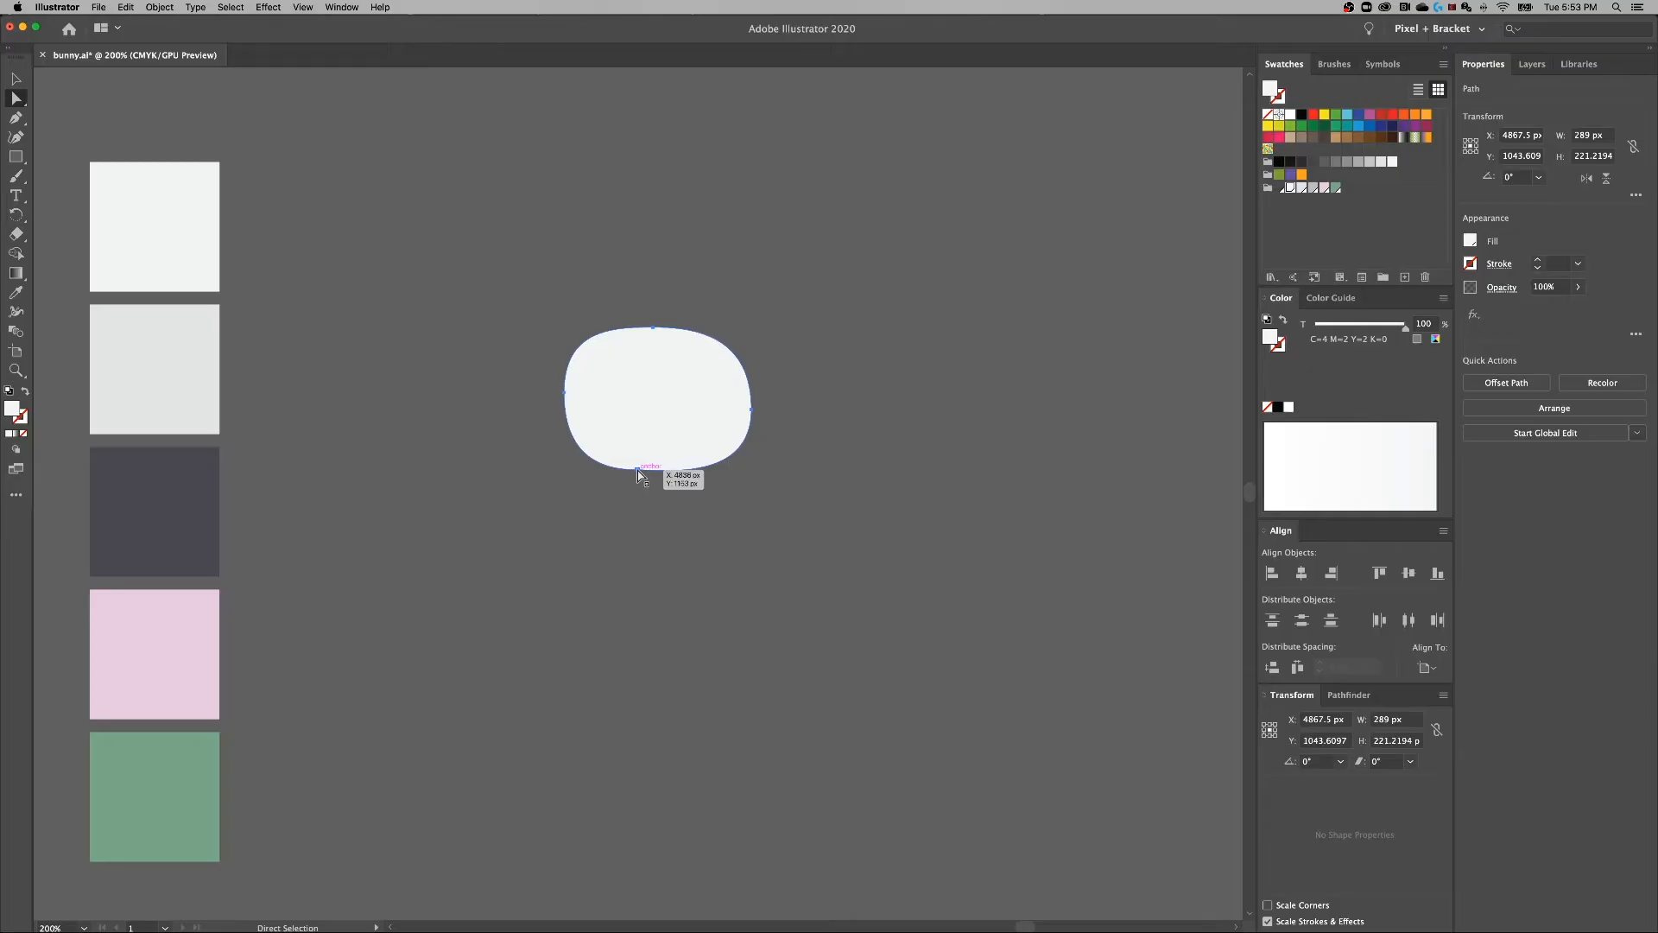
drag(666, 474, 621, 475)
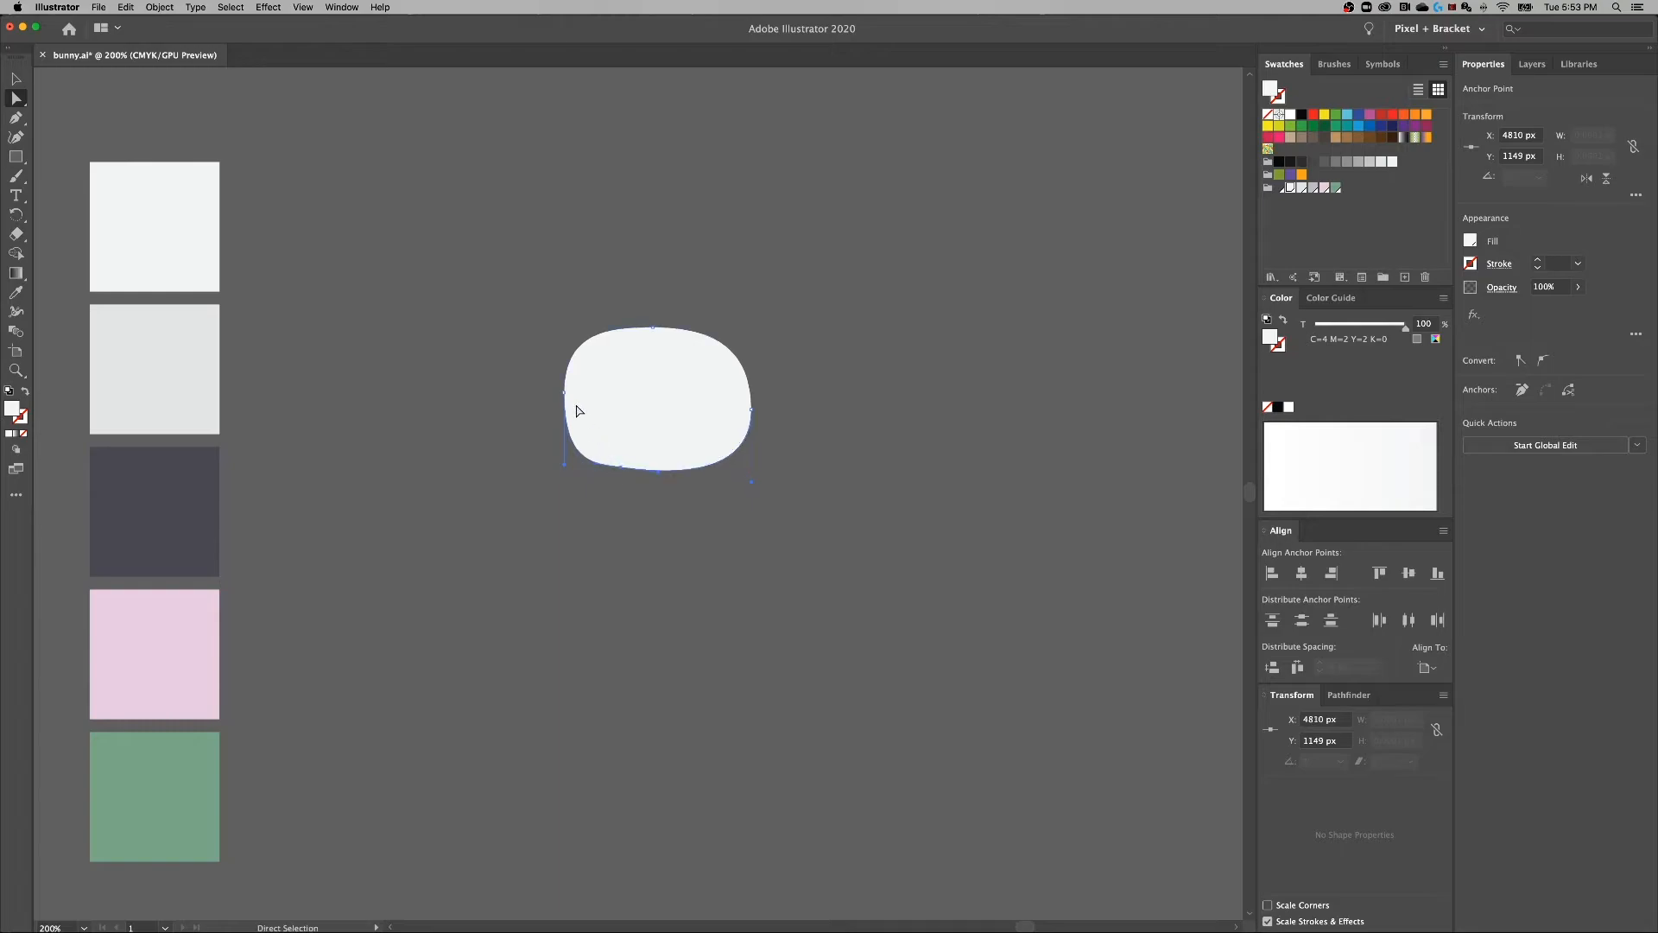
drag(563, 393, 558, 390)
drag(654, 330, 655, 317)
drag(753, 415, 753, 406)
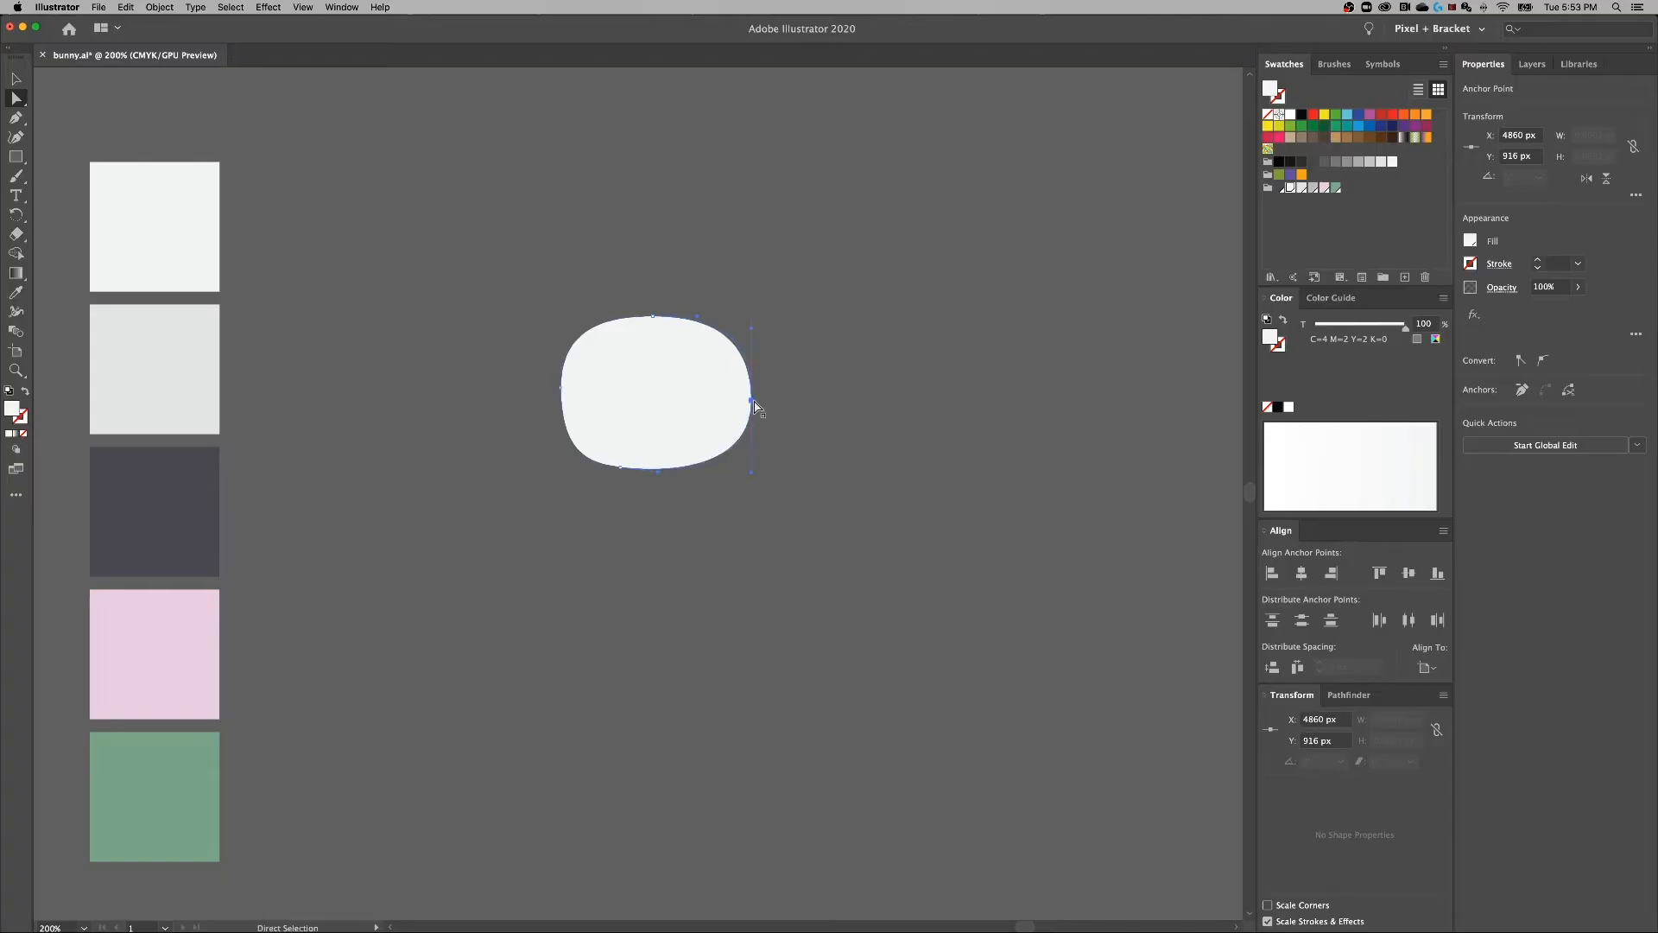
click(825, 384)
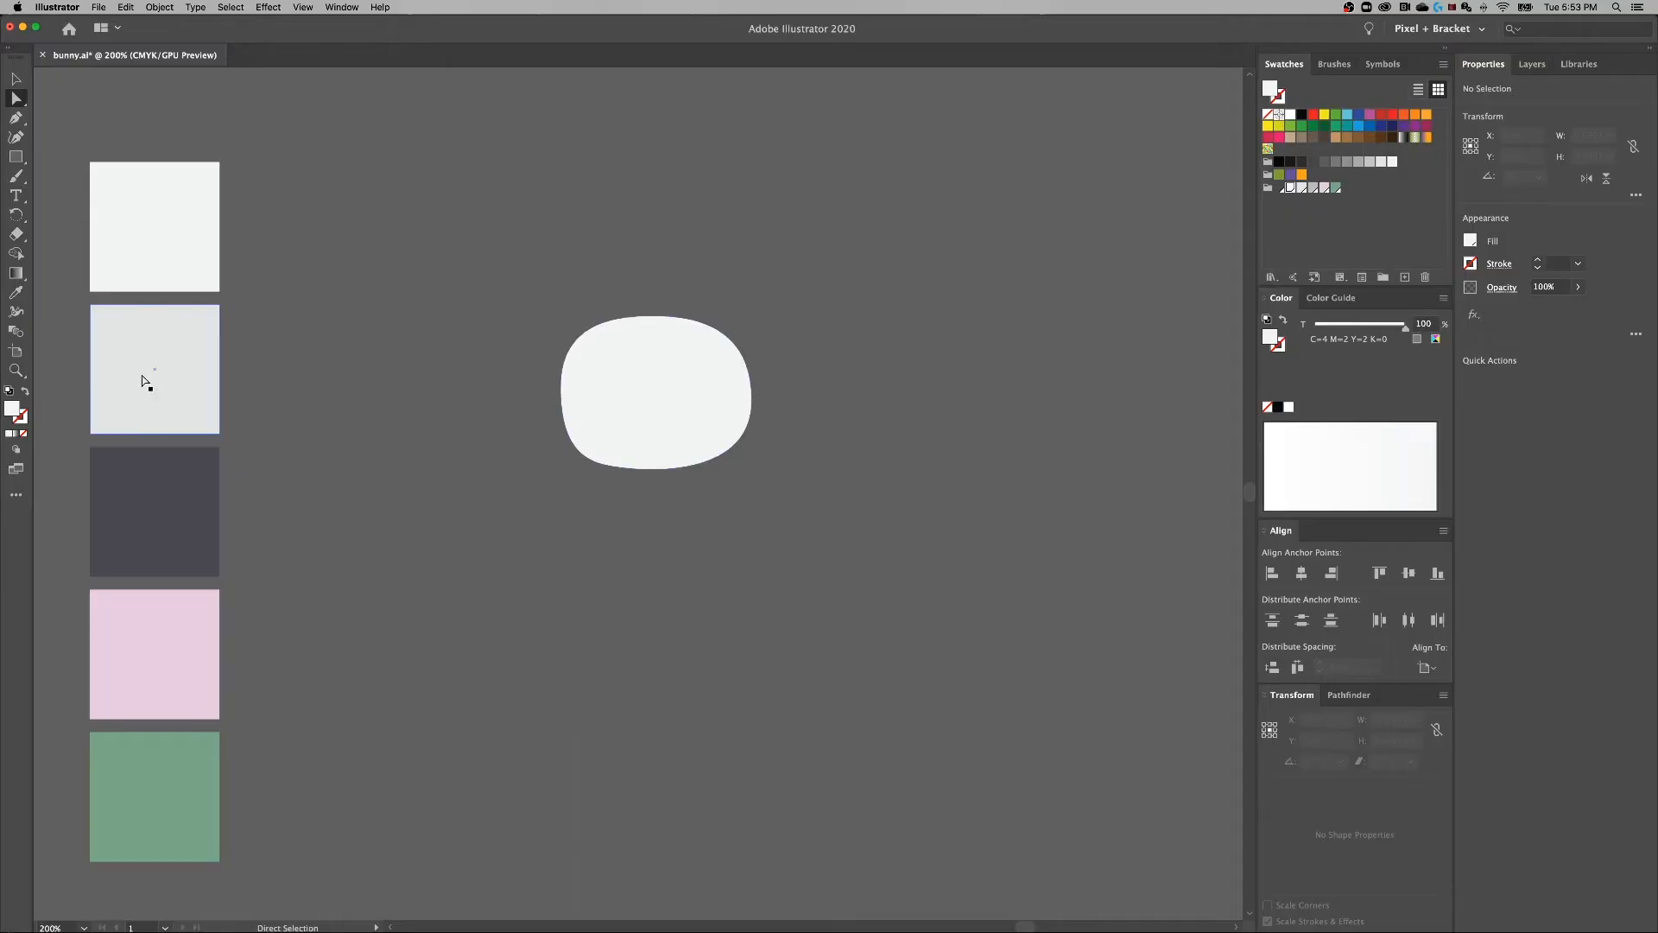
Draw a circle about 21 px in diameter beside the head shape, filled with the dark slate palette swatch.
click(18, 160)
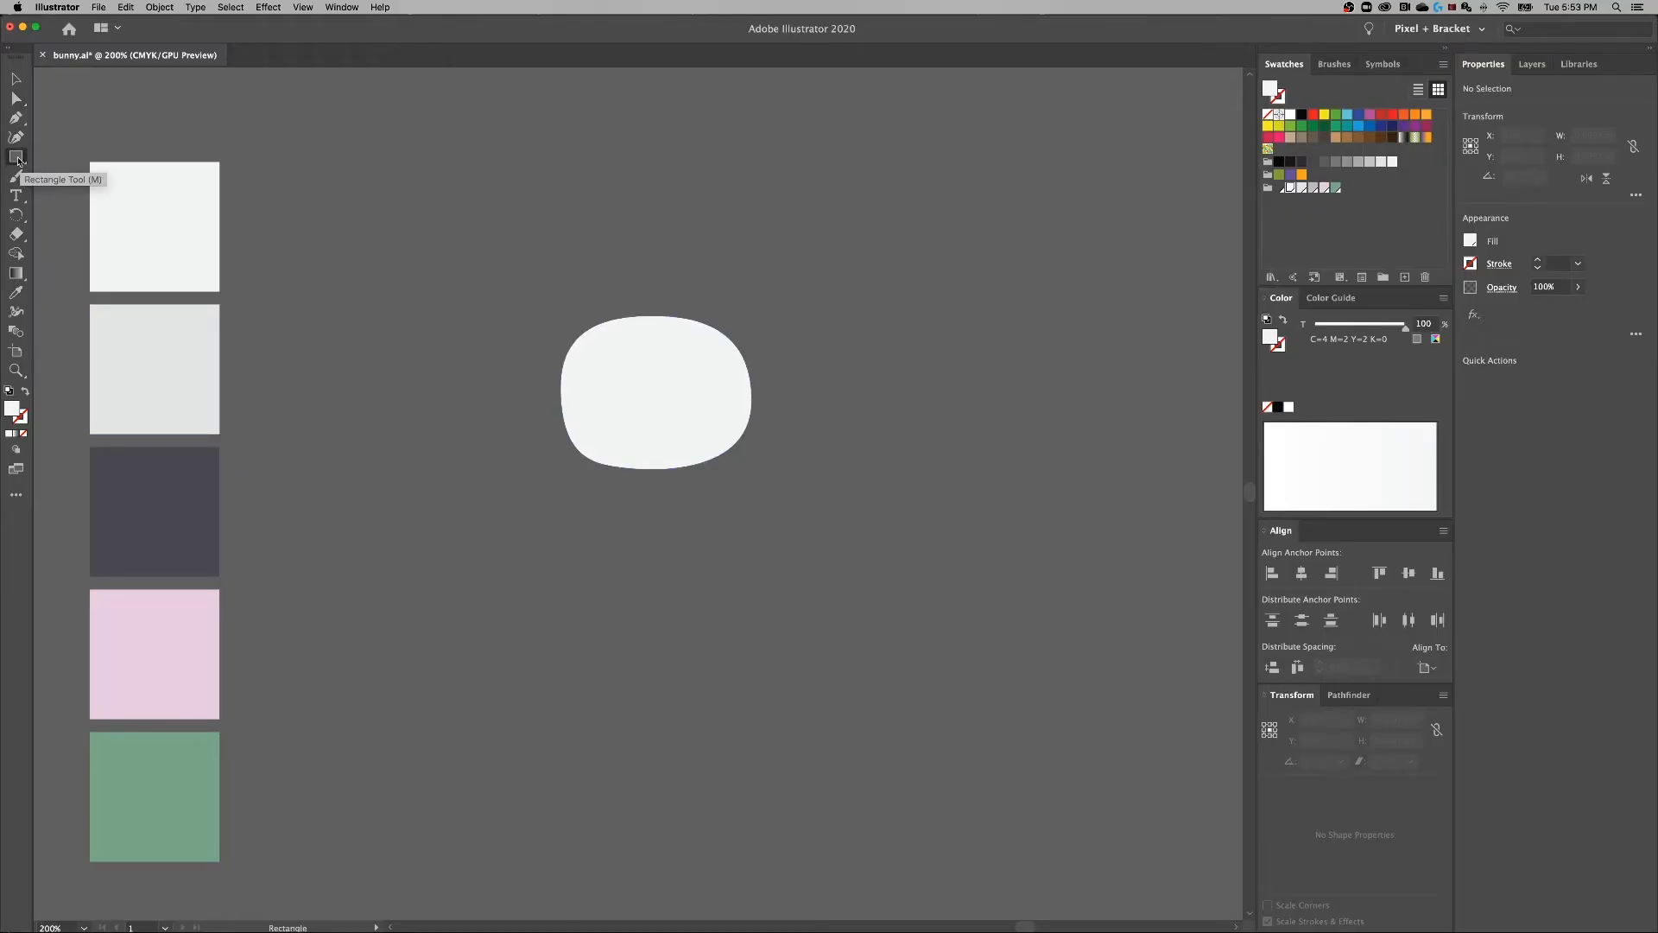
click(17, 161)
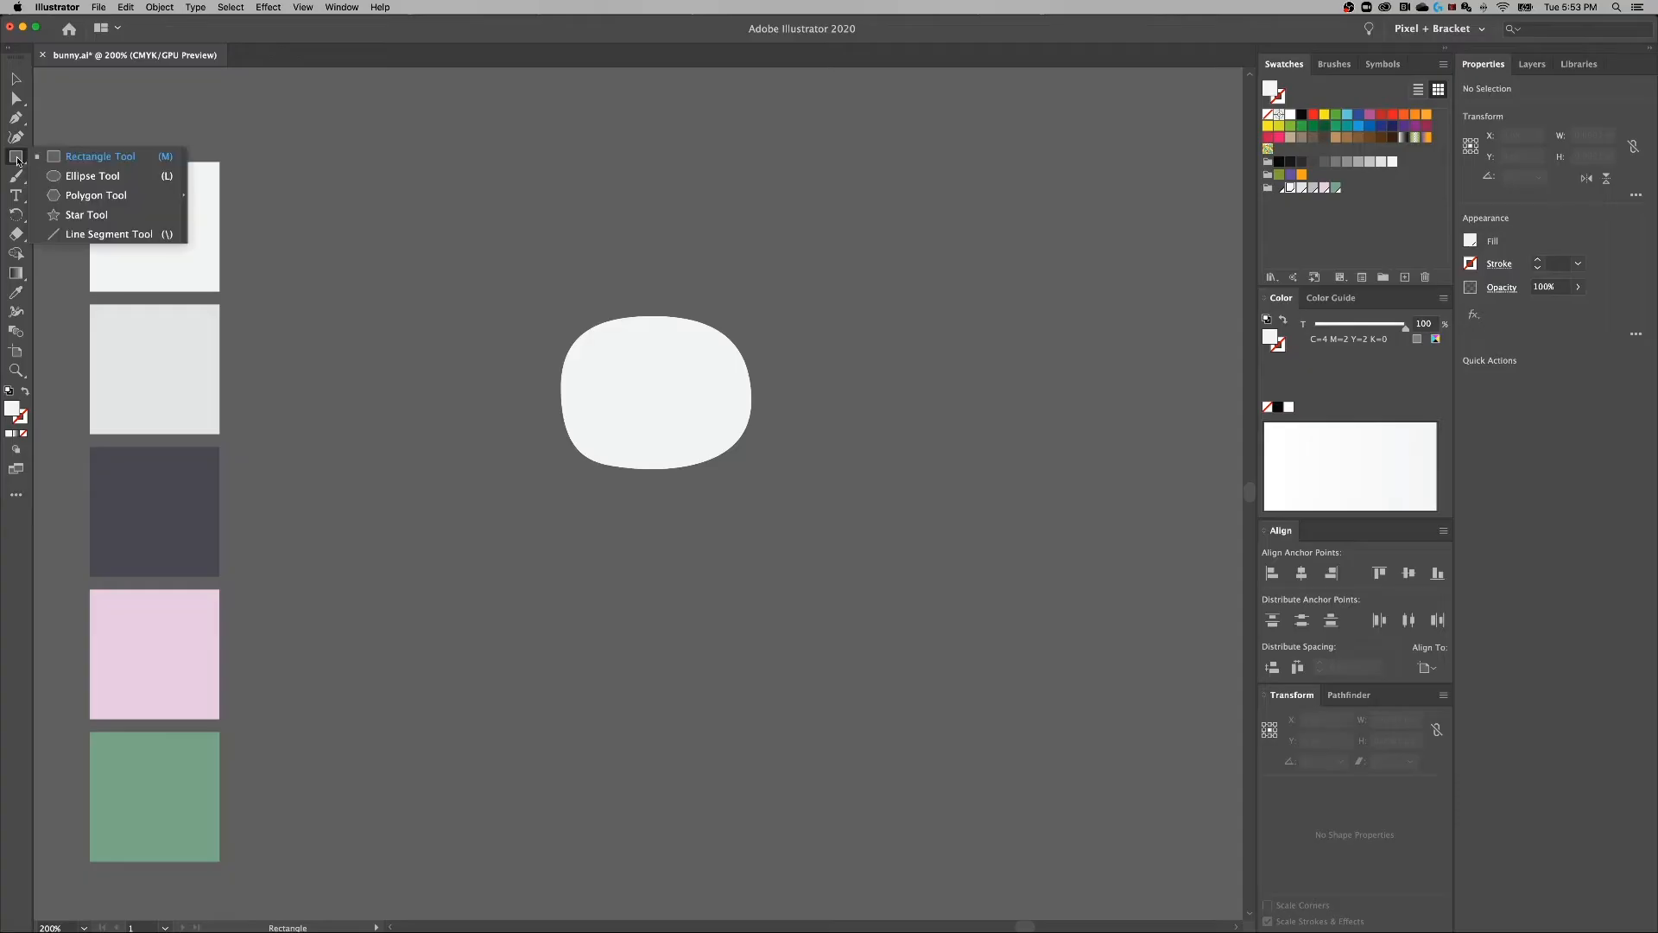
click(93, 175)
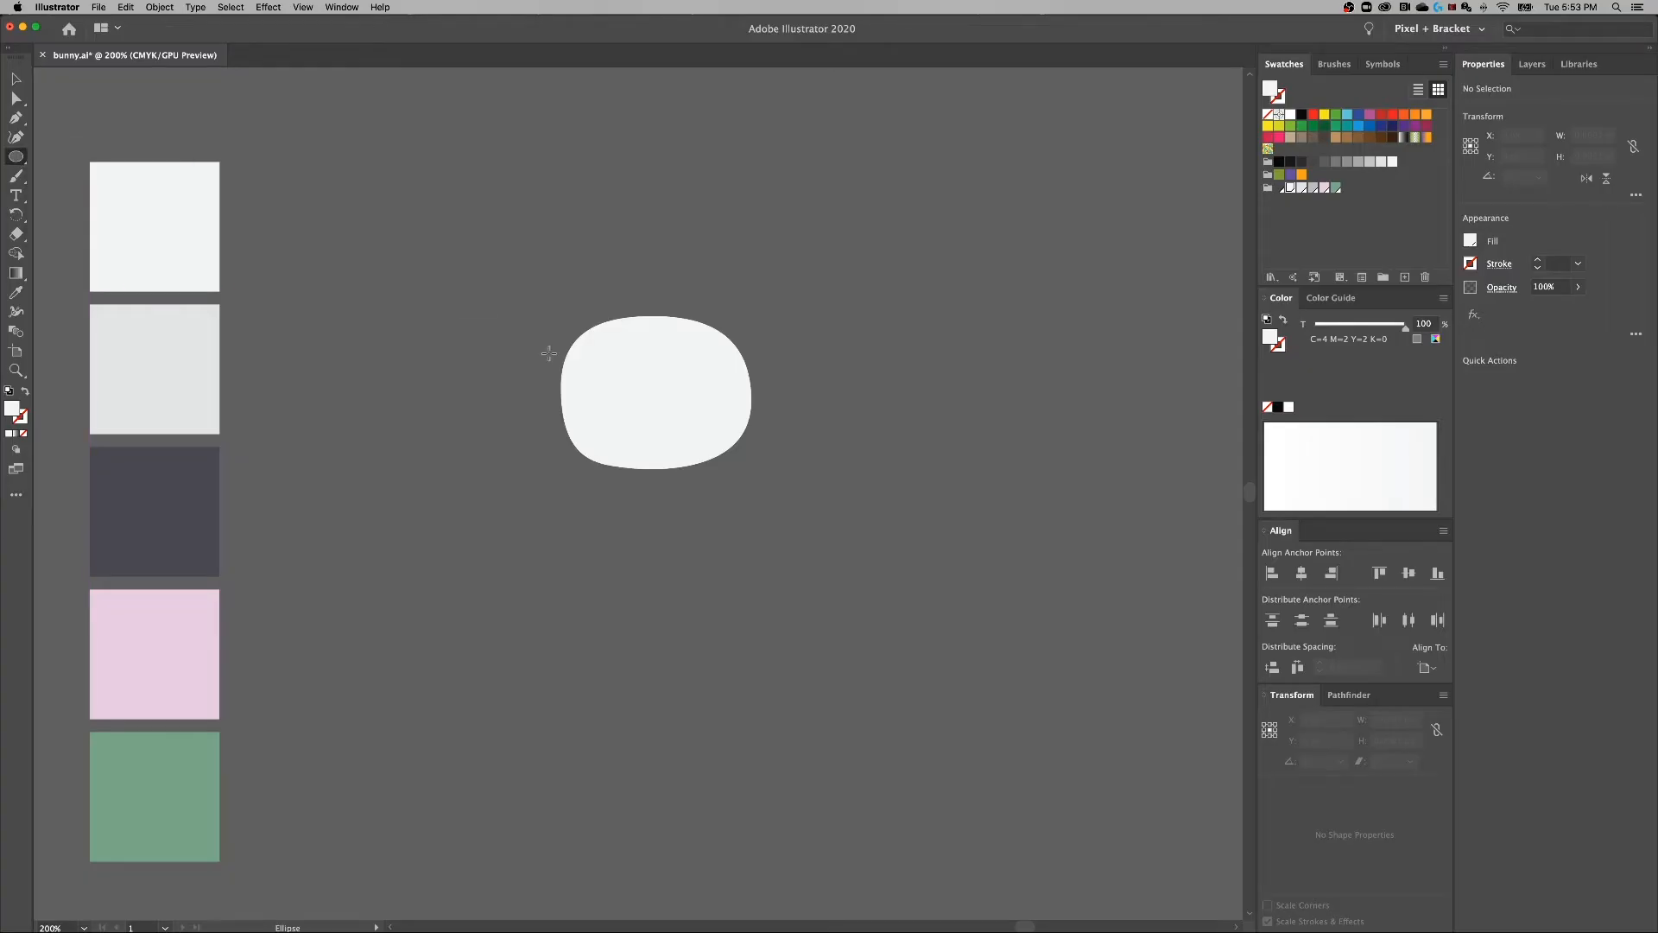
click(1280, 189)
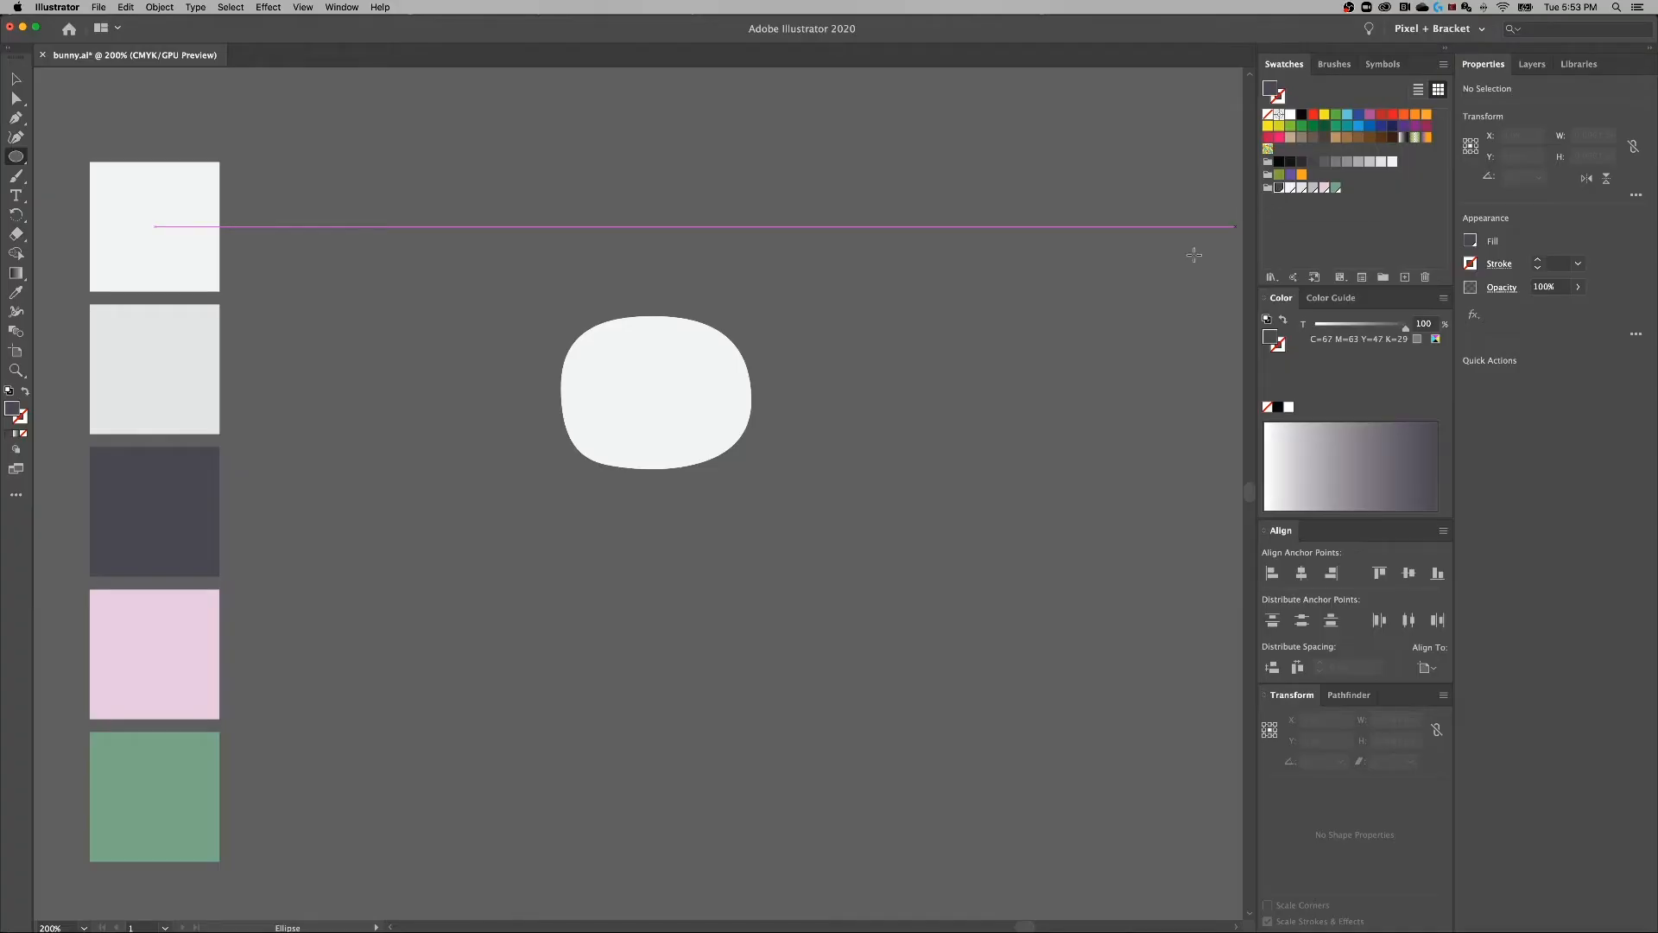
drag(857, 382, 867, 393)
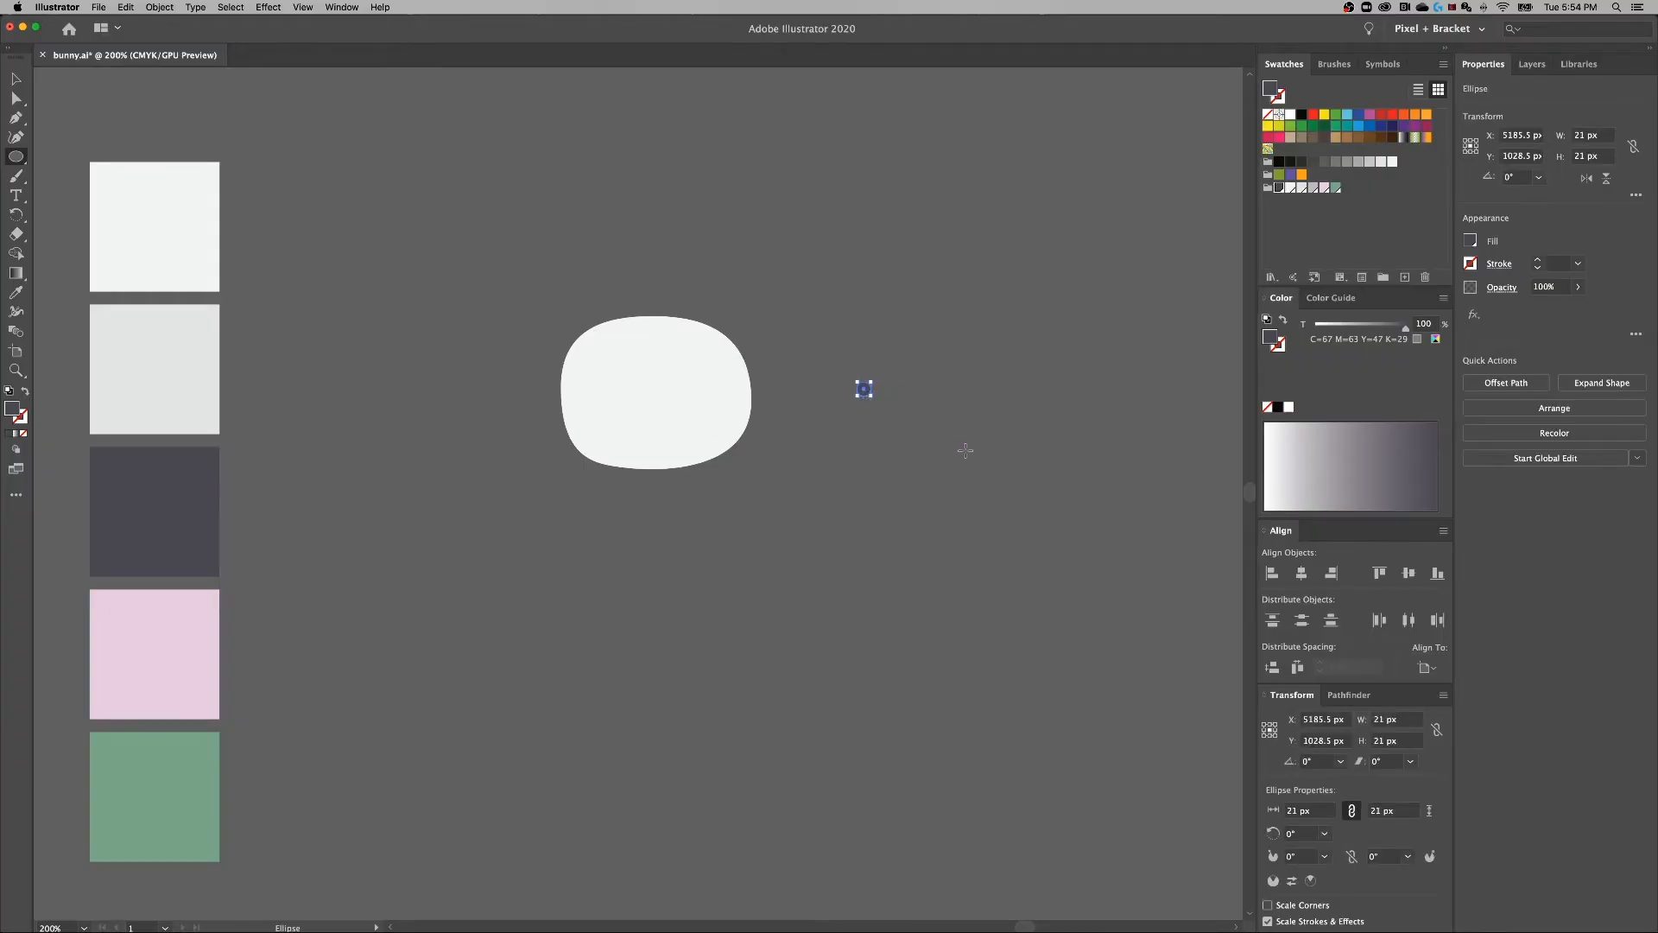
Move the dark circle onto the right side of the head as an eye and place a copy level with it on the left side.
key(super+equal)
key(super+equal)
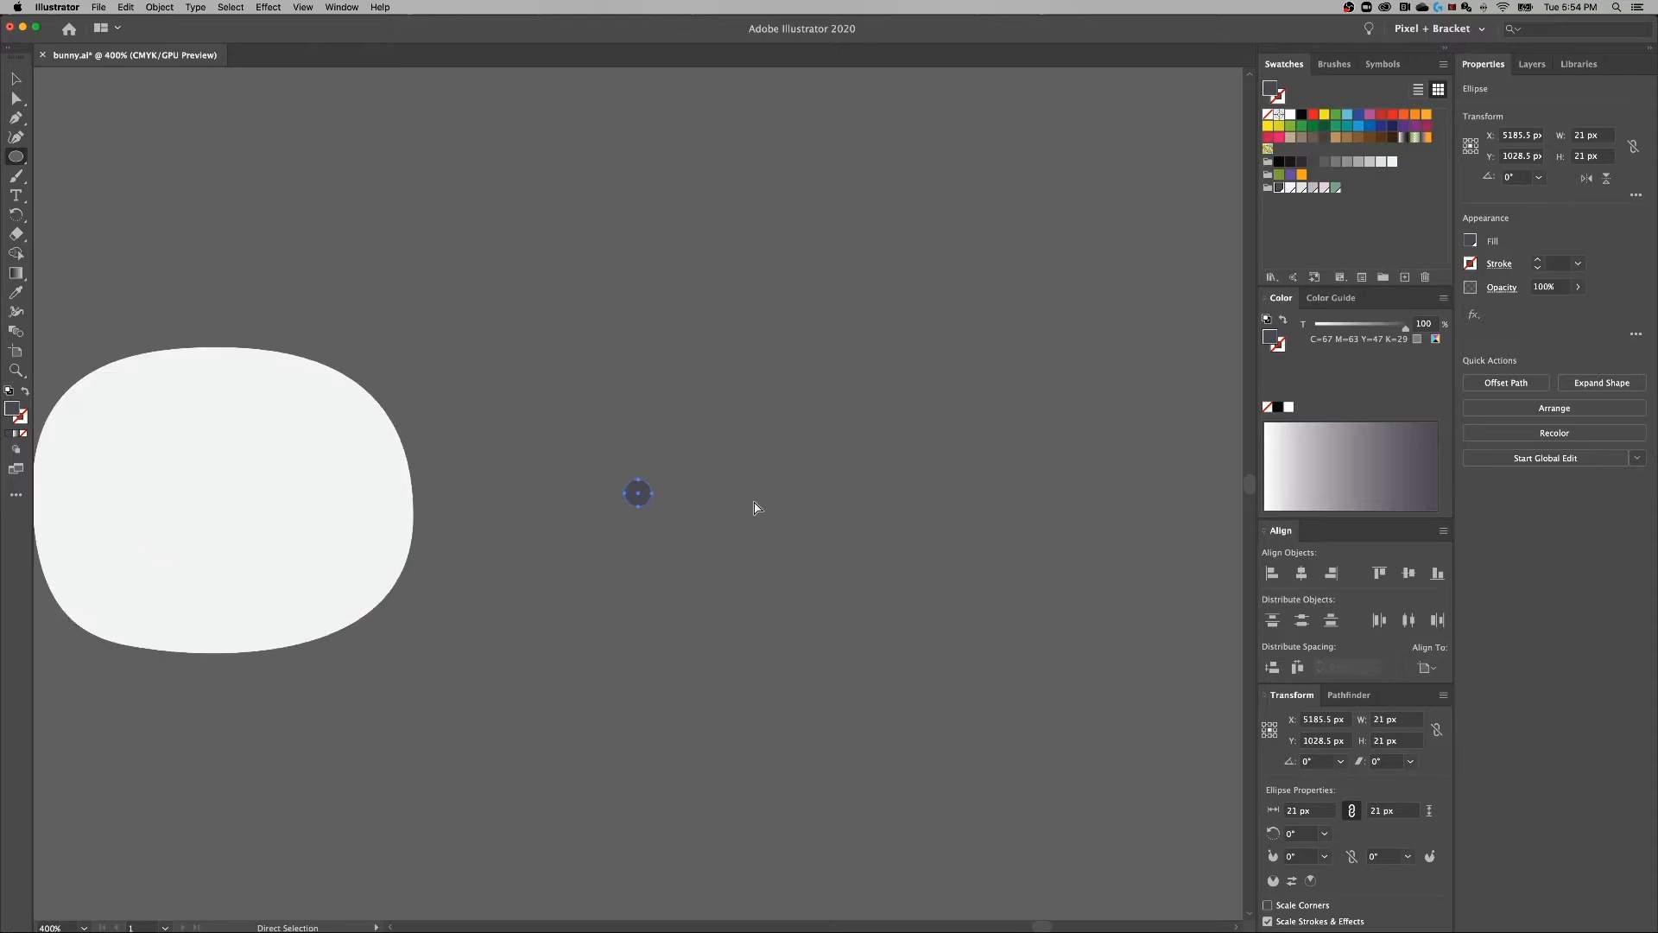
drag(585, 581, 776, 518)
key(v)
drag(827, 426, 514, 443)
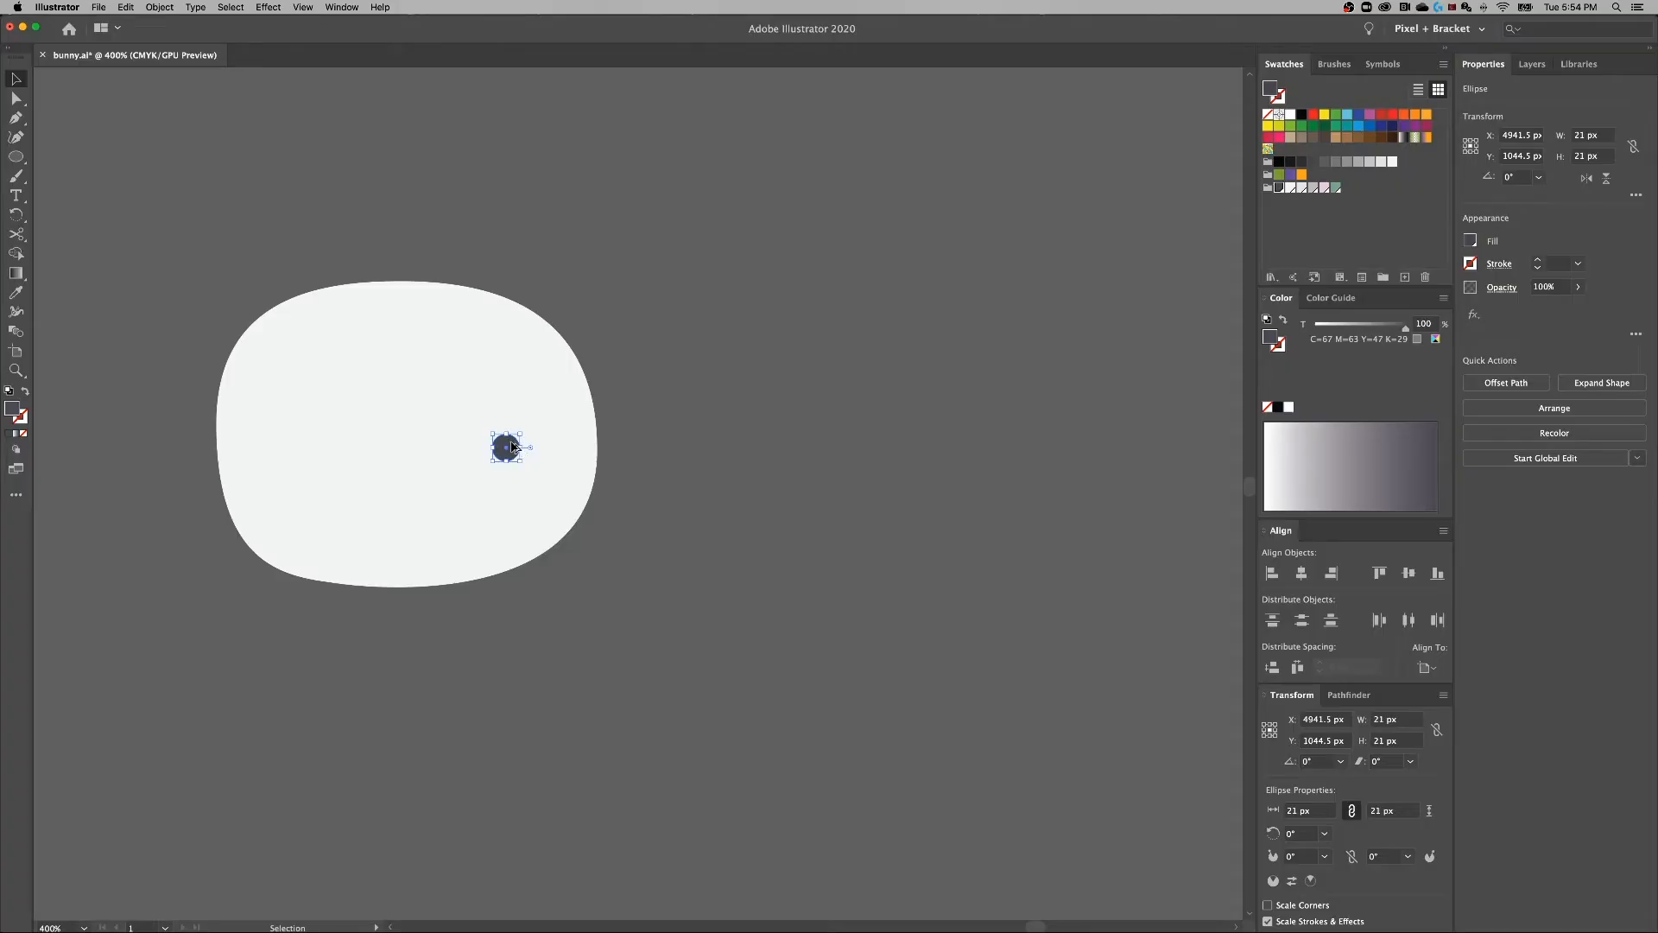
drag(512, 447, 291, 457)
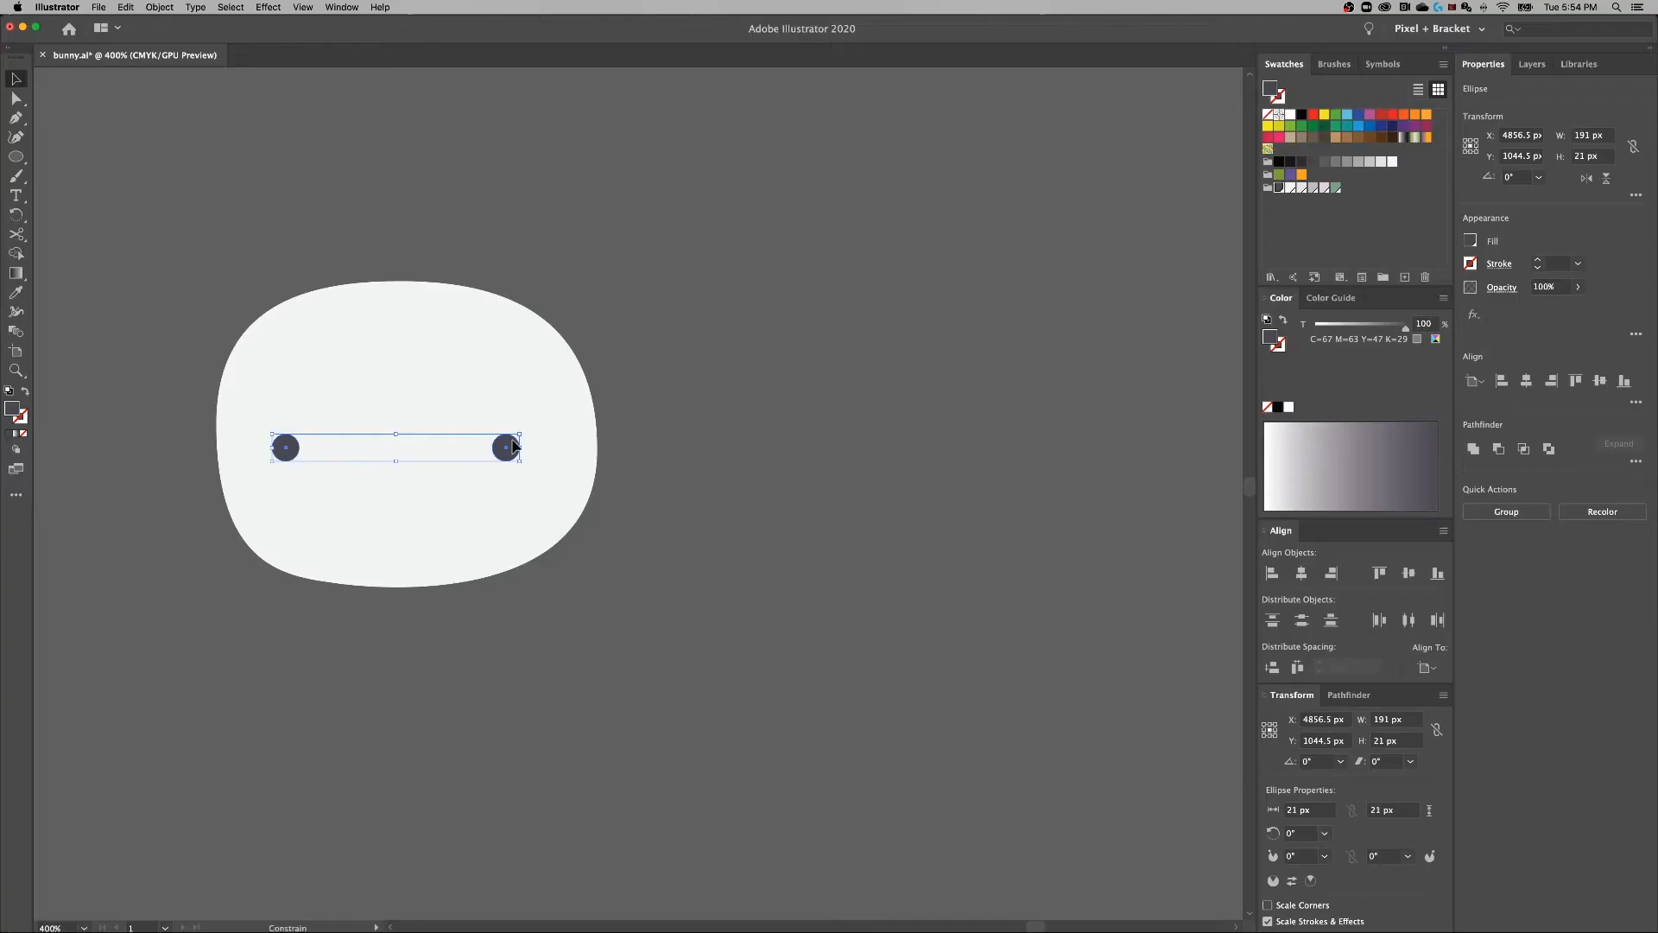
click(749, 427)
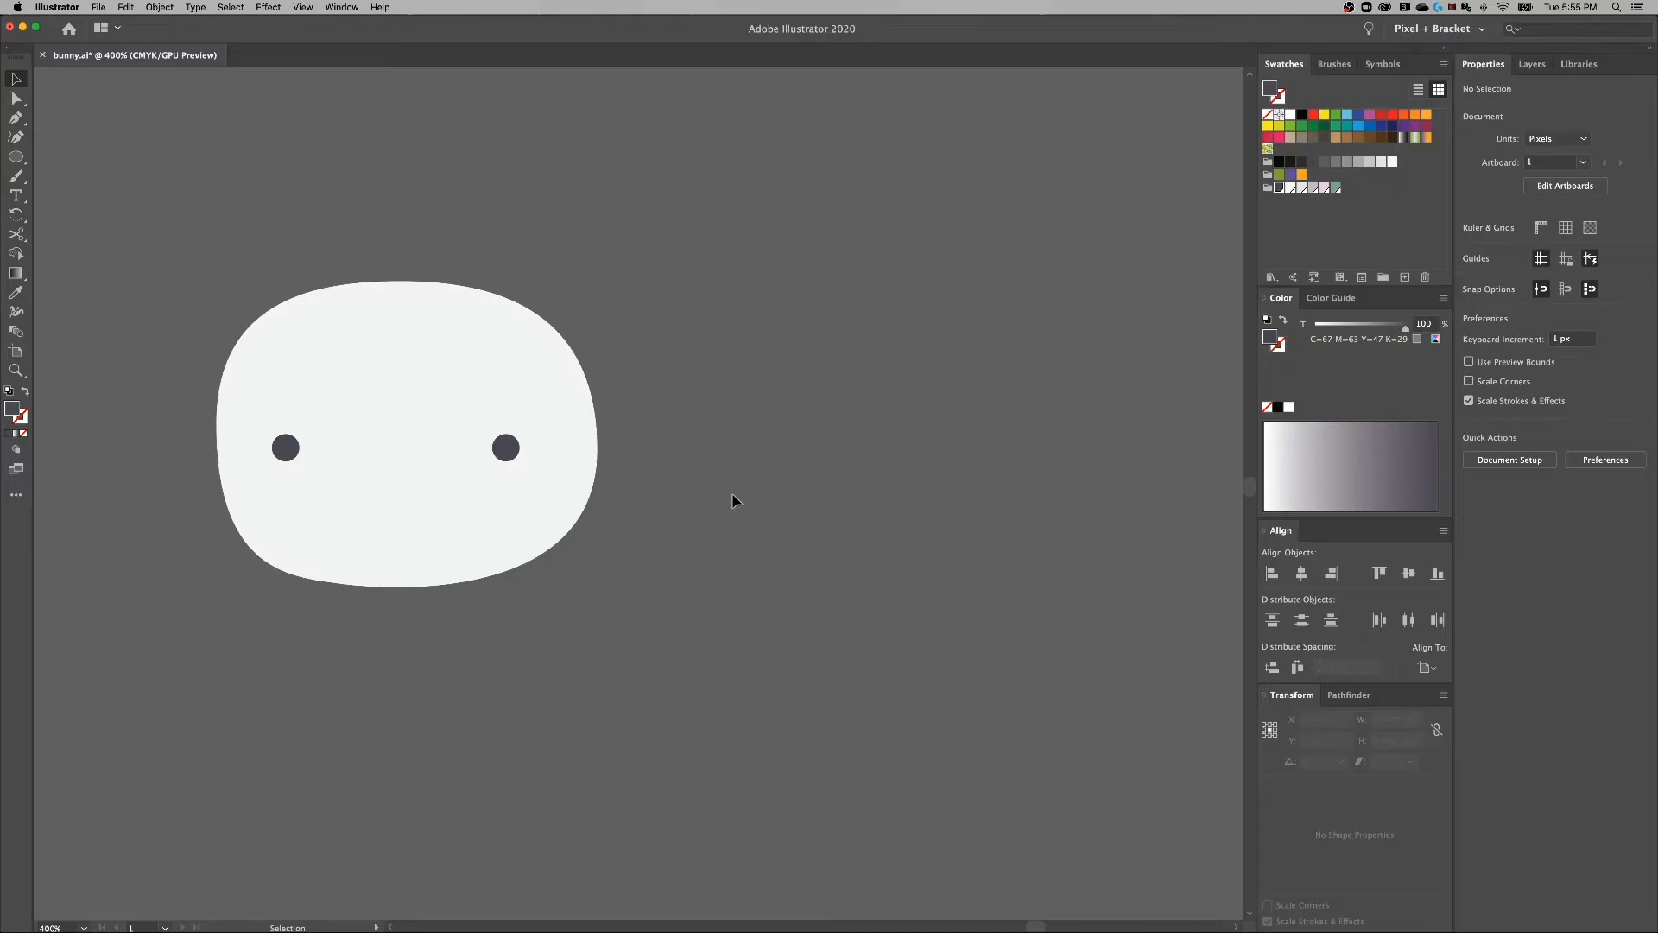
Draw a near-white circle about 40 px in diameter and place it centered over the lower edge of the right eye.
key(l)
drag(610, 591, 660, 538)
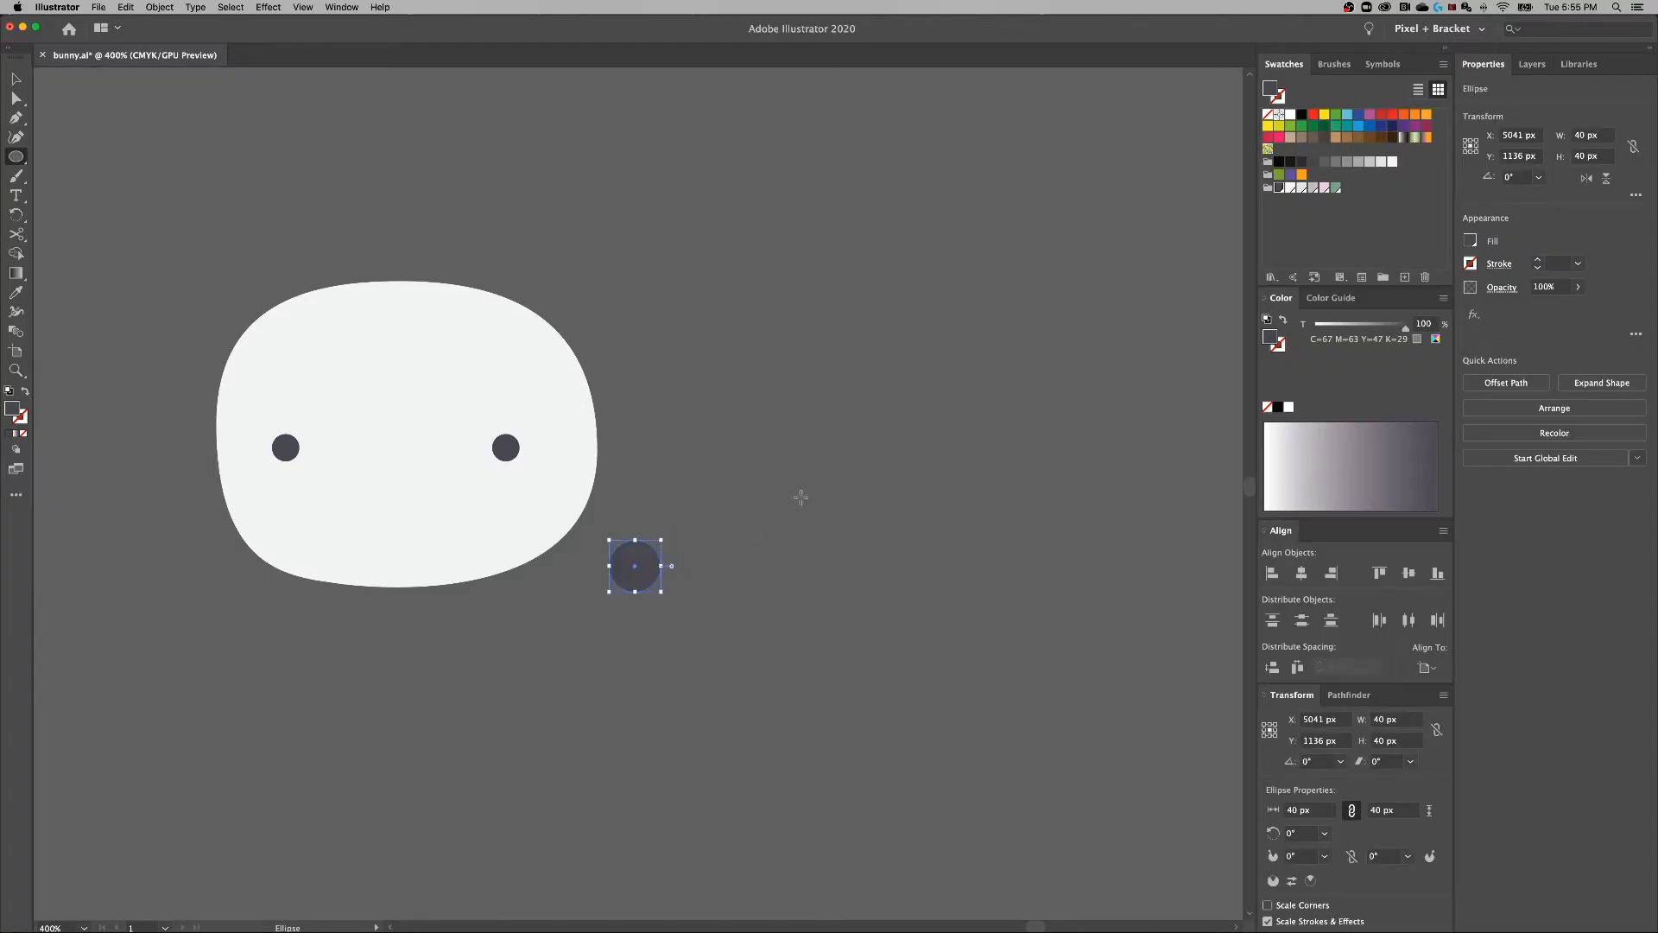
click(1293, 188)
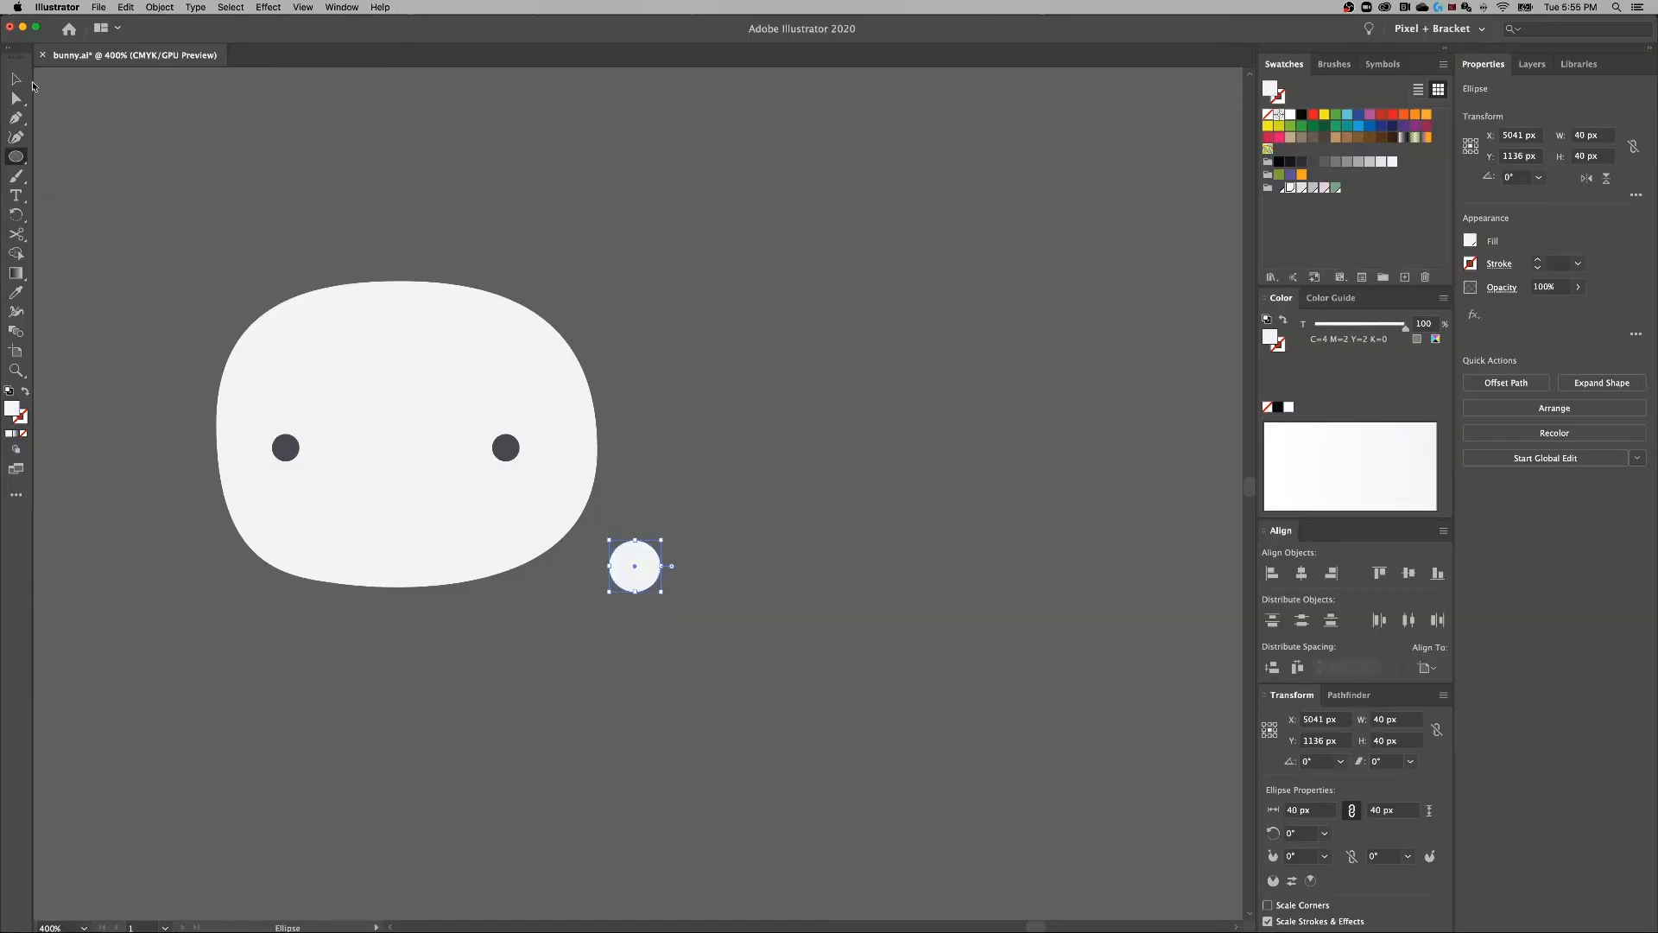
click(16, 79)
drag(640, 556, 512, 473)
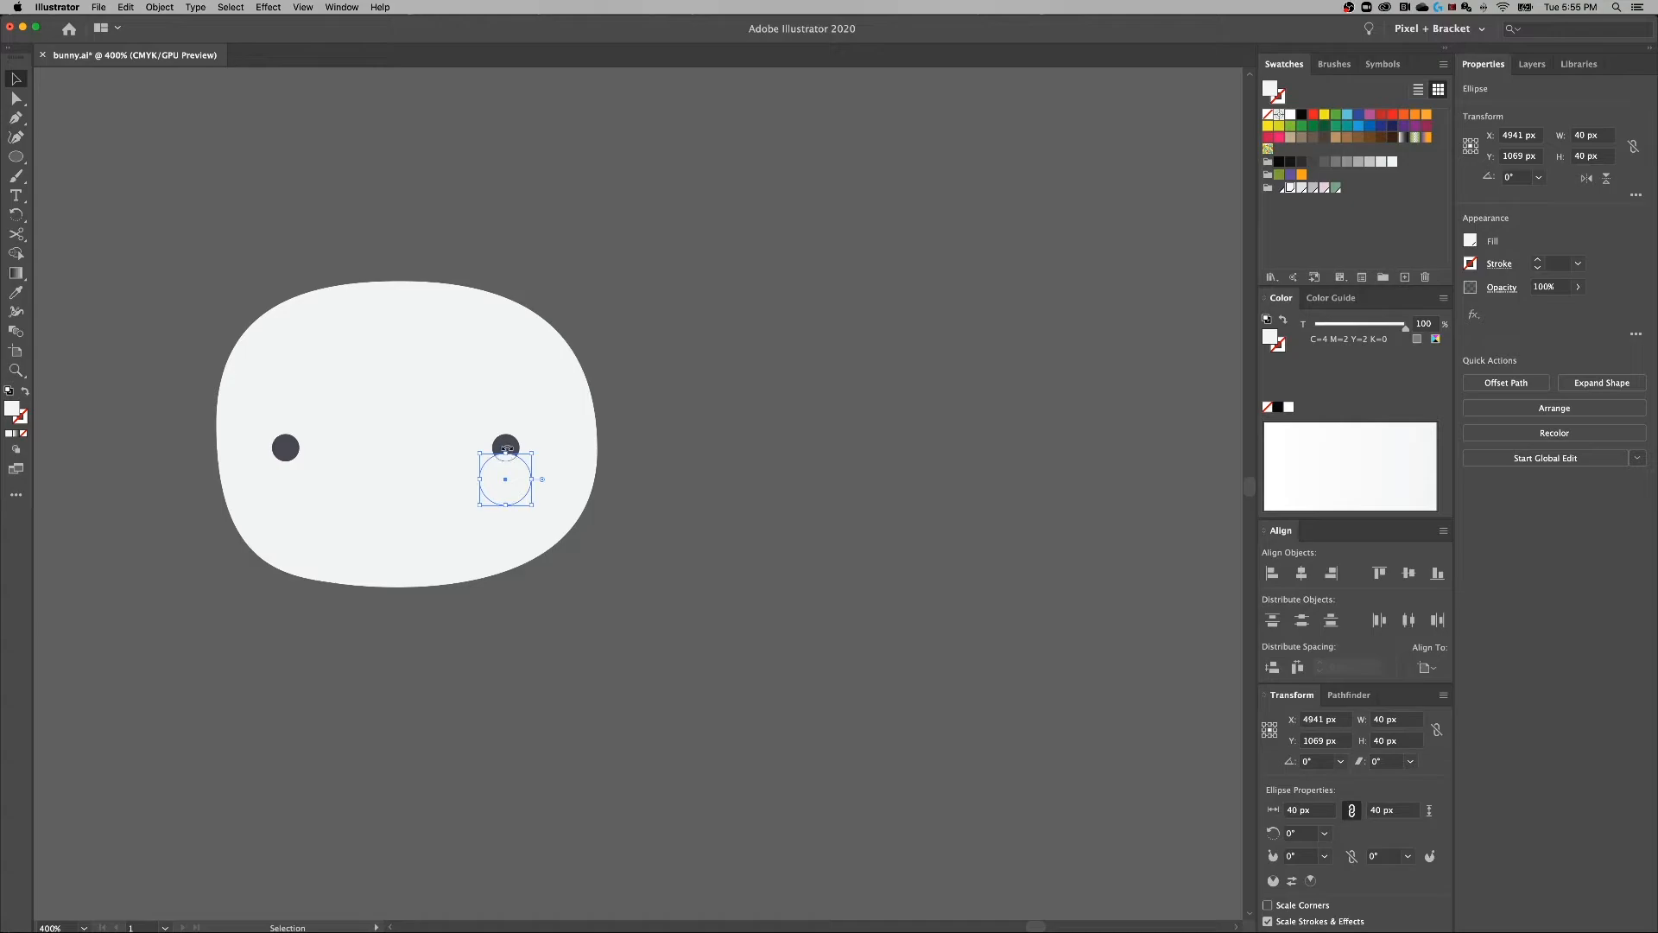
Cut the near-white circle and its overlap away from the right eye with the Shape Builder tool.
shift+click(507, 447)
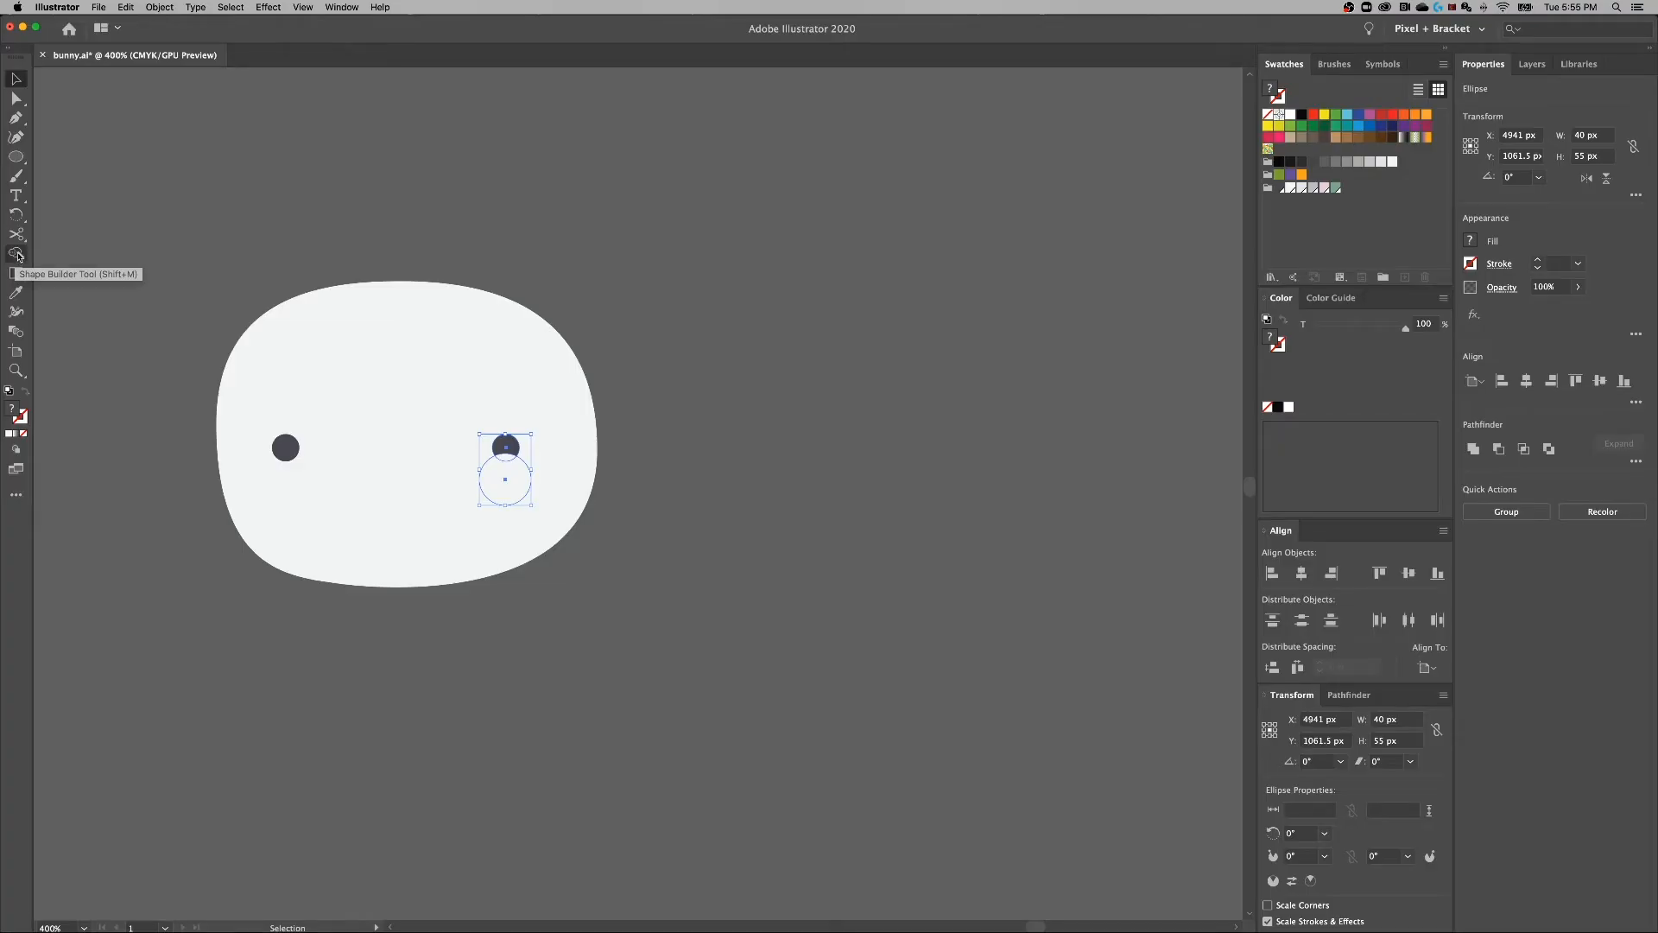
click(17, 254)
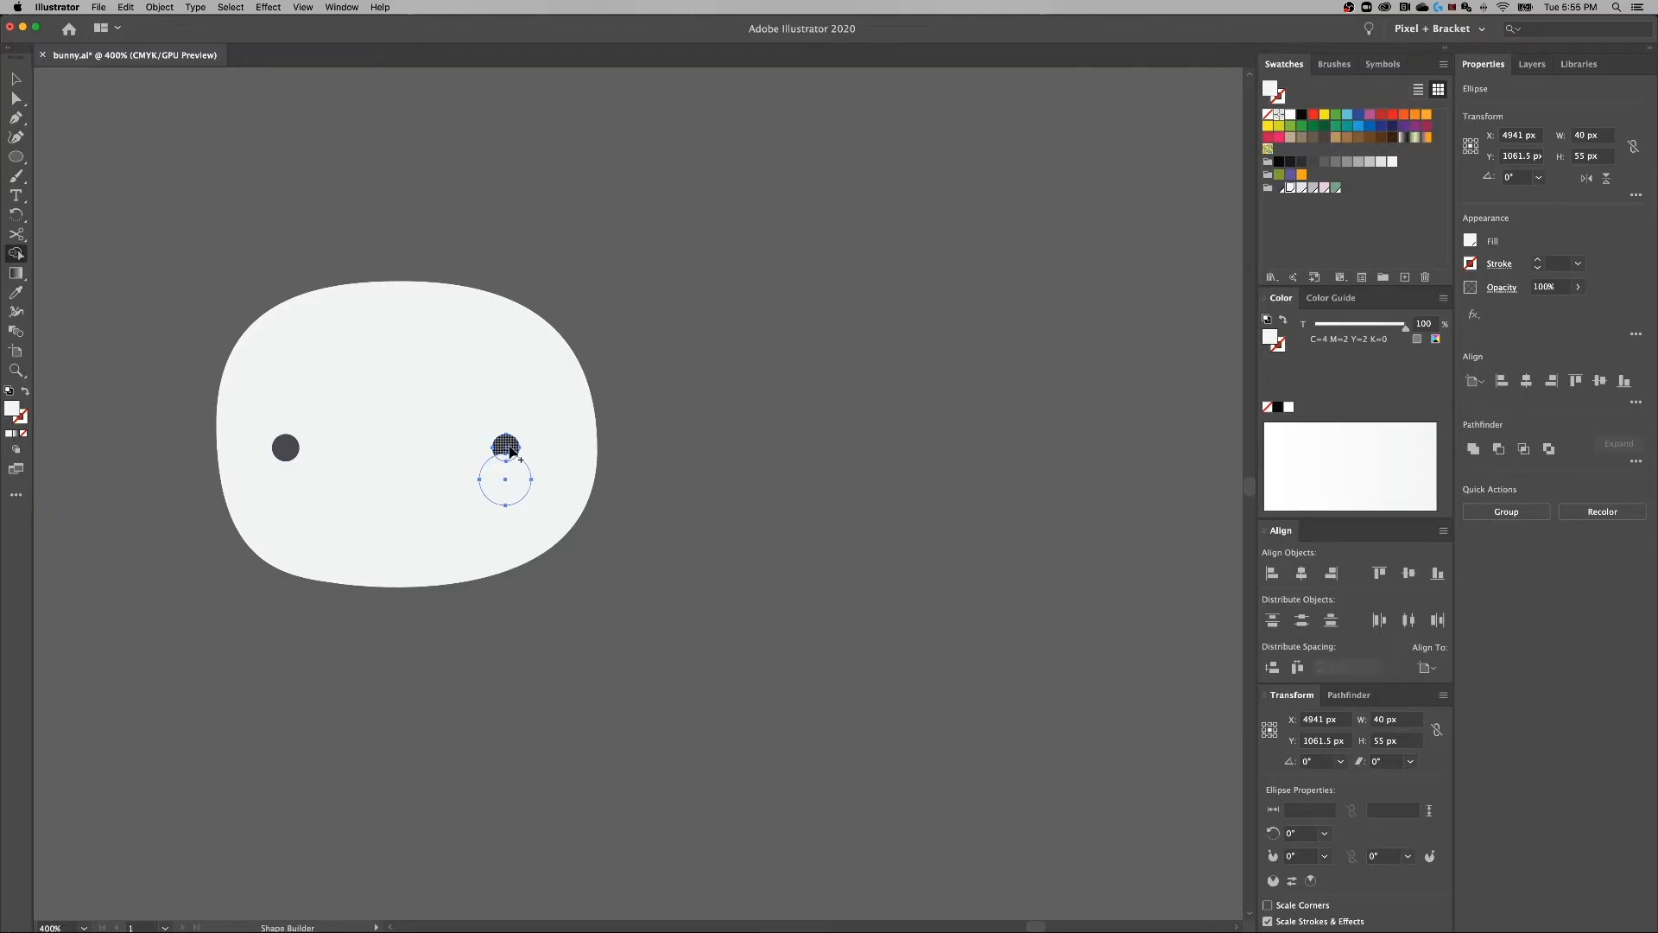
key(super+equal)
key(super+equal)
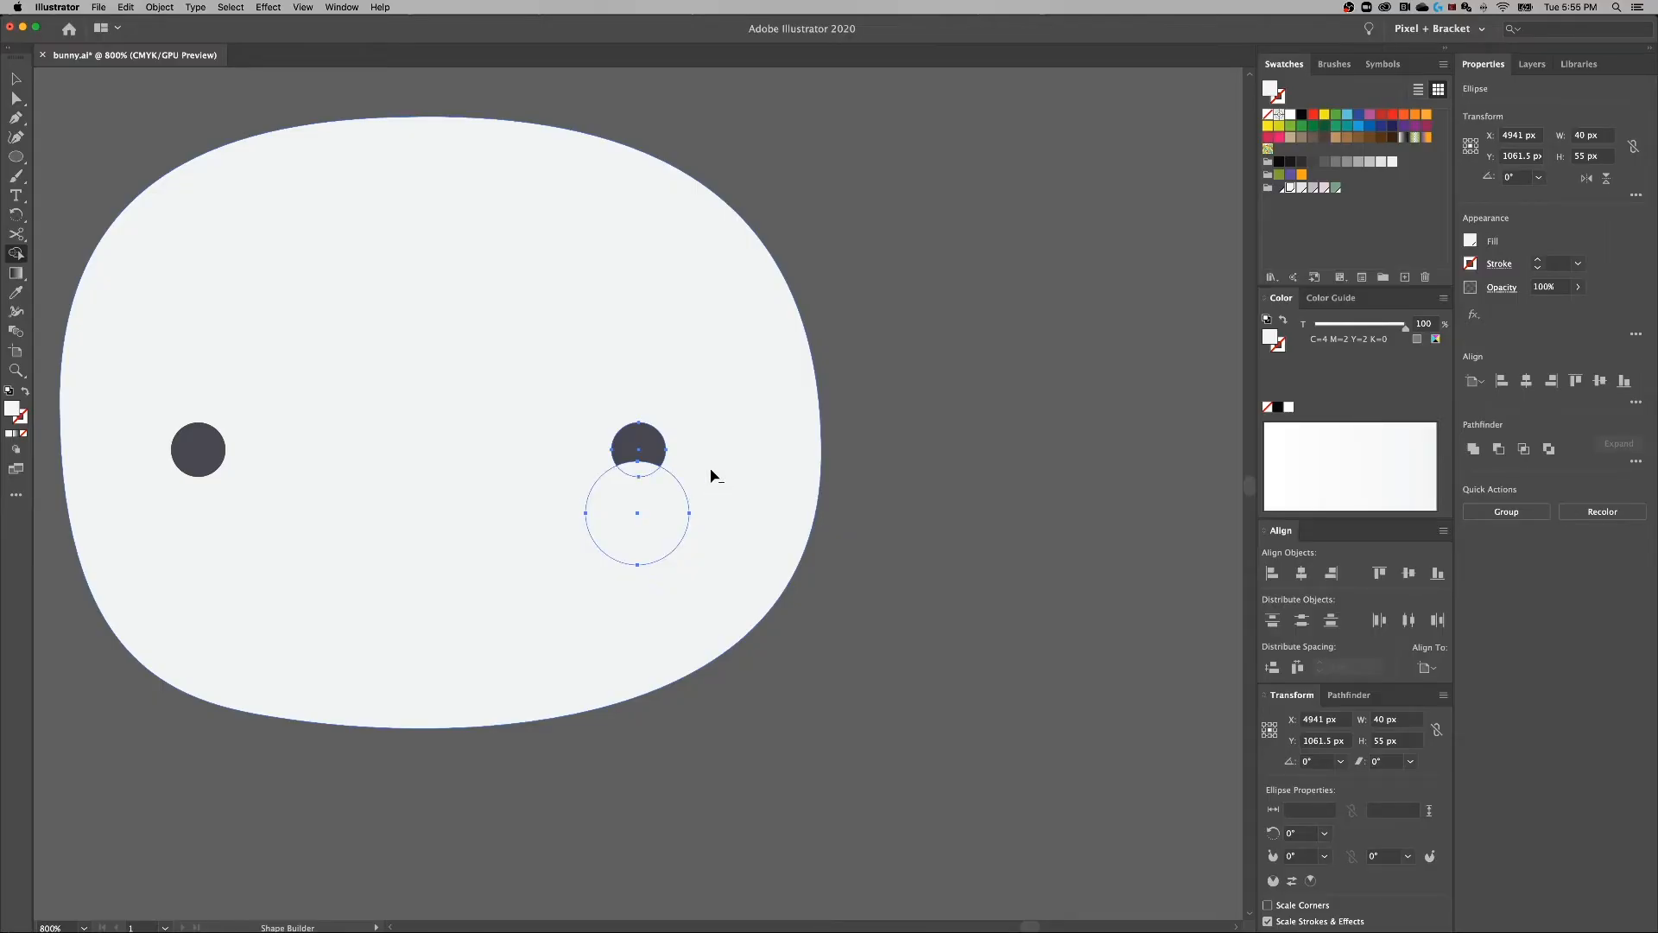
drag(717, 588, 651, 477)
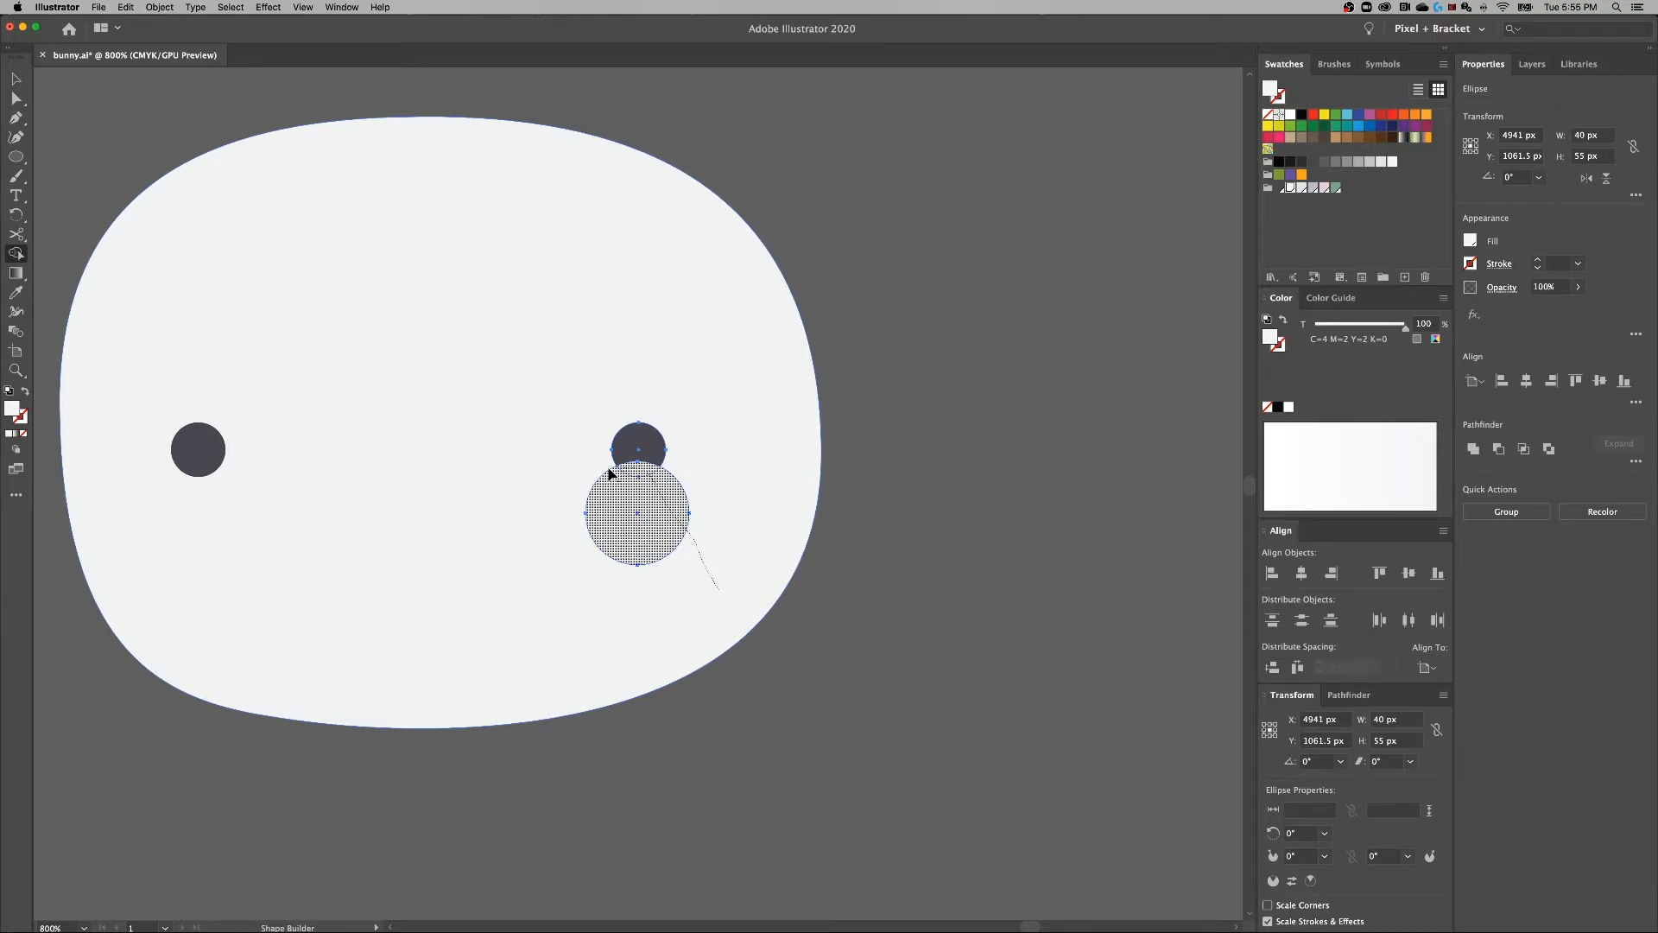
drag(586, 498, 585, 492)
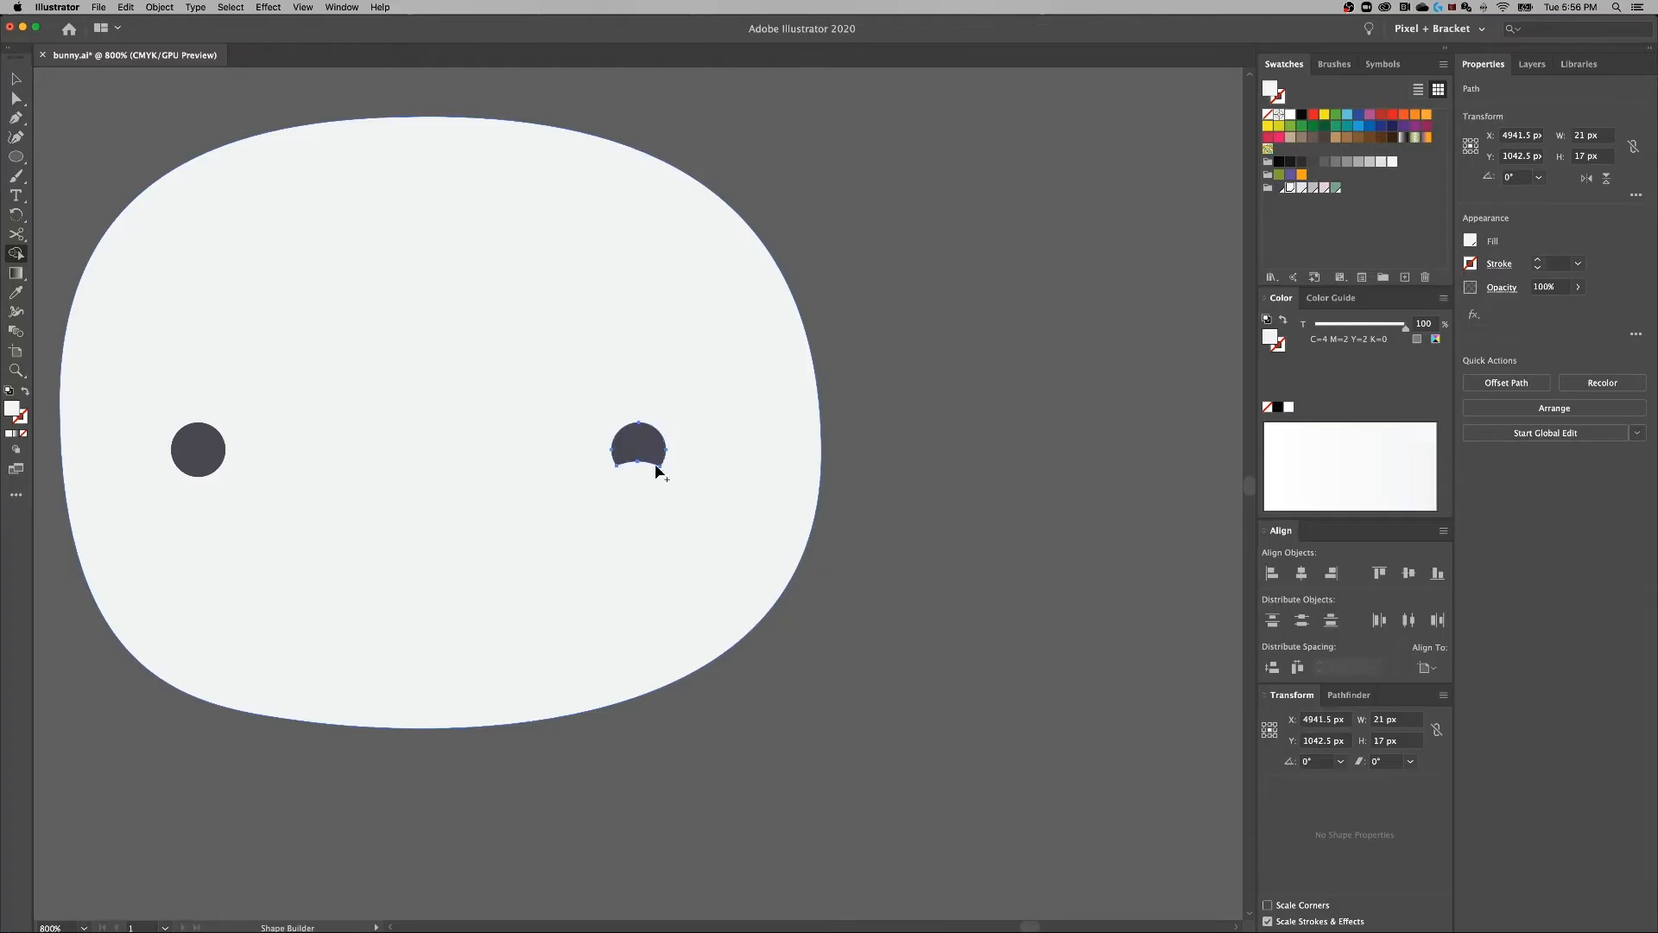
Draw a near-white ellipse about 41 by 36 px and place it over the lower edge of the left eye.
key(v)
click(344, 511)
key(l)
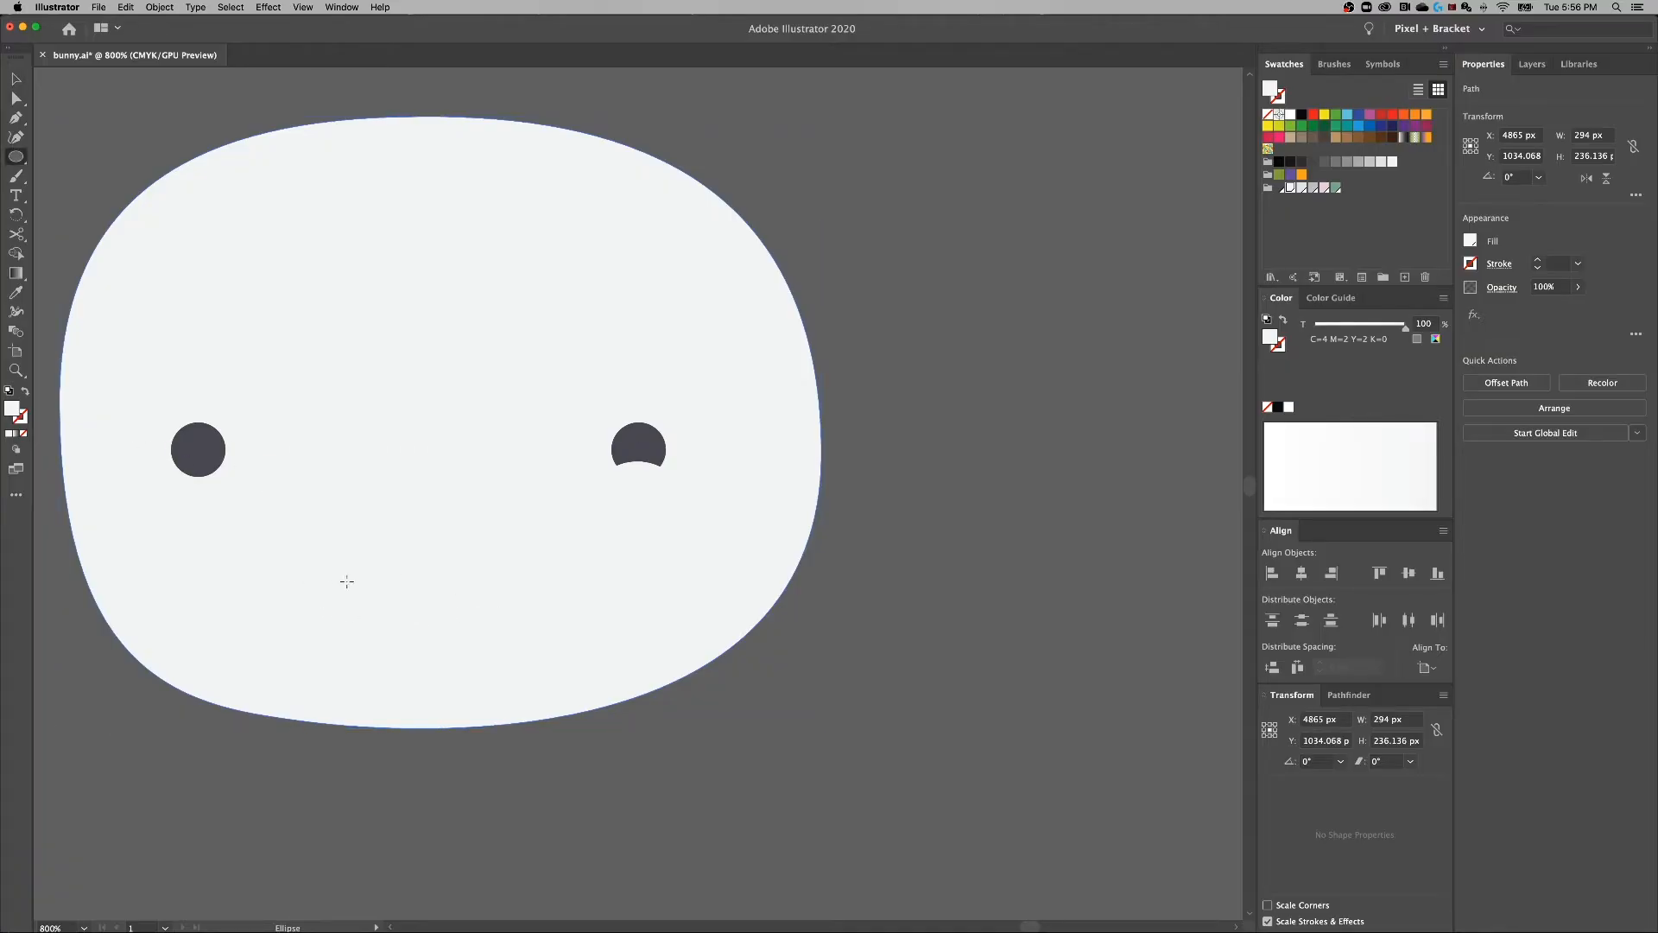
drag(352, 602, 246, 507)
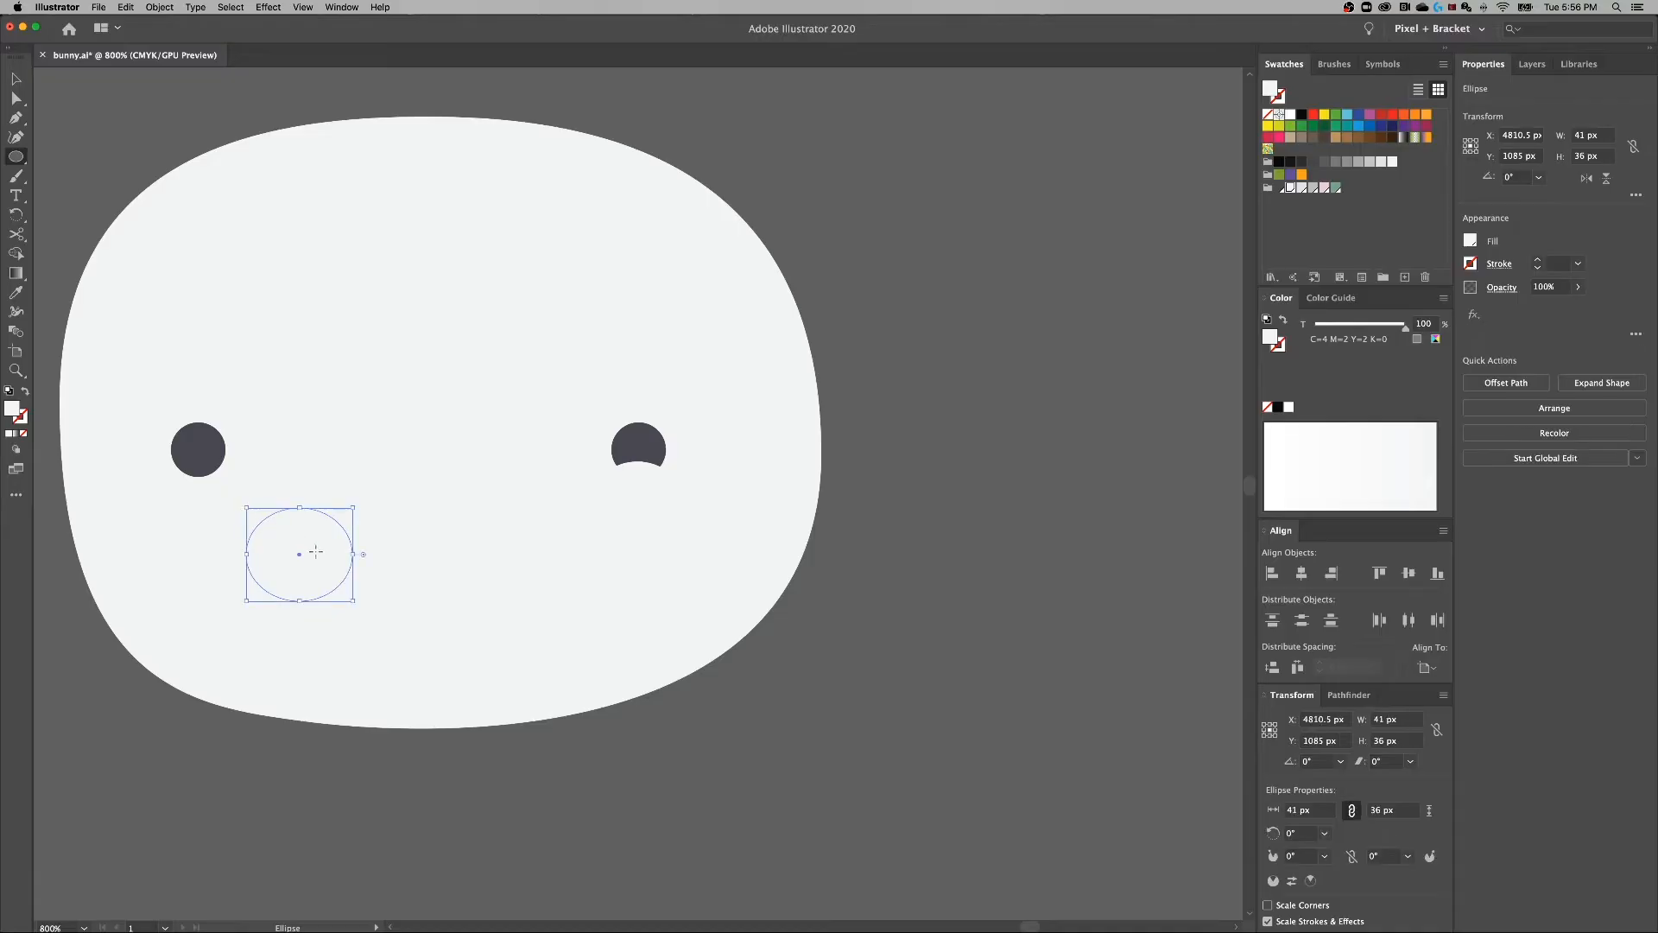
key(v)
drag(319, 546, 224, 502)
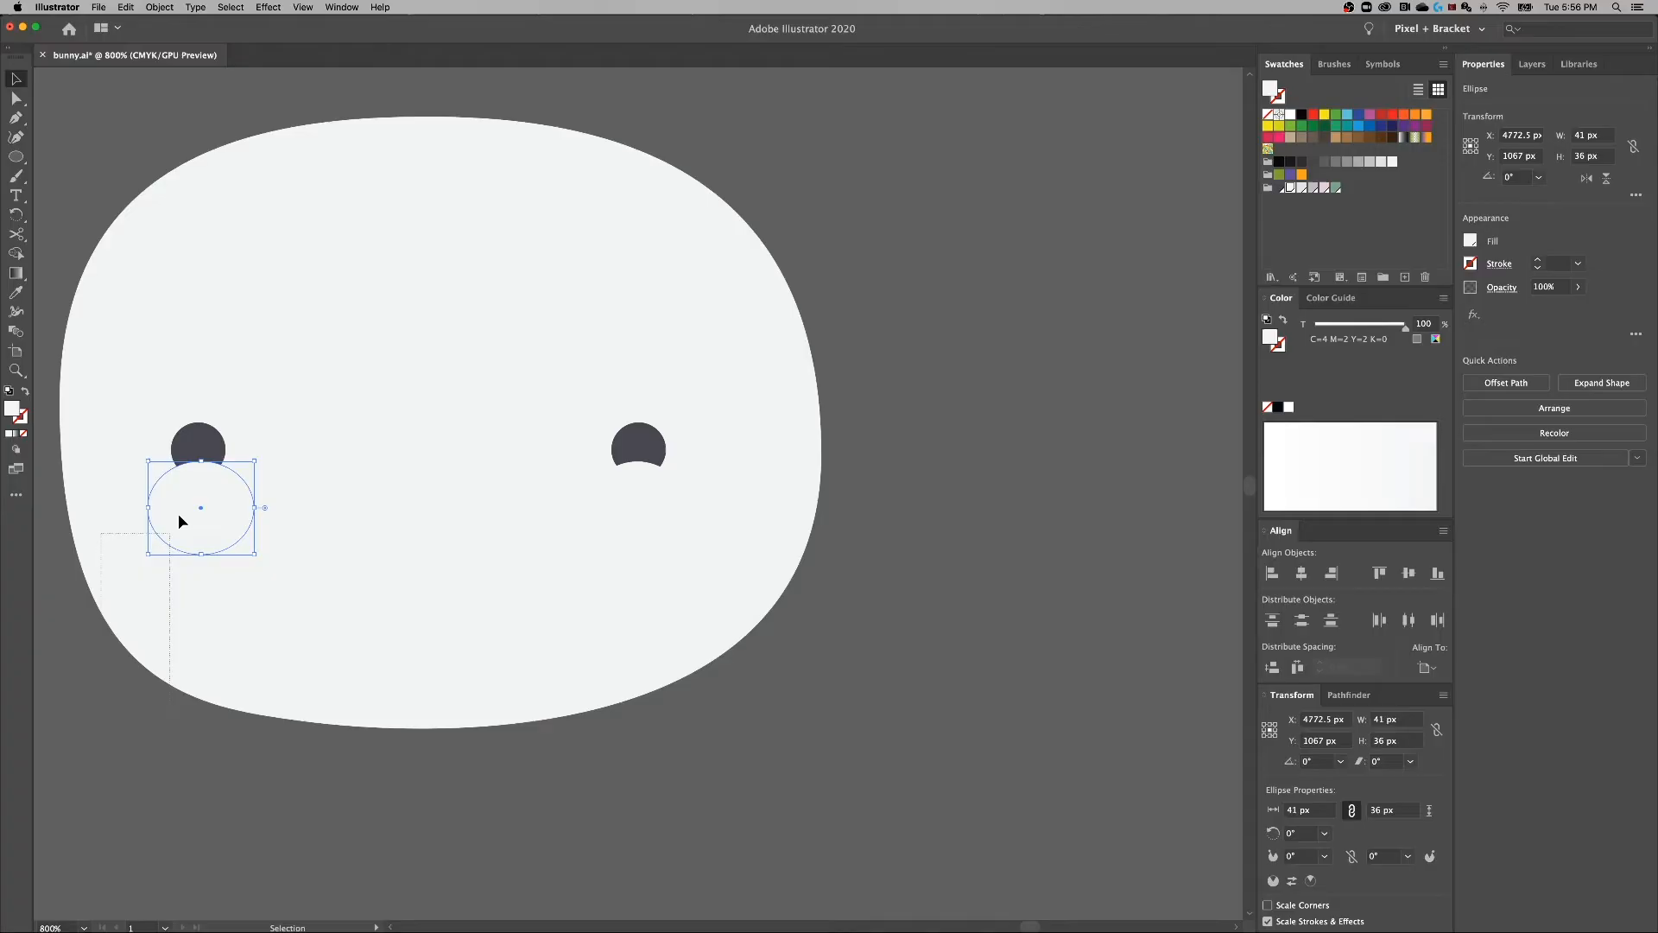
Cut the near-white ellipse and its overlap away from the left eye with the Shape Builder tool.
drag(273, 377, 273, 377)
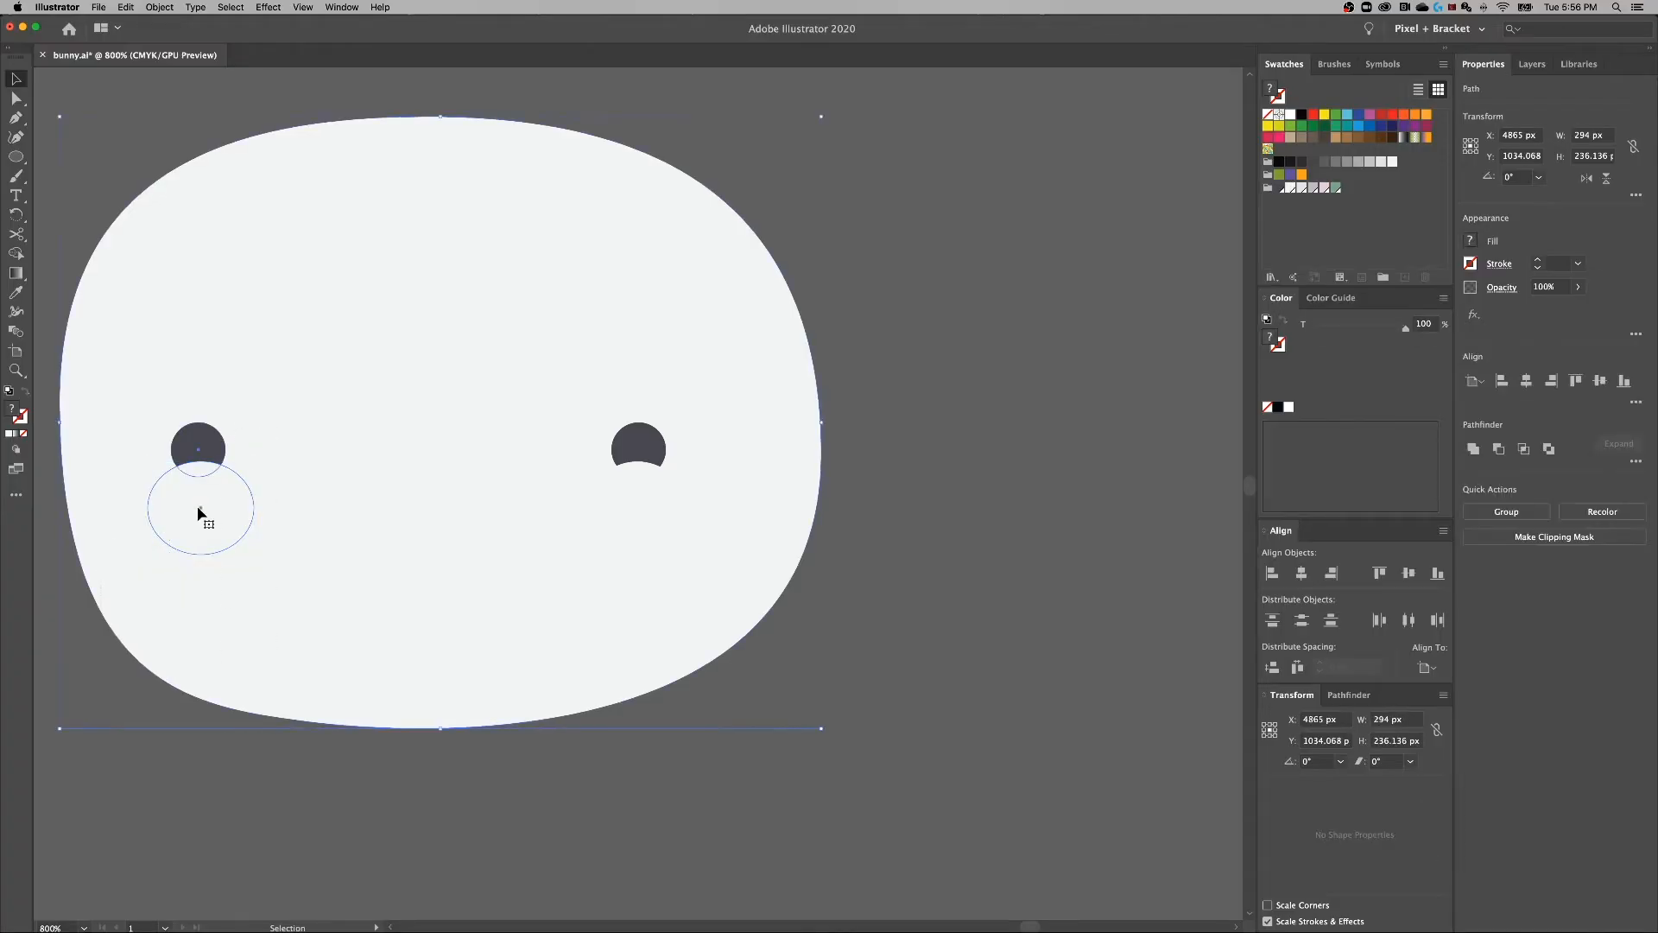
shift+click(342, 328)
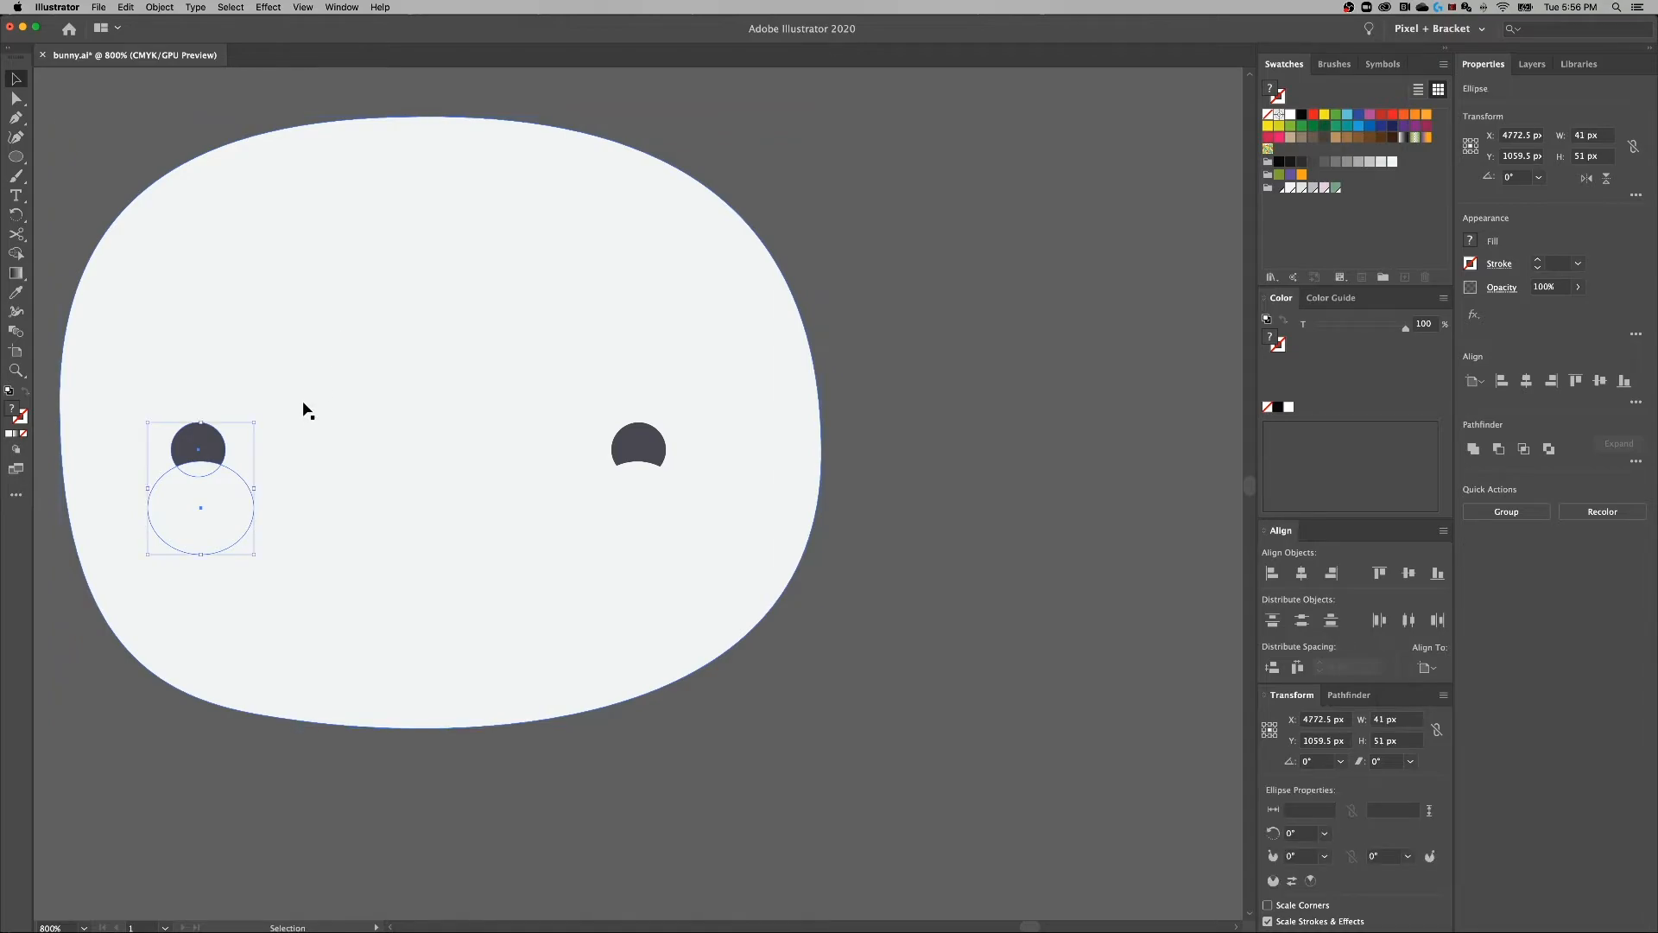
key(shift+m)
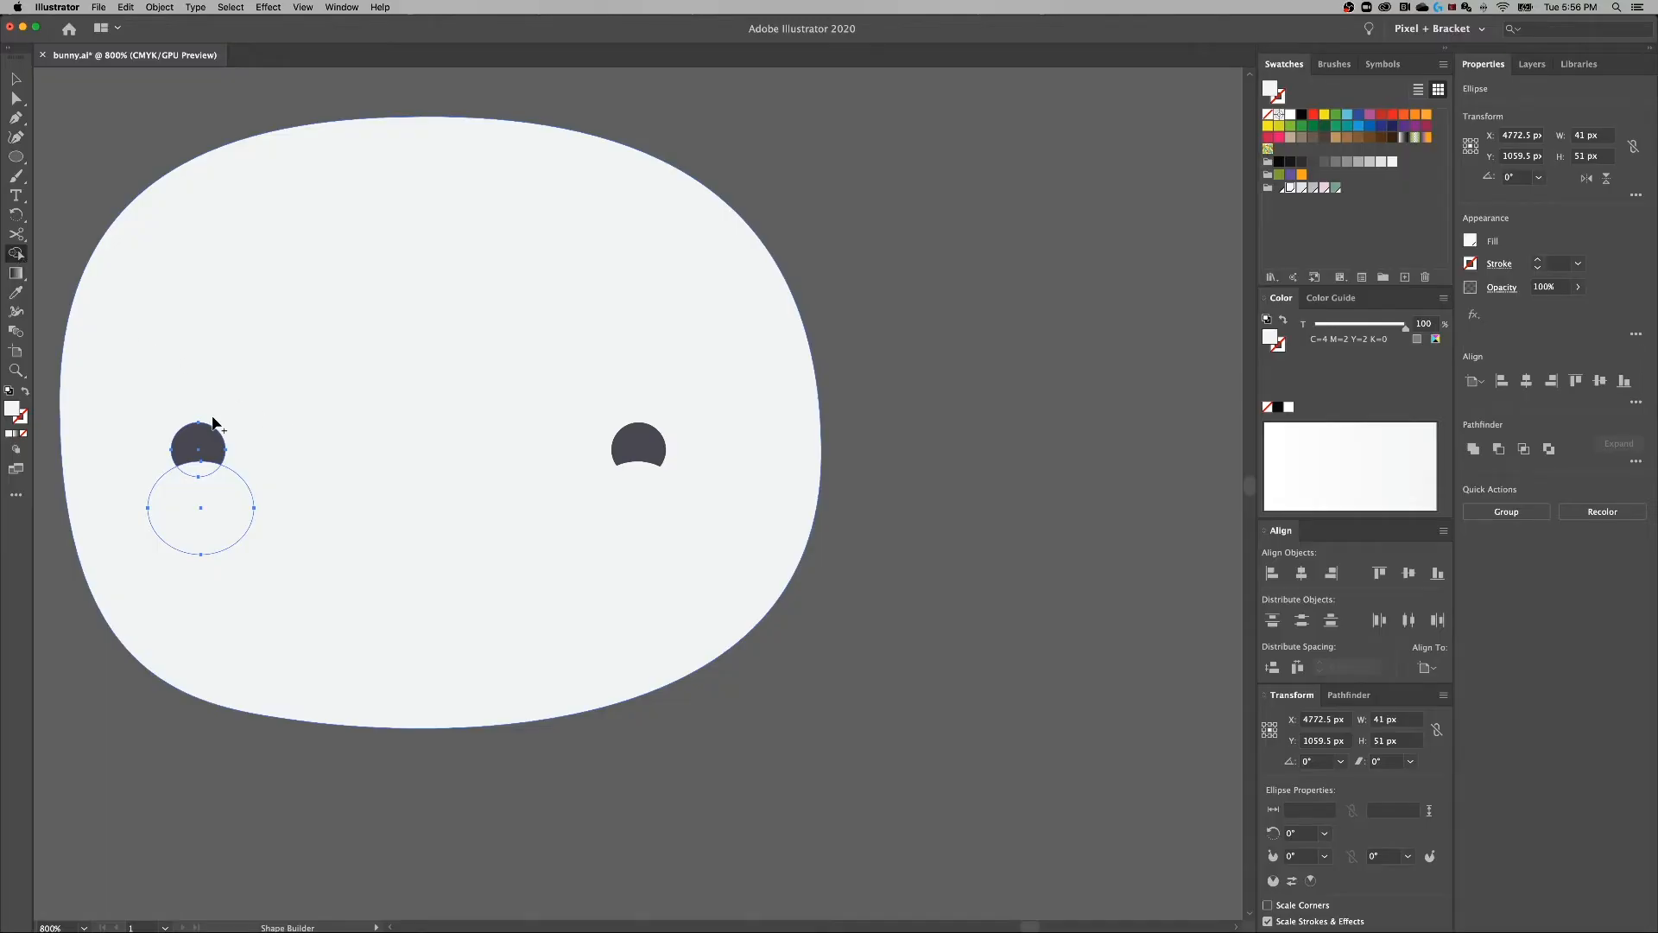
drag(259, 598, 202, 478)
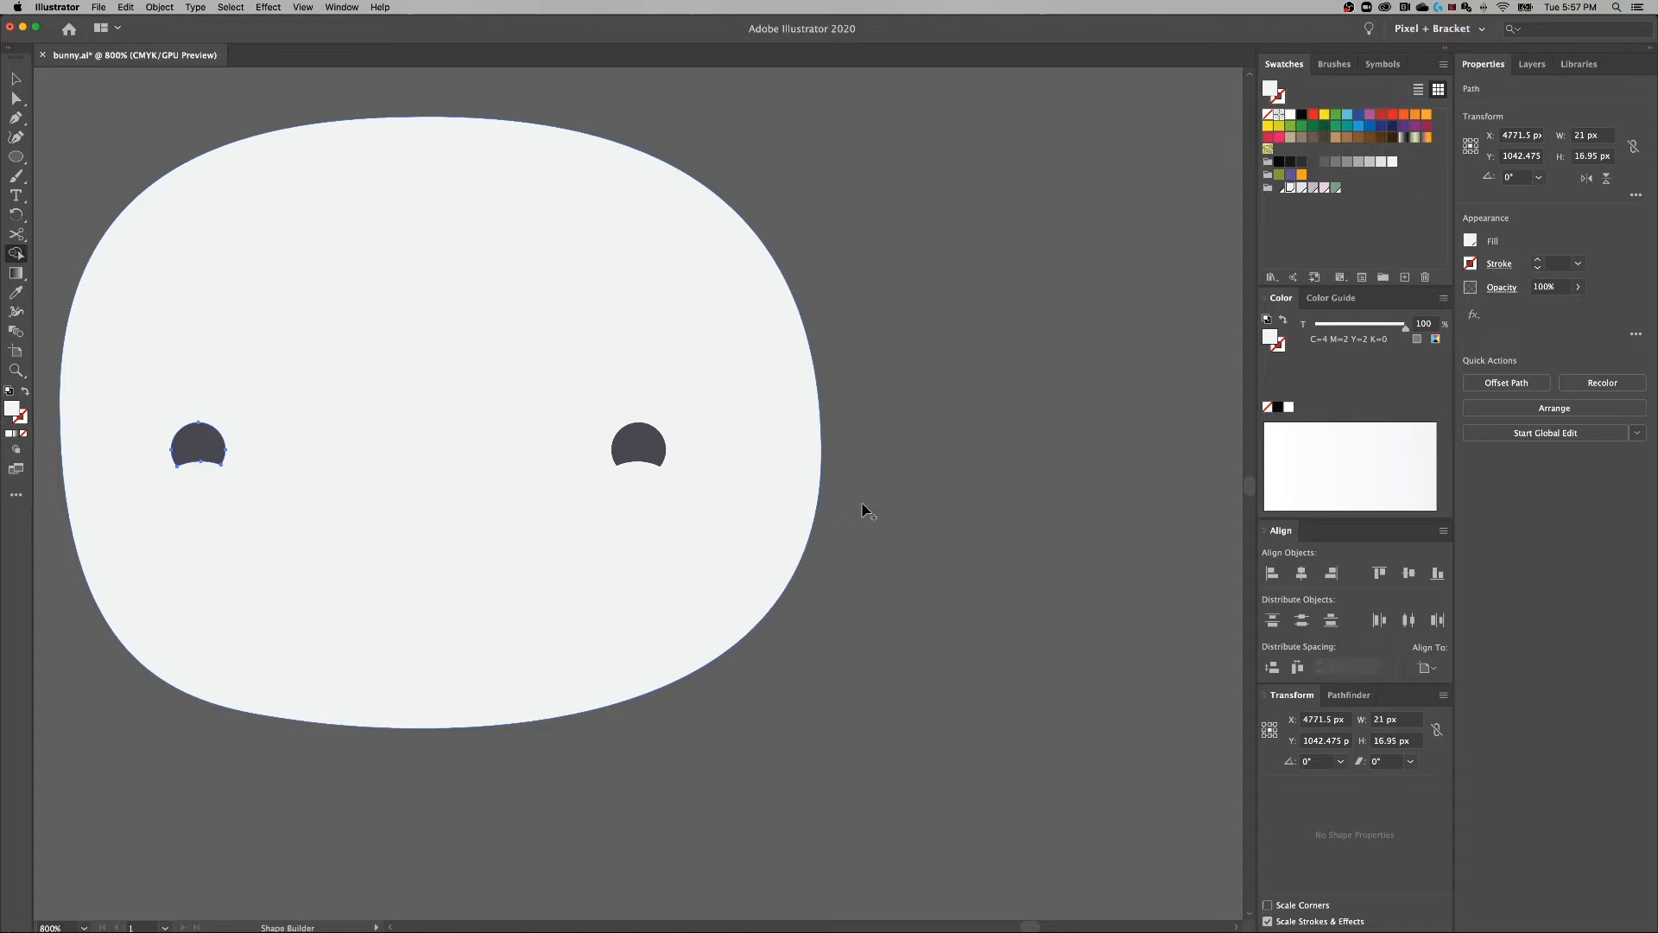
Draw a cheek ellipse about 48 by 26 px below the right eye, filled with the pink R=234 G=208 B=229 swatch.
key(super+minus)
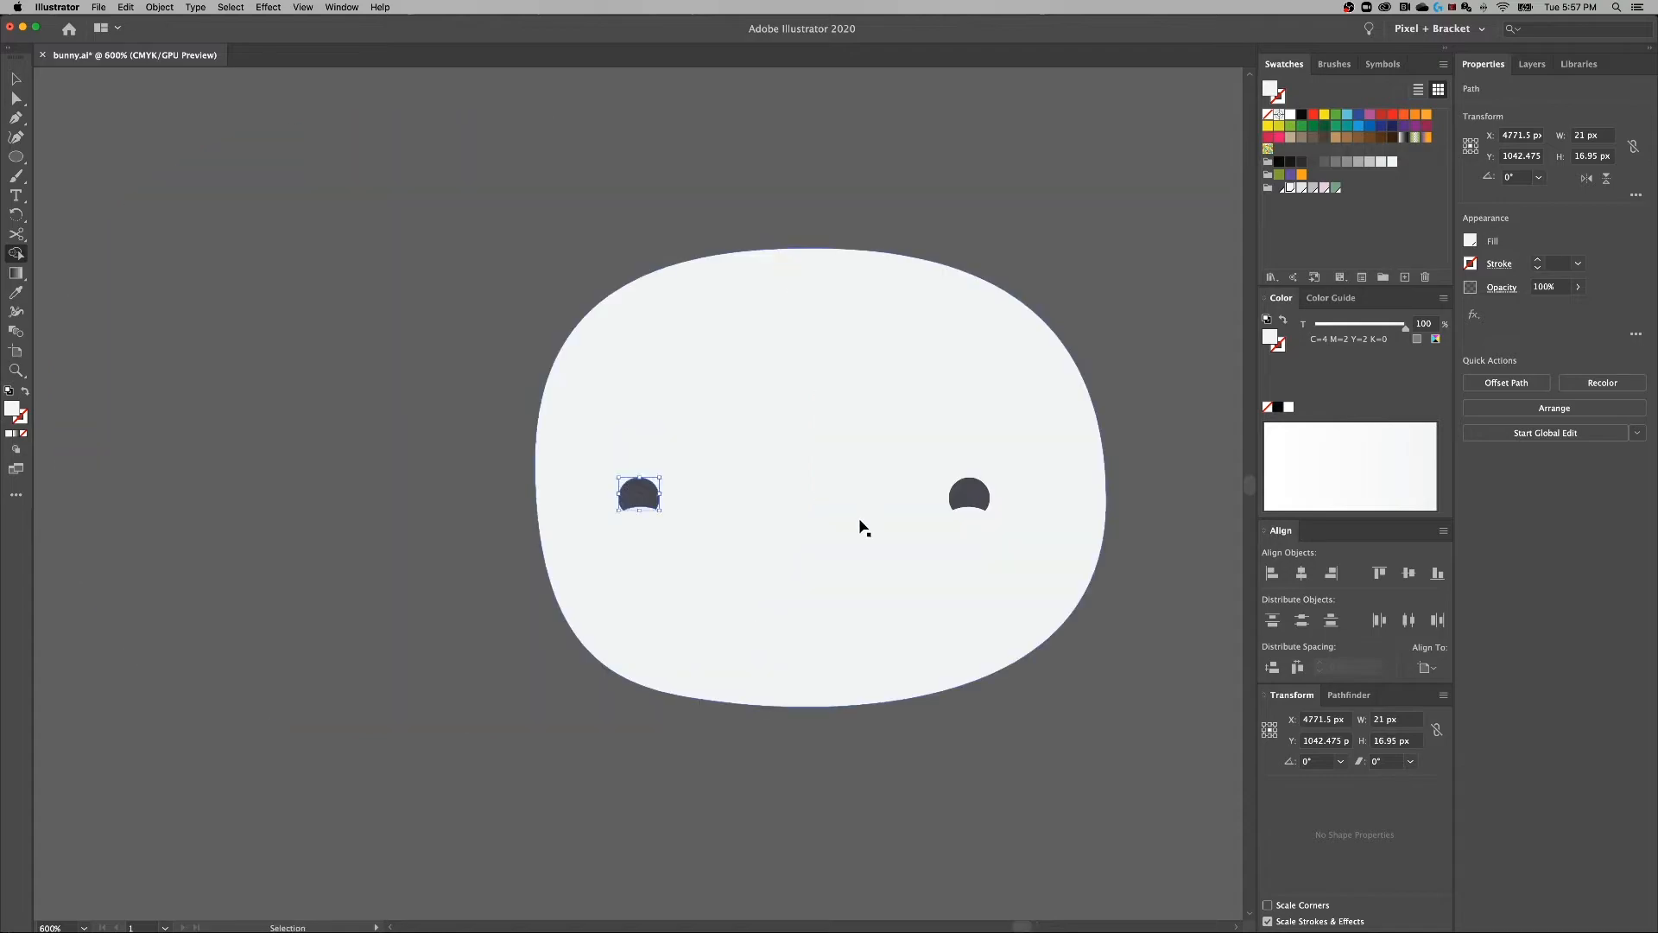
drag(848, 622, 726, 612)
key(v)
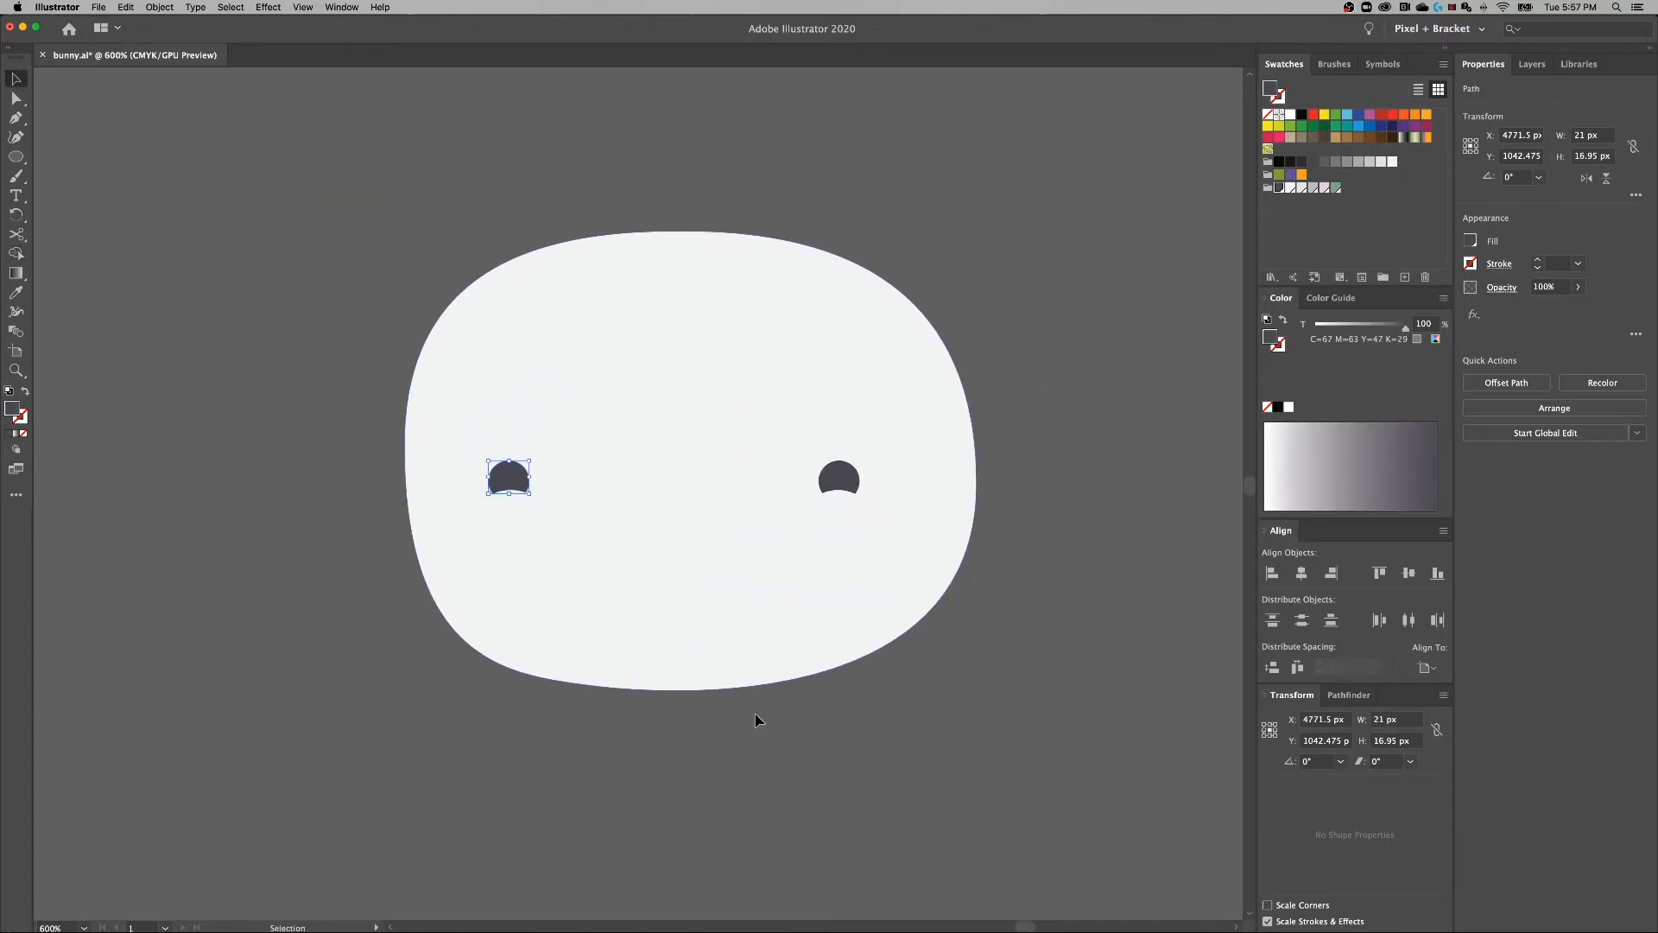
click(754, 716)
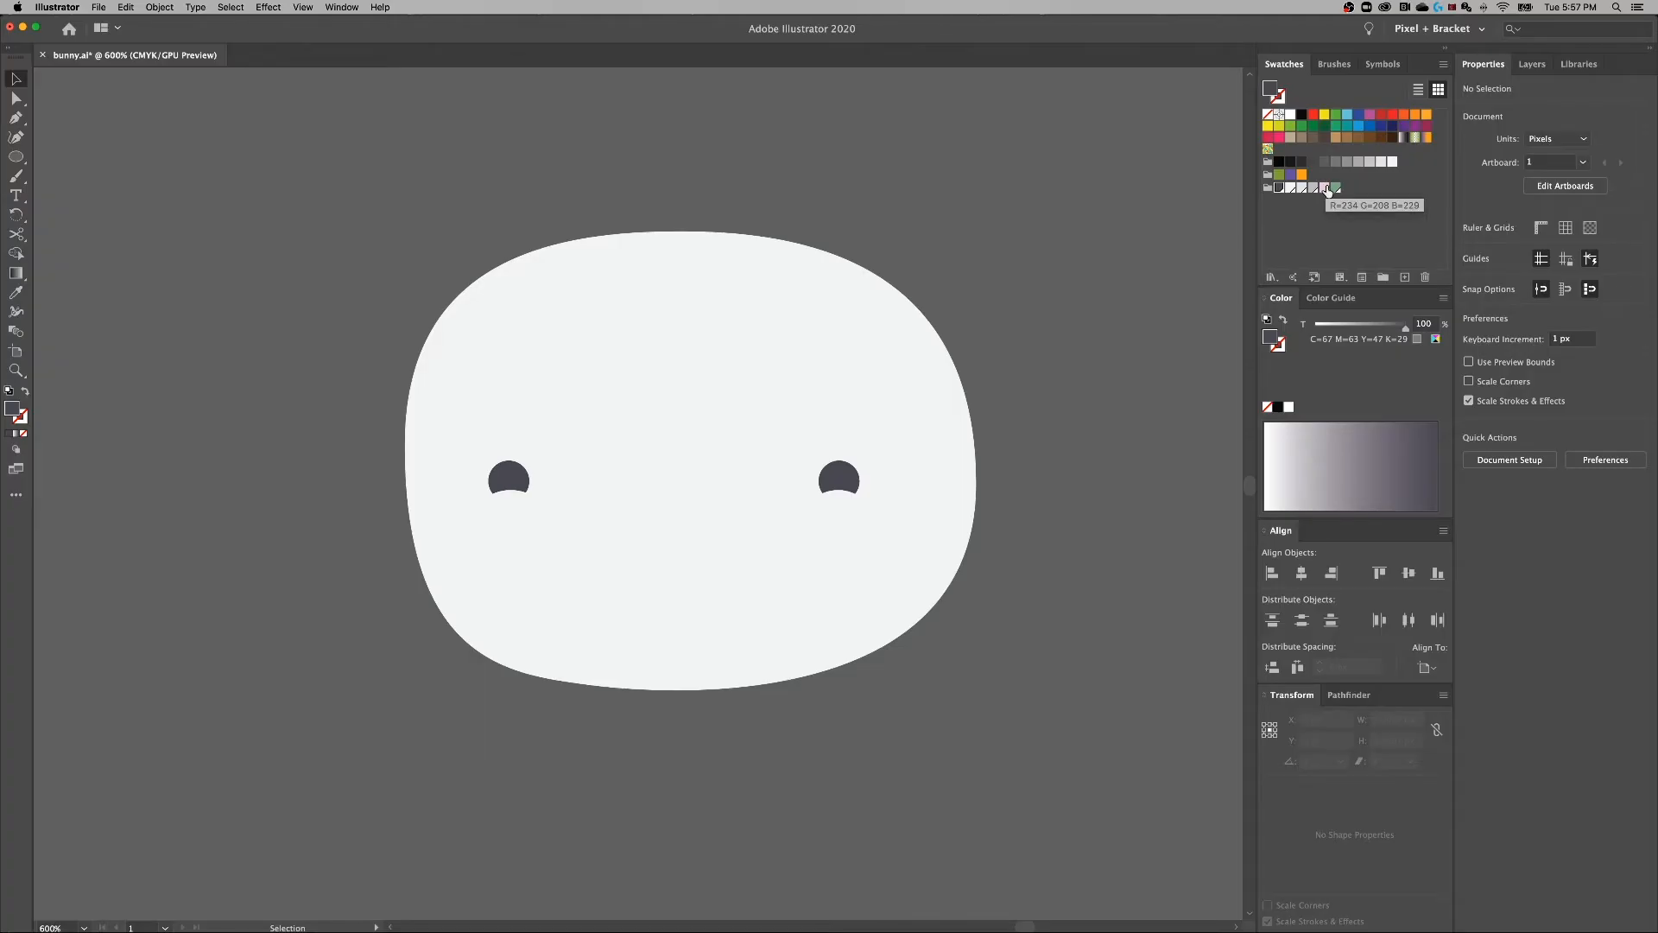
click(1328, 189)
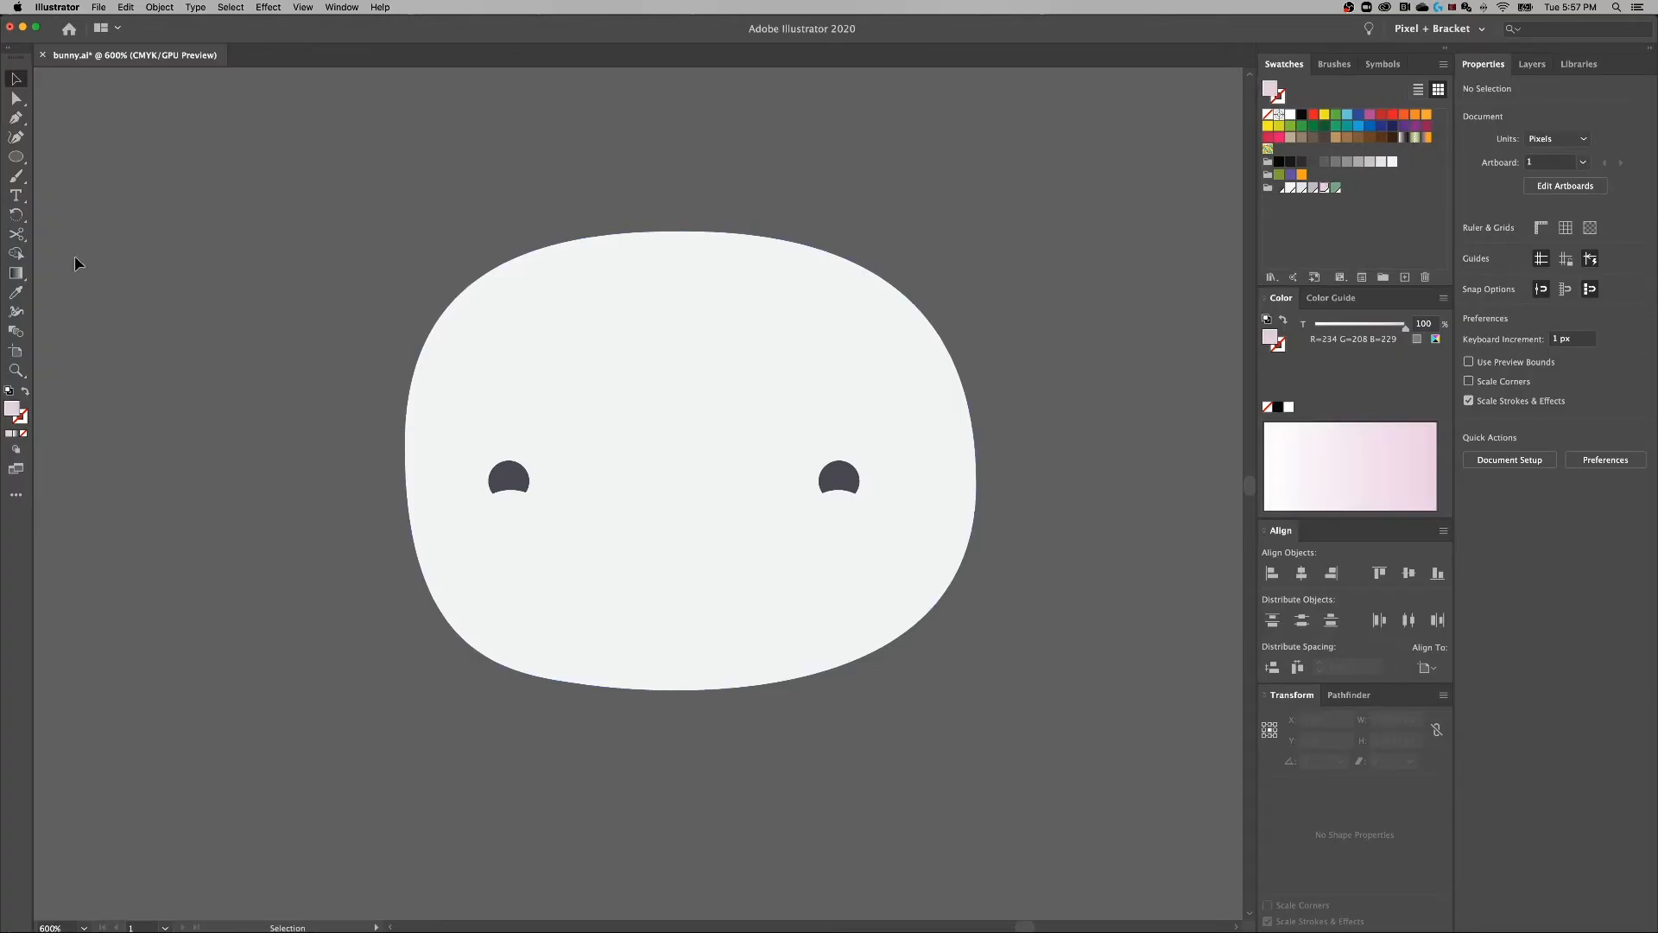
click(15, 157)
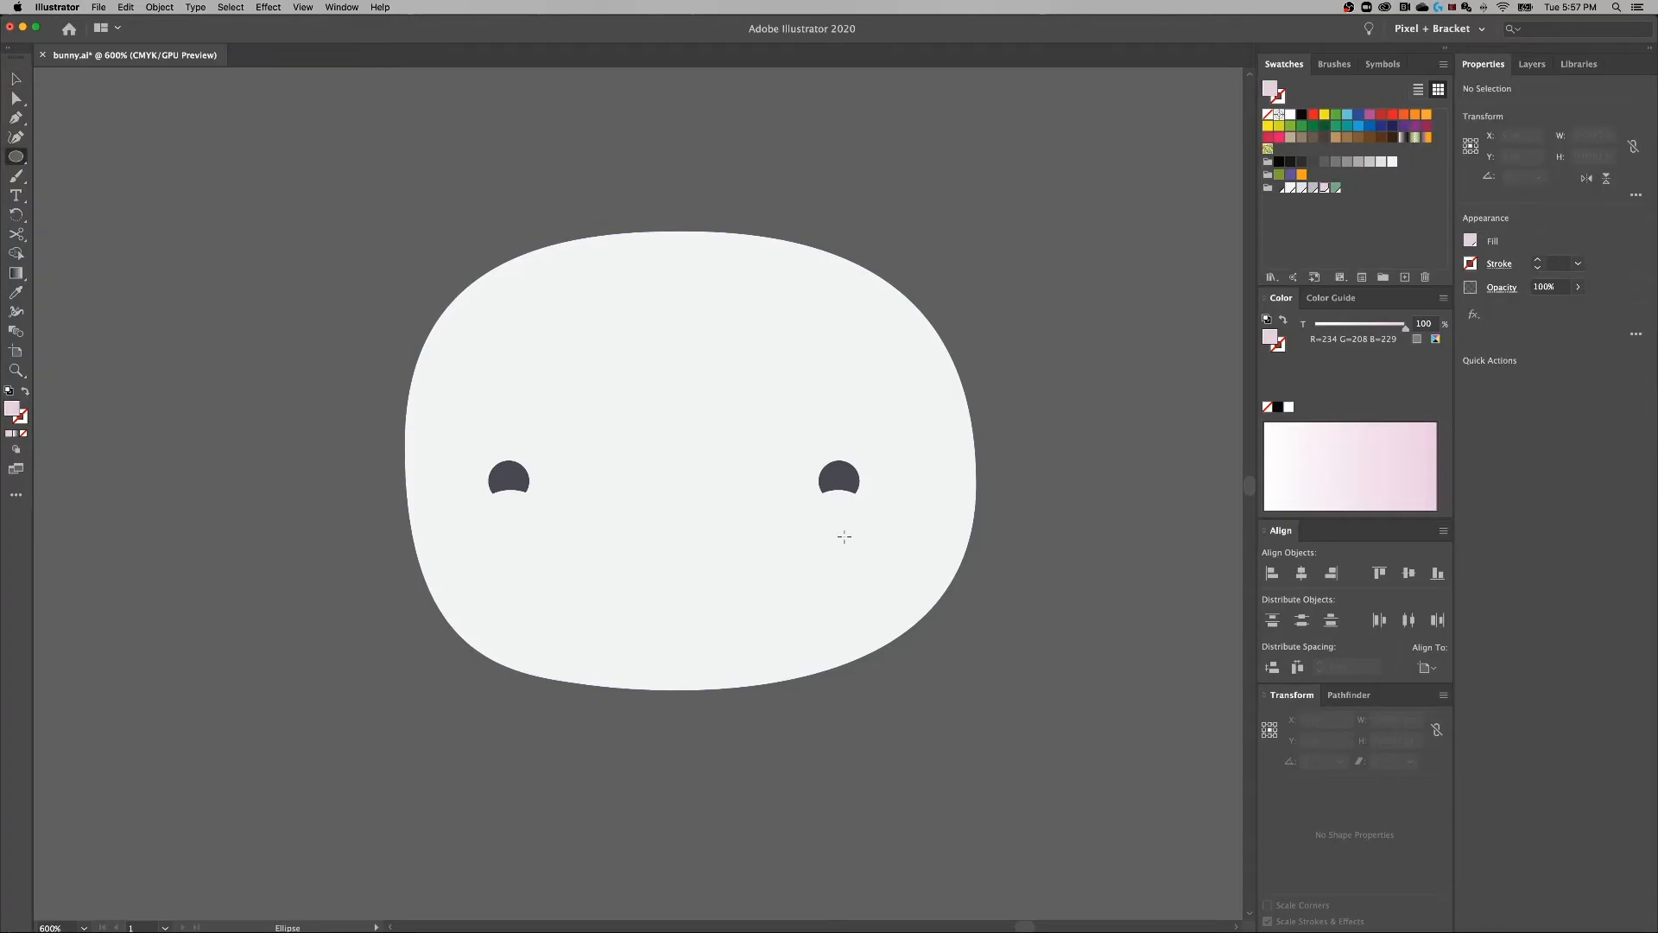
drag(813, 567, 905, 519)
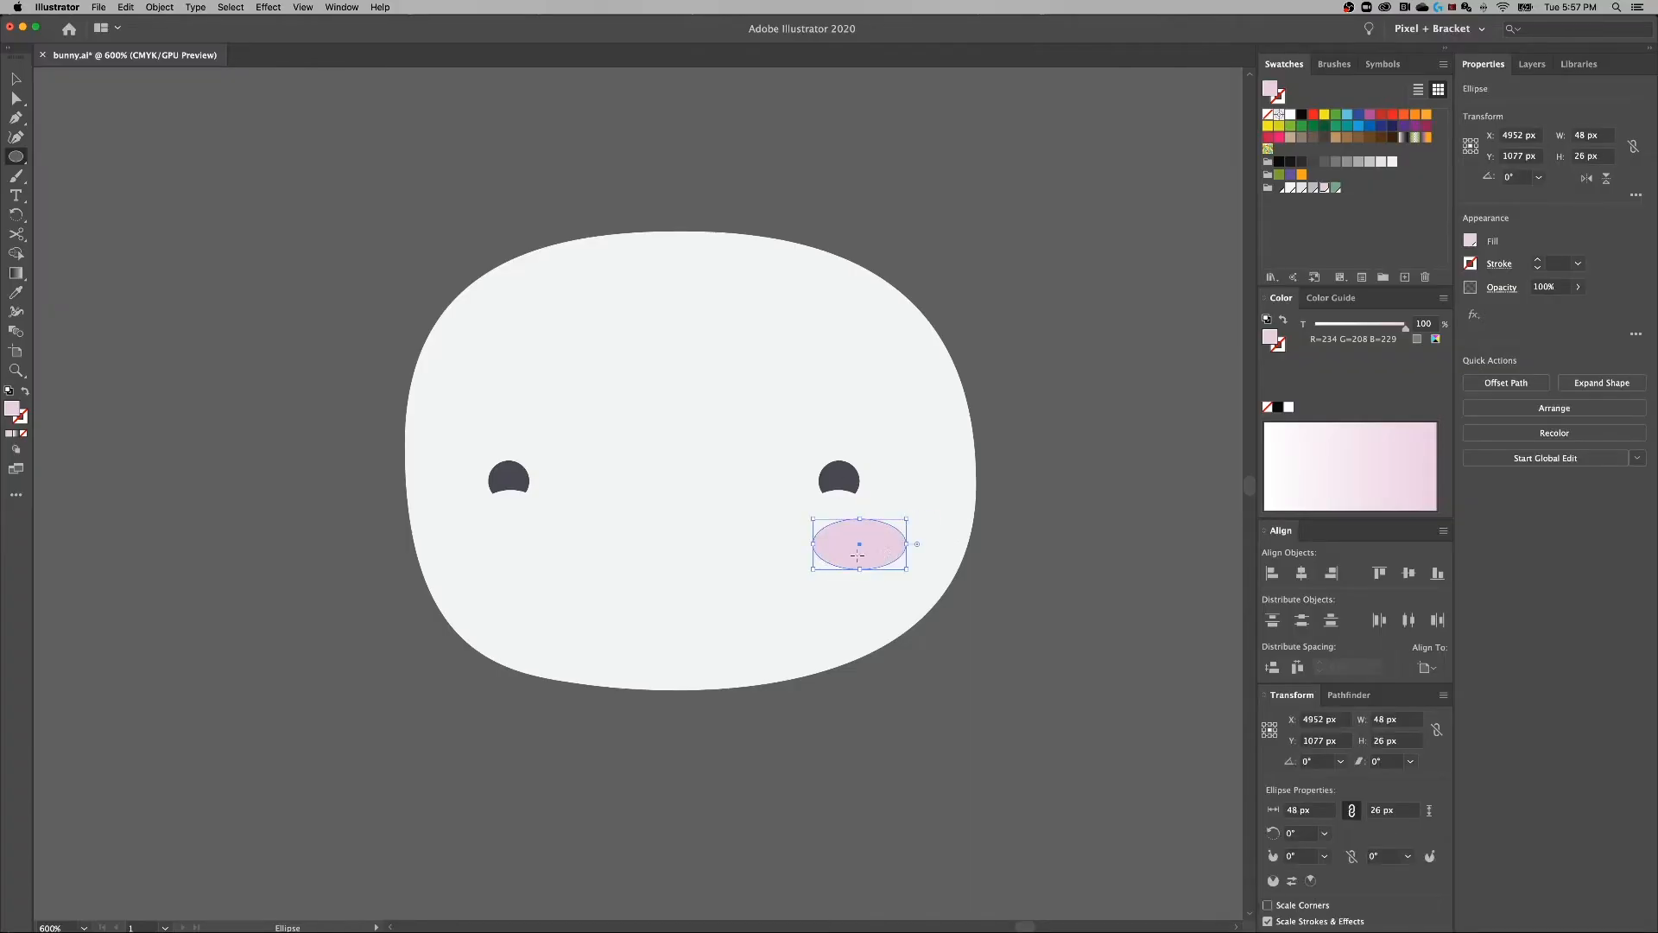
Place a copy of the pink cheek ellipse level with it beneath the left eye.
key(v)
drag(882, 542, 528, 541)
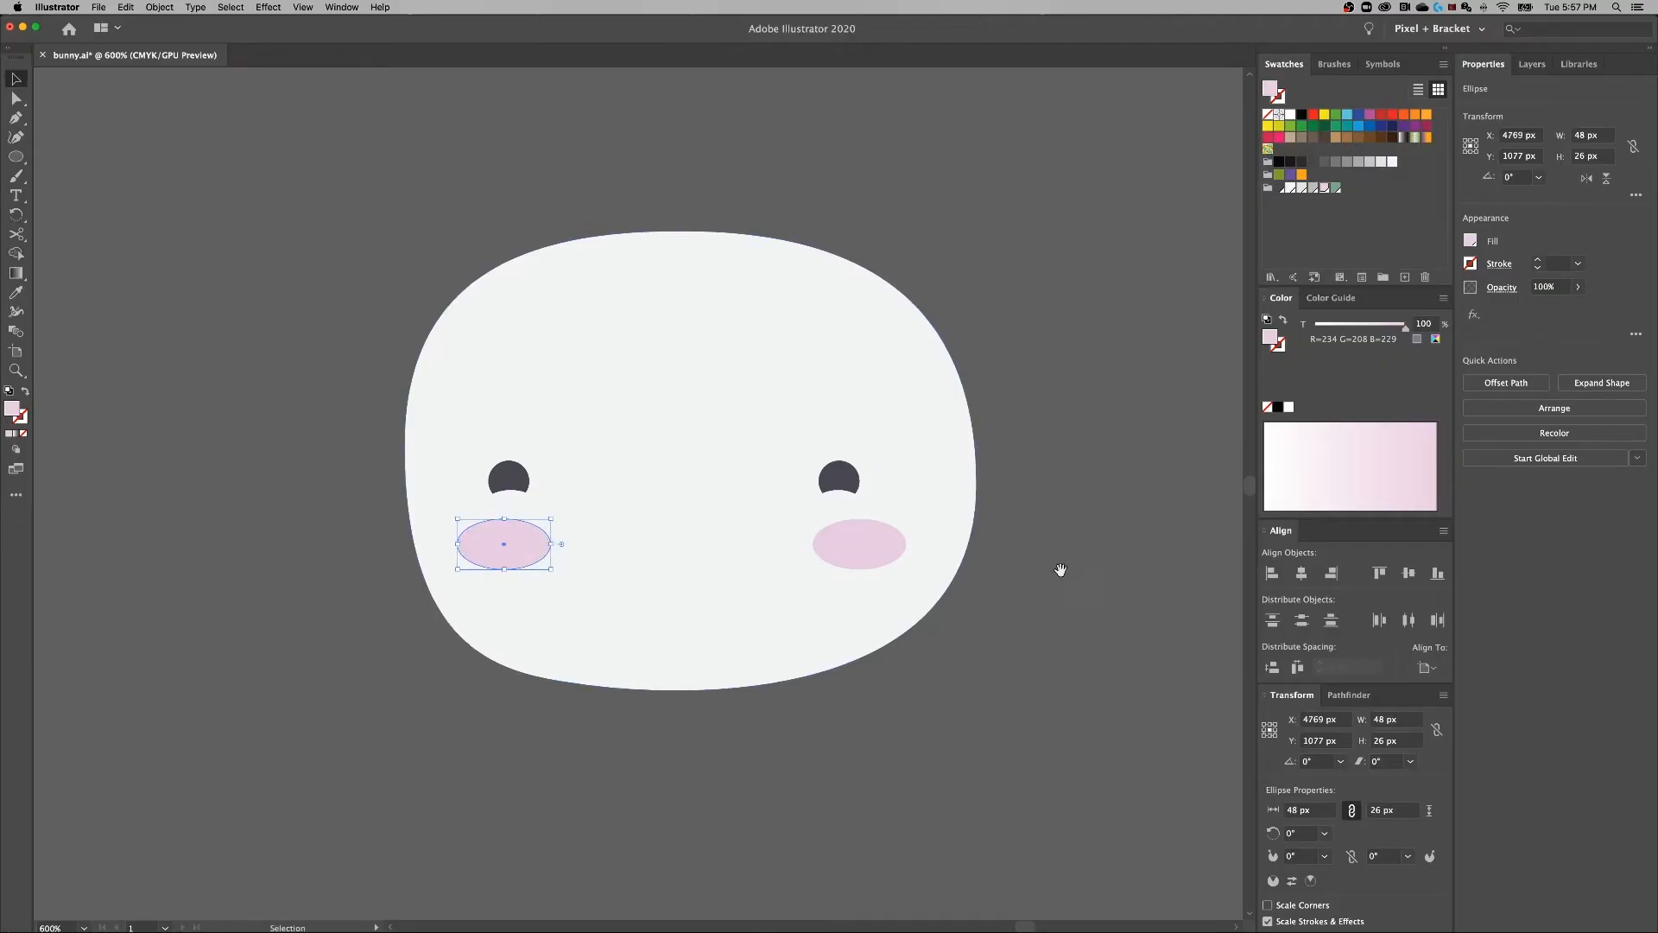
drag(1055, 567, 1024, 553)
click(1027, 560)
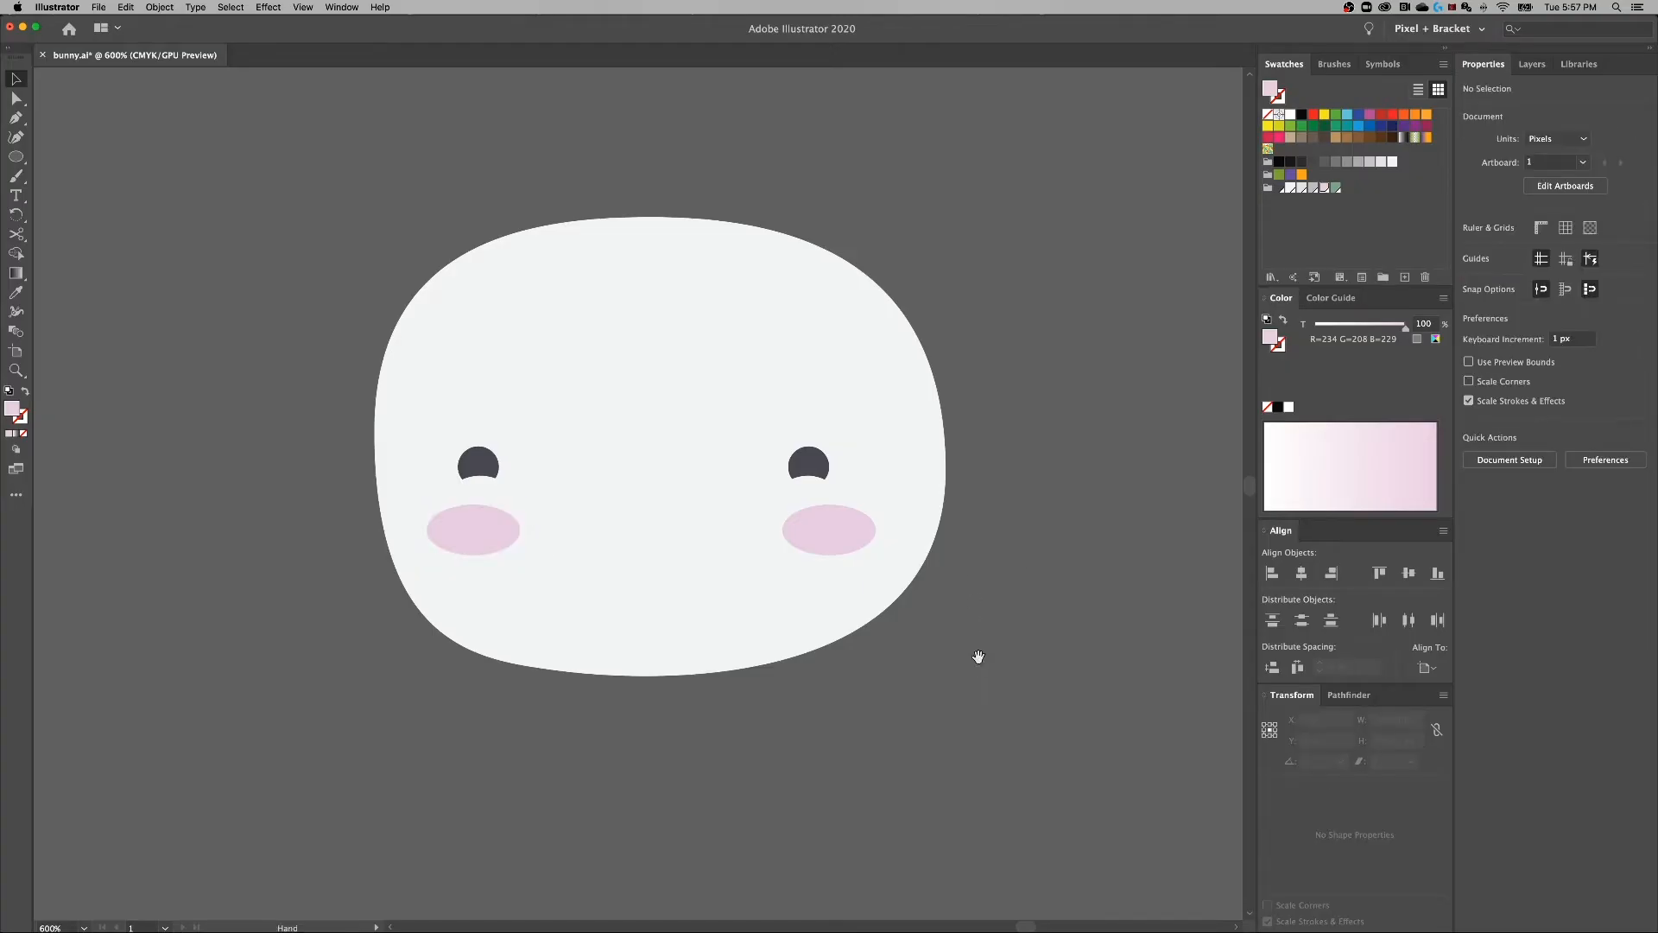
Move both eyes together straight down slightly so they sit closer to the pink cheeks.
scroll(974, 656, down, 1)
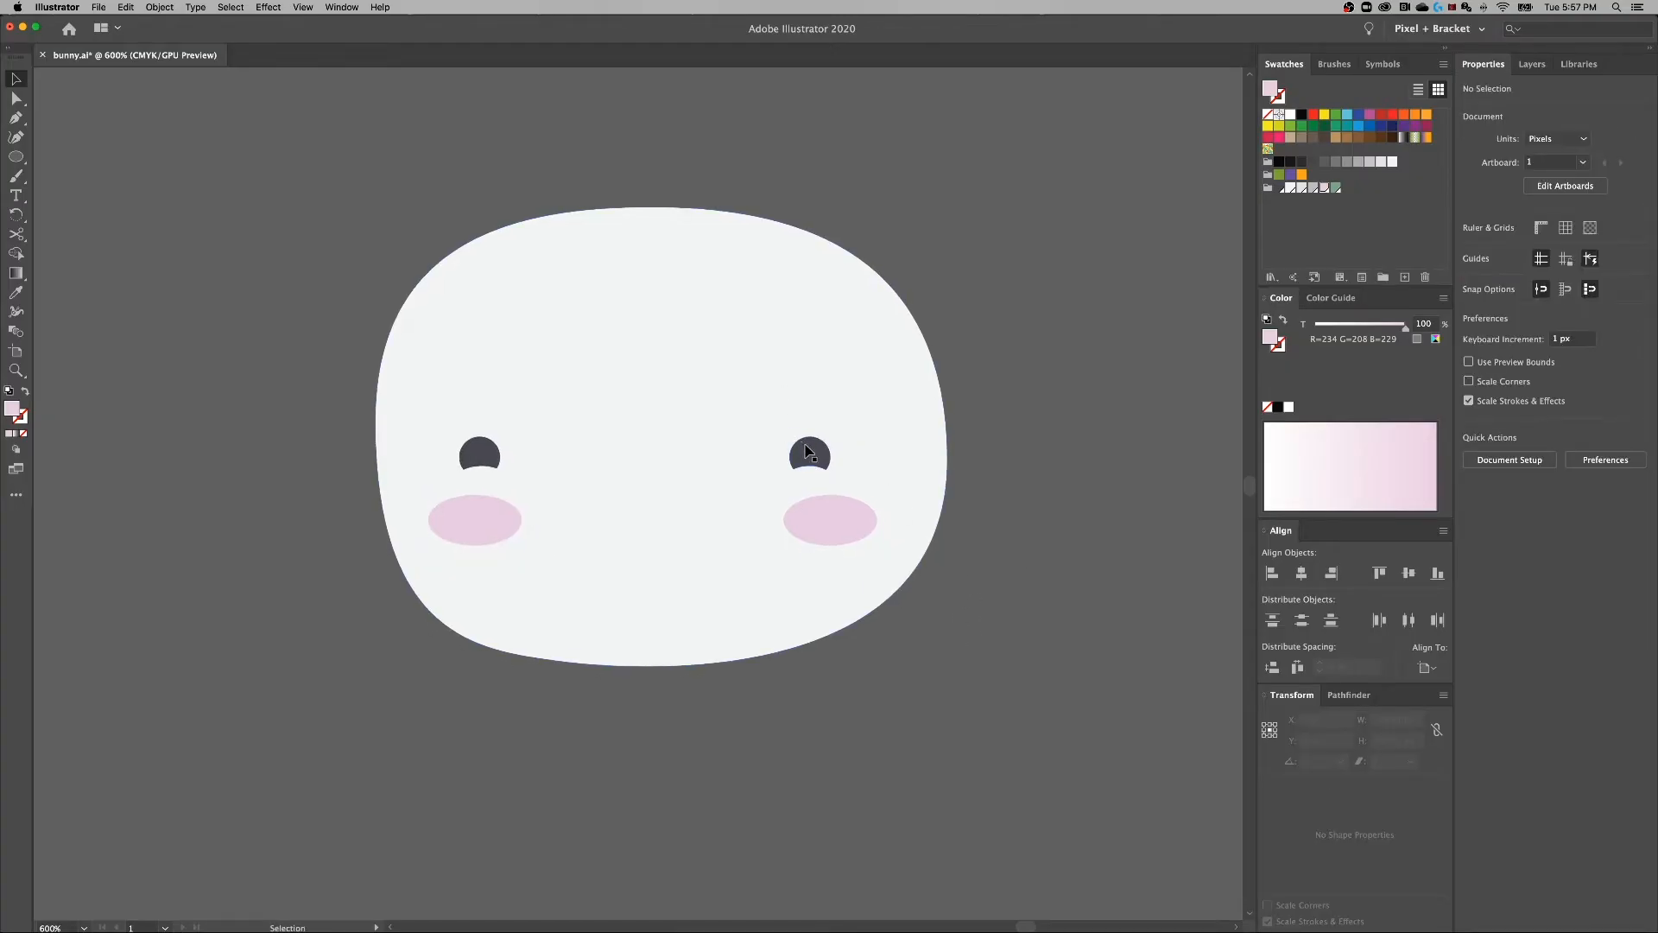
click(806, 451)
shift+click(477, 456)
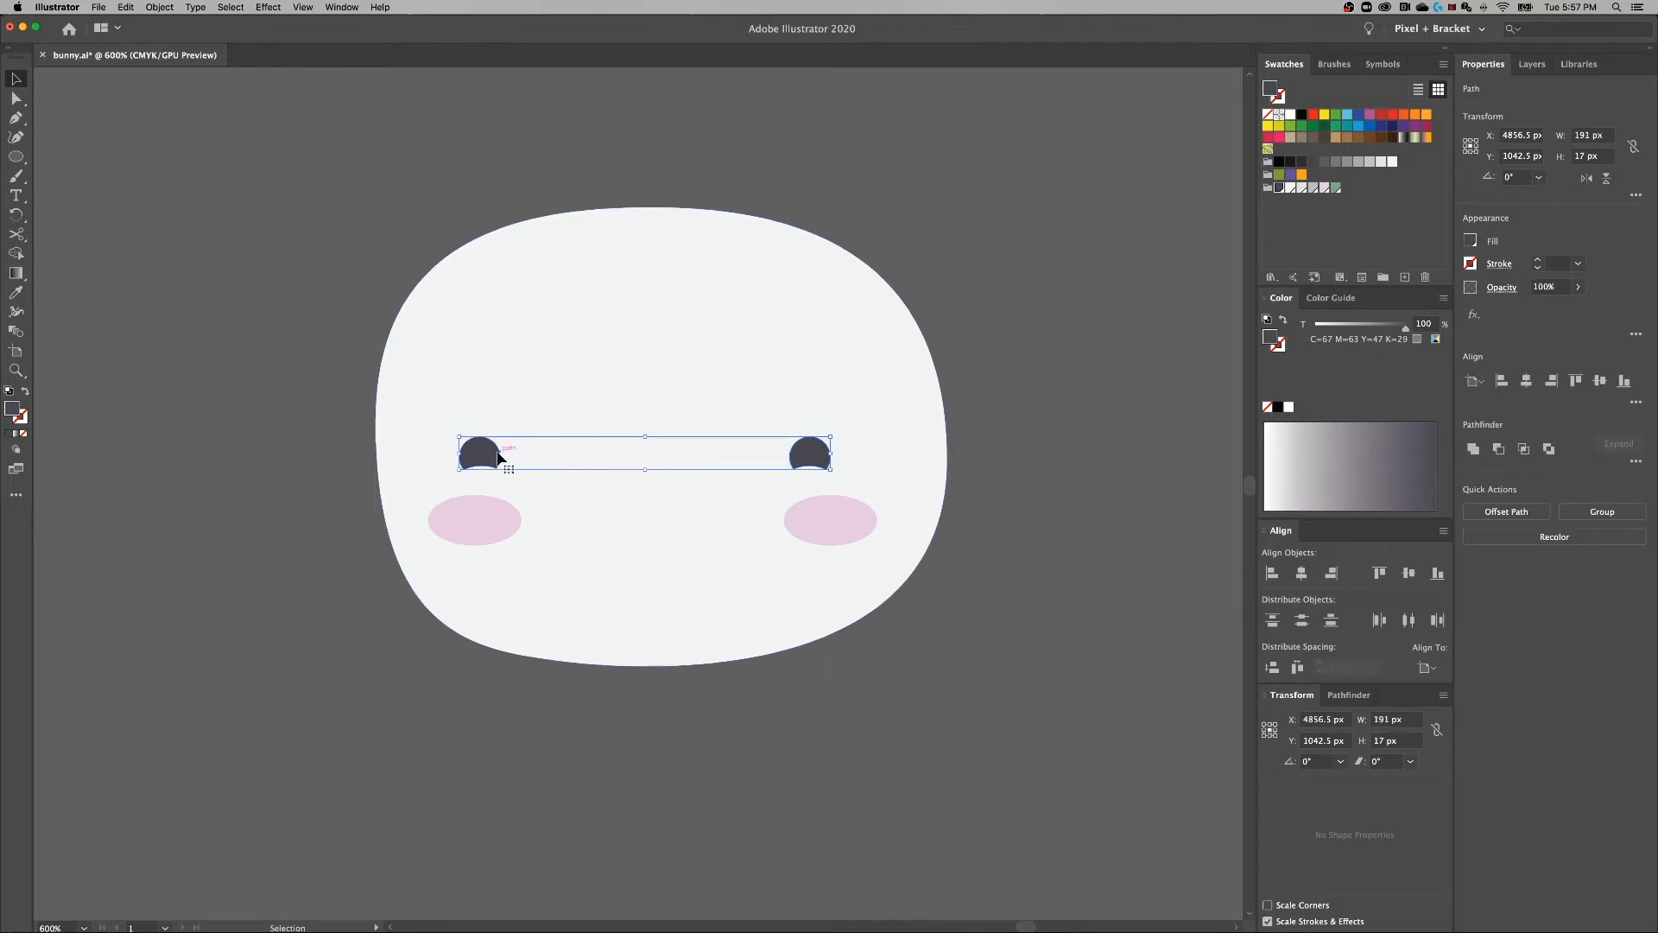
drag(486, 456, 485, 468)
click(998, 515)
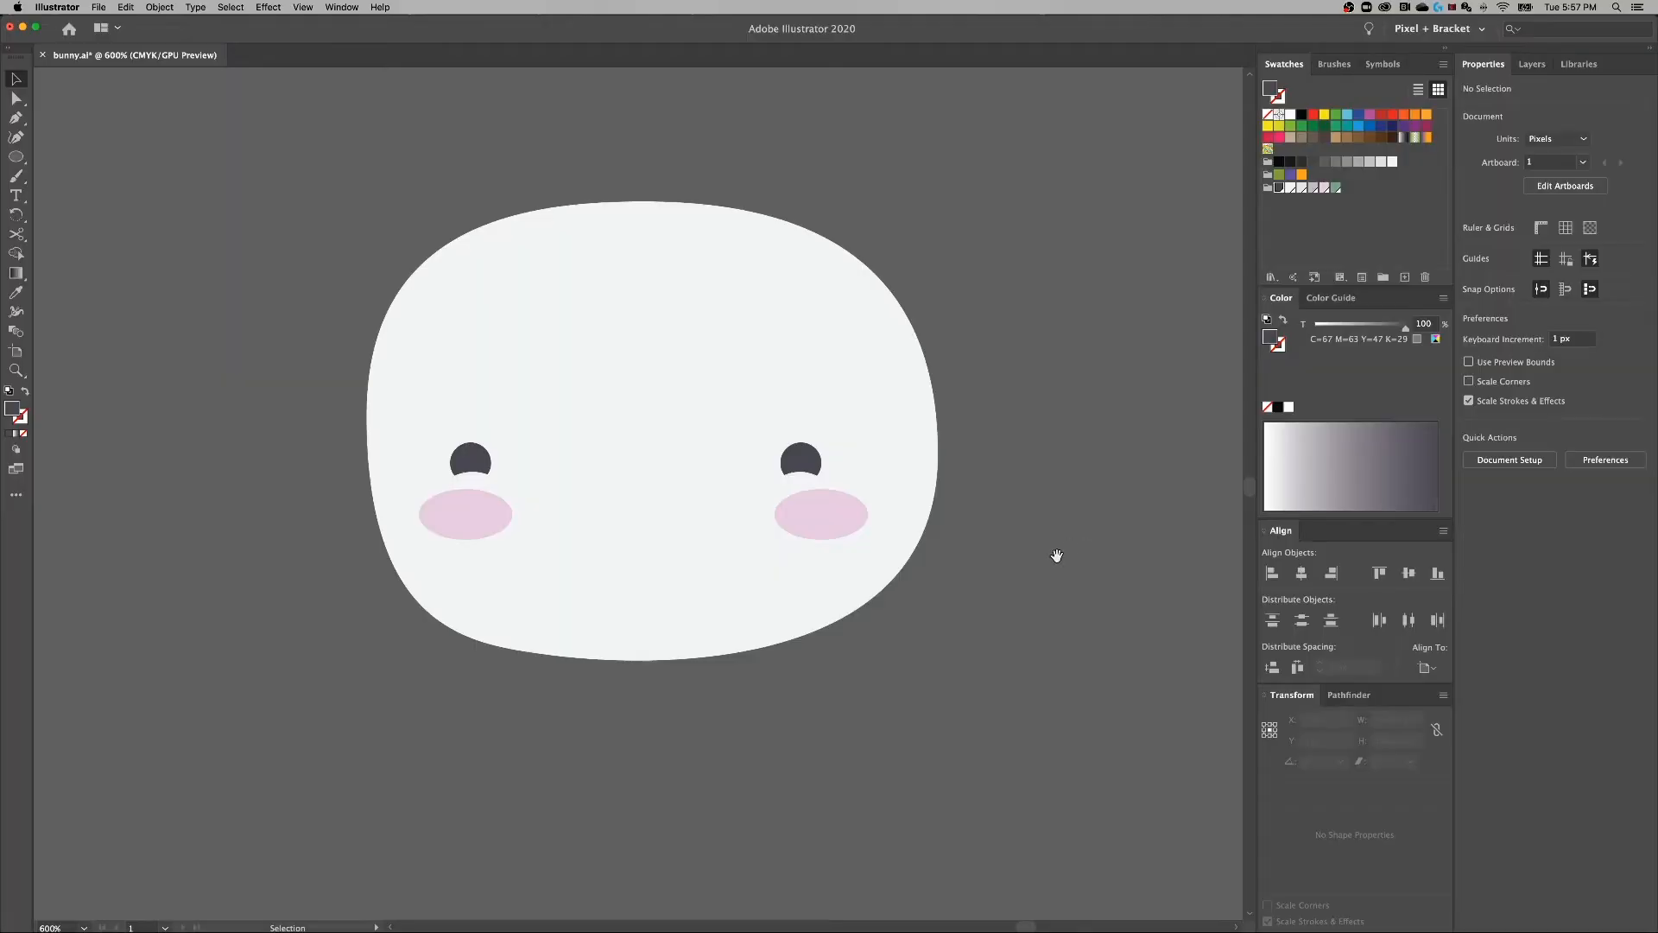
drag(1054, 555, 1016, 532)
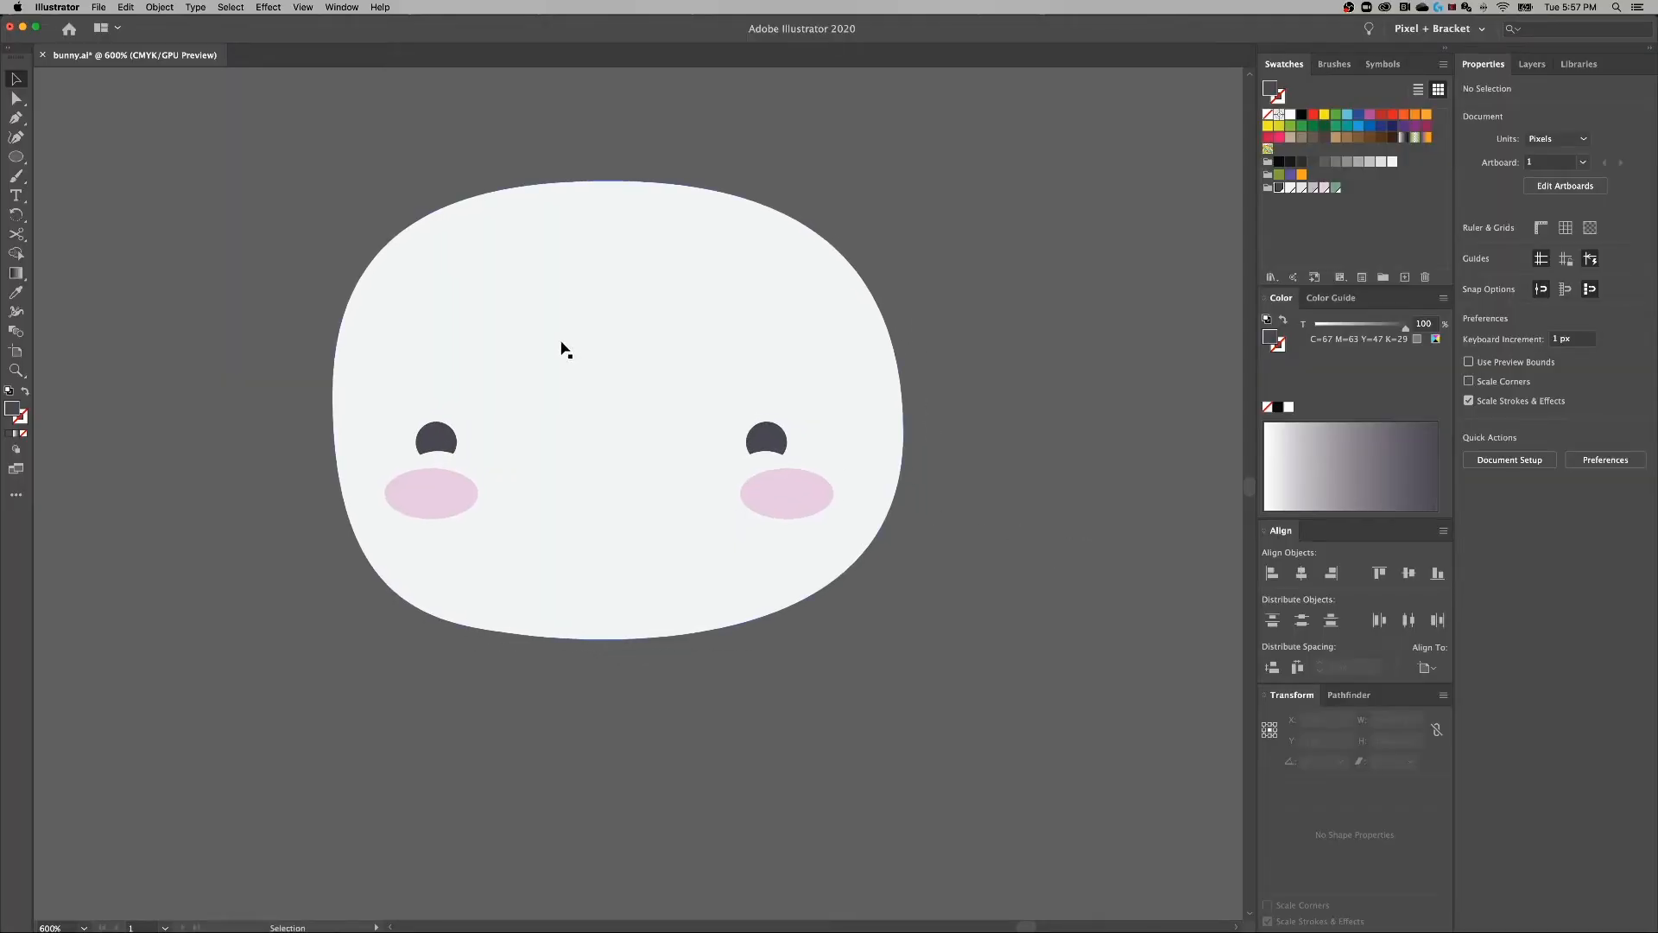
Try to create a new color group from the five selected palette squares, using Selected Artwork as the source.
key(p)
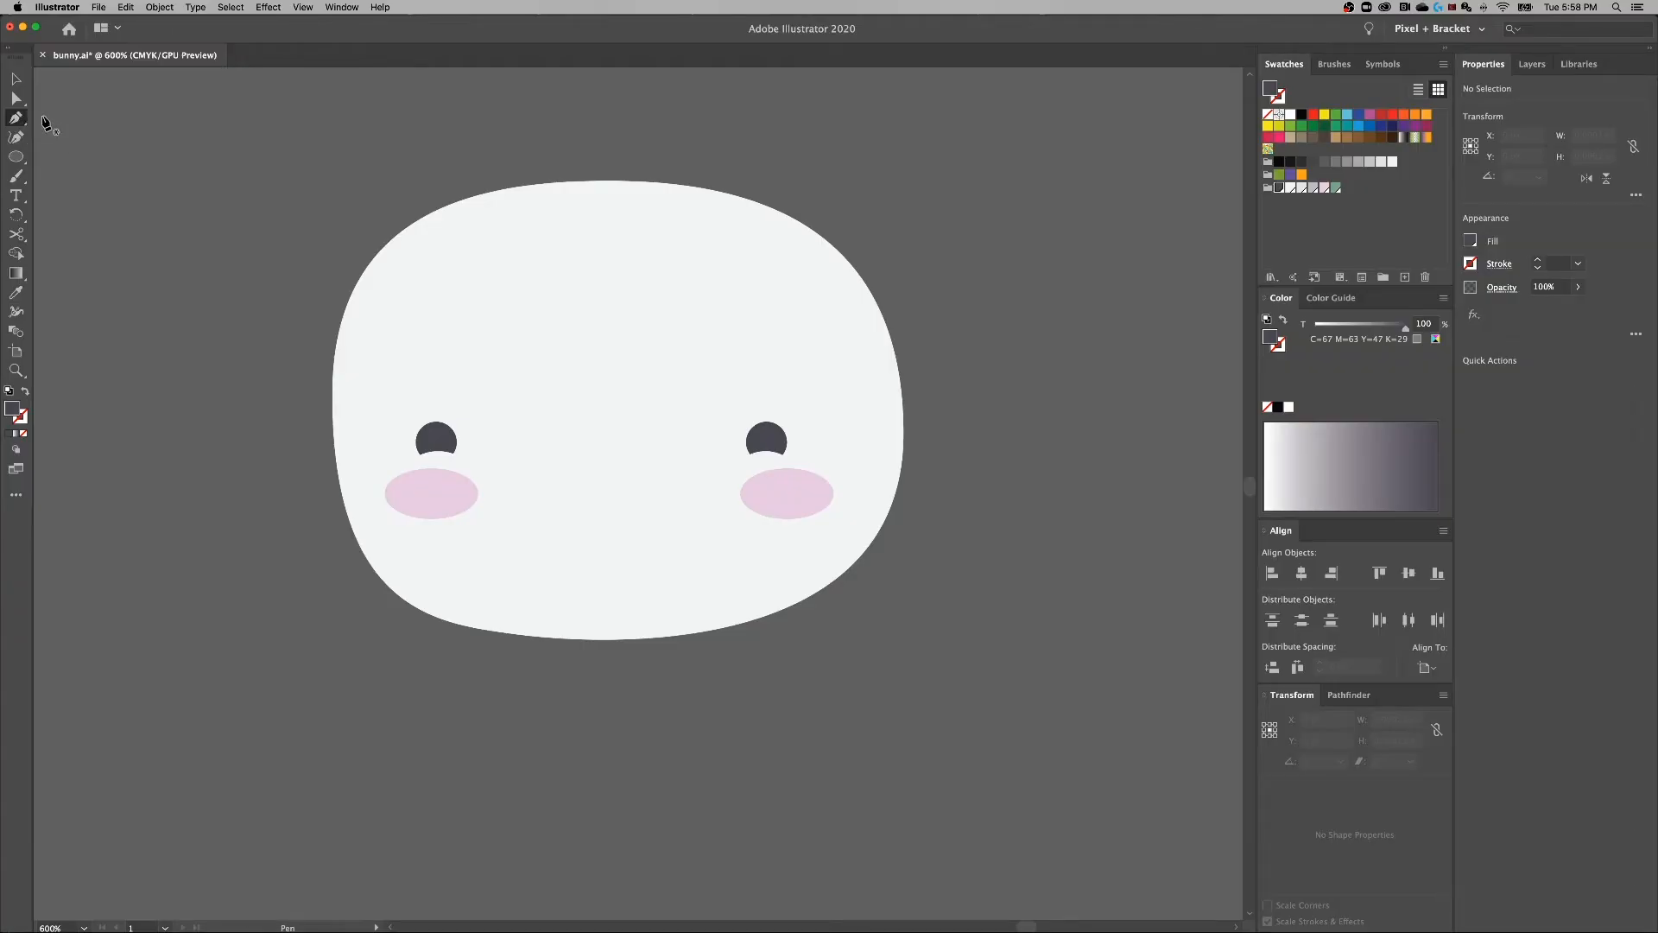
drag(593, 592, 581, 477)
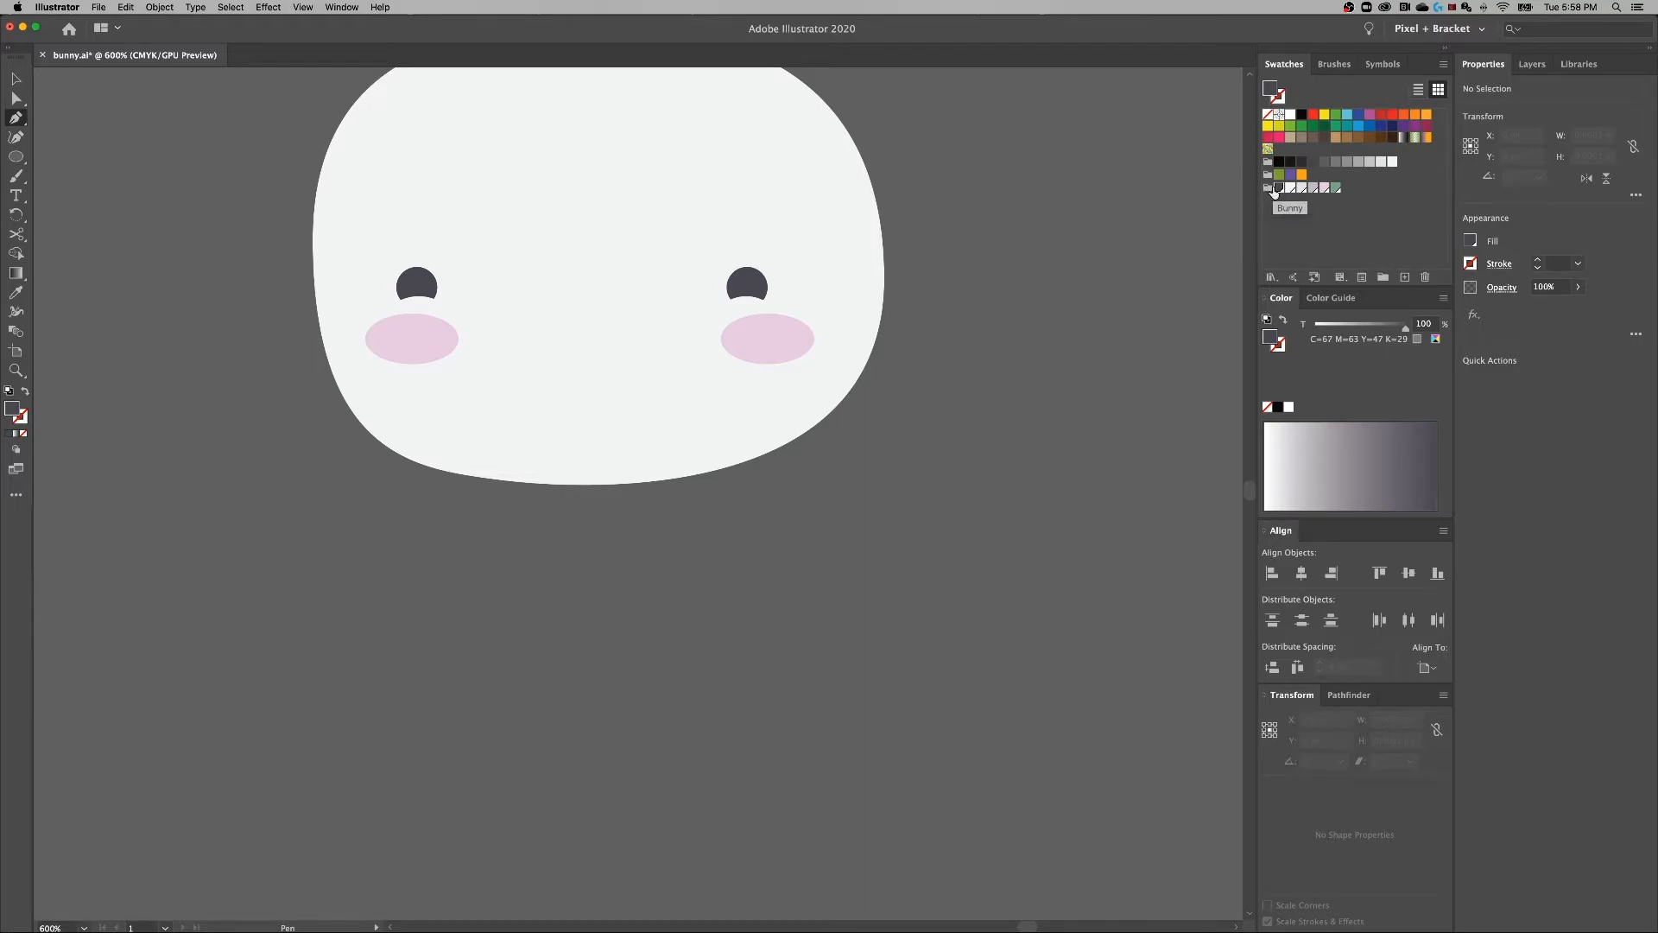
drag(399, 429, 781, 481)
key(super+minus)
key(super+minus)
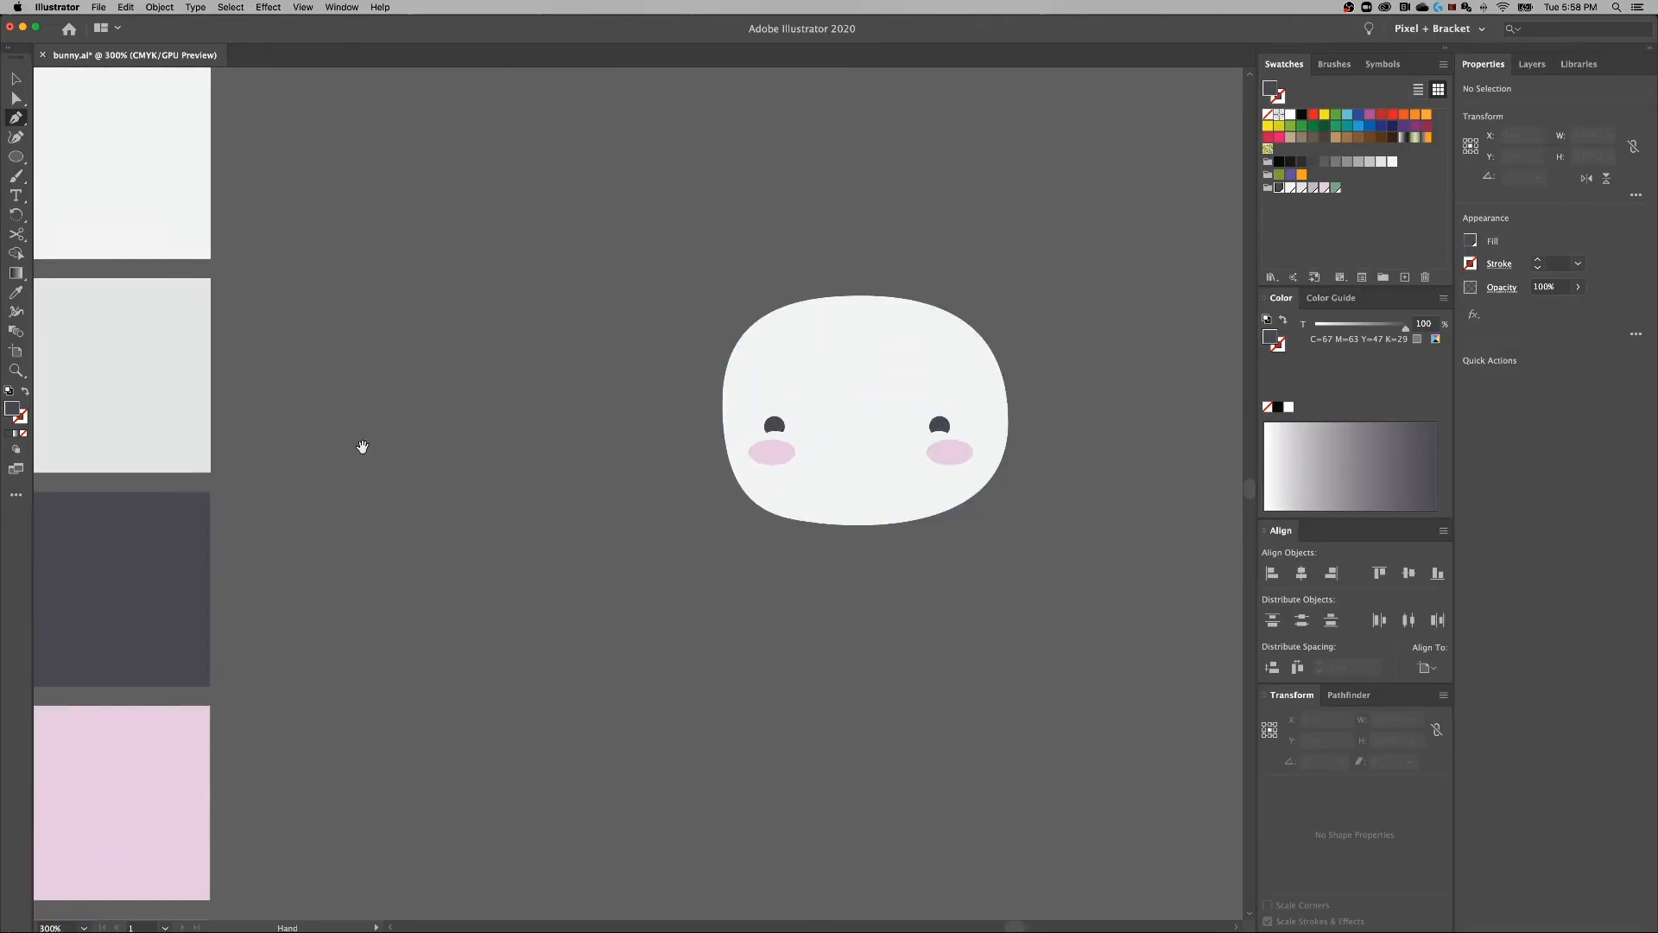
drag(362, 446, 633, 462)
key(super+minus)
drag(585, 515, 612, 422)
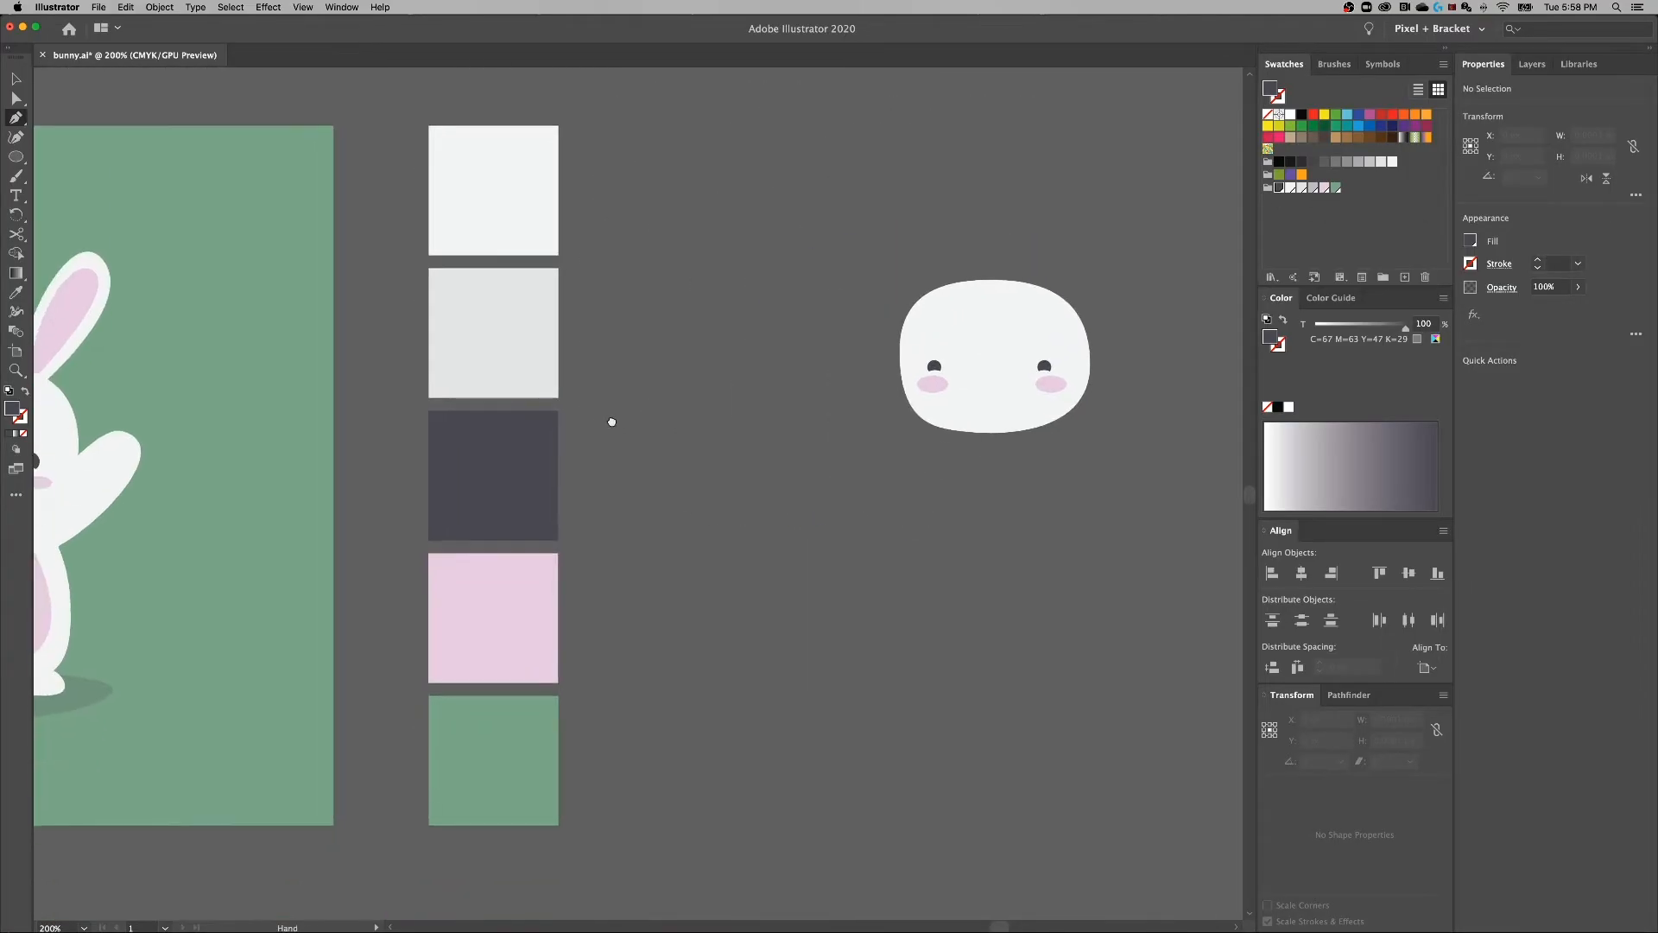
key(v)
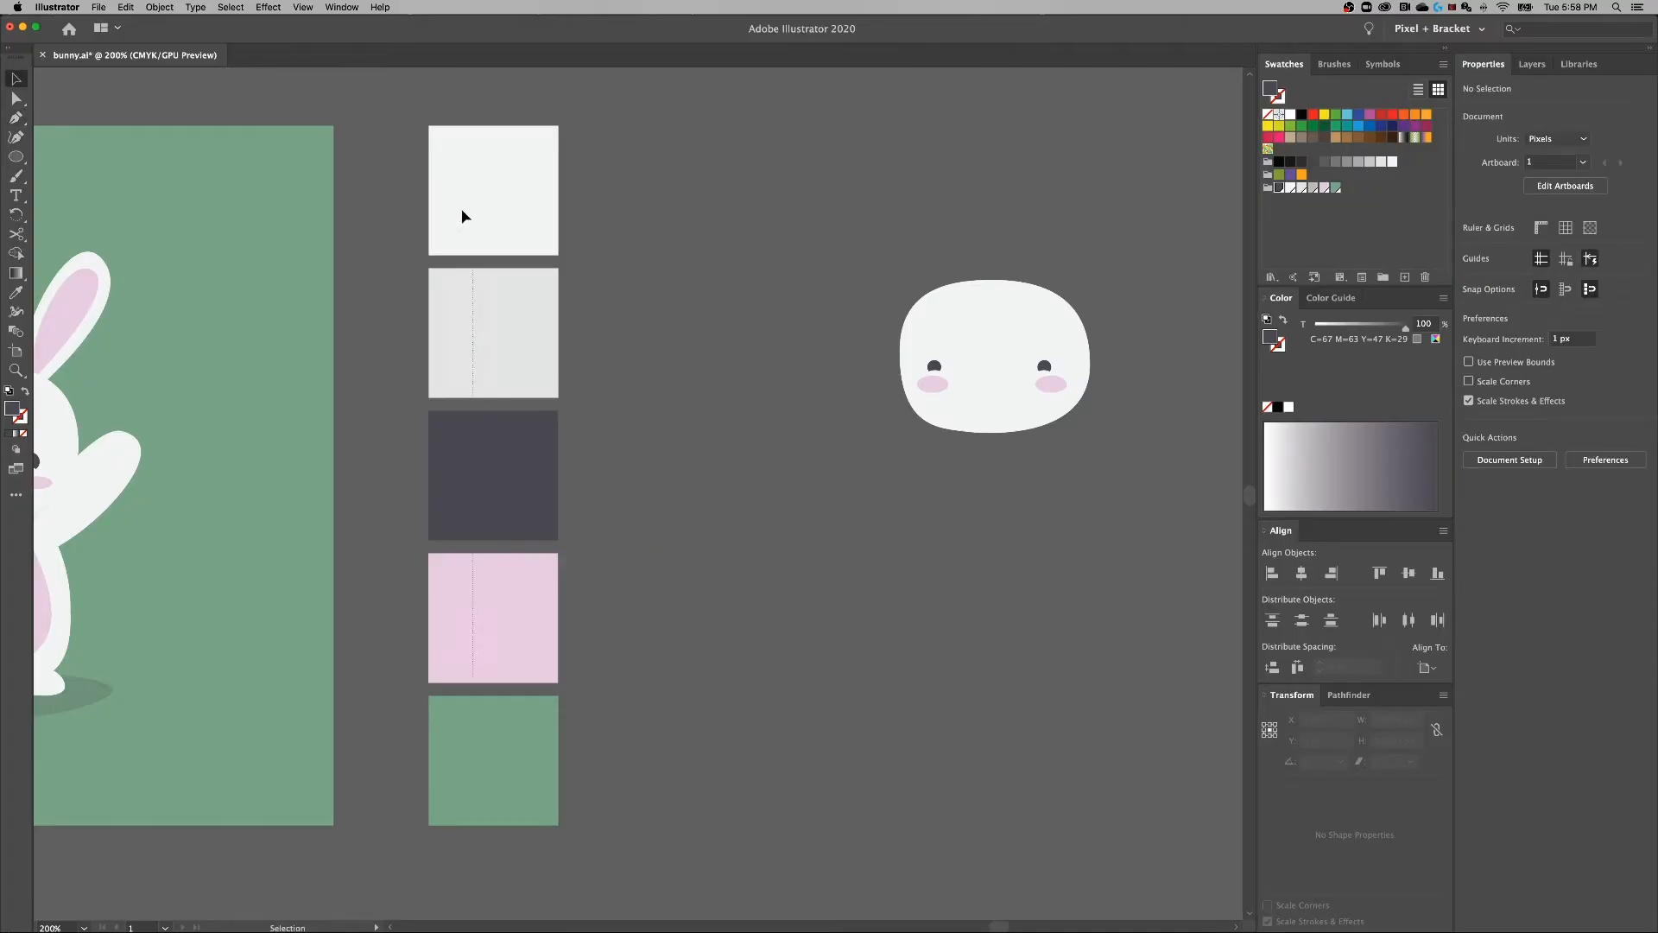
drag(454, 151, 453, 151)
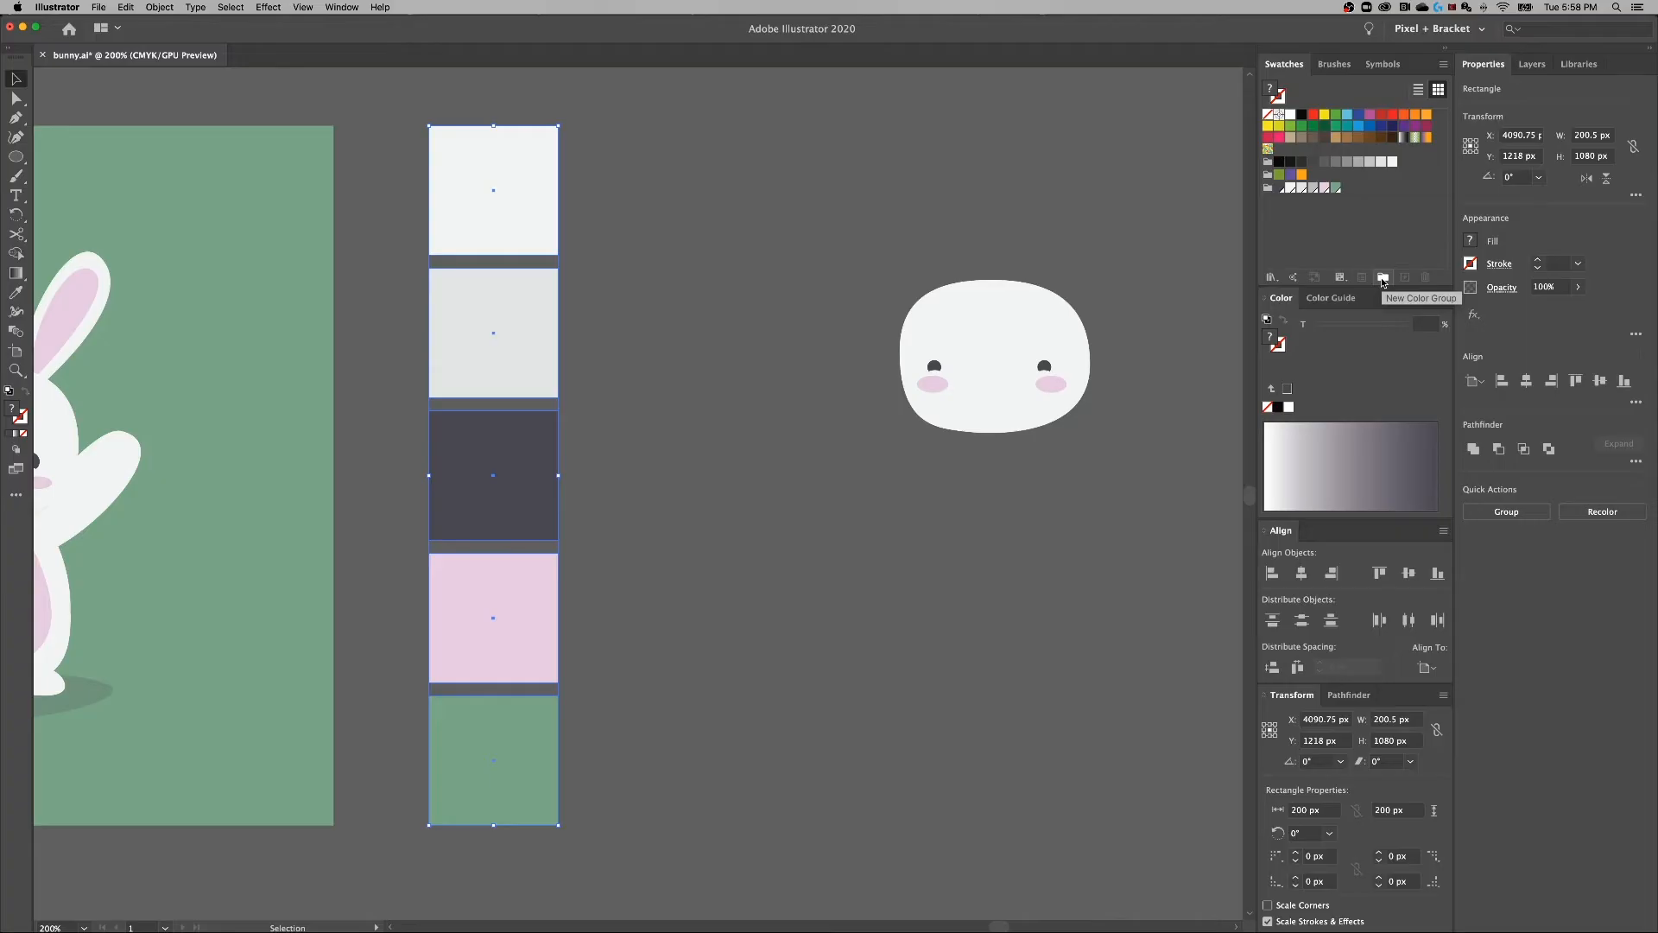
click(1383, 278)
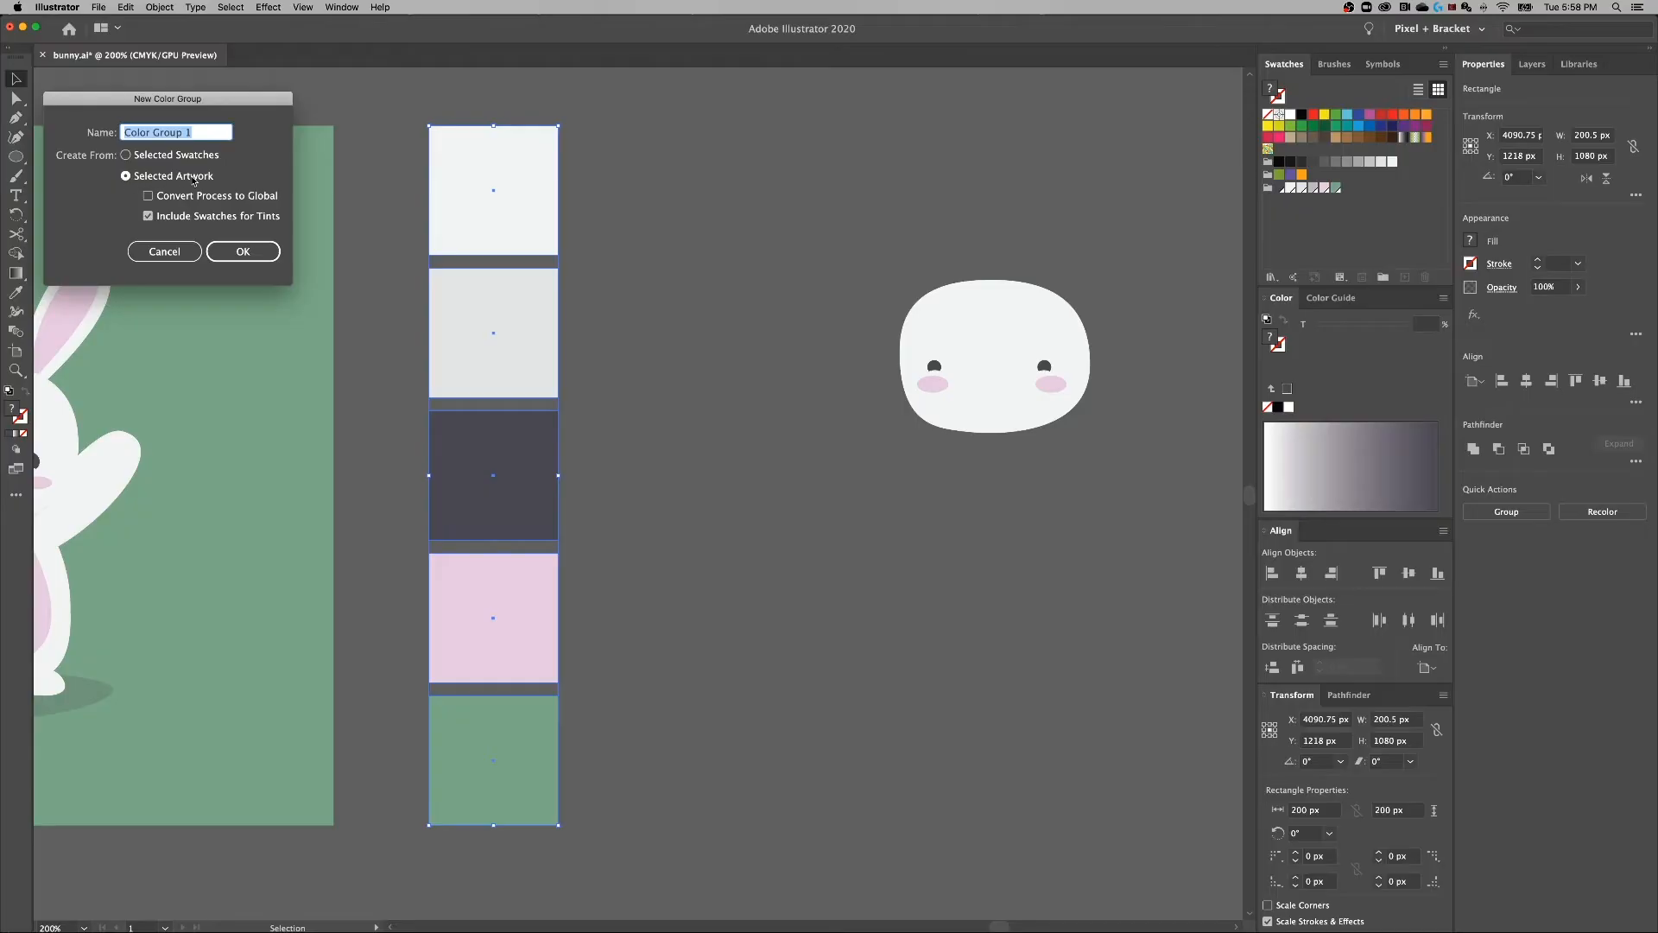
click(238, 248)
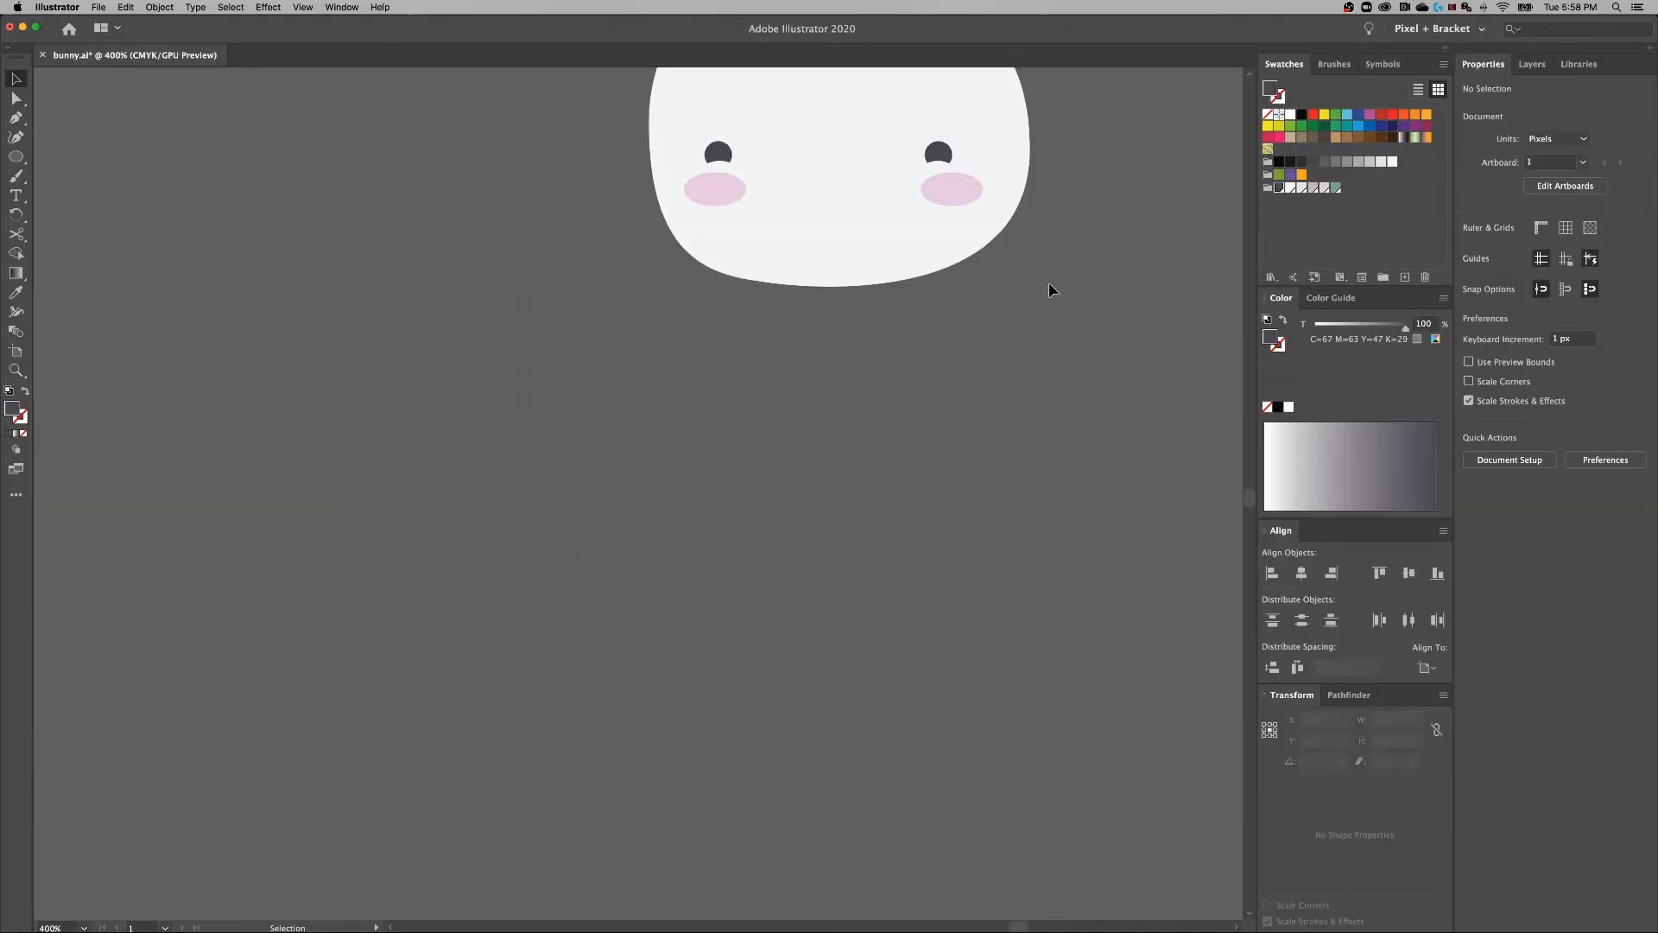
Start a dark slate Pen path below the head, with a curved top anchor and a curved anchor at its right end.
drag(1051, 288, 773, 571)
key(super+equal)
drag(711, 642, 797, 509)
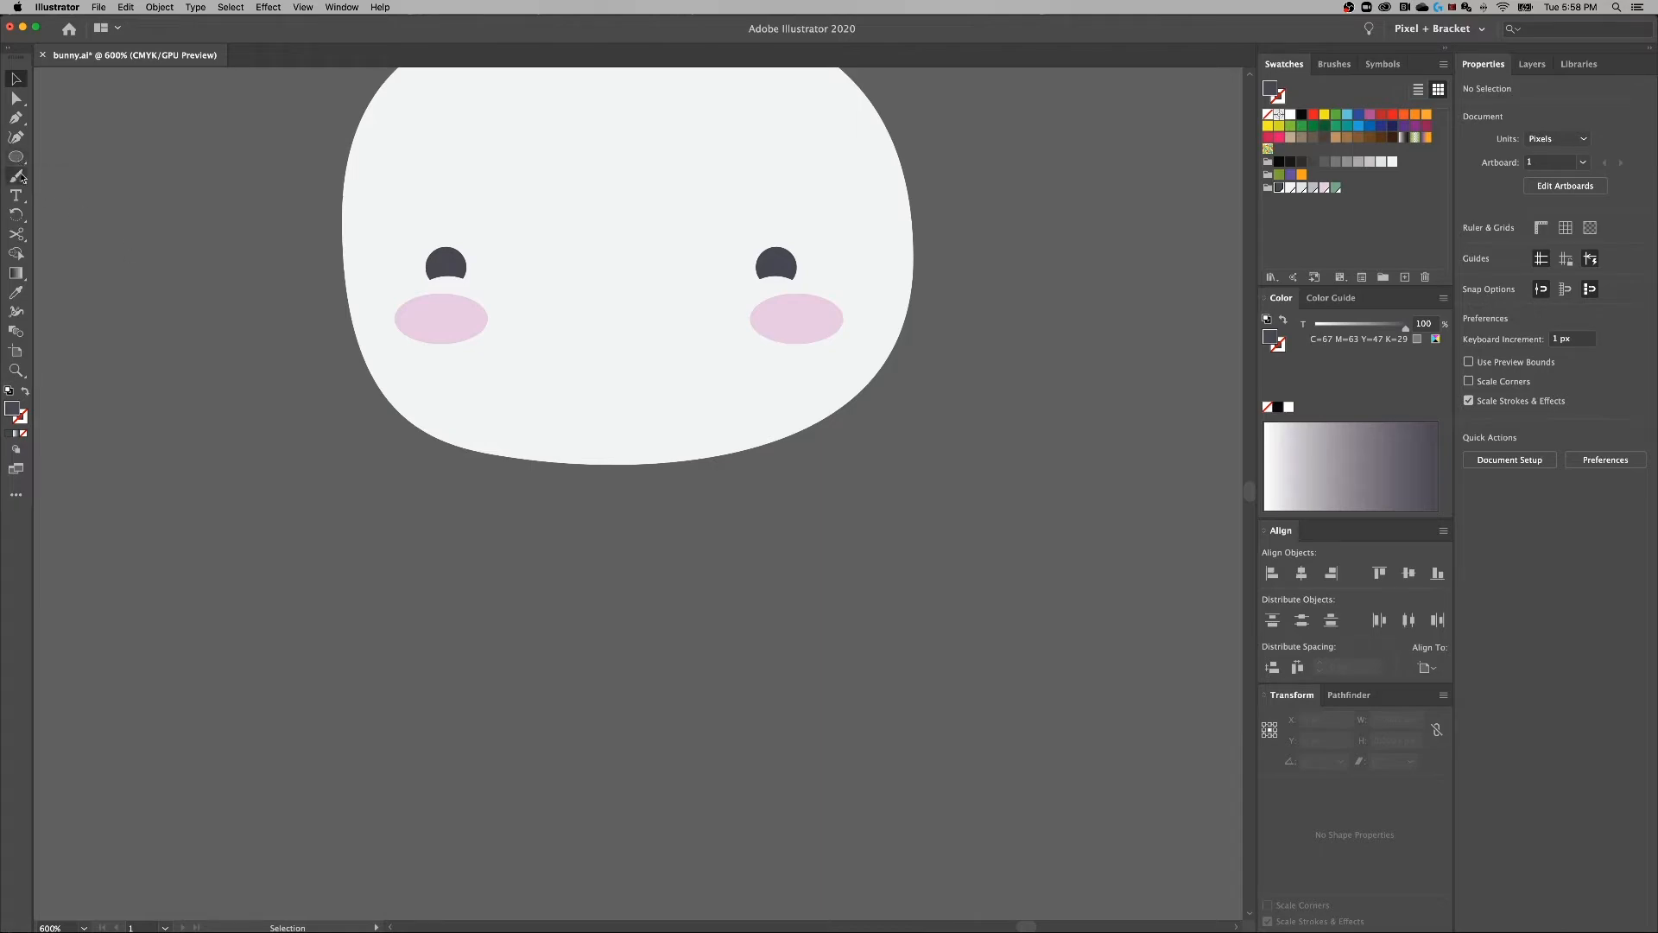
click(15, 119)
drag(577, 566, 675, 616)
key(super)
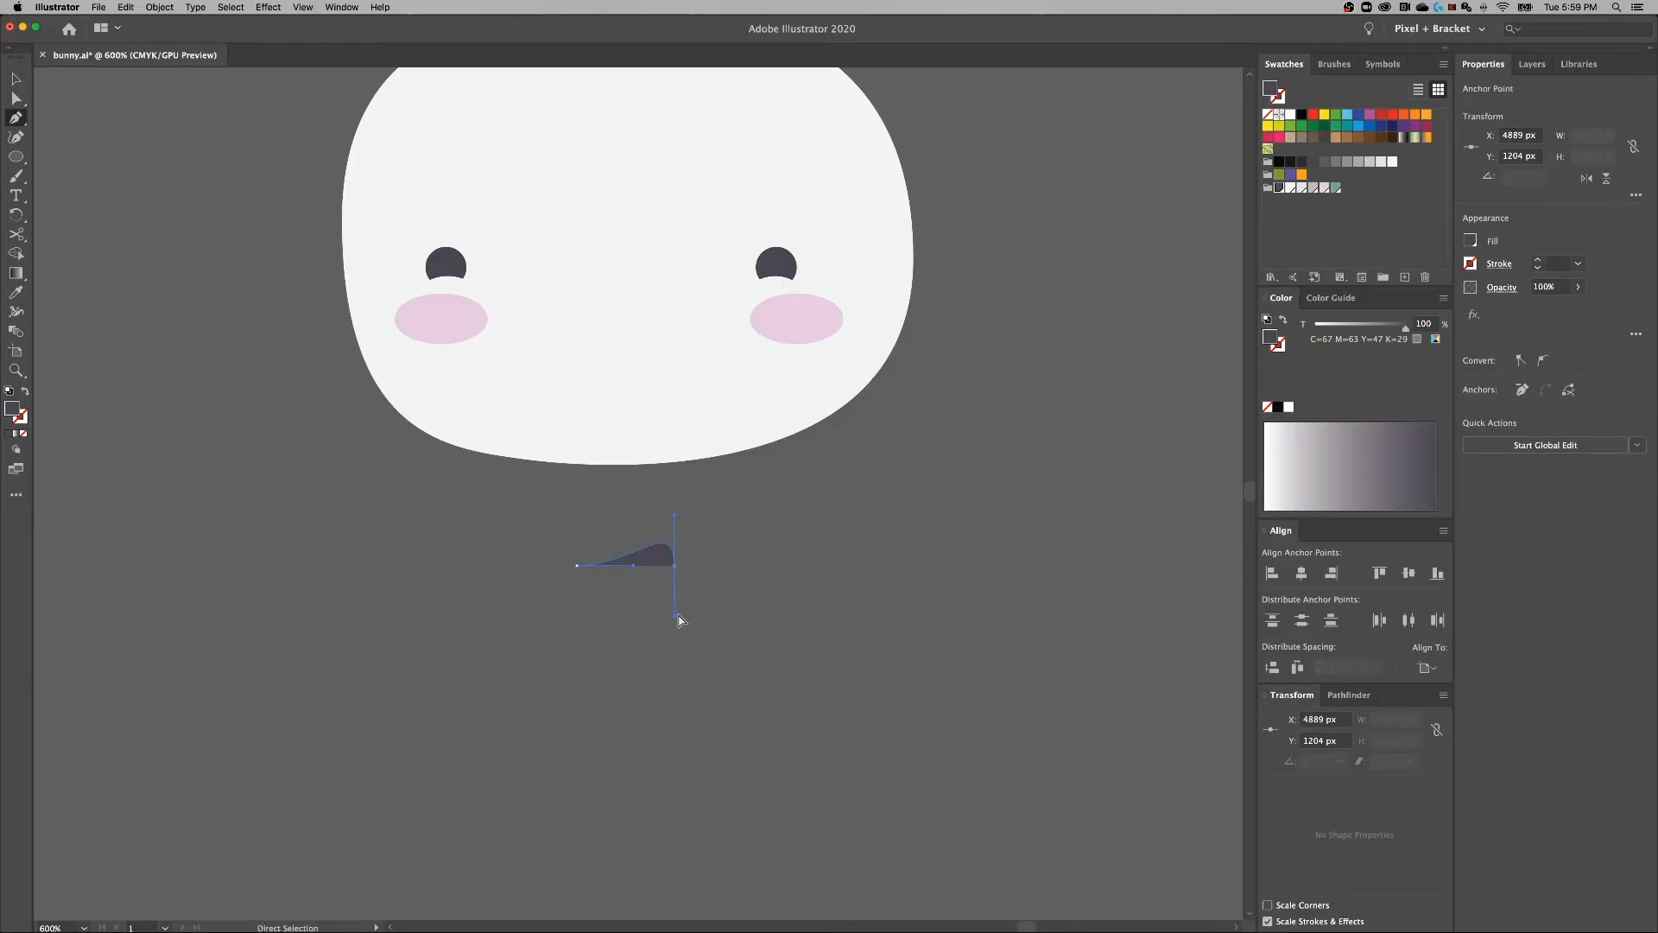
key(super+z)
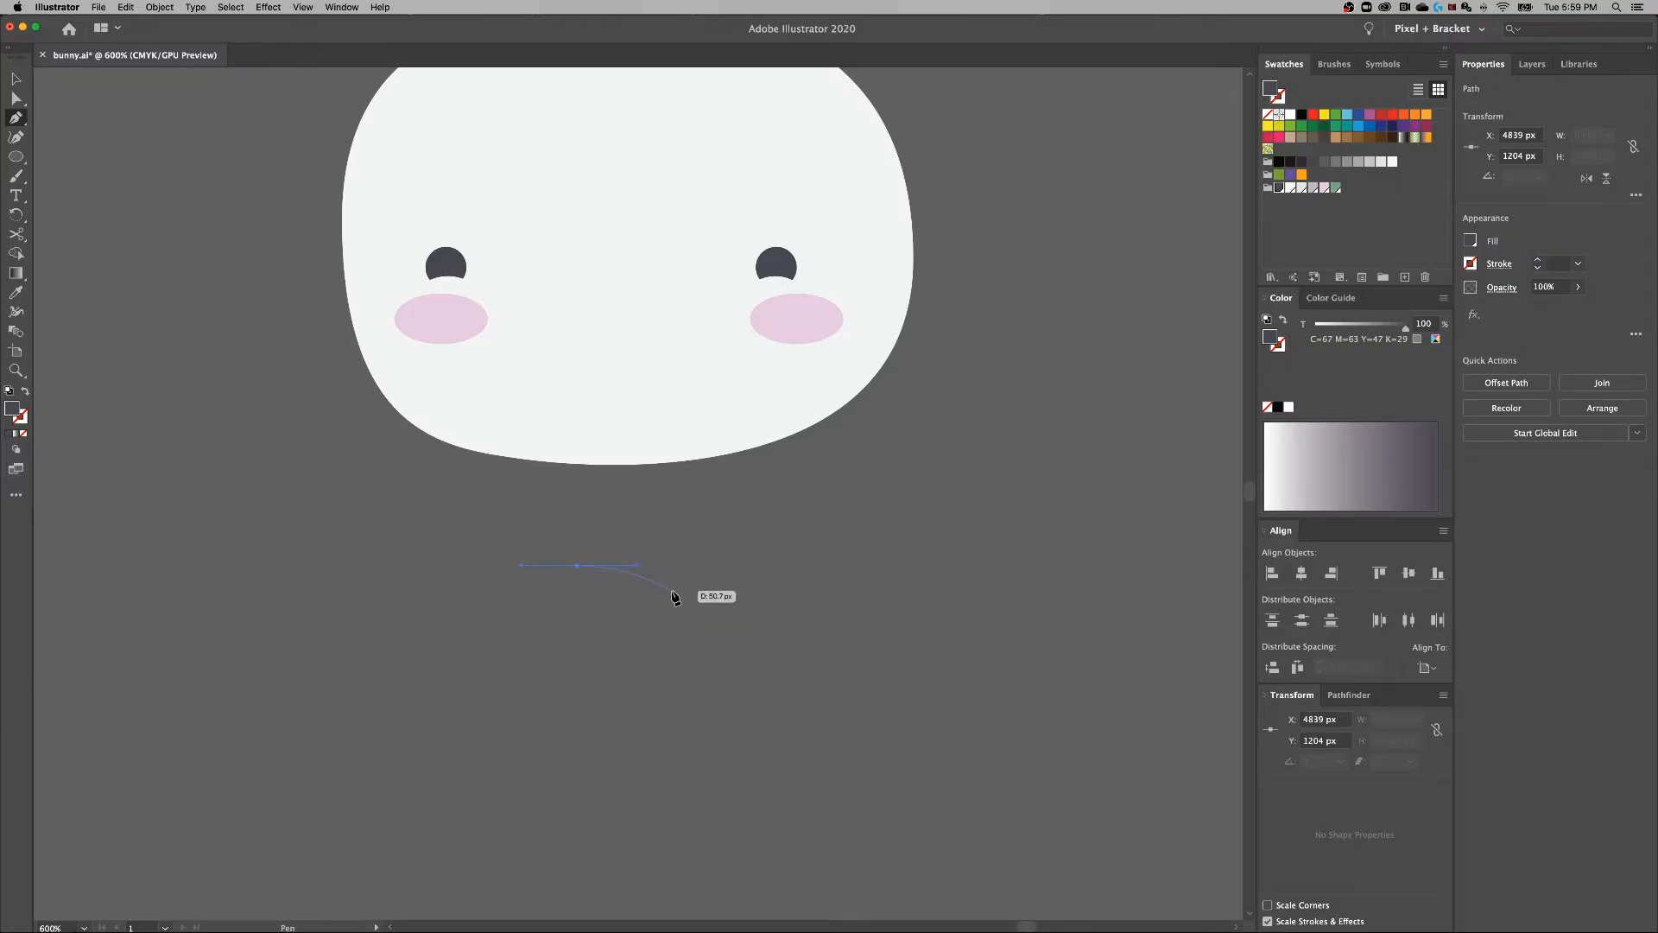
drag(670, 592, 671, 621)
drag(670, 608, 670, 609)
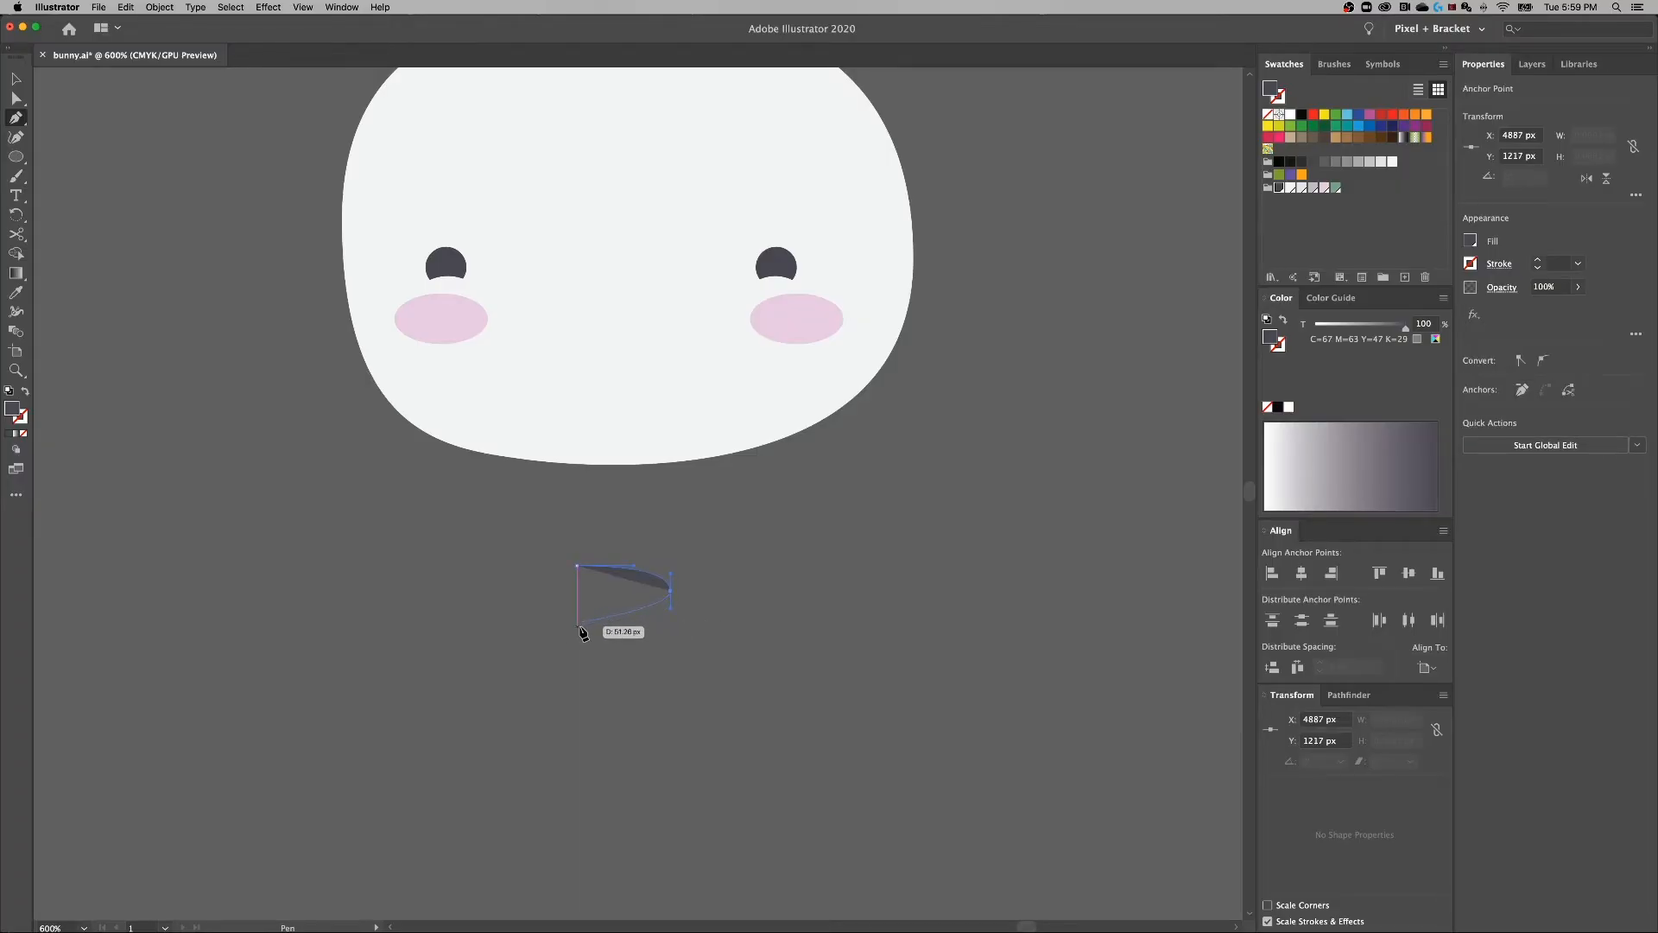
Add curved bottom and left anchors and close the path as an oval about 89 by 29 px.
drag(580, 621, 499, 598)
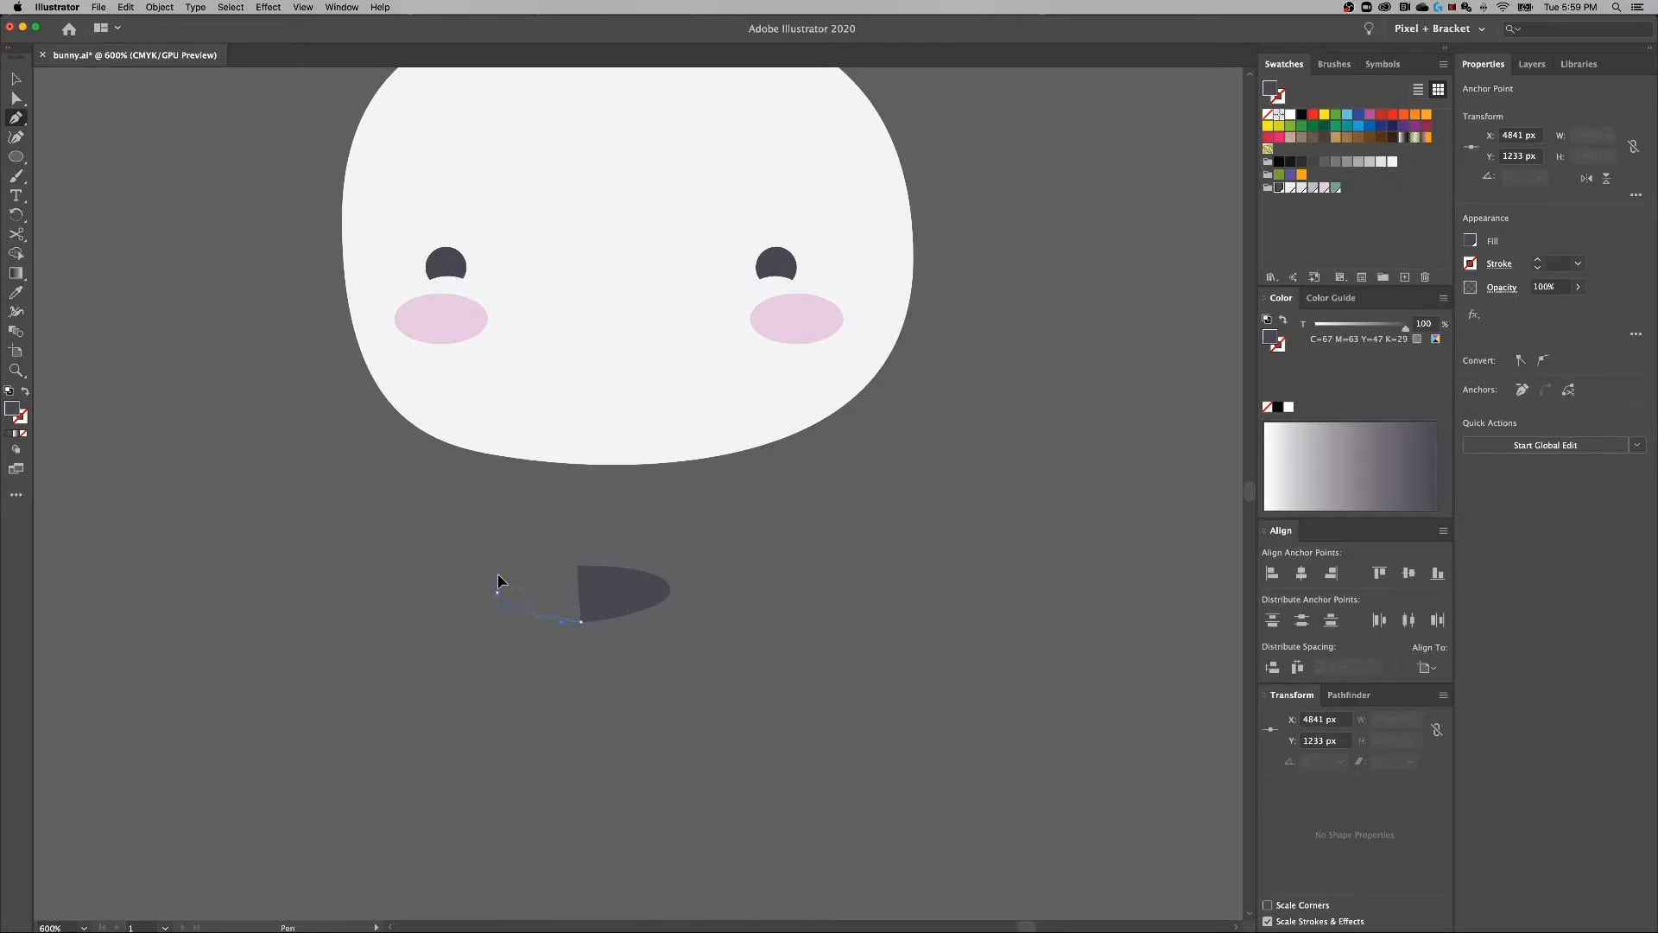
drag(499, 581, 499, 579)
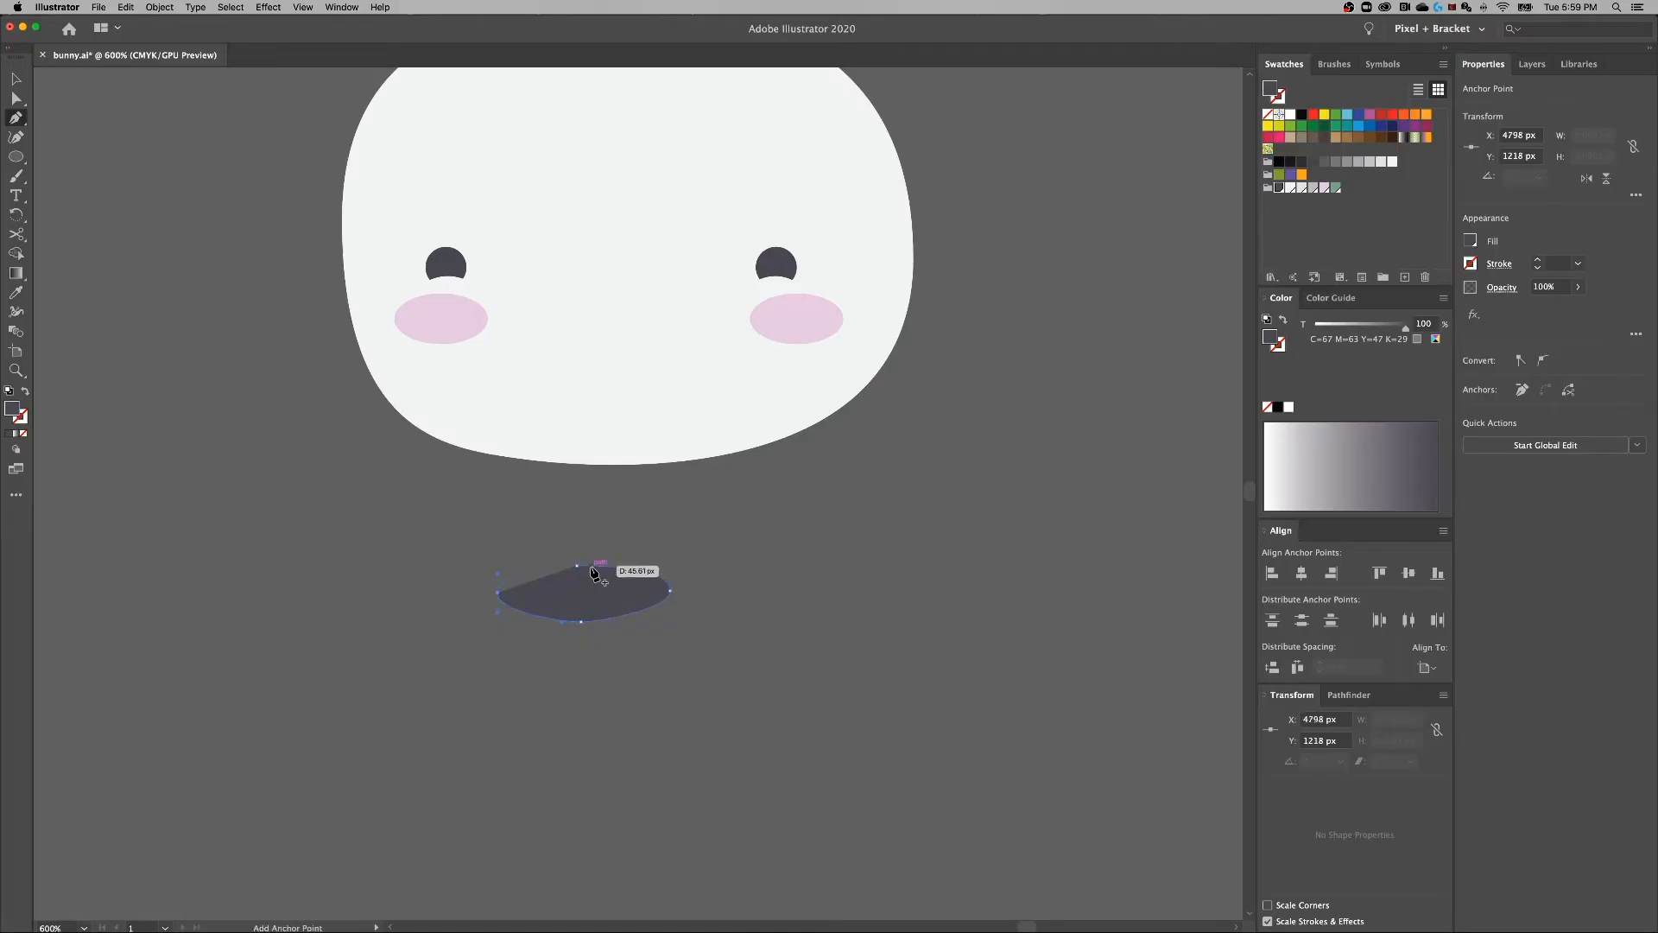
click(577, 568)
key(v)
click(870, 540)
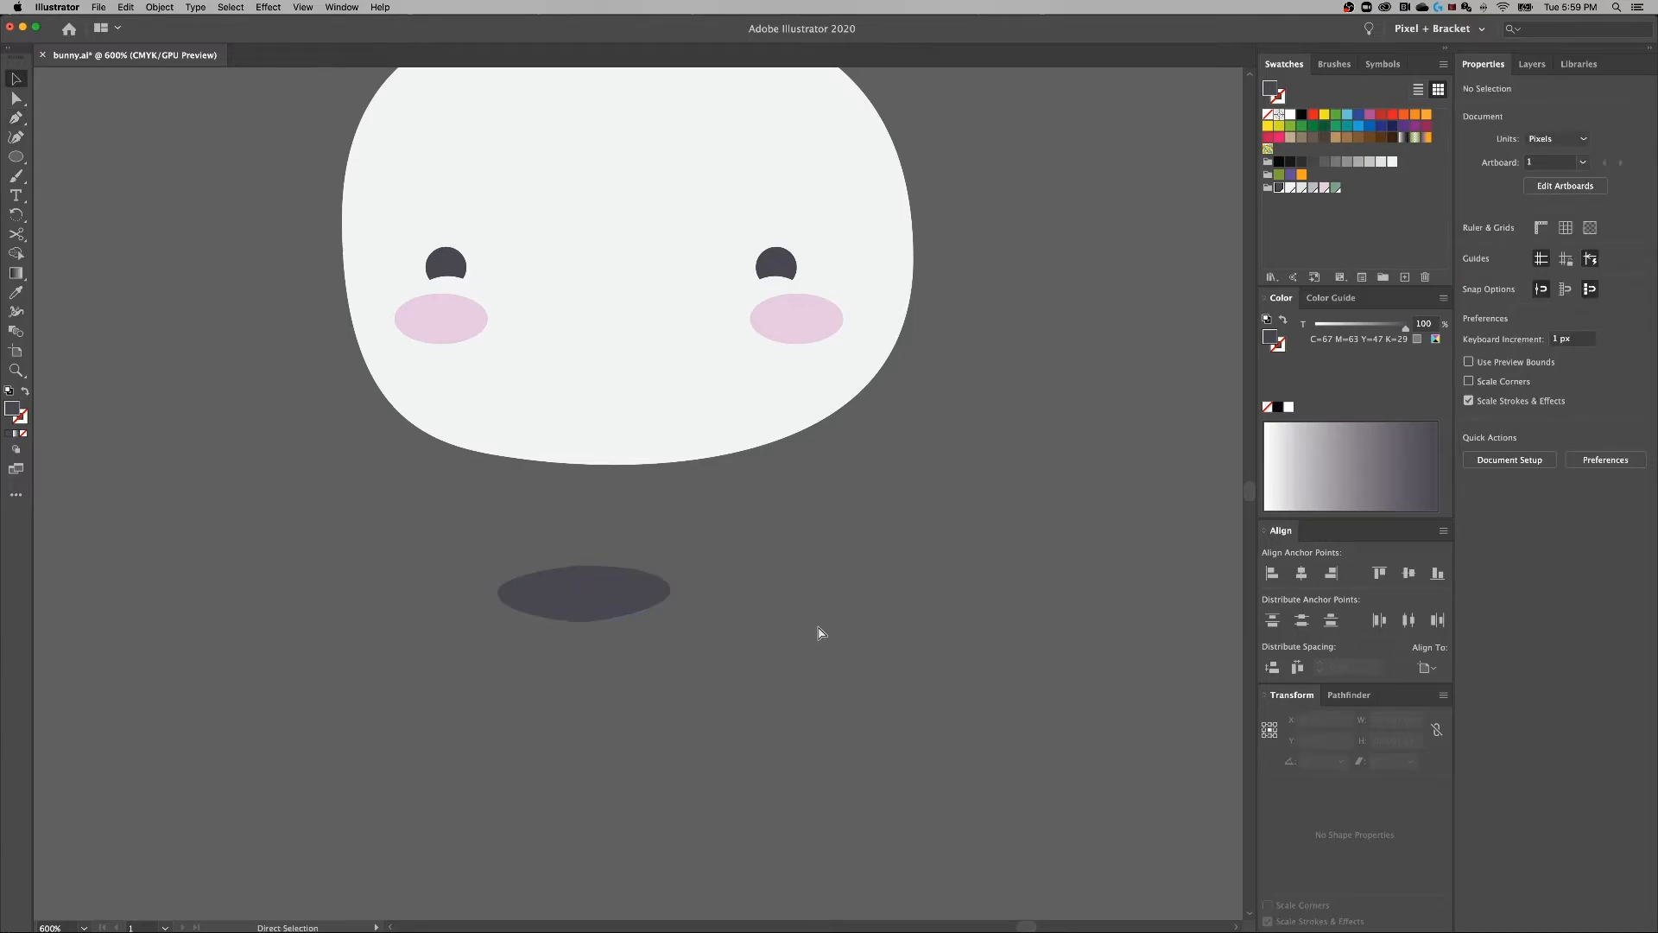
Delete the upper-left segment of the dark slate oval below the head.
key(super+equal)
key(super+equal)
key(super+equal)
drag(654, 568, 1039, 338)
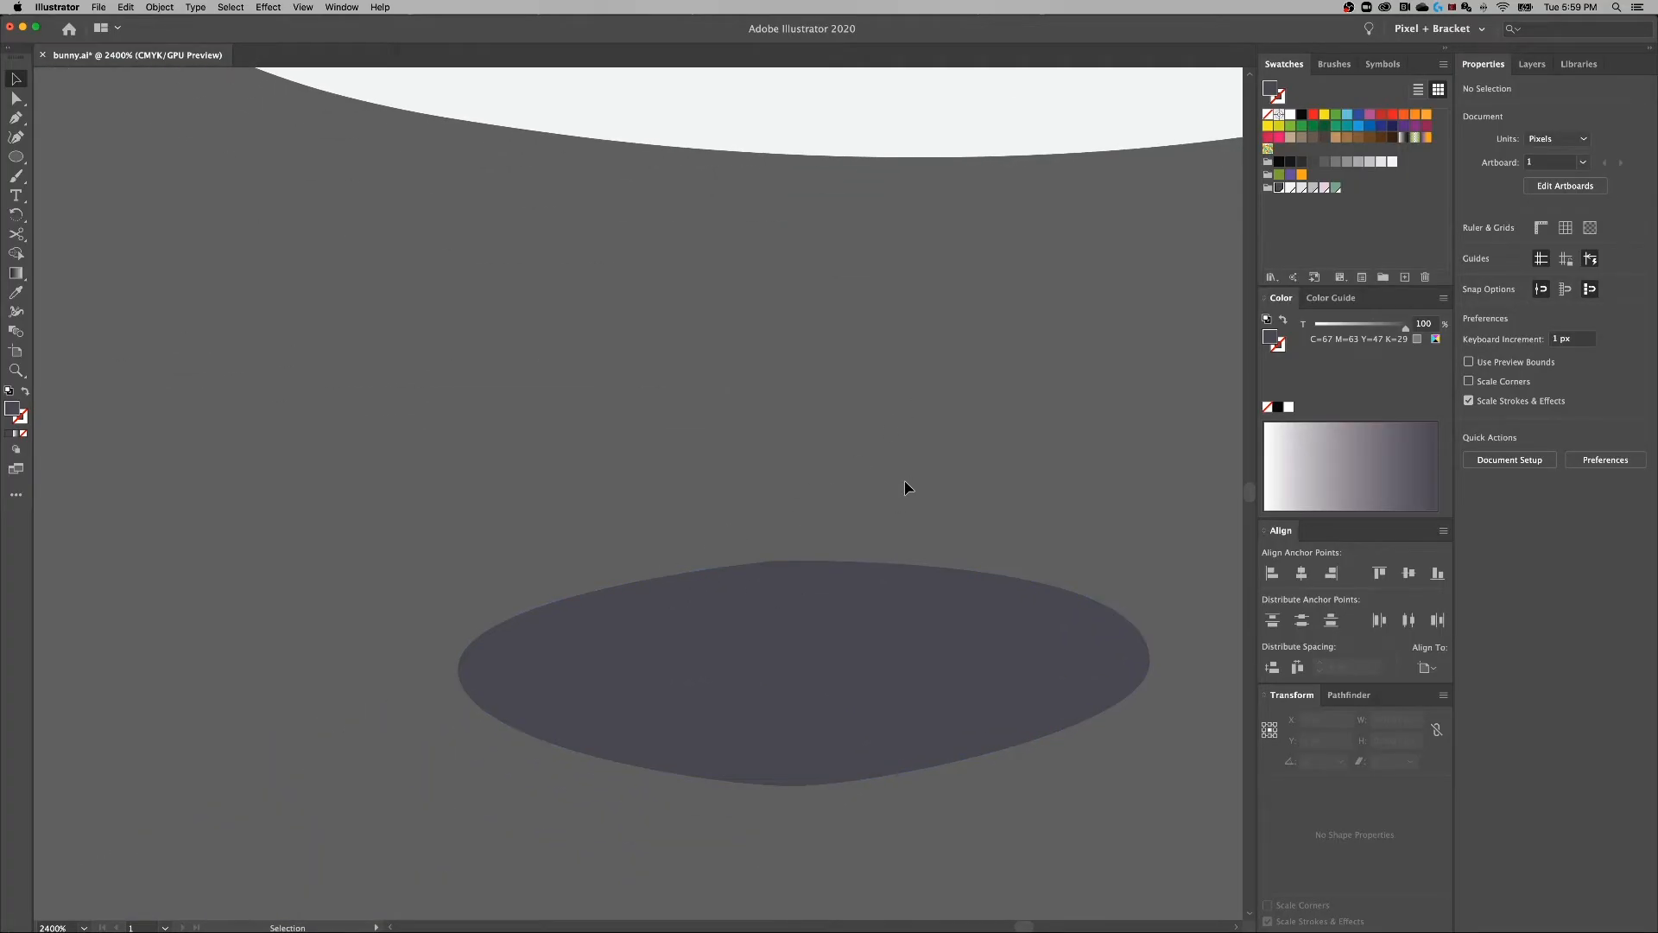
key(a)
click(750, 564)
key(Delete)
Reconnect the oval's left and top anchors with the Pen tool, curving the new segment through the top anchor.
key(v)
key(p)
click(460, 671)
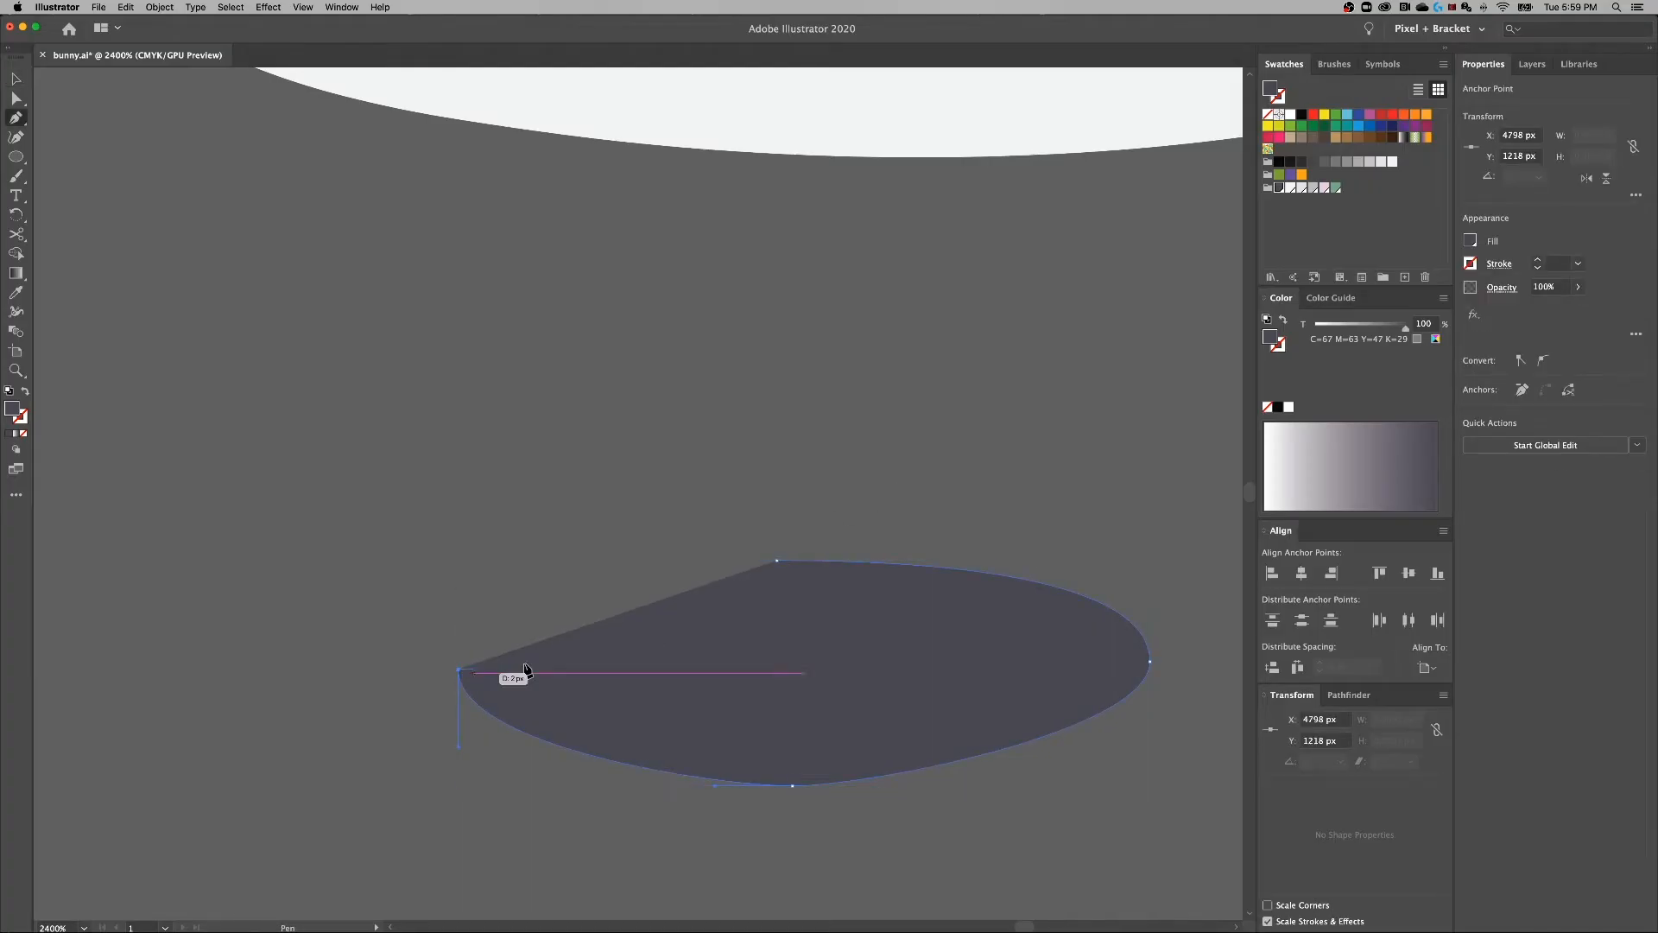
drag(778, 561, 1013, 562)
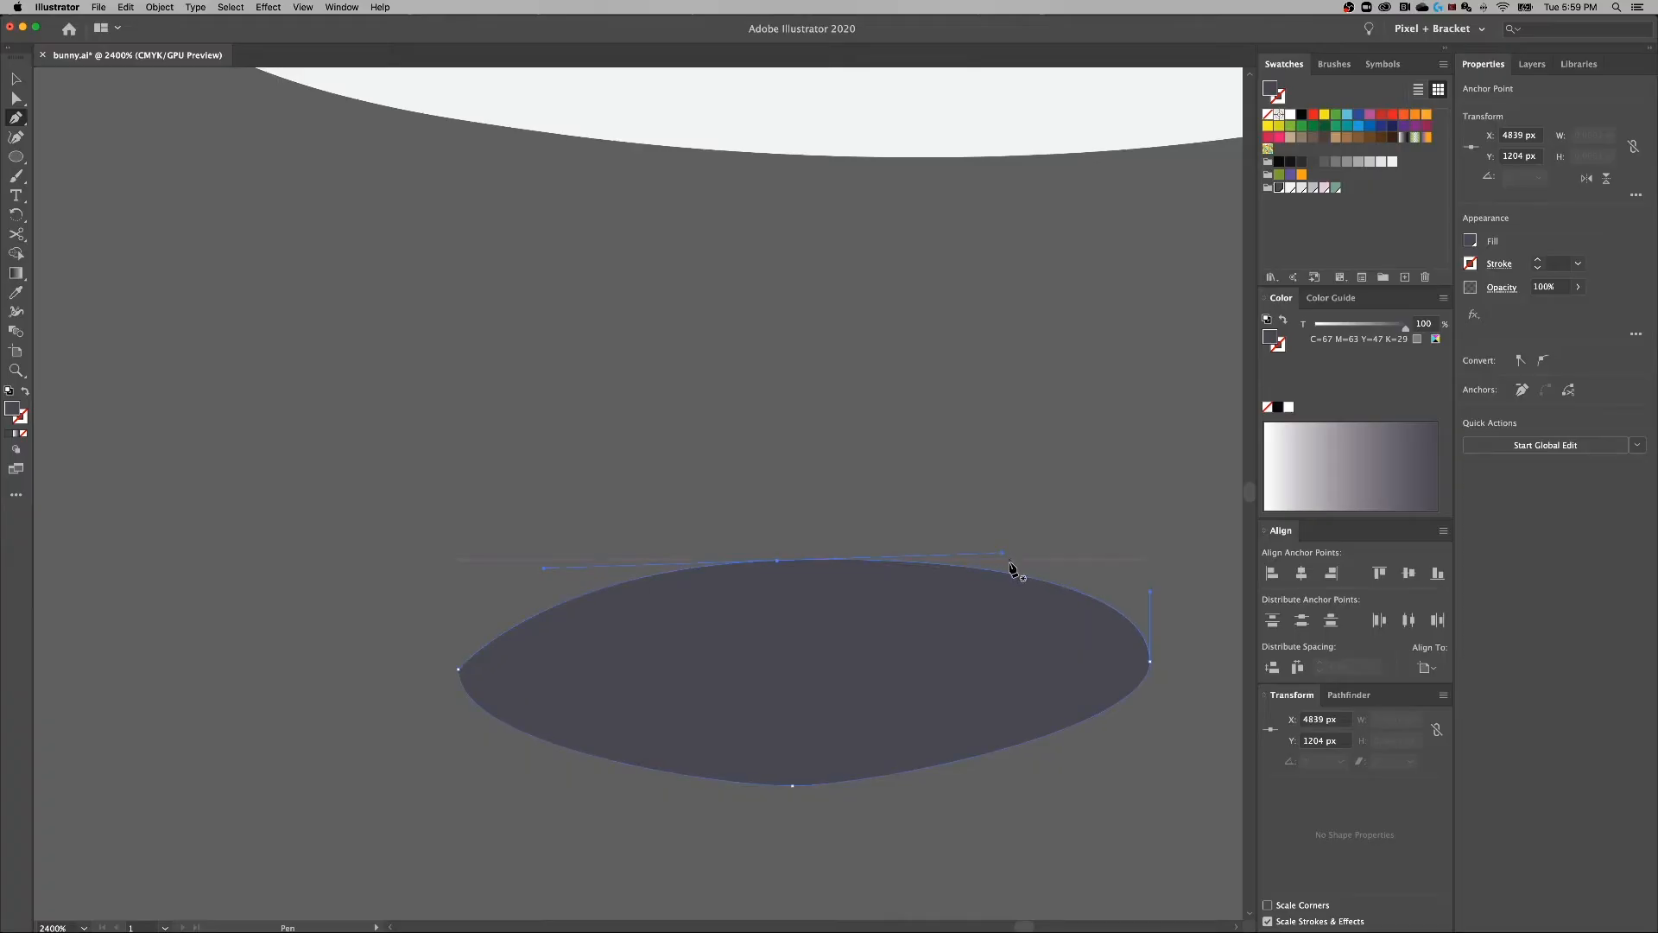
Extend a vertical direction handle upward from the oval's left anchor to round off its pointed end.
click(460, 673)
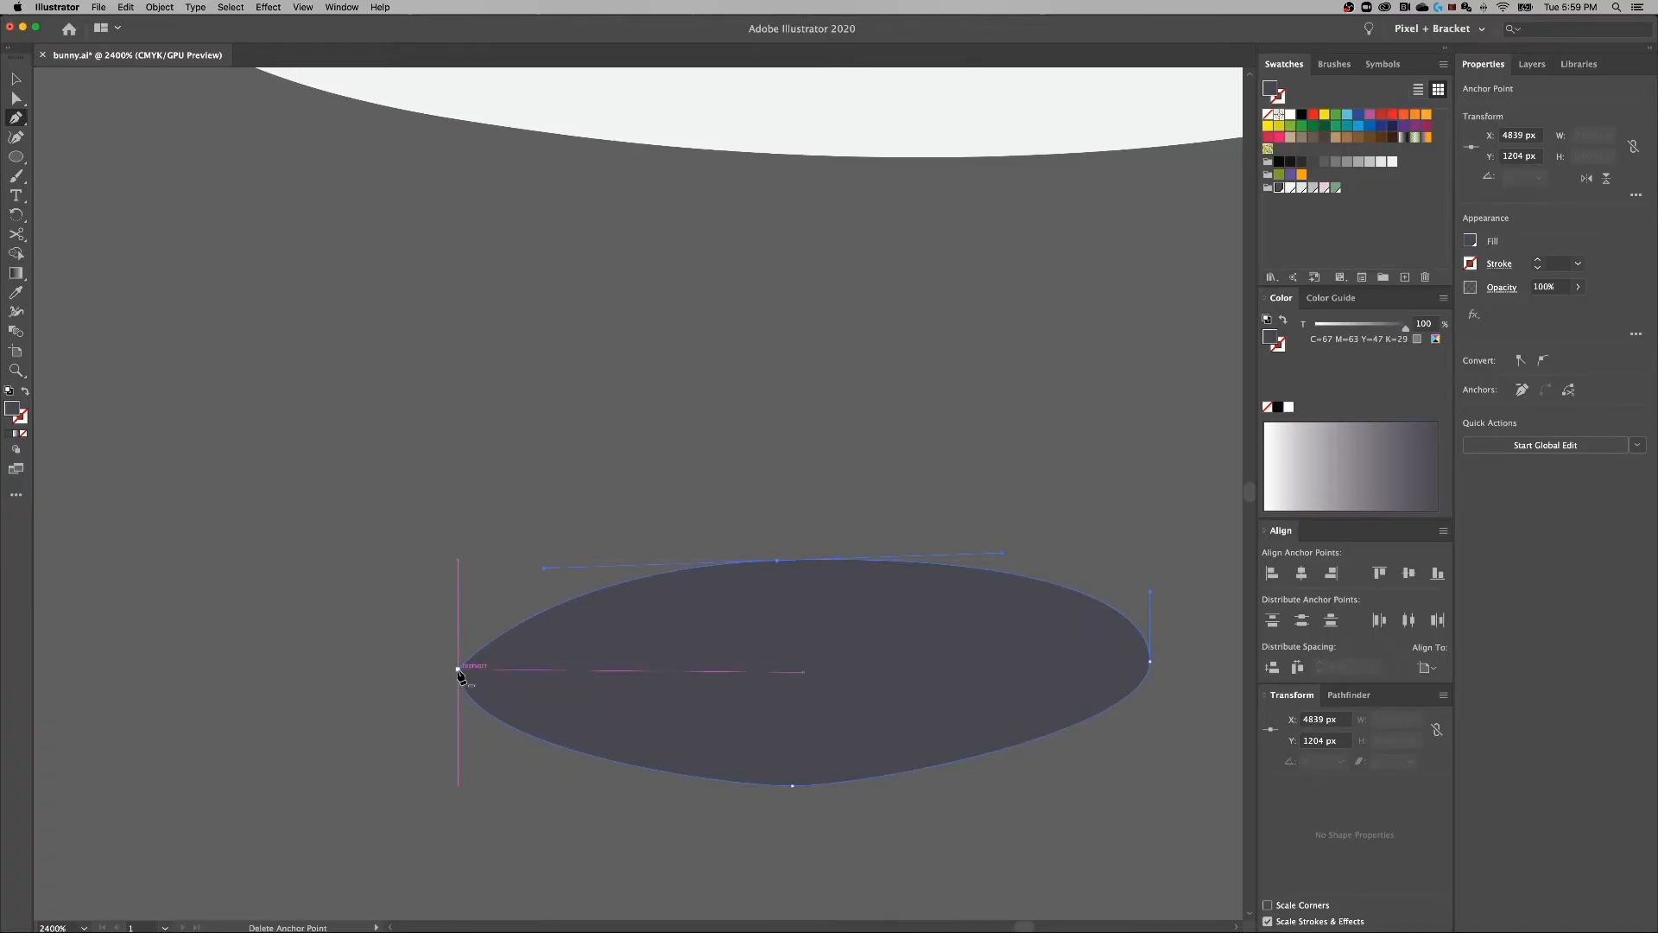
key(alt)
key(alt)
drag(458, 669, 460, 602)
key(v)
click(852, 510)
Shift the oval slightly down and lower its top anchor to flatten the upper edge.
key(super+minus)
key(super+minus)
drag(689, 656, 637, 671)
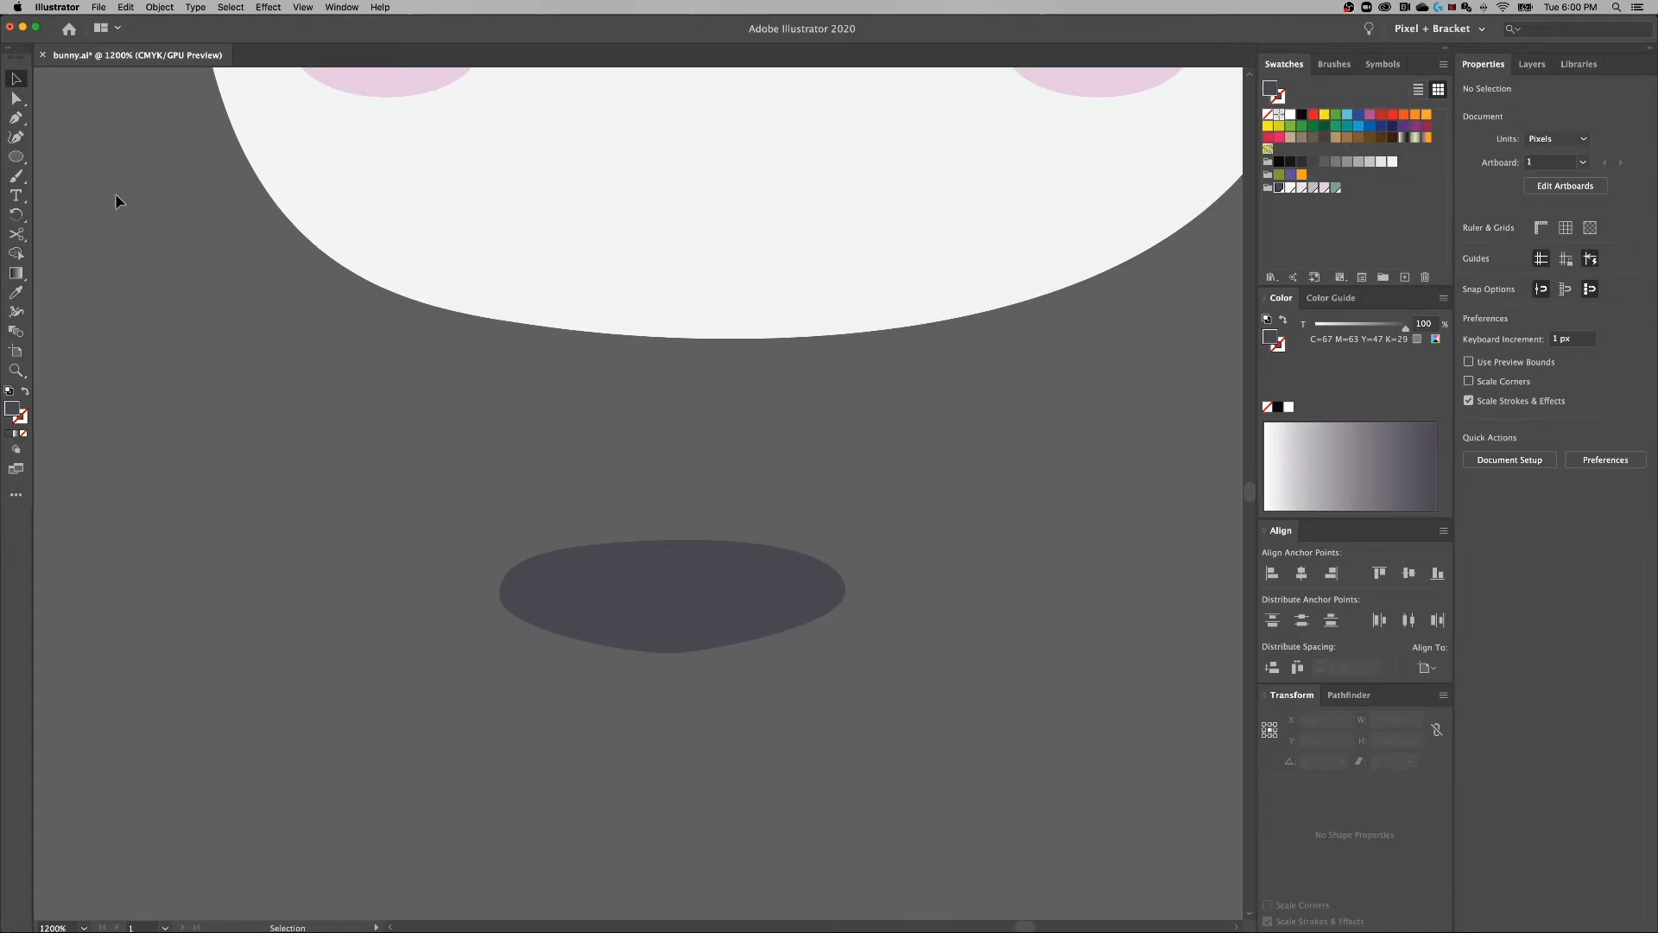
click(16, 97)
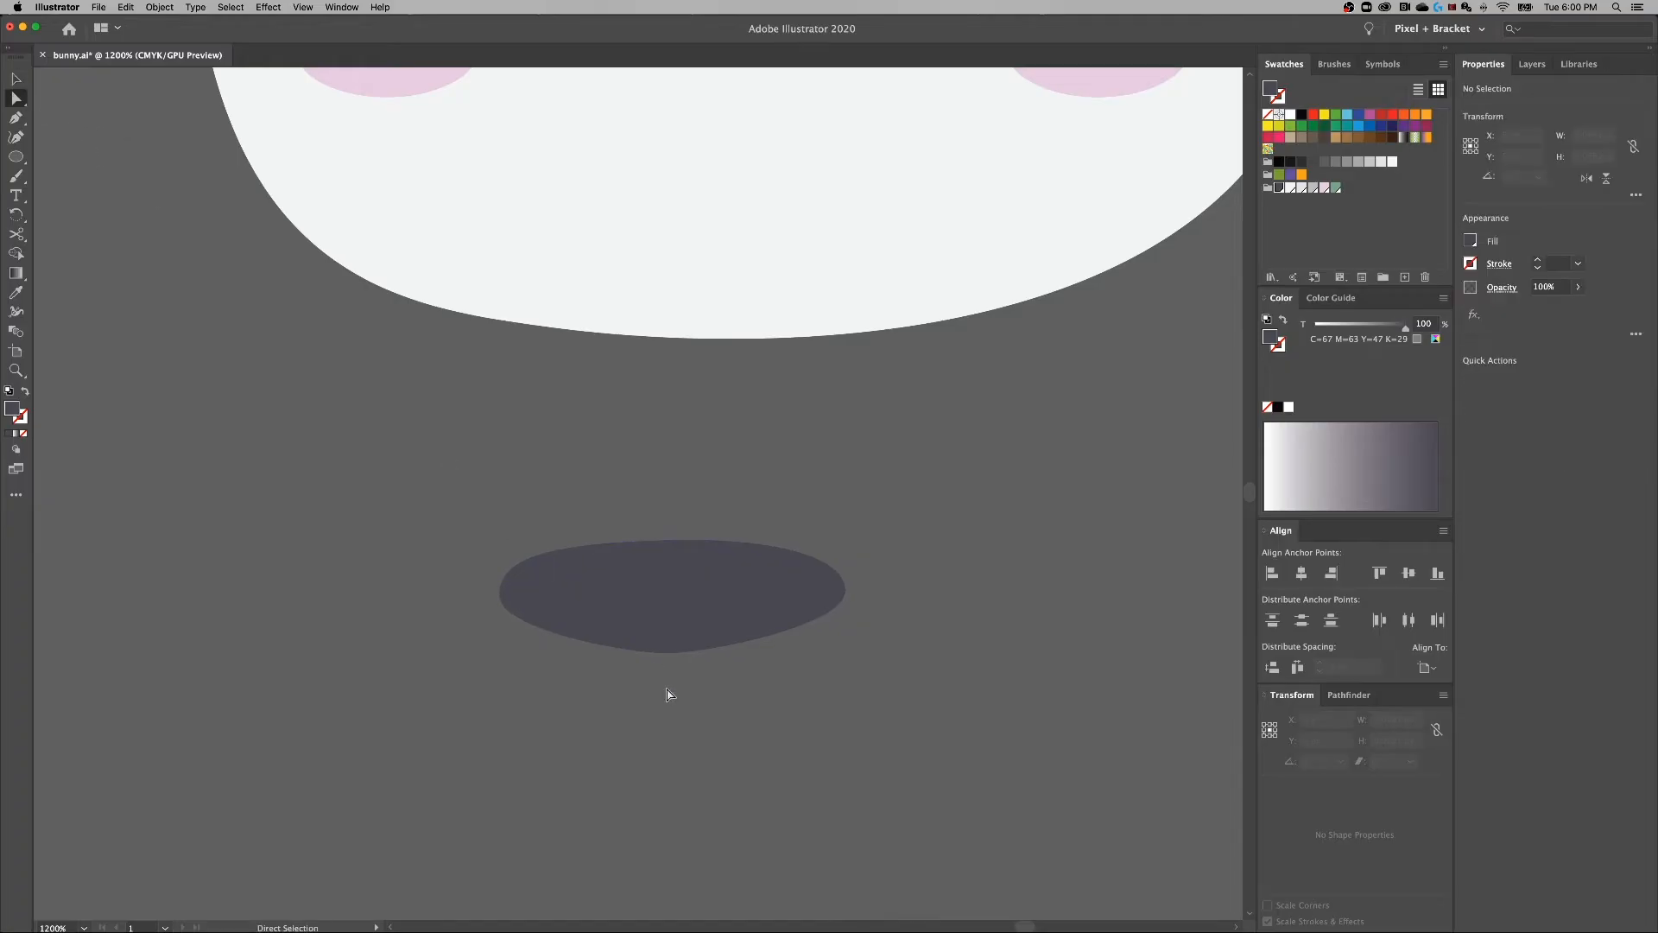
click(529, 593)
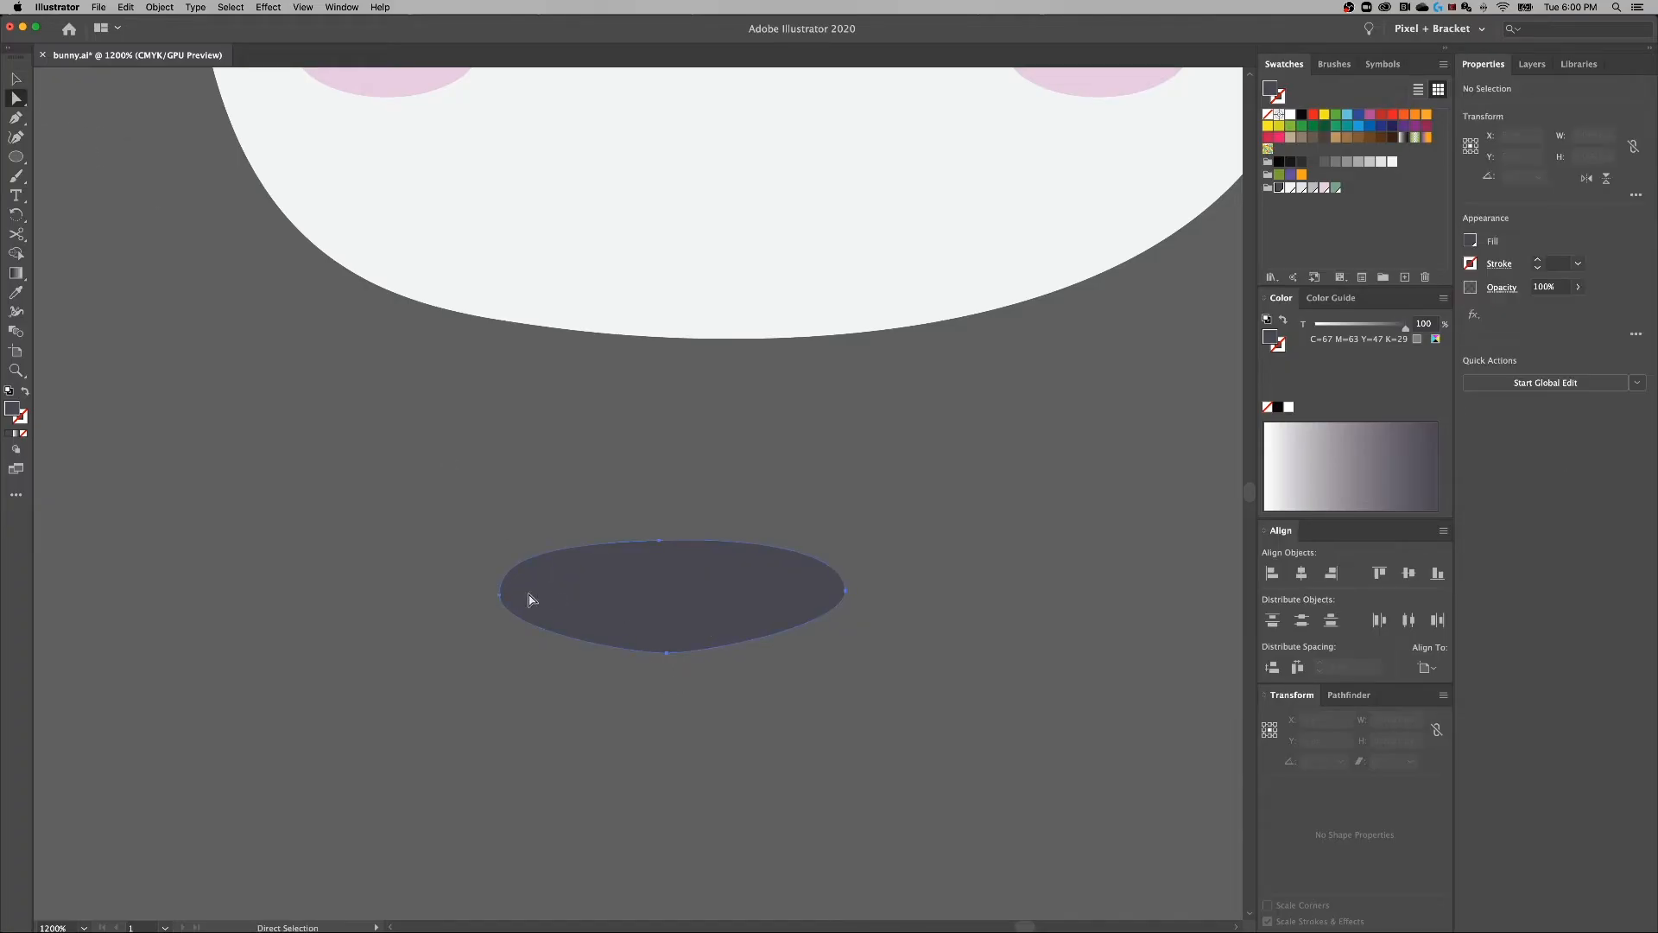
drag(671, 546, 663, 553)
click(664, 551)
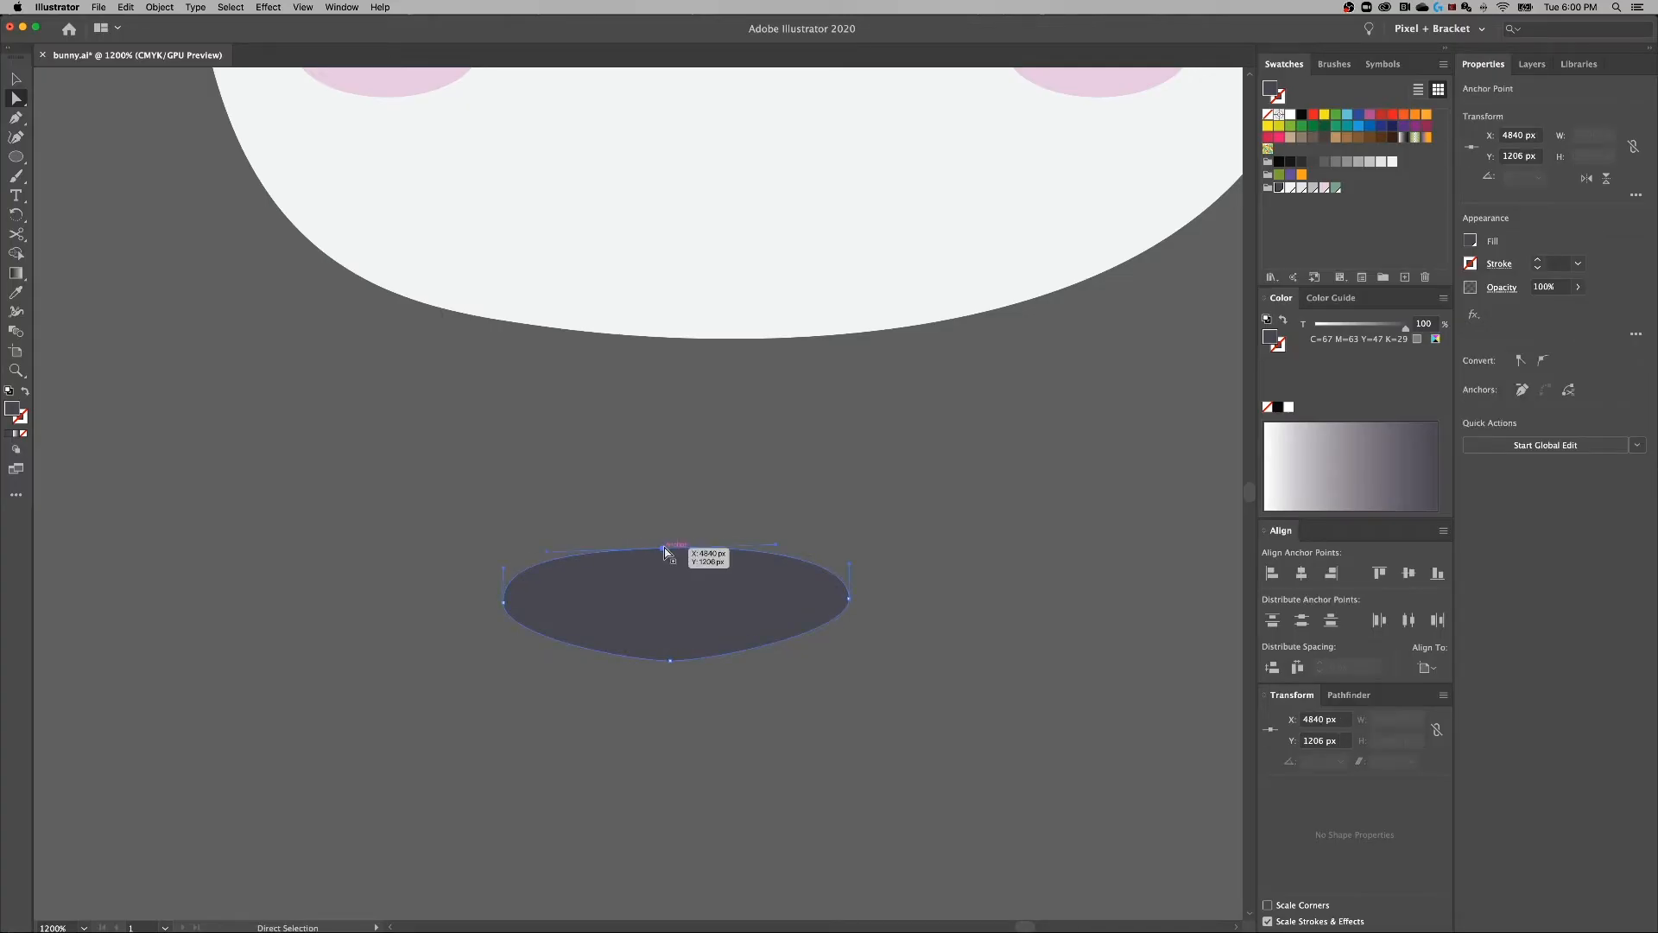
drag(665, 561, 669, 568)
Move the right anchor slightly inward and the bottom anchor down to form a rounded triangular nose.
drag(779, 557, 837, 599)
drag(674, 663, 666, 688)
click(796, 710)
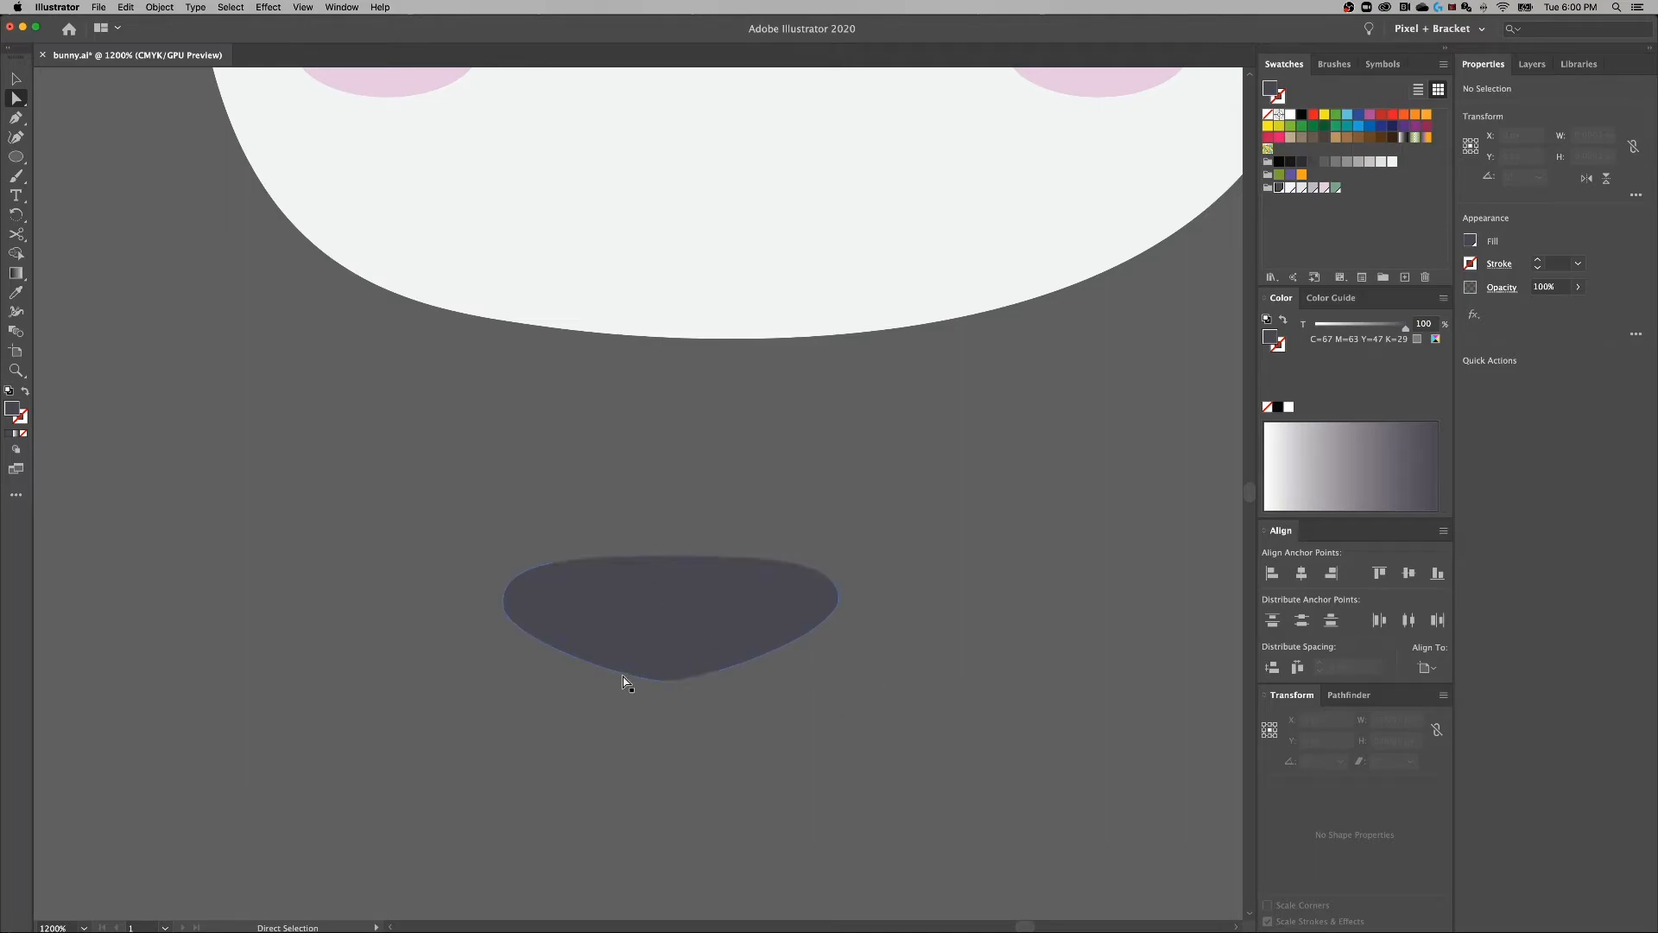
Draw a mouth curve about 26 by 41 px from the nose's center down and rightward, using a dark slate stroke without fill.
scroll(864, 734, down, 2)
scroll(863, 735, right, 2)
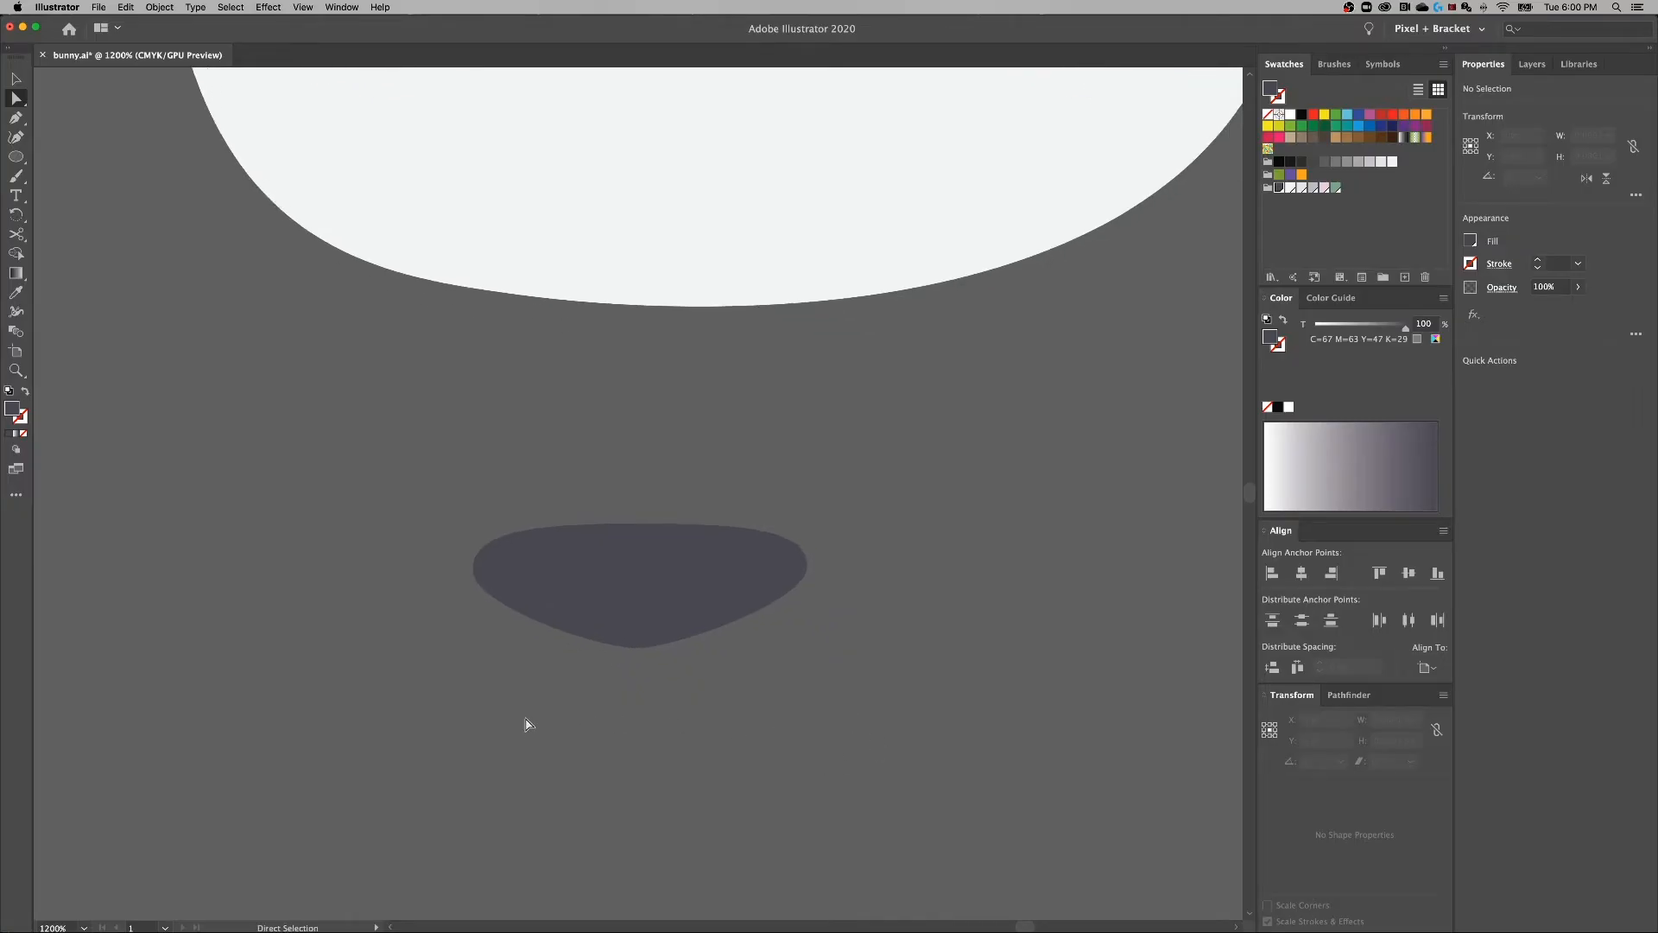
key(p)
drag(685, 729, 658, 696)
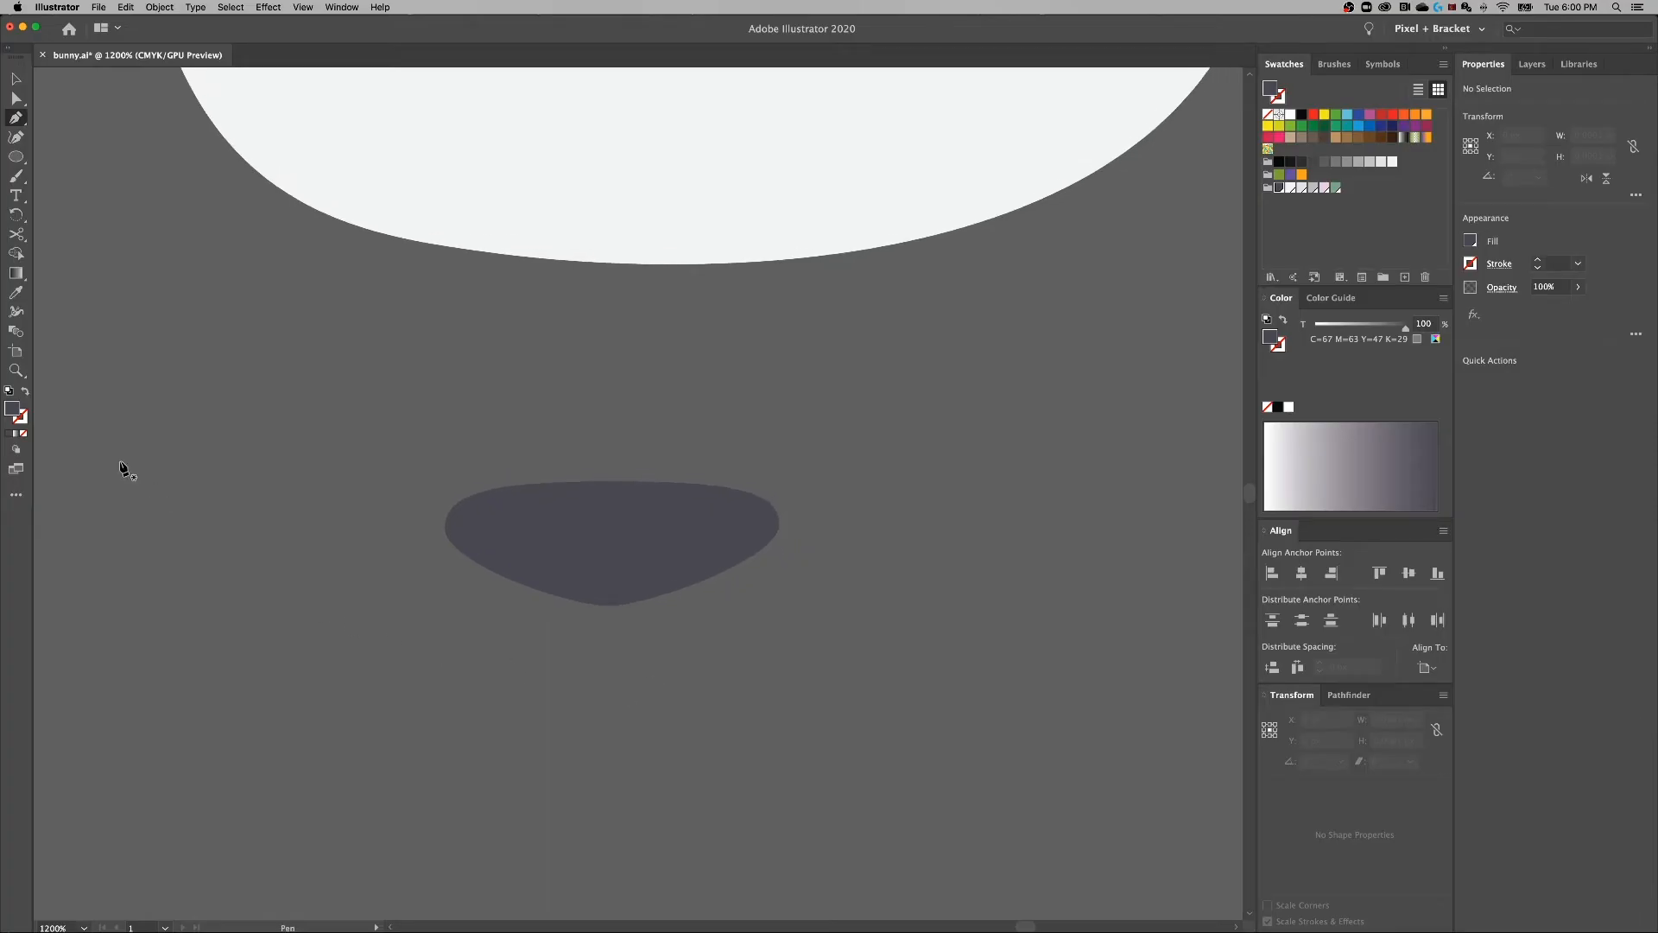
click(26, 393)
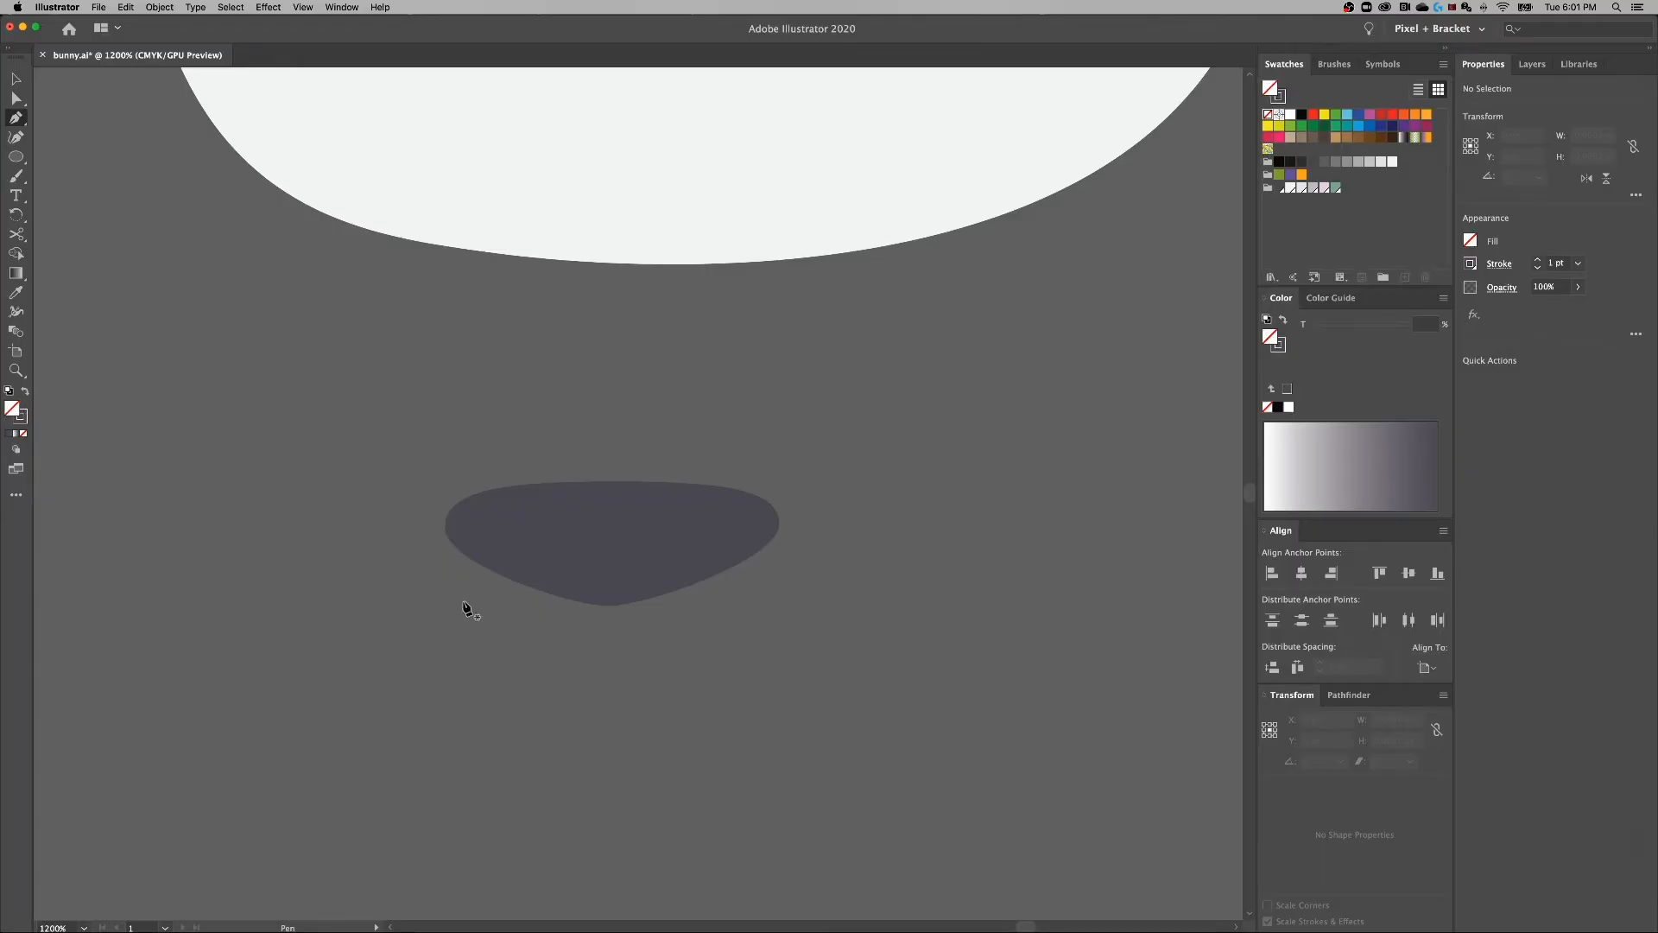
click(611, 542)
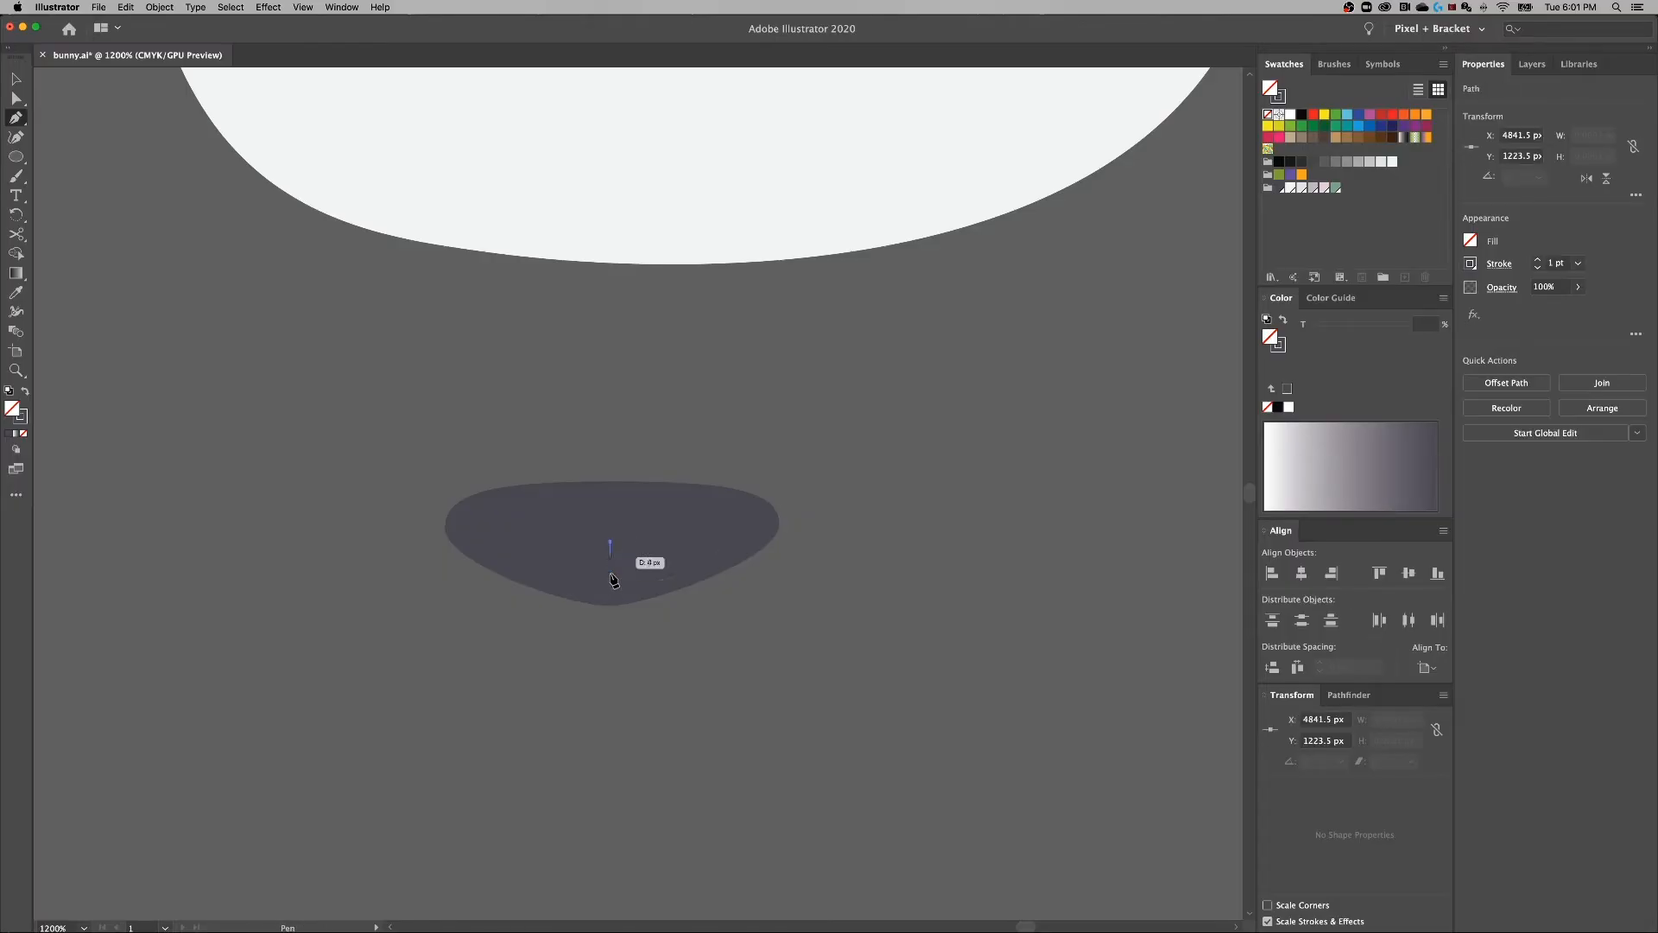
click(715, 722)
drag(716, 721, 834, 701)
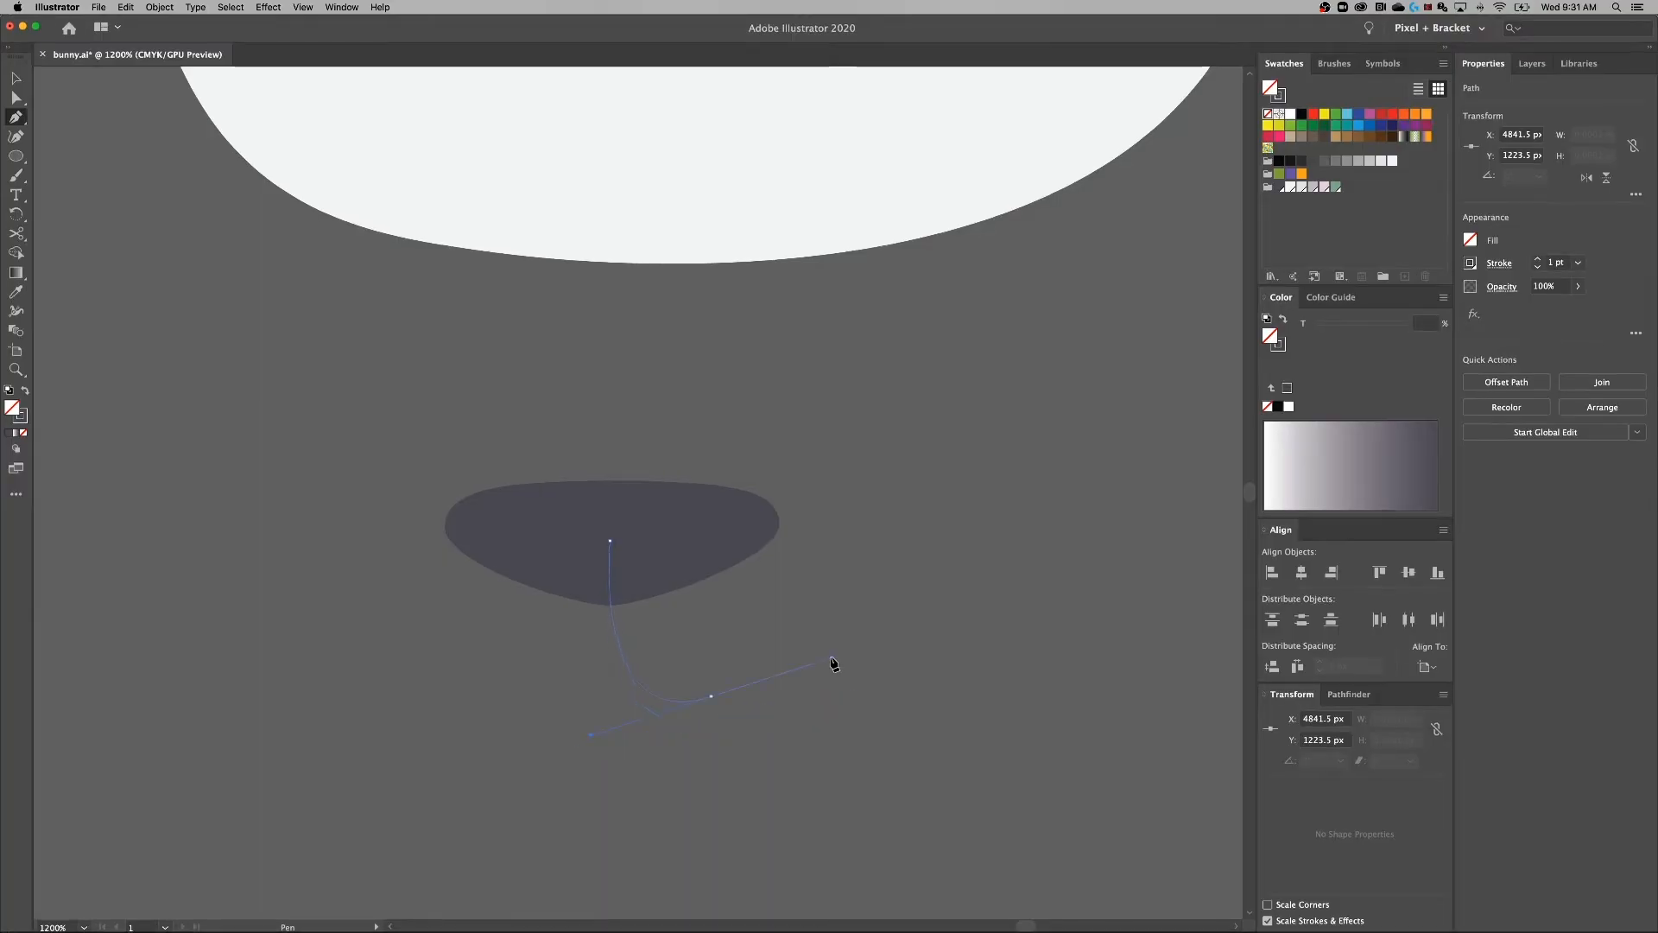
drag(833, 664, 832, 659)
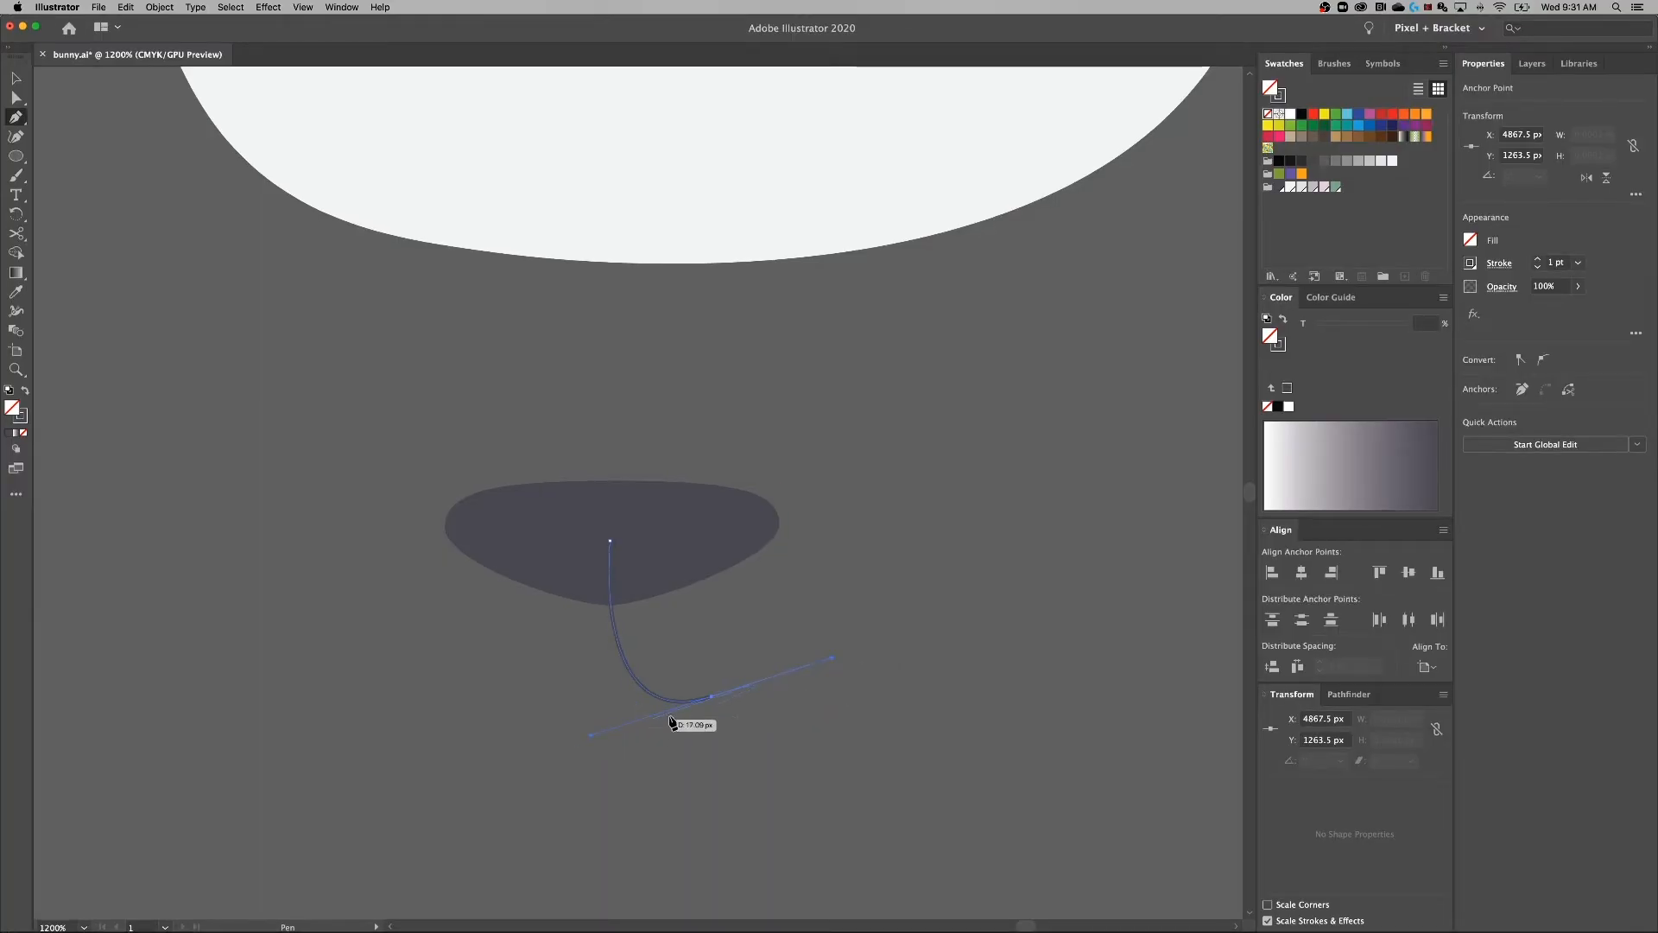
Try a 10 pt stroke weight on the mouth curve and settle on 5 pt.
key(v)
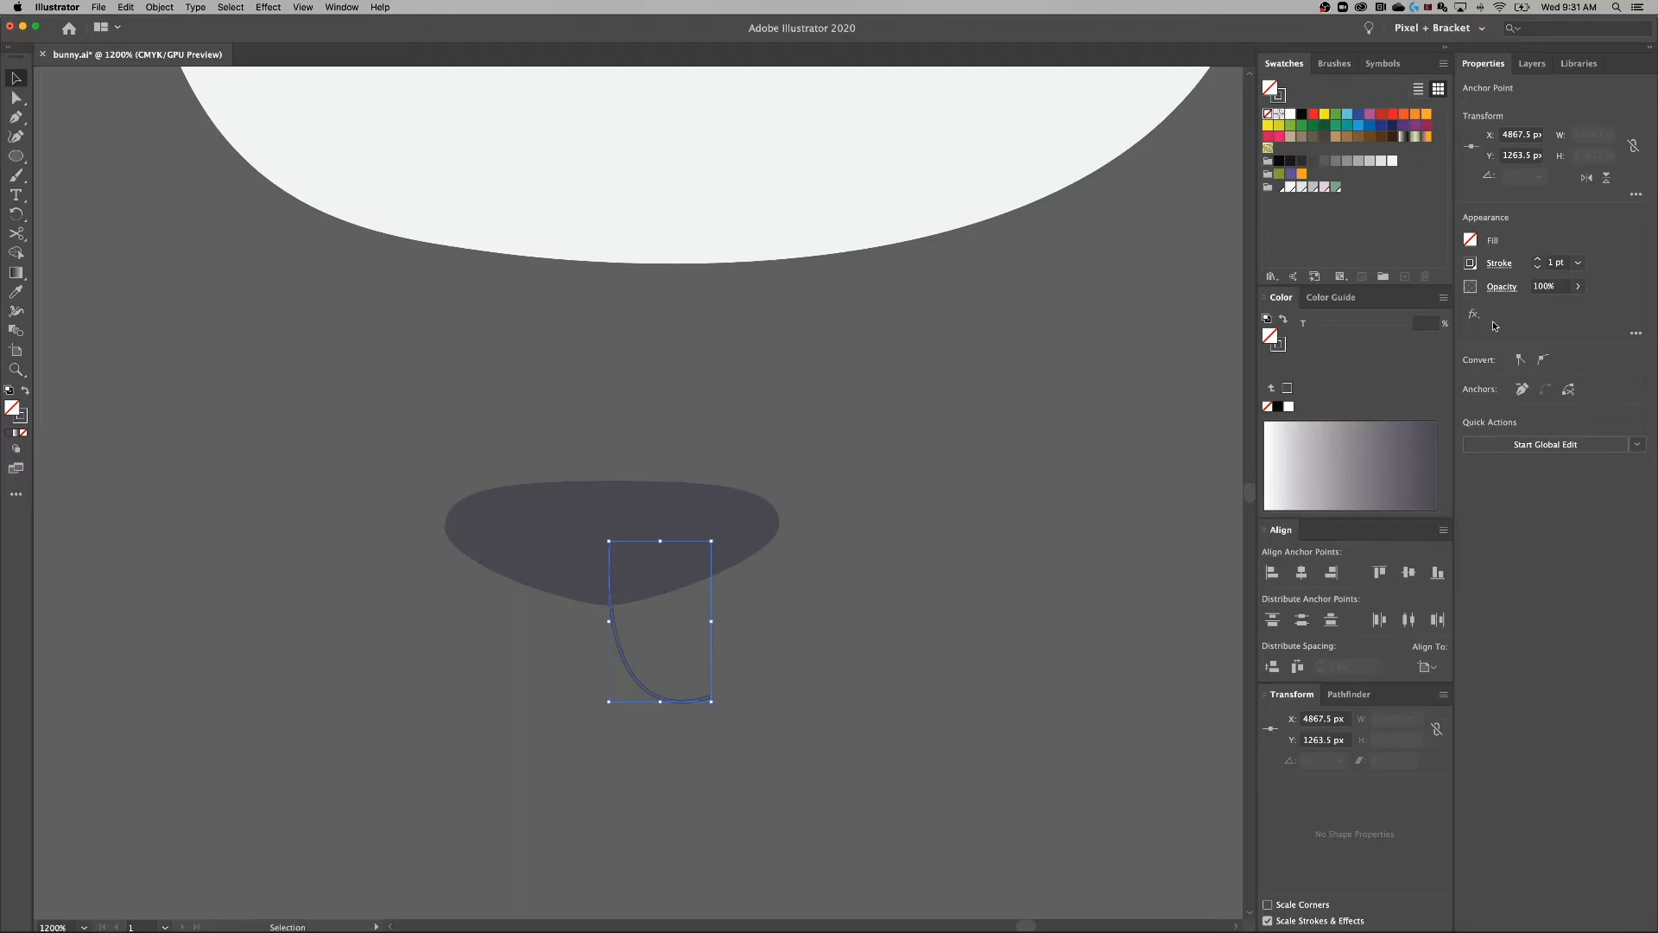
click(1561, 261)
key(Return)
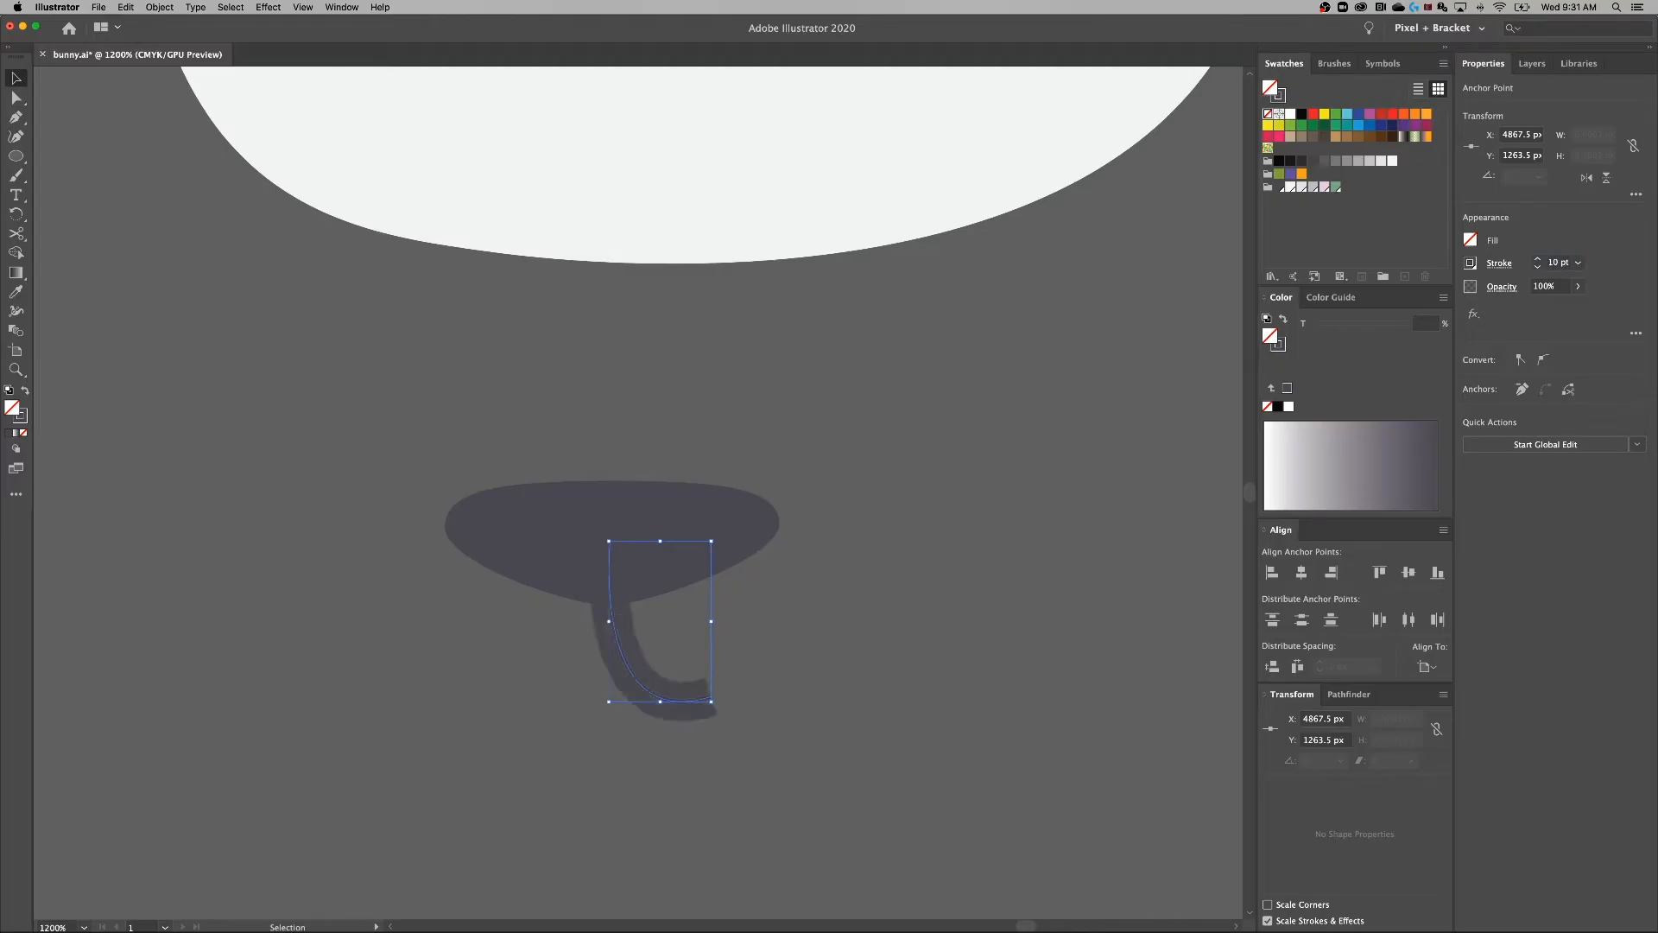
click(1563, 263)
text(5)
key(Return)
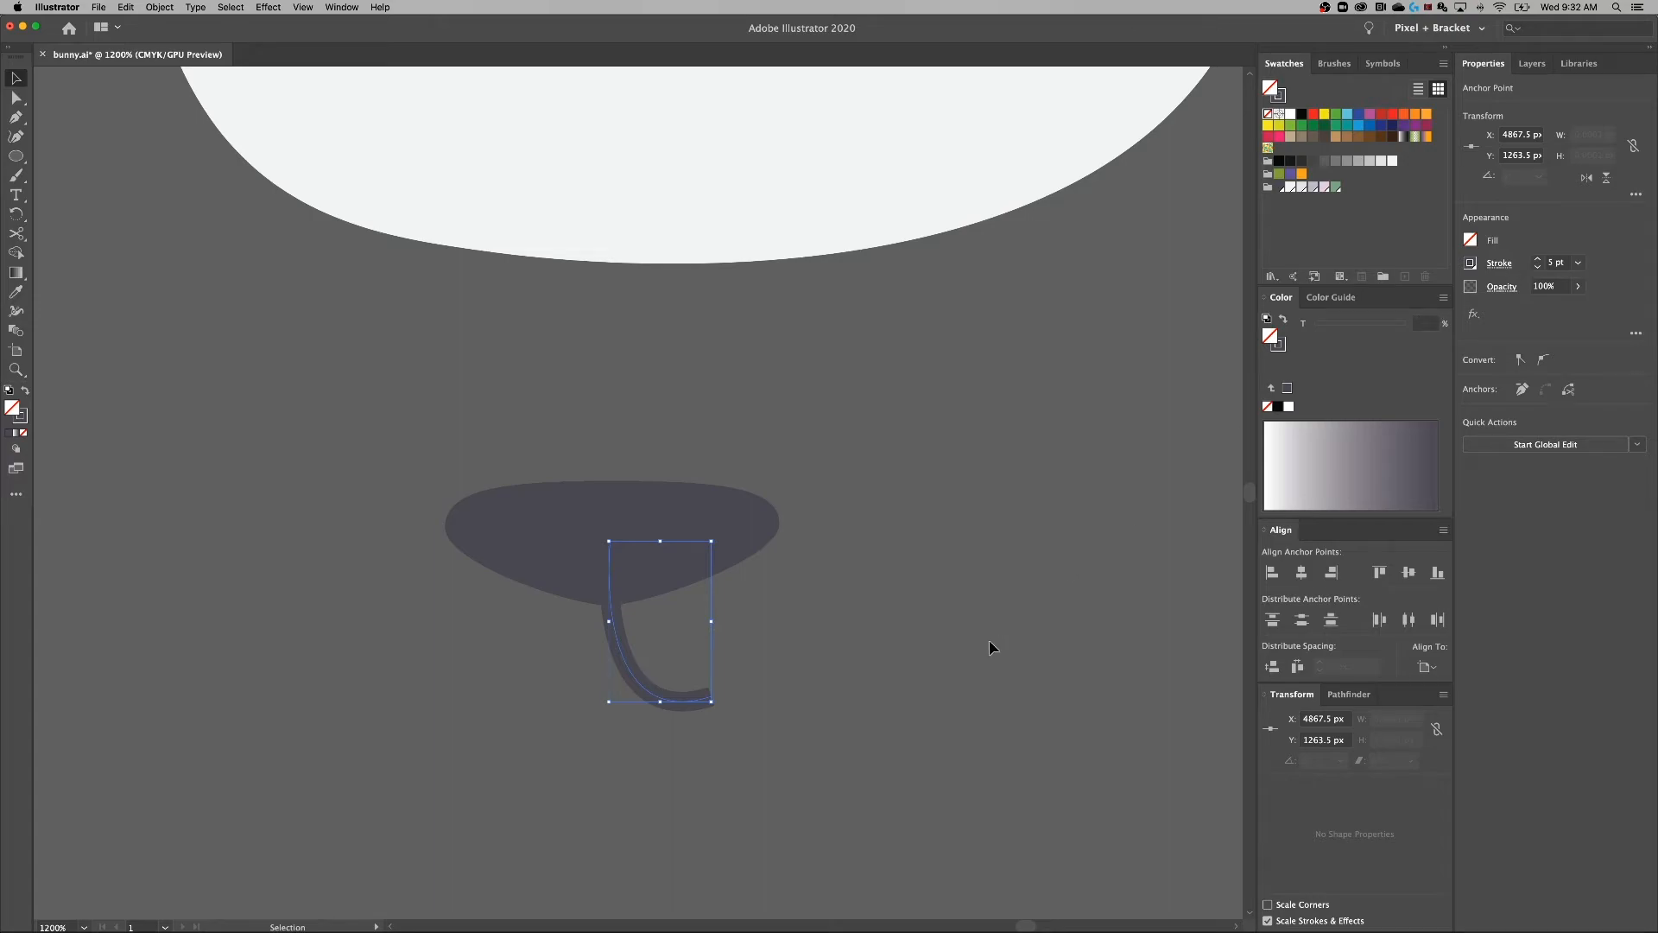
click(850, 637)
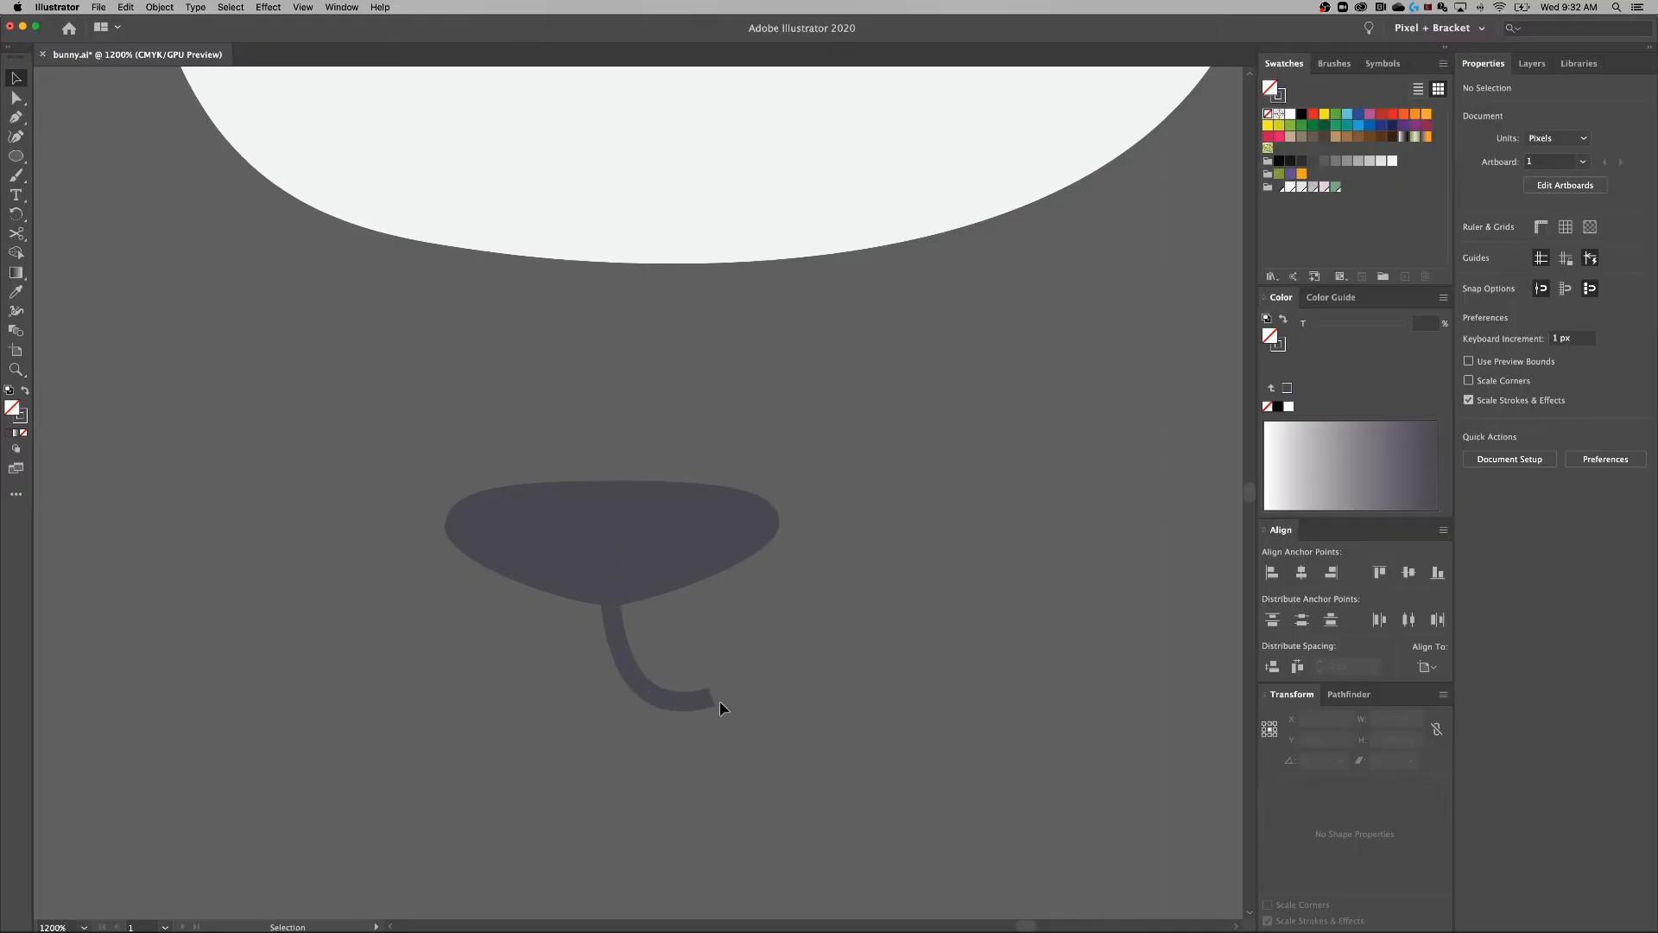
Give the mouth curve's stroke a round cap.
click(685, 679)
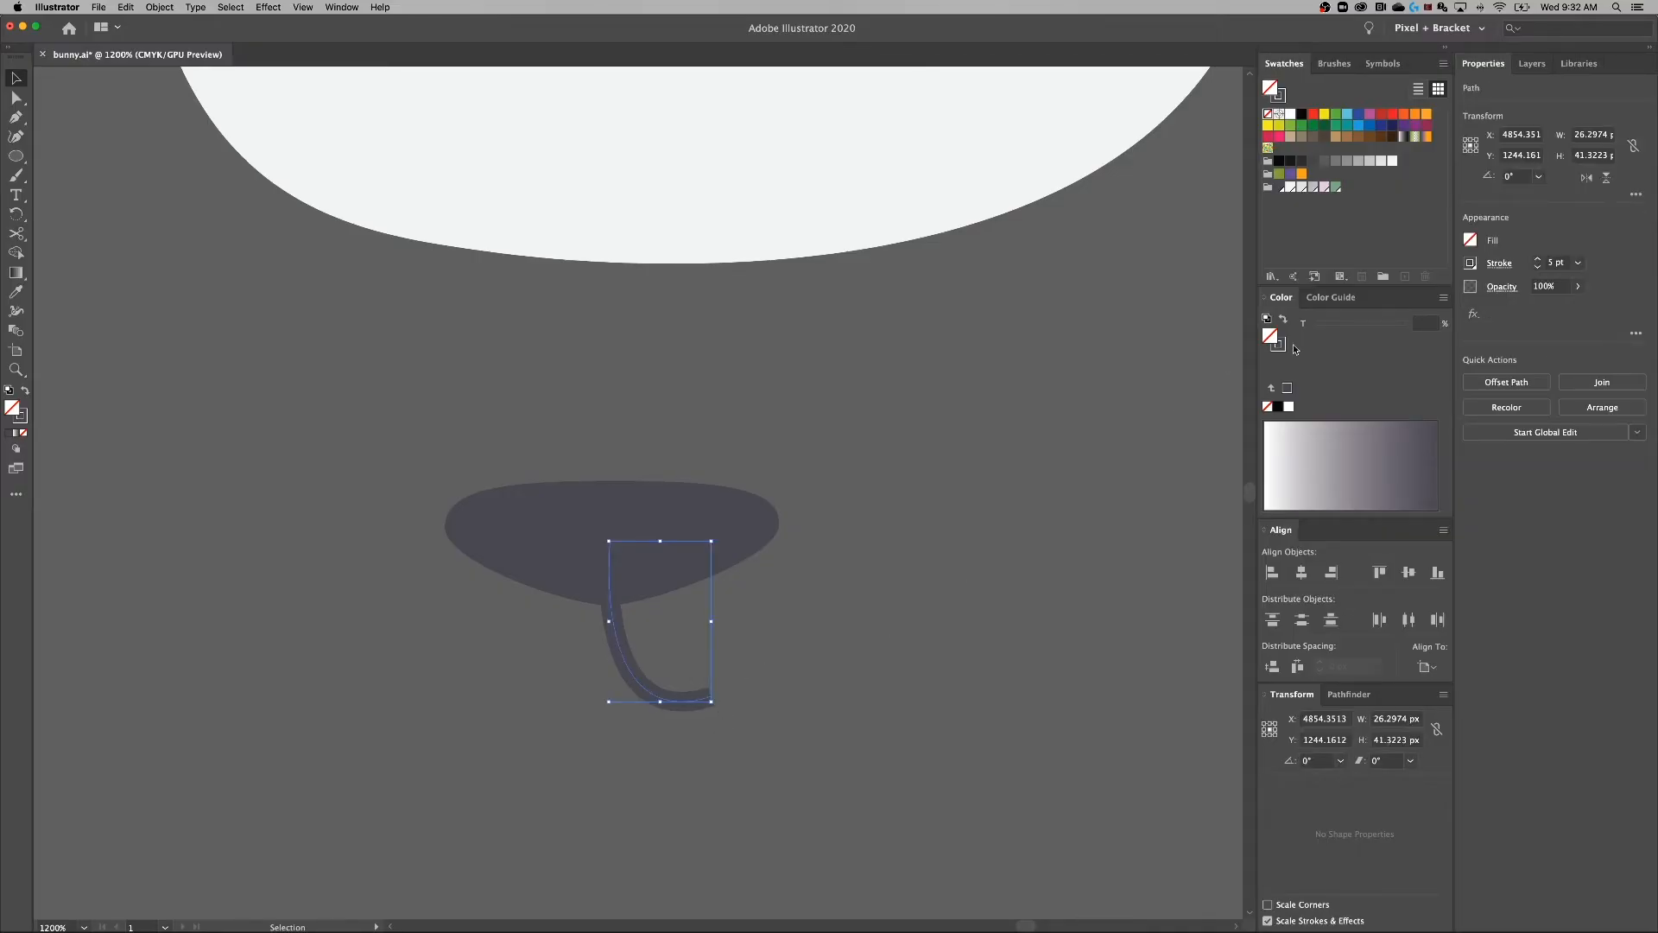
click(1492, 271)
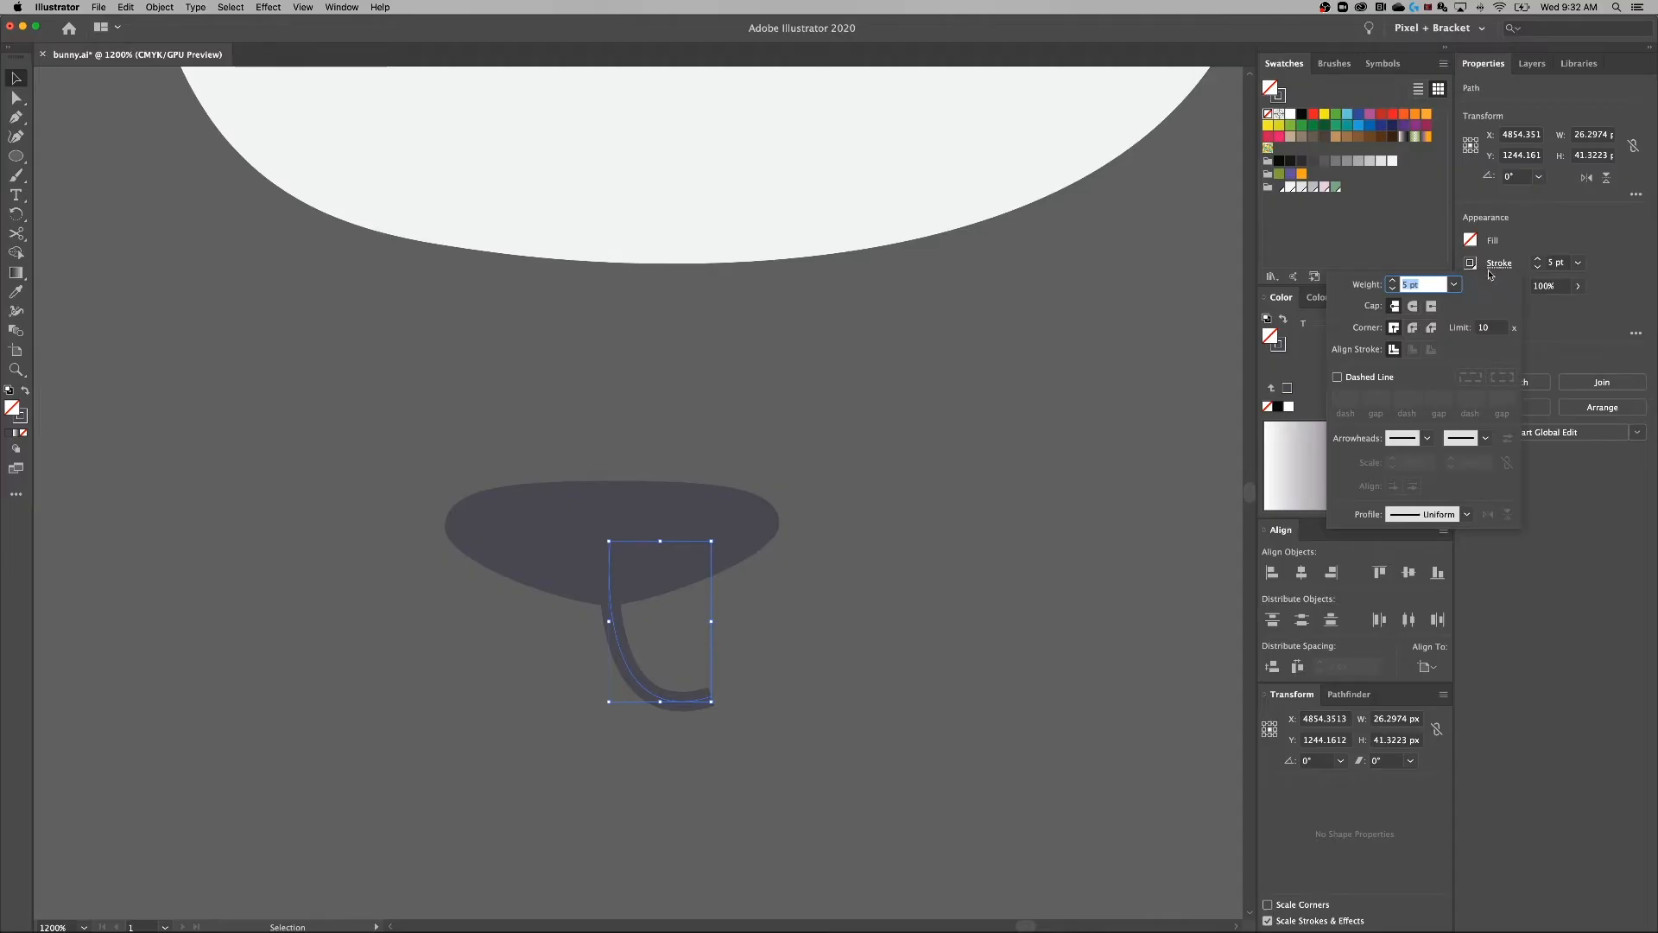
click(1413, 307)
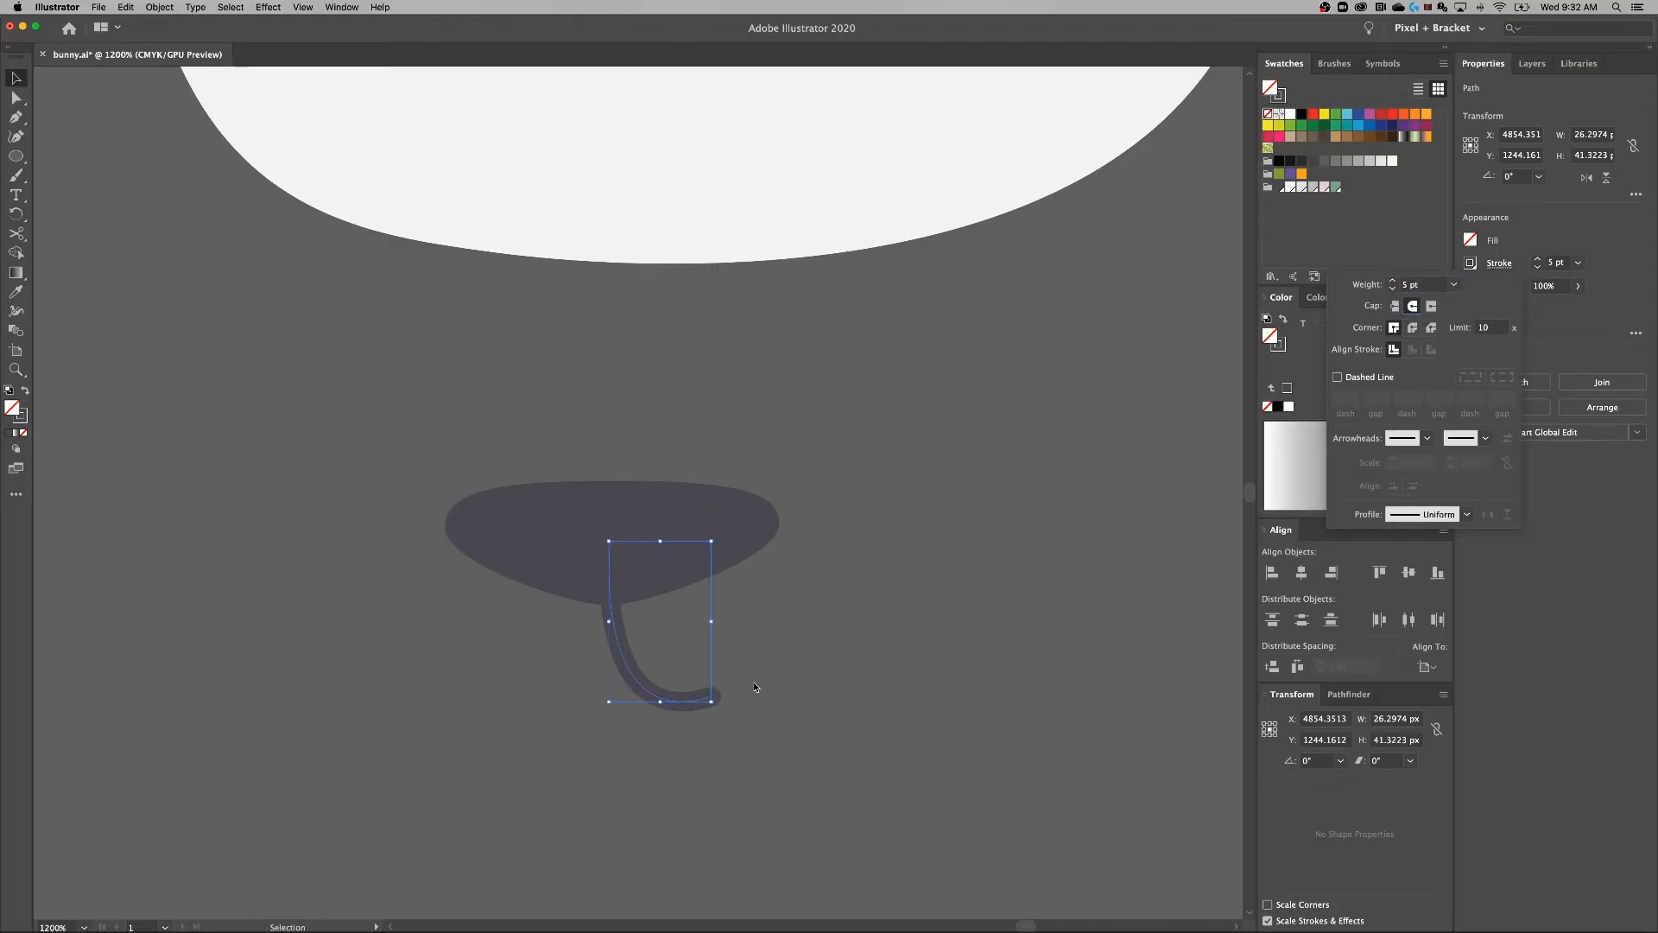
click(832, 671)
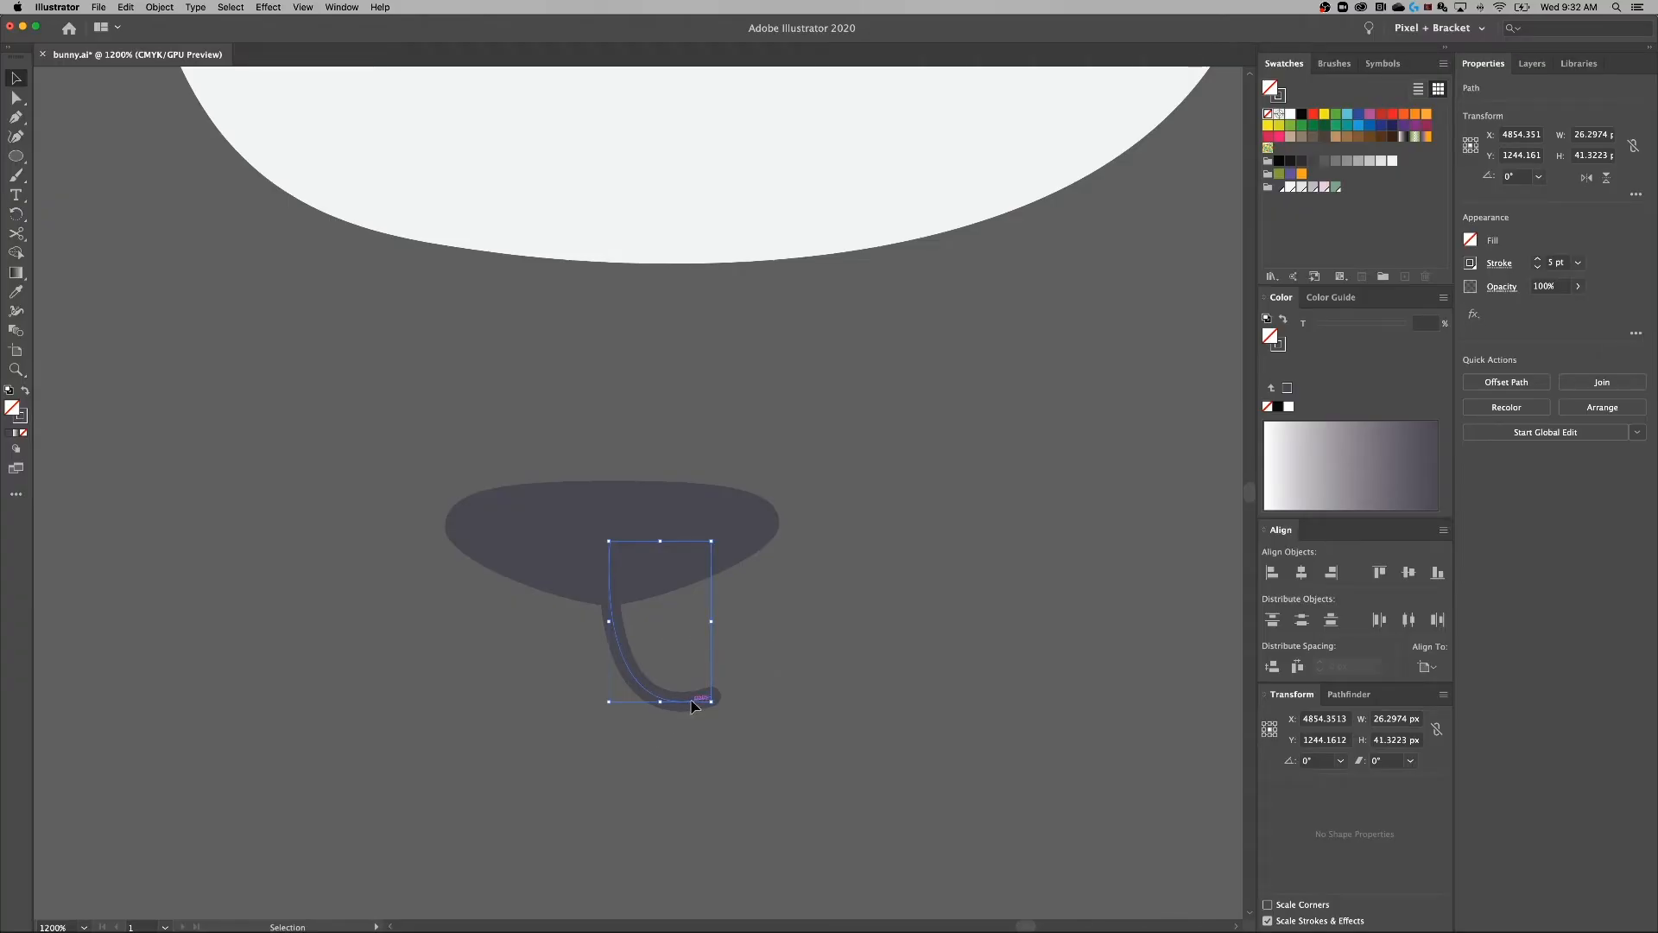
Duplicate the mouth curve to the left, flip the copy horizontally, and join it to the original beneath the nose.
drag(692, 705, 563, 706)
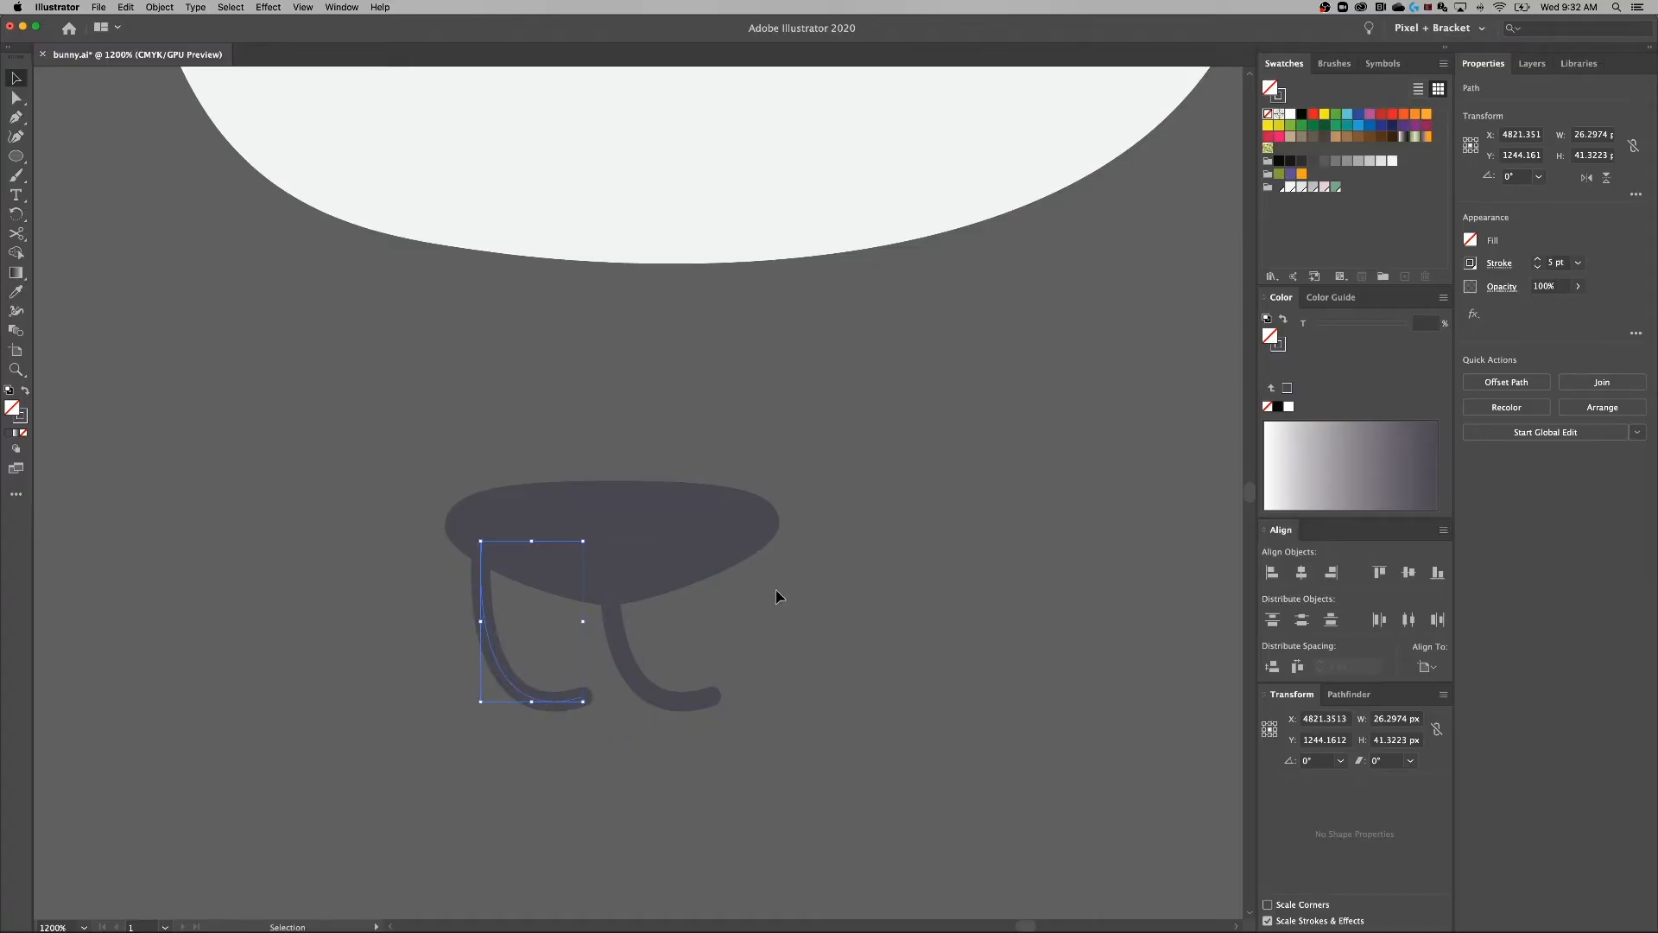
click(1589, 178)
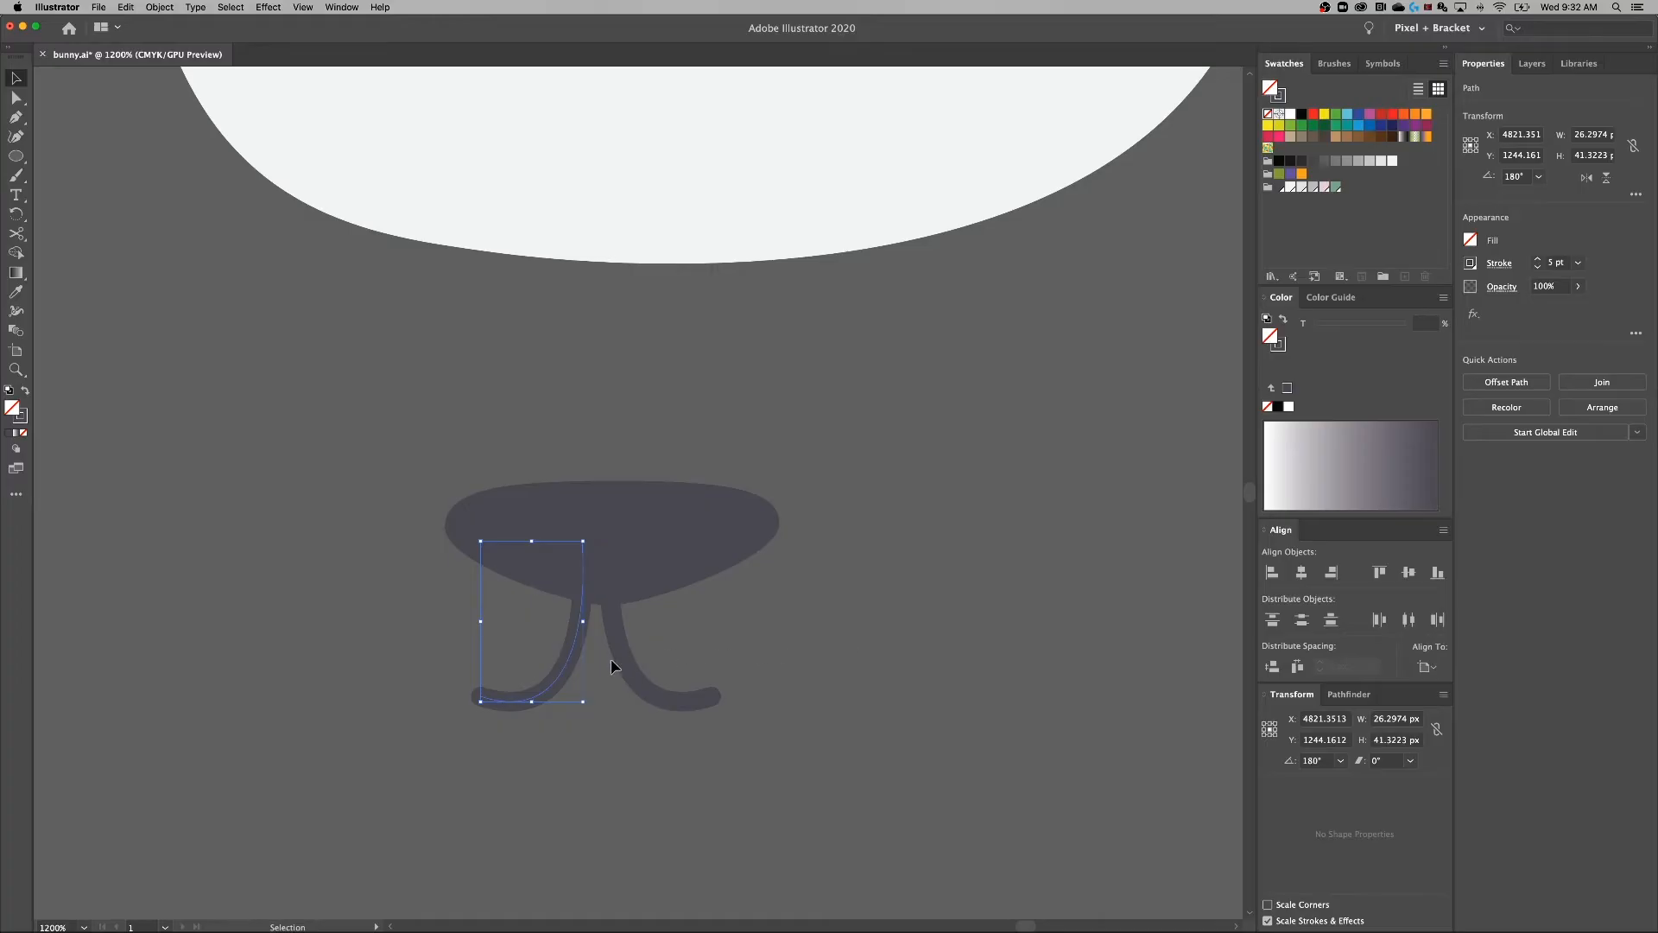
drag(574, 666, 599, 661)
click(696, 637)
scroll(777, 668, down, 1)
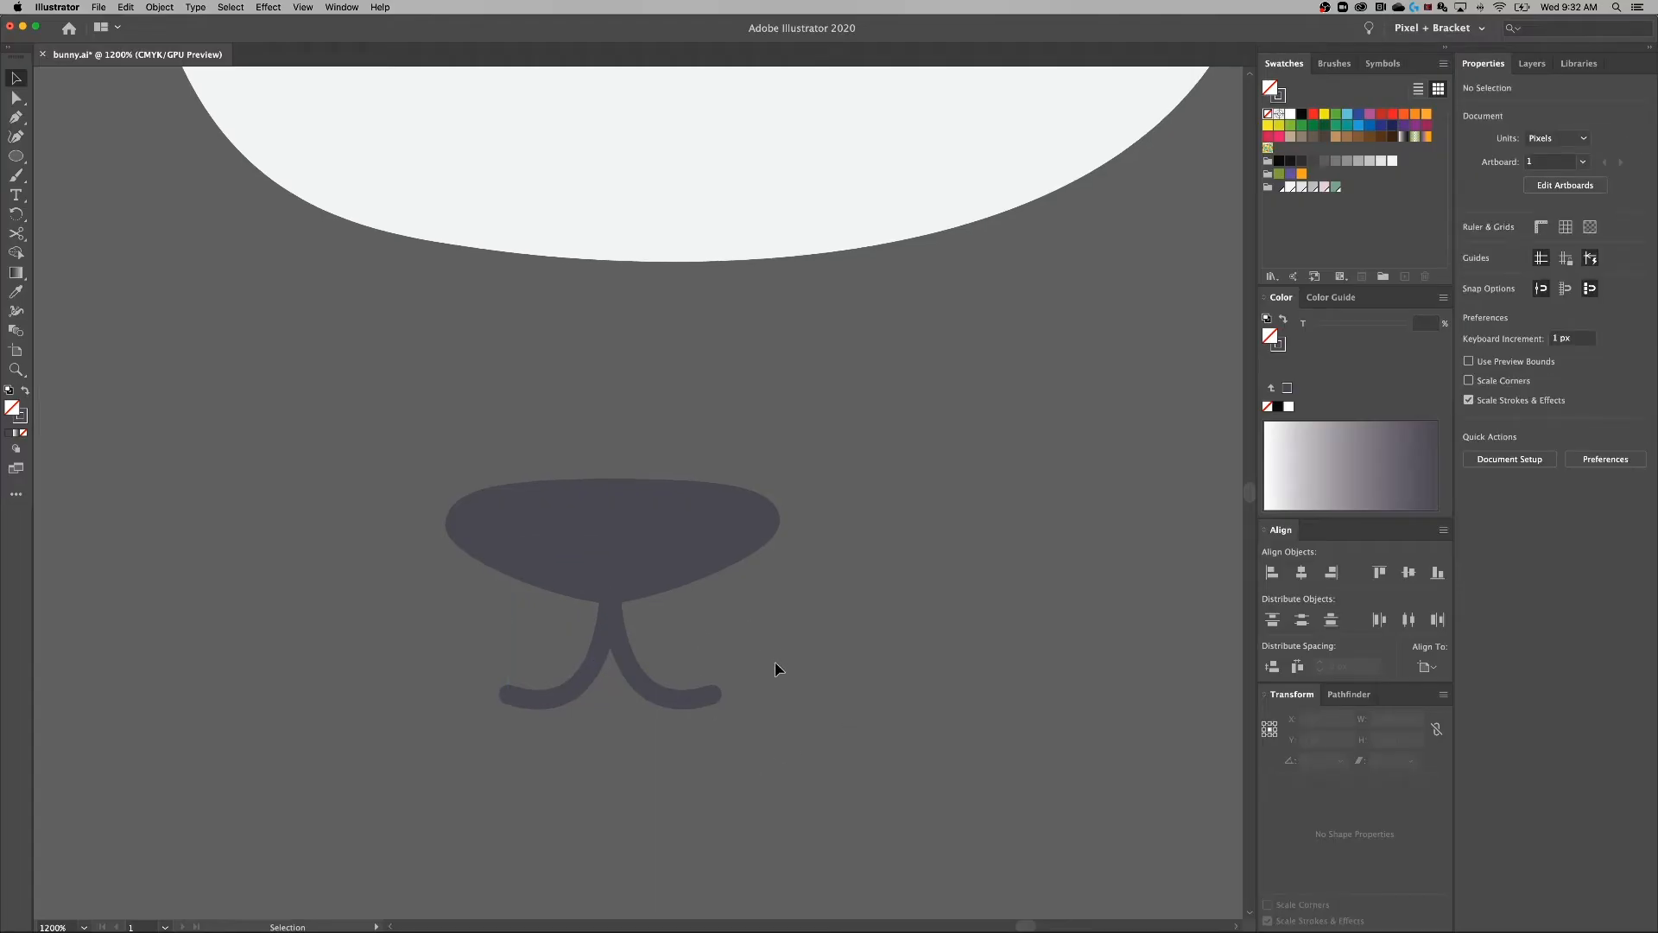
Raise the lower end anchors of both mouth curves together, shortening the mouth to about 34.5 px high.
key(a)
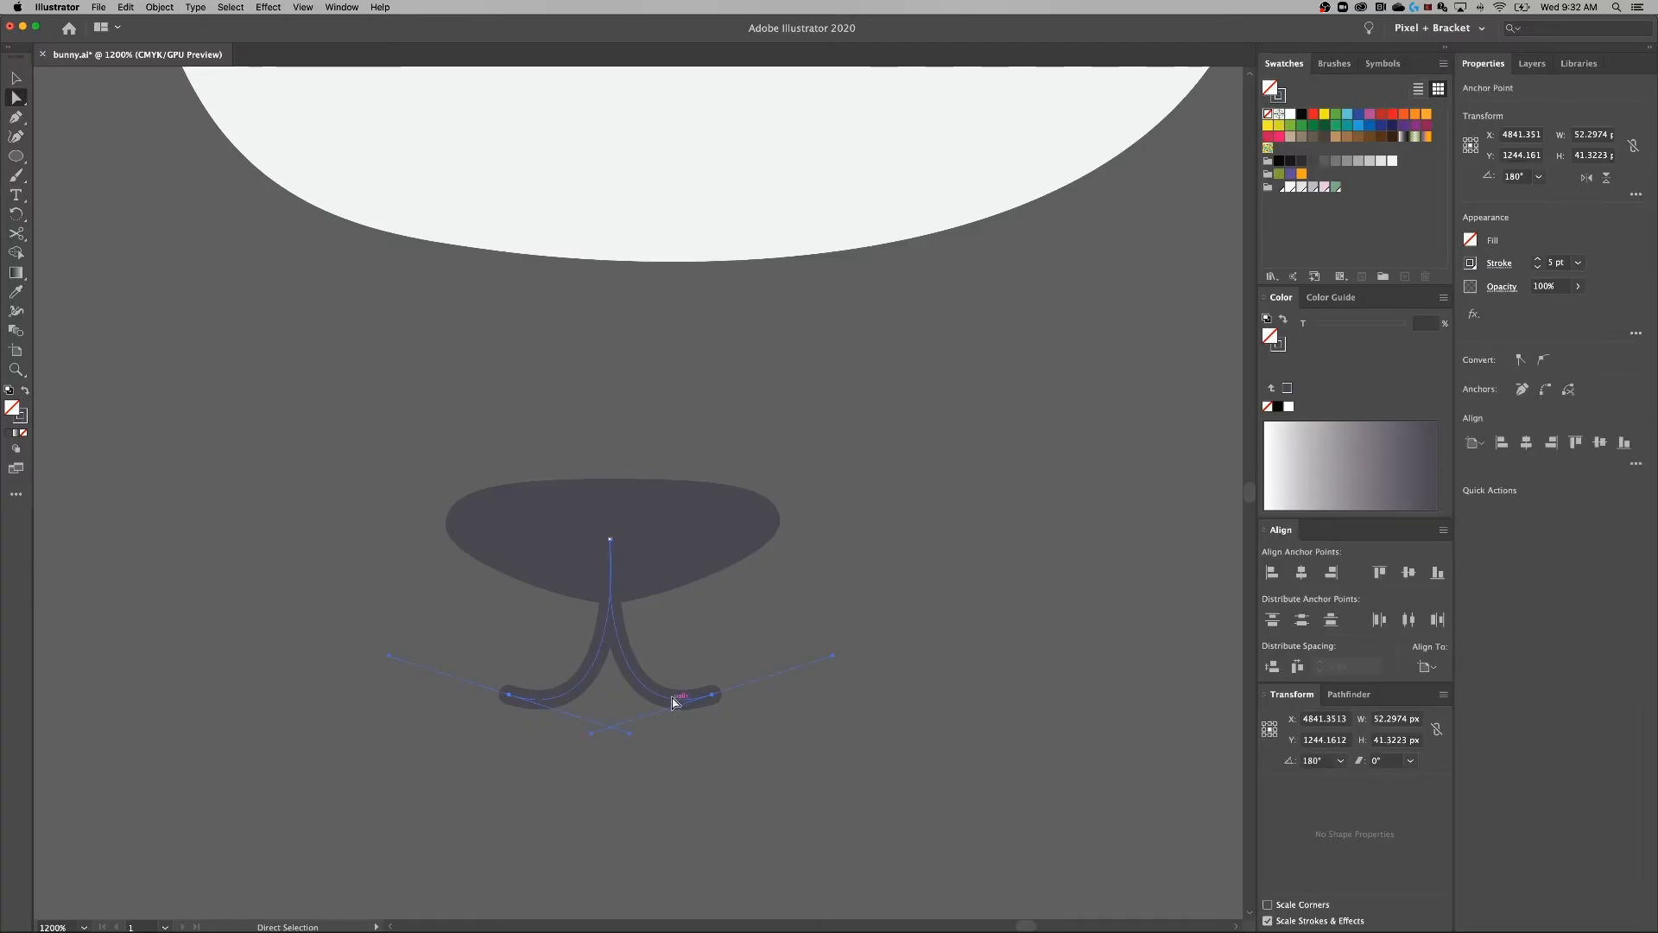
drag(673, 703, 673, 675)
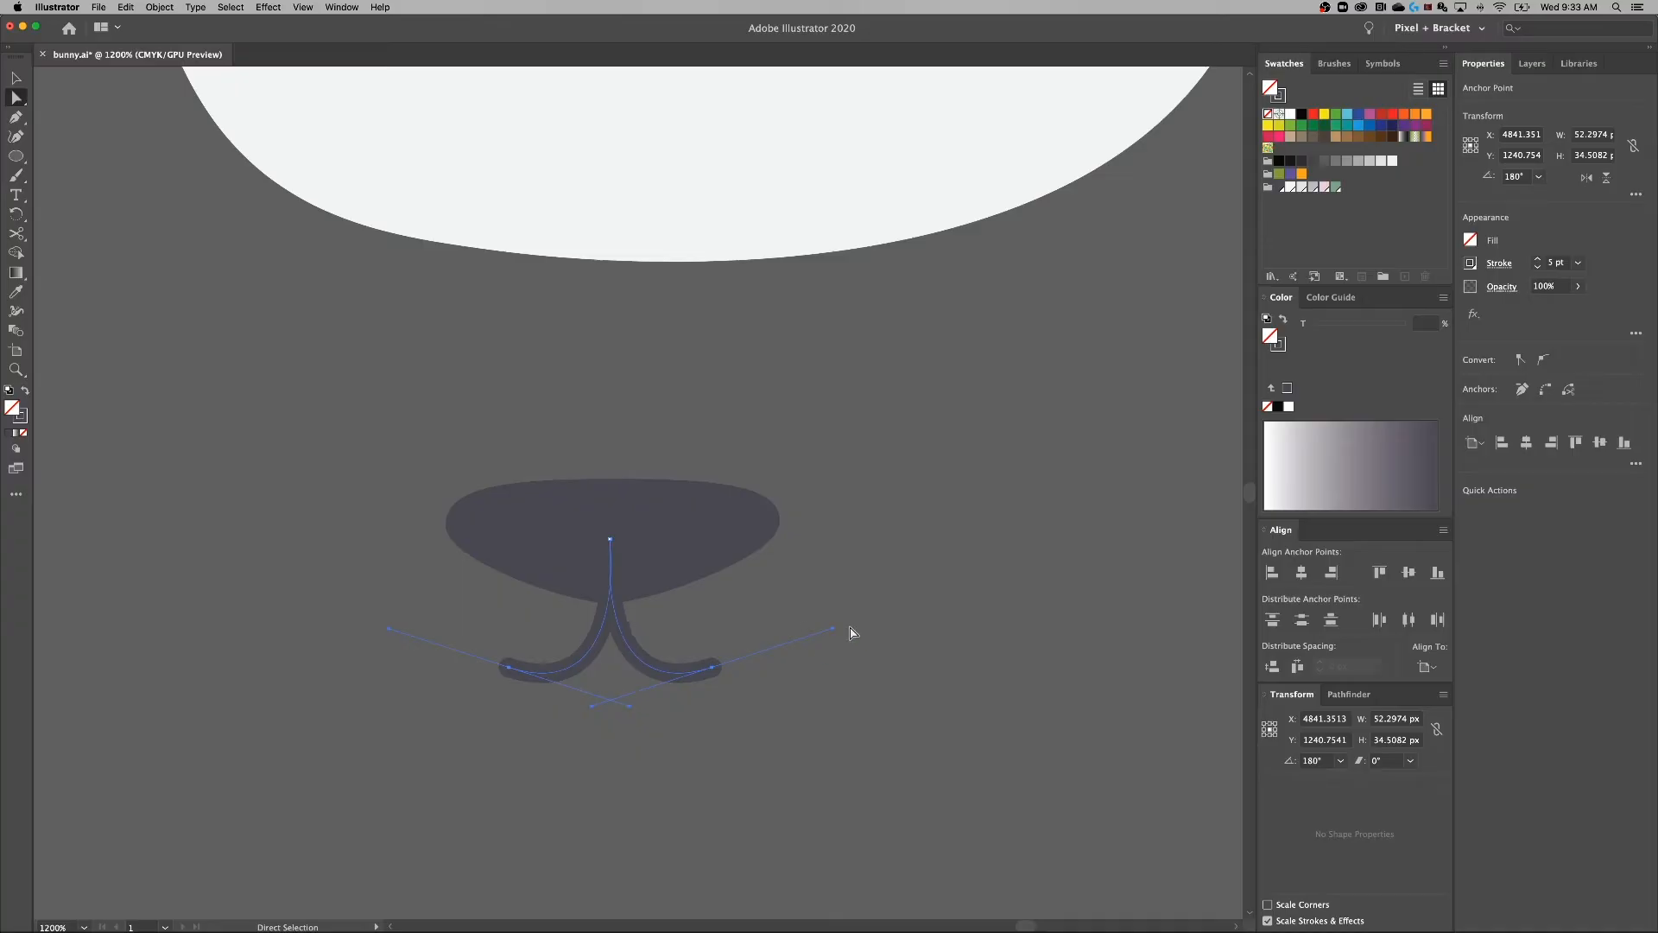
click(885, 605)
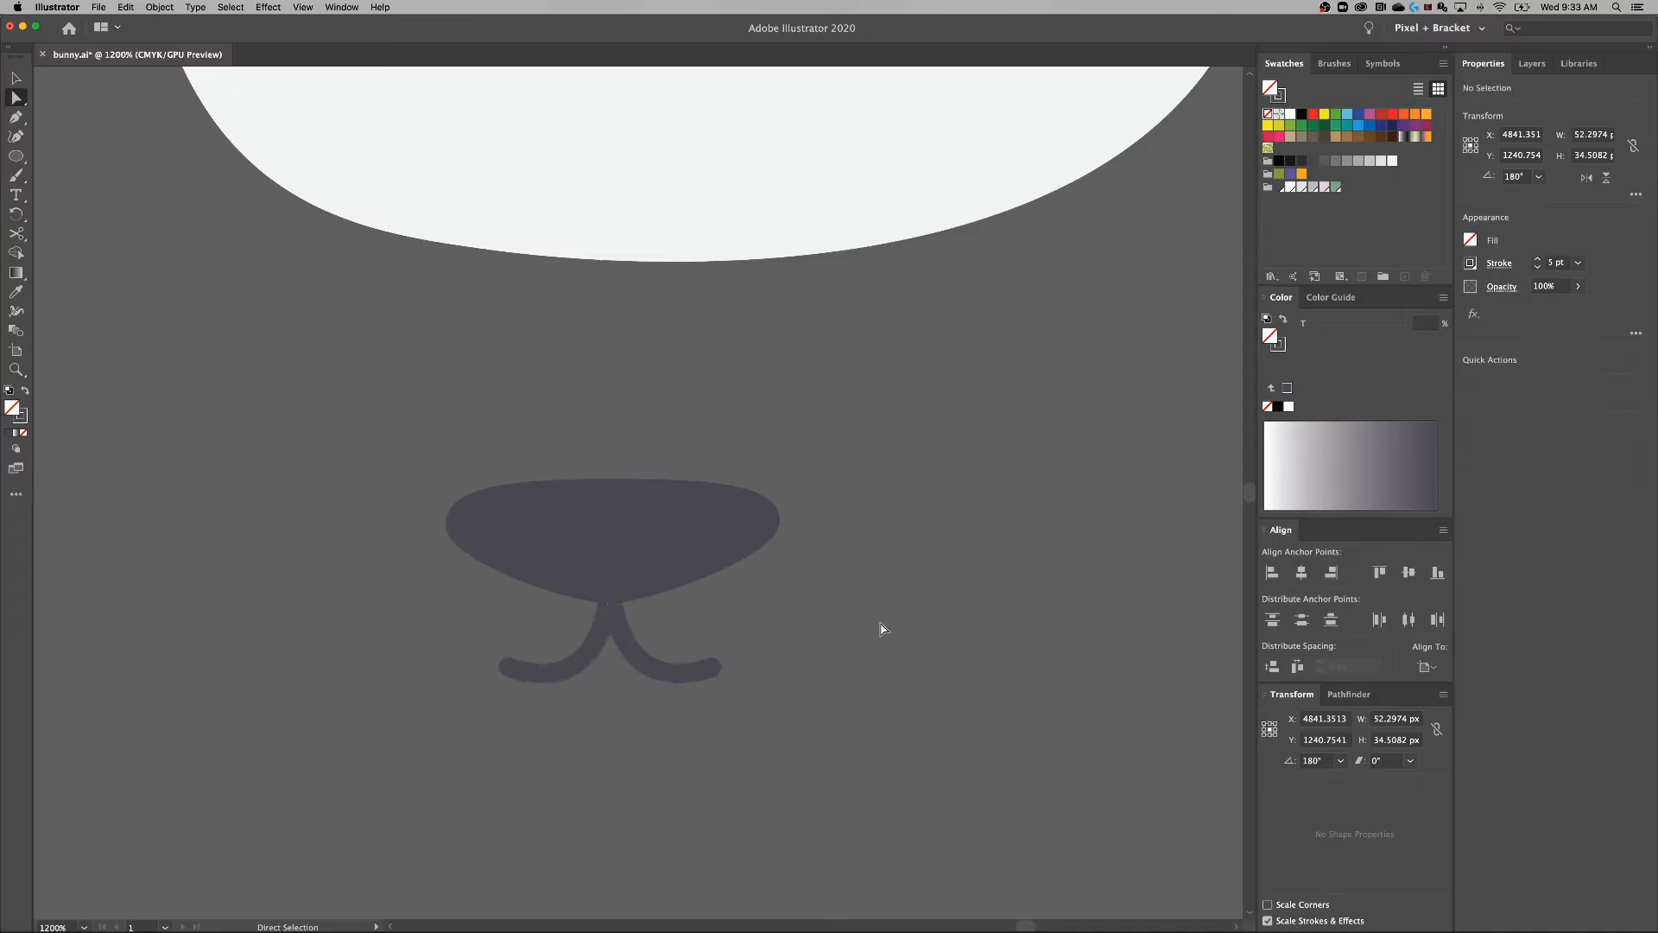
Move the nose and mouth together up onto the face, centered between the pink cheeks.
key(super+minus)
key(super+minus)
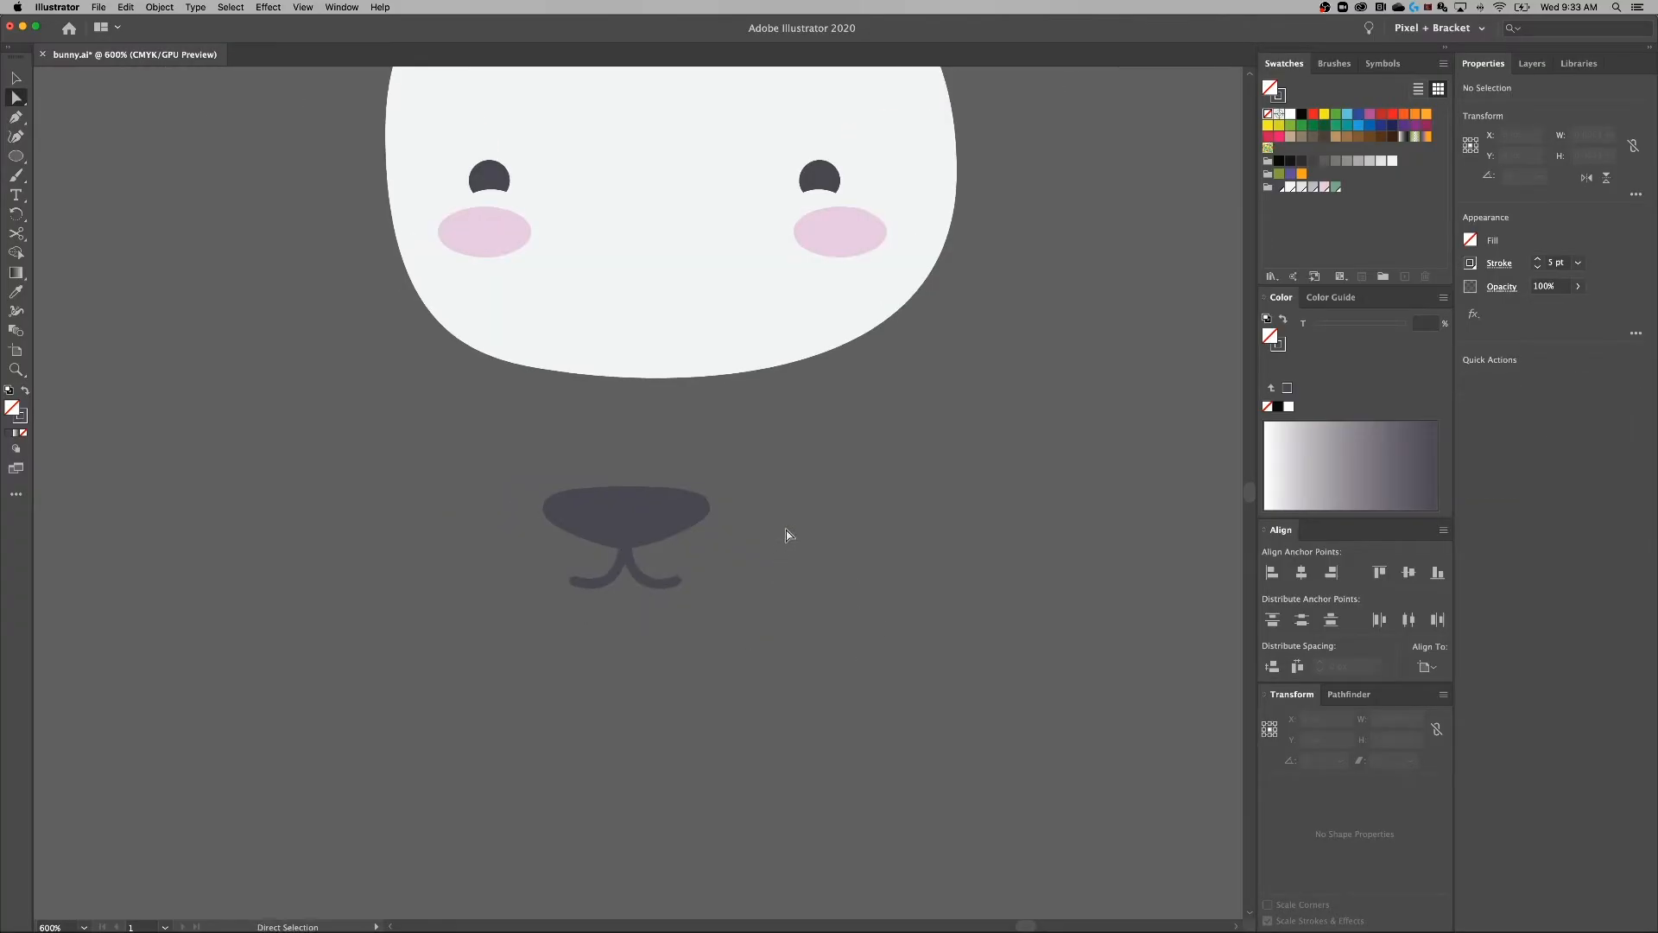
drag(784, 537, 774, 627)
key(v)
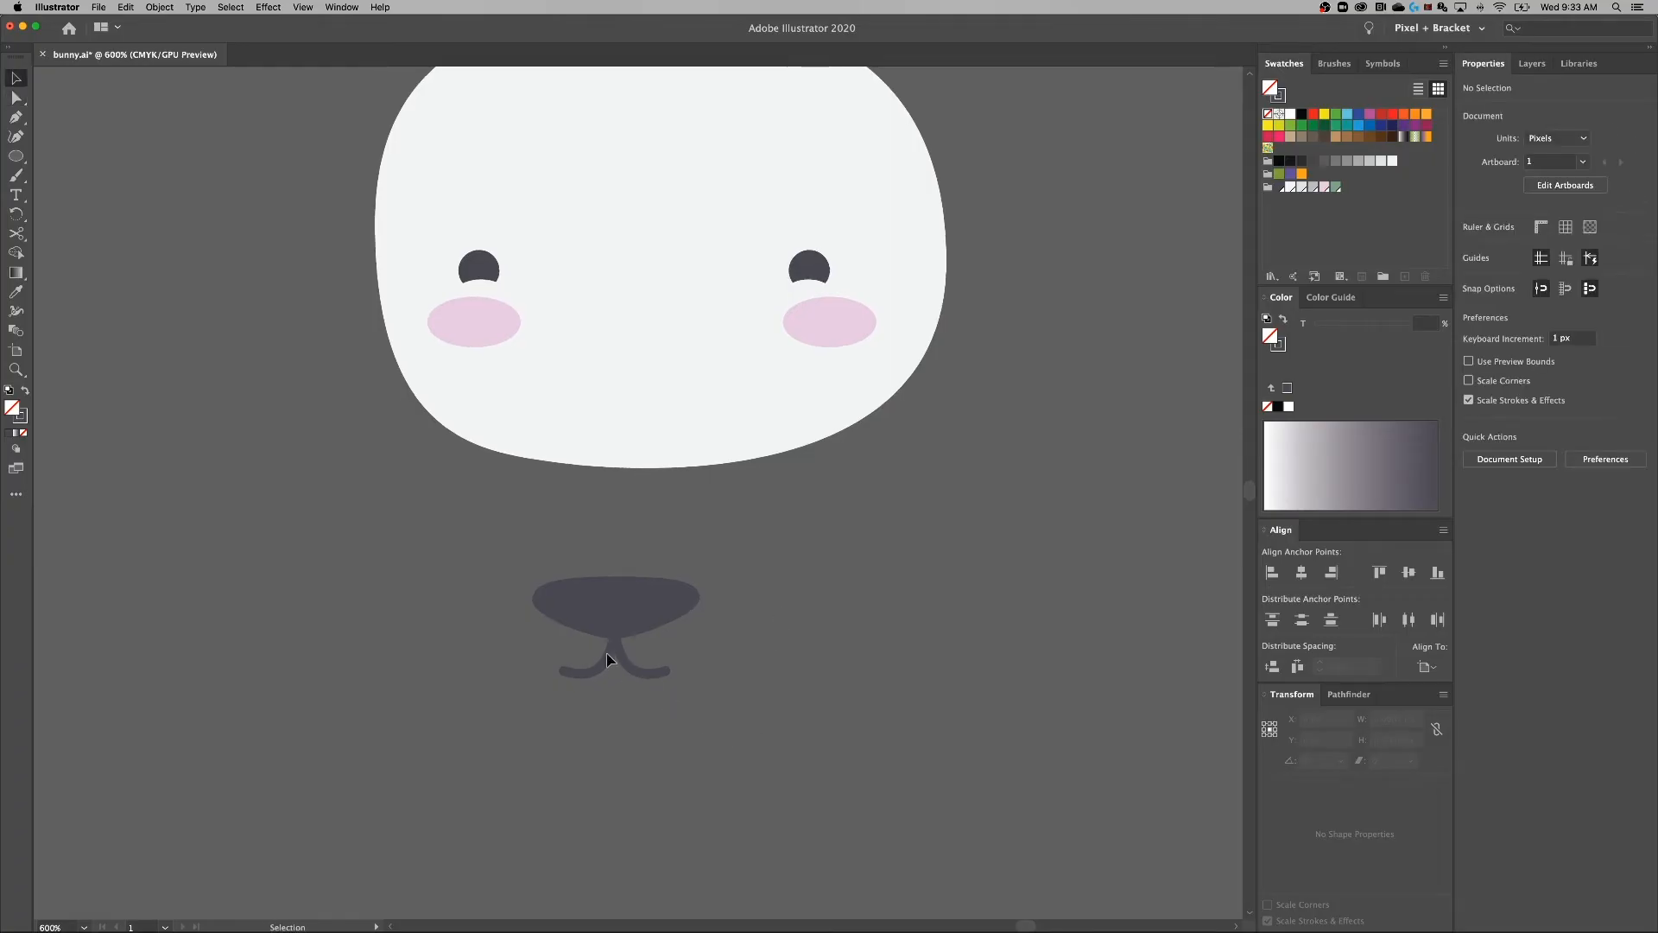
click(539, 582)
drag(656, 604, 690, 326)
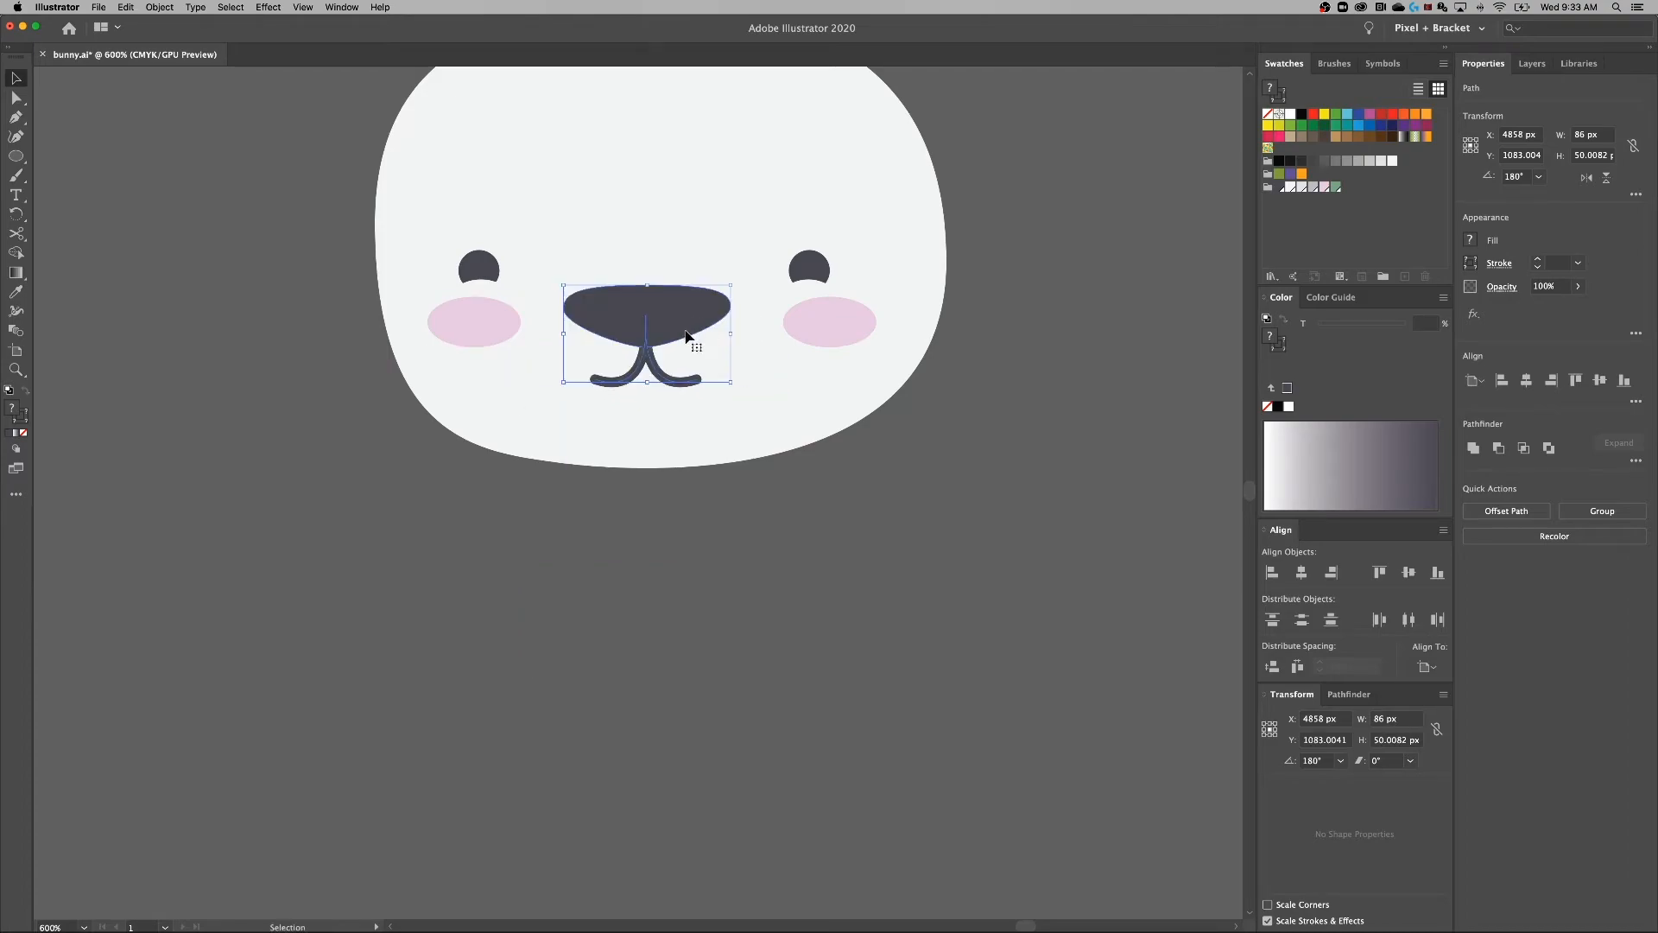
Scale the nose and mouth down to about 54 by 31 px and reposition them midway between the cheeks.
drag(733, 335, 739, 414)
key(space)
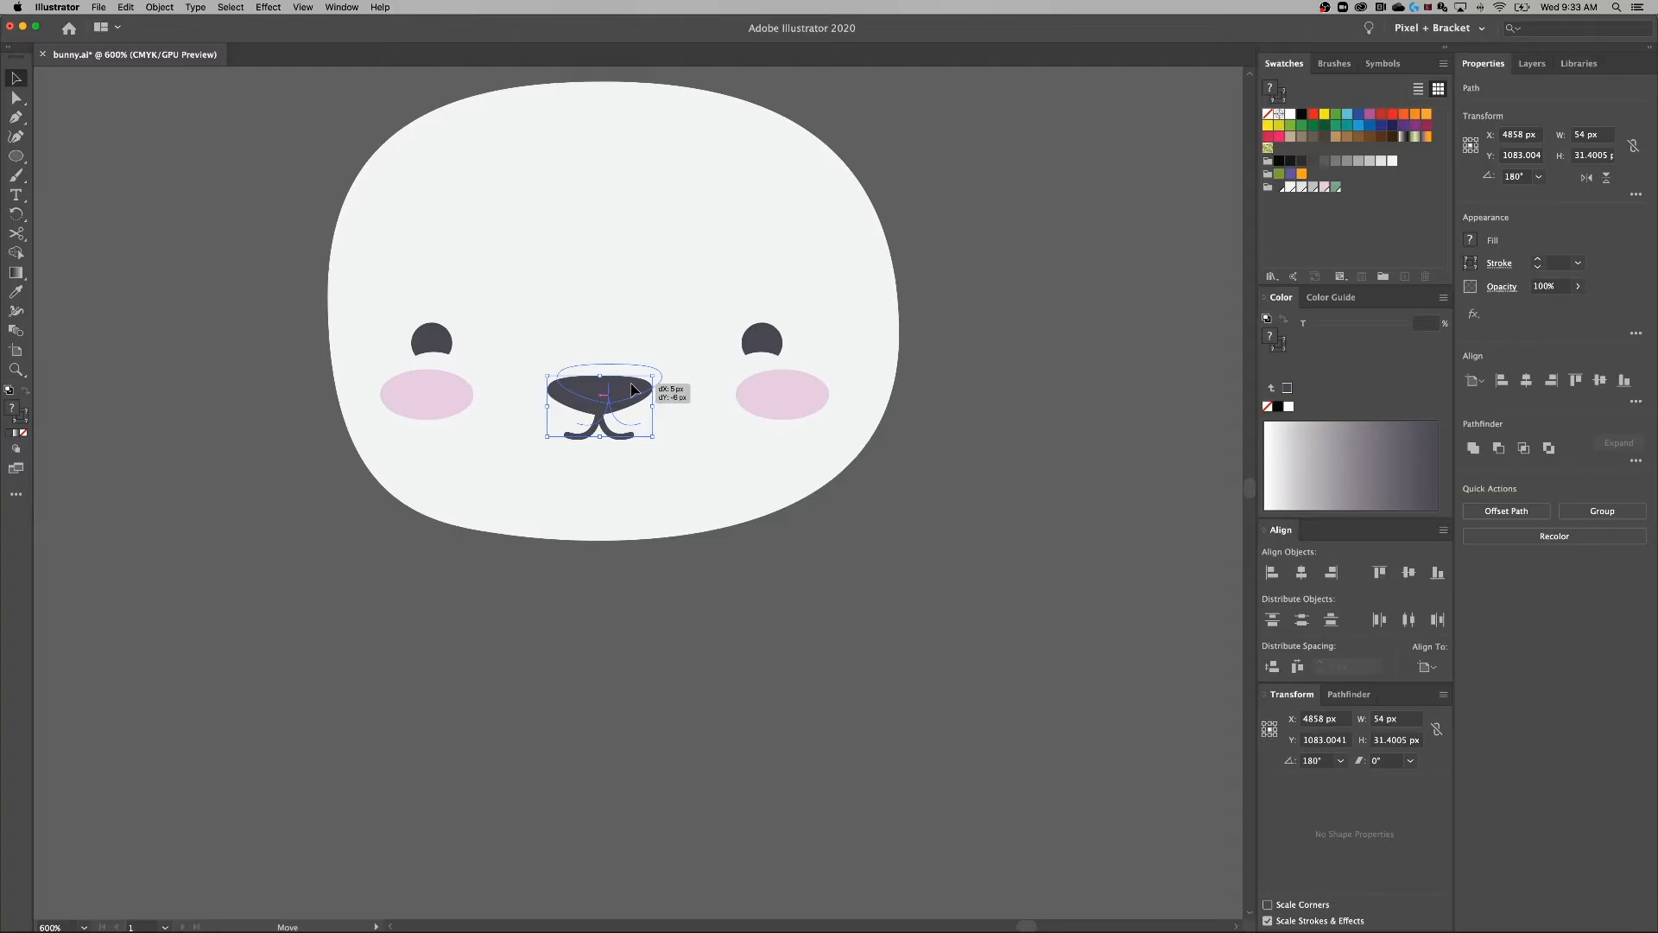
drag(603, 435, 612, 423)
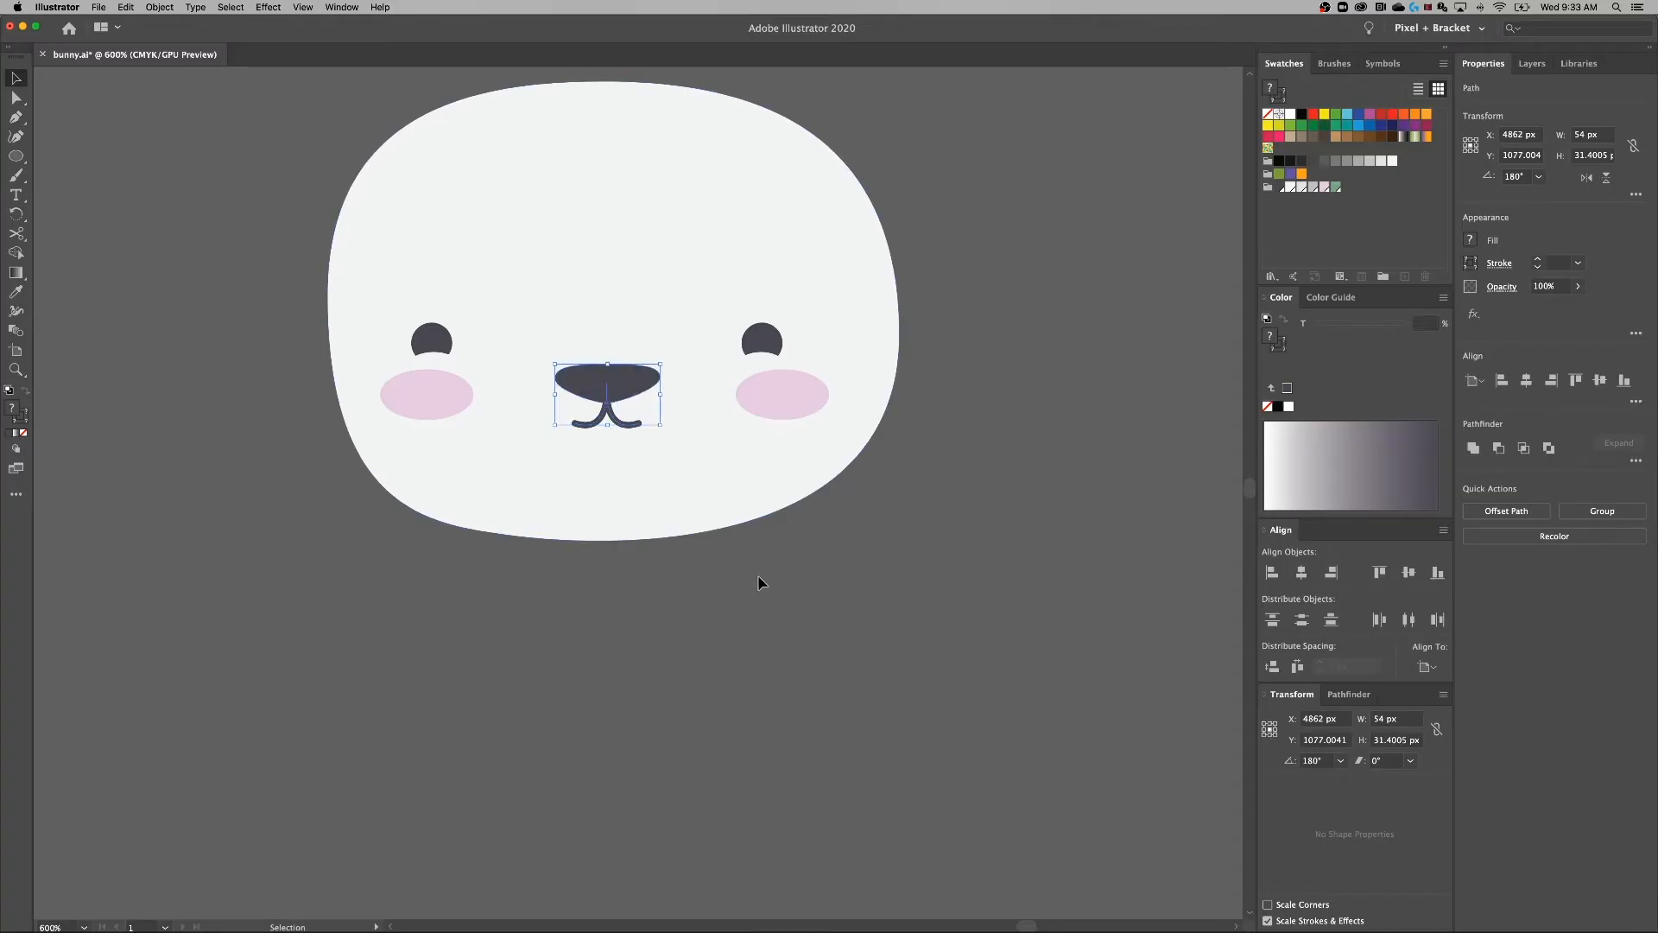
Set the stroke weight of both mouth curves to 5 pt.
click(629, 566)
click(618, 429)
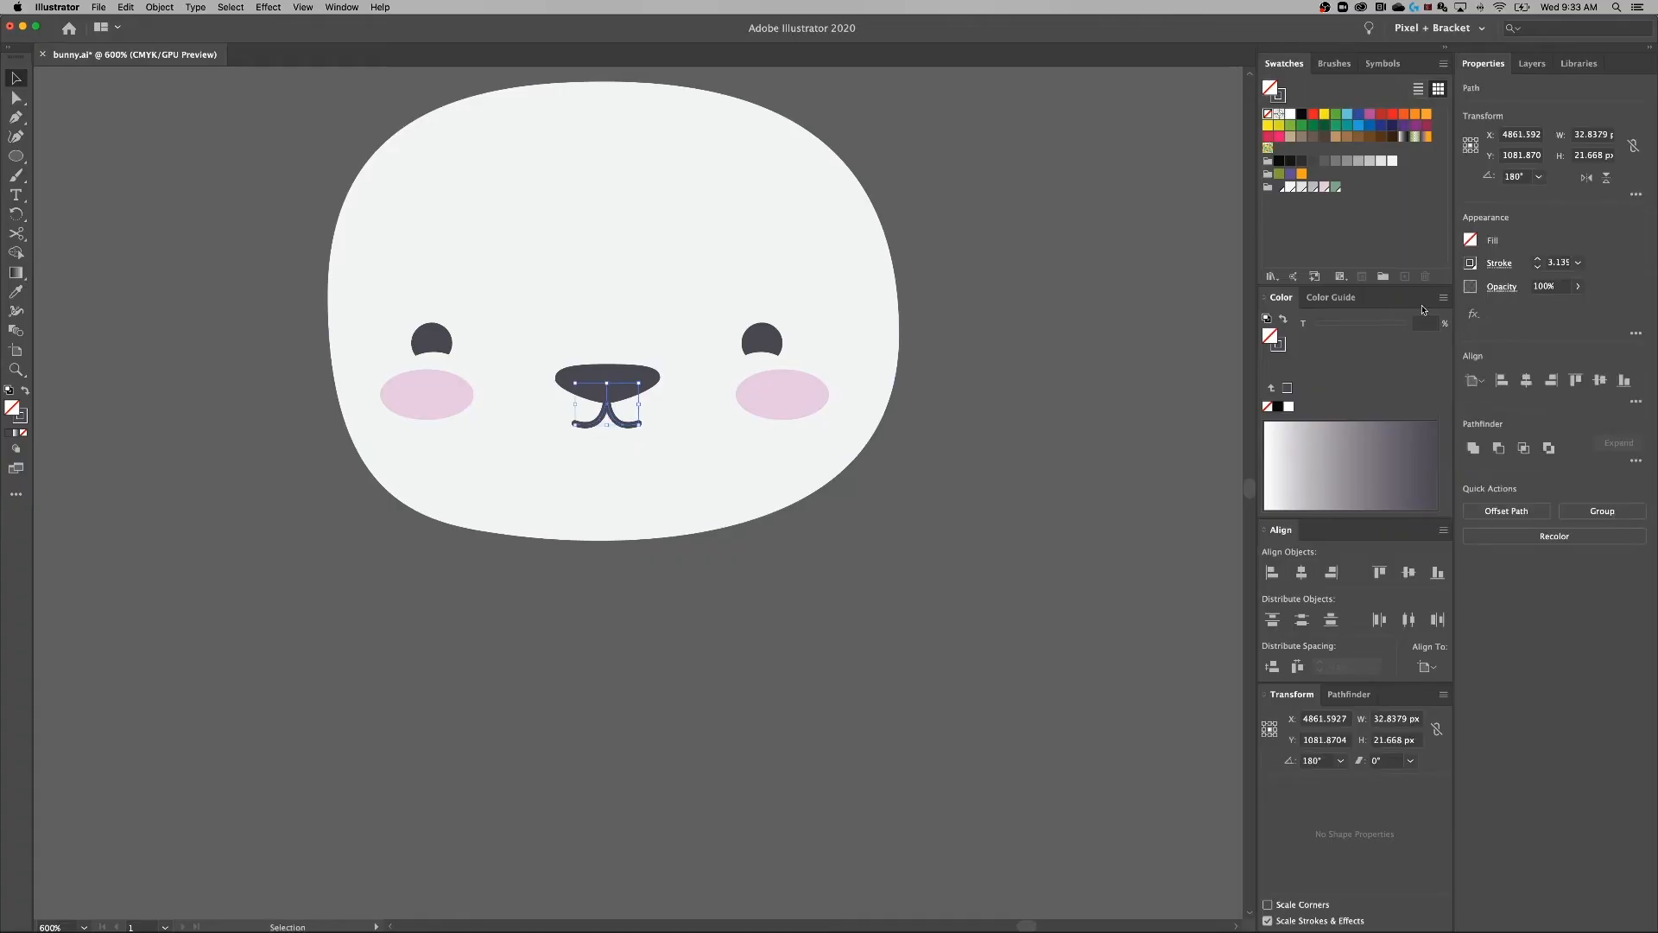
click(1562, 263)
key(Return)
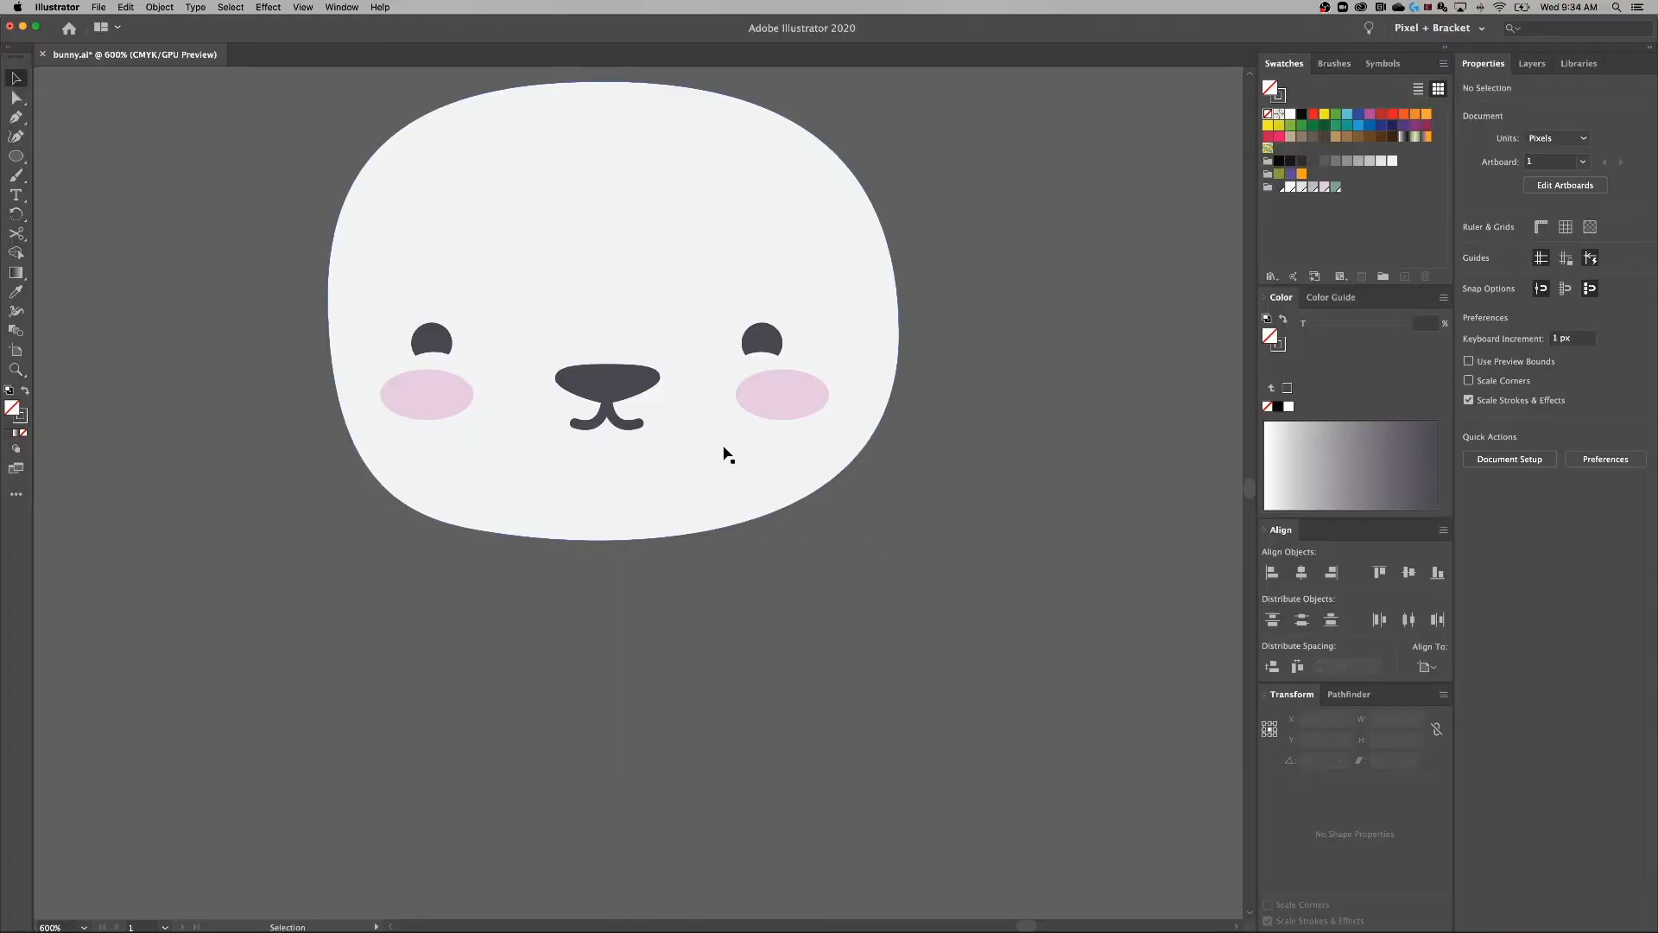
Set the Pen tool's fill to the gray "C=0 M=0 Y=0 K=10 copy" swatch and switch the color sliders to RGB.
mouse_move(918, 508)
mouse_down()
mouse_move(897, 560)
mouse_move(917, 540)
mouse_up()
key(space)
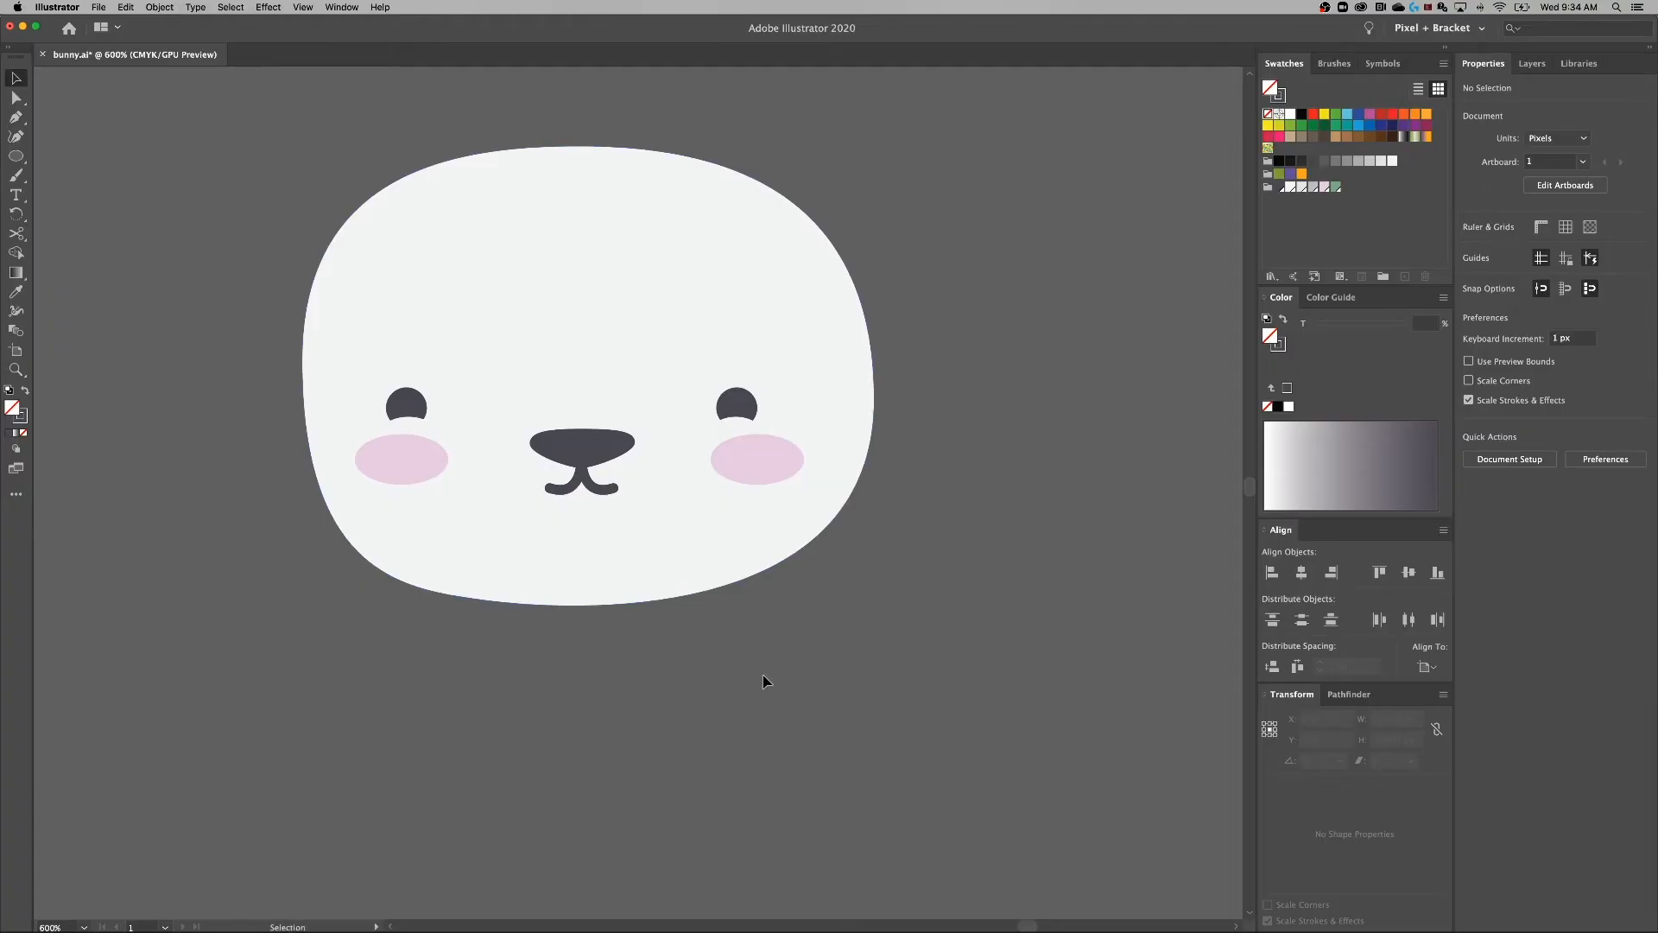
key(p)
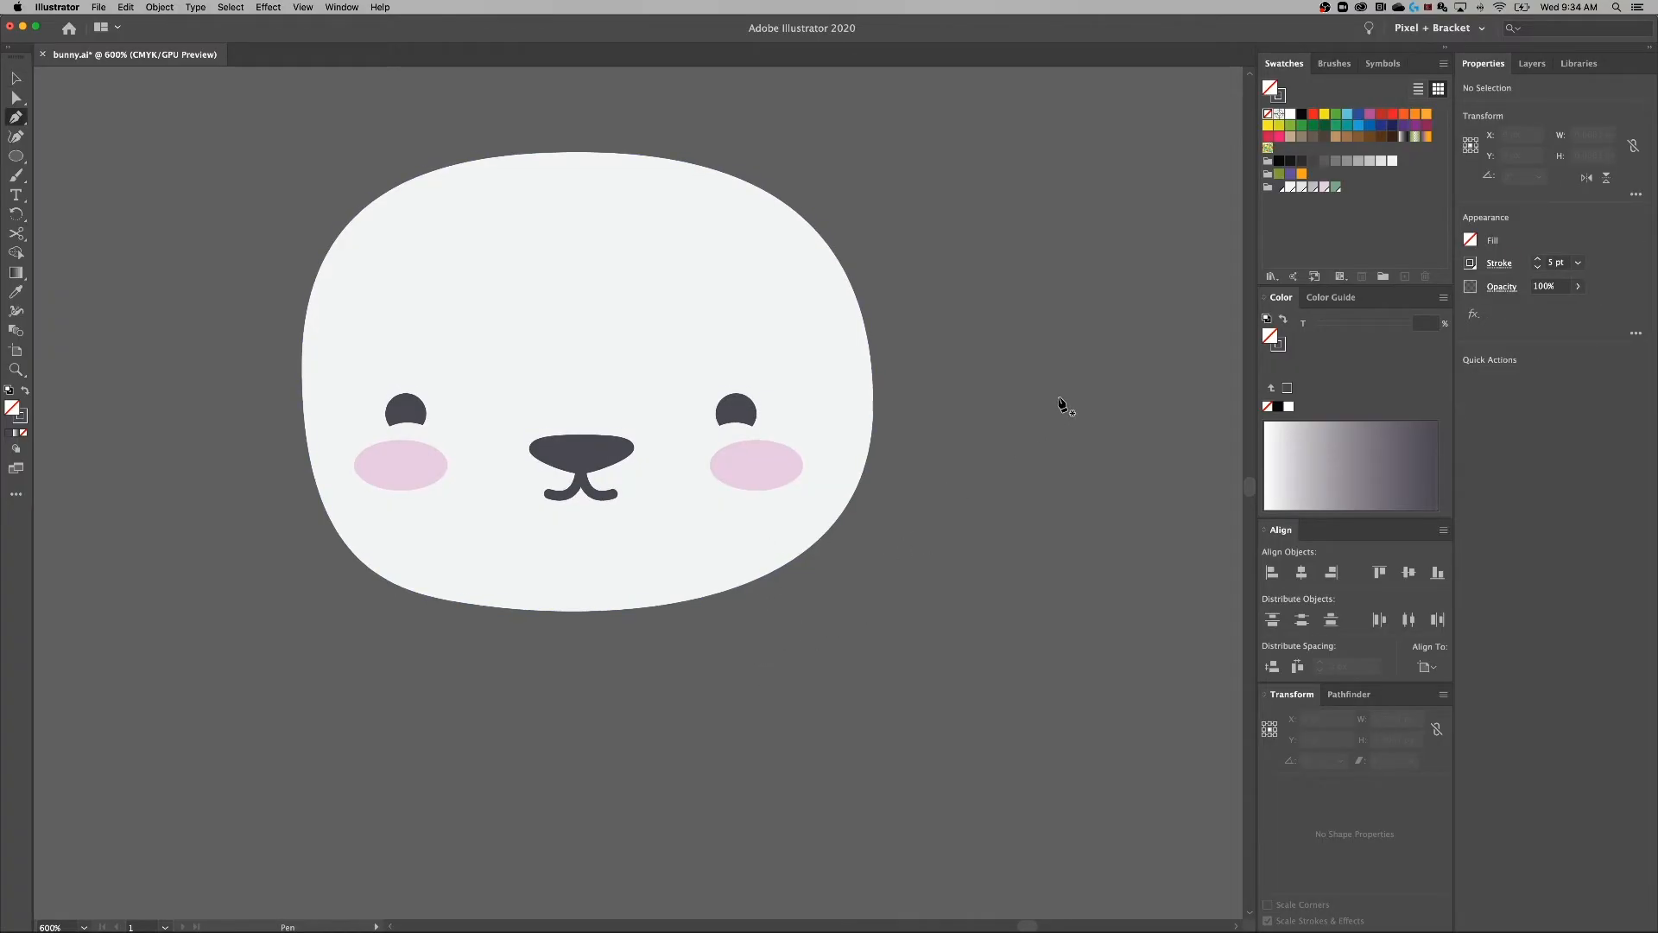
click(1313, 188)
click(1451, 304)
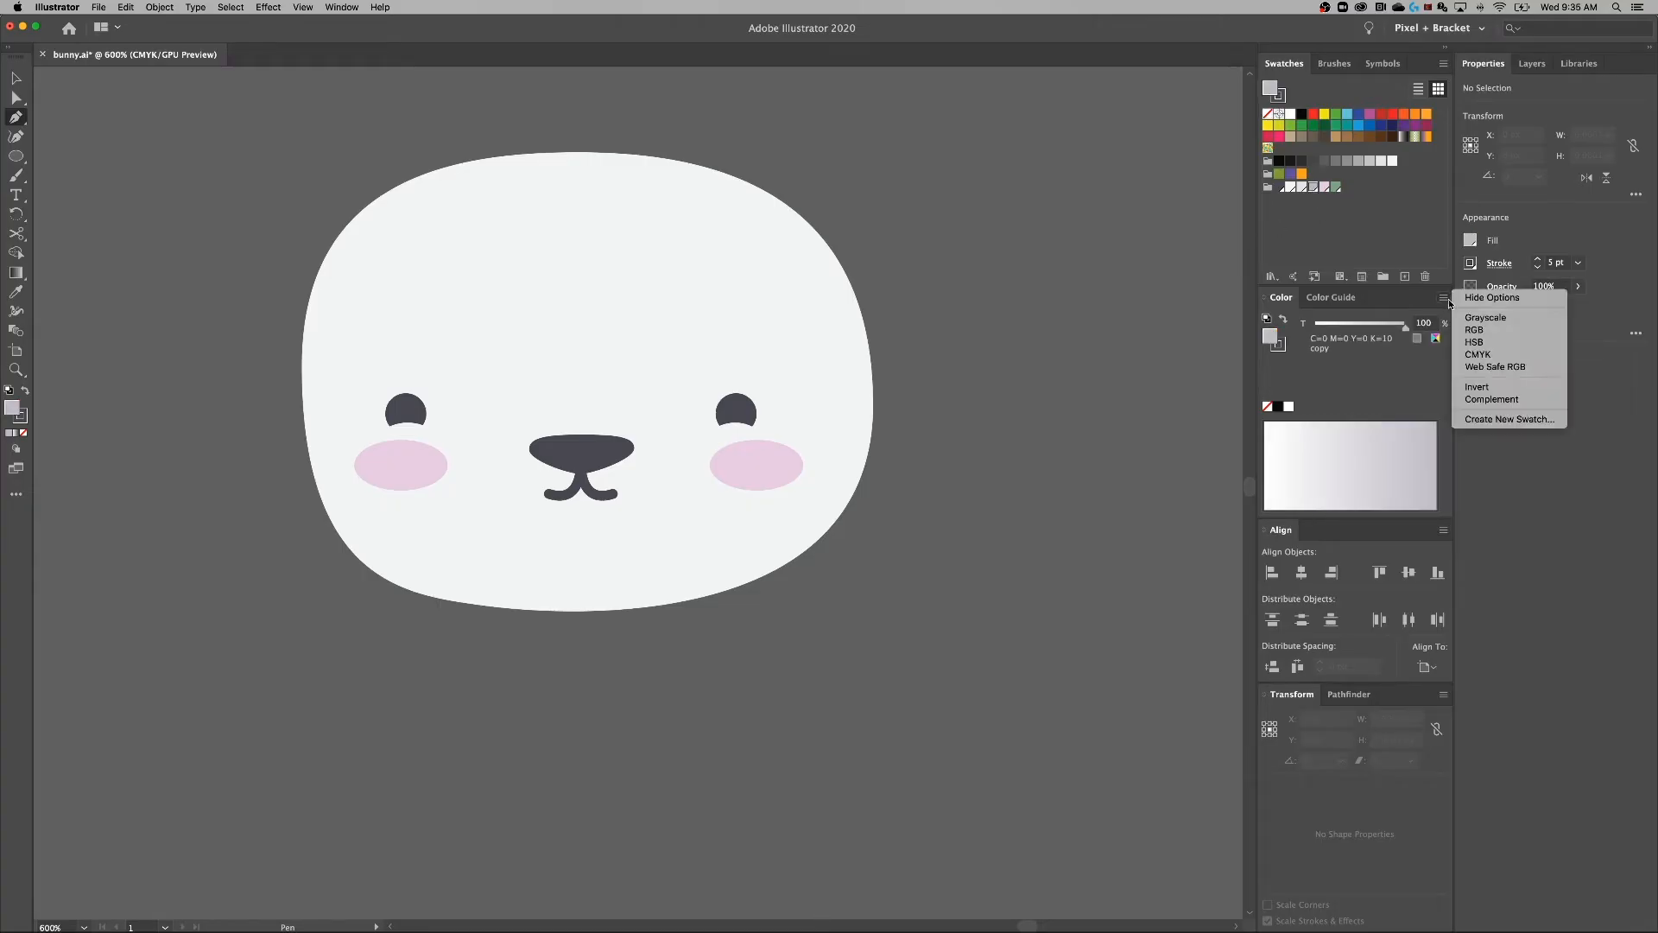
click(1475, 333)
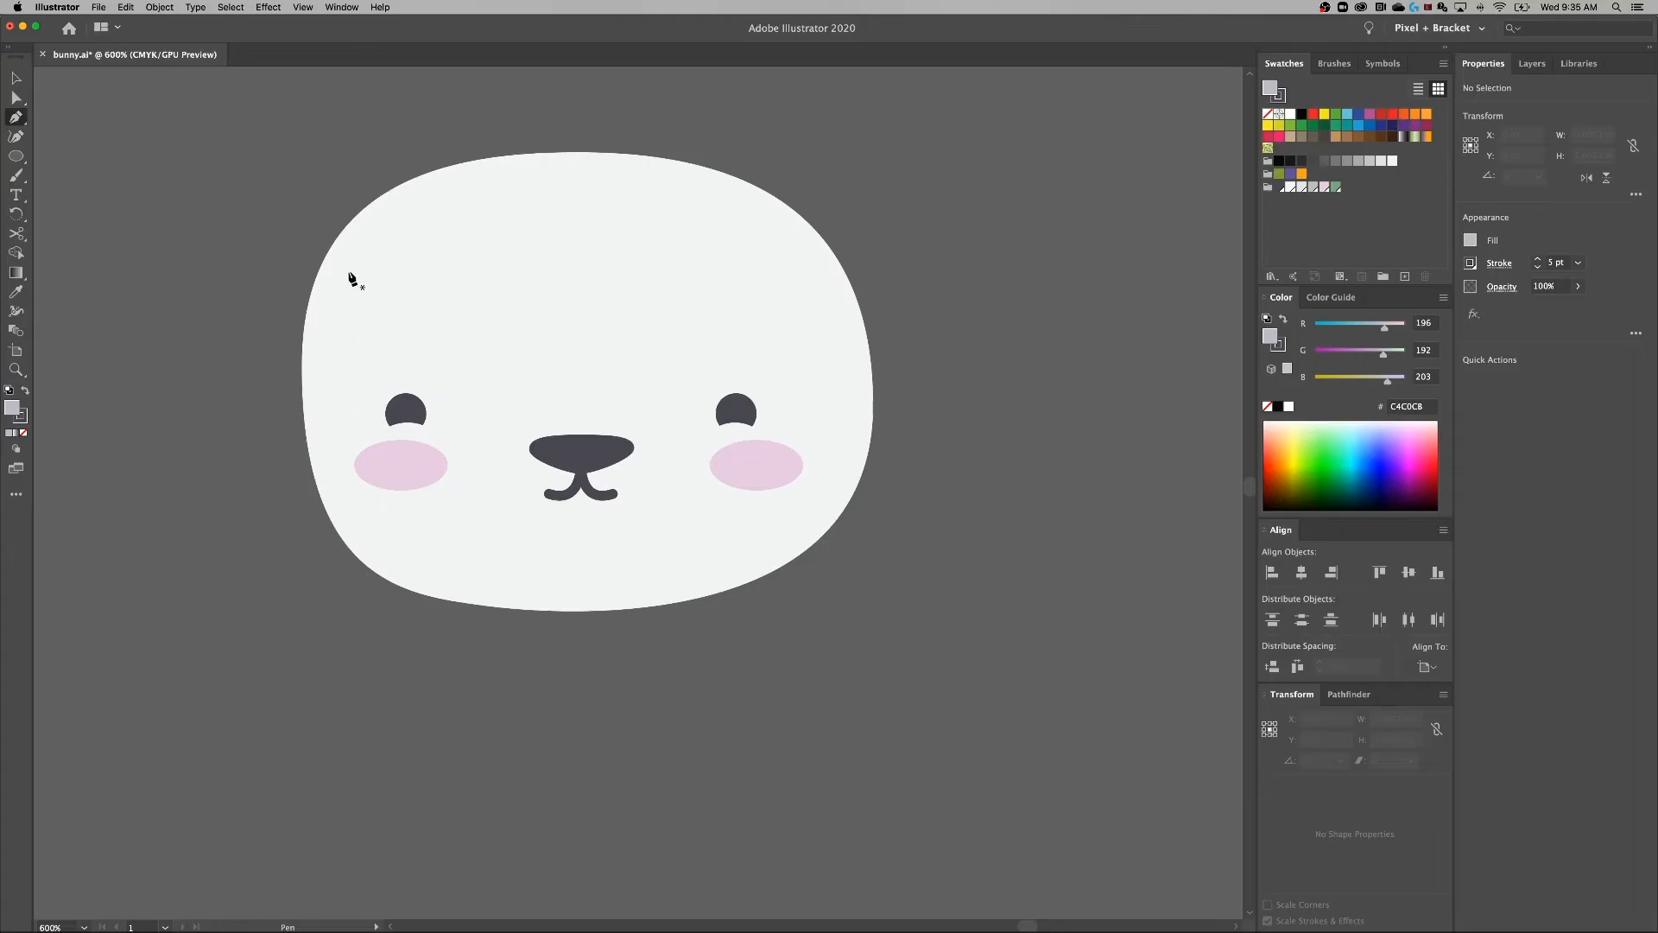
Draw a curved Pen path from the head's upper-left edge to its lower-right edge, bowing along the inside of the lower-left outline.
click(377, 170)
key(super+minus)
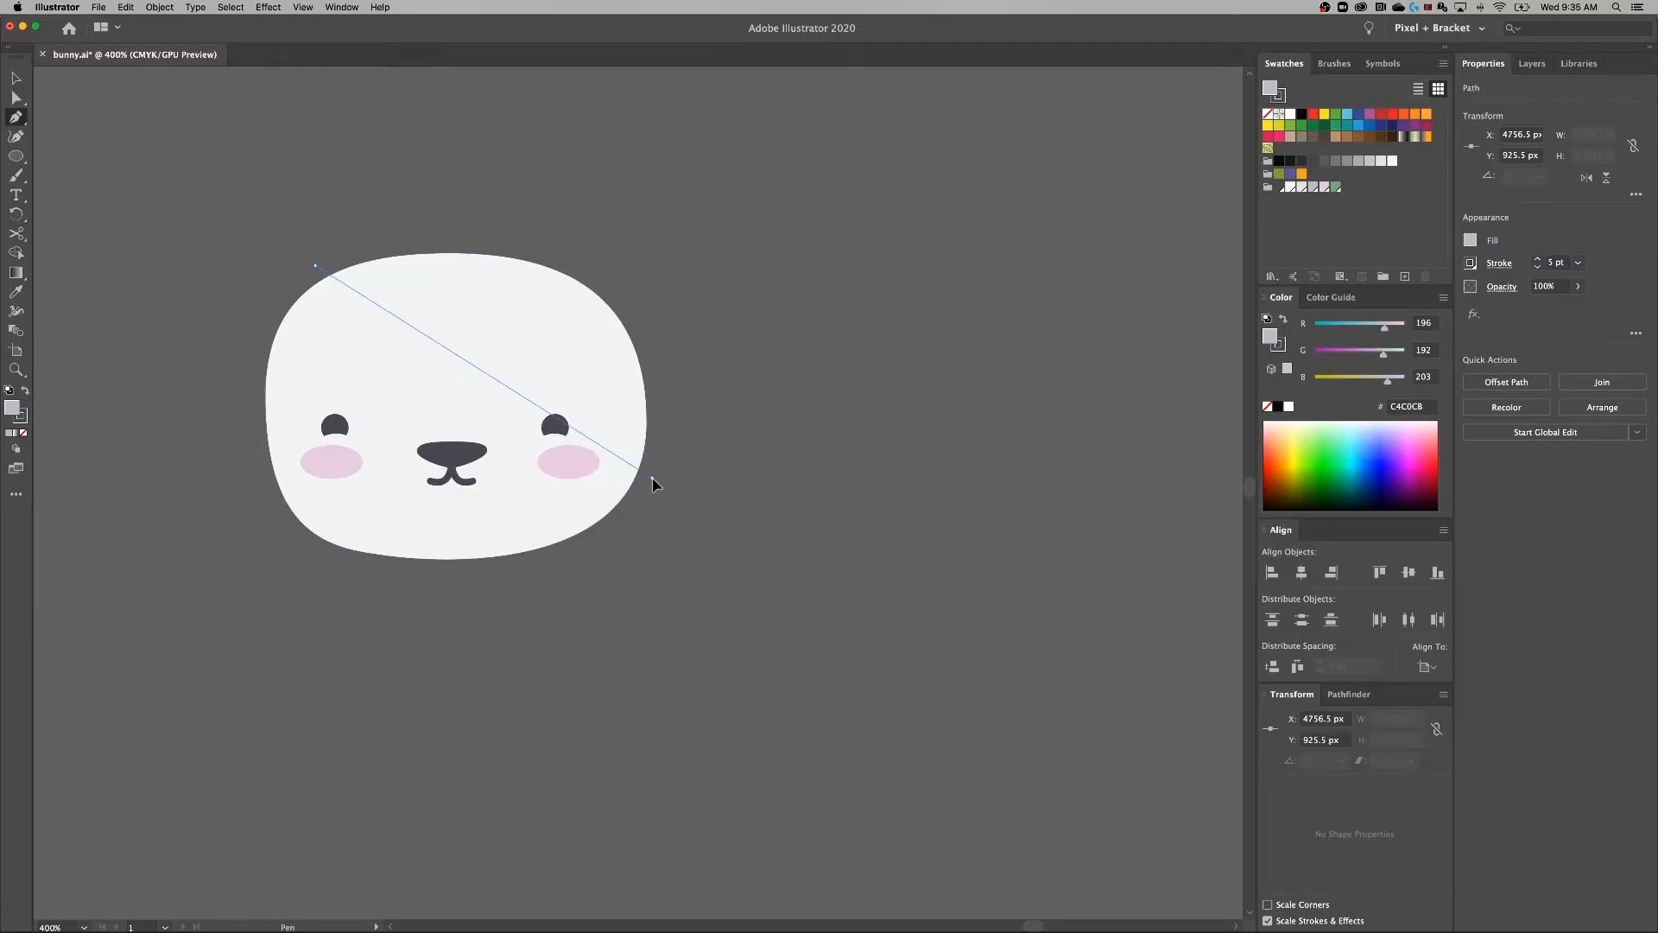
drag(652, 479, 1187, 281)
drag(1187, 282, 1187, 277)
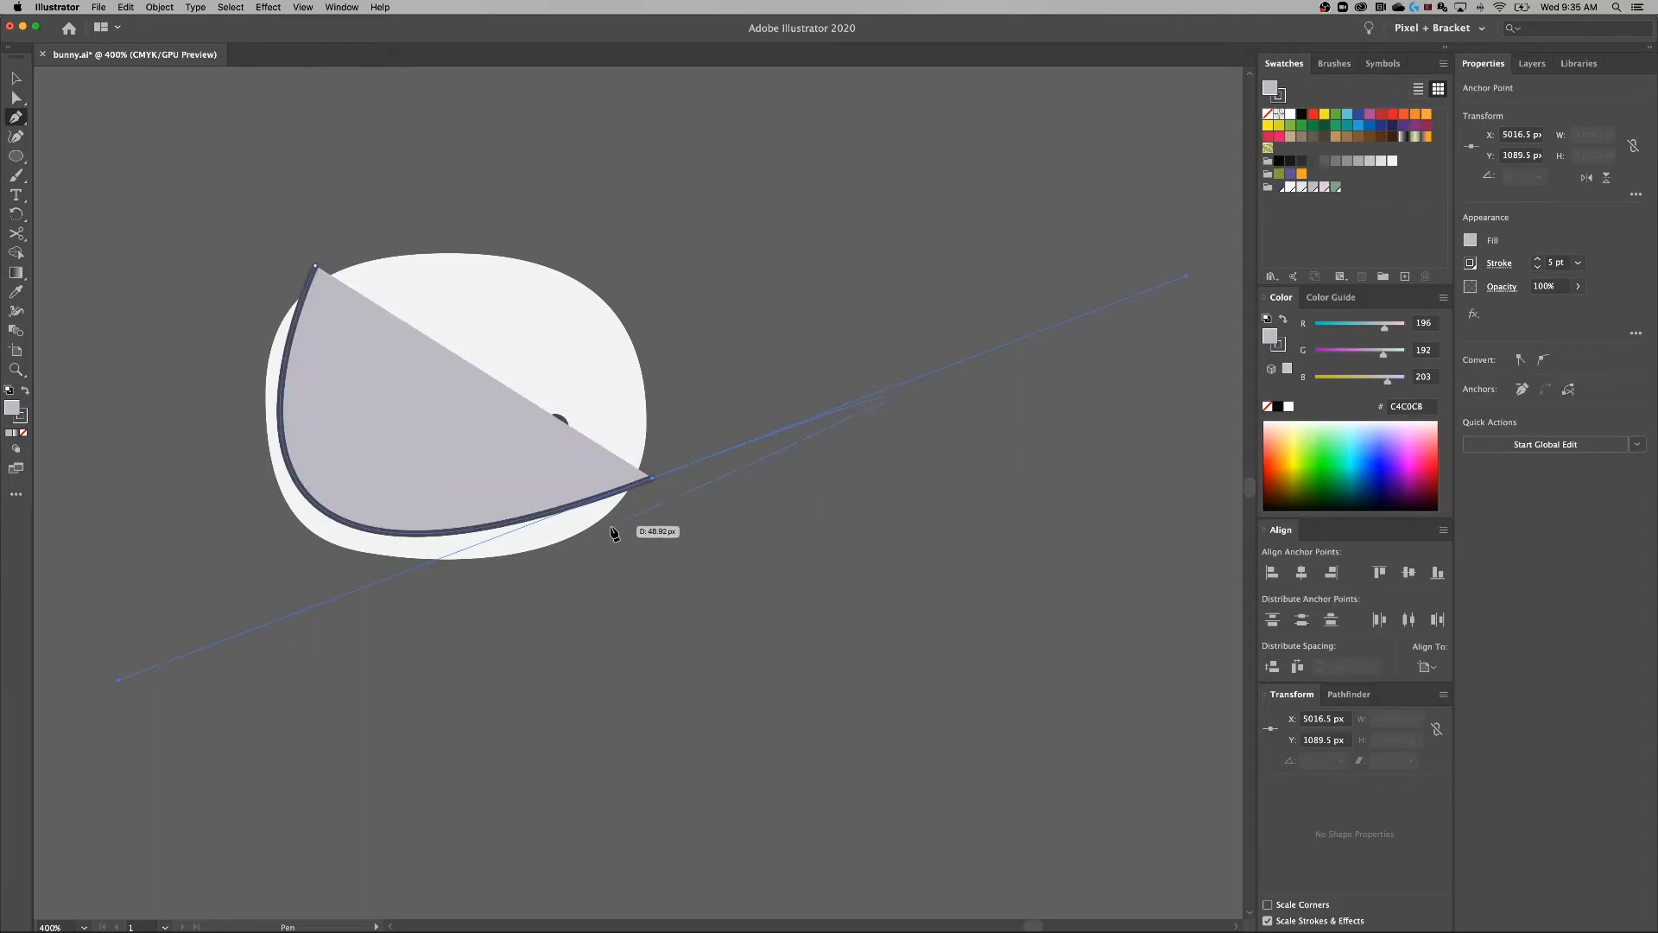
Lower the path's right end anchor to about Y 1110.5 px and adjust its handle so the curve follows the head's lower-left contour.
key(a)
drag(654, 485, 654, 499)
drag(120, 696, 160, 682)
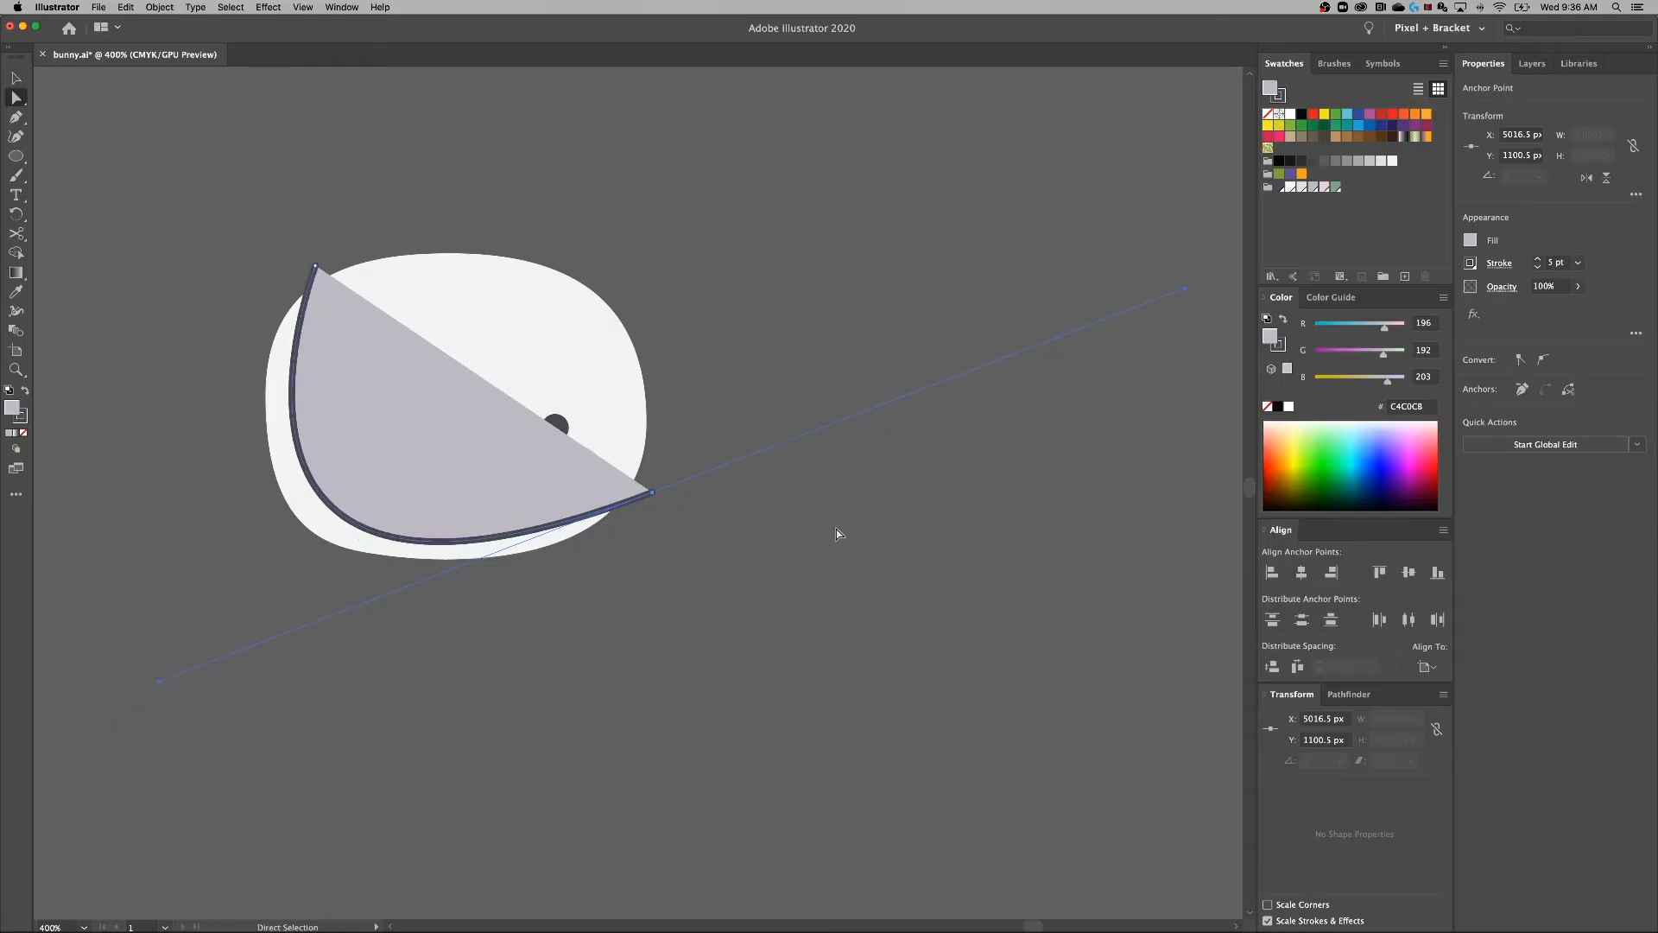
drag(654, 493, 656, 502)
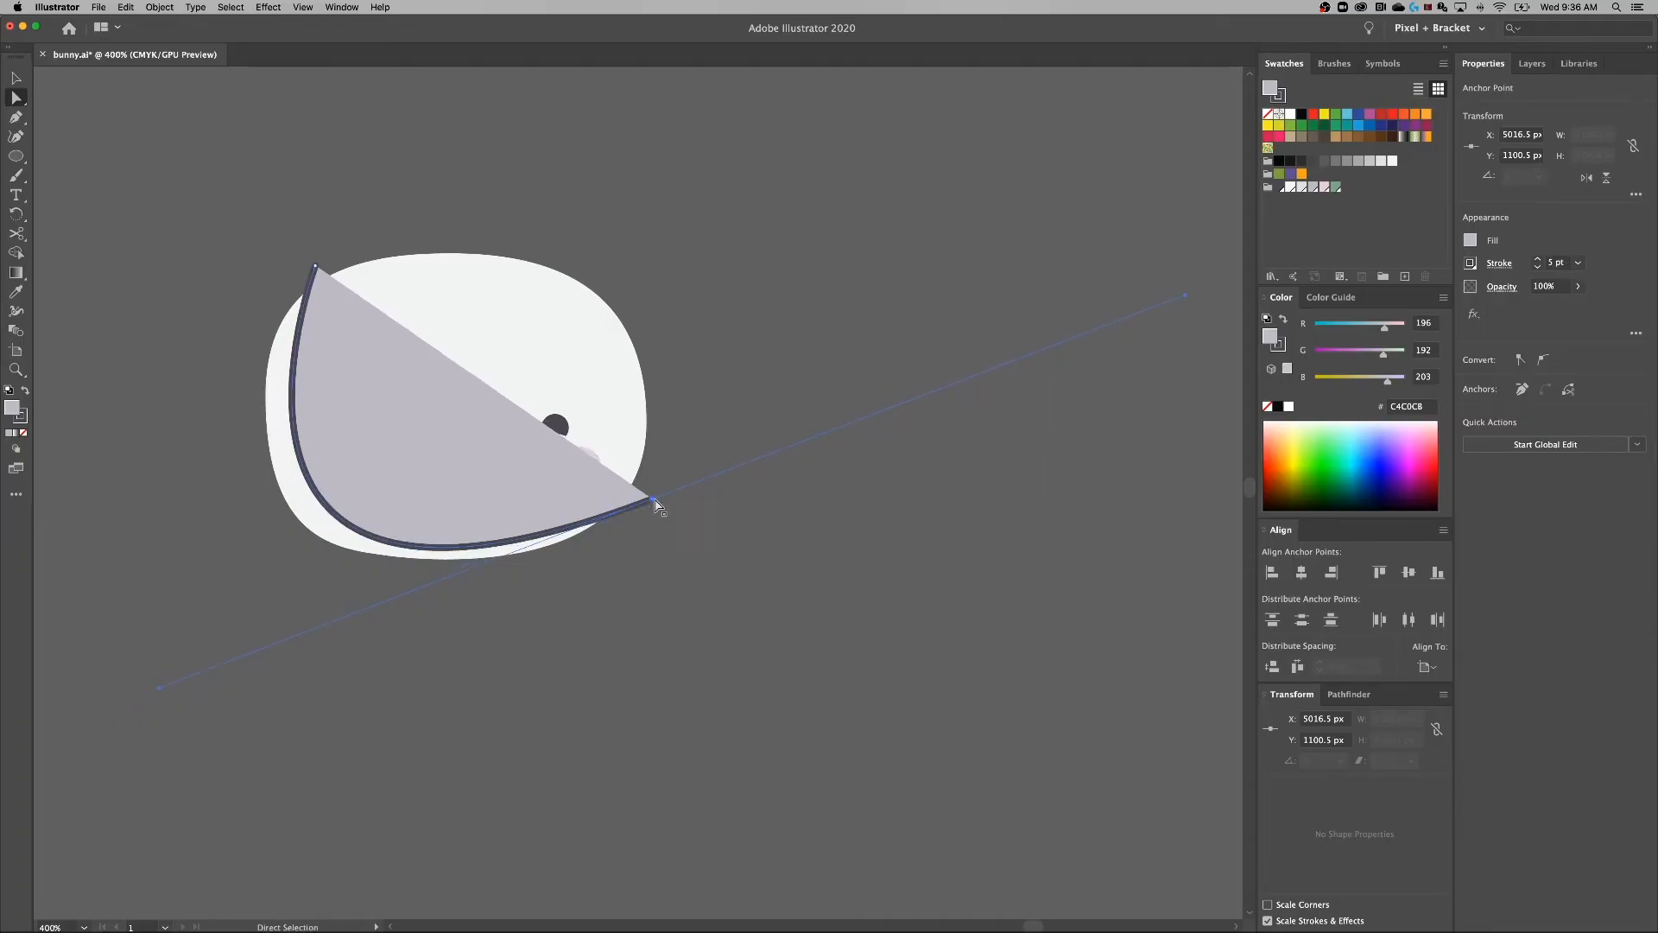
drag(159, 690, 139, 670)
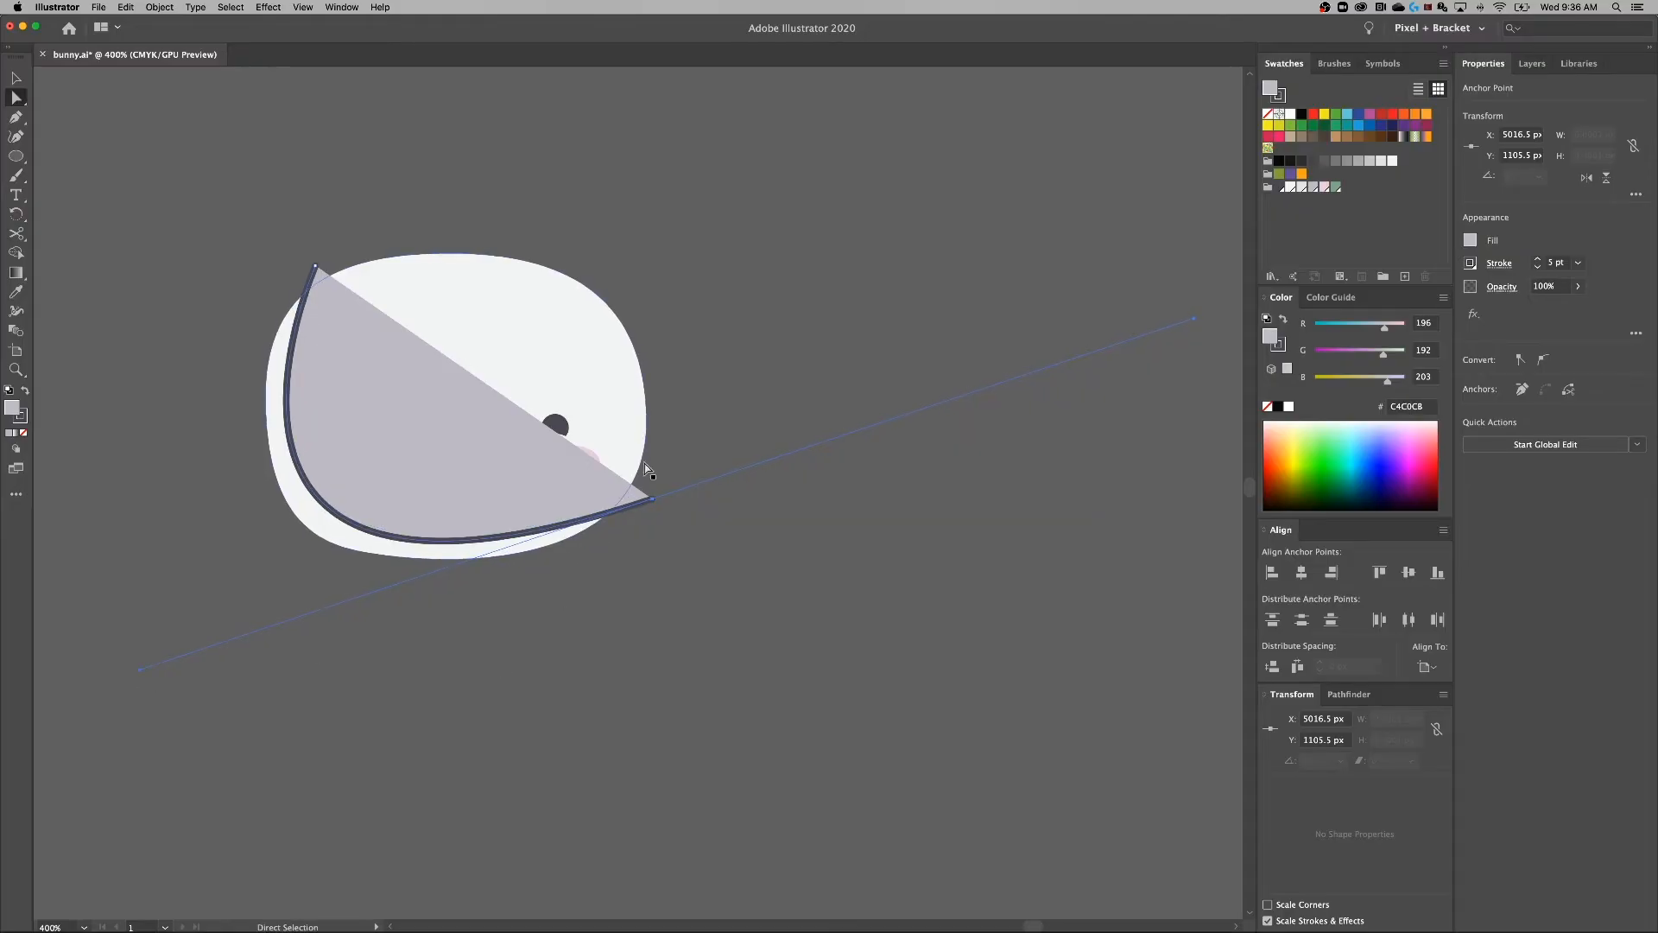
drag(653, 502, 654, 509)
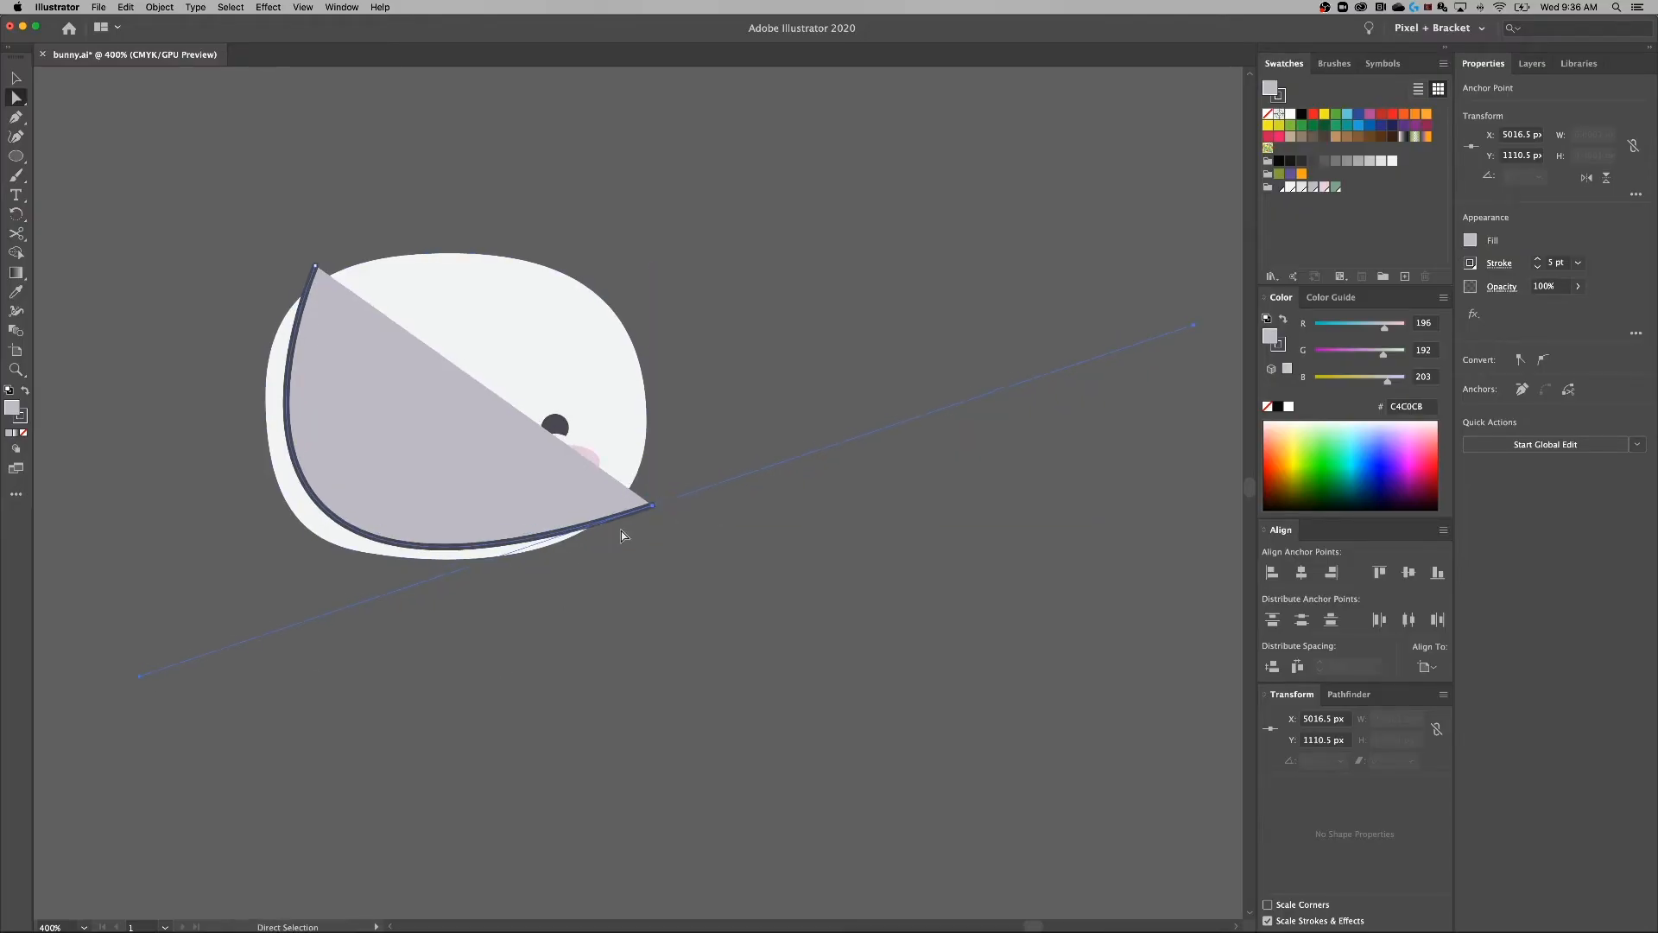
click(315, 267)
key(p)
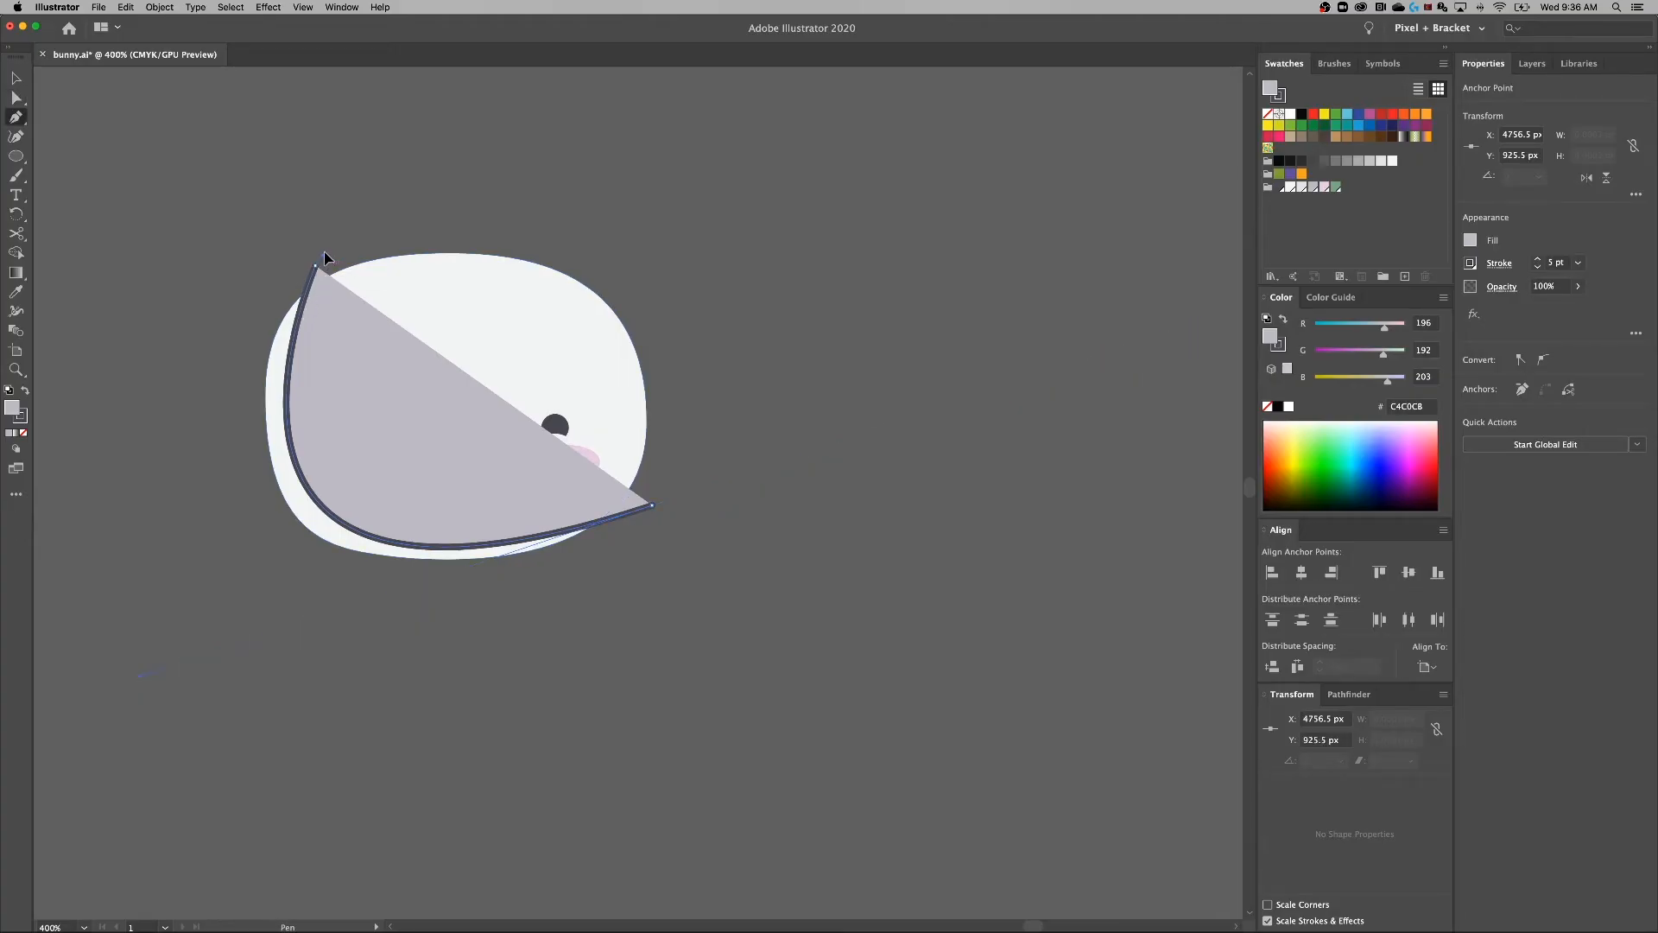
key(a)
drag(136, 675, 136, 663)
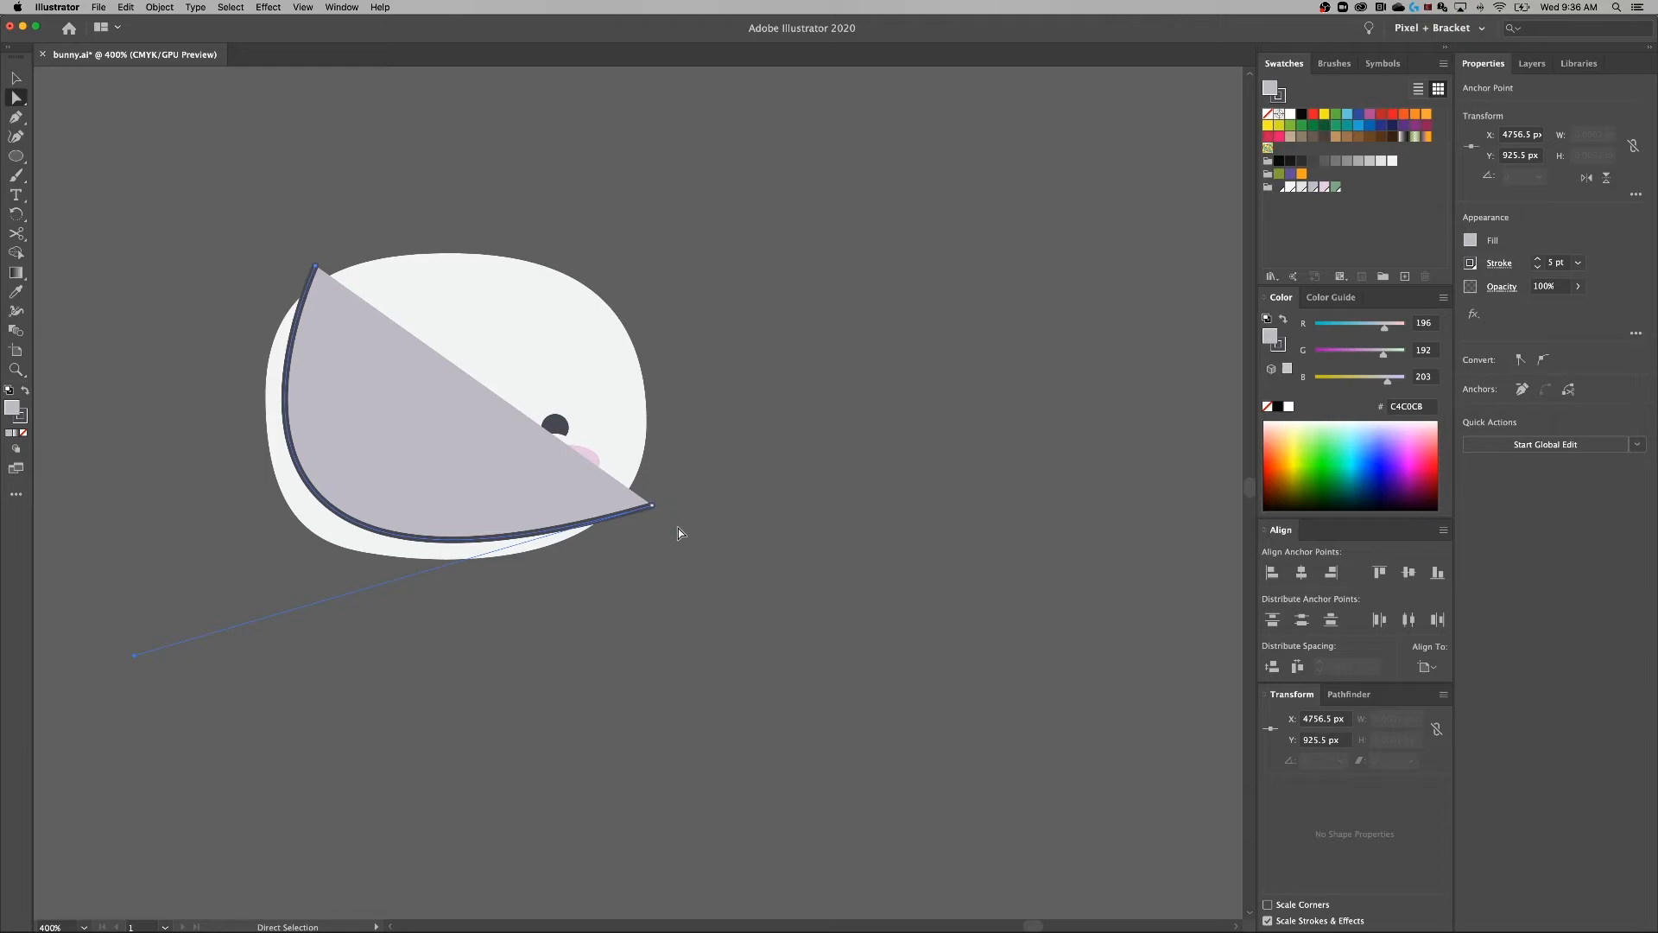
Extend the path with straight segments around the outside of the head's lower left and close it at the starting anchor.
key(p)
drag(654, 510, 843, 658)
drag(822, 848, 69, 766)
click(58, 765)
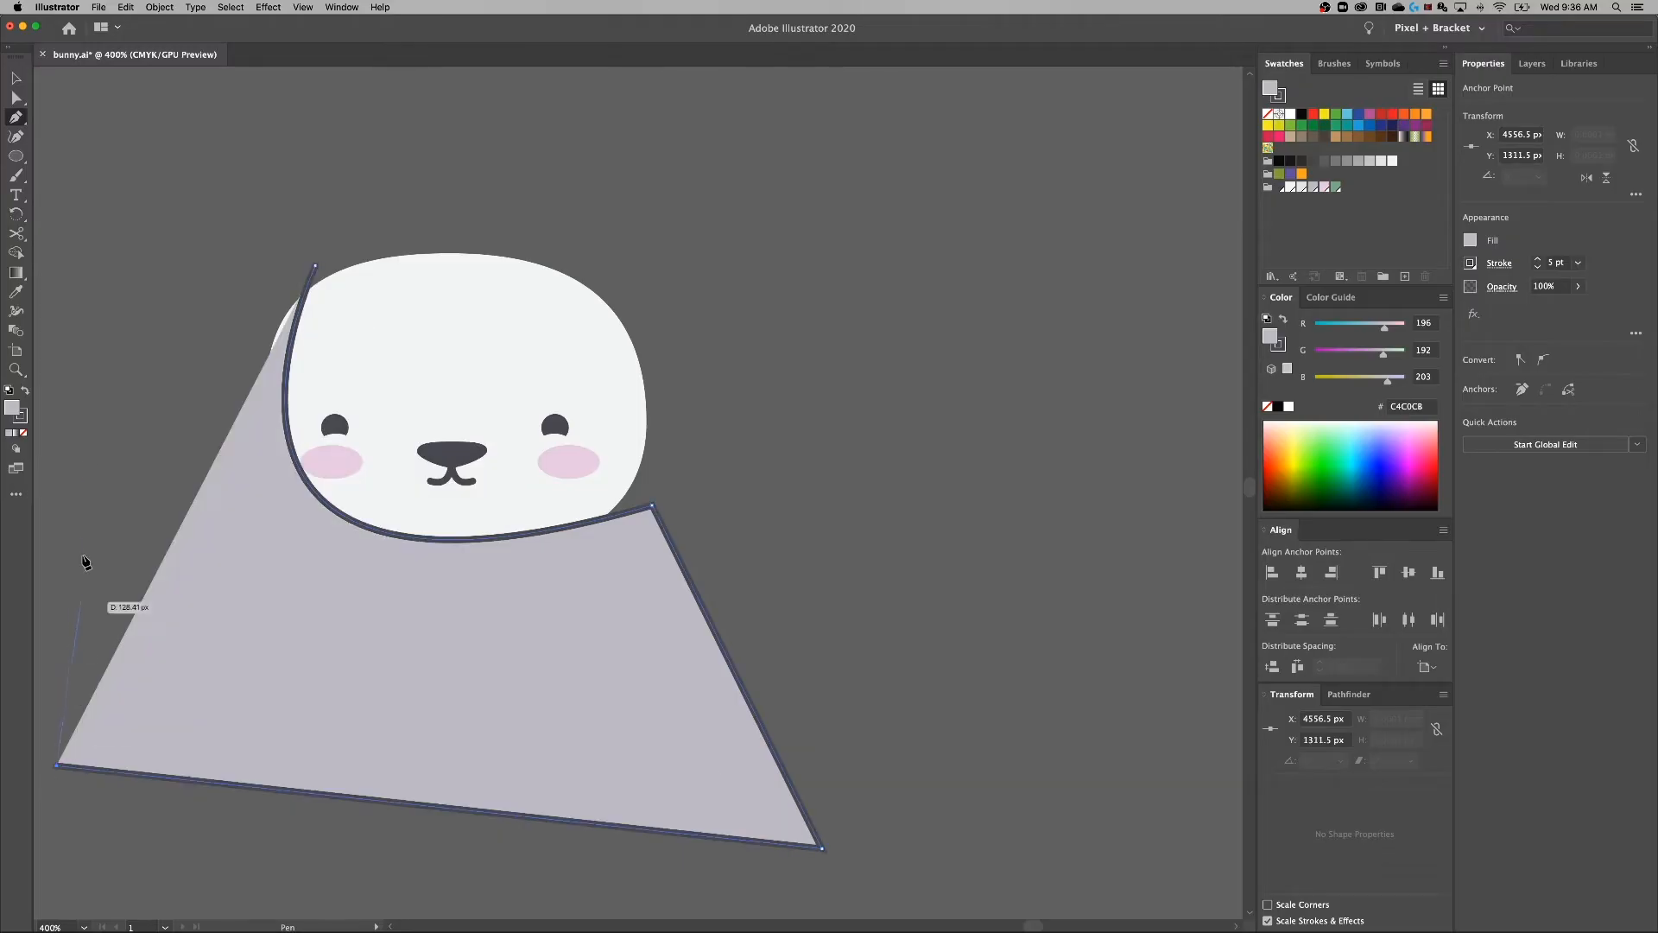
click(122, 165)
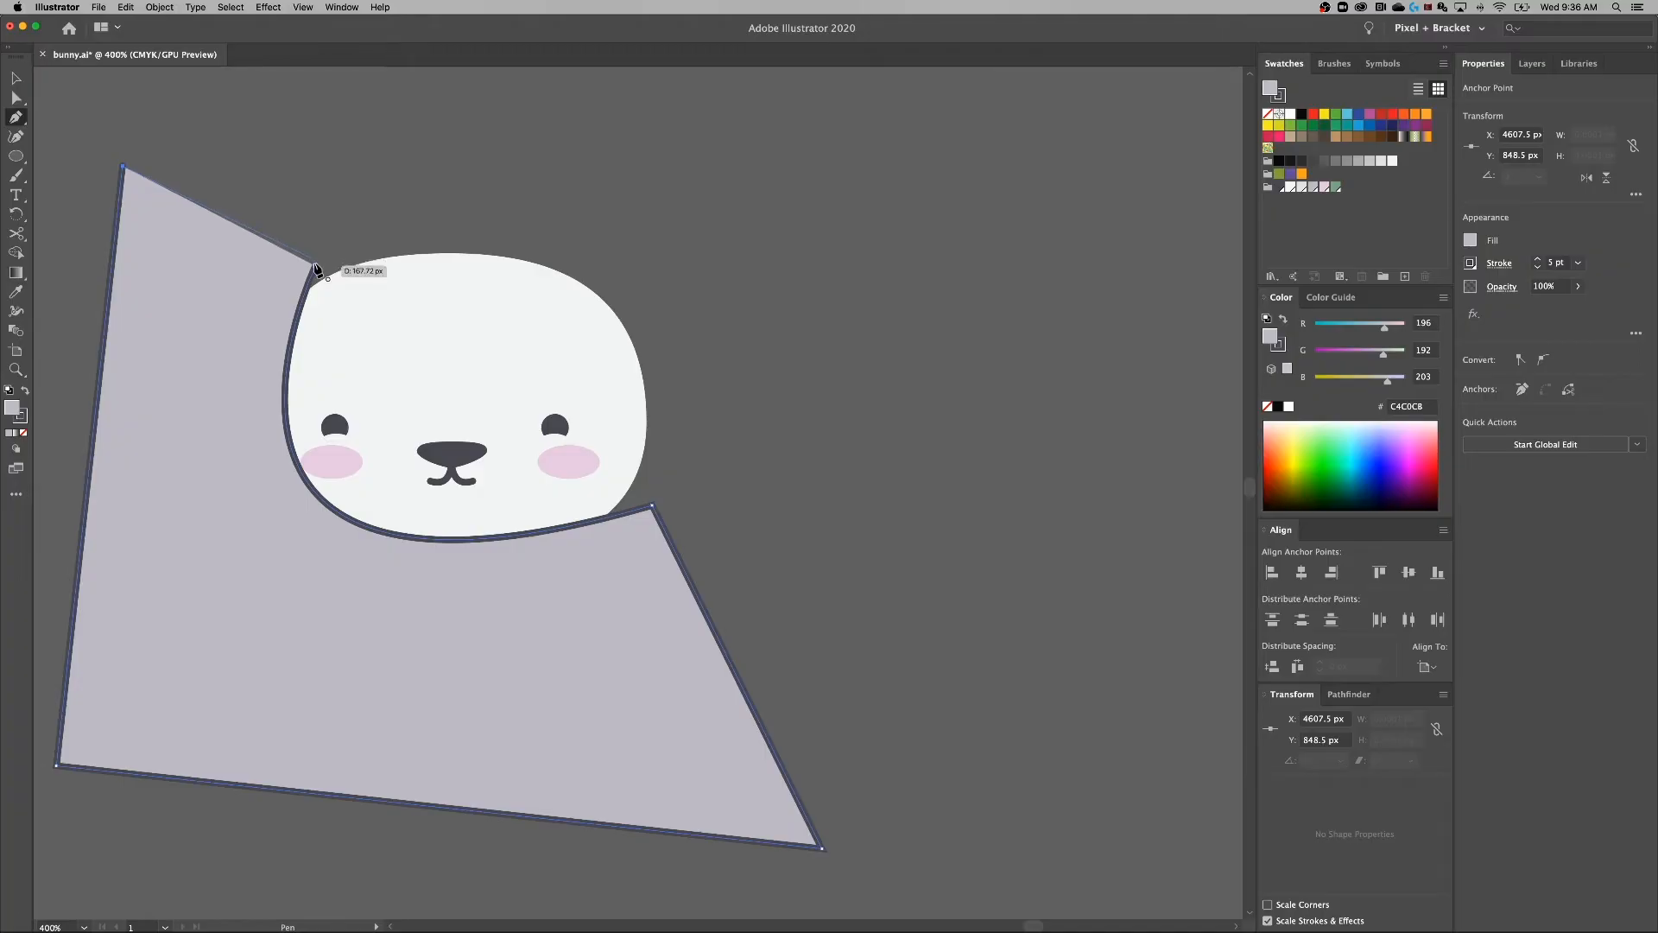
click(316, 270)
Remove the part of the gray shape outside the head with Shape Builder, leaving a crescent shadow inside the outline.
key(v)
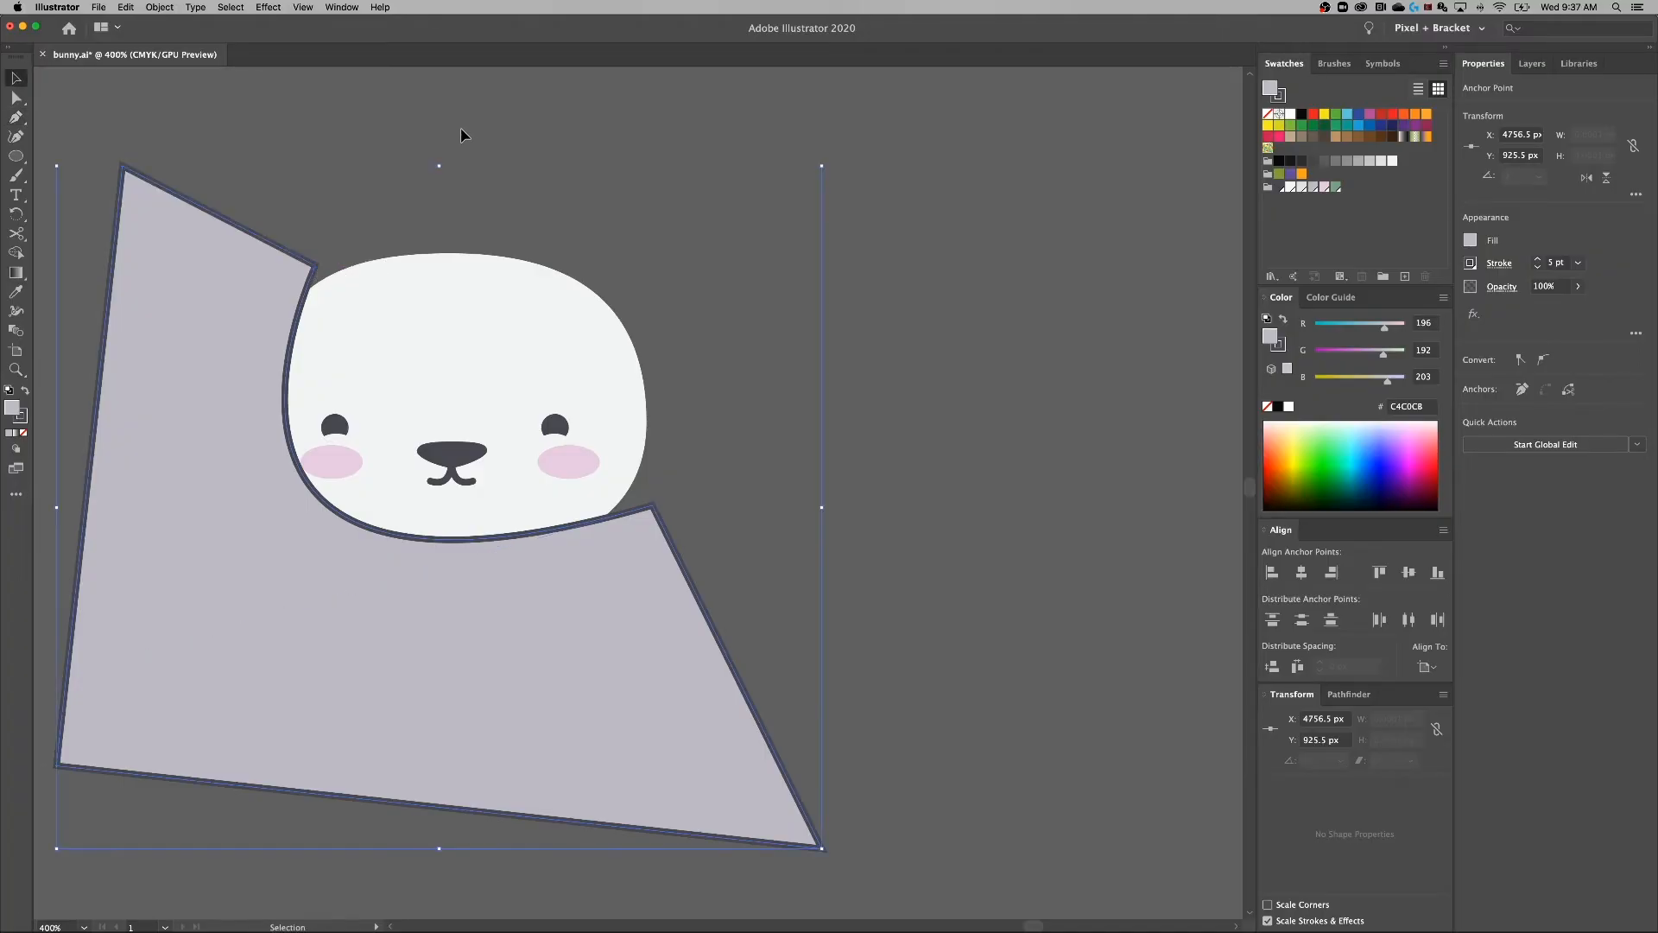
shift+click(283, 308)
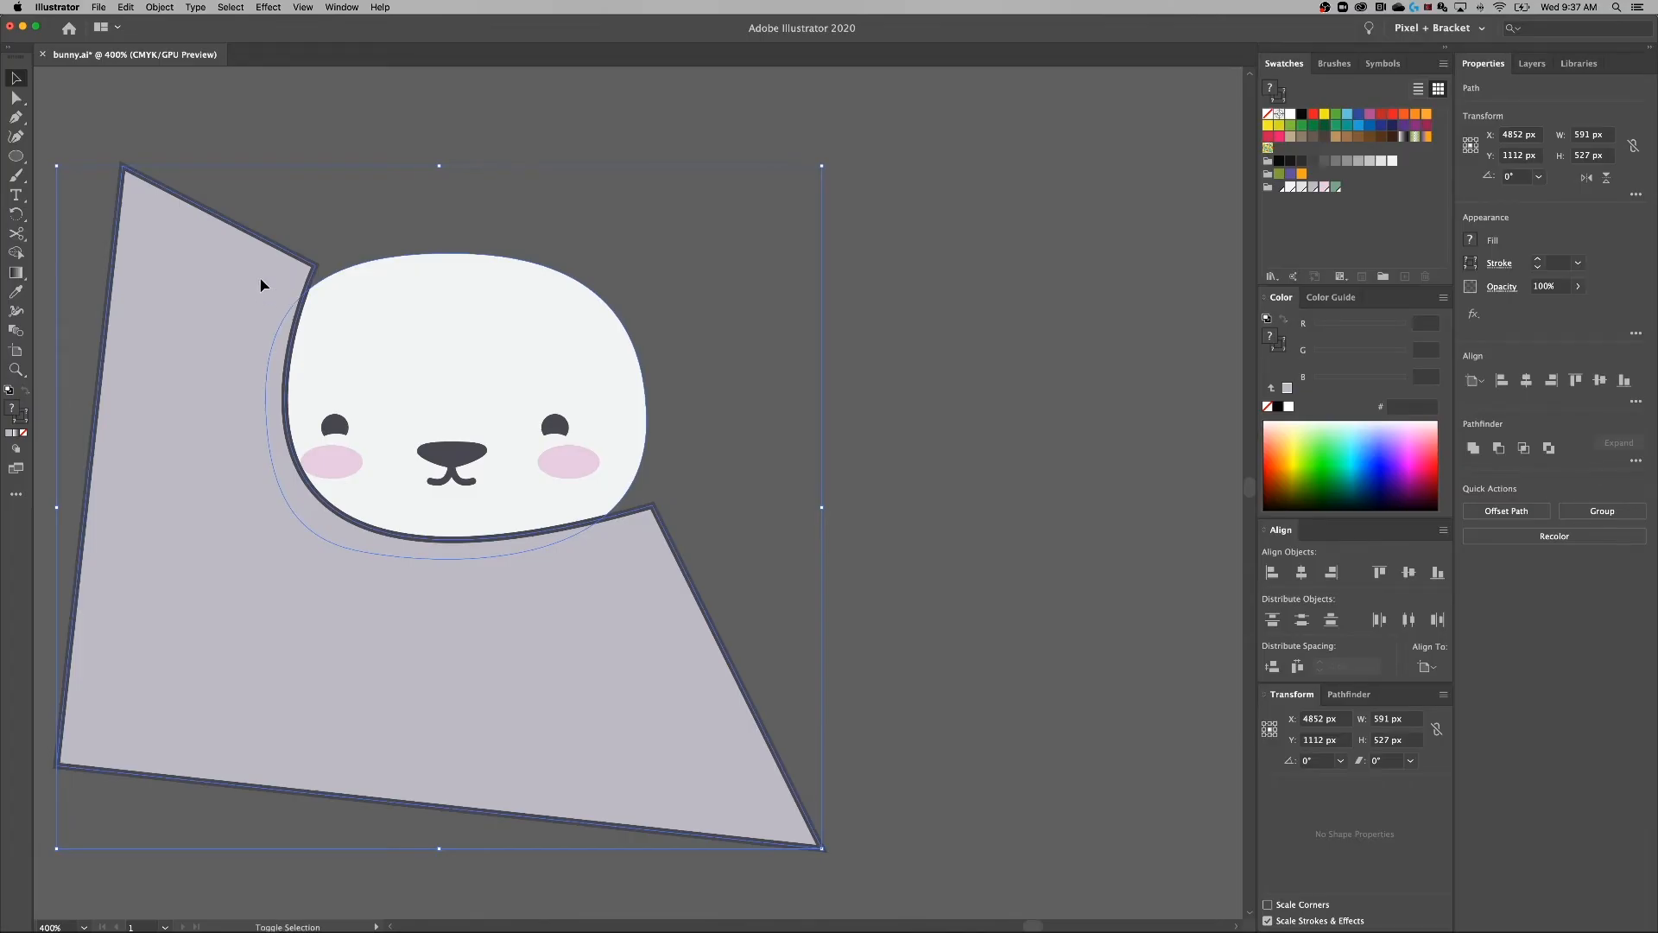
key(shift+m)
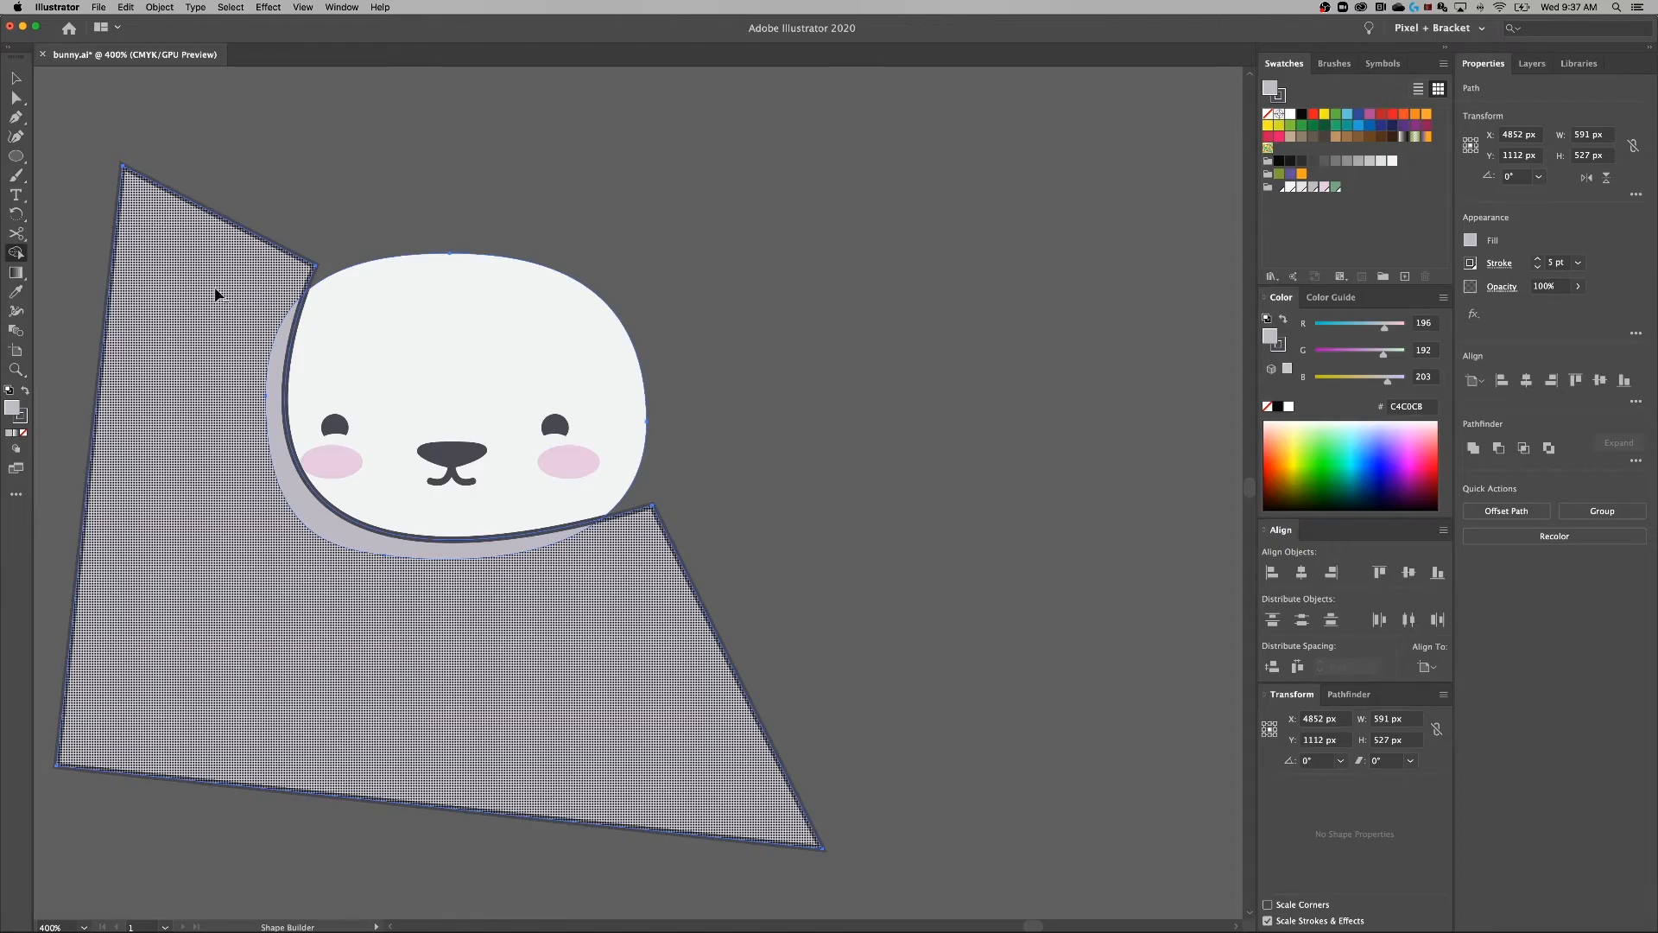
alt+click(216, 296)
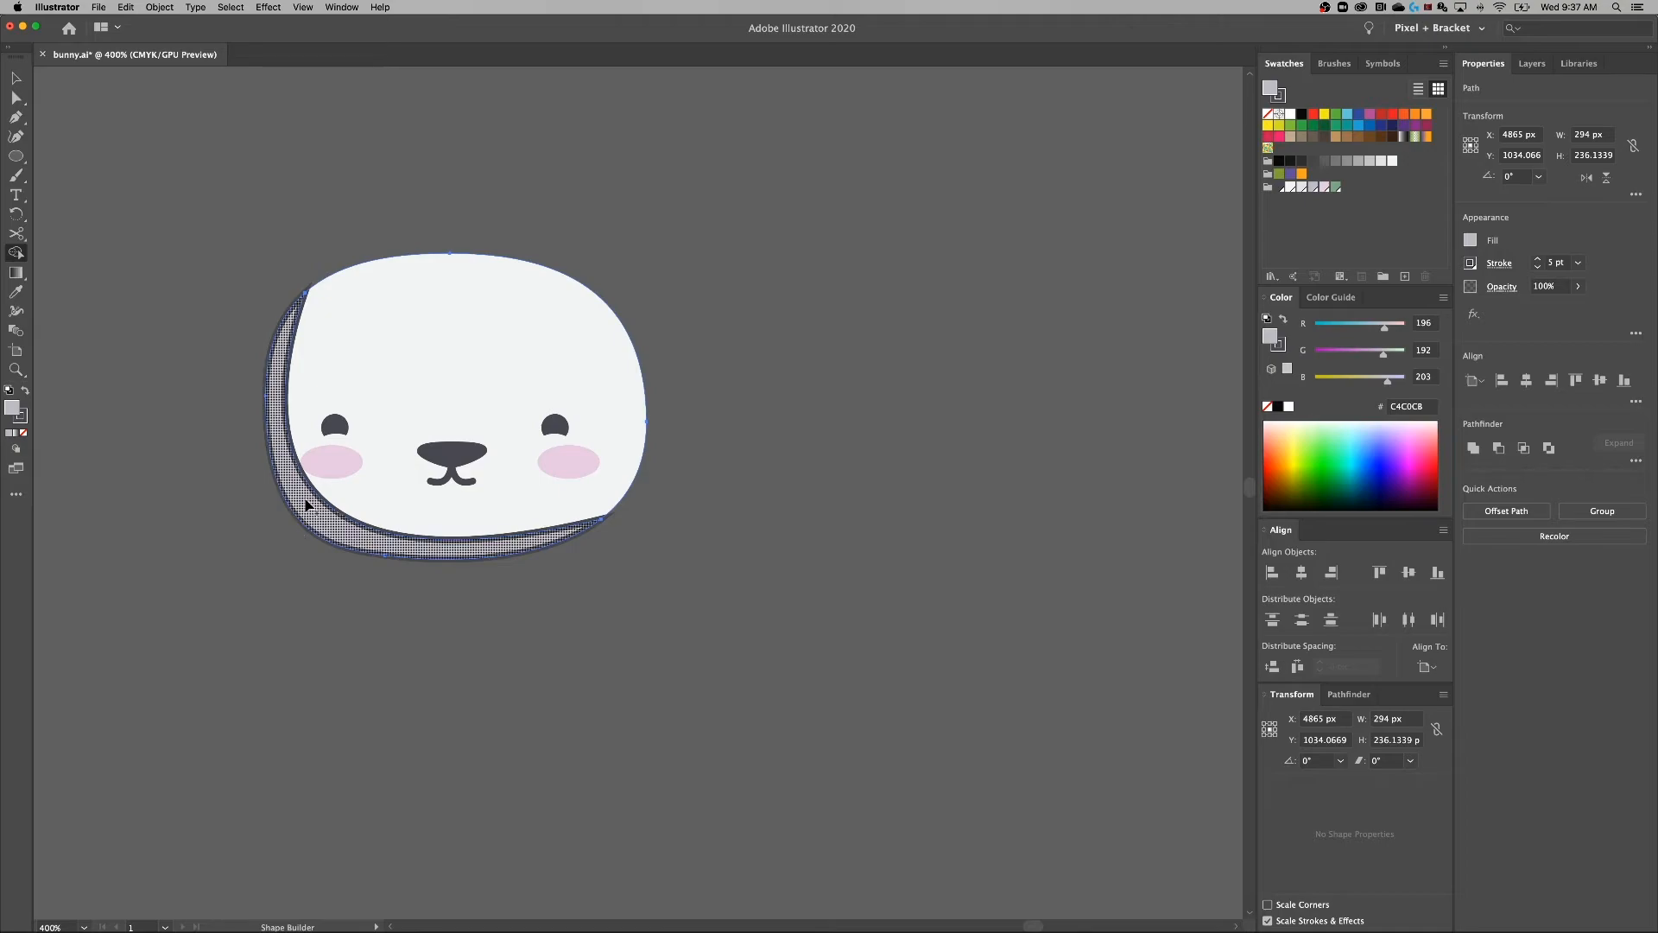
Set the stroke of the head and shadow to 0 and fill both with the C=0 M=0 Y=0 K=10 swatch.
key(v)
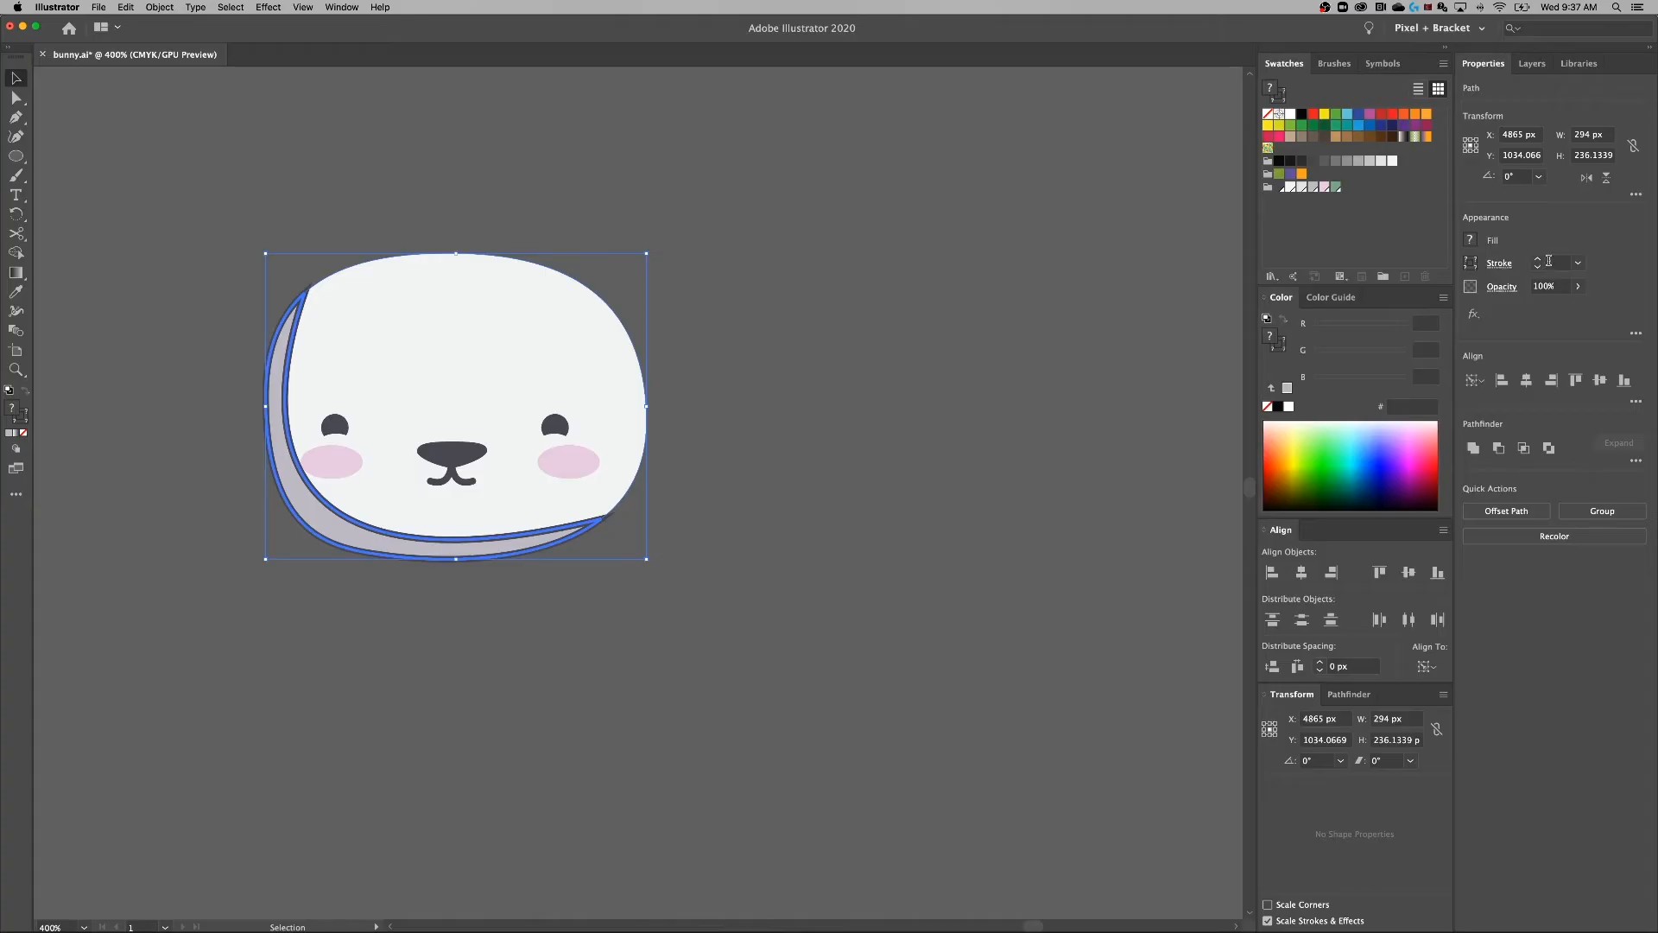
click(1554, 263)
text(0)
key(Return)
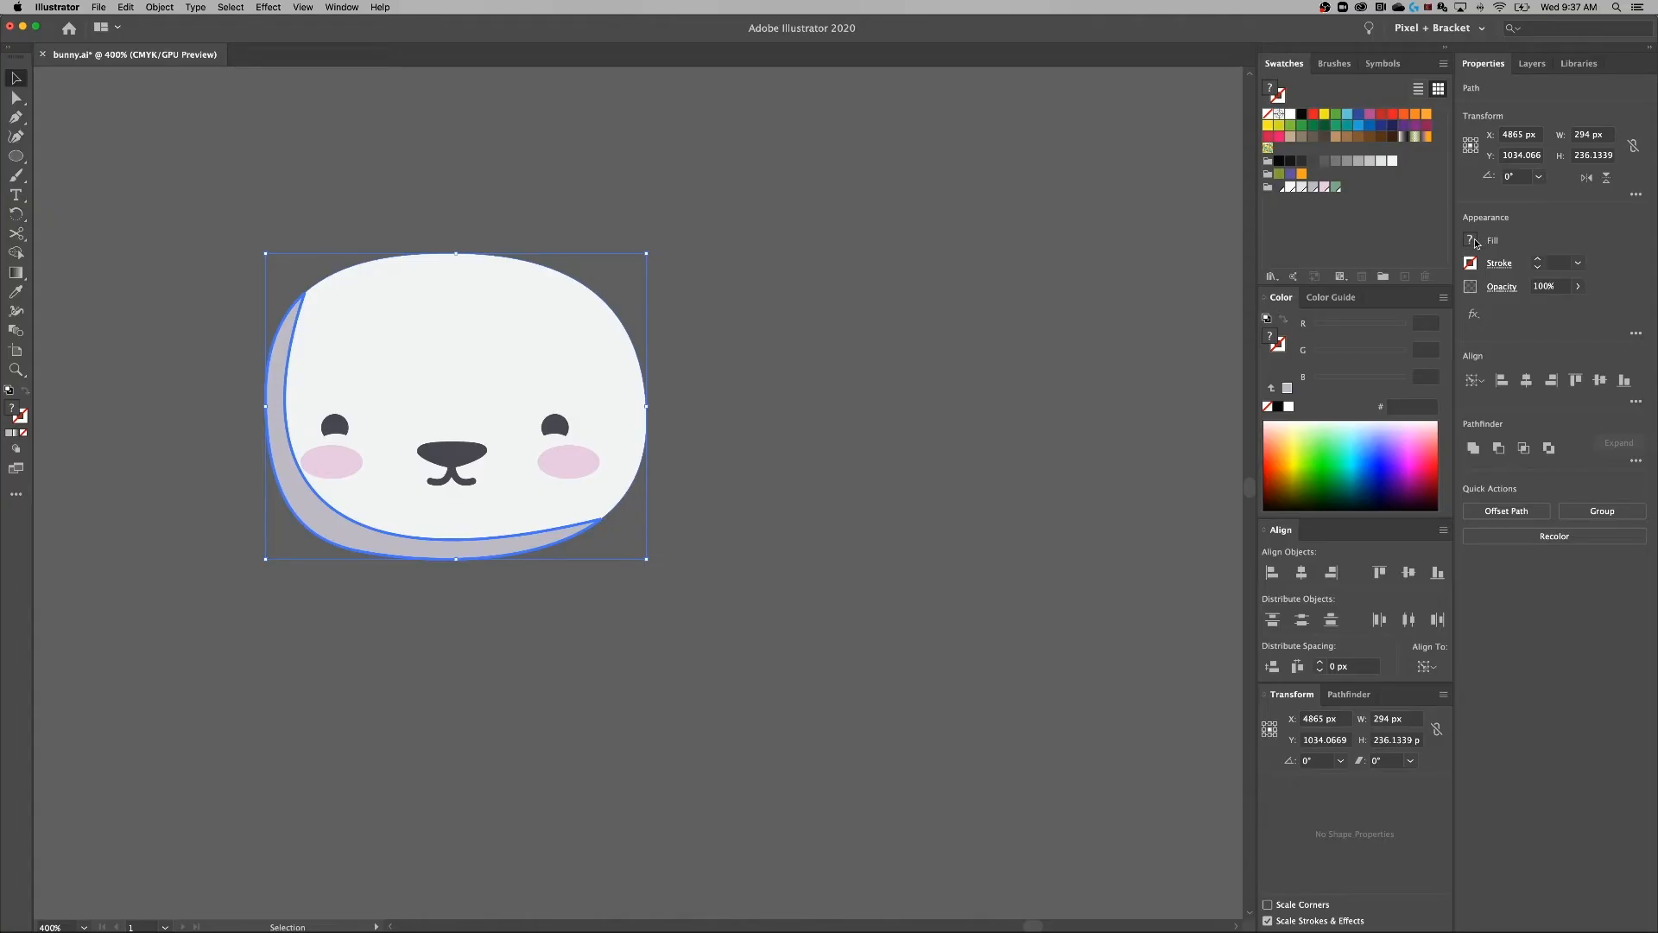
click(1476, 244)
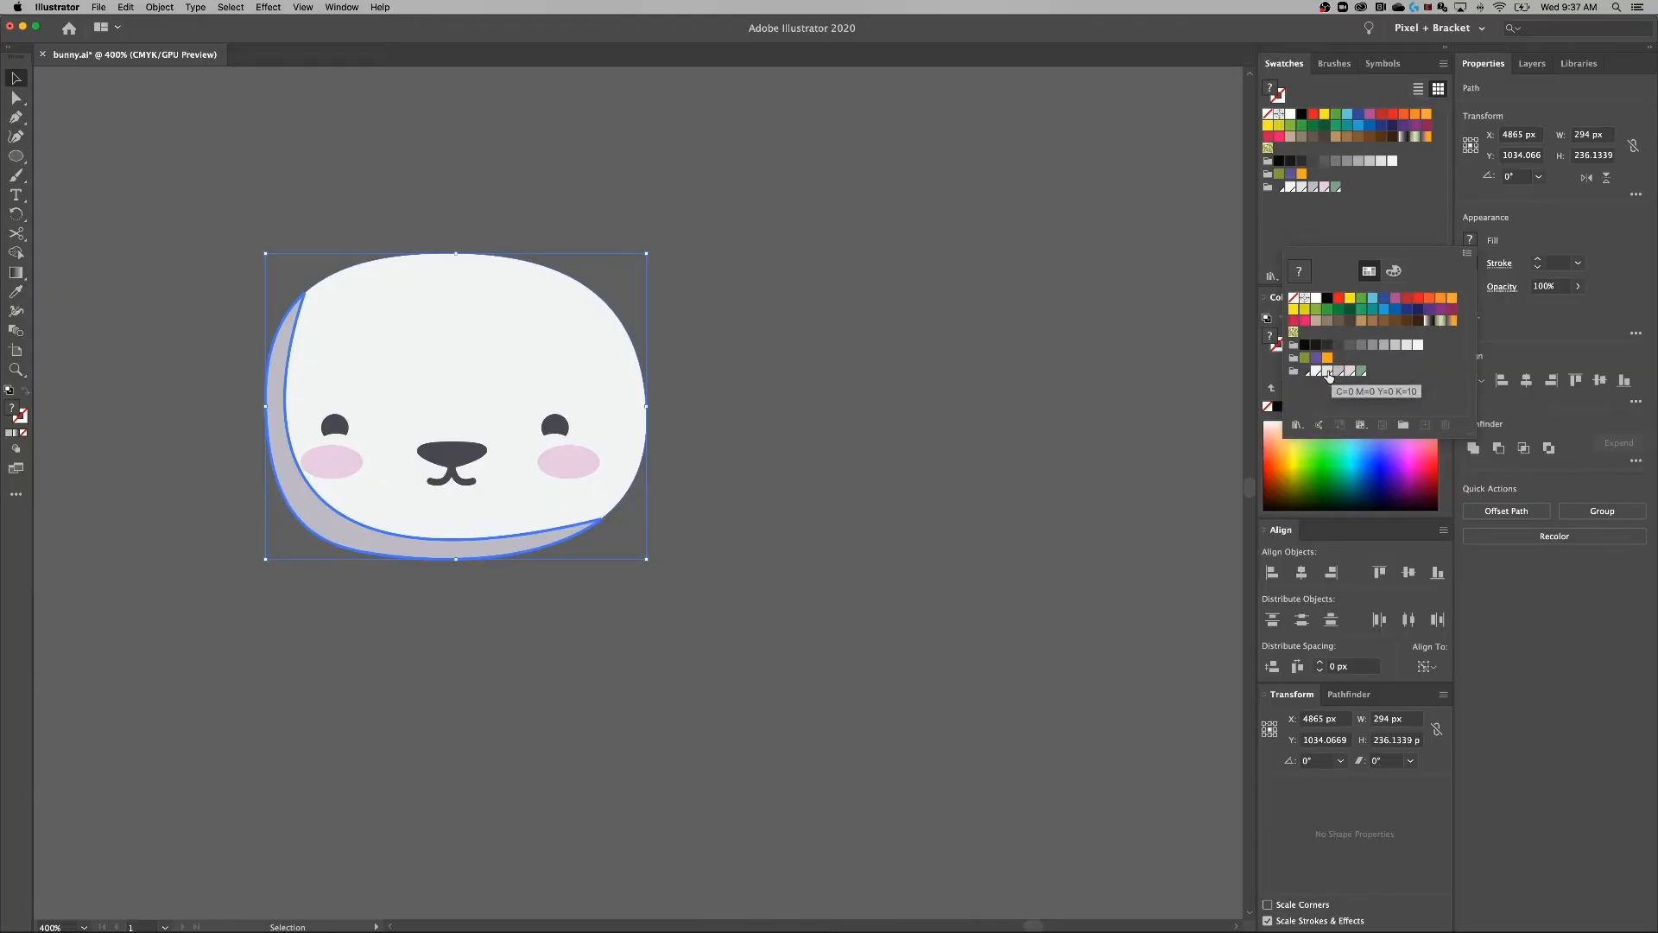
click(1328, 372)
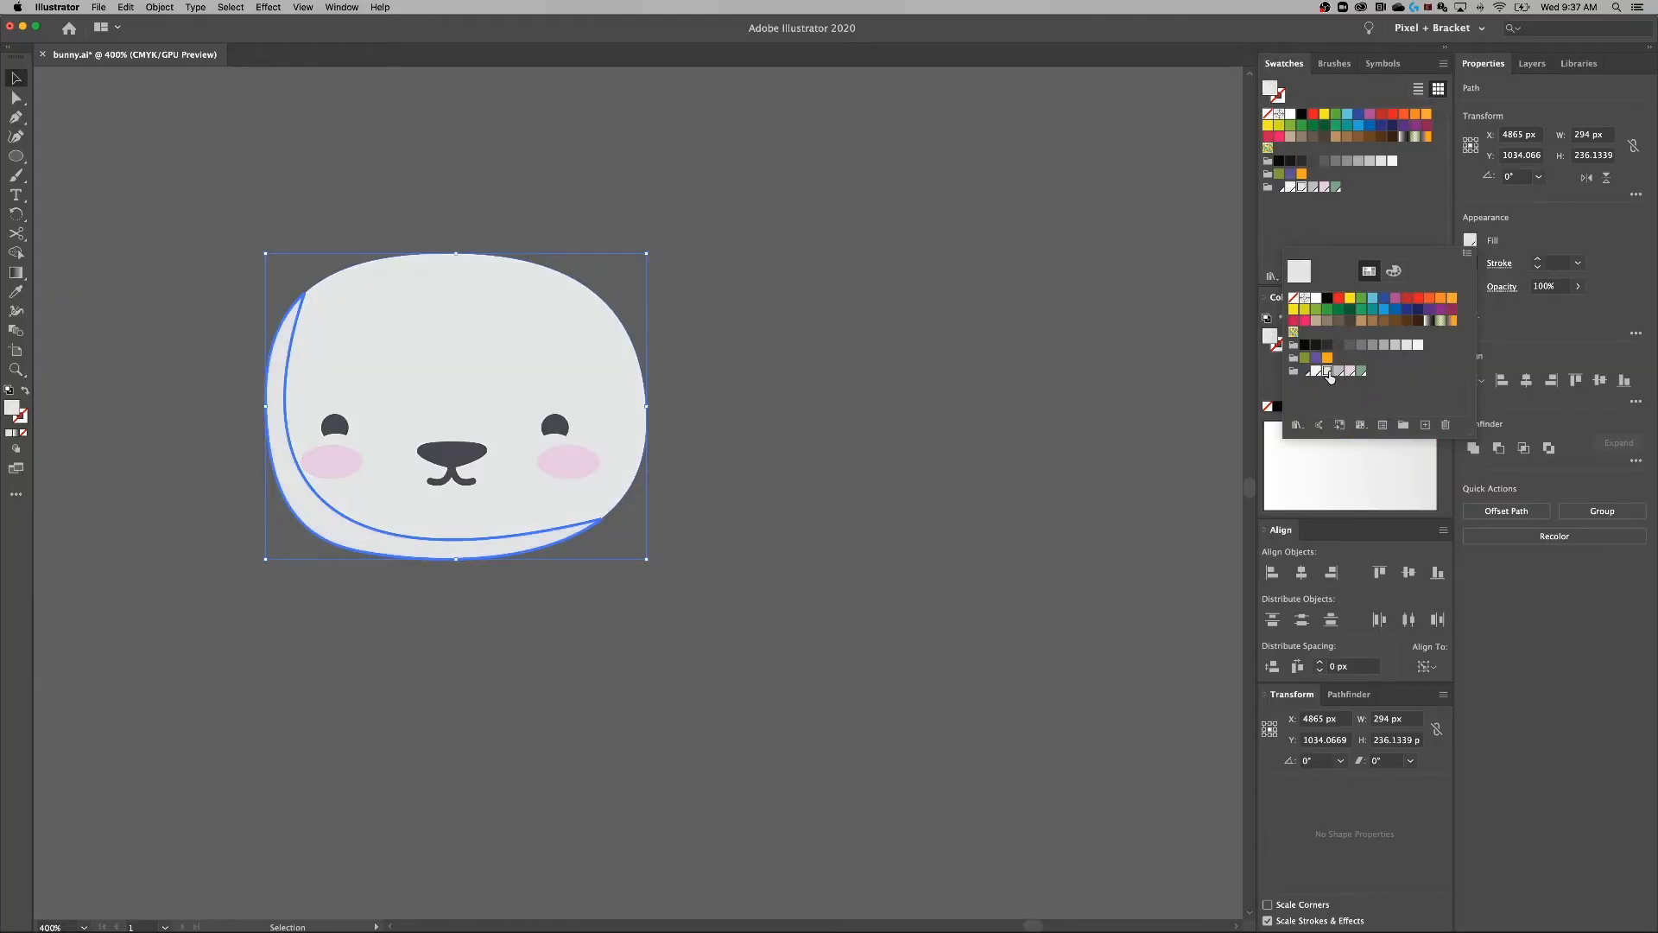
Fill only the main head shape with the lighter C=4 M=2 Y=2 K=0 swatch.
click(726, 298)
click(725, 311)
click(584, 325)
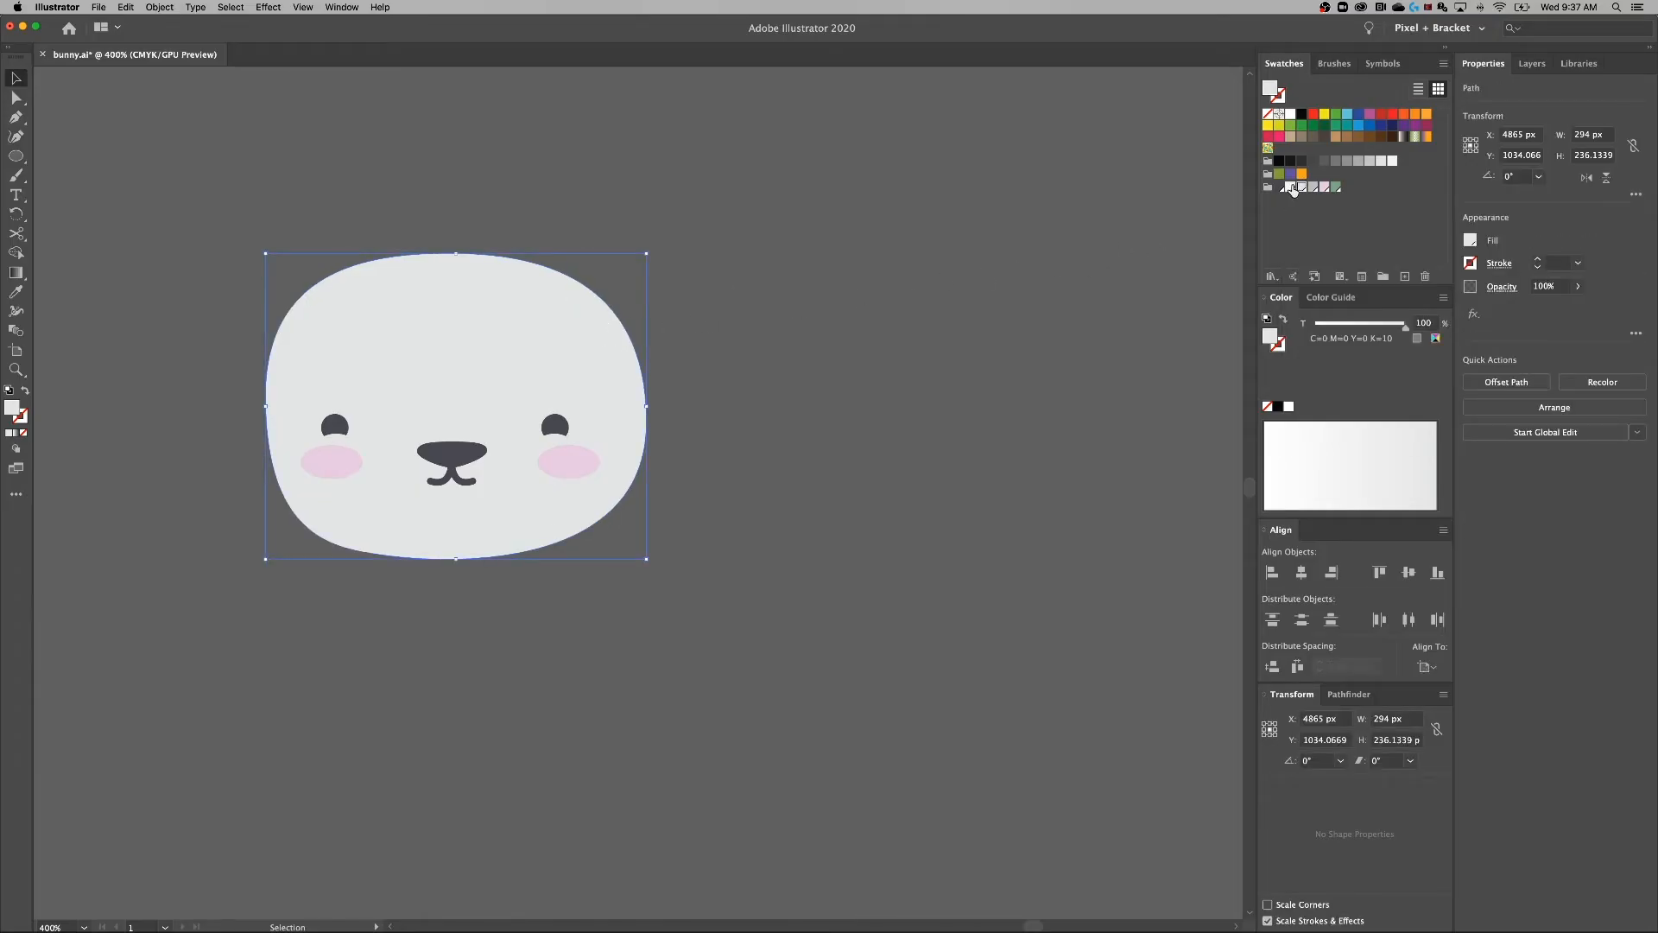
click(1293, 187)
click(936, 362)
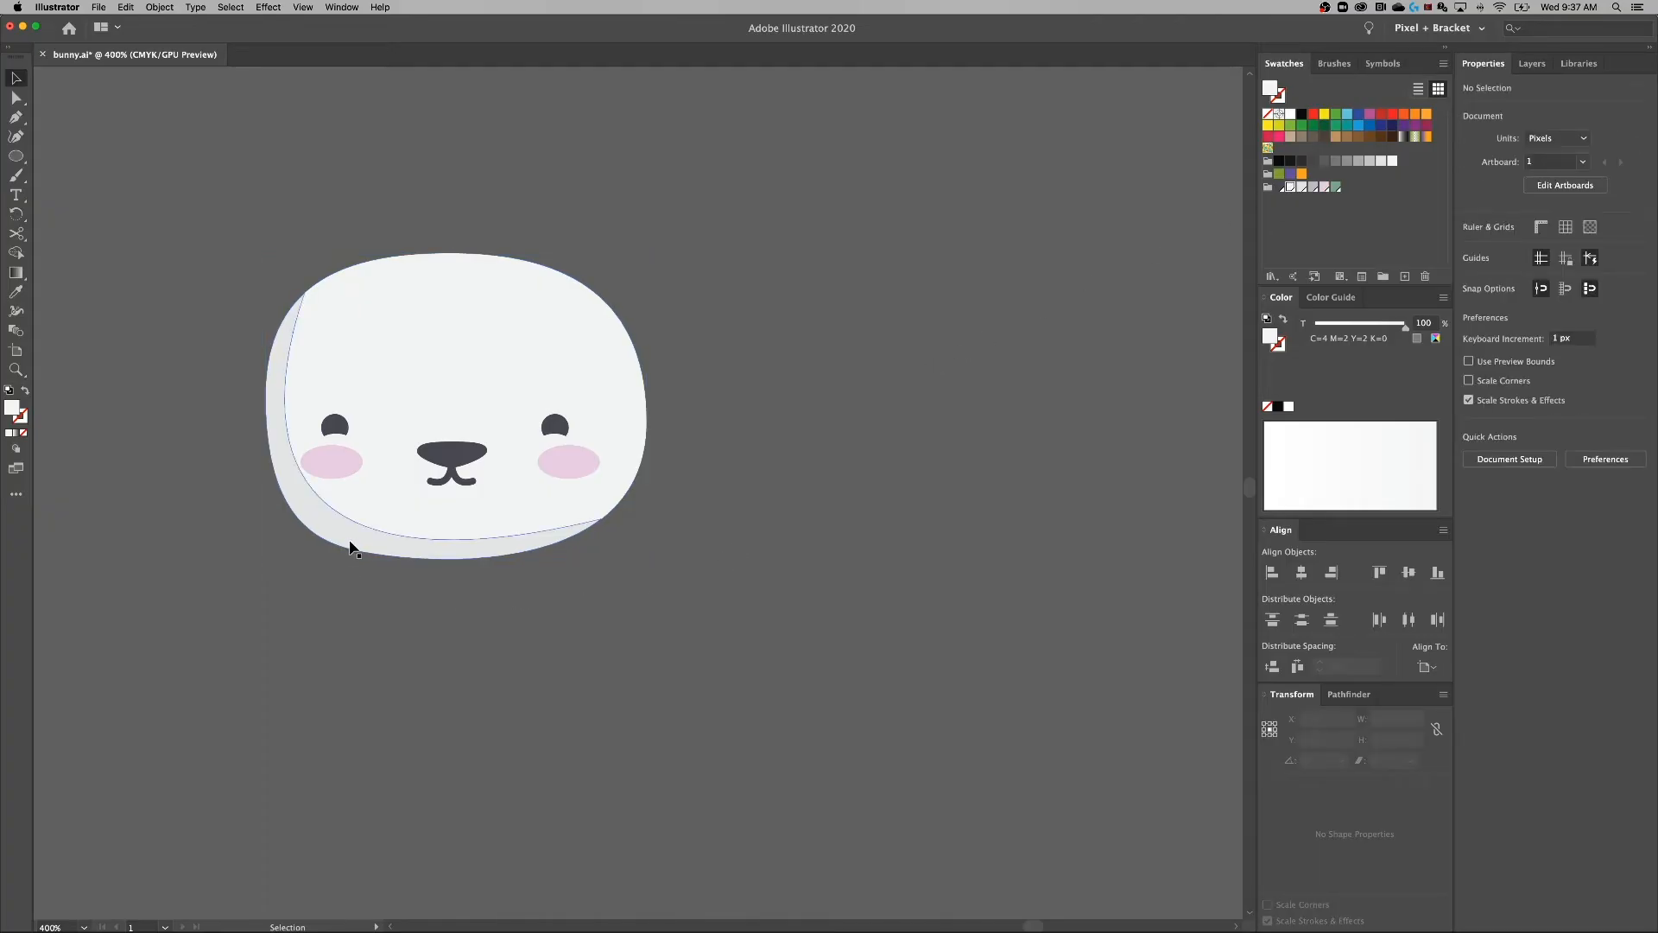
Add an anchor at the lower left of the shadow's inner curve, move it slightly outward and adjust the neighboring handles to slim the shadow.
click(343, 532)
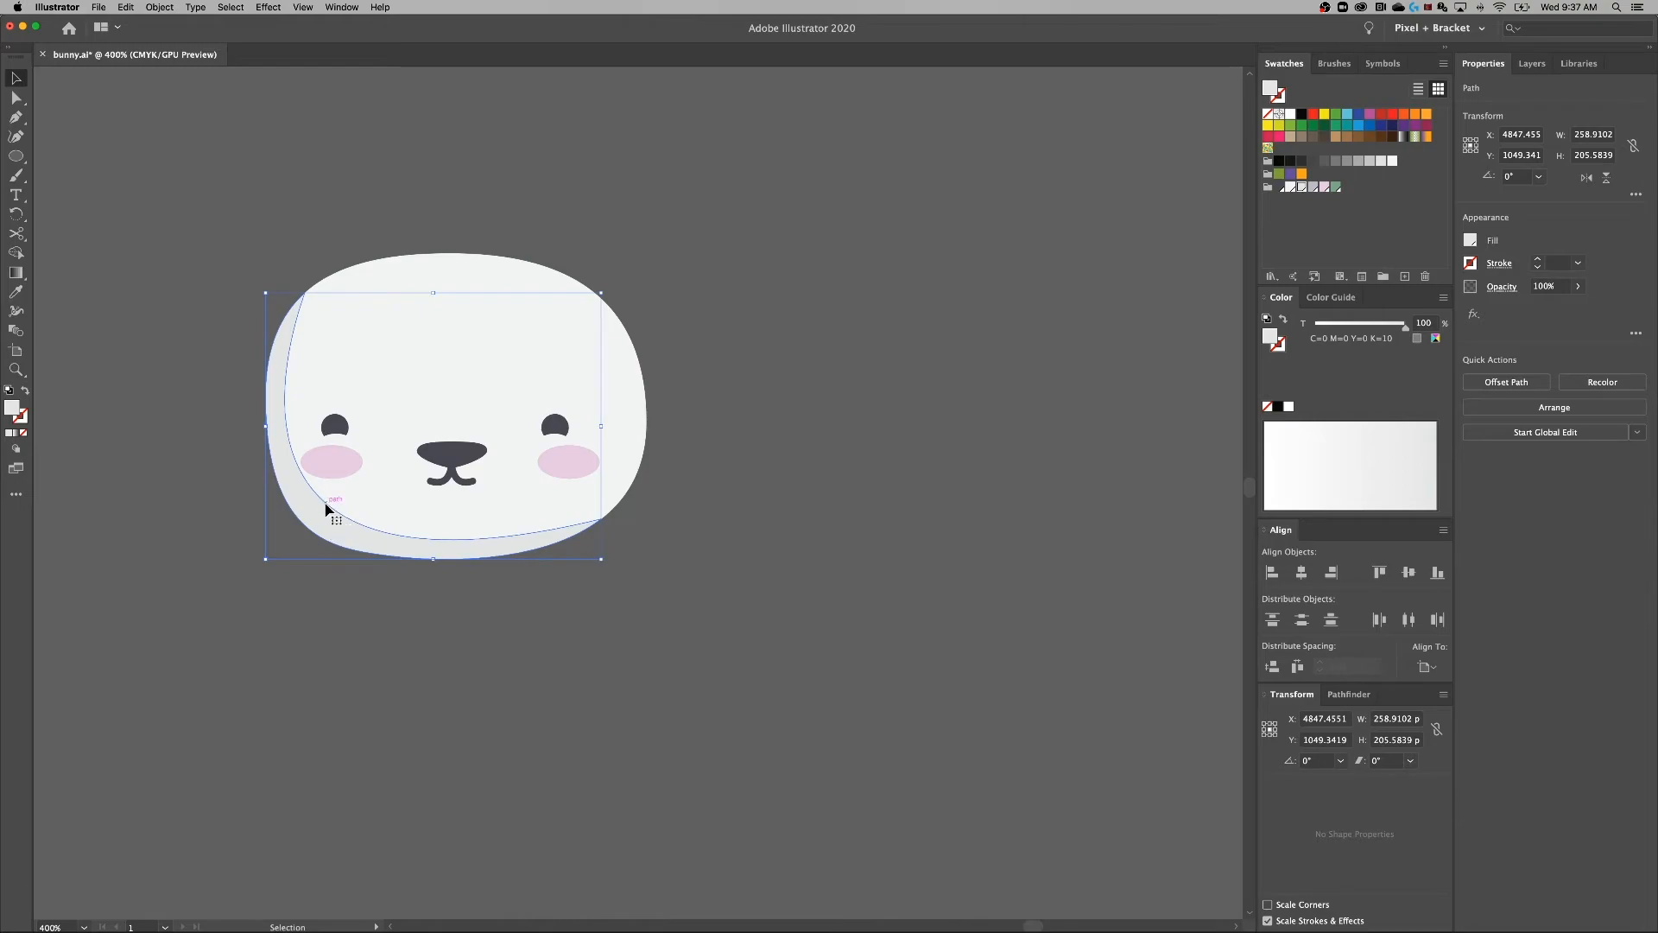
key(p)
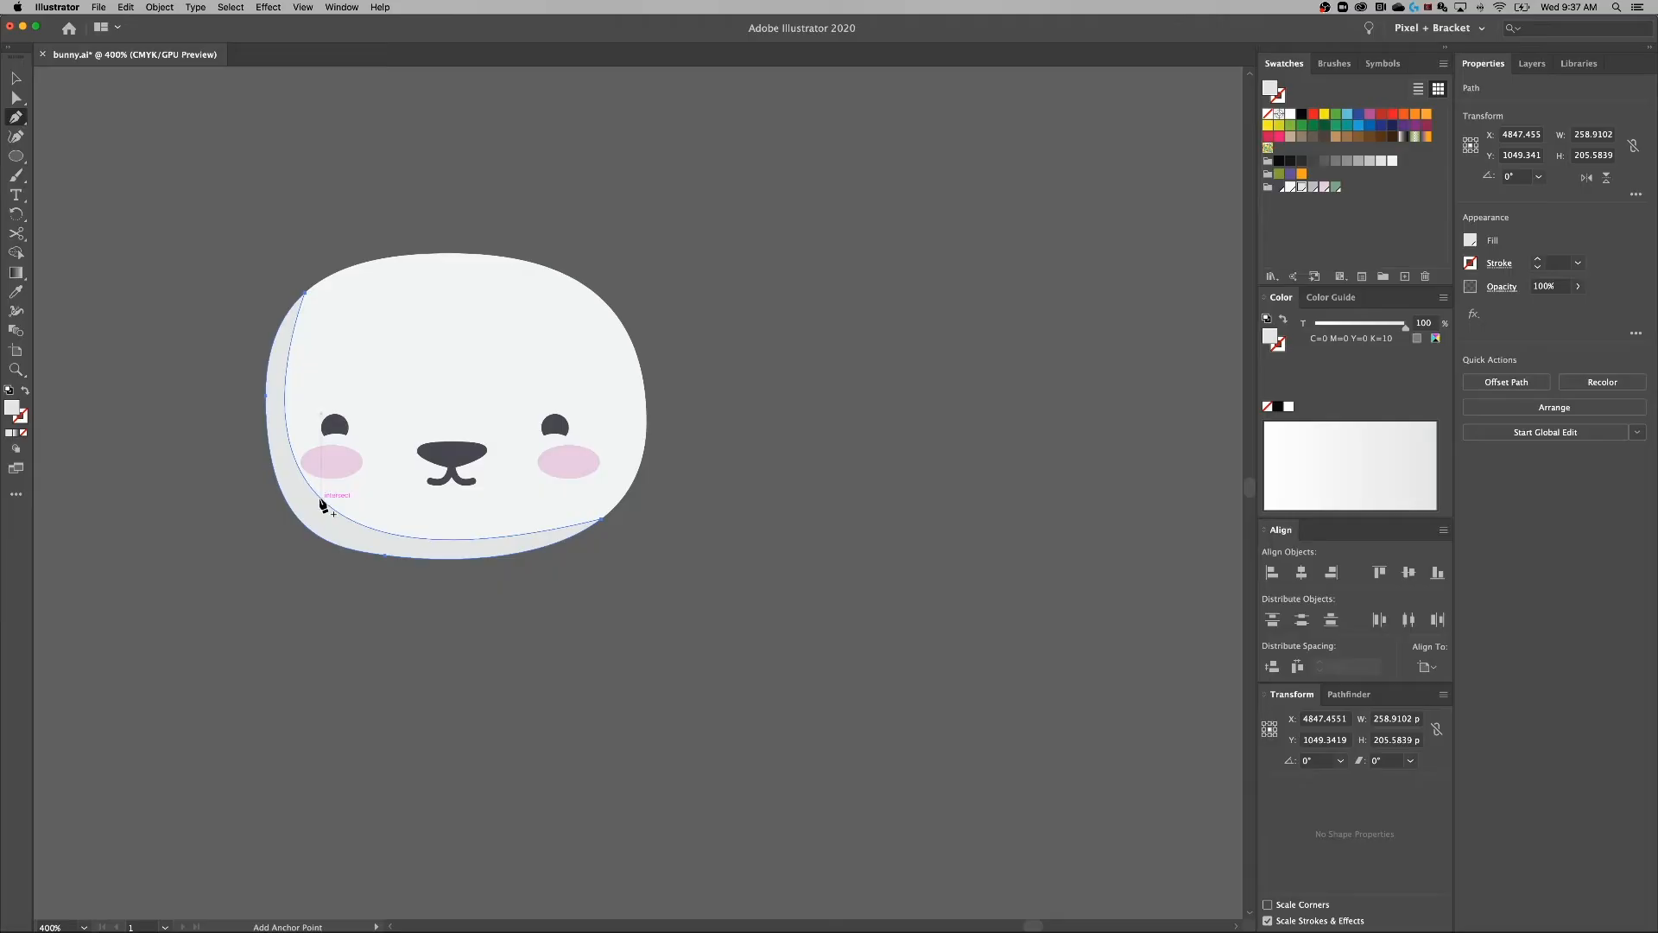
click(320, 500)
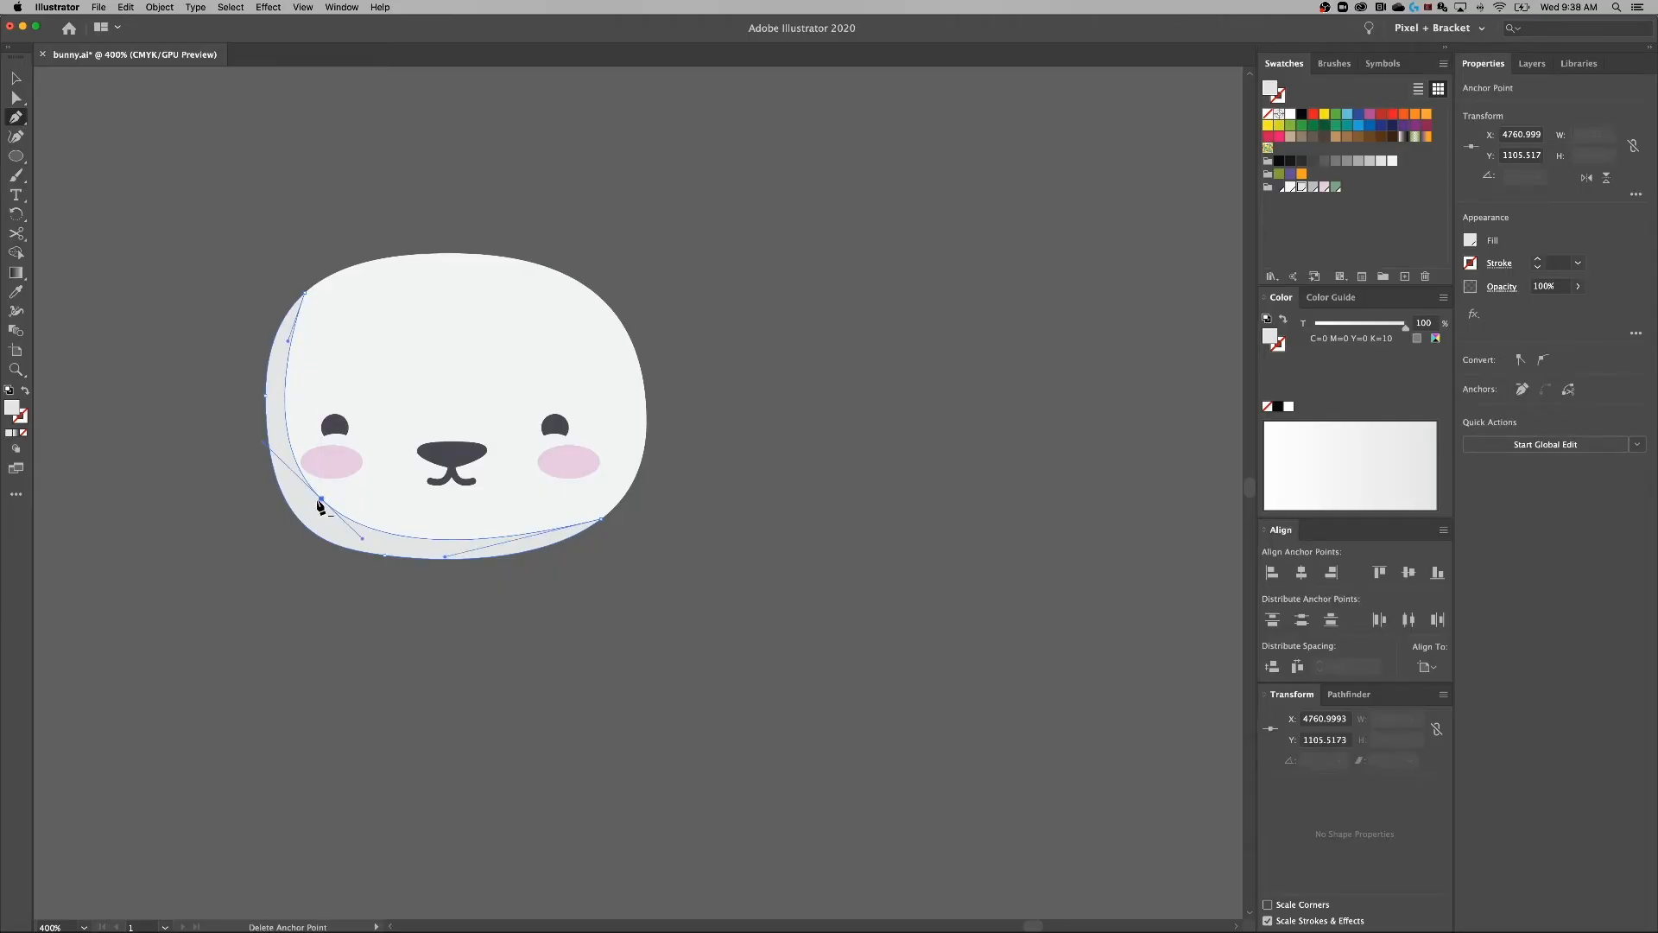
key(a)
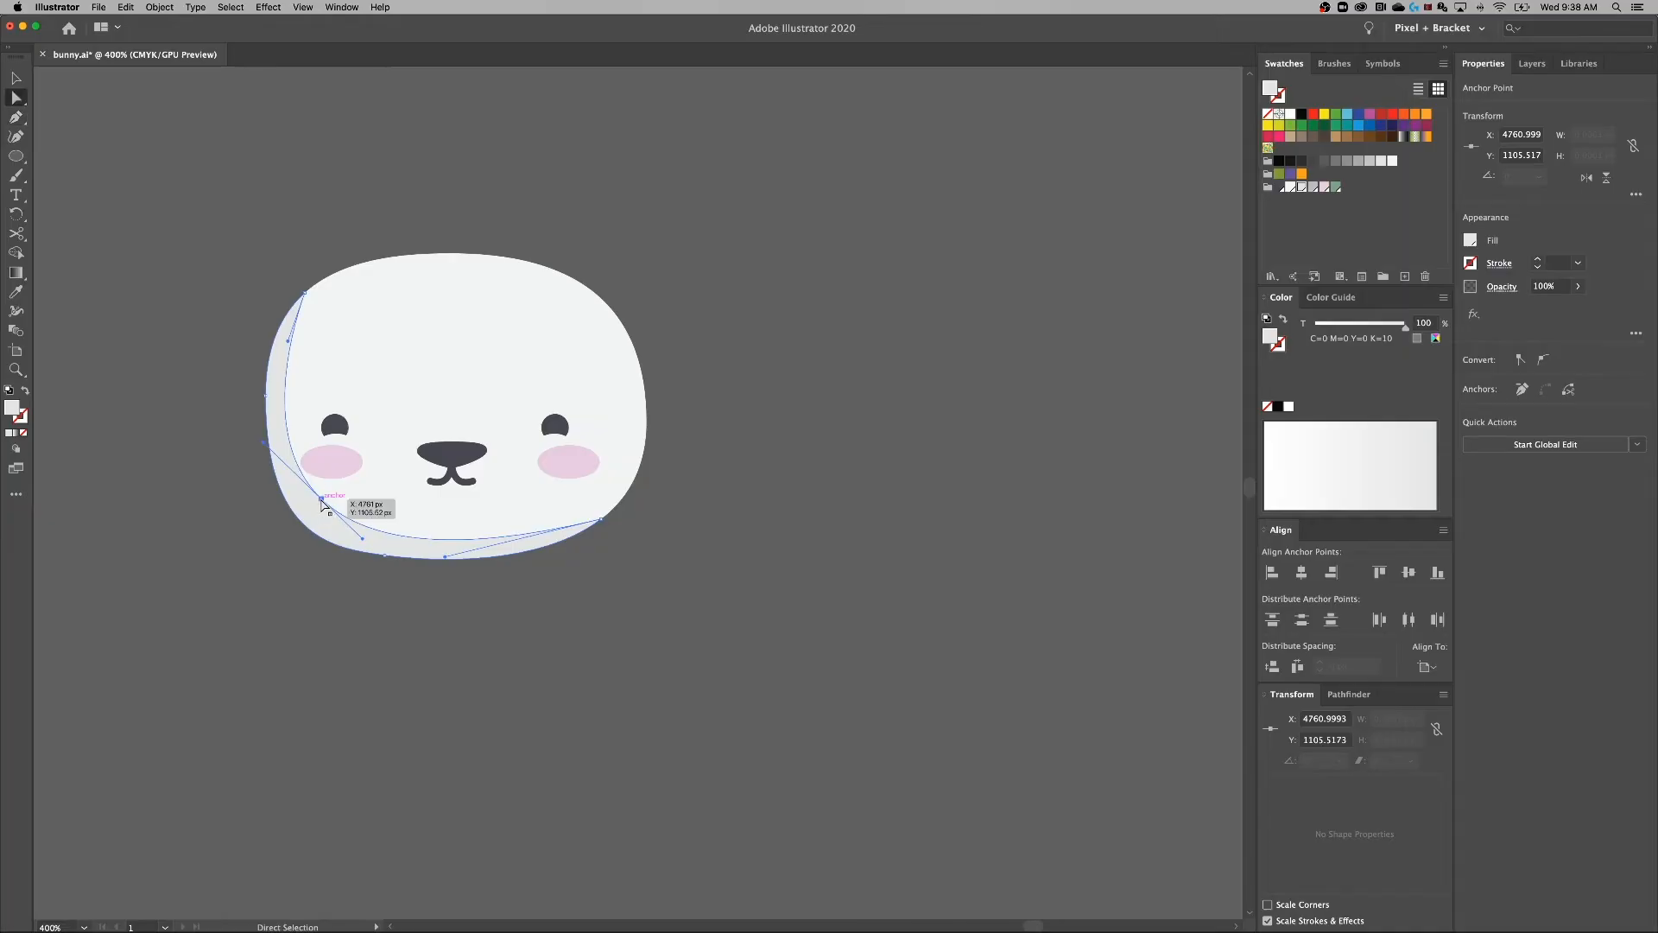
drag(322, 503, 315, 508)
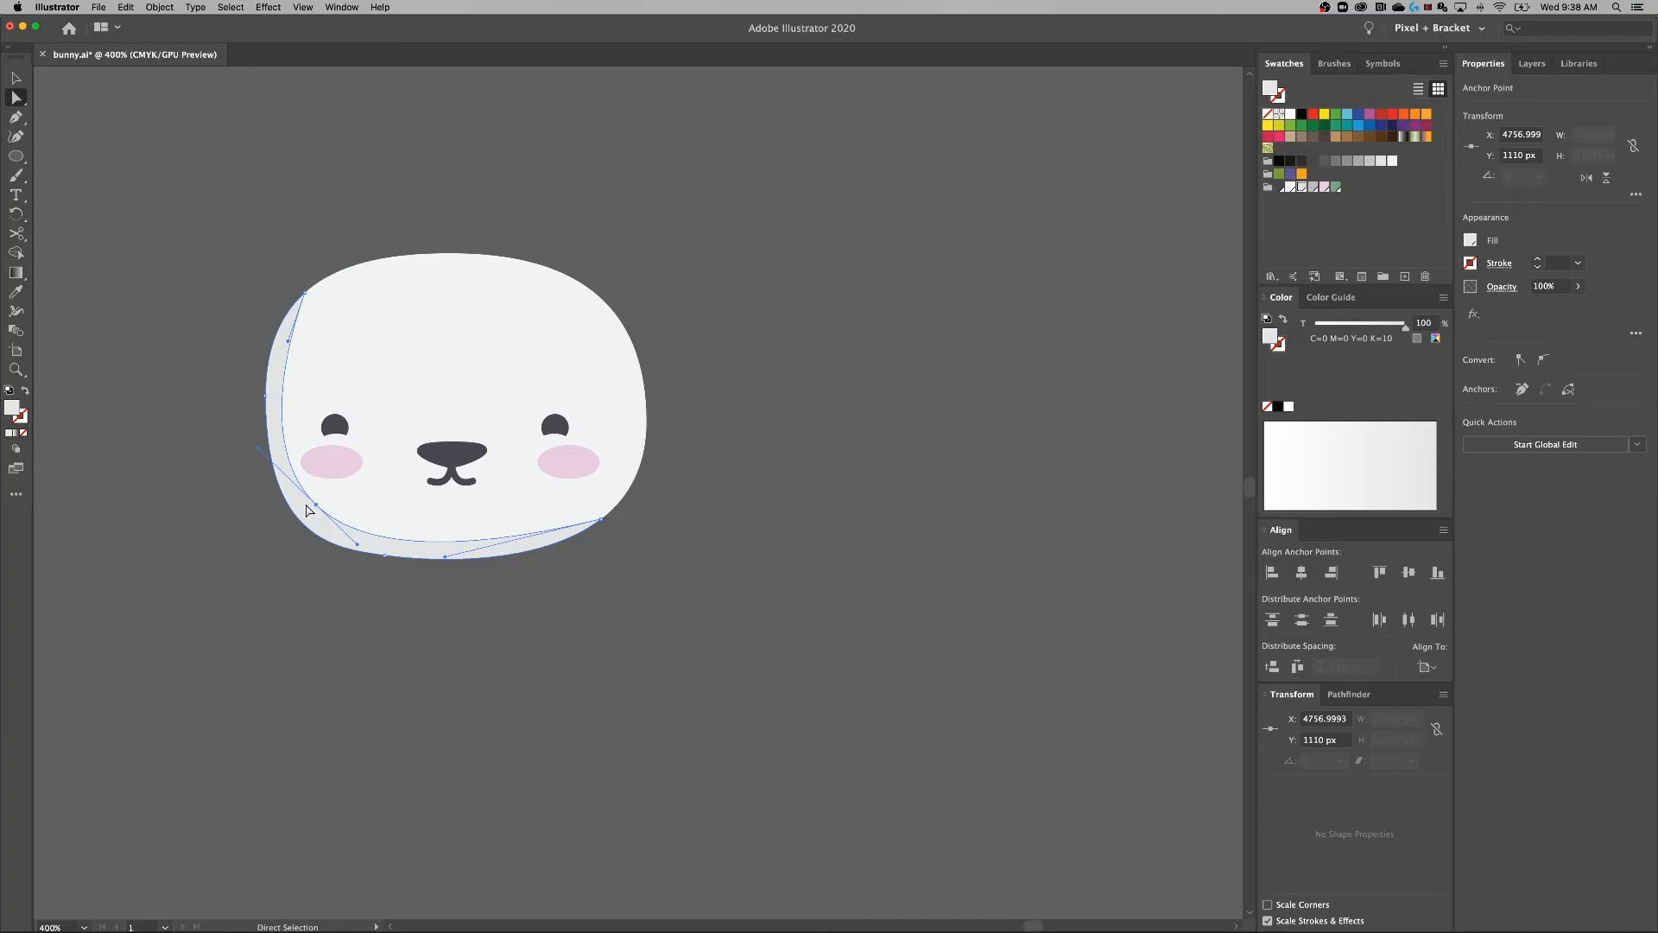
drag(287, 345, 277, 331)
drag(447, 556, 481, 573)
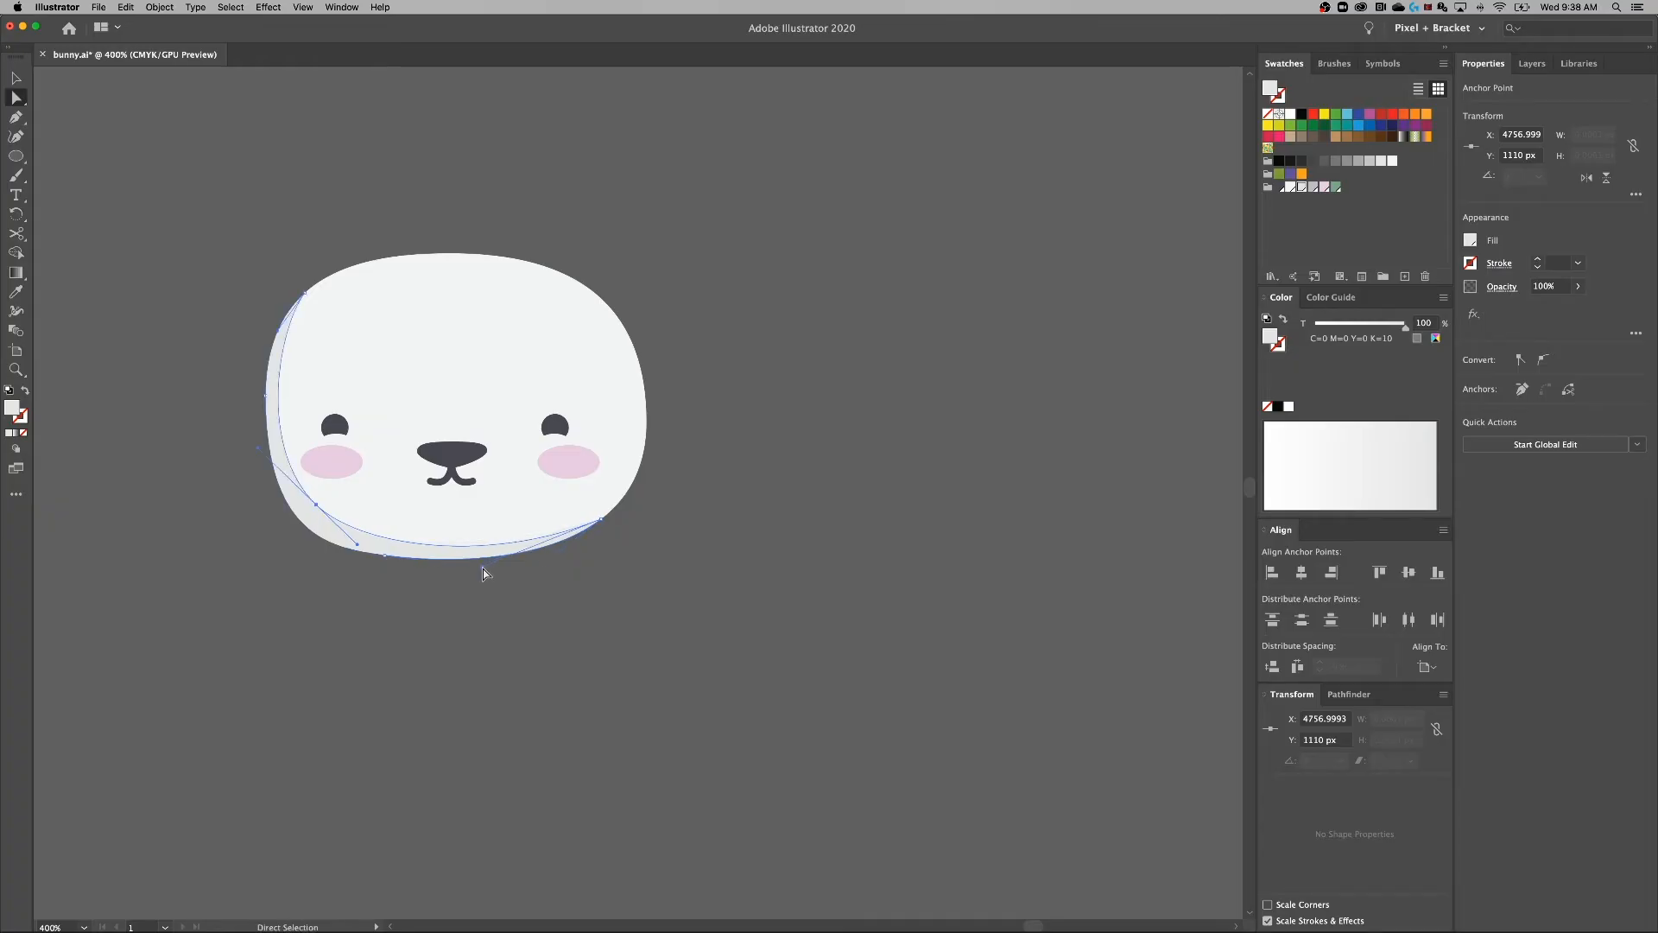
click(755, 578)
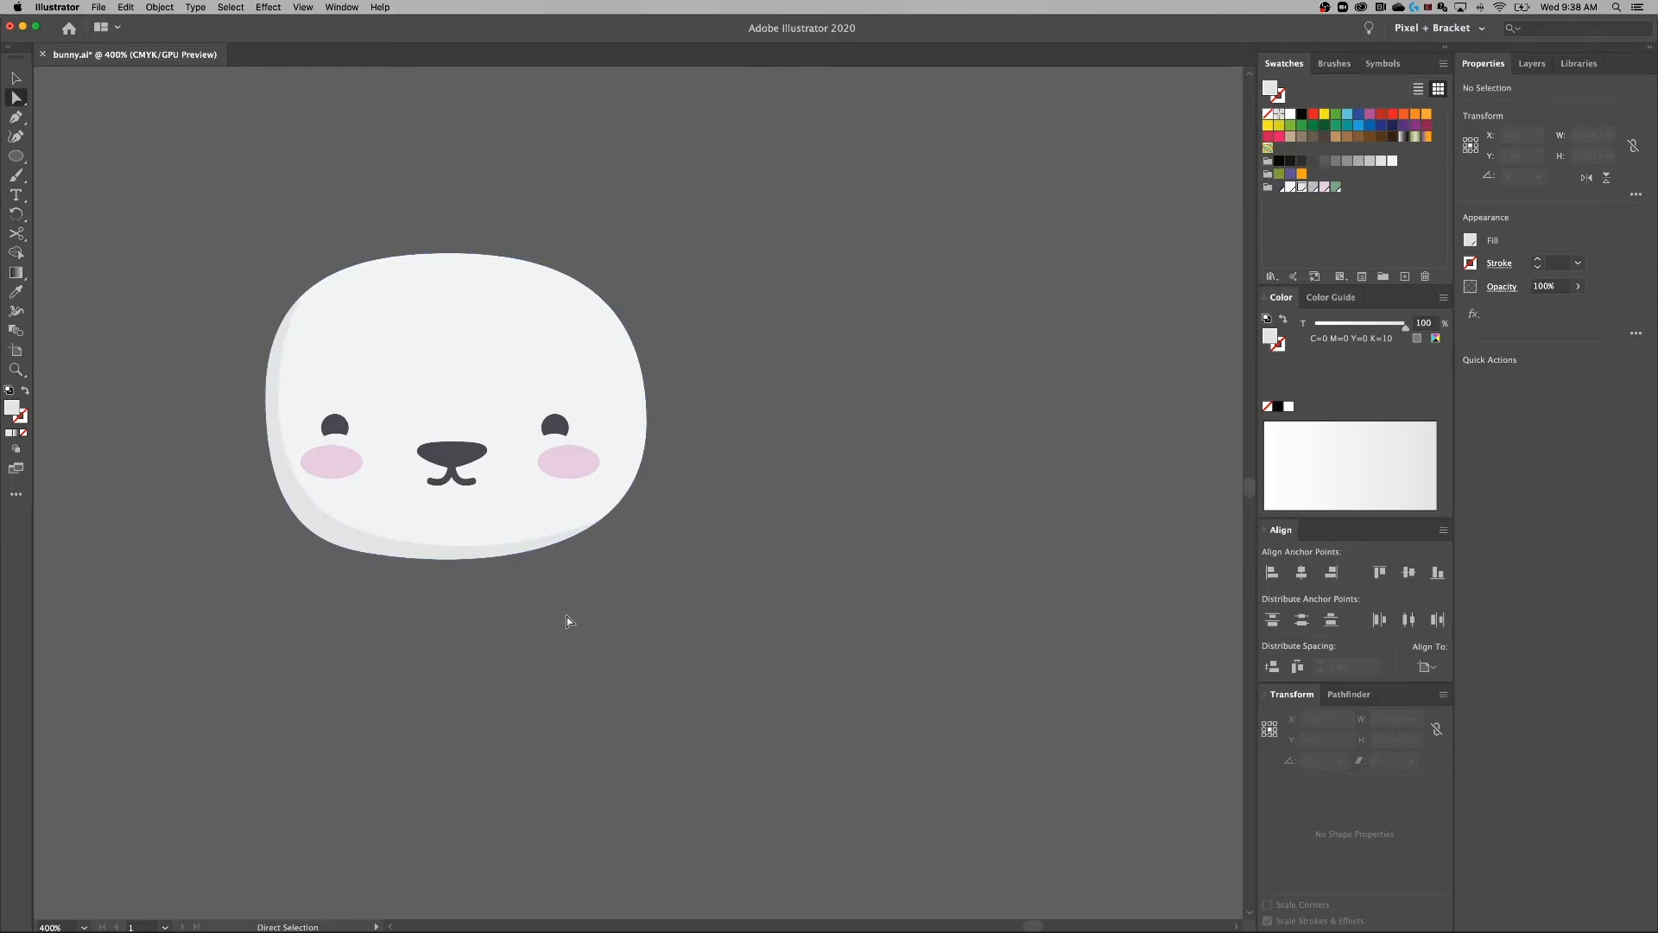
Group all the head and face shapes together and shift the group slightly down and to the left.
key(v)
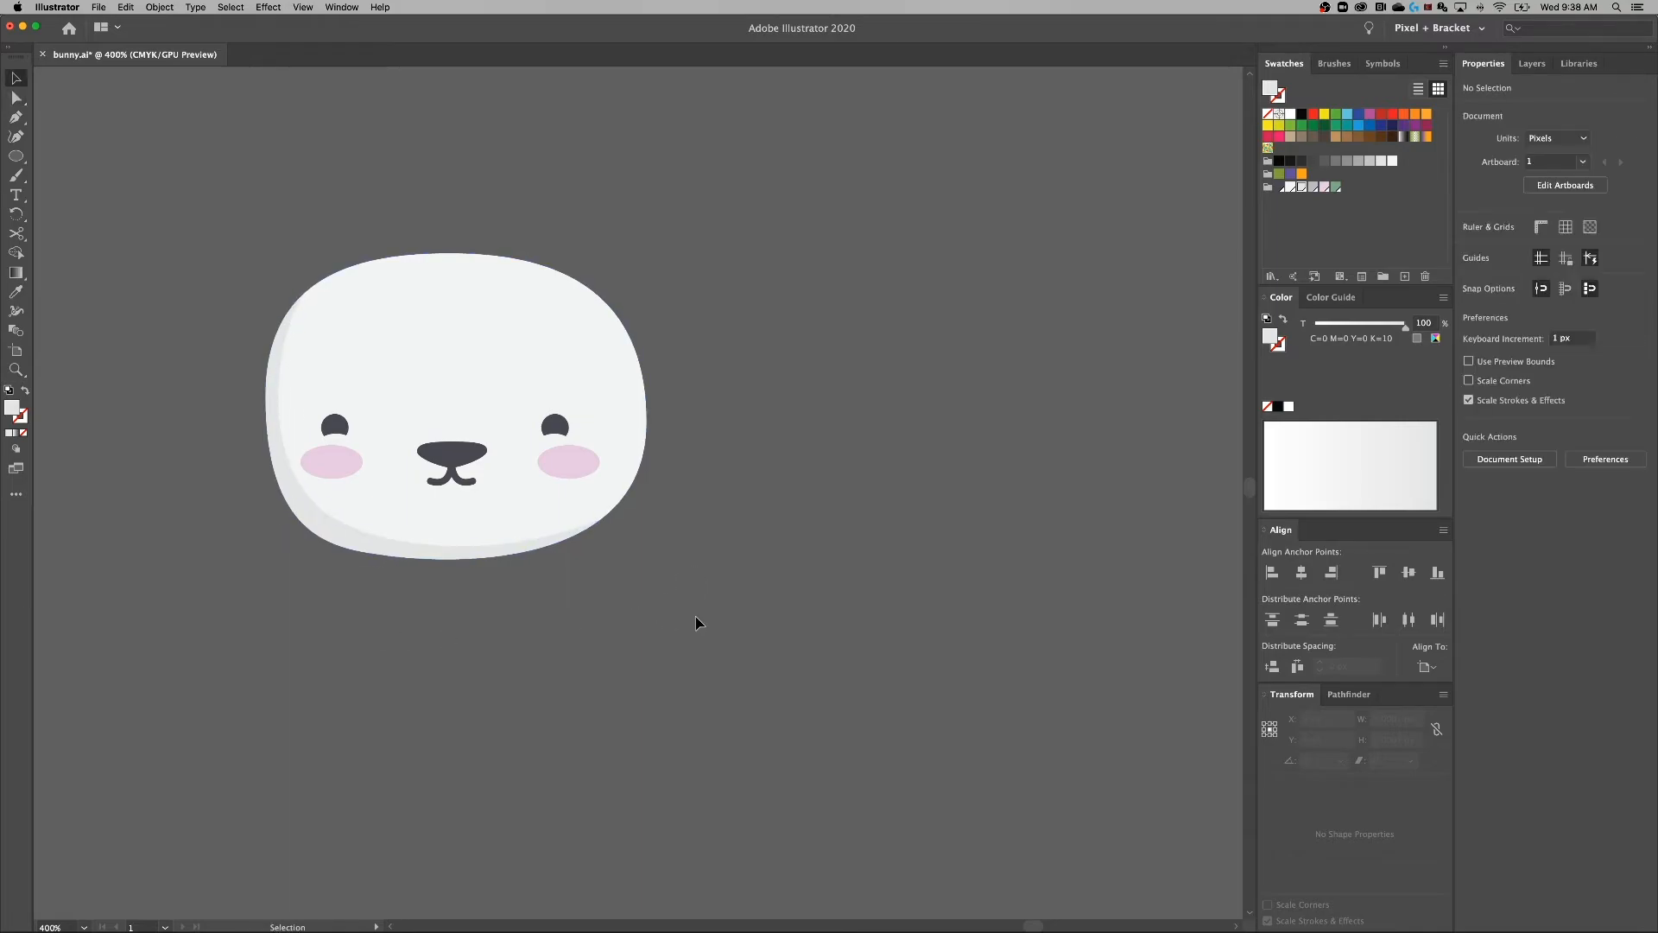
drag(748, 623, 220, 236)
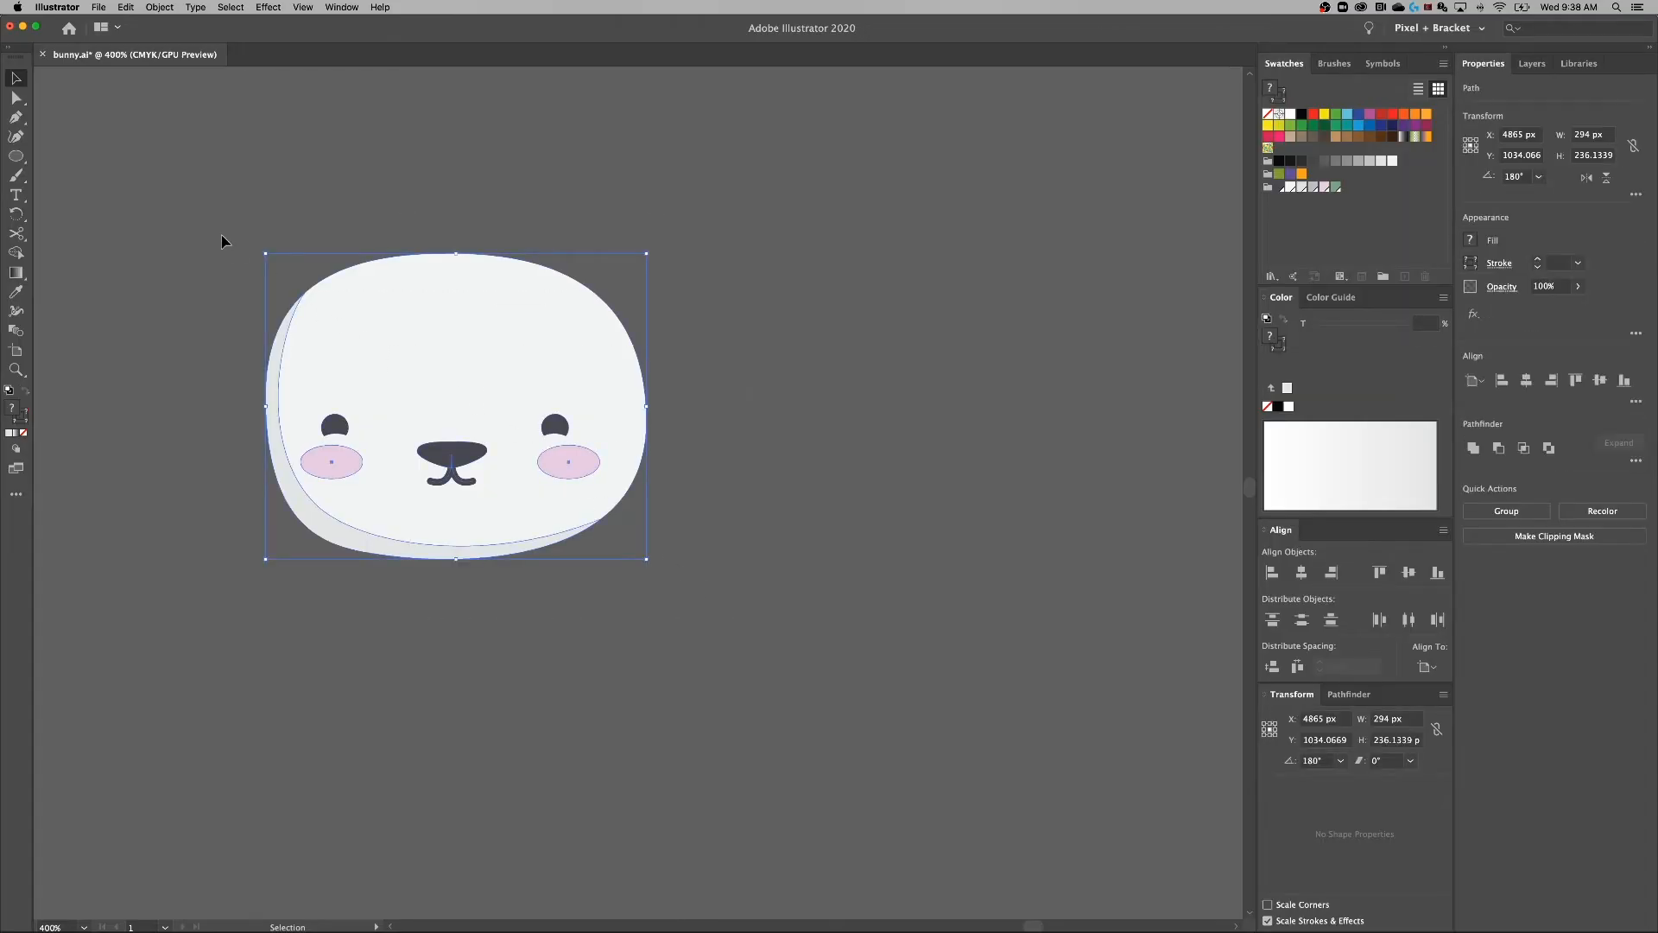
key(a)
key(super+g)
key(v)
right_click(455, 319)
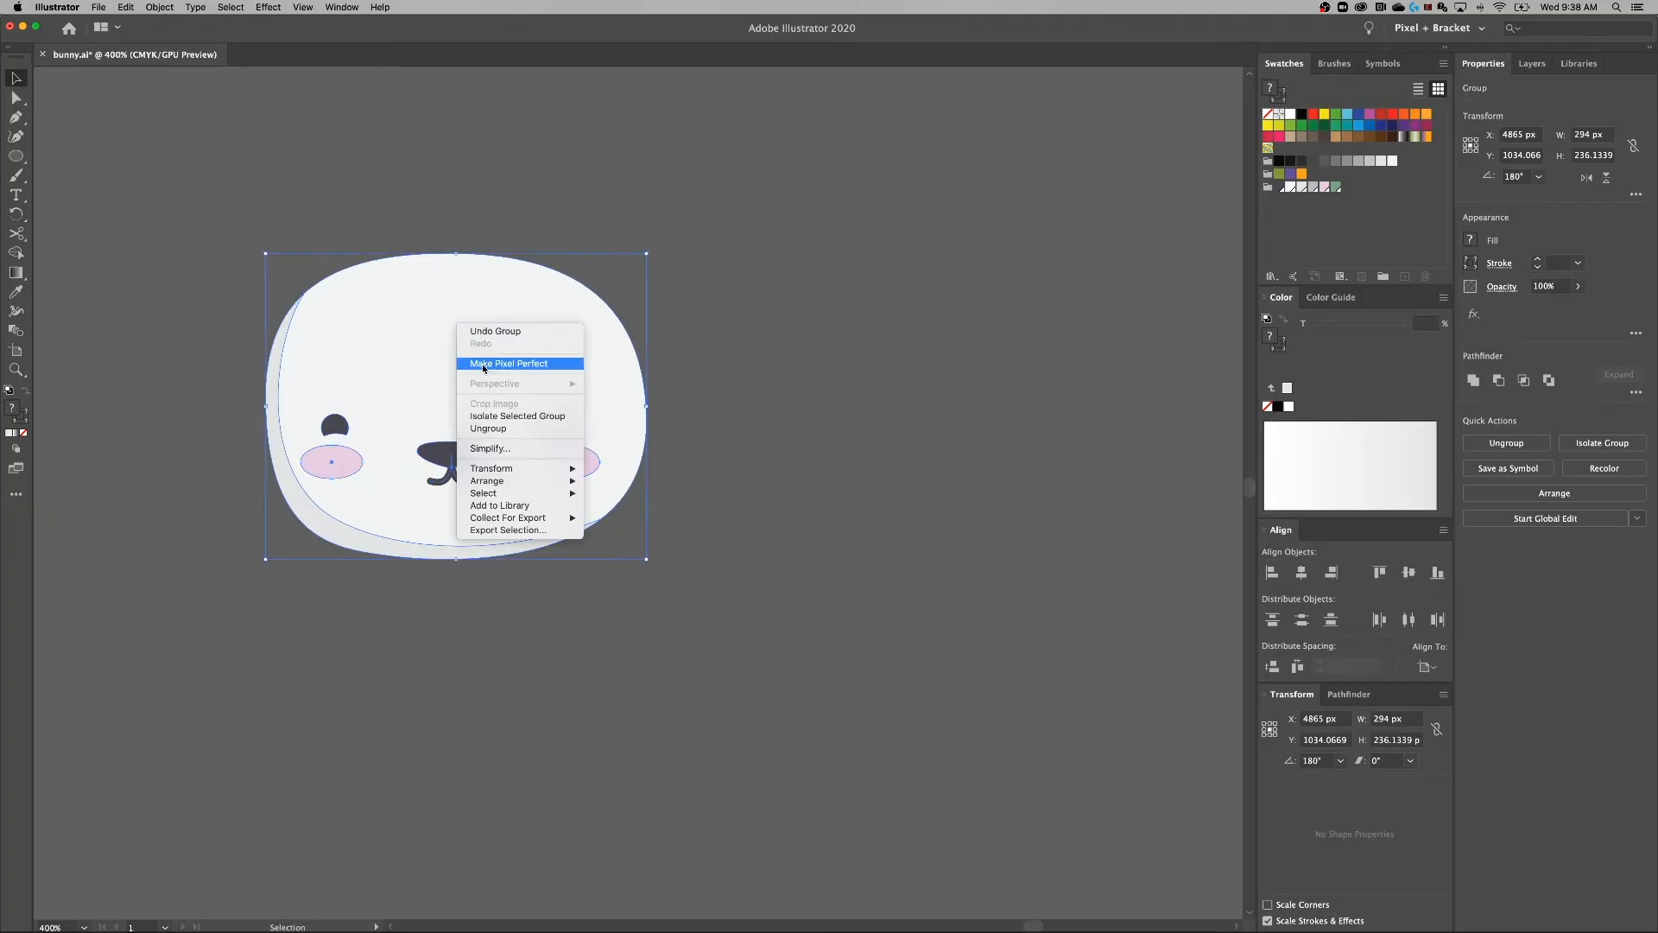
click(494, 429)
click(760, 380)
drag(488, 370, 550, 387)
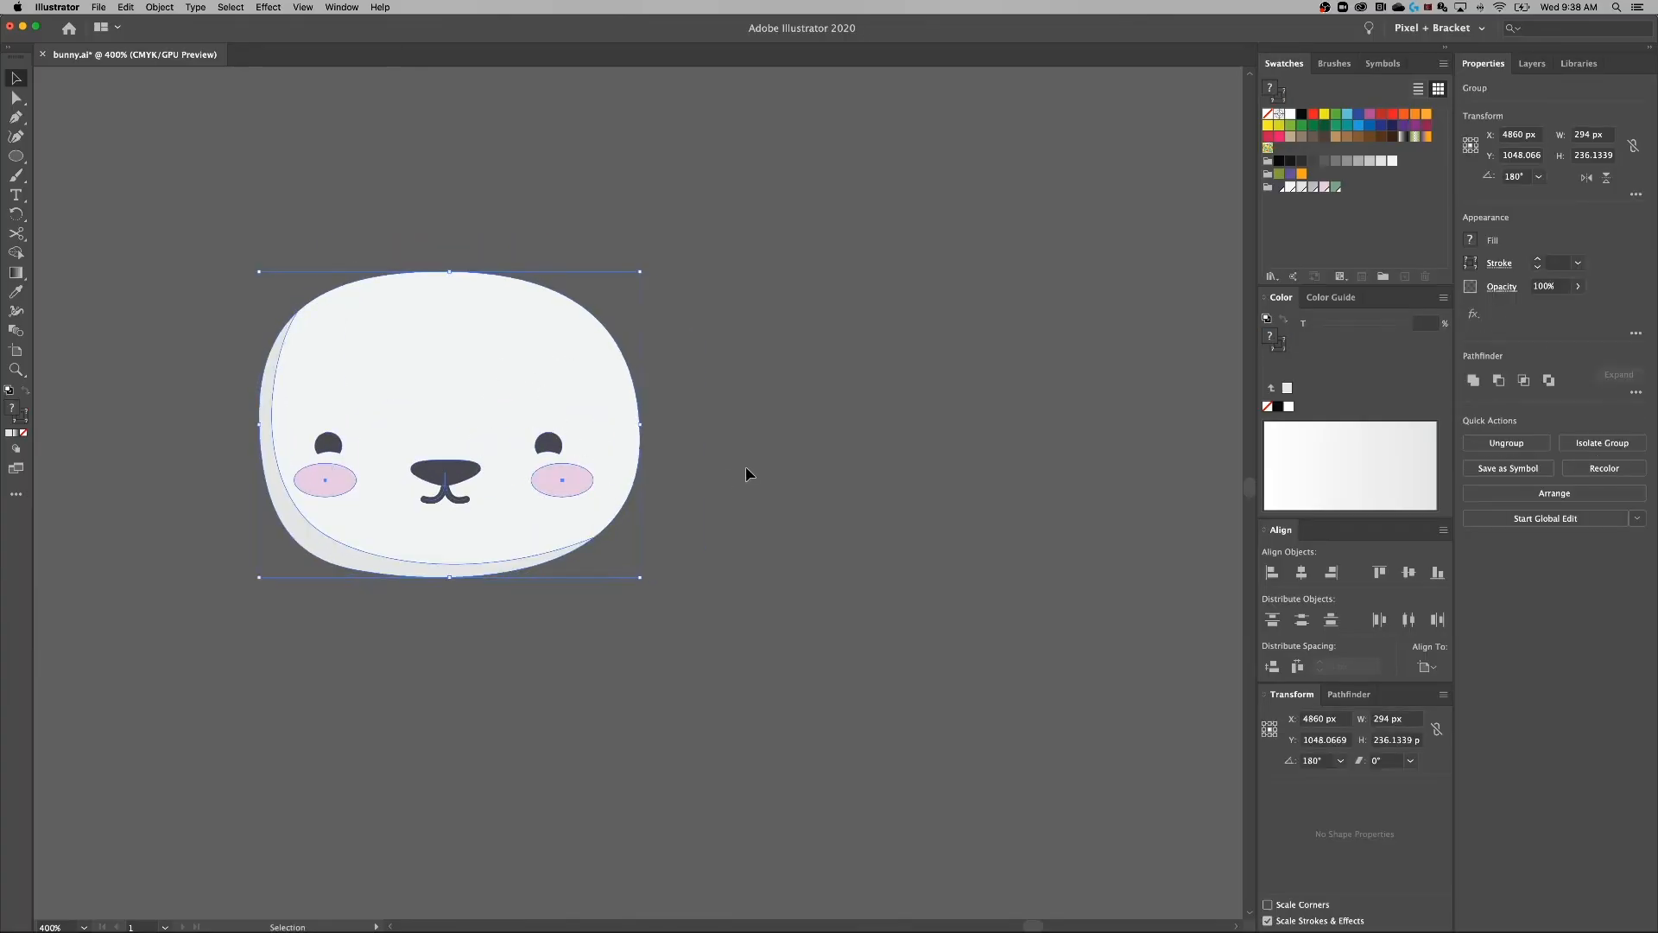
click(747, 475)
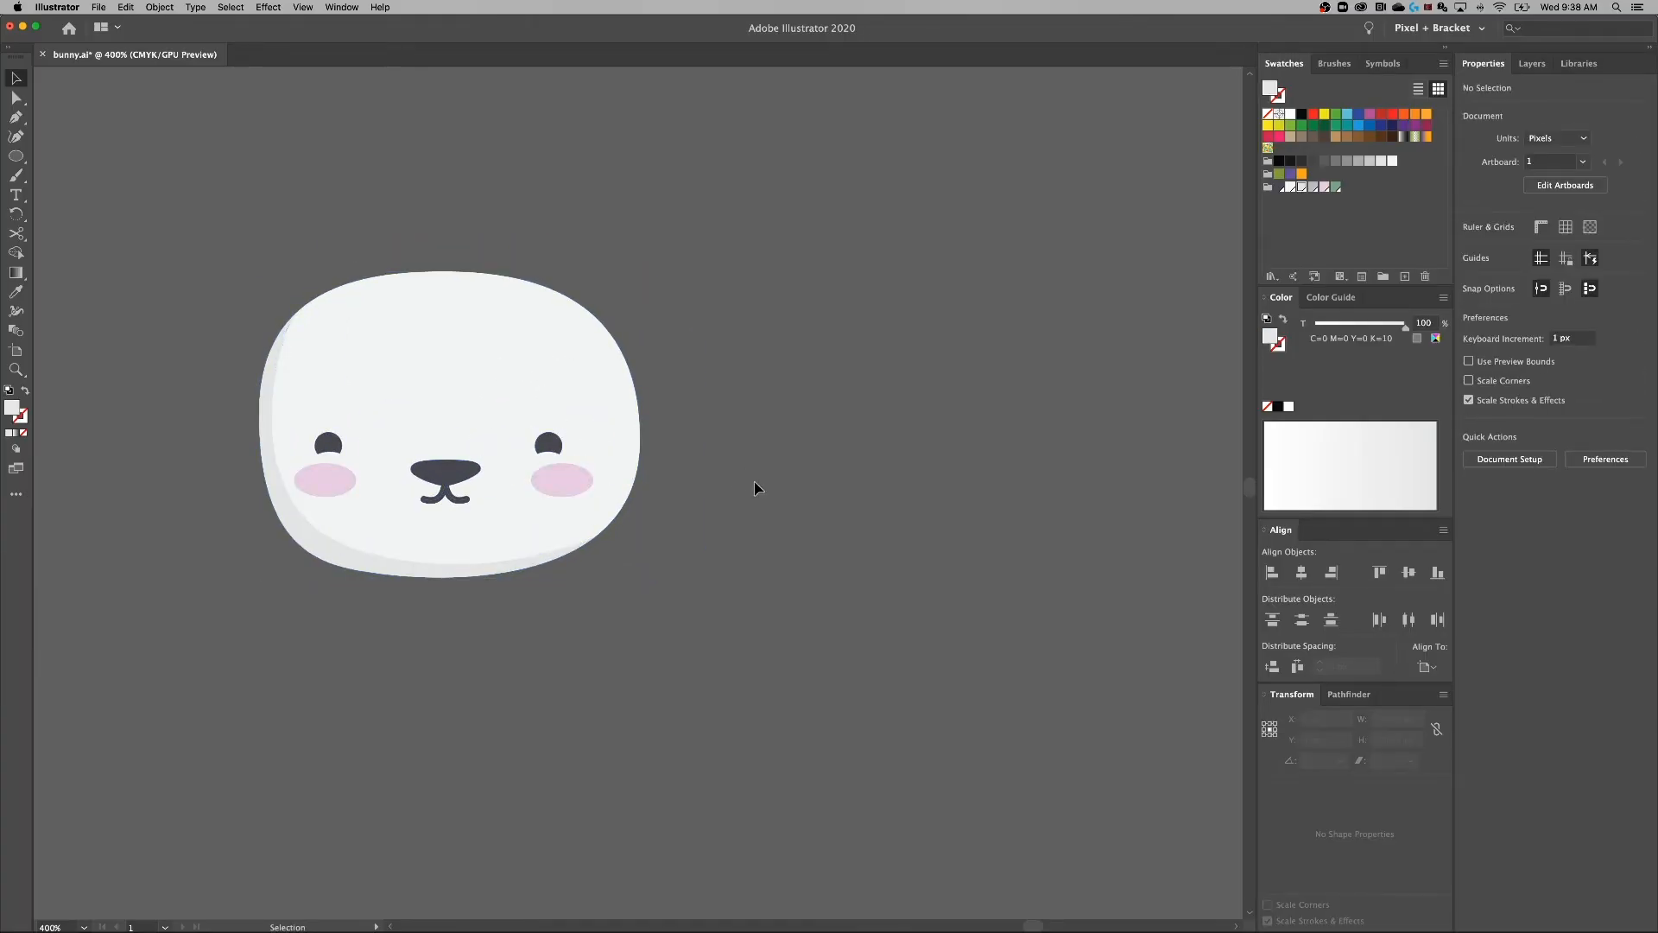
Draw a long, rounded ear about 98 by 210 px above the head's upper left with the Pen tool, filled with C=4 M=2 Y=2 K=0.
drag(767, 407, 893, 582)
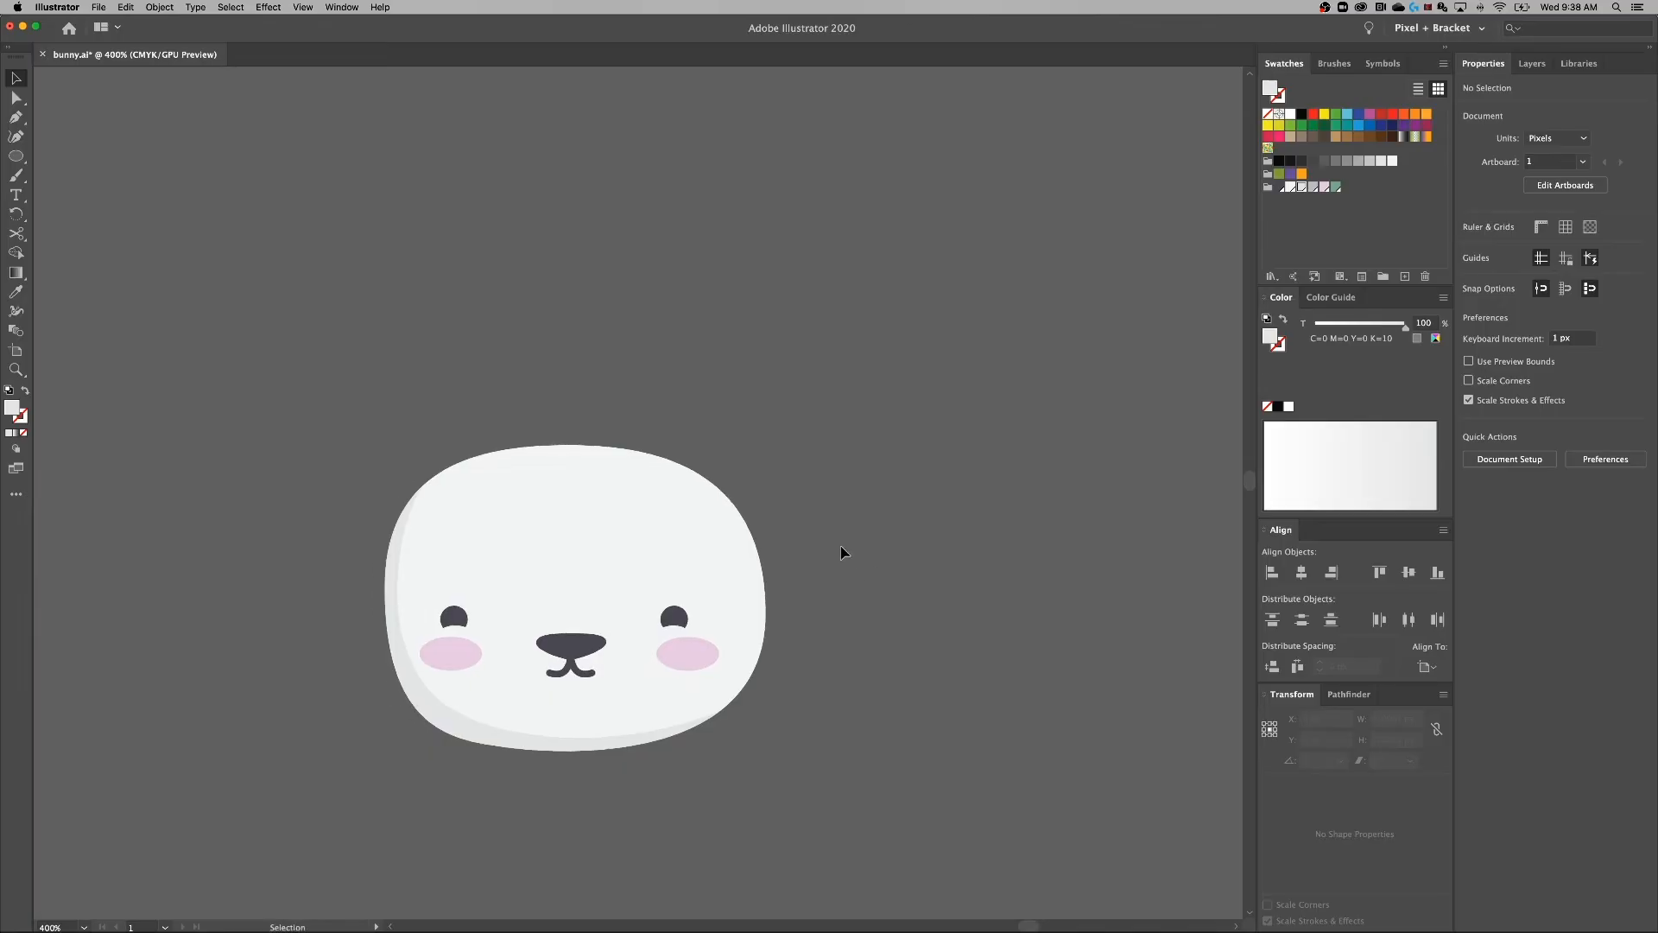
key(p)
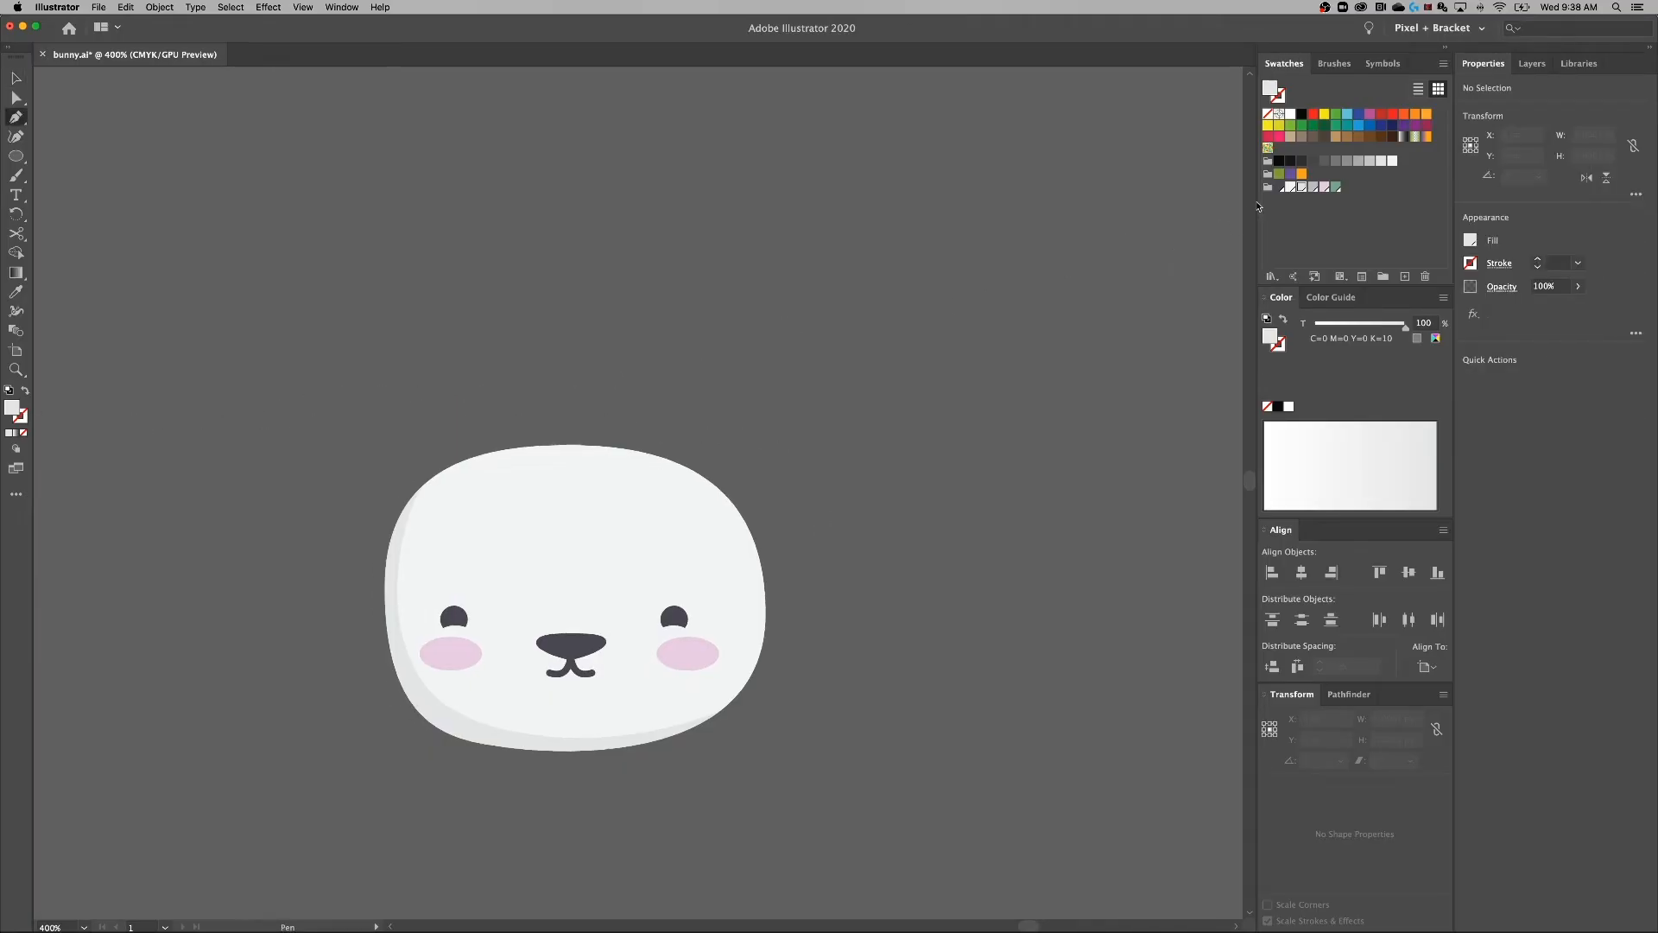
click(1292, 188)
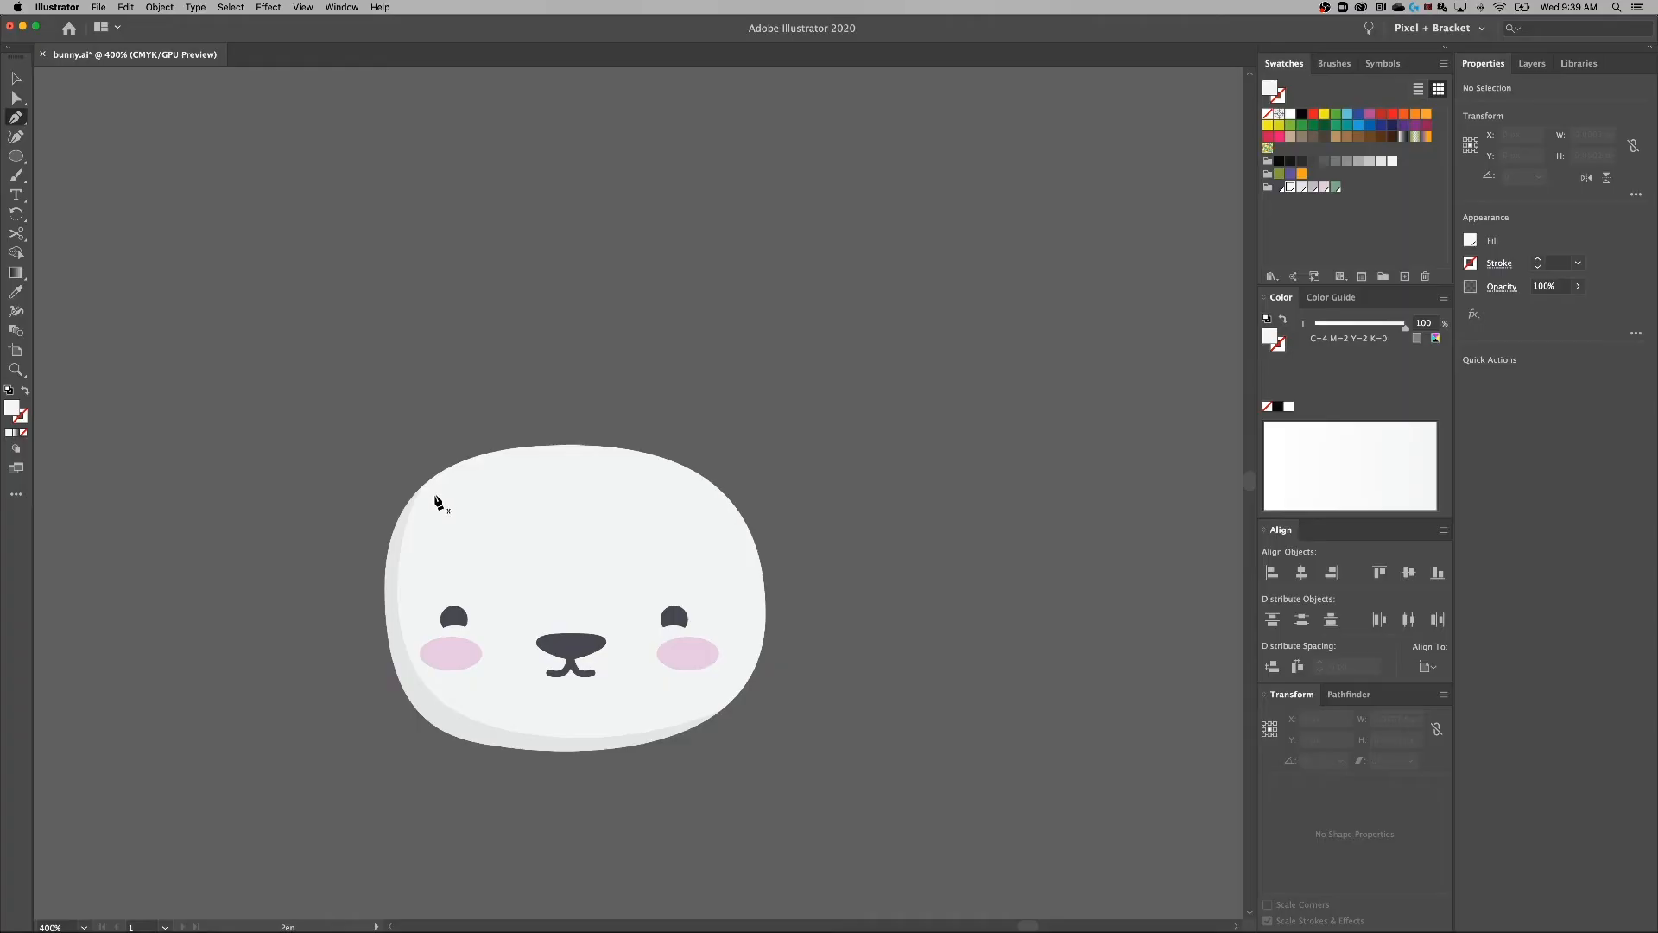
drag(435, 497, 403, 468)
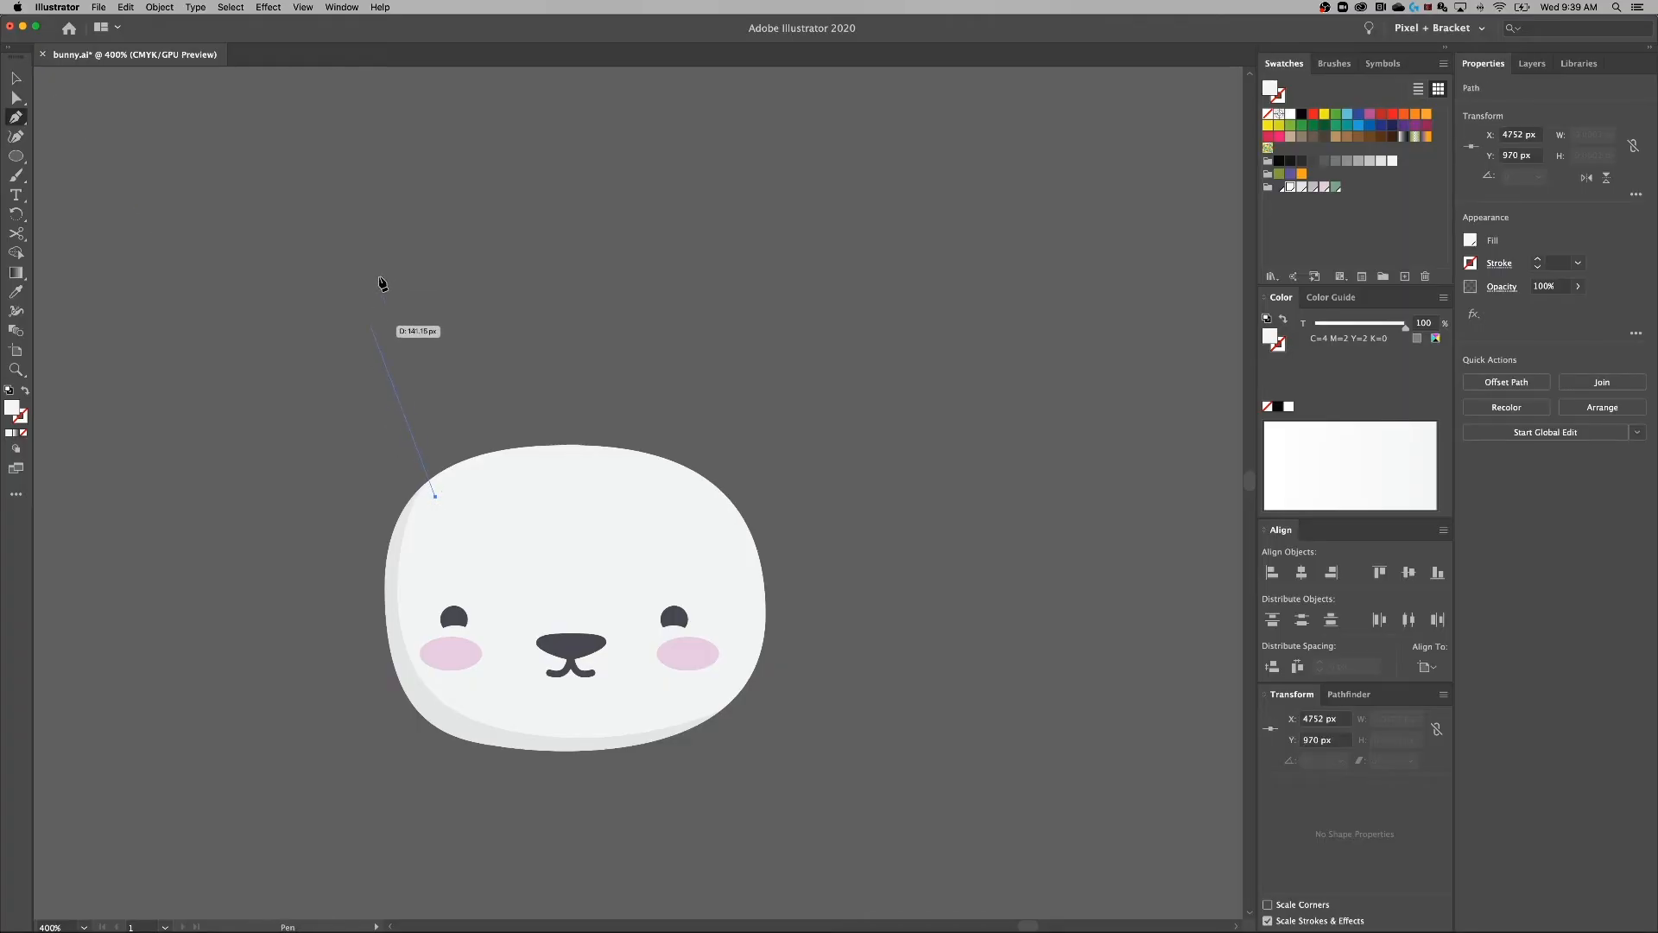
drag(374, 226, 453, 212)
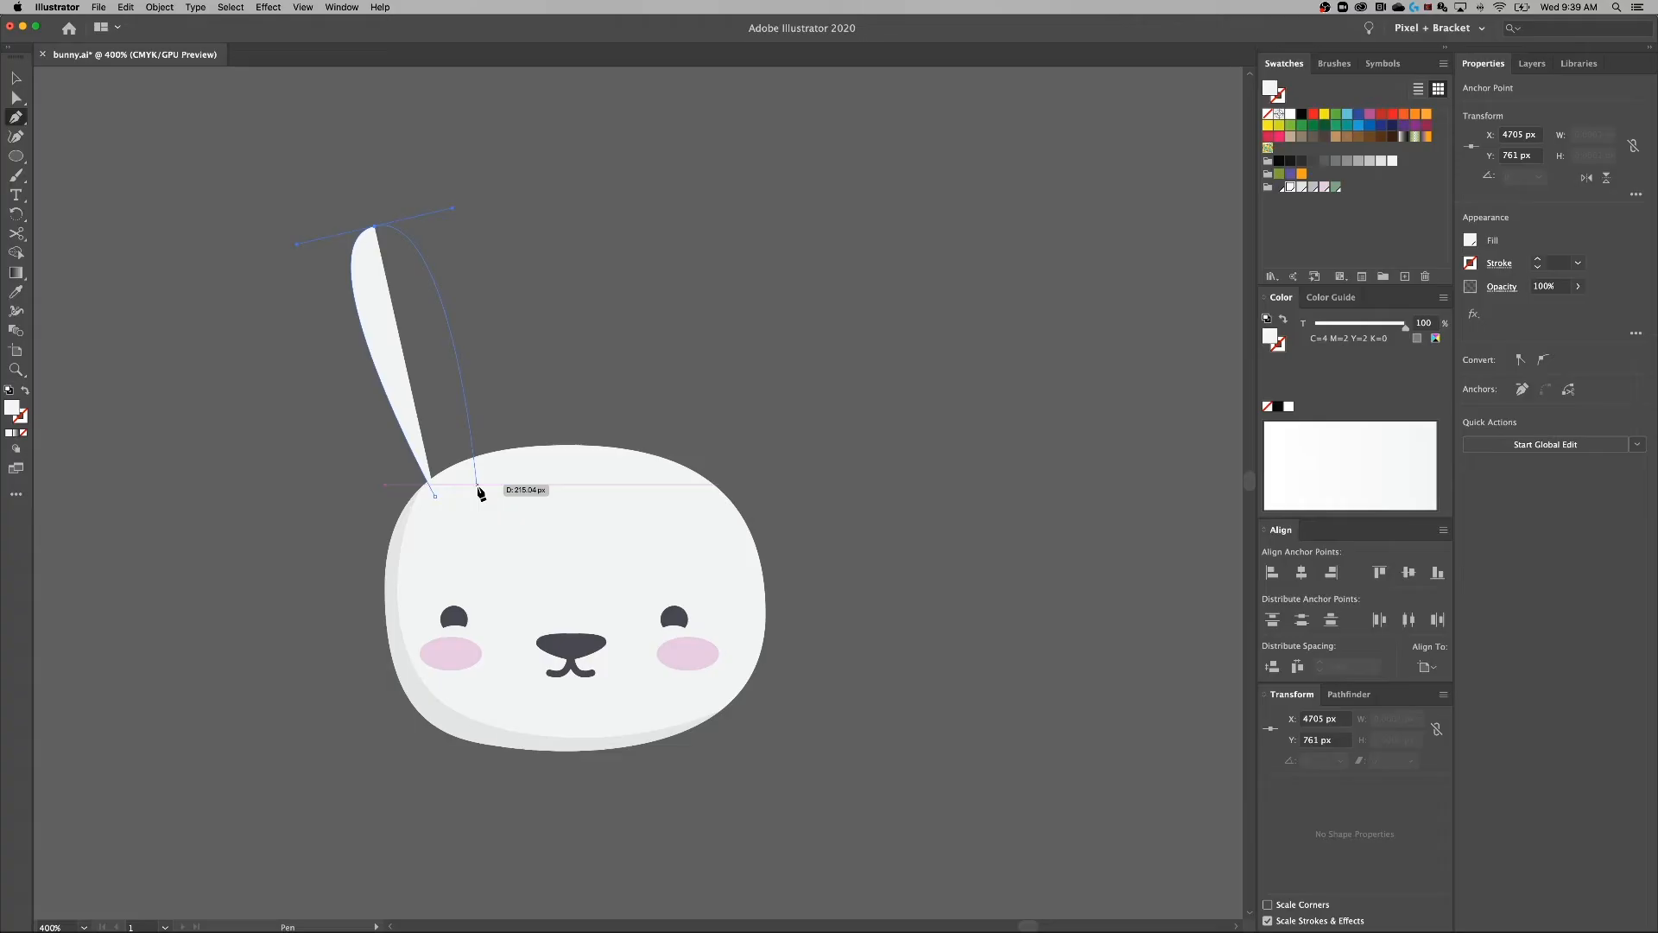
click(478, 485)
click(436, 499)
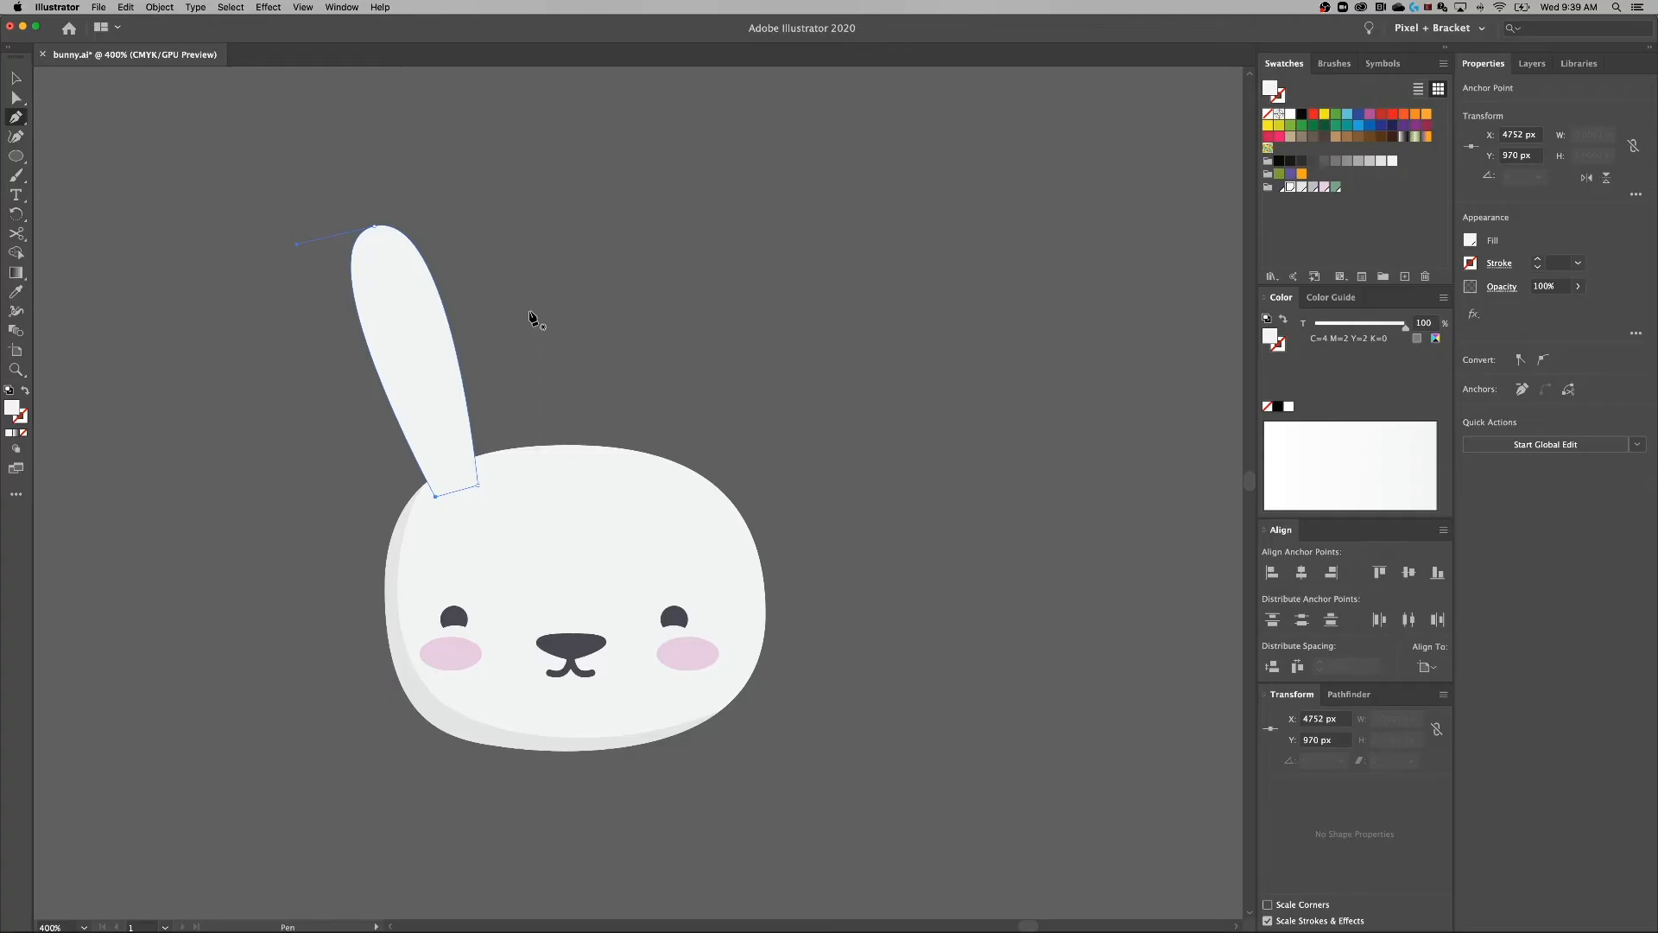
Move the new ear slightly to the right along the head's upper edge.
key(v)
click(633, 304)
drag(440, 381, 454, 374)
click(569, 370)
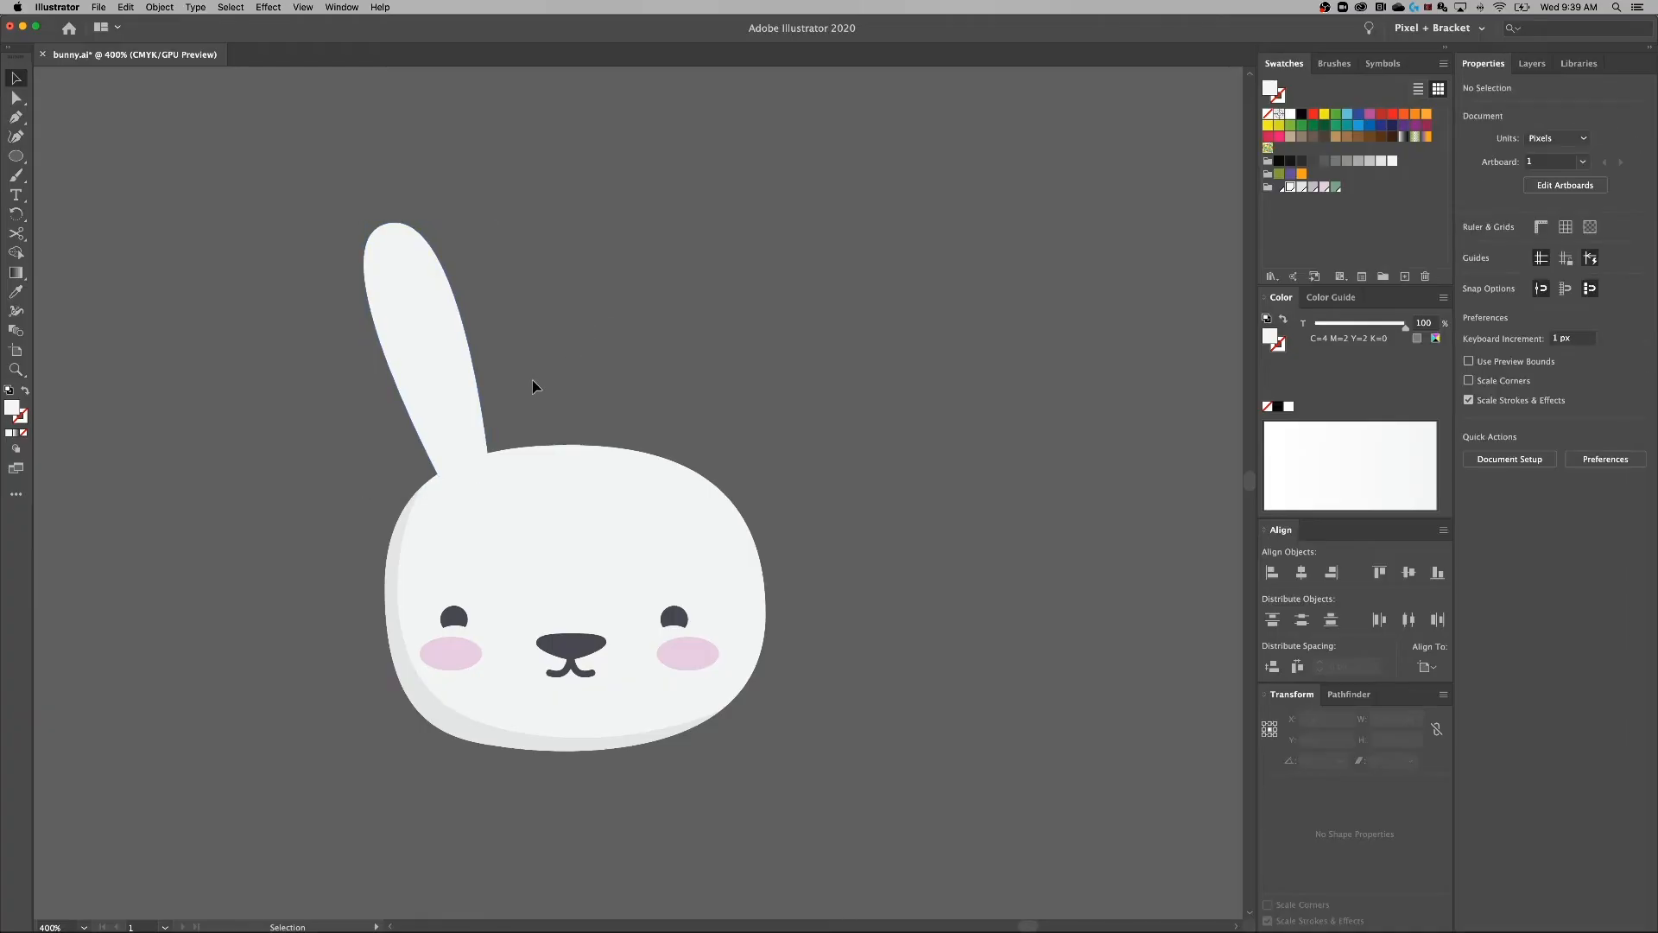
Draw a narrower closed inner-ear shape inside the ear with the Pen tool and retract its lower-right handle to straighten the base.
key(p)
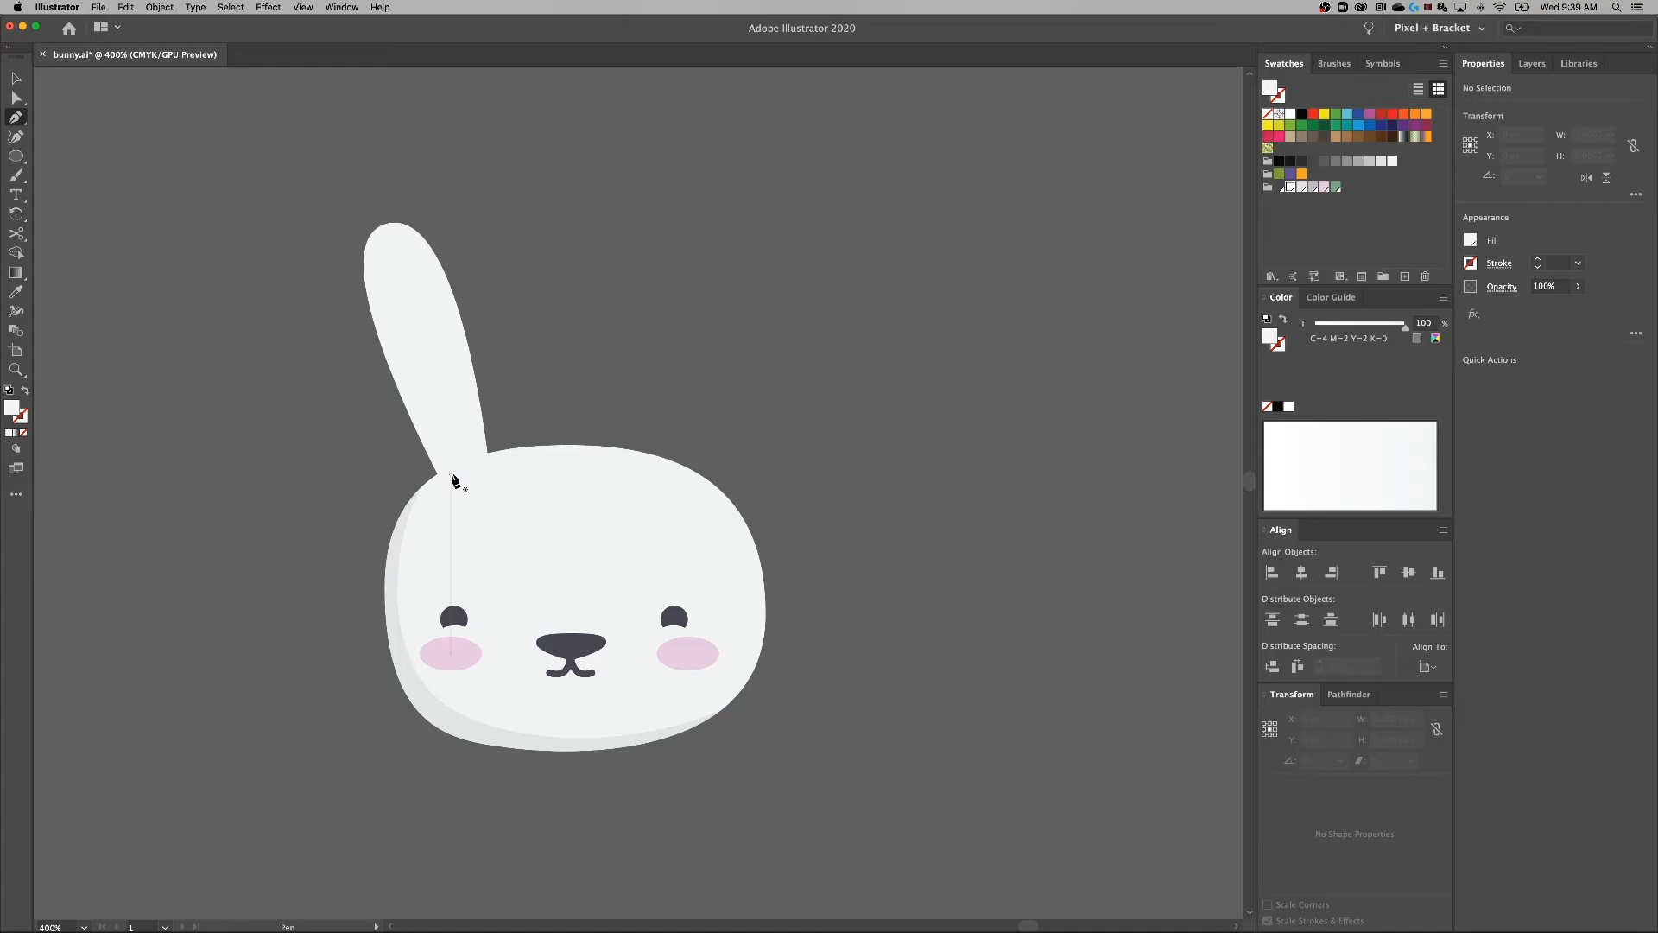
click(455, 475)
drag(389, 246, 431, 228)
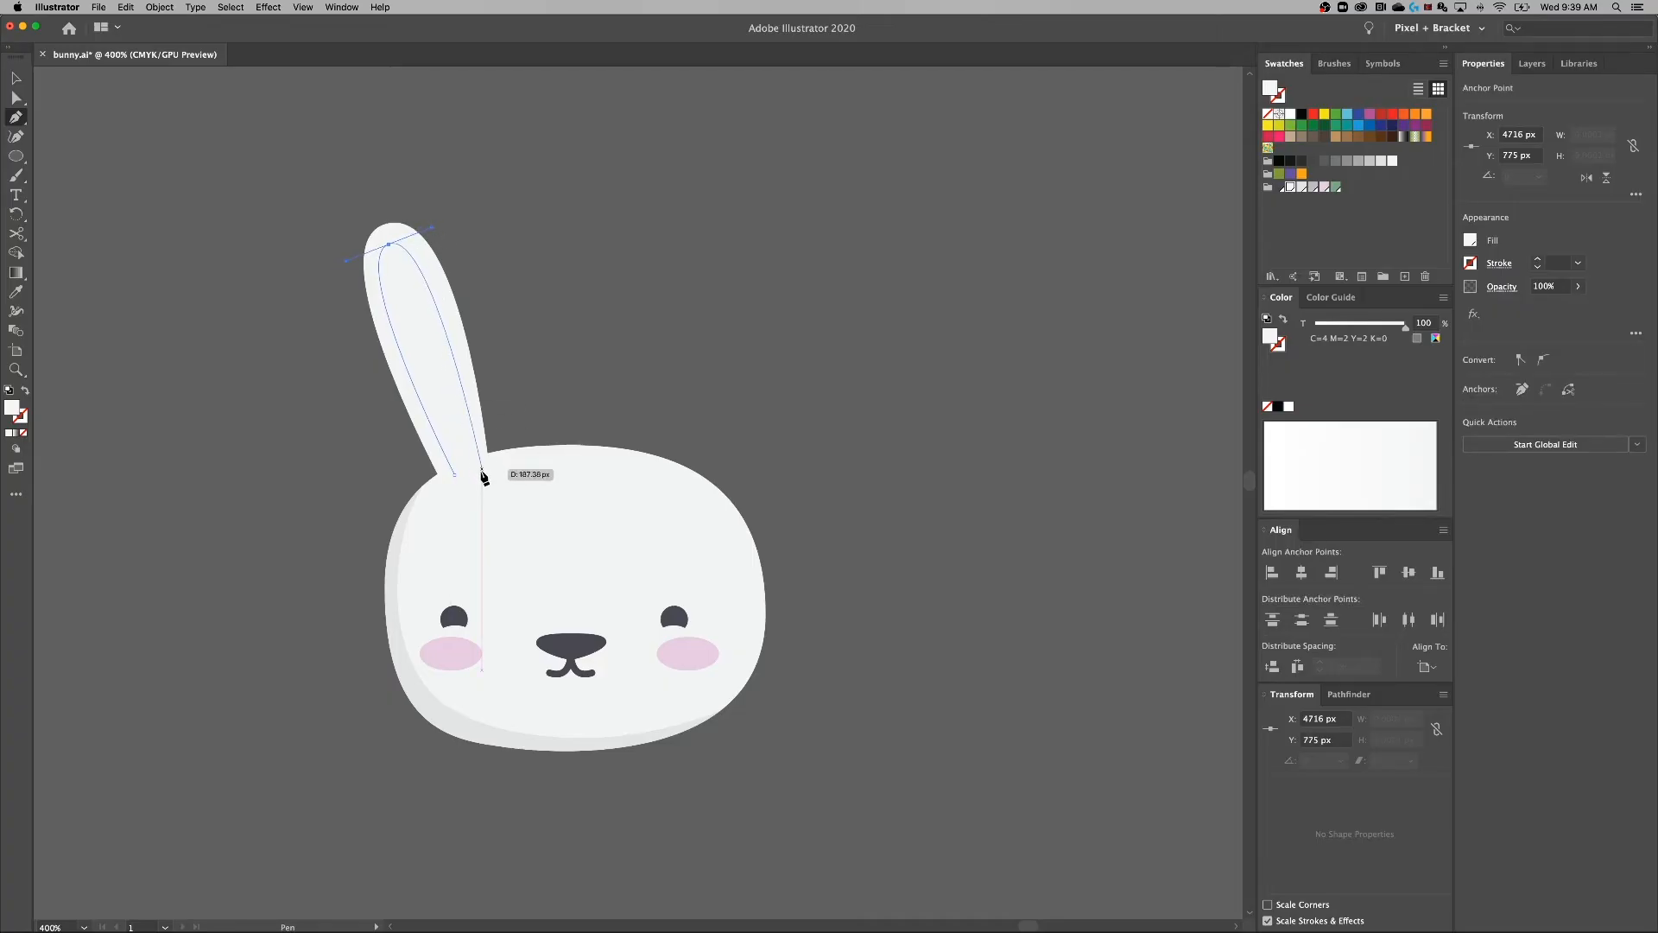
drag(482, 471, 499, 608)
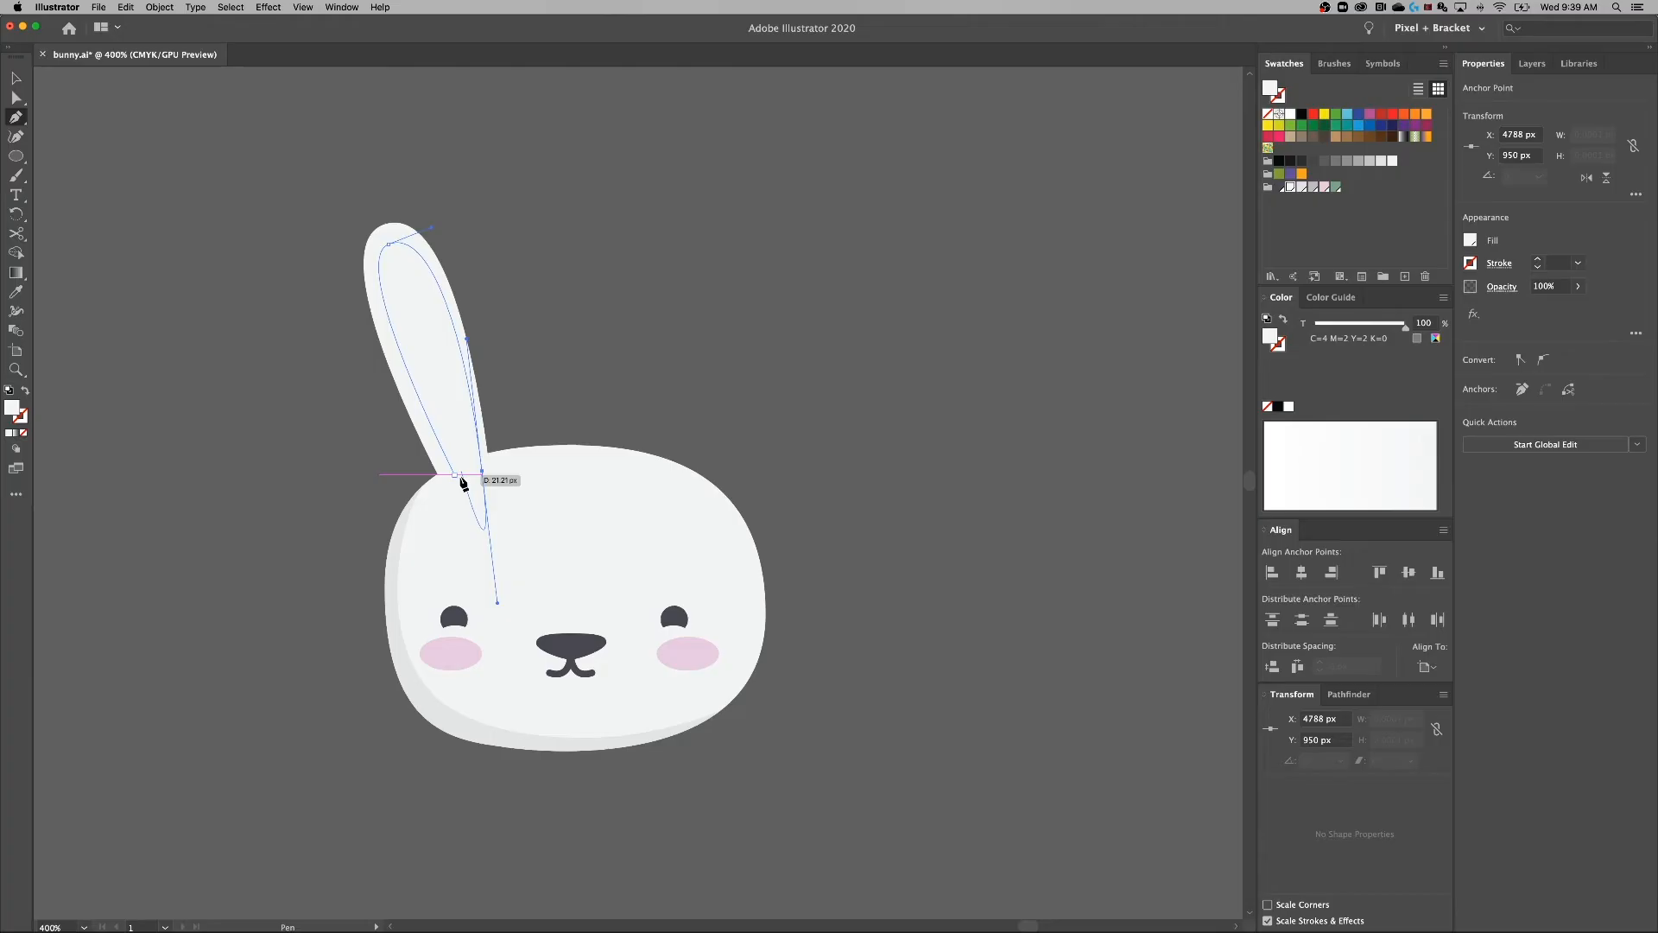
click(455, 476)
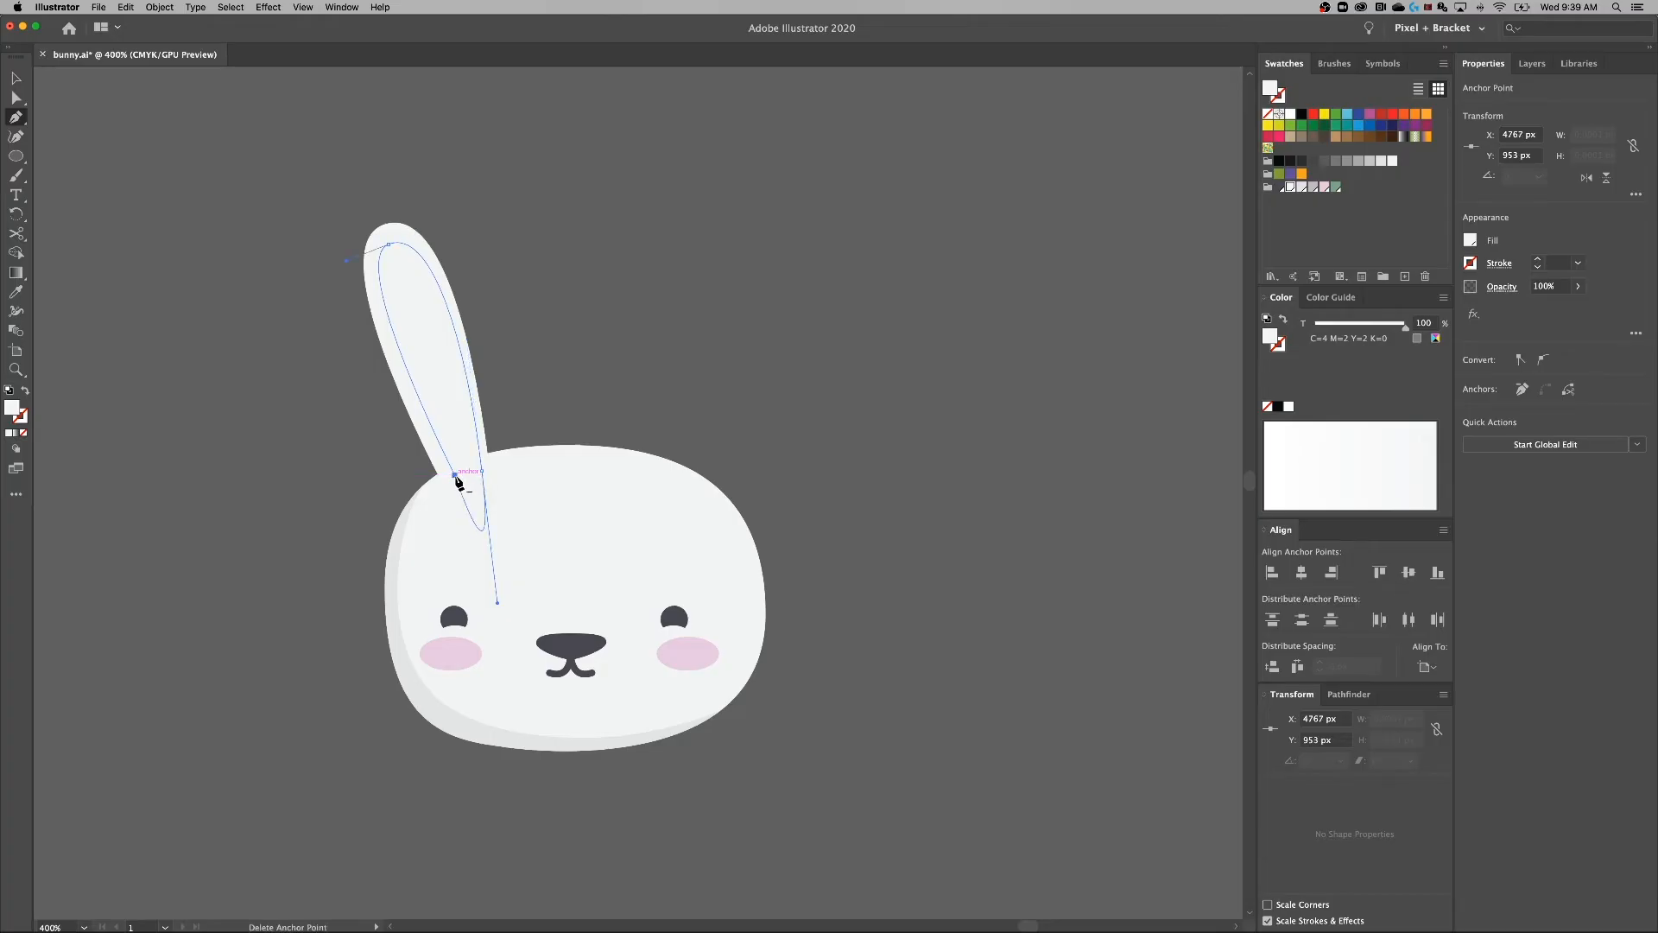
key(a)
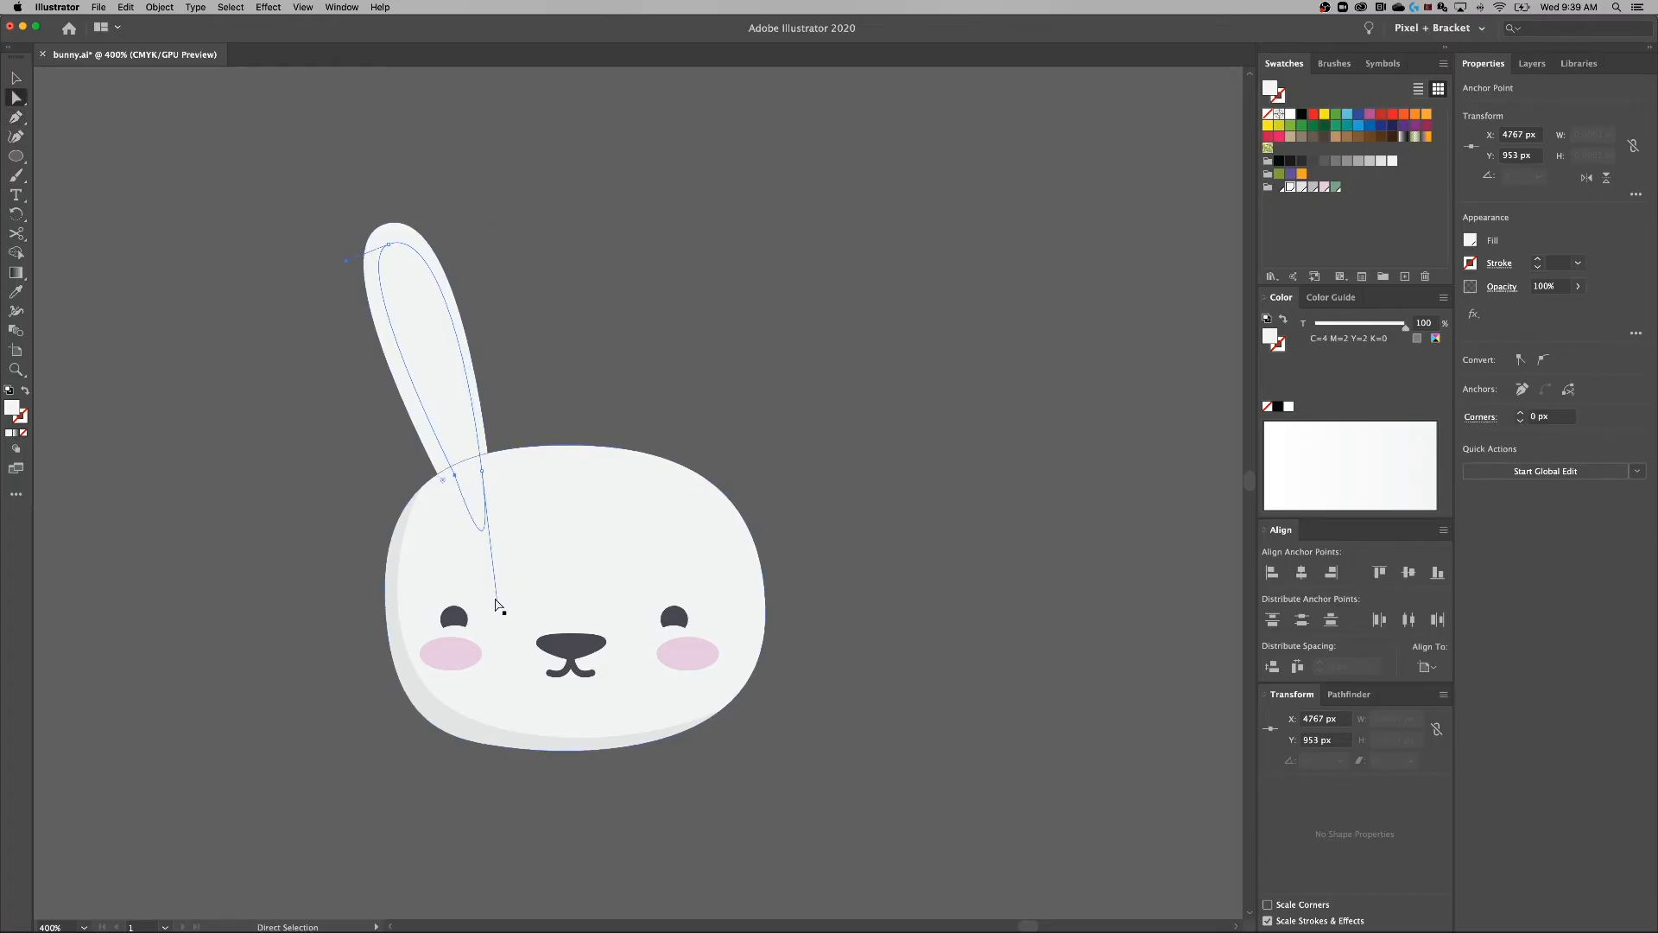
drag(496, 602, 483, 472)
Fill the inner-ear shape with the pink R=234 G=208 B=229 swatch.
click(1326, 189)
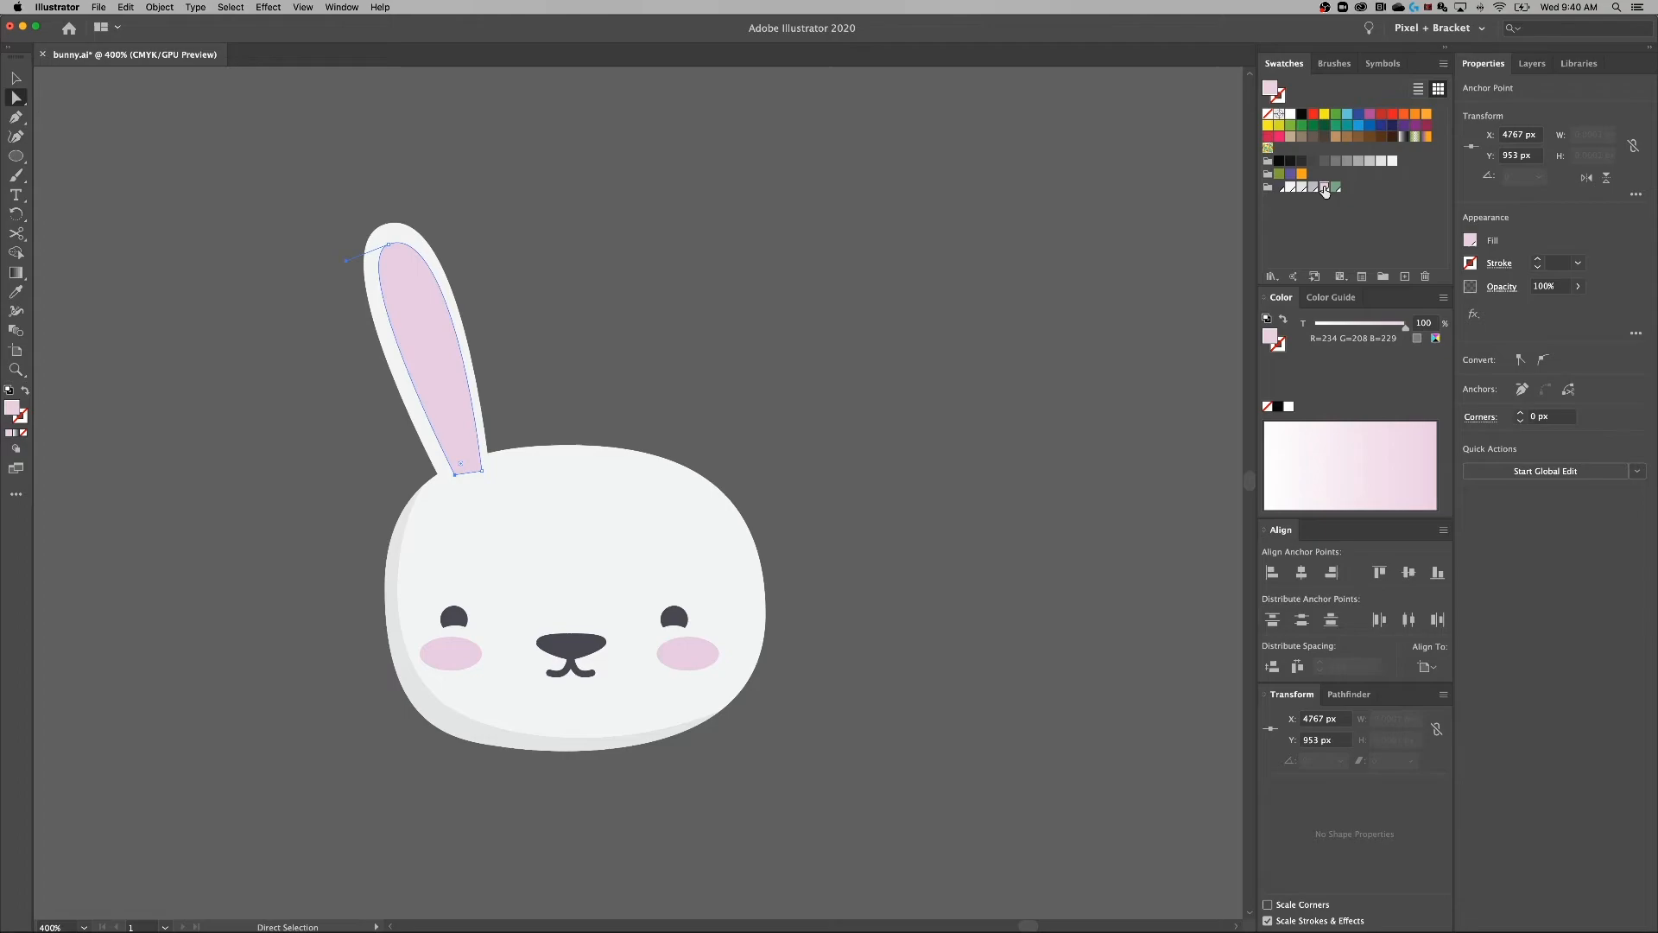
key(v)
click(898, 245)
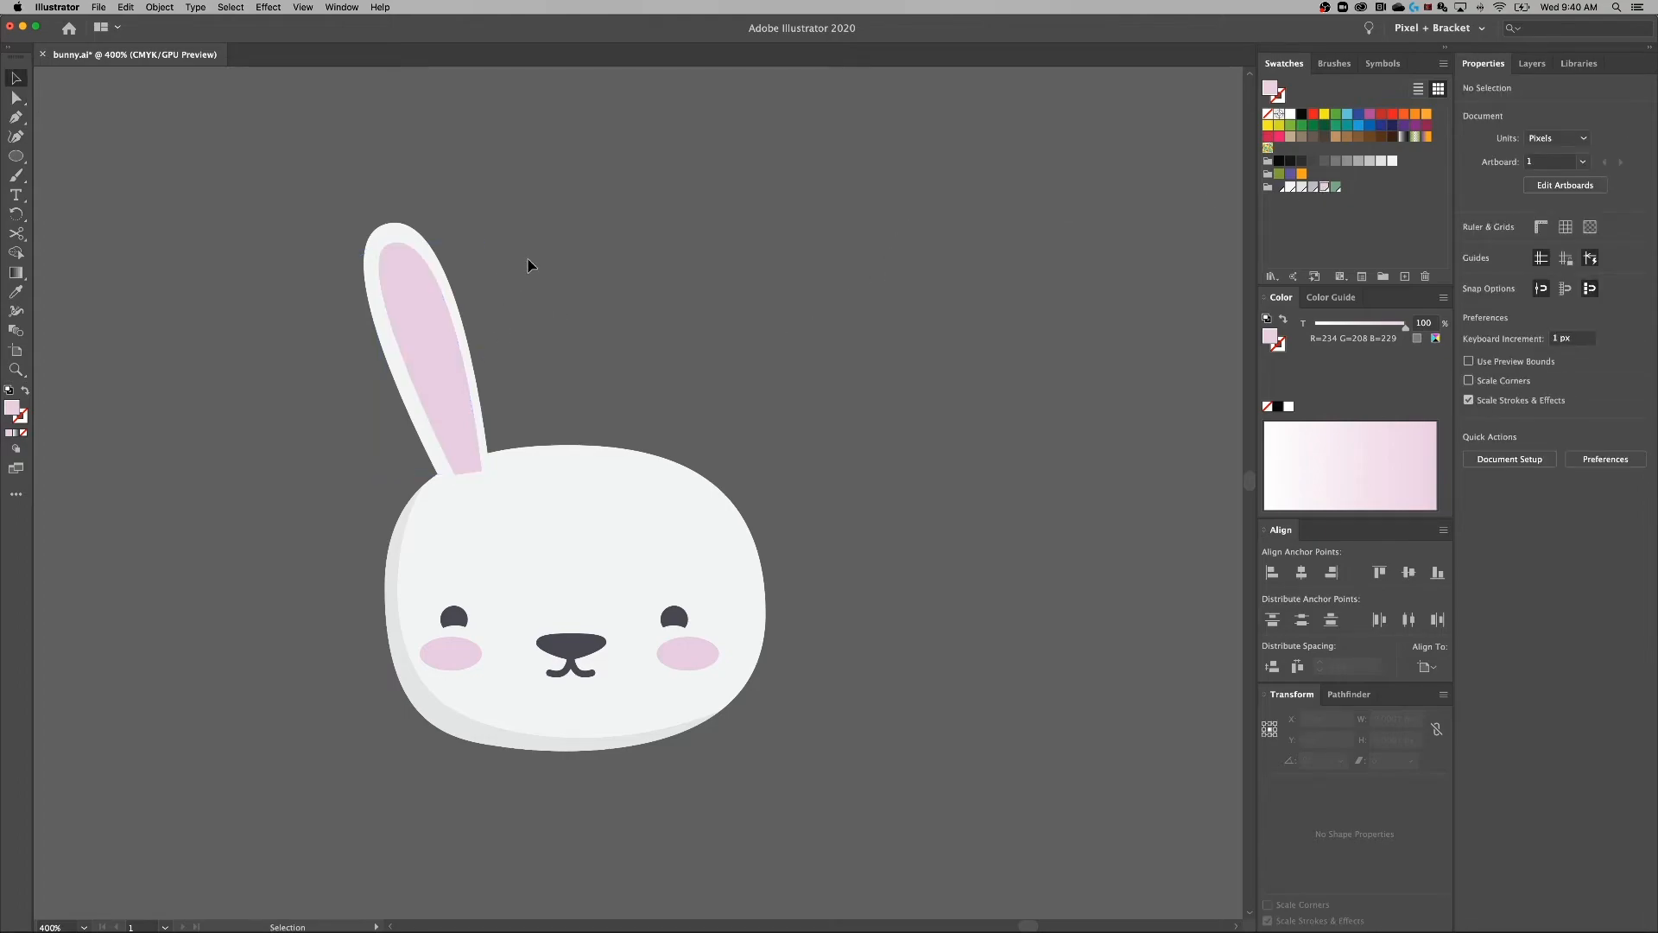
Group the outer and inner ear shapes and send the group to the back, behind the head.
drag(470, 257, 408, 322)
key(a)
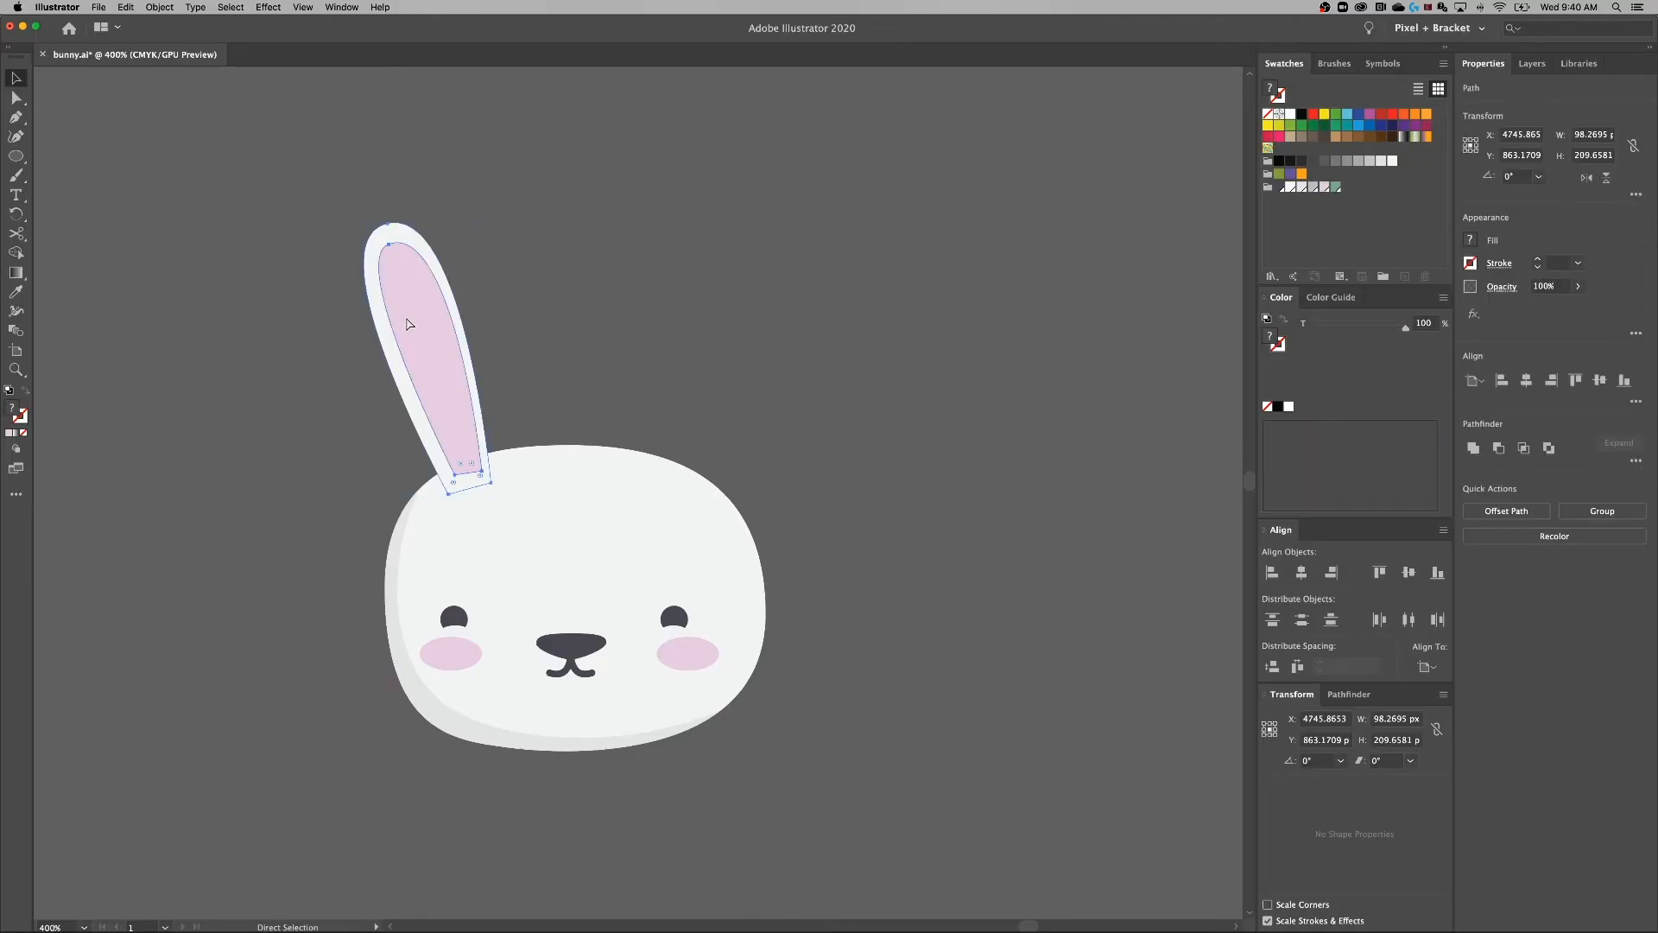
key(v)
click(414, 318)
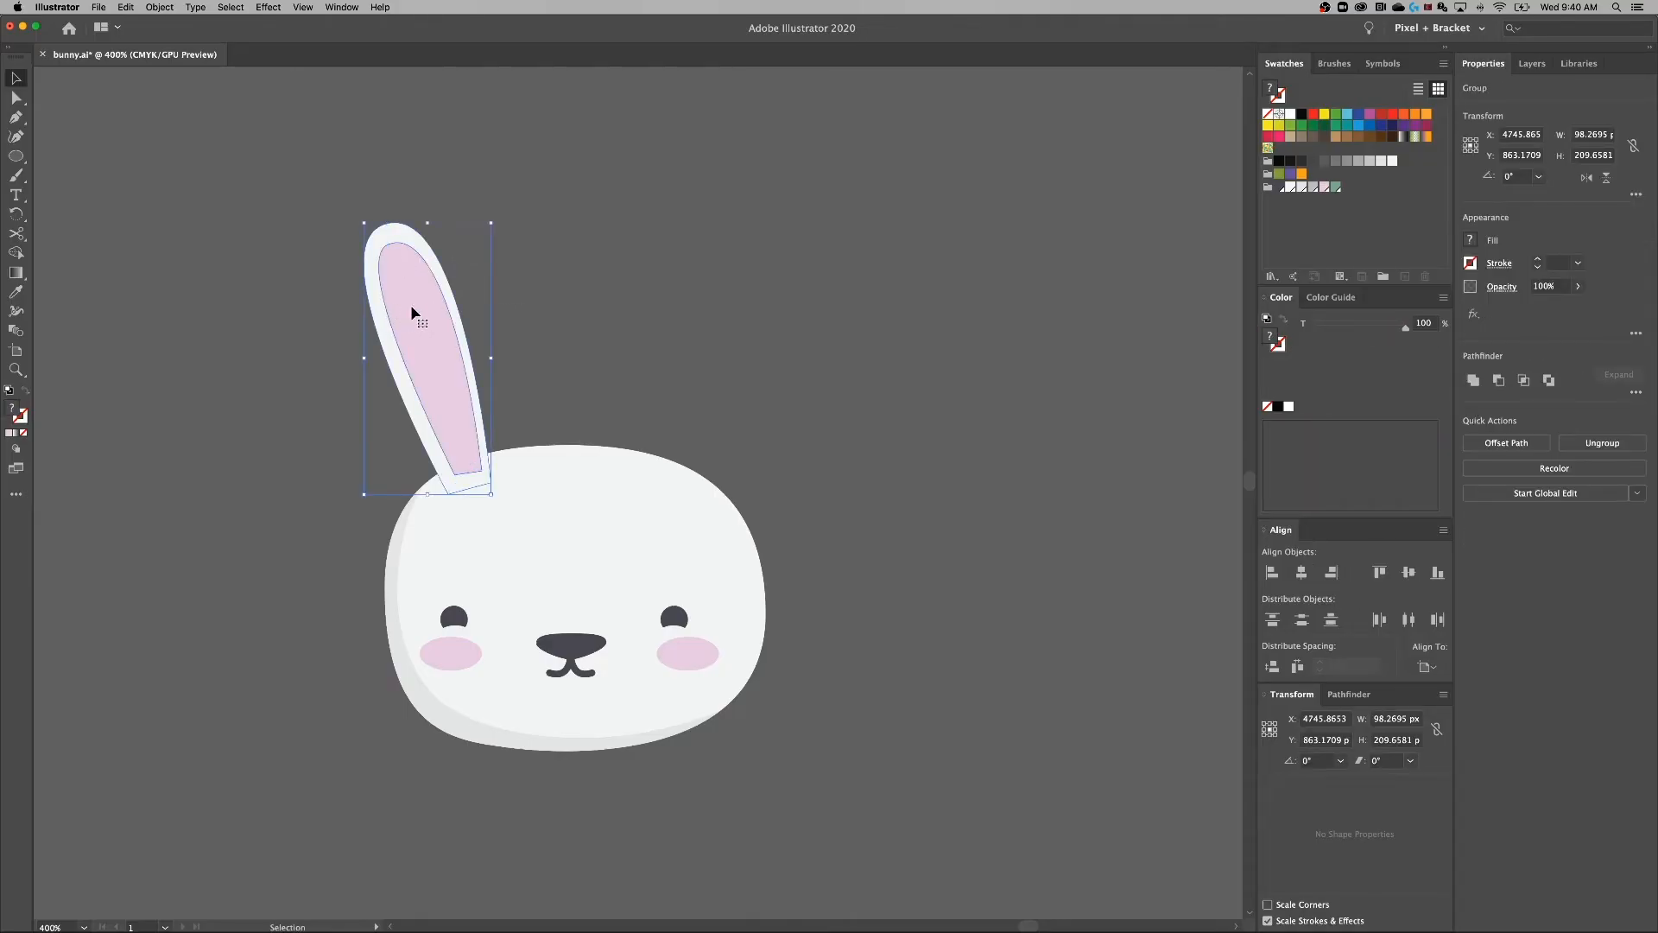
right_click(412, 311)
mouse_move(484, 467)
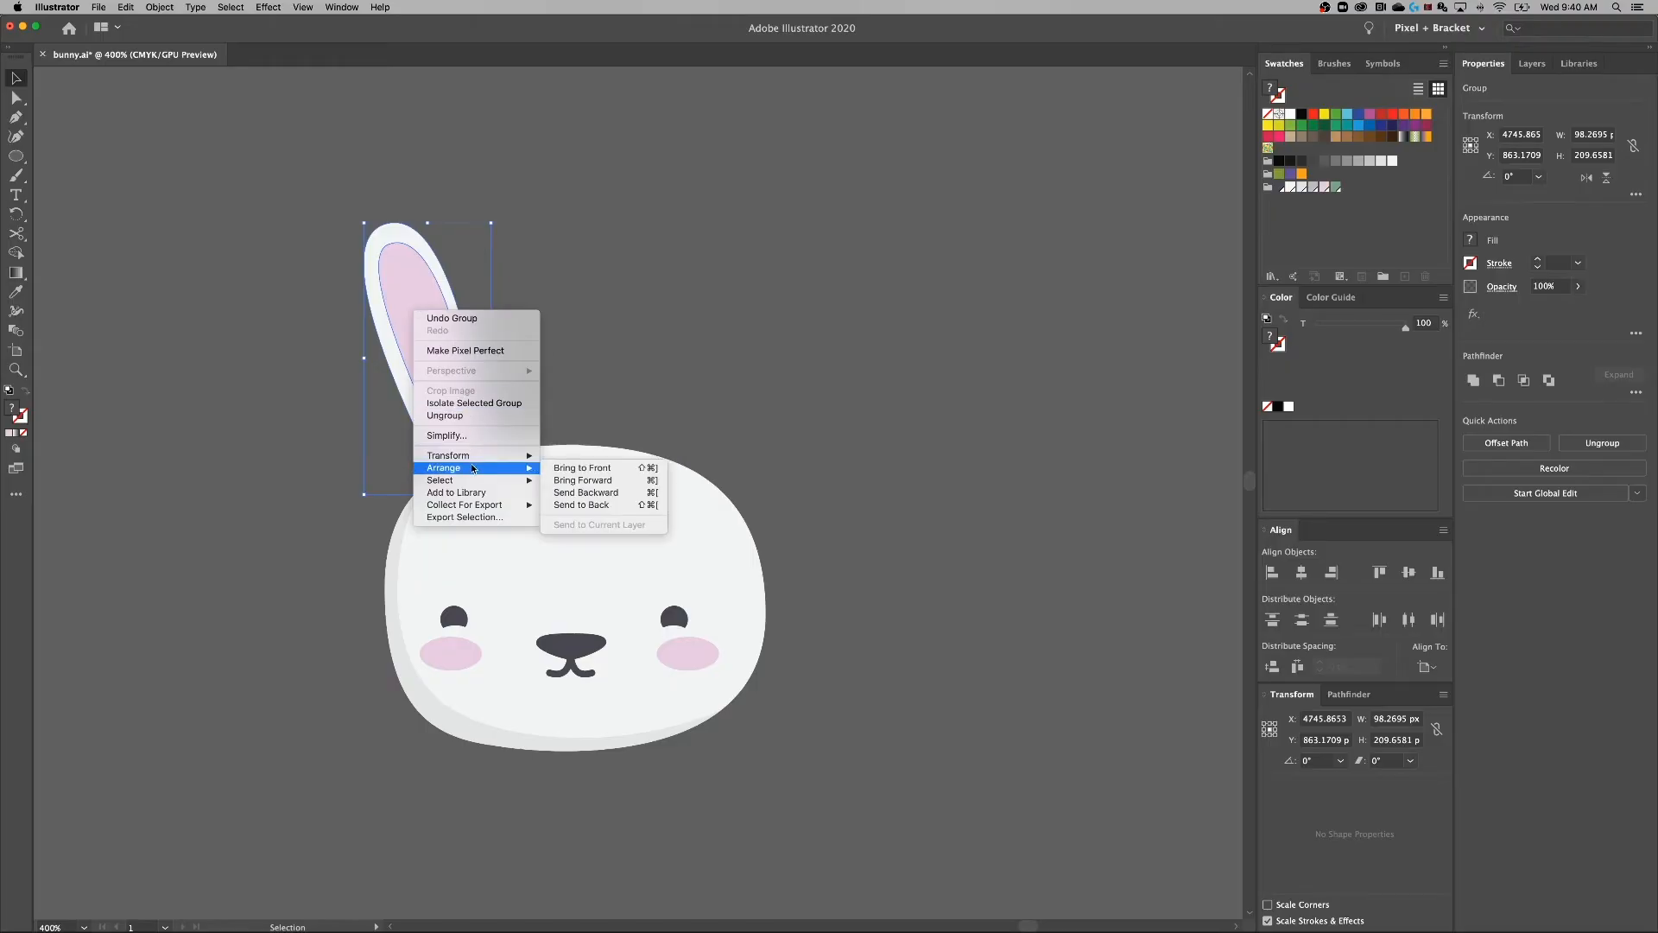
click(603, 506)
click(559, 318)
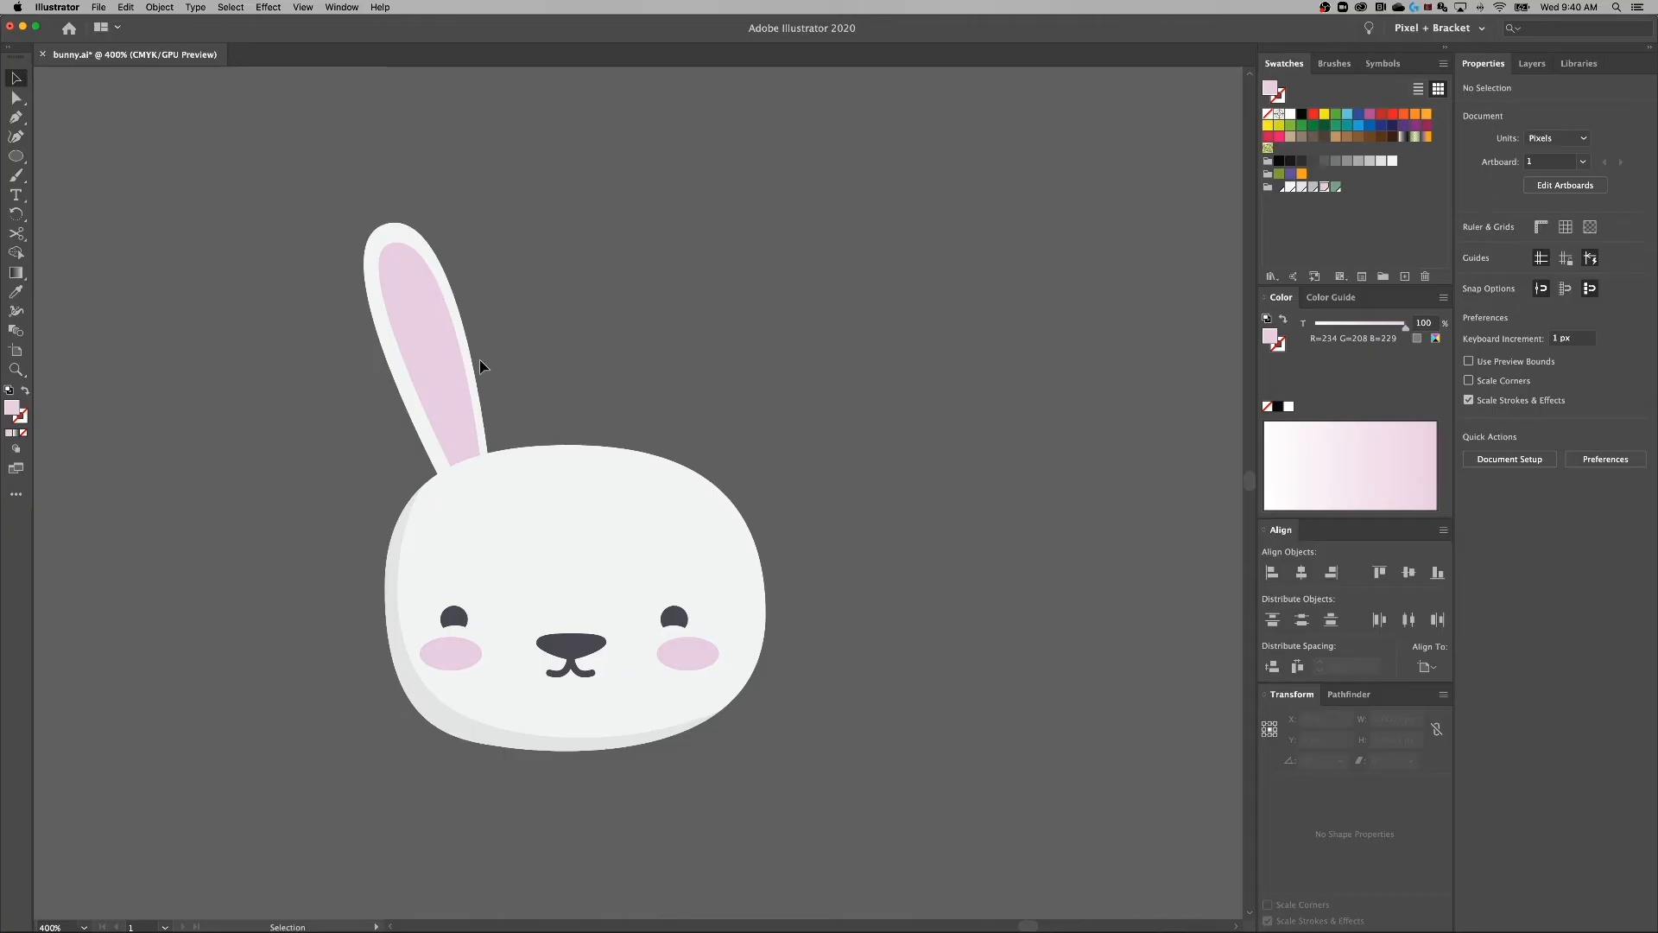
Duplicate the ear group, flip the copy horizontally and place it over the head's right side.
click(402, 382)
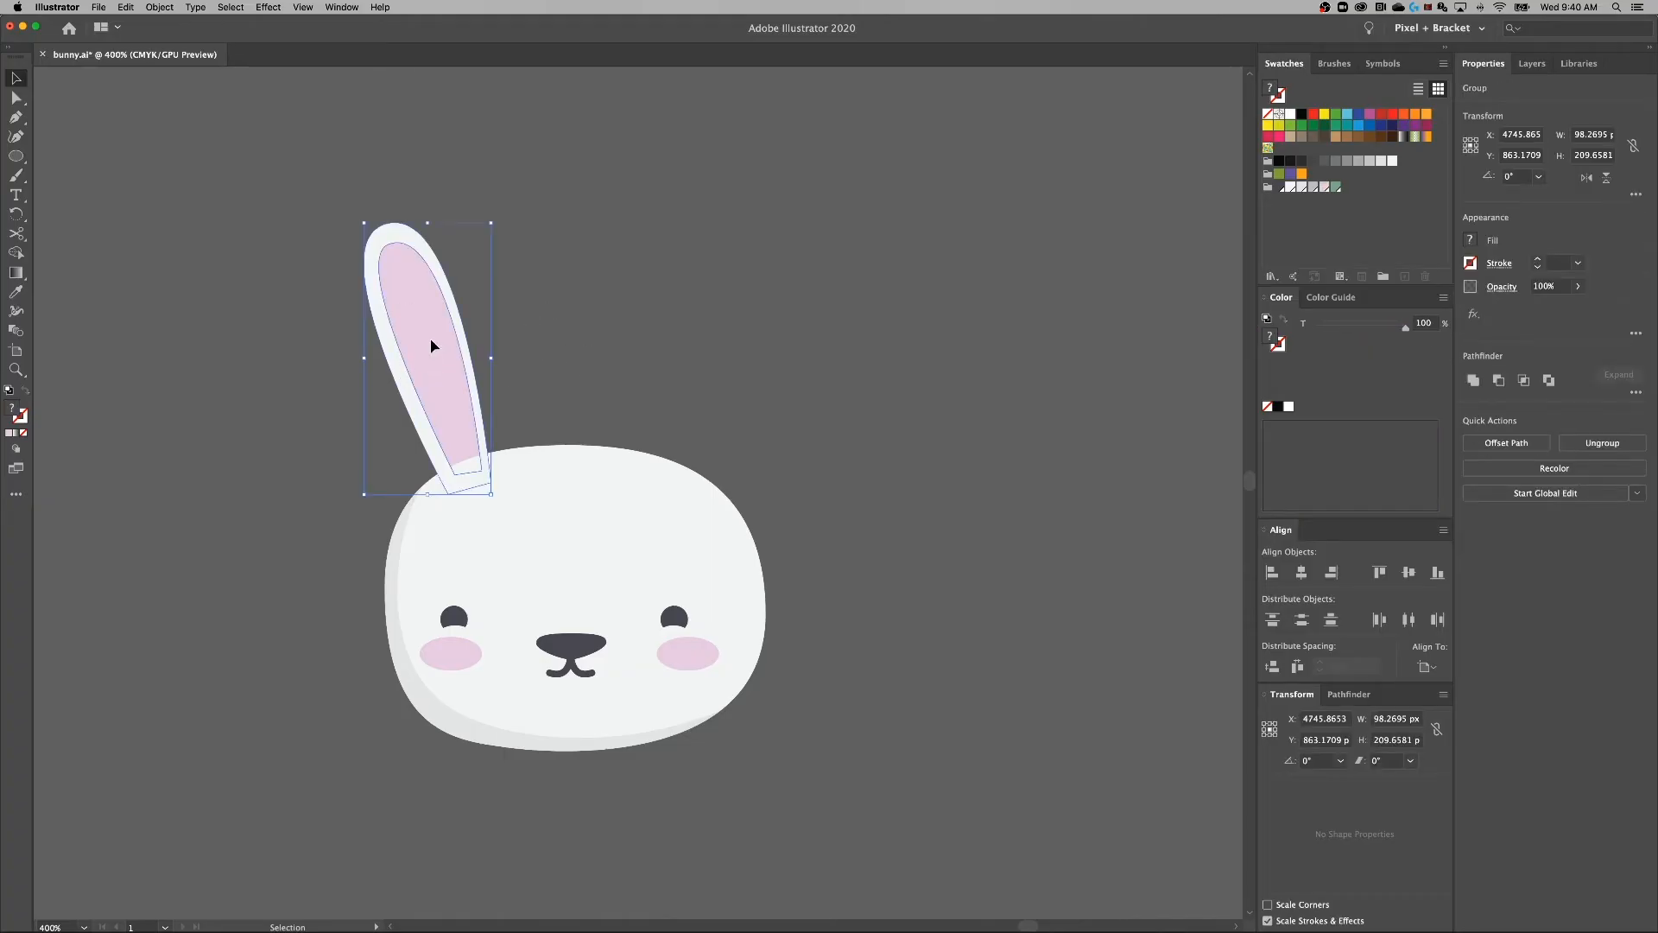
drag(433, 345, 602, 344)
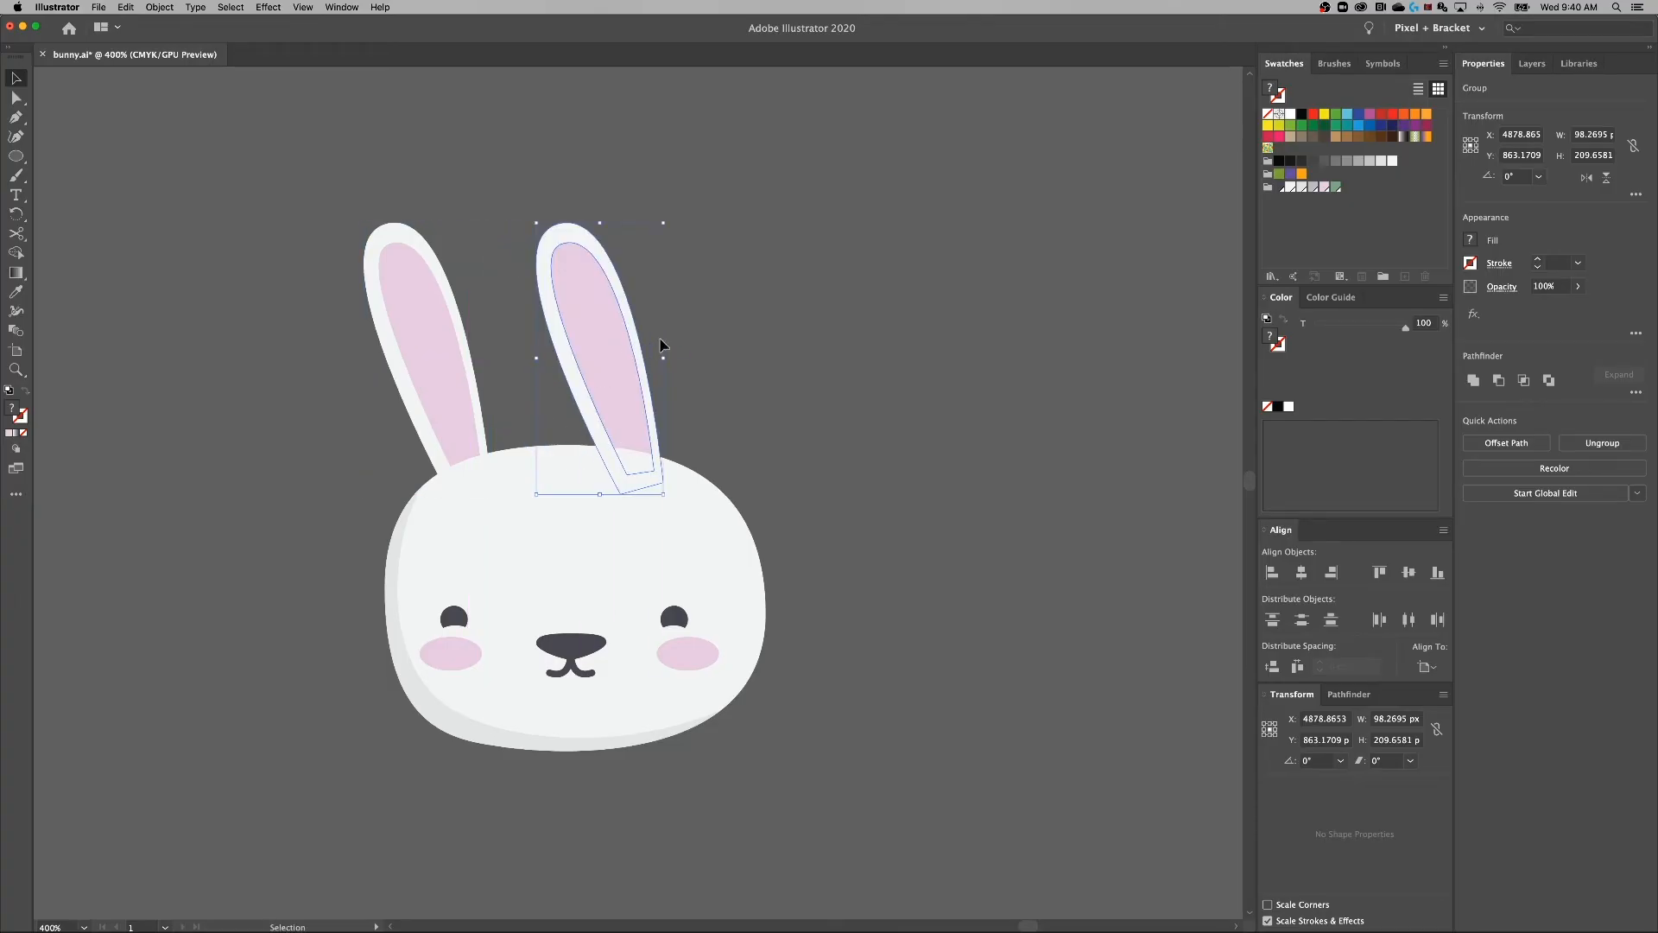
click(1586, 178)
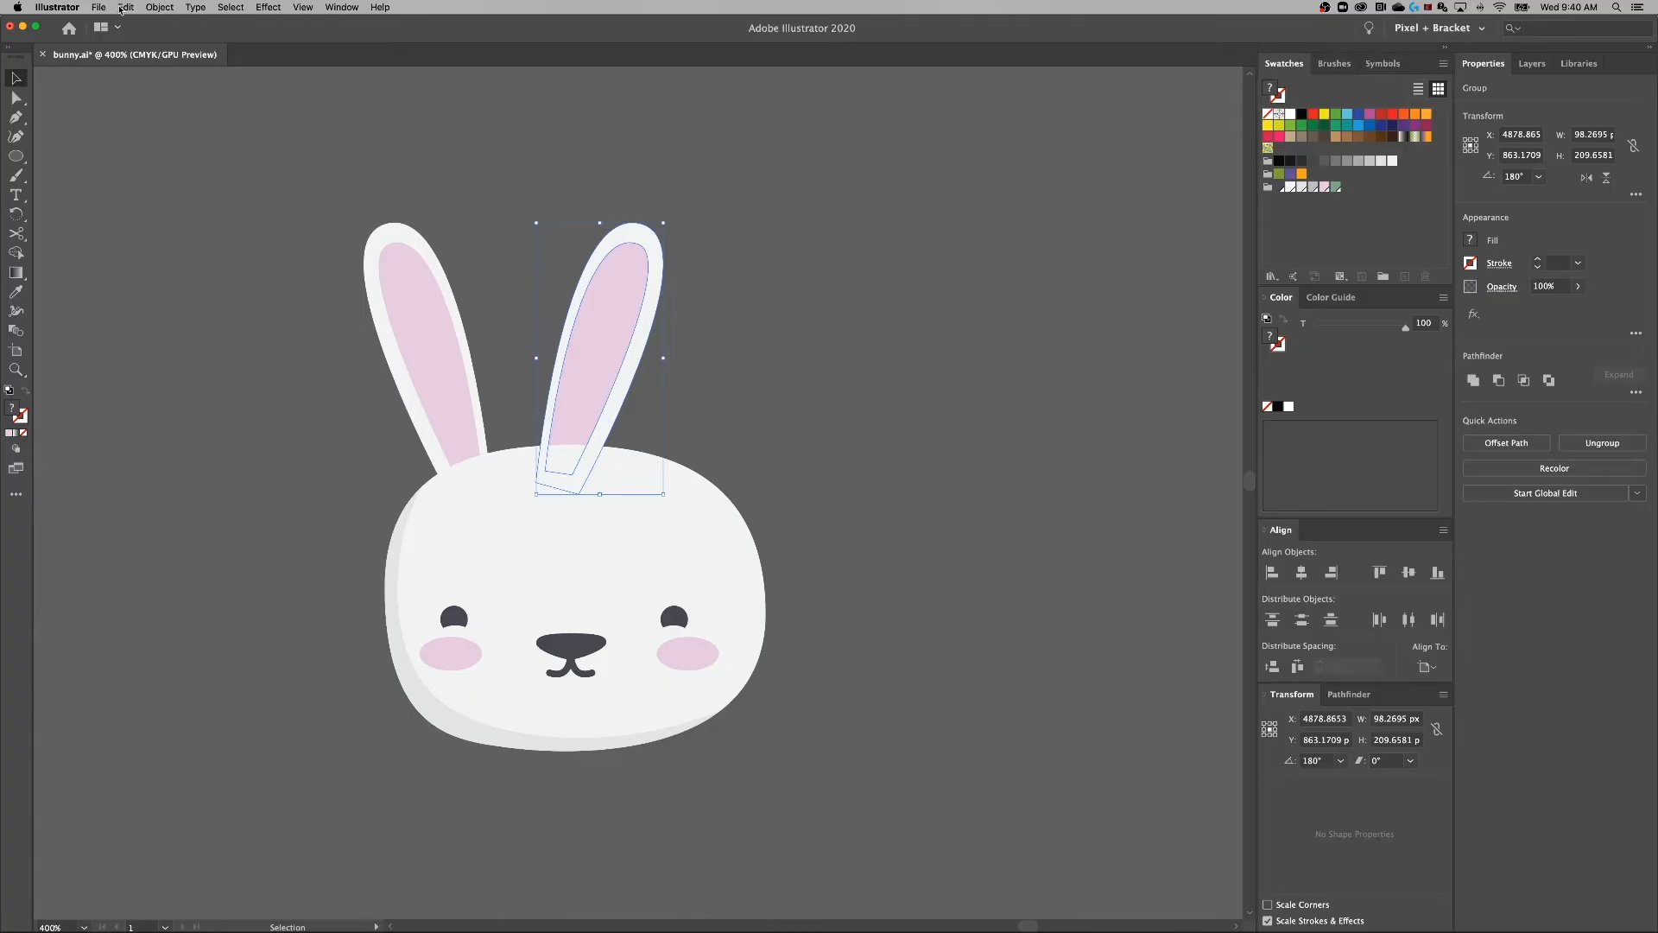
click(159, 9)
mouse_move(181, 23)
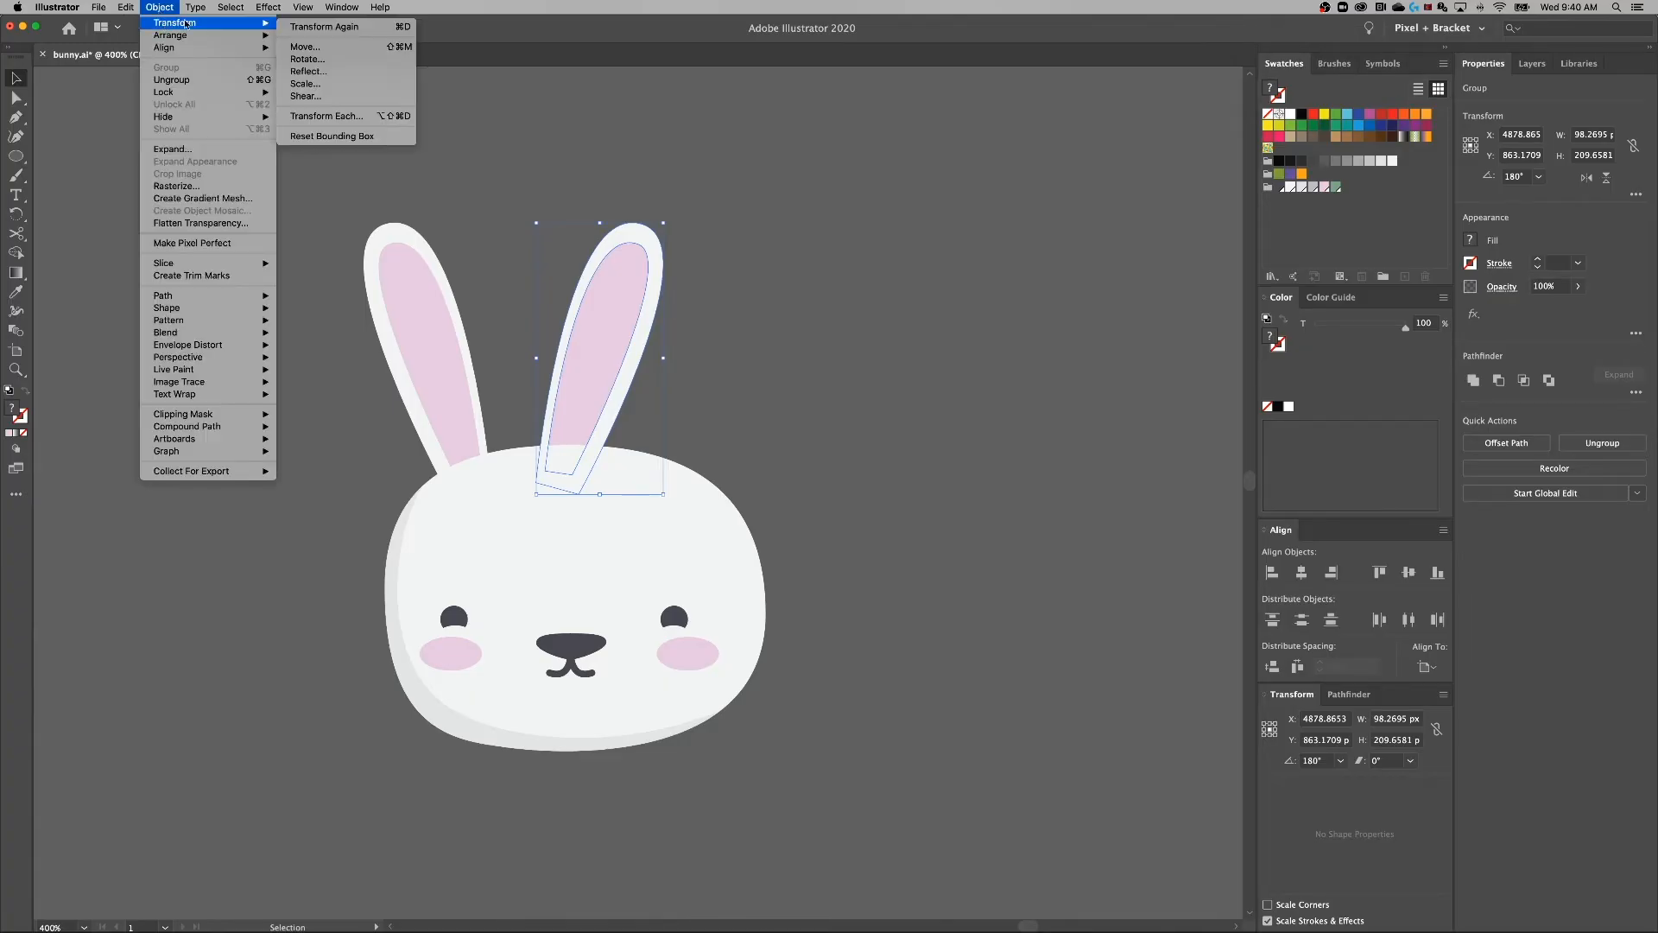
click(792, 273)
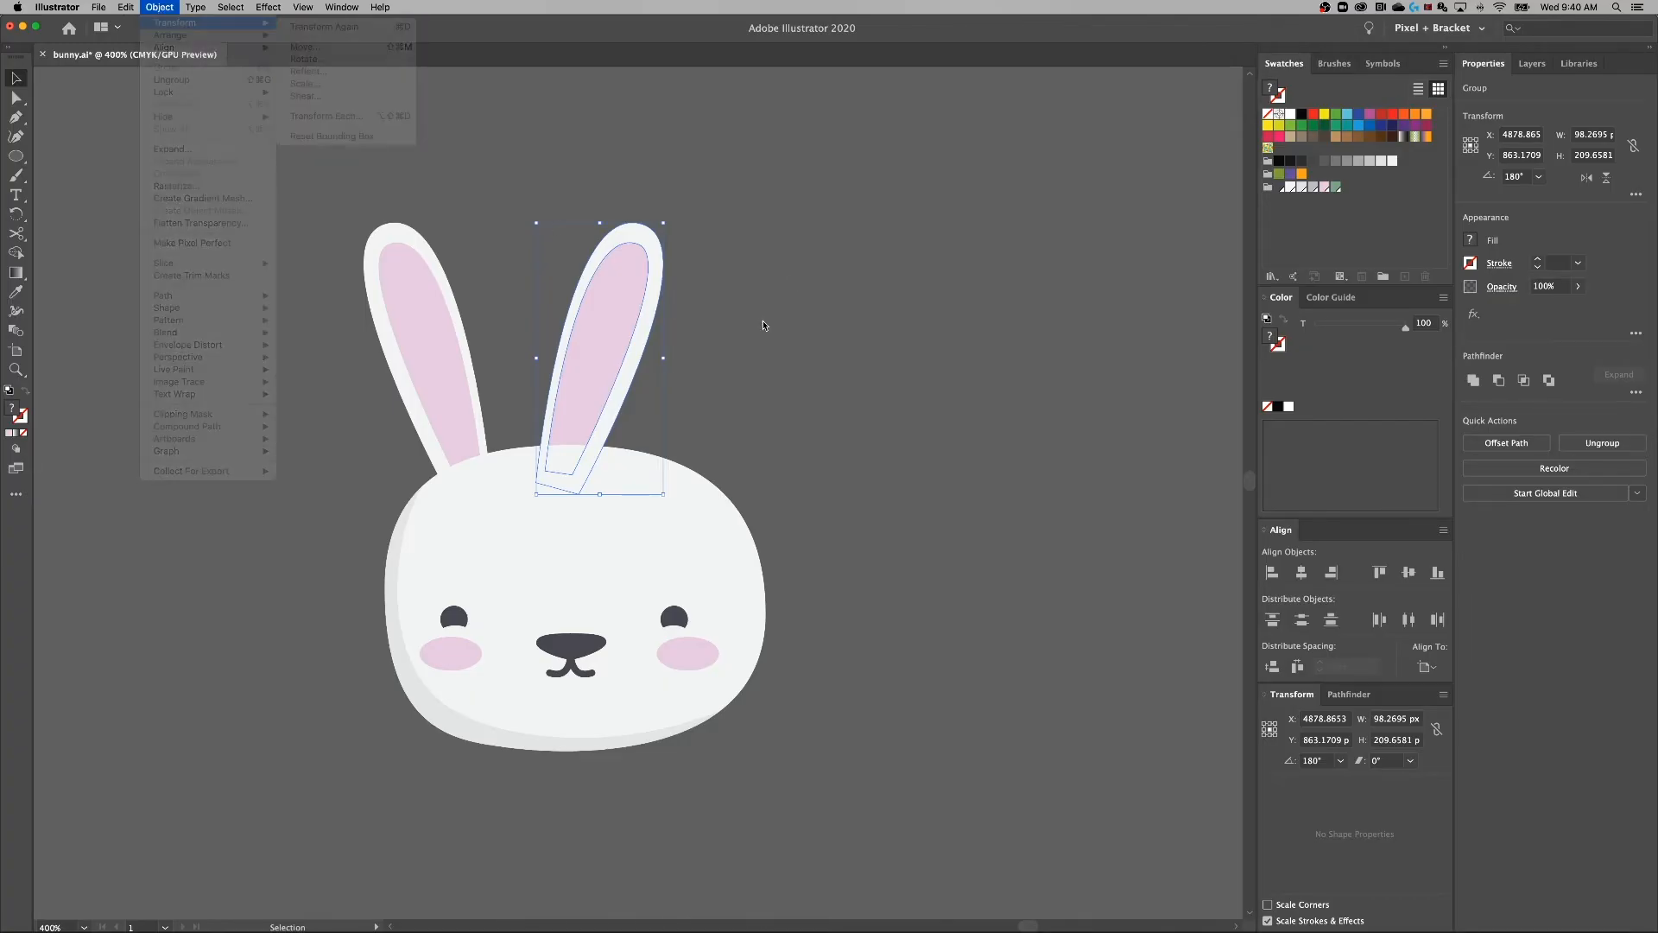
drag(639, 333, 746, 334)
Move the left ear inward and rotate it outward by about 8°.
drag(385, 386, 457, 342)
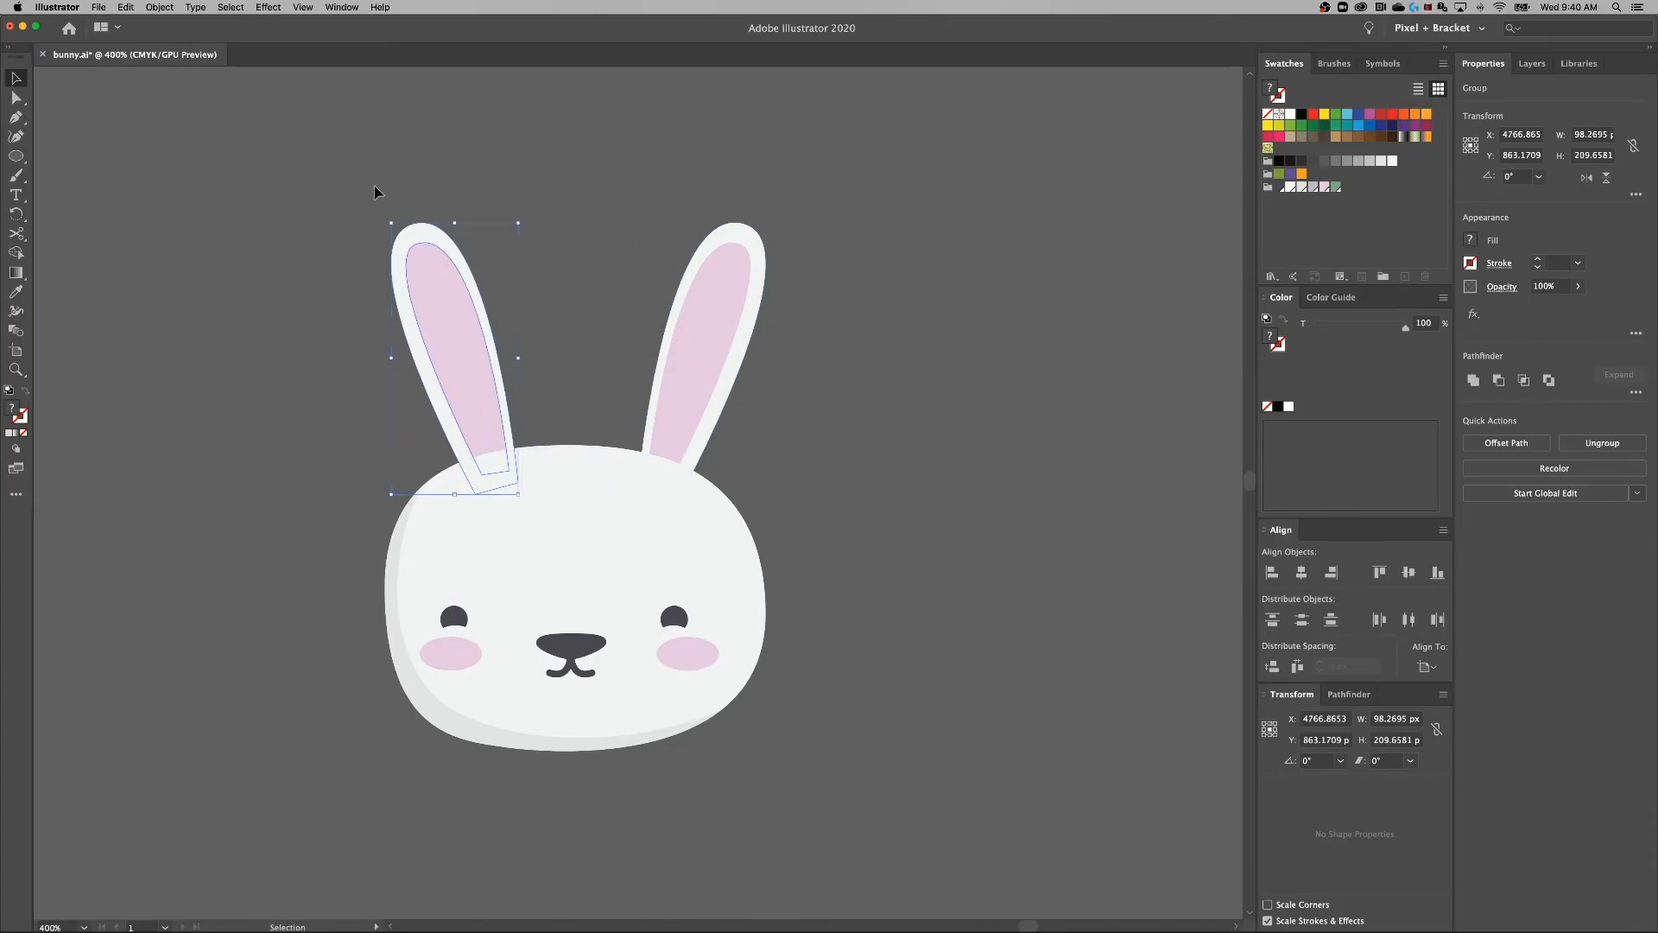
mouse_move(386, 219)
mouse_down()
mouse_move(397, 230)
mouse_move(367, 231)
mouse_up()
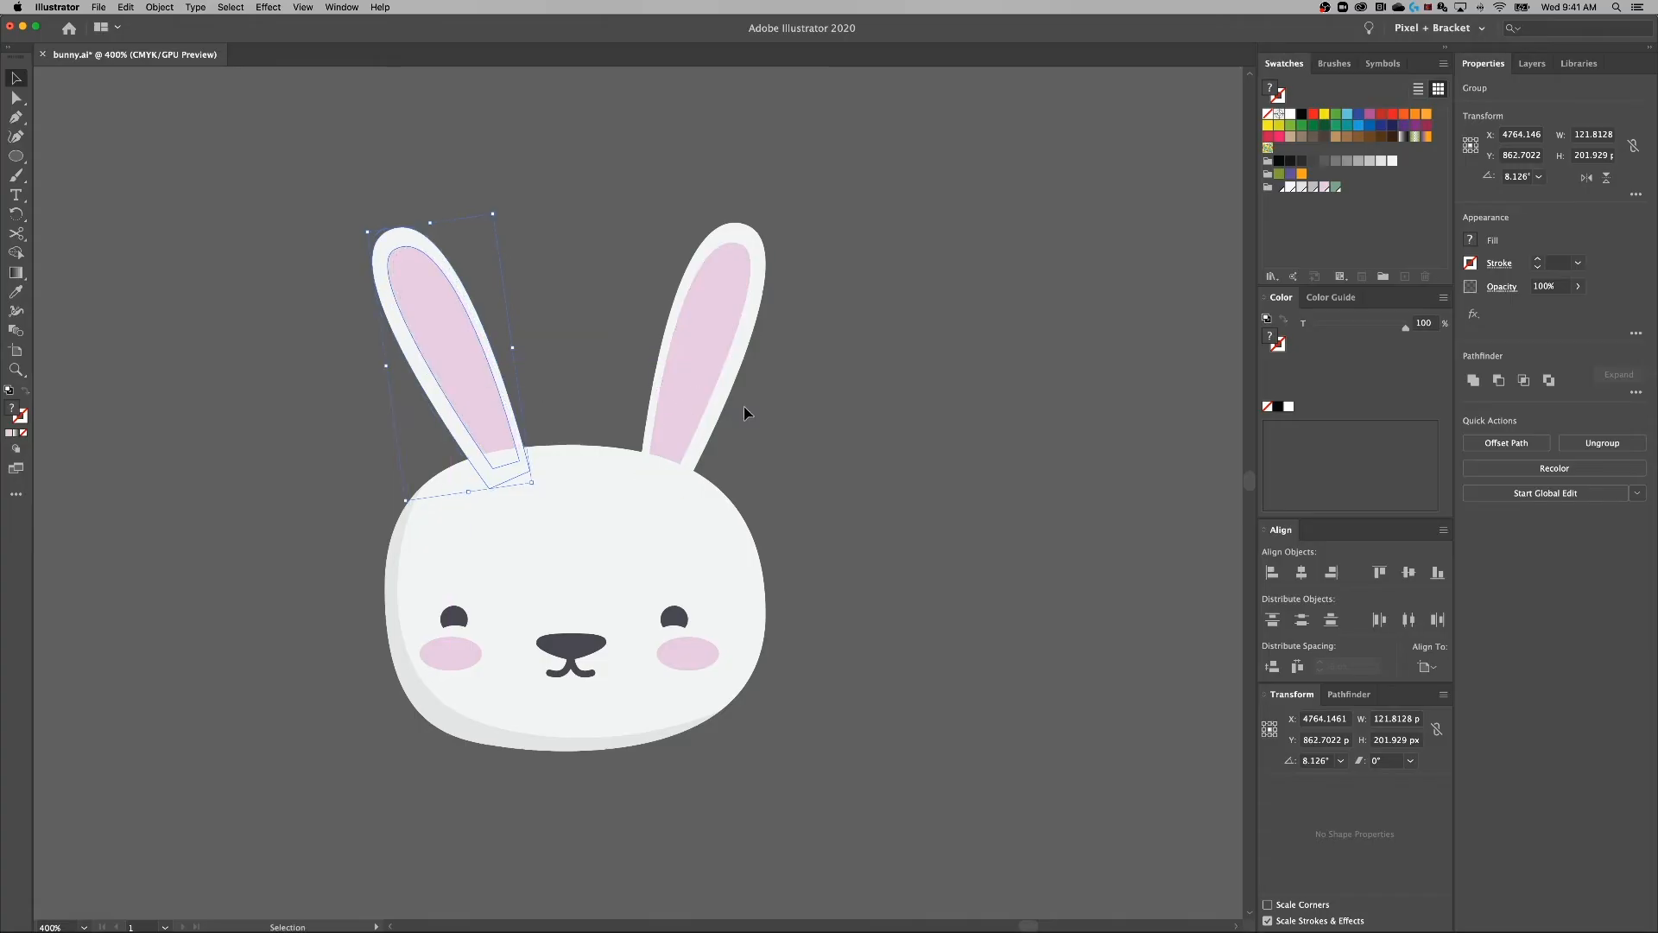
key(super+minus)
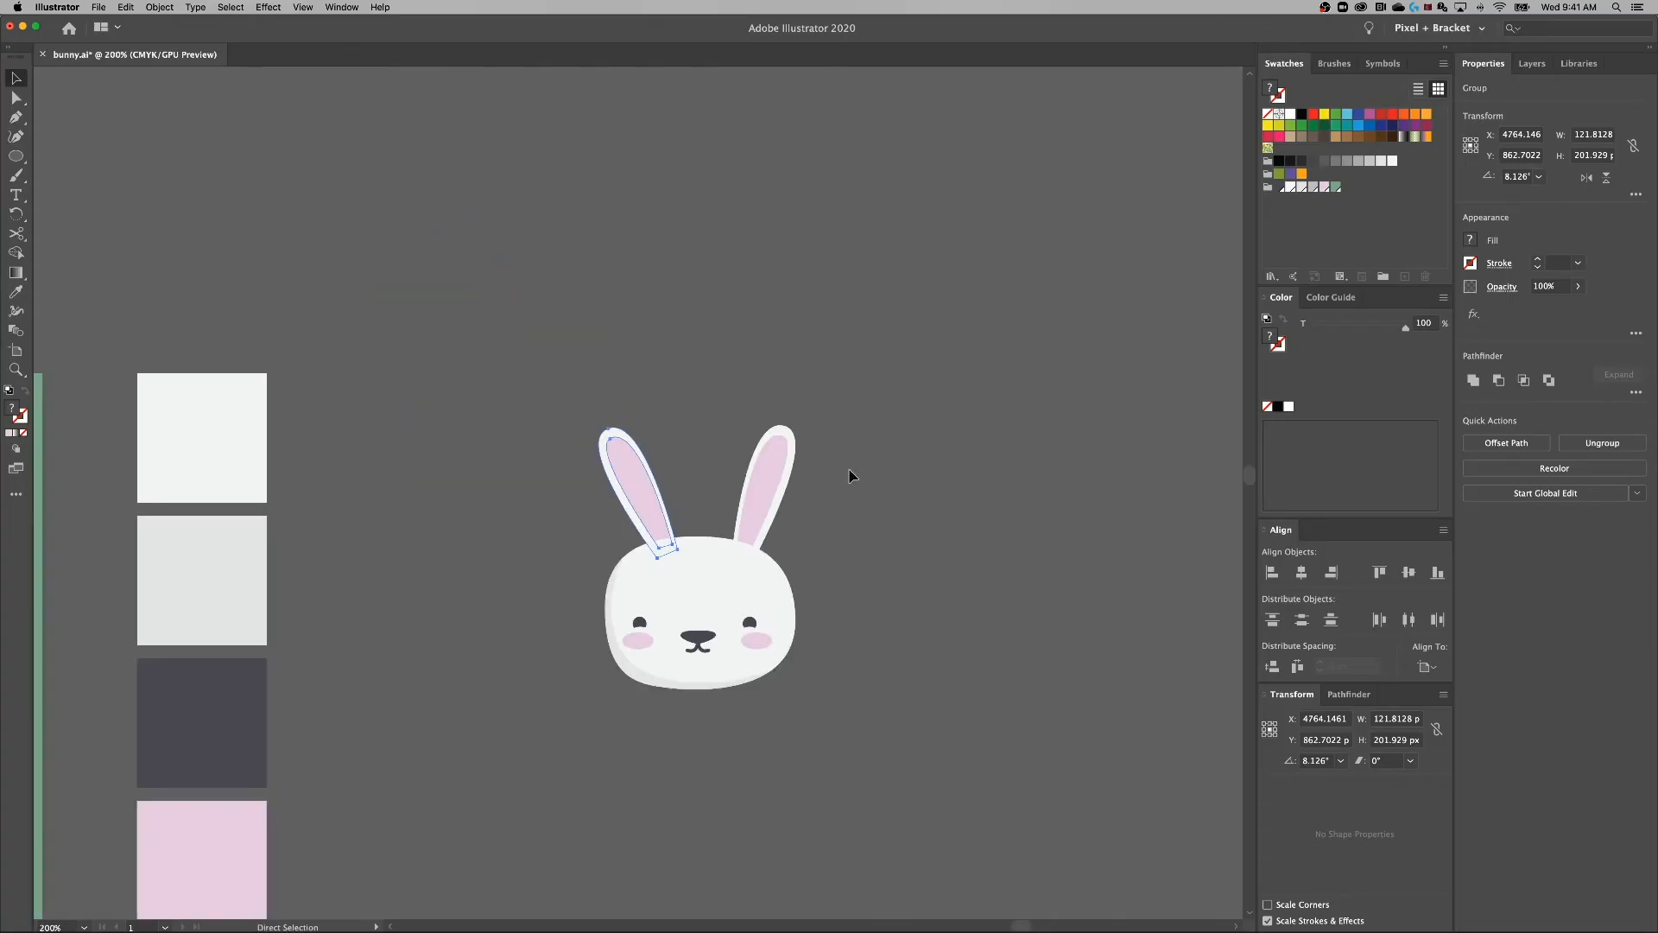
click(852, 473)
Enlarge both ears together proportionally about their center, making the left one about 173 by 287 px.
drag(856, 495, 793, 478)
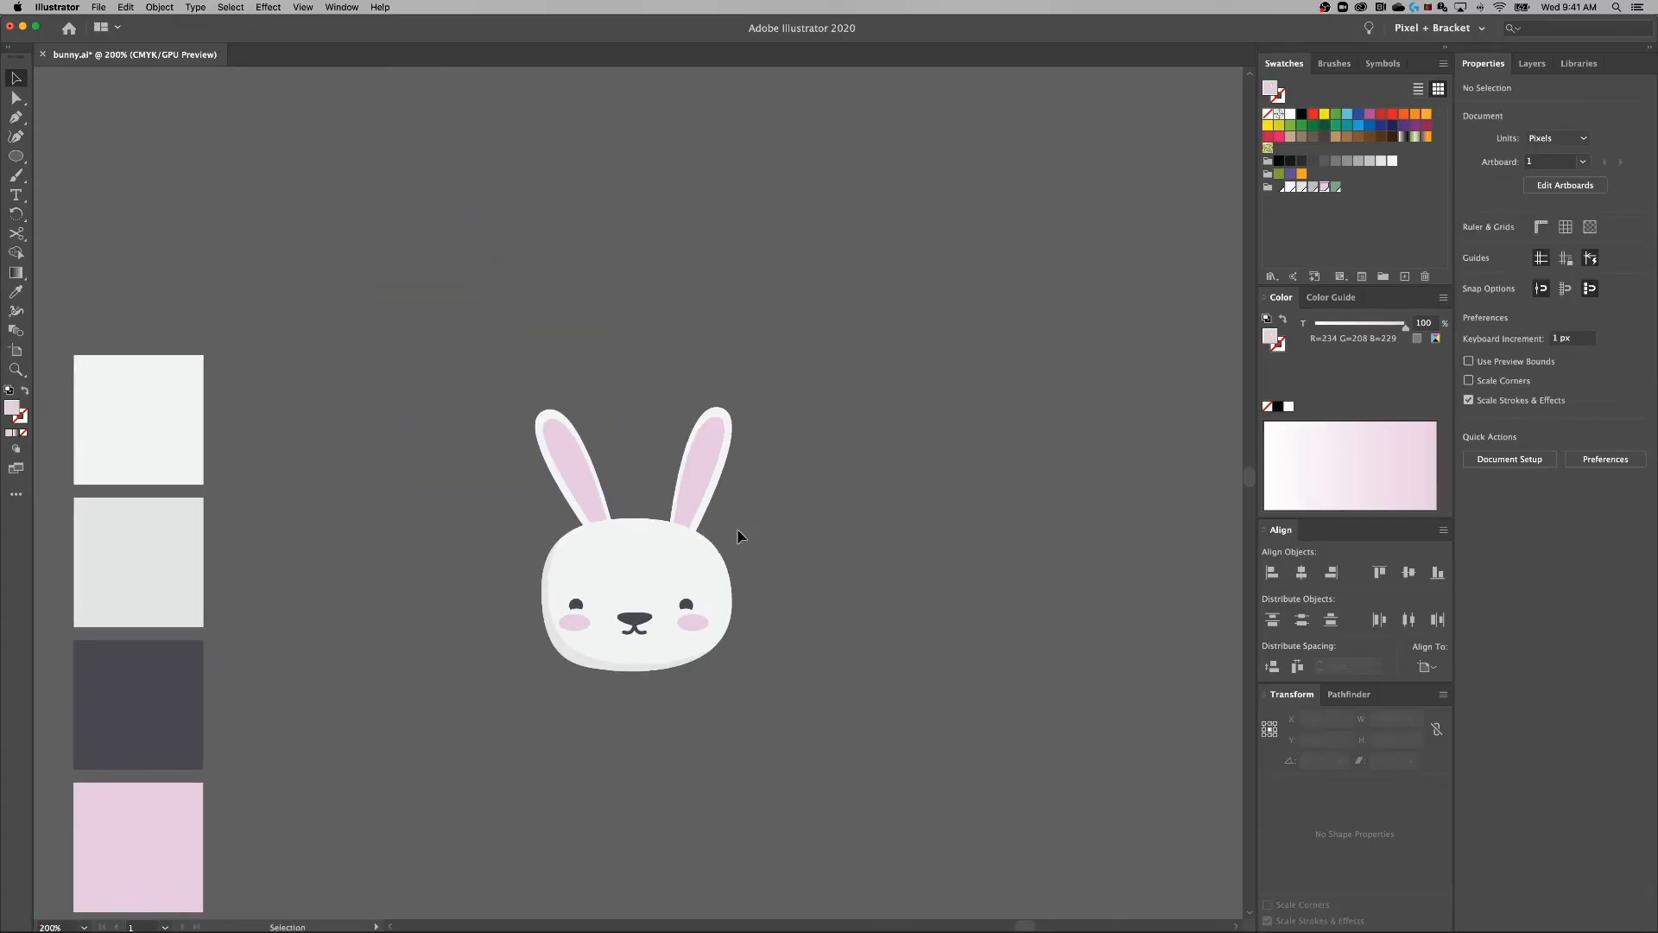
click(558, 425)
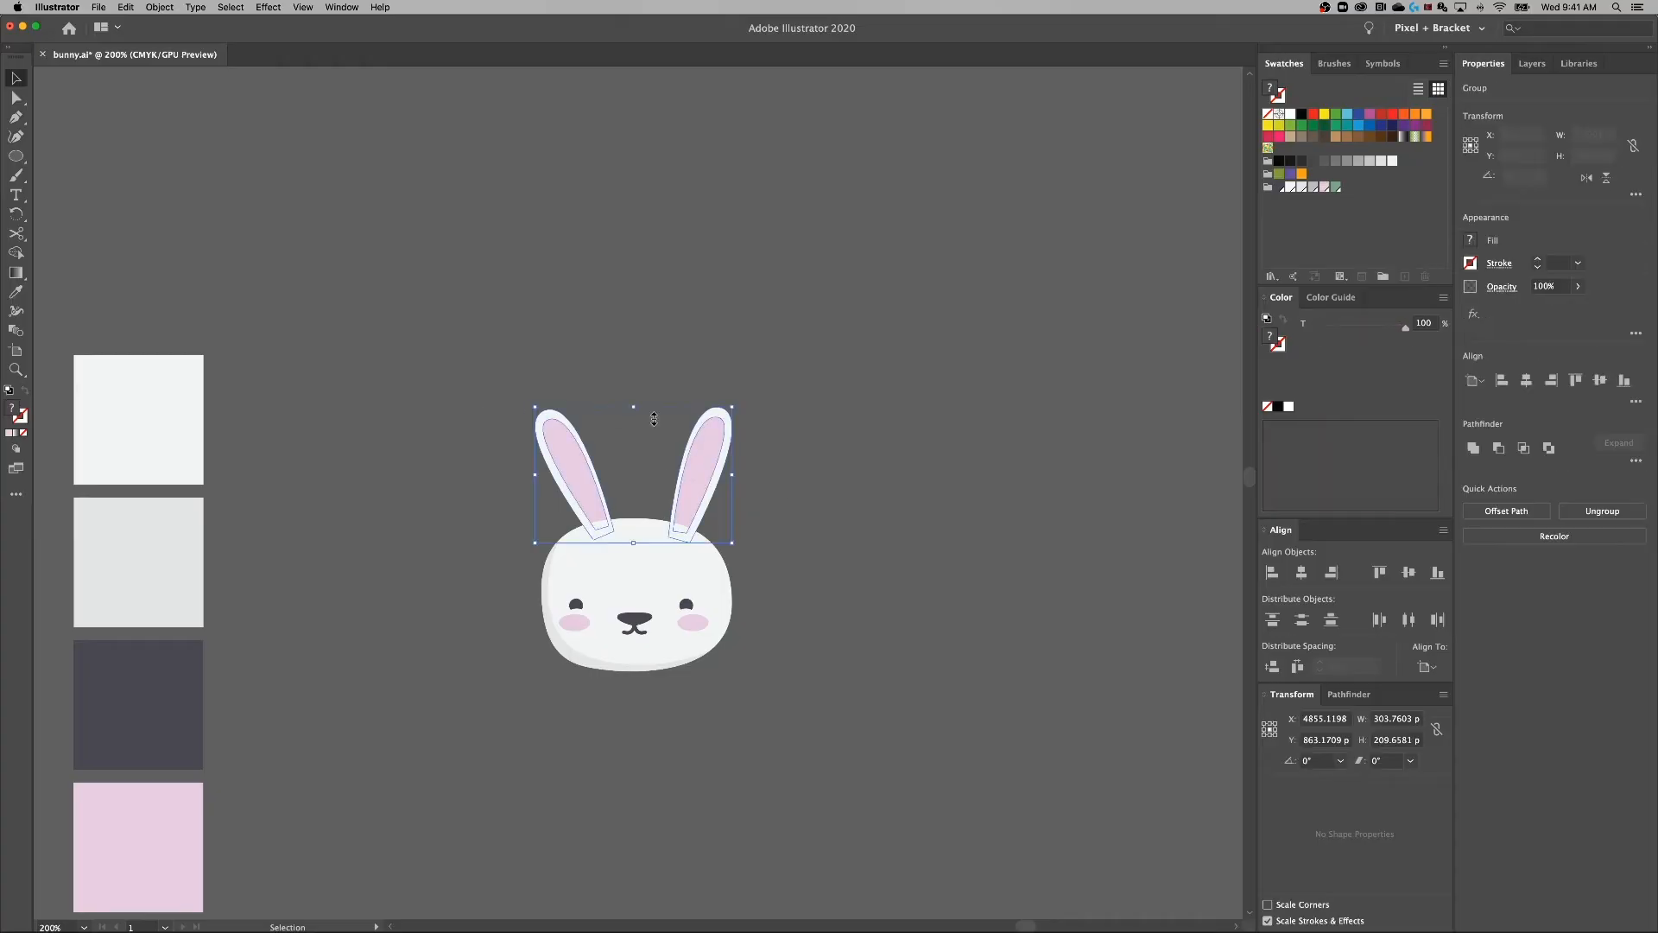
drag(733, 474, 776, 467)
click(840, 447)
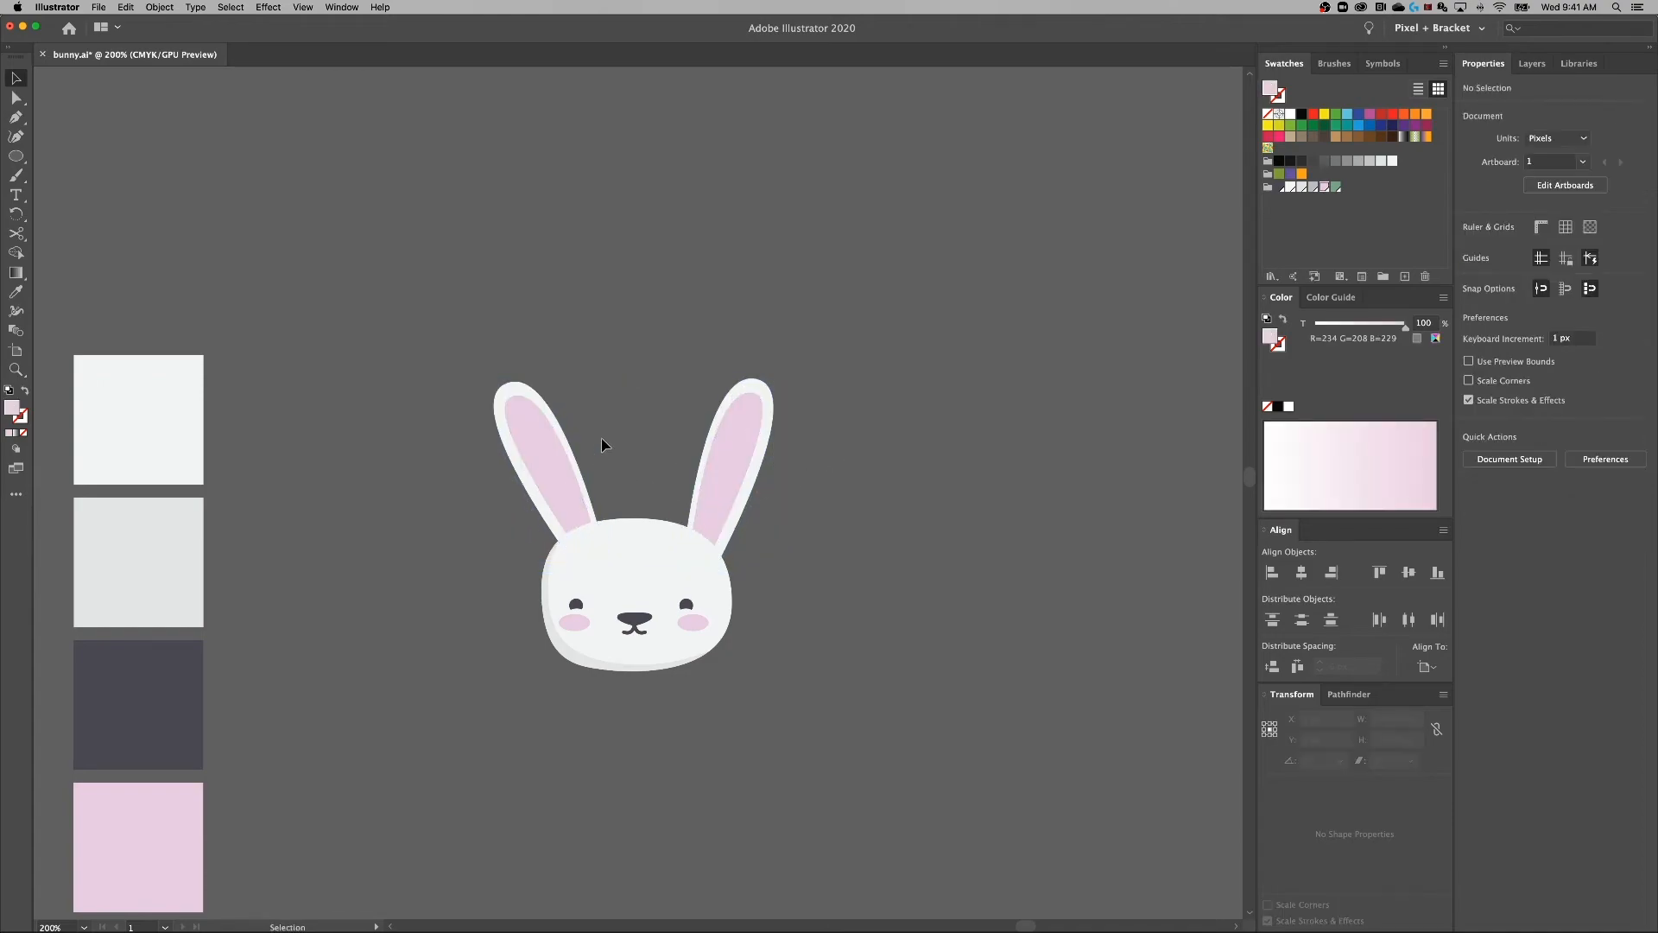
Shorten the left ear by moving the tip anchors of both its shapes inward and down, making it about 153 by 248 px.
click(513, 397)
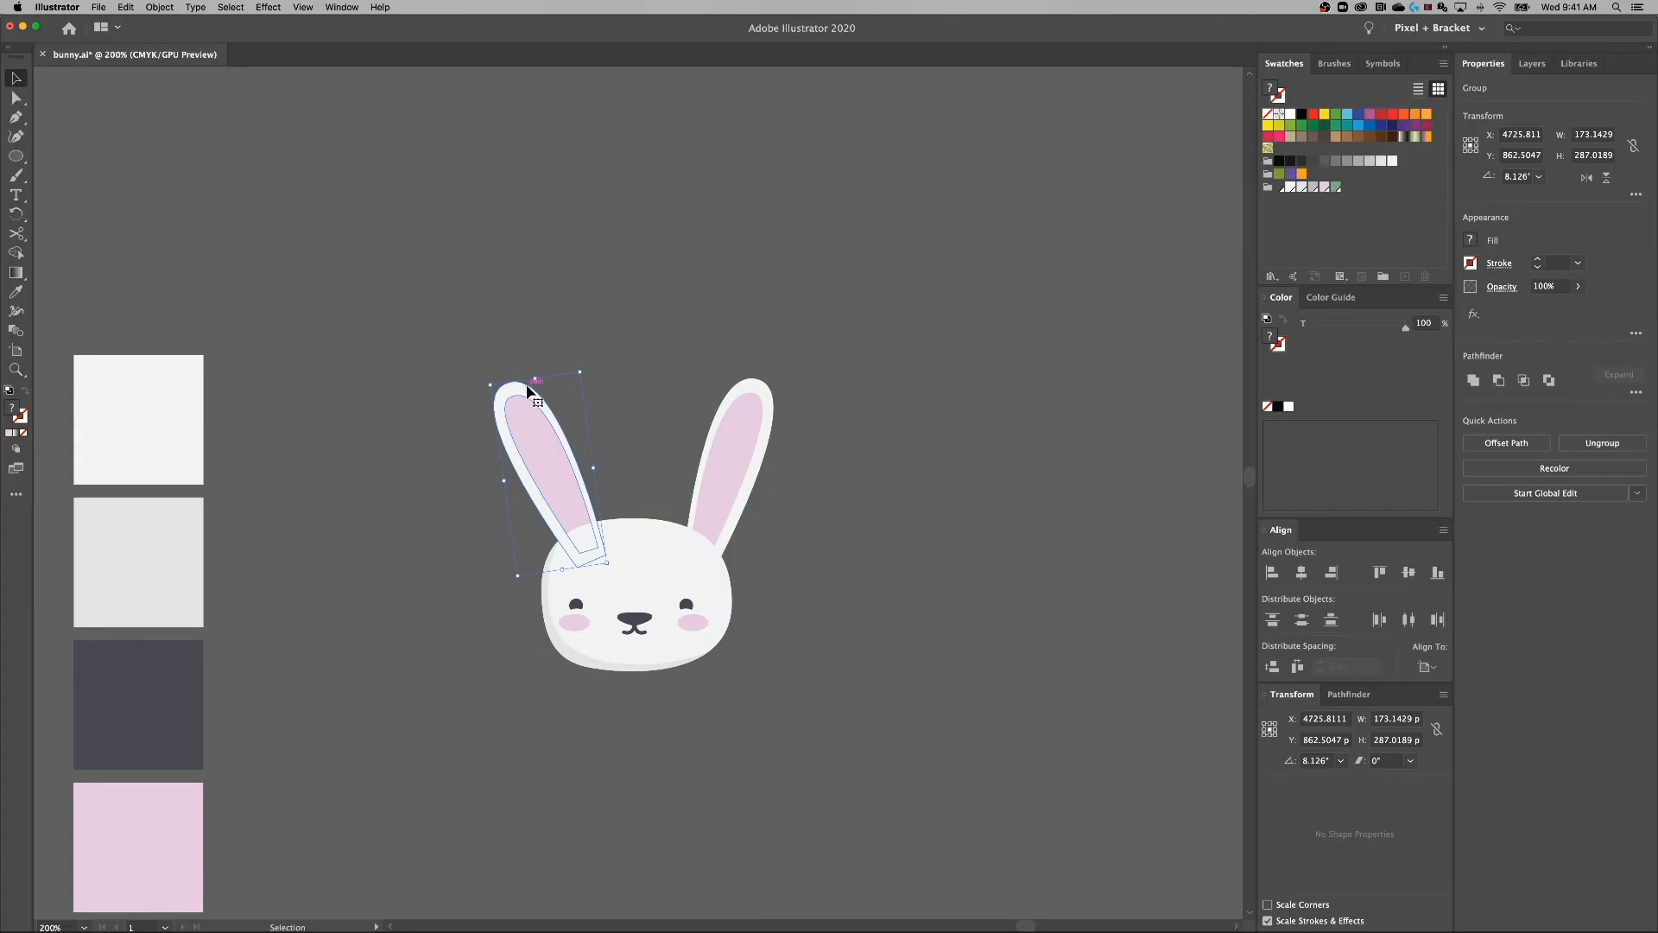
key(a)
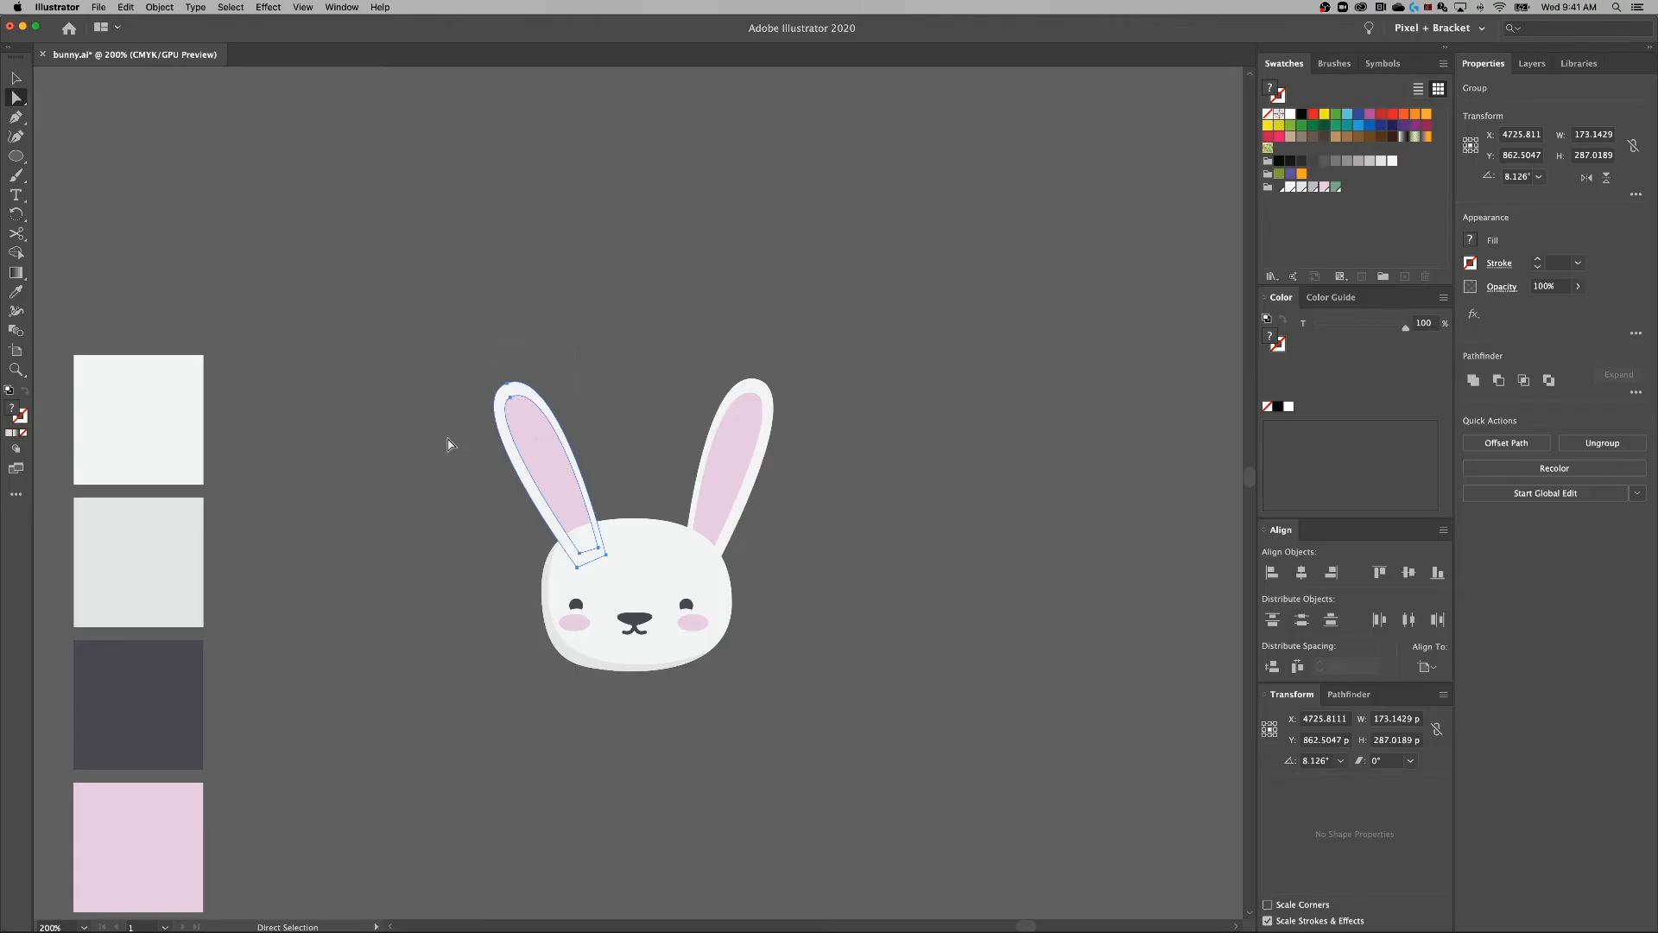
click(512, 398)
drag(513, 401, 524, 422)
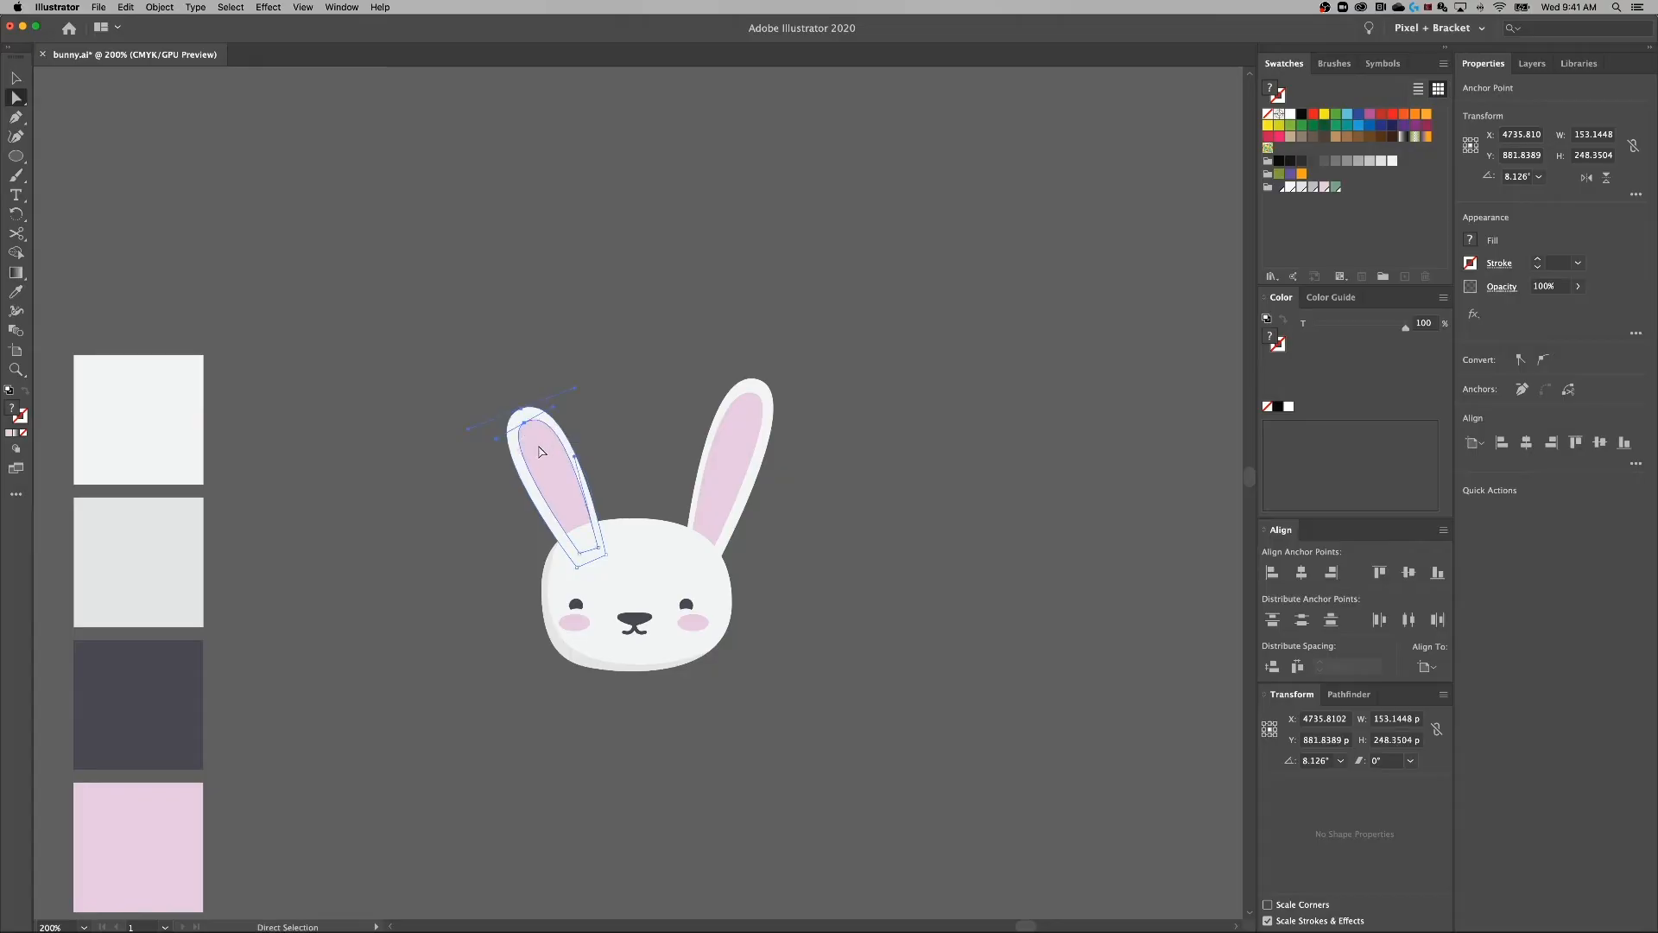
click(629, 463)
scroll(630, 436, down, 2)
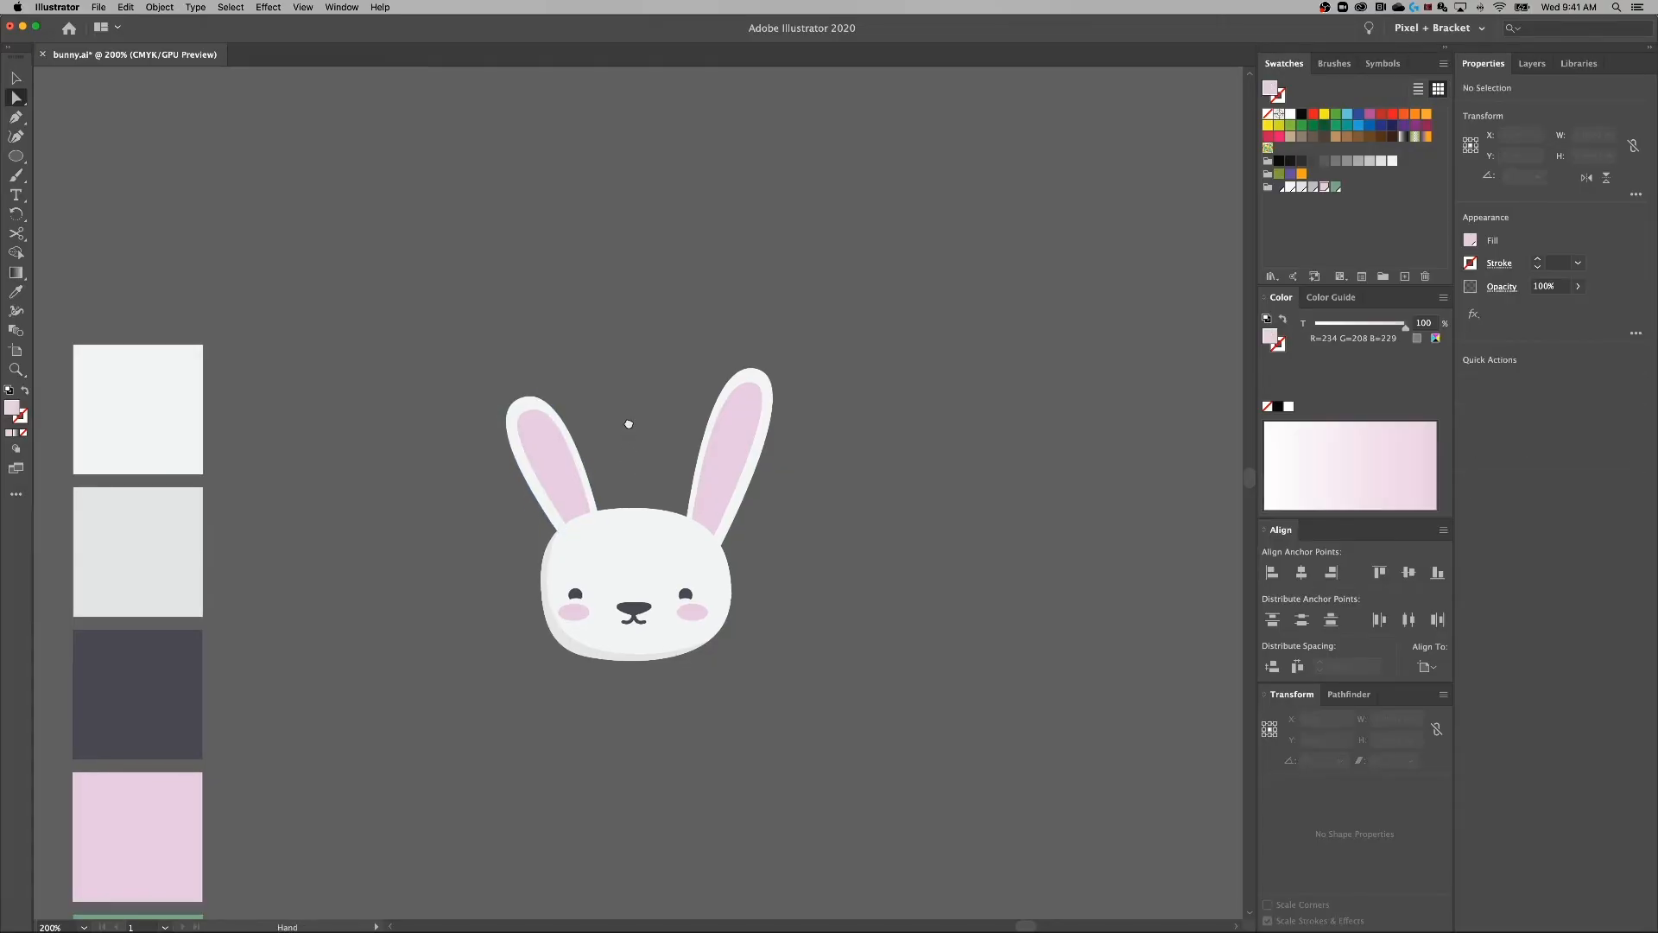
Refine the rounded tip of the left ear's pink inner shape by shortening the inward handle of its top anchor.
click(568, 424)
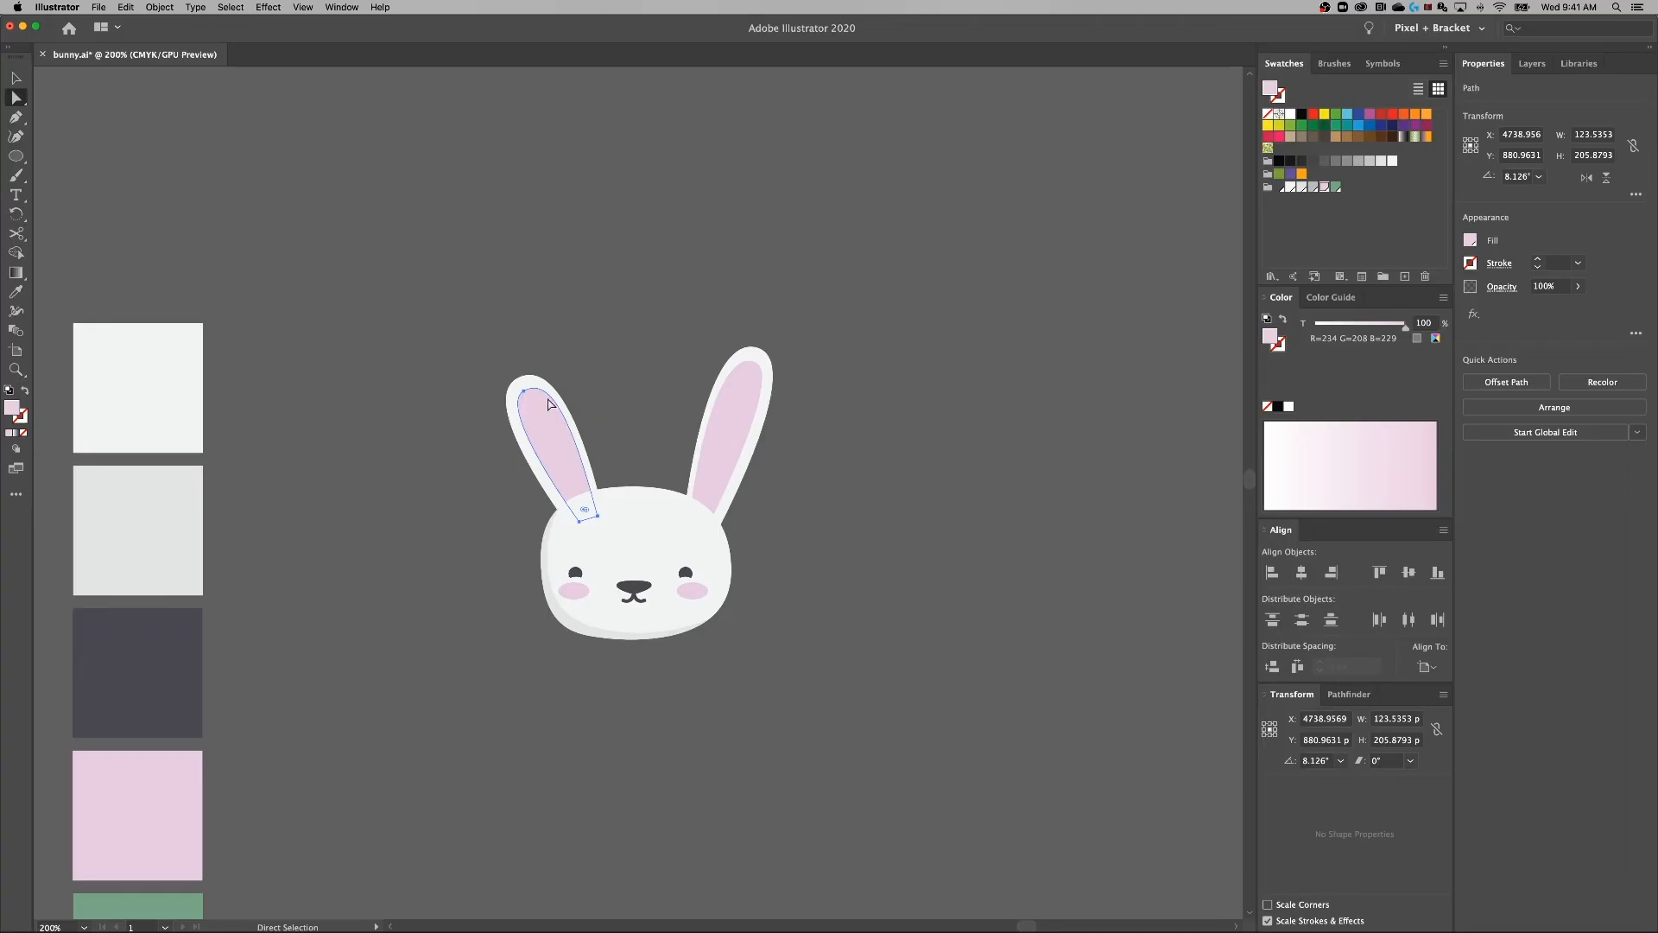
click(524, 391)
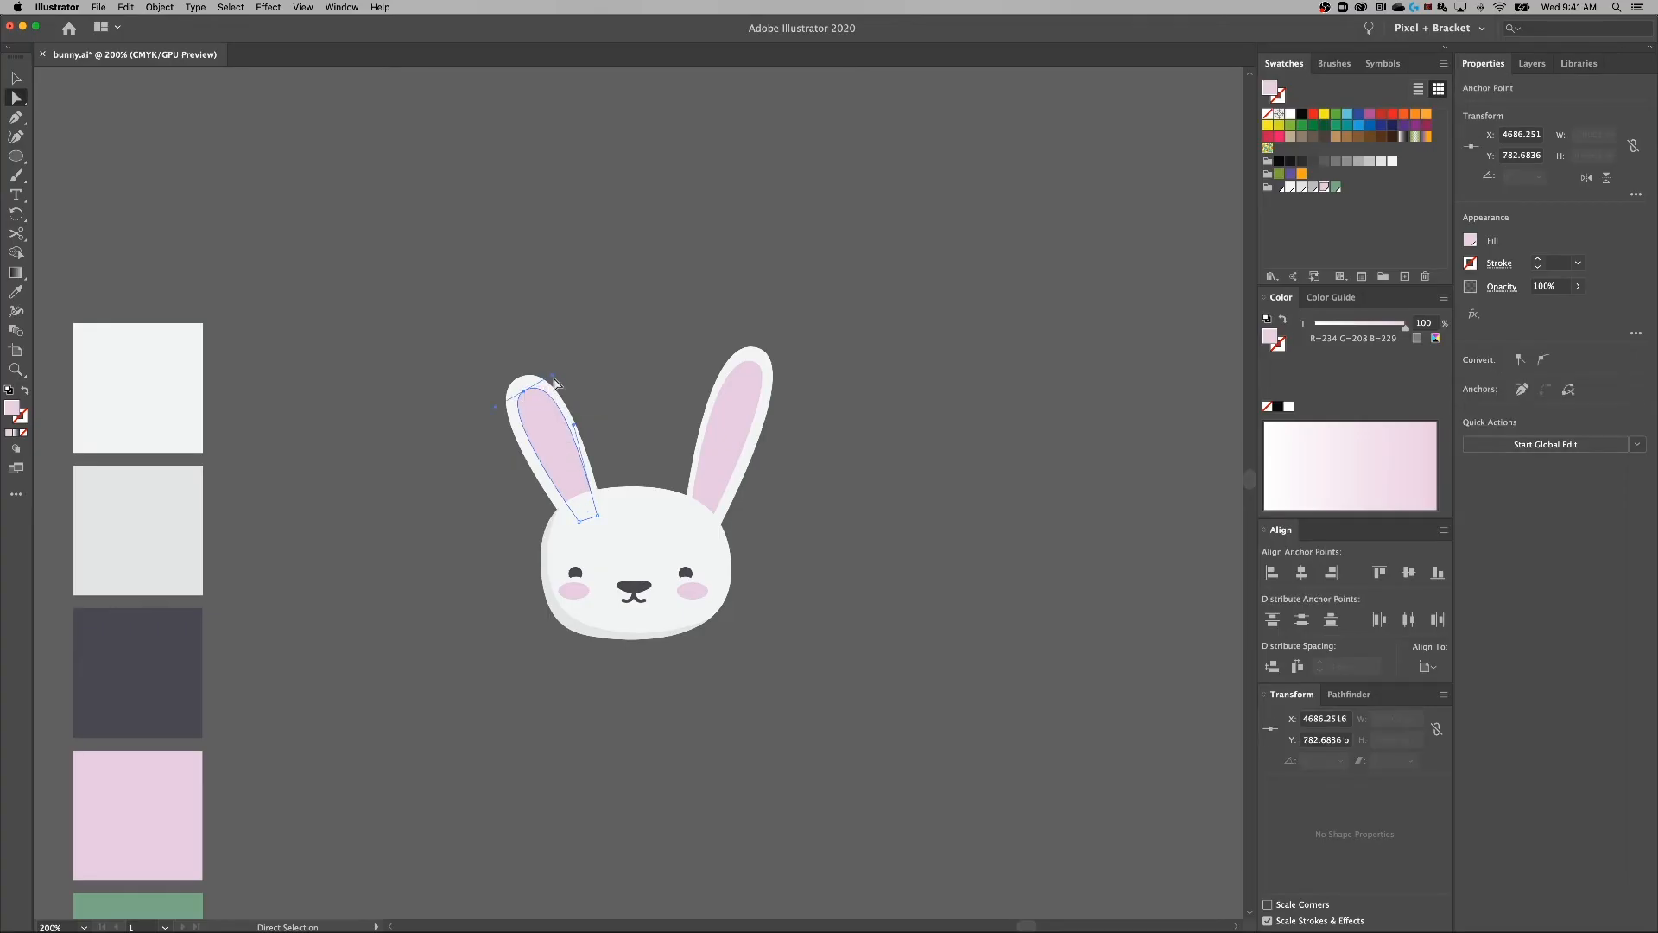
drag(554, 380, 547, 382)
click(645, 404)
click(546, 418)
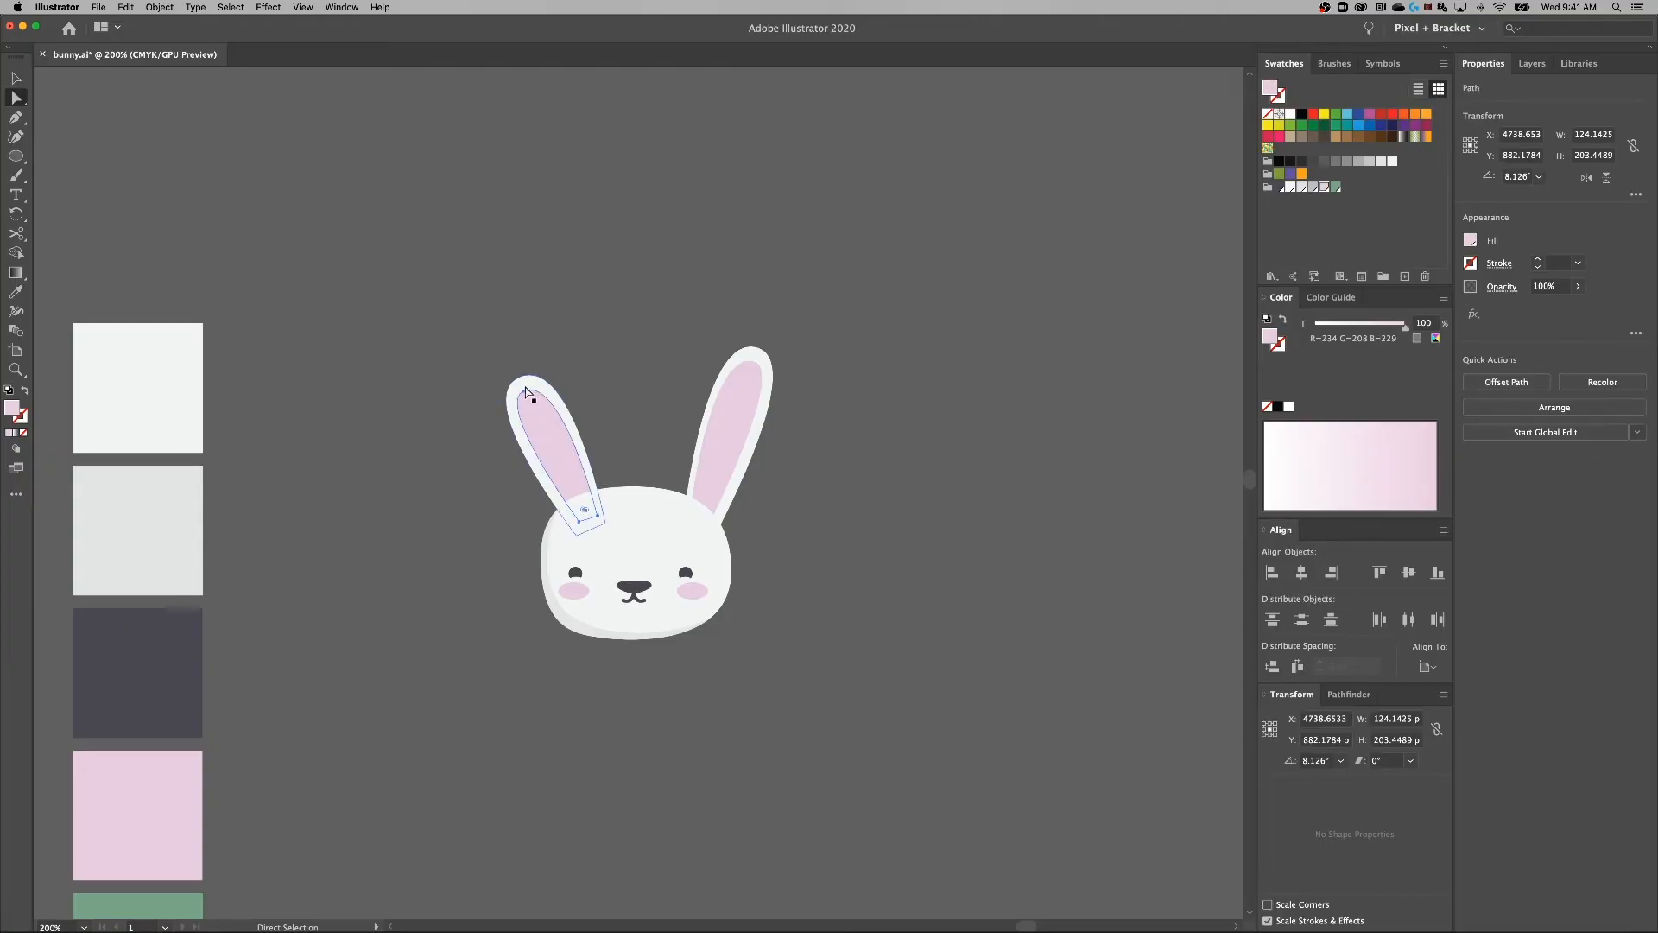
key(v)
drag(508, 386, 508, 385)
click(629, 423)
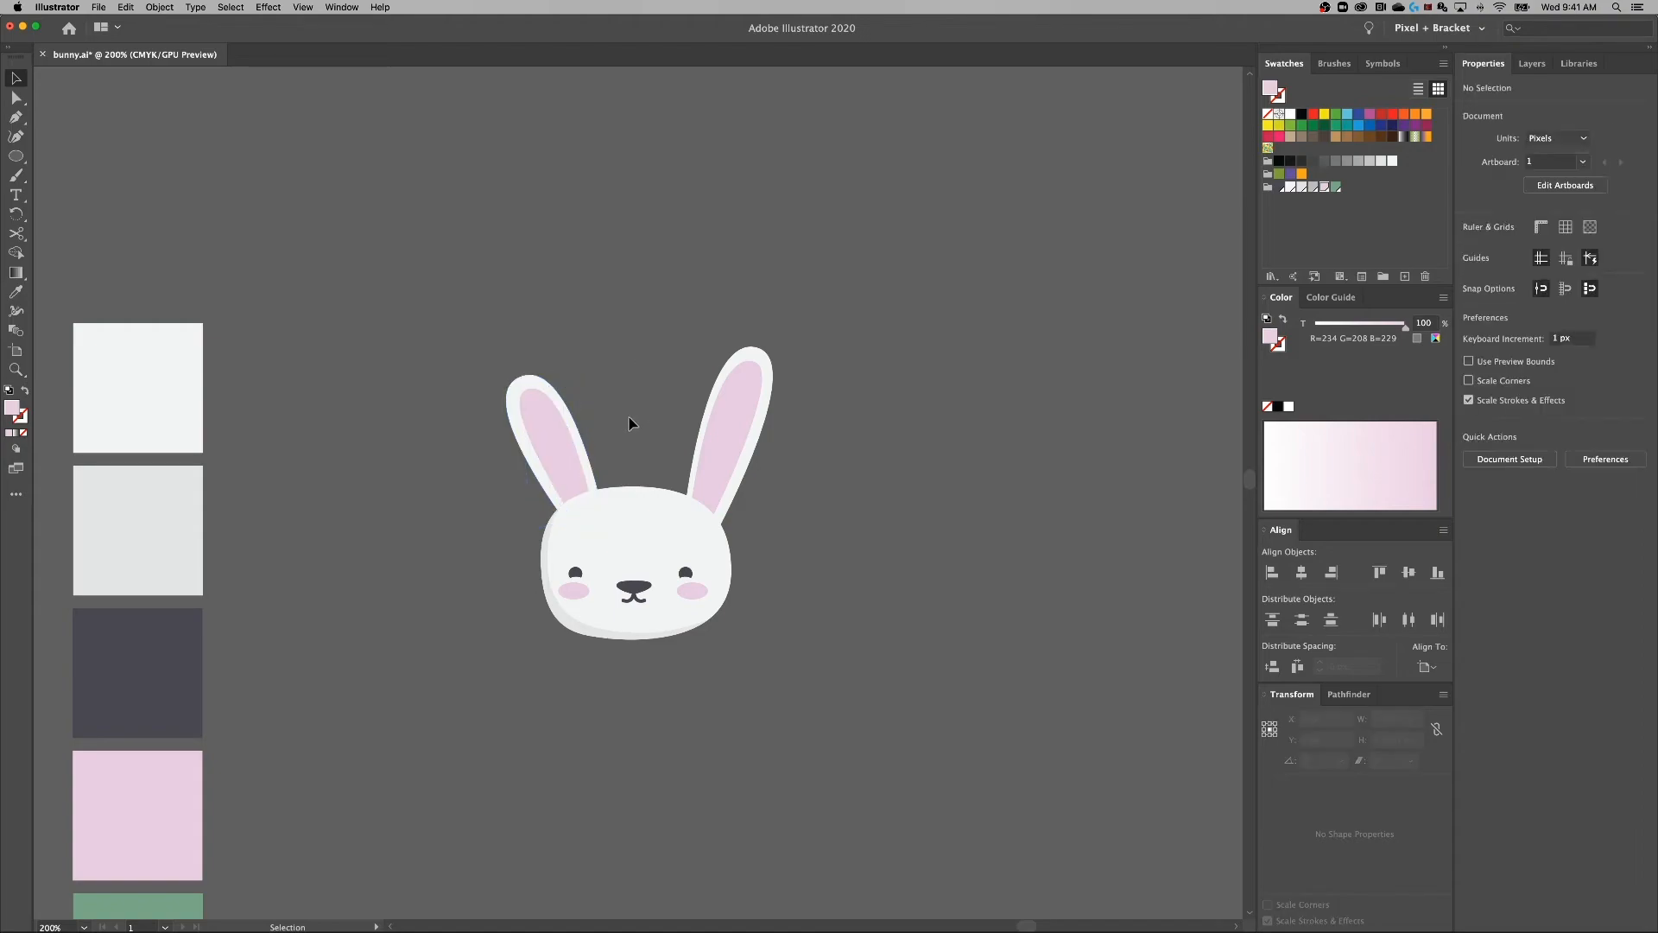
Taper the left ear's pink inner shape to a point by bringing its two base anchors together at about X 4788, Y 980 px.
click(577, 501)
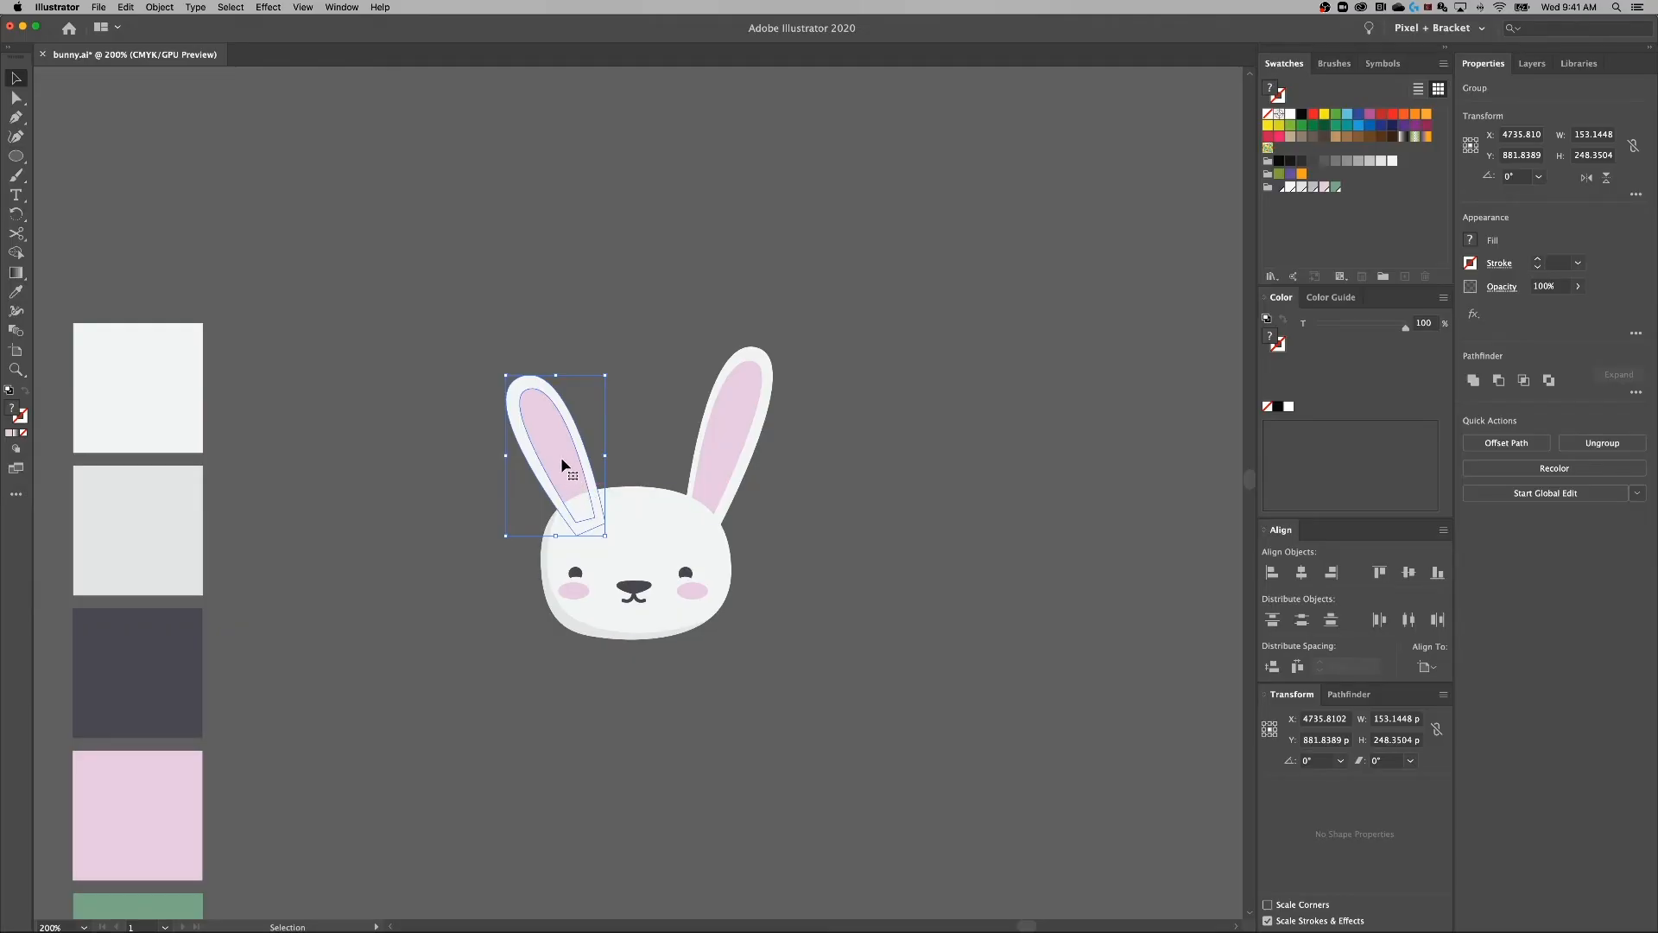
click(656, 426)
key(a)
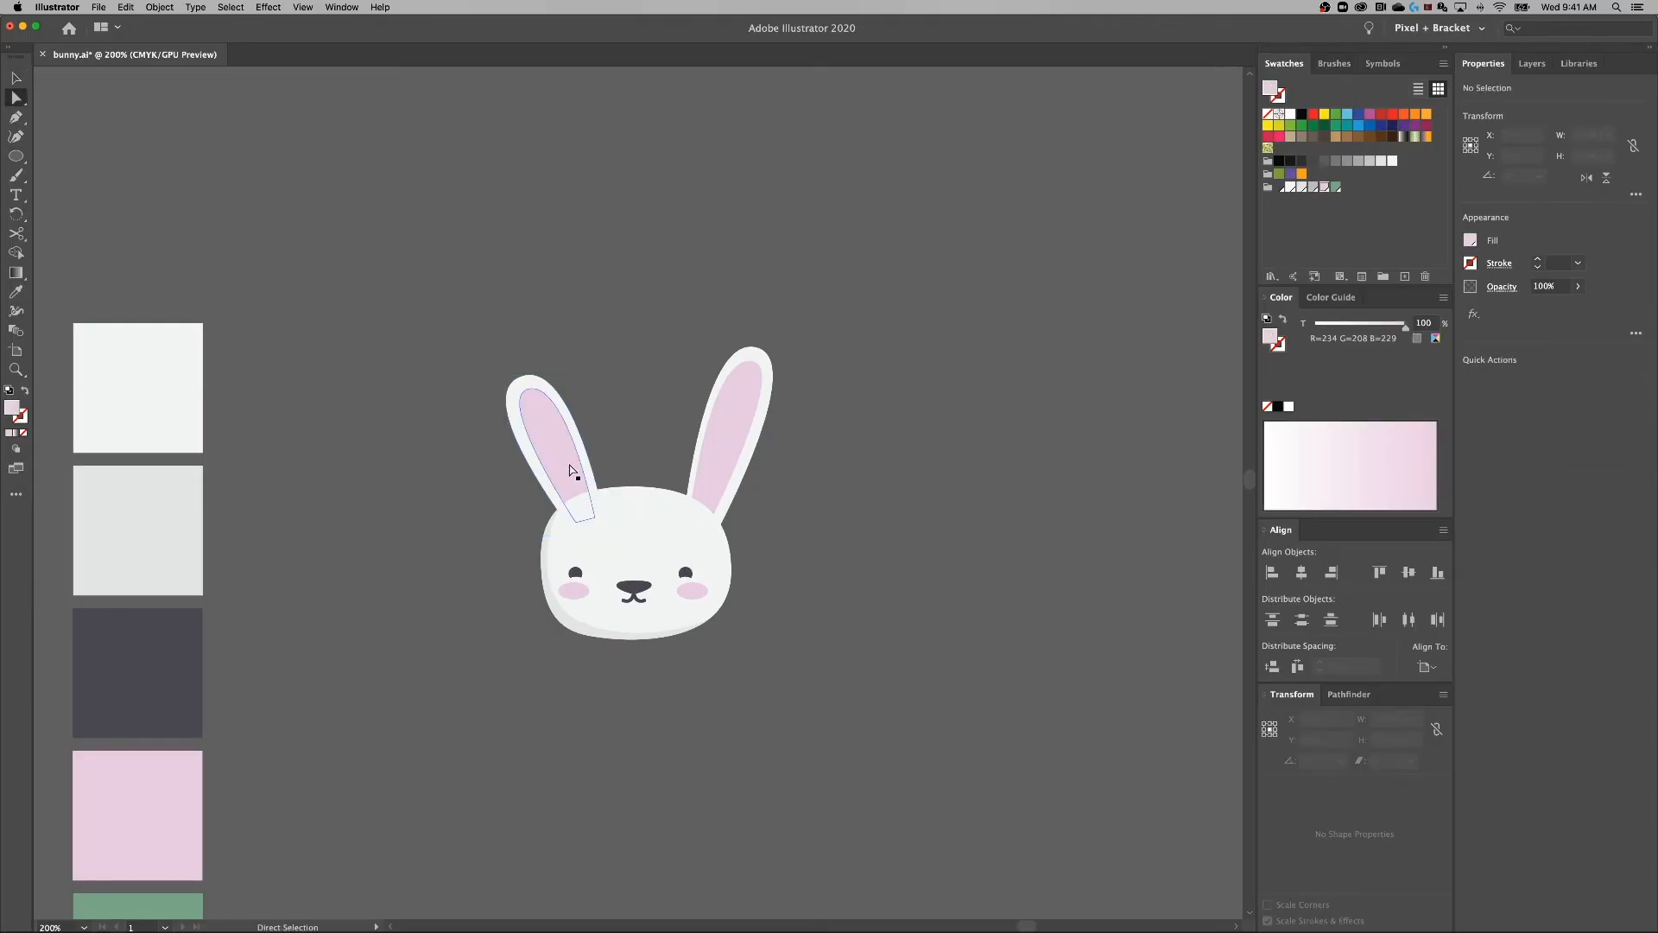
click(559, 475)
click(576, 521)
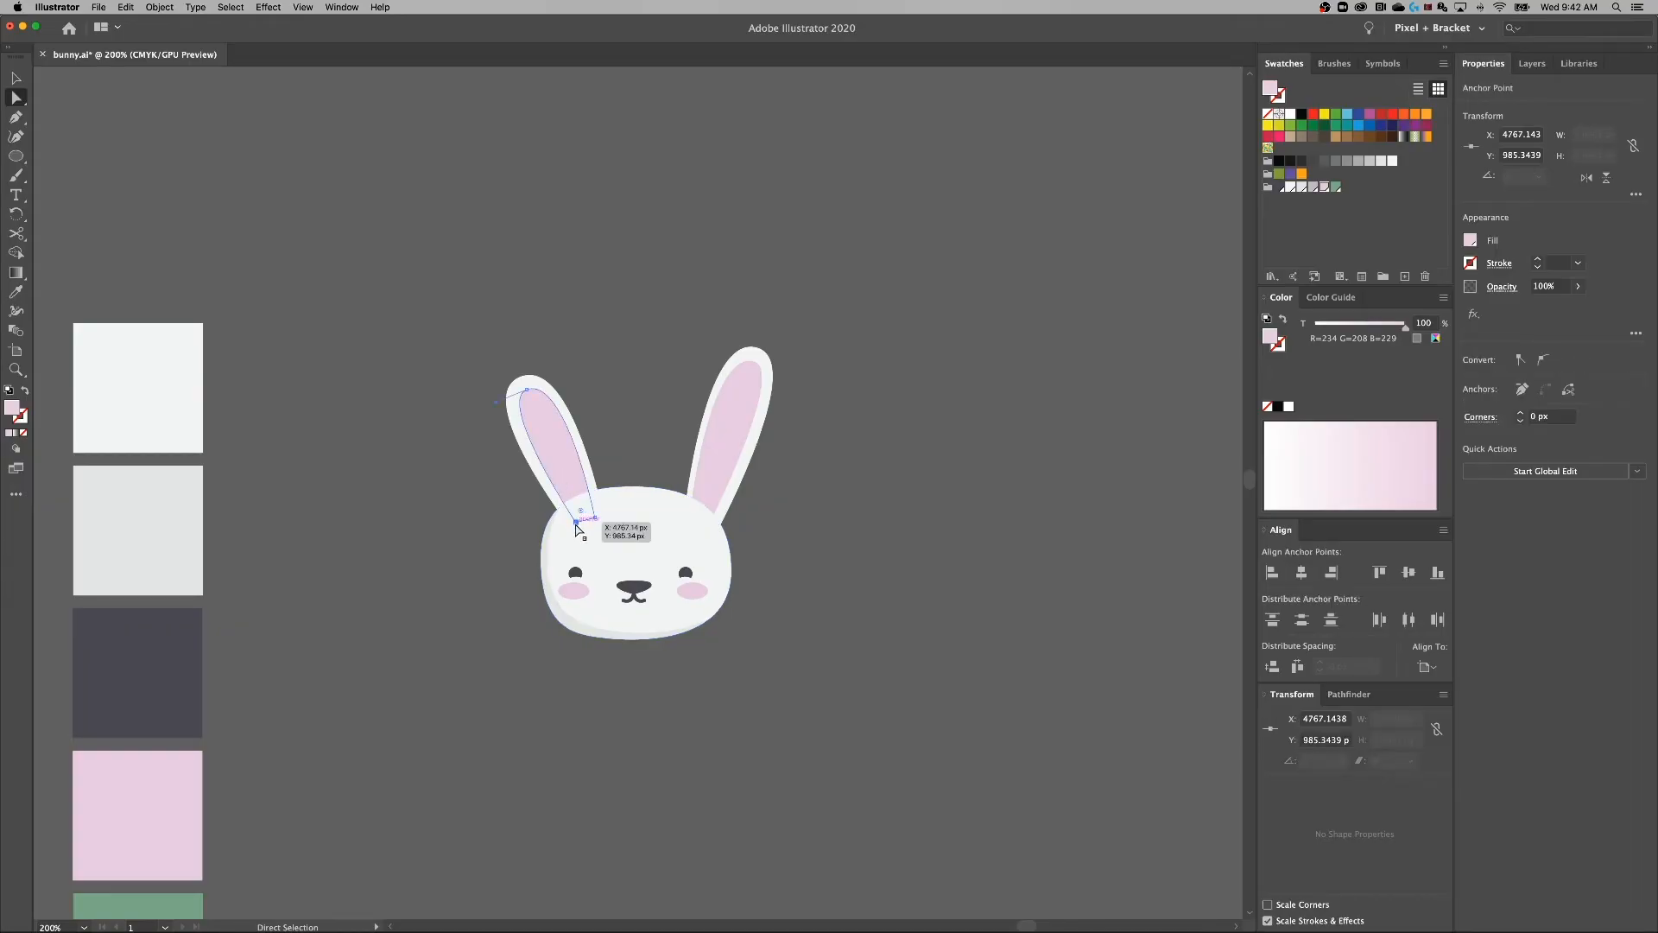
drag(577, 523, 588, 518)
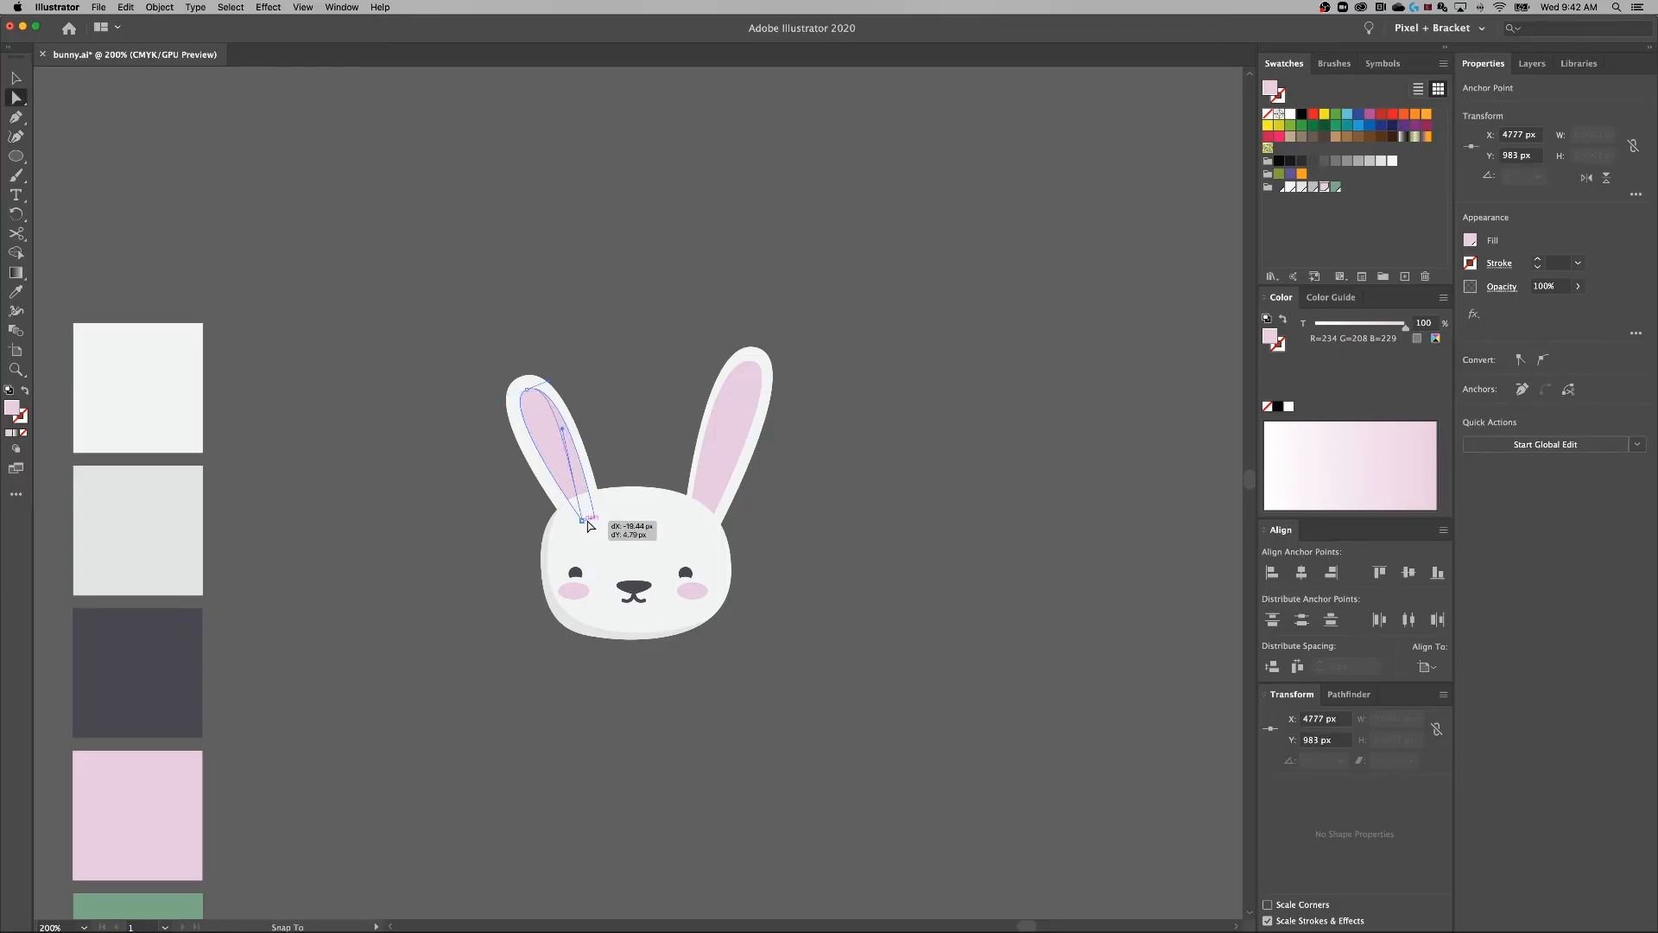
drag(582, 520, 588, 519)
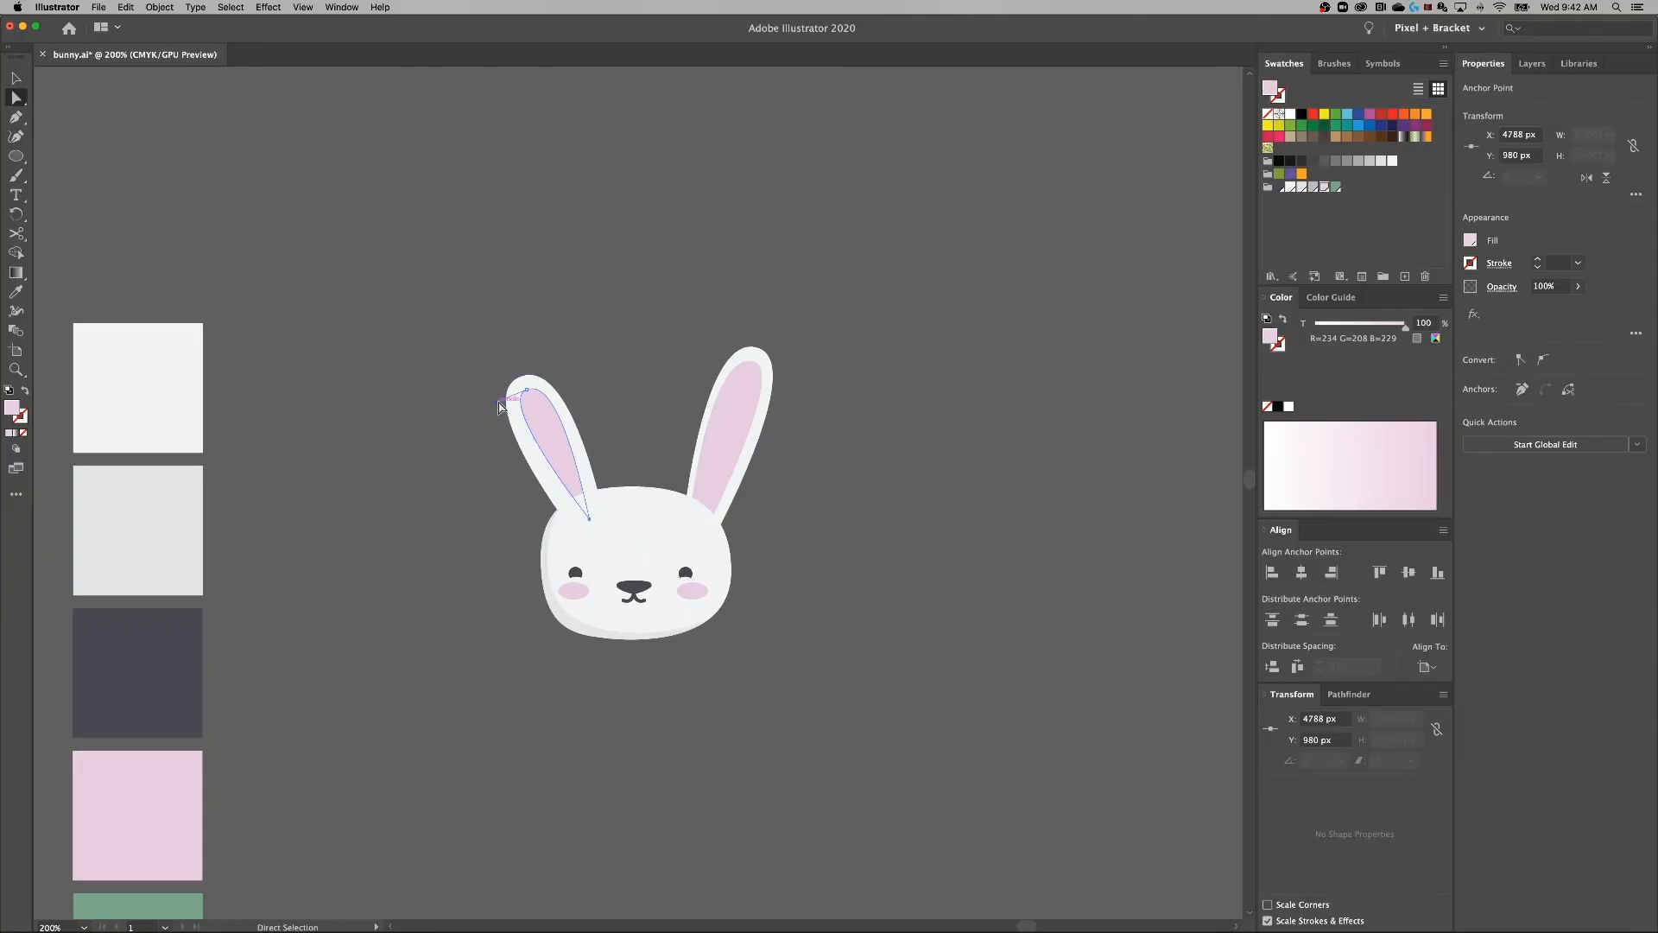
Round out the outer side of the left ear's pink inner shape by lengthening the outward handle of its tip anchor.
click(501, 403)
drag(497, 407, 487, 411)
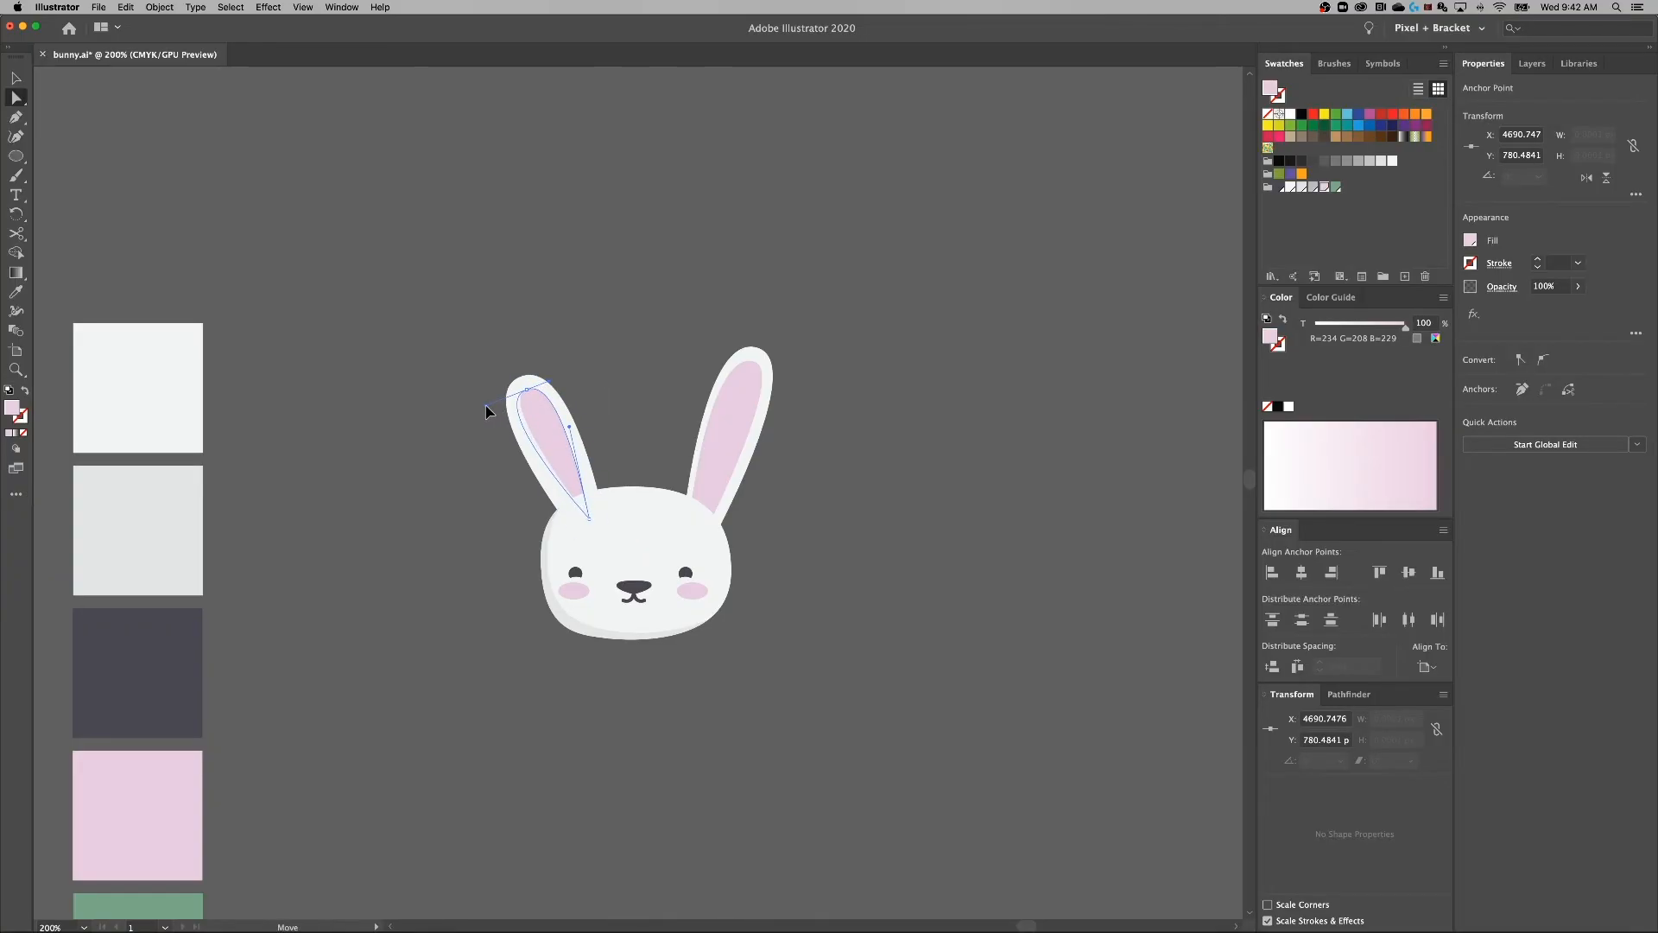
click(578, 437)
drag(591, 439, 583, 434)
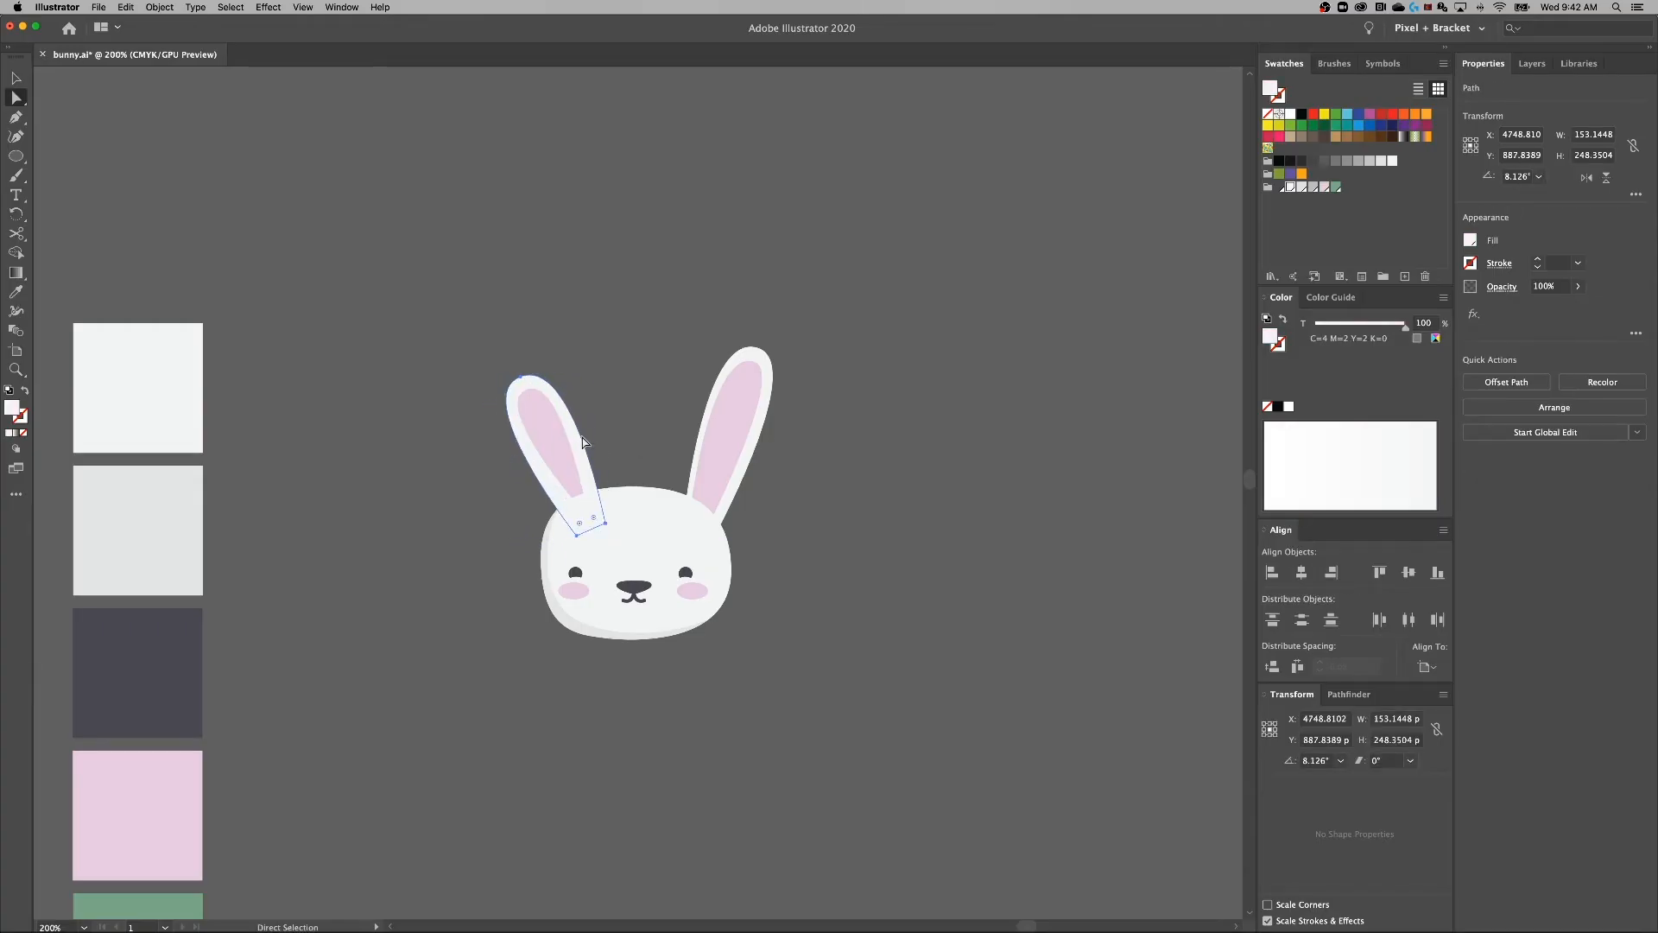
click(561, 441)
click(589, 518)
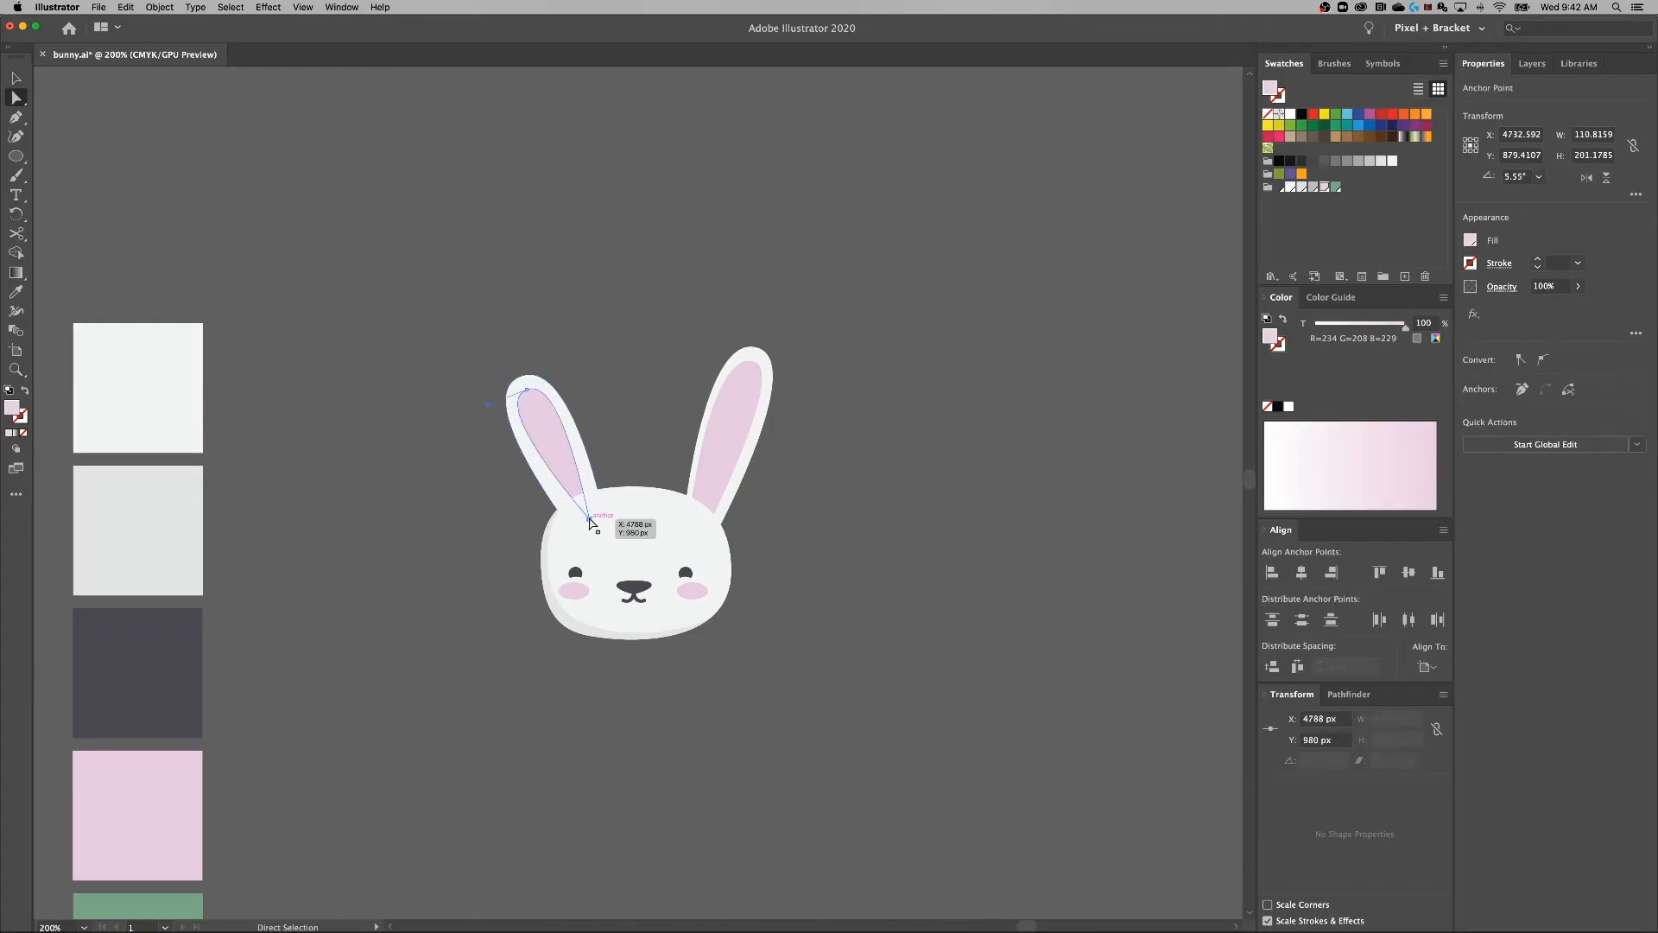
click(527, 389)
key(v)
click(657, 406)
key(a)
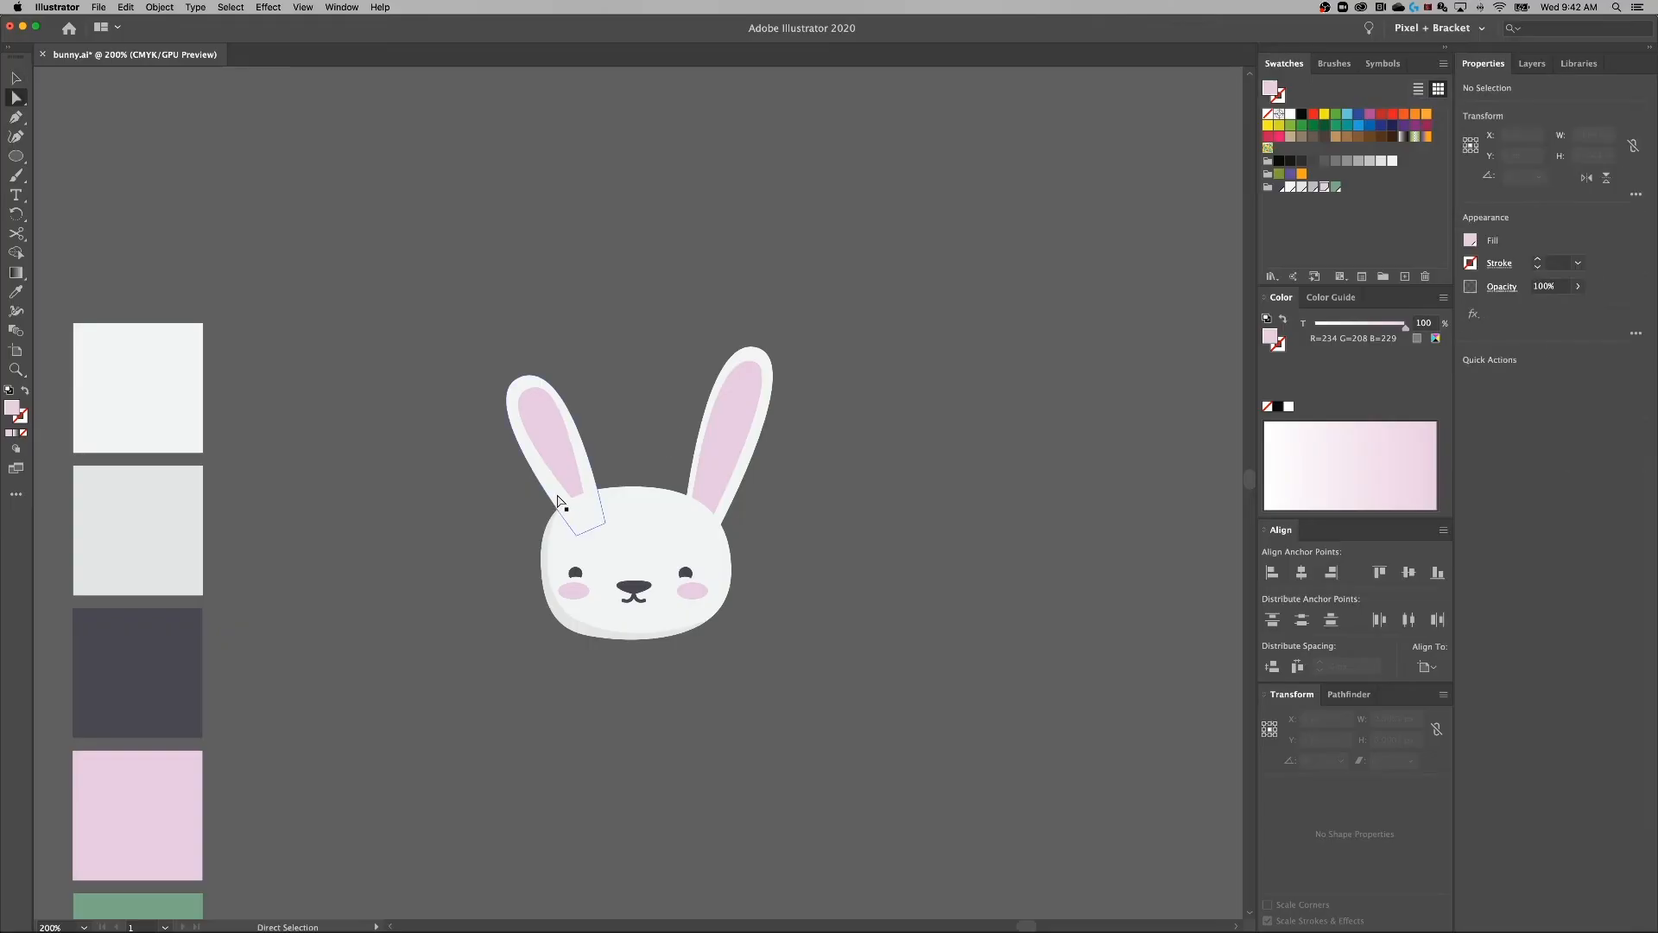
Narrow the base of the left ear's white outer shape by moving its two bottom anchors closer together, behind the head.
click(575, 533)
drag(575, 533, 573, 531)
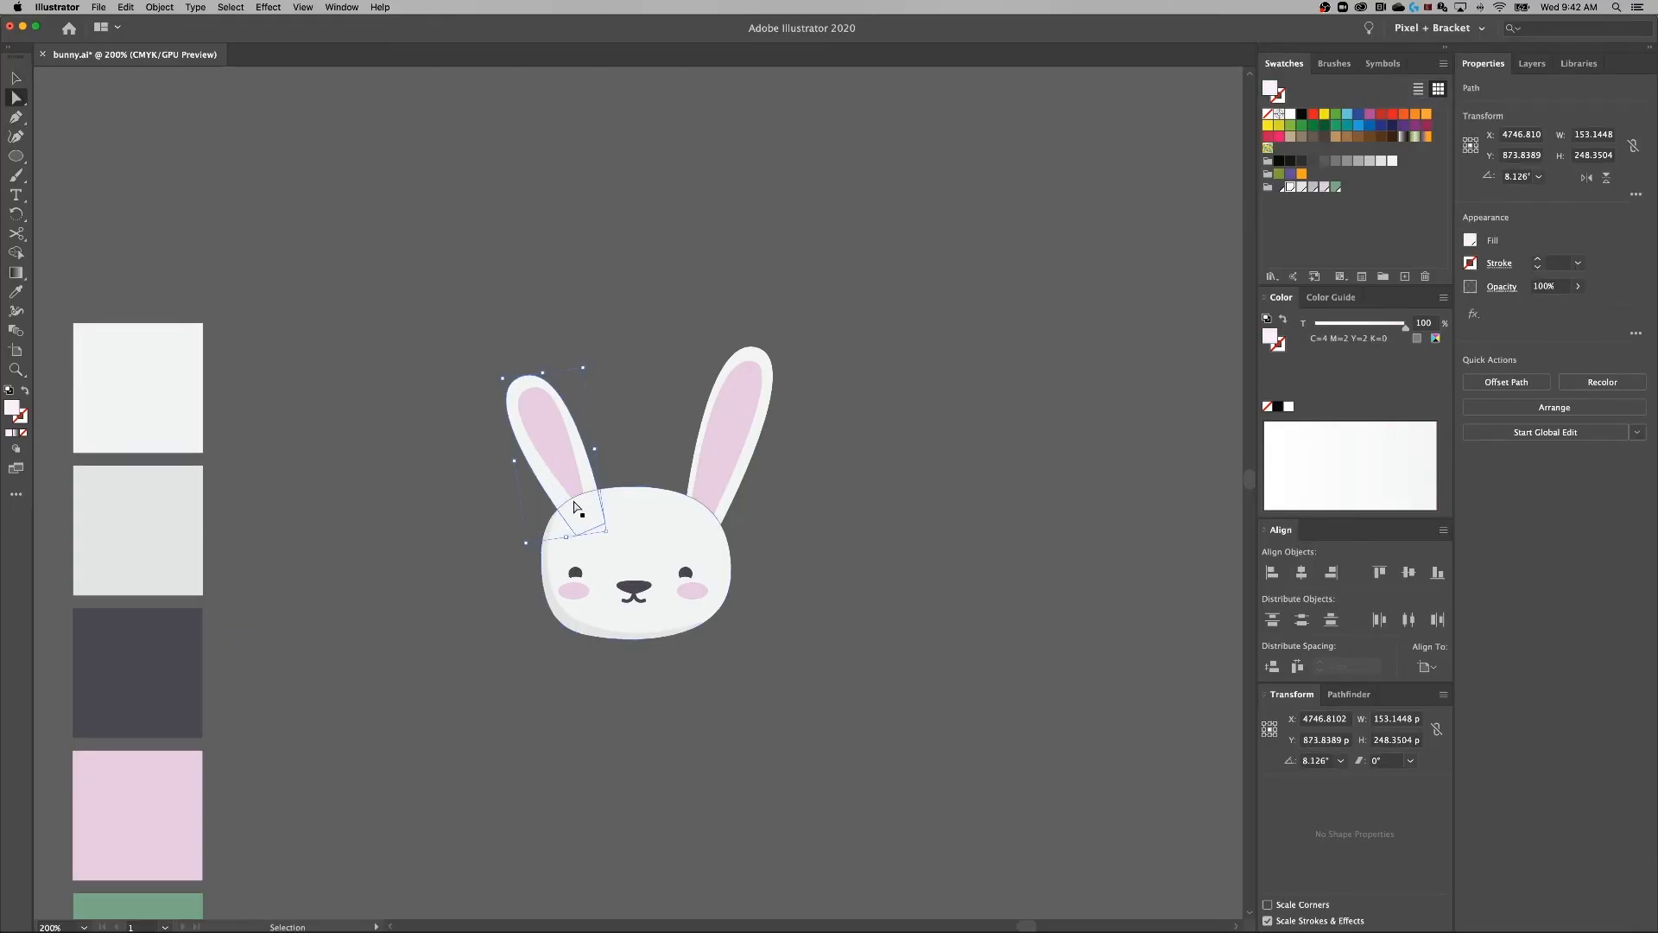
click(576, 534)
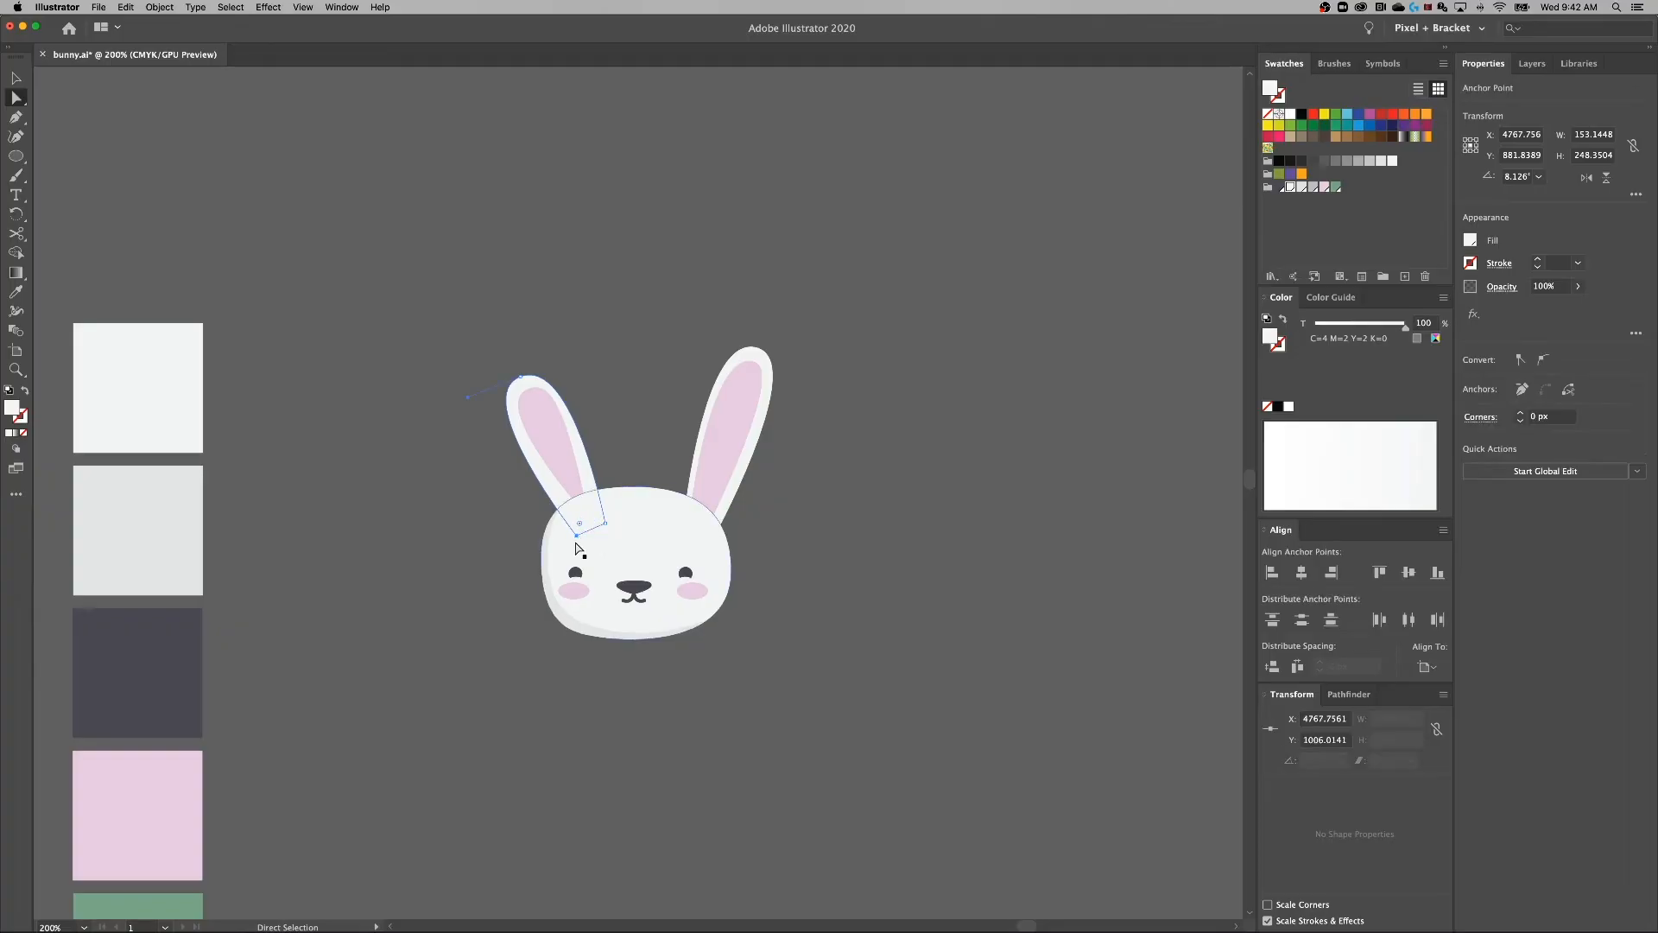
mouse_move(576, 536)
mouse_down()
mouse_move(609, 529)
mouse_move(589, 518)
mouse_up()
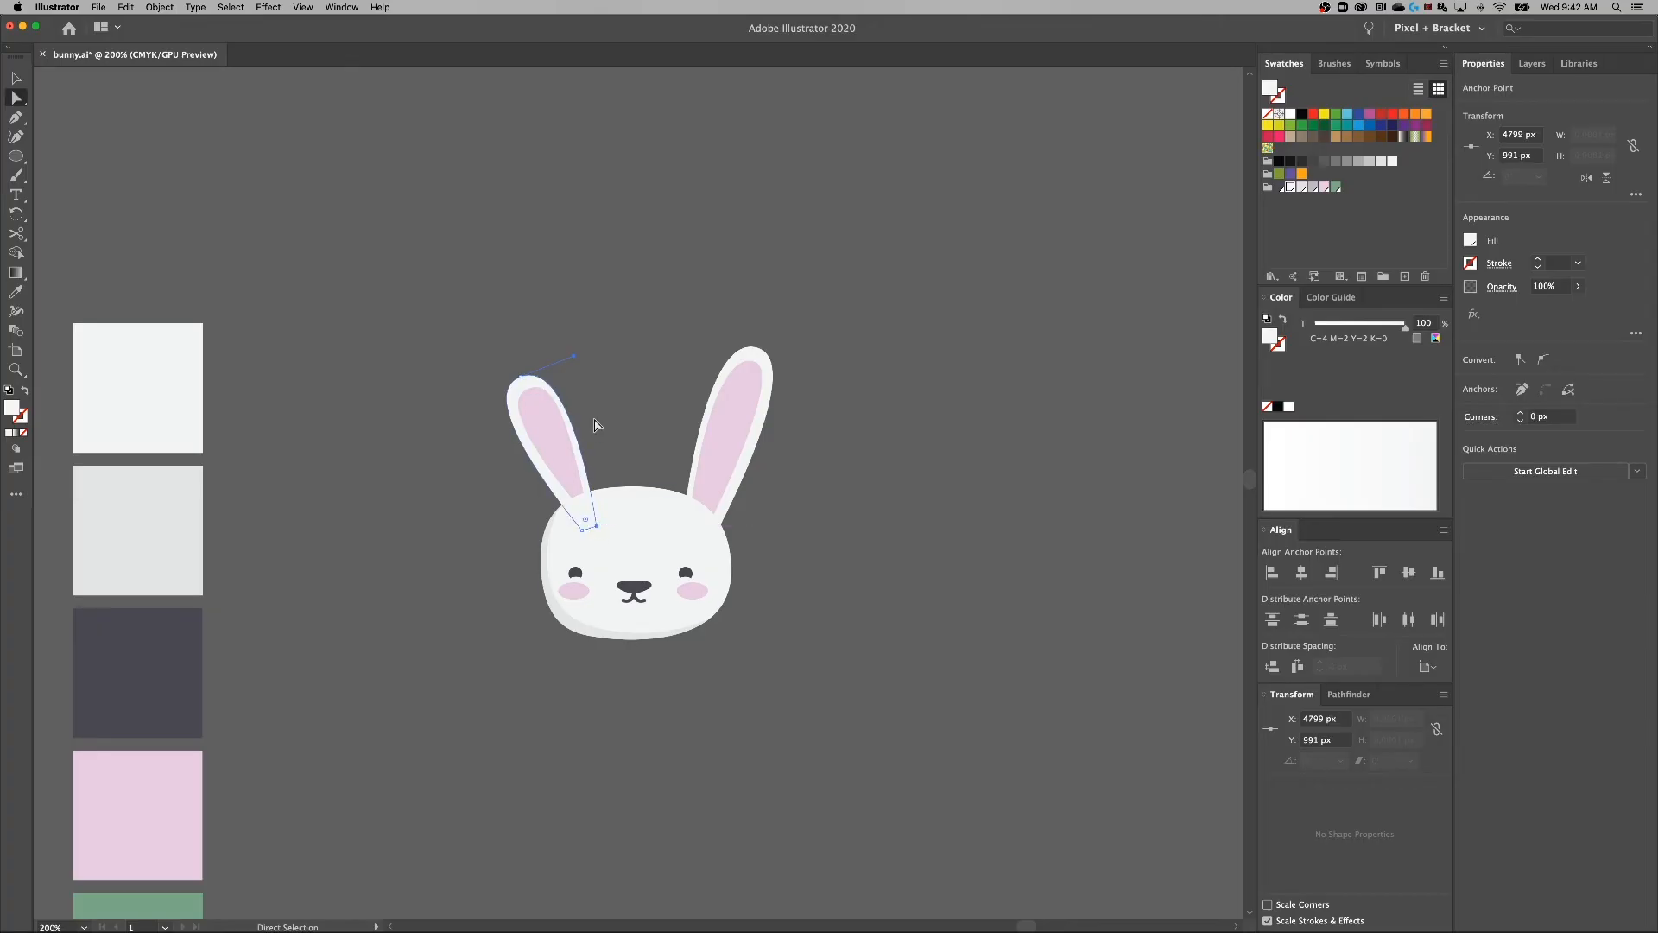
click(541, 410)
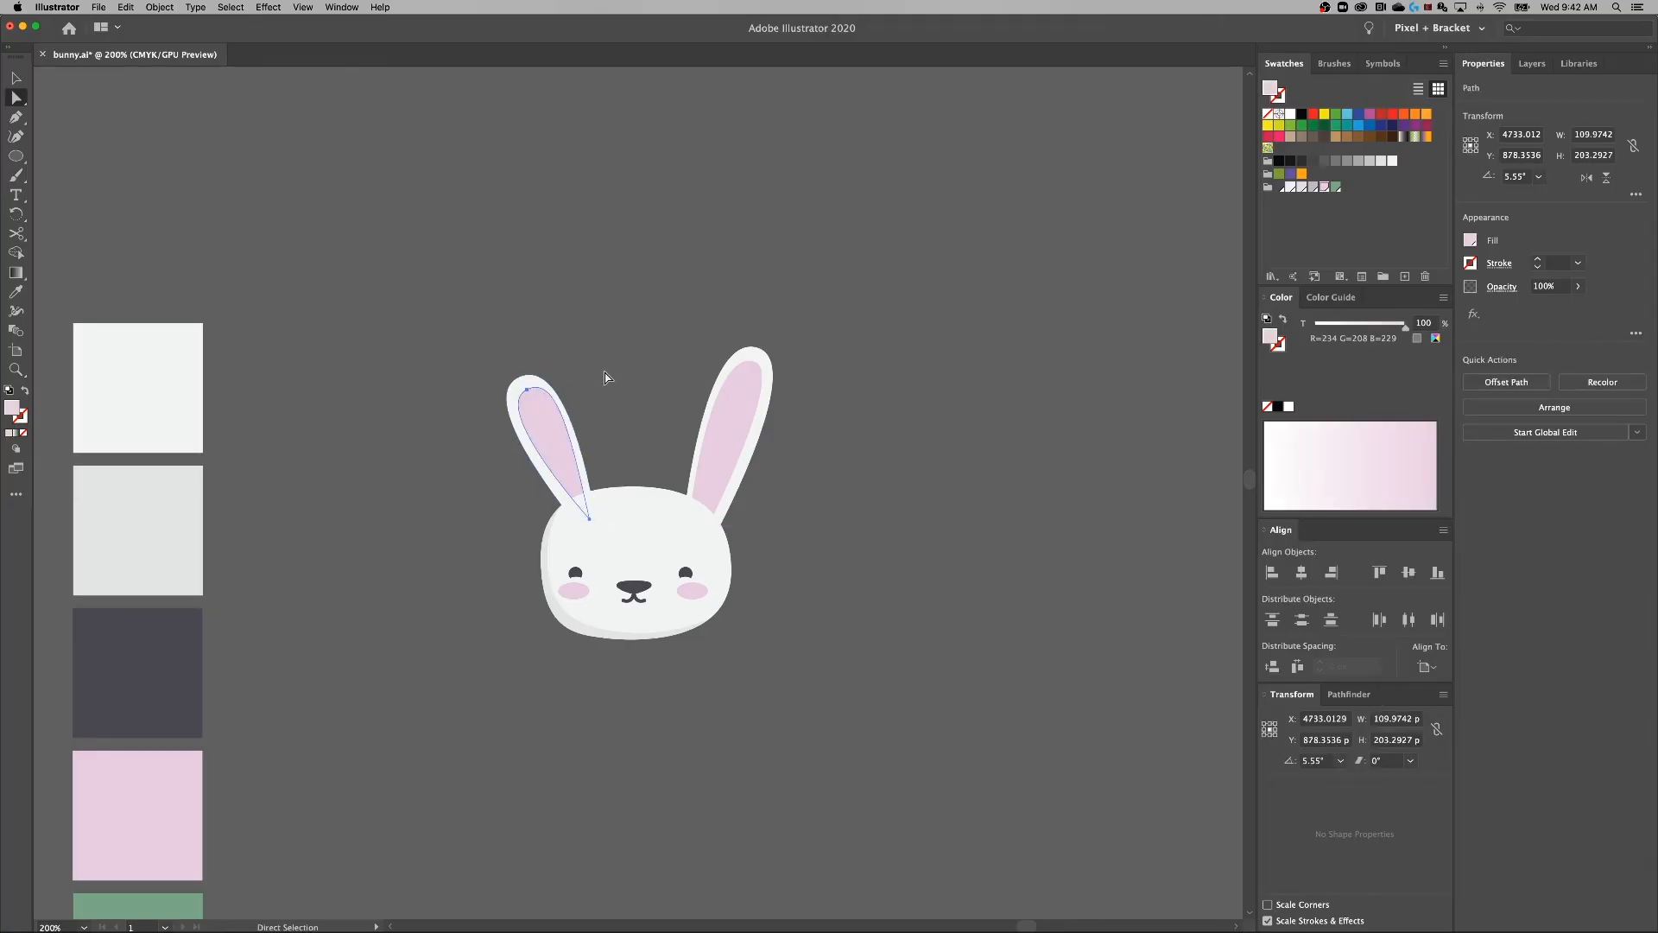
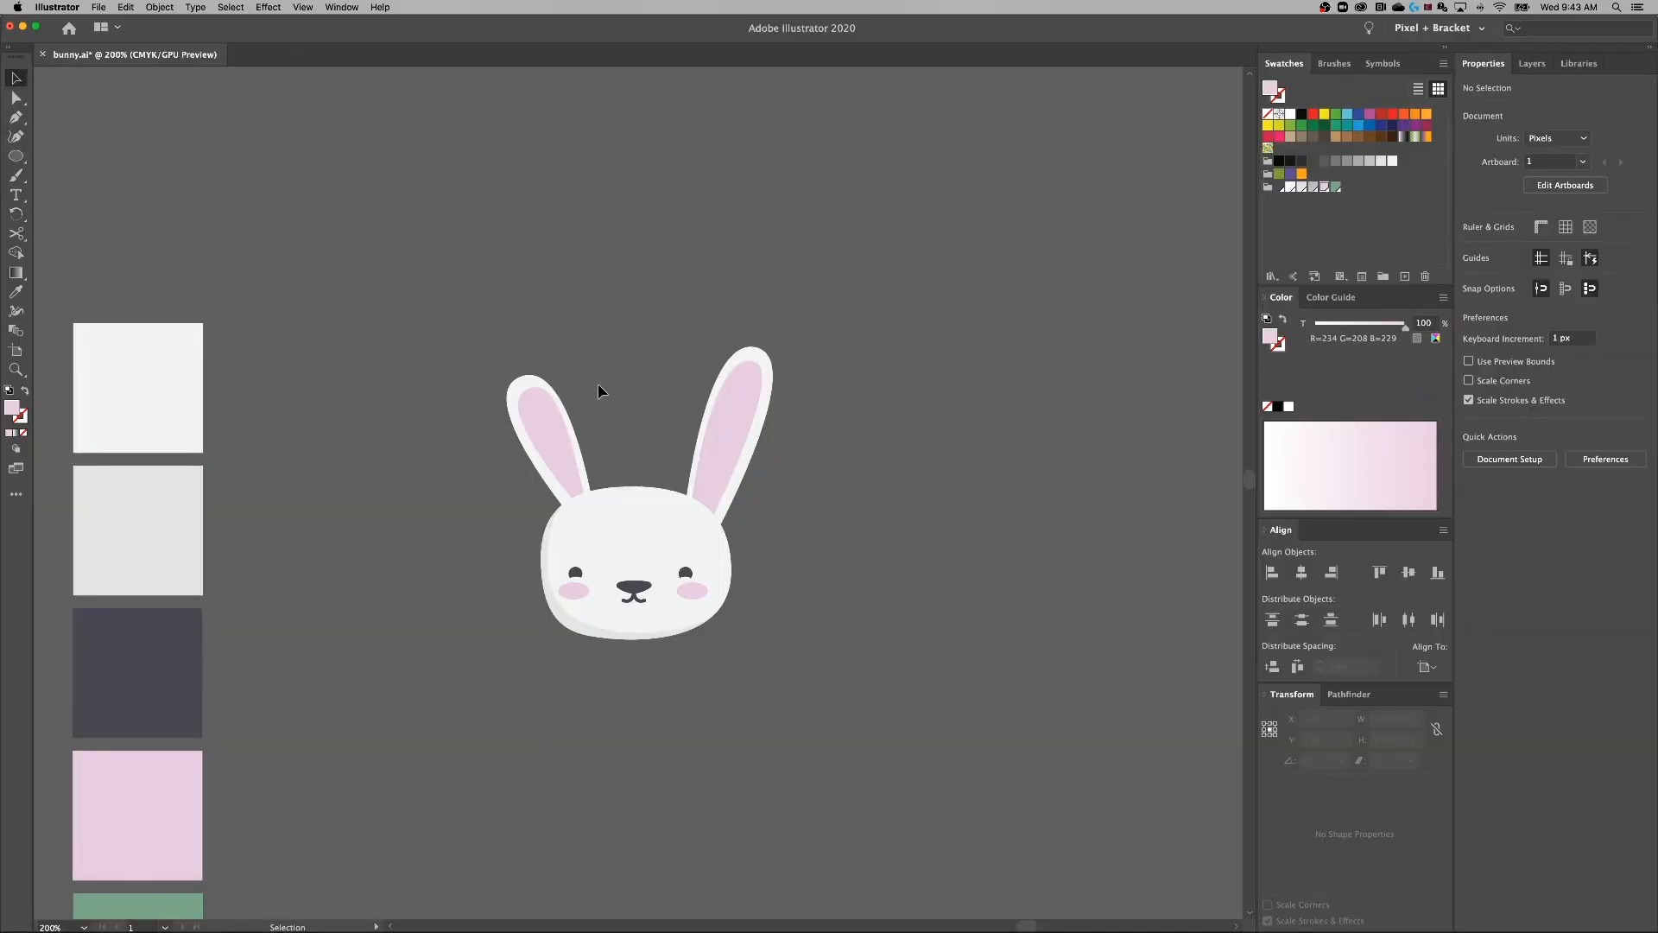
Isolate the left ear group, nudge its pink inner shape slightly within the white outline and exit isolation.
mouse_move(541, 426)
mouse_down()
mouse_move(568, 412)
mouse_move(557, 423)
mouse_up()
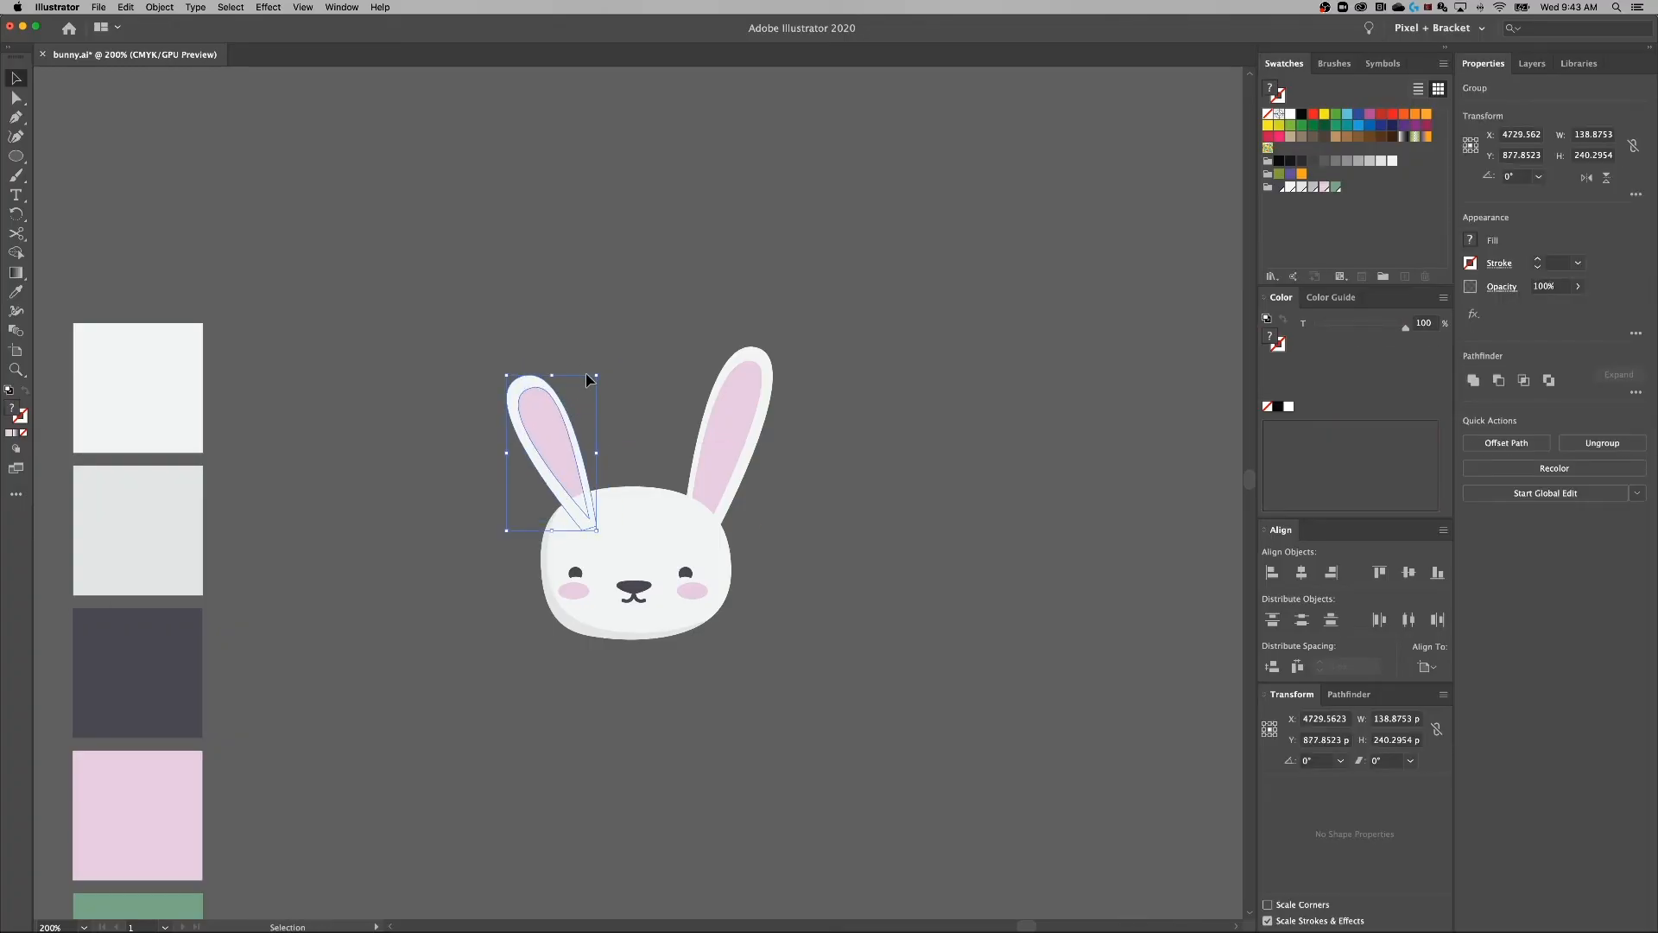
double_click(546, 420)
click(546, 421)
click(415, 330)
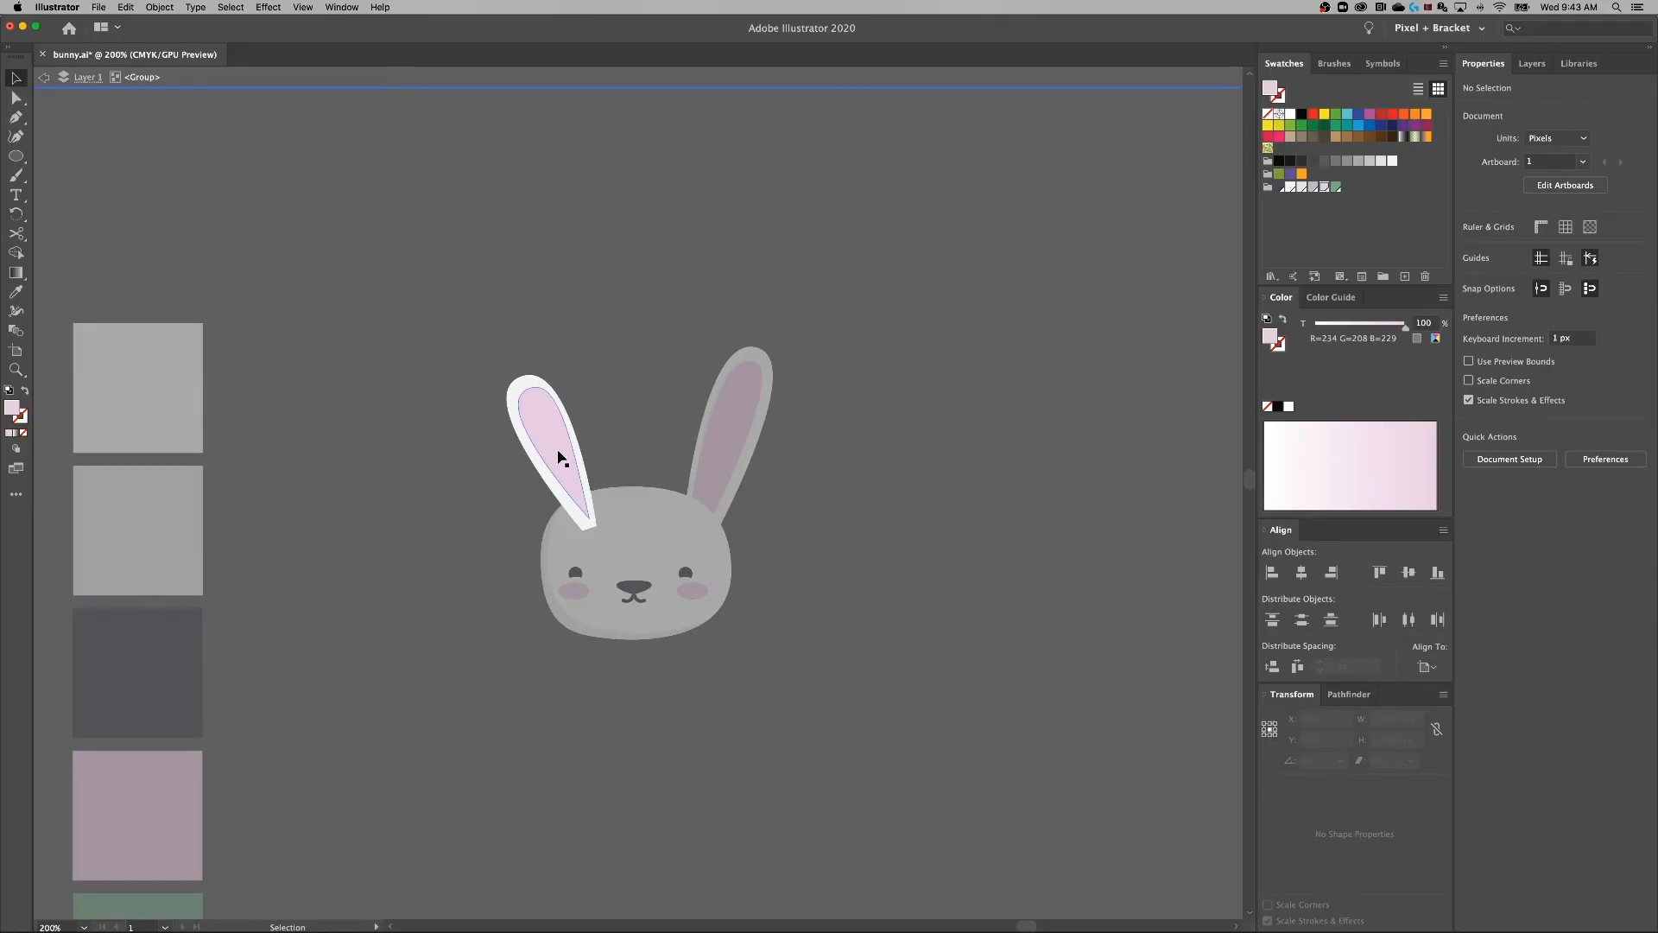
click(557, 455)
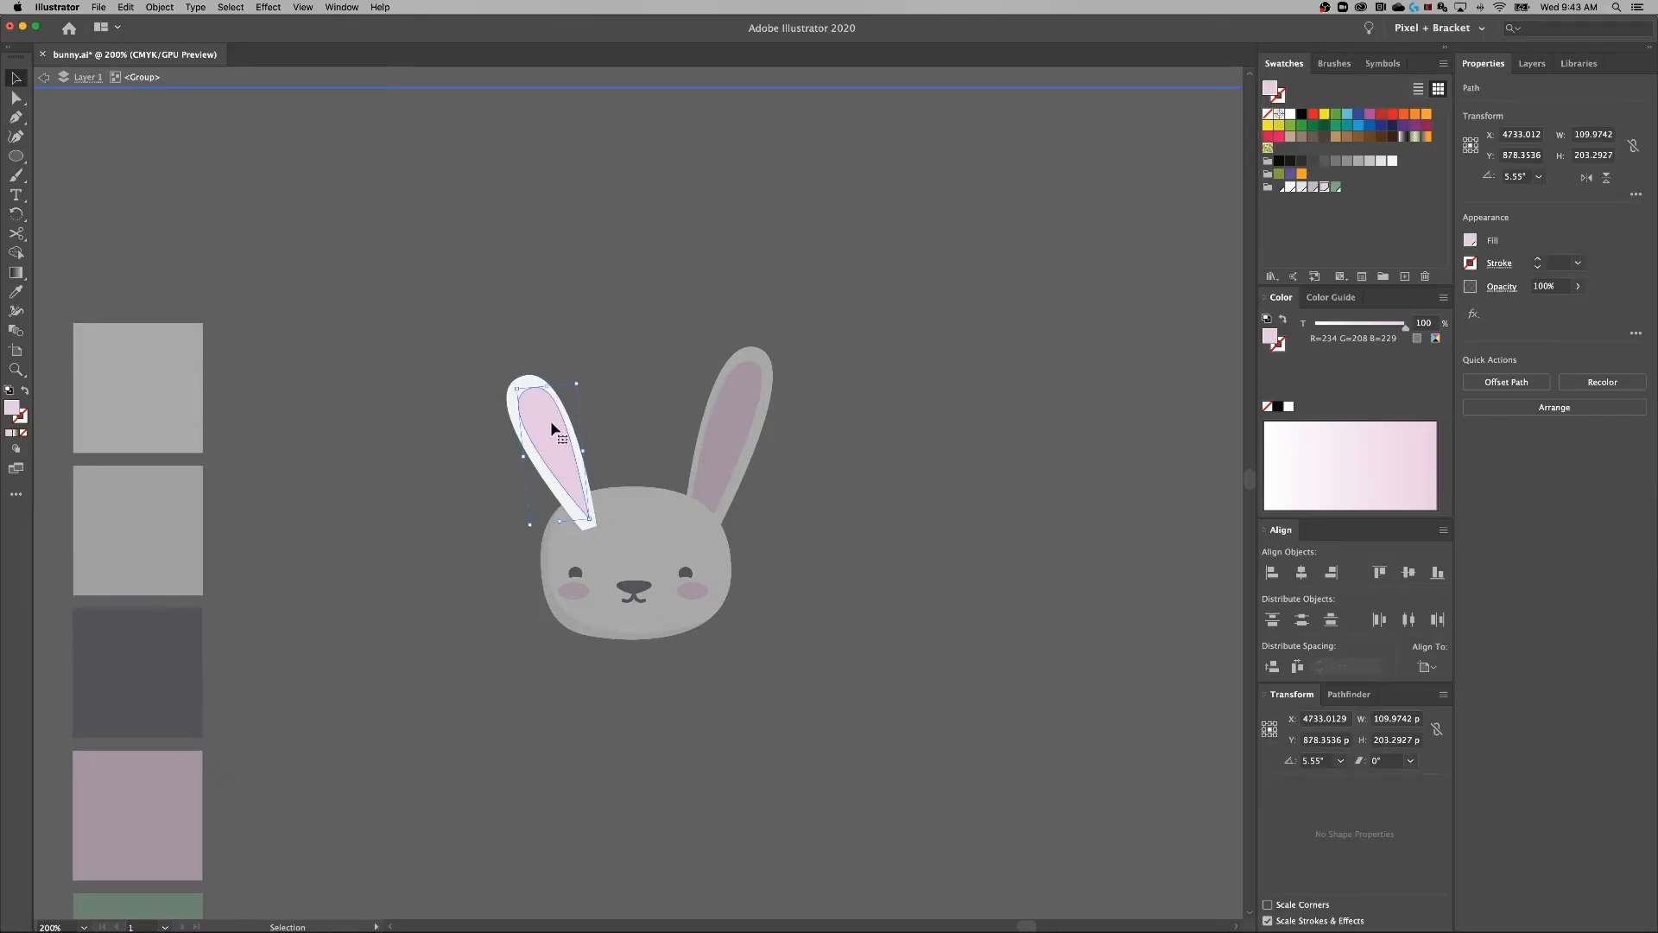
drag(558, 424, 552, 425)
click(618, 358)
double_click(626, 355)
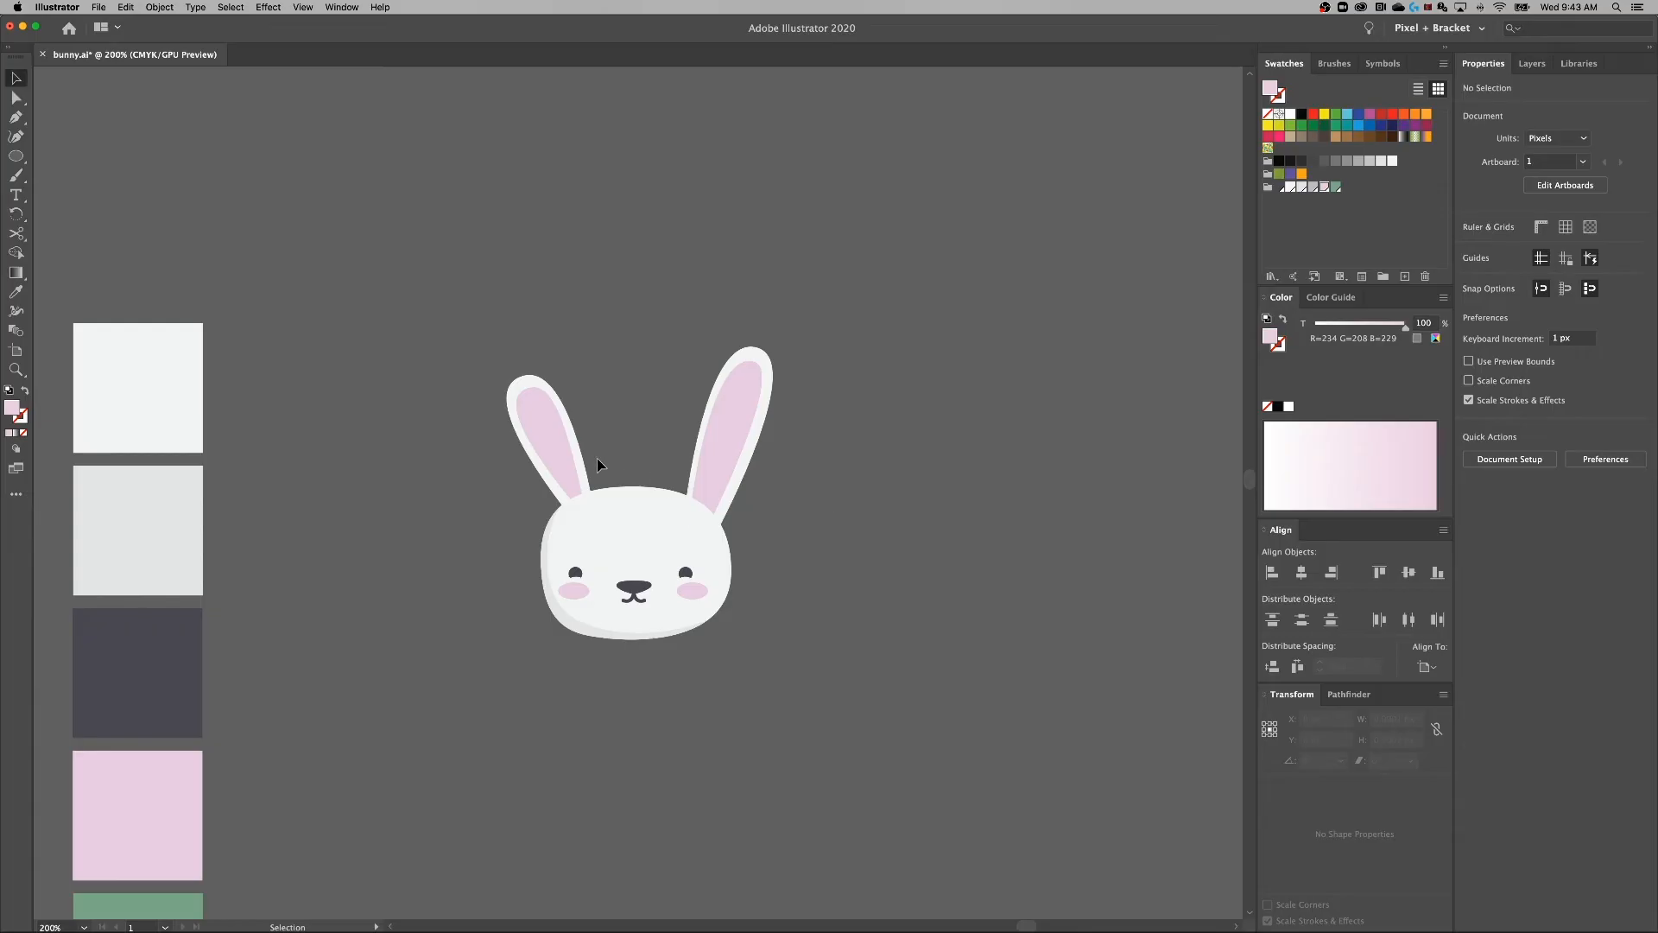
Replace the old right ear with a horizontally flipped duplicate of the reshaped left ear.
click(695, 362)
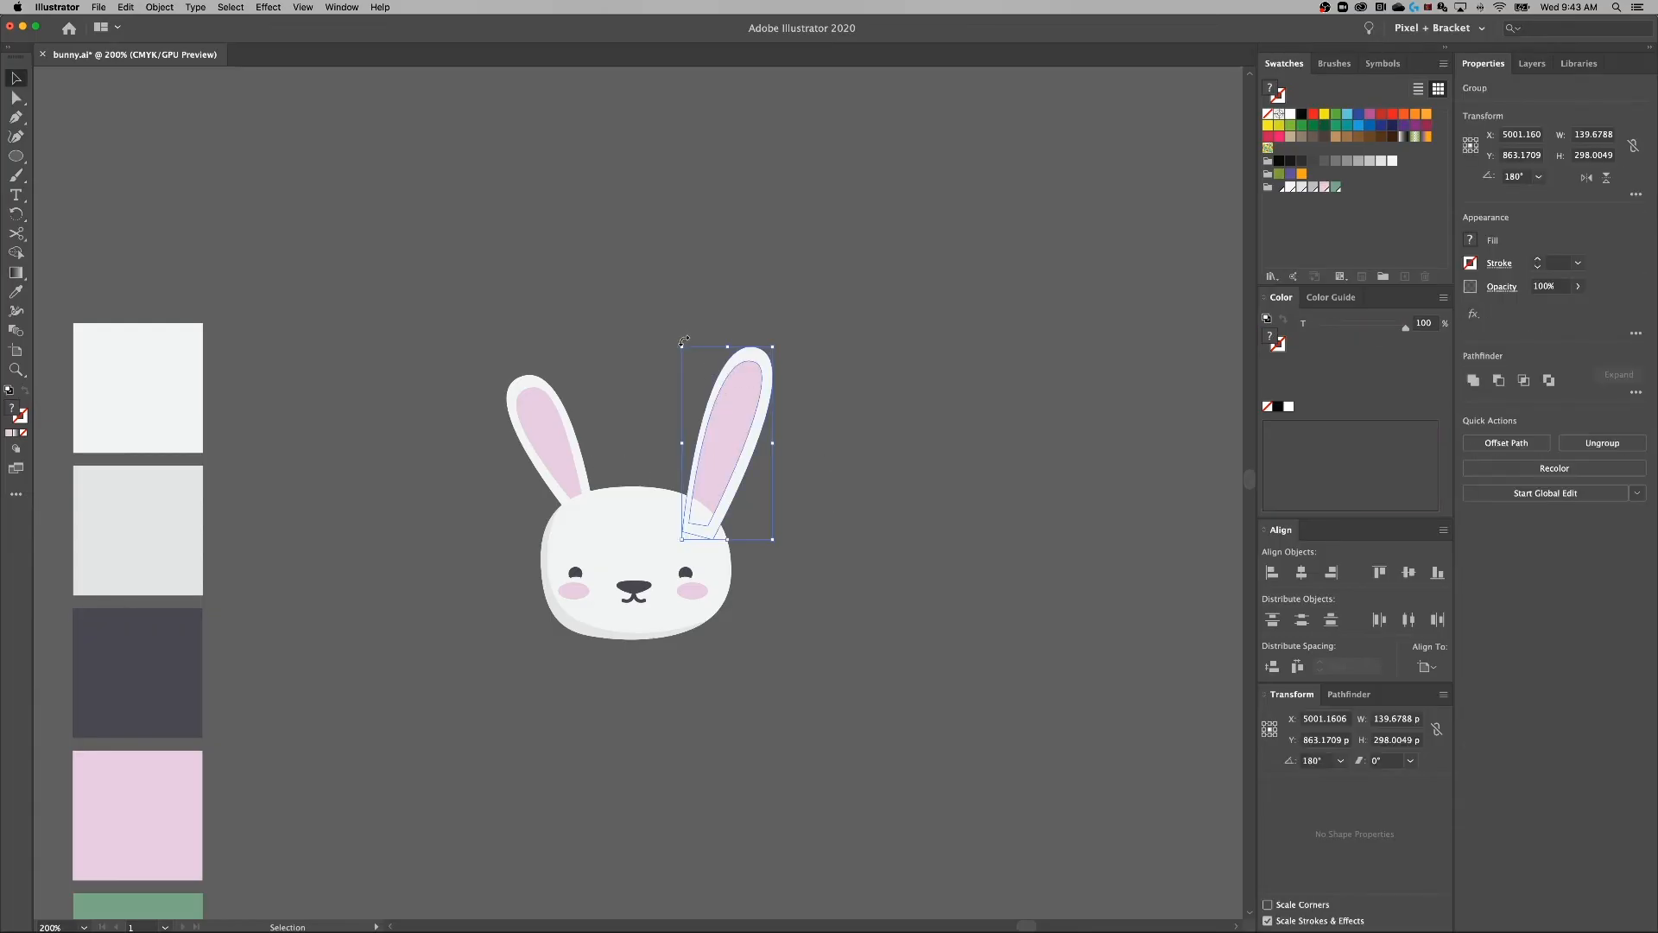
key(Delete)
click(527, 445)
drag(542, 436, 621, 429)
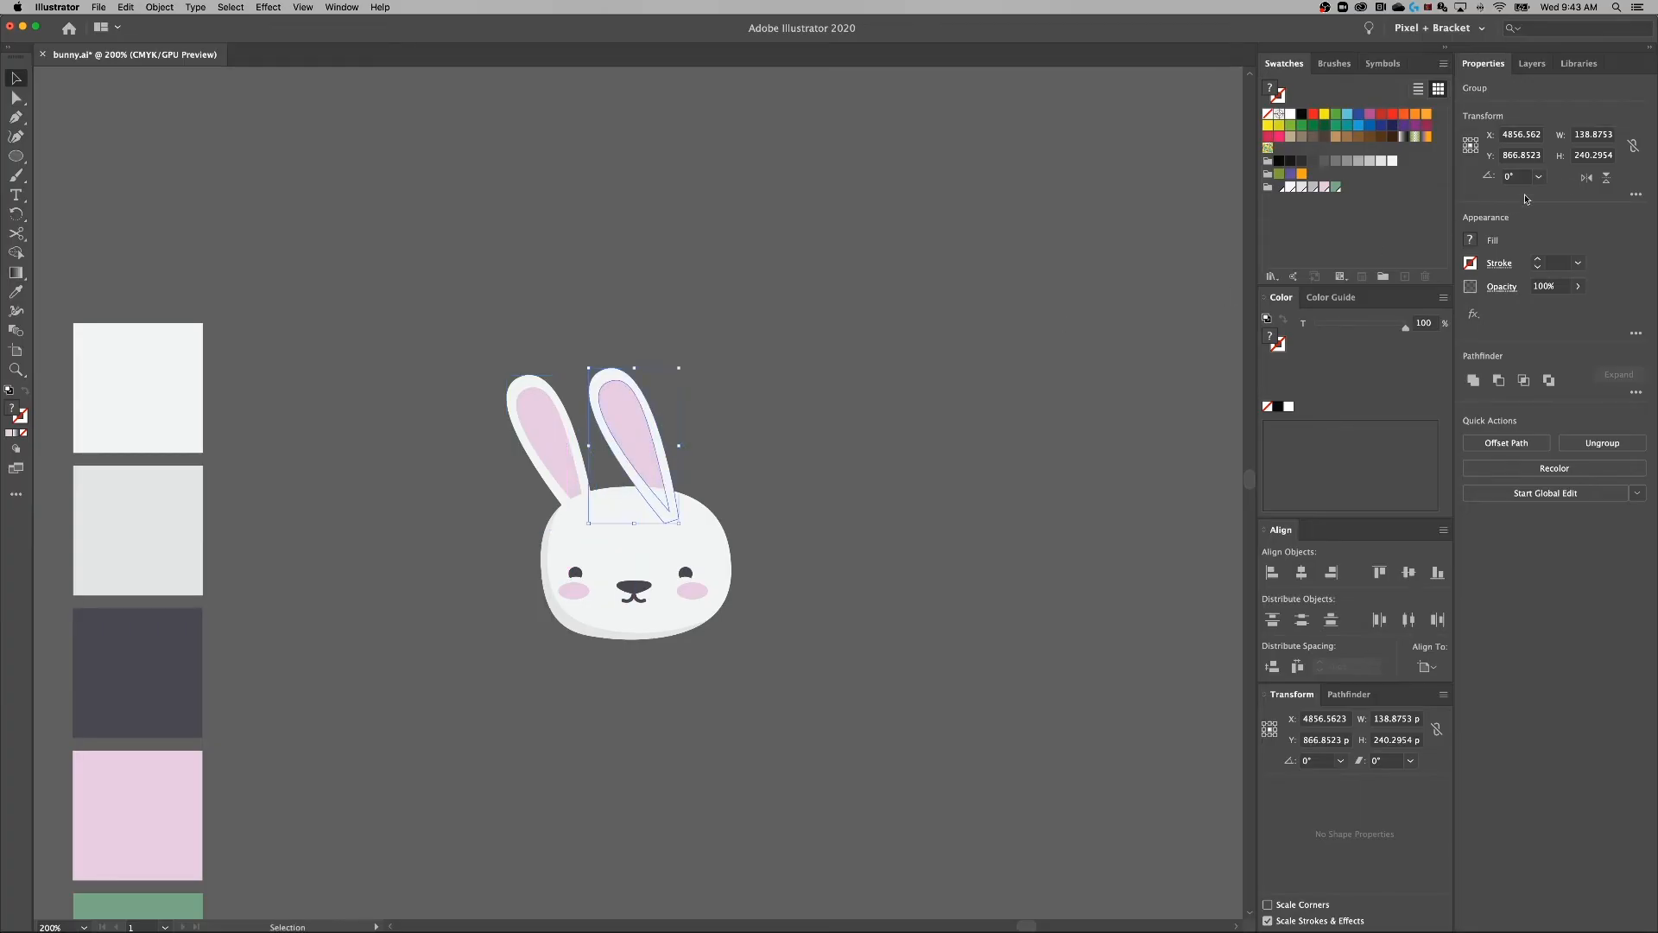
click(1587, 177)
Place the flipped ear on the head's right side and bring the left ear inward so the two sit symmetrically.
drag(631, 435, 703, 430)
mouse_move(561, 440)
mouse_down()
mouse_move(576, 416)
mouse_move(577, 432)
mouse_up()
drag(719, 413, 715, 408)
click(771, 636)
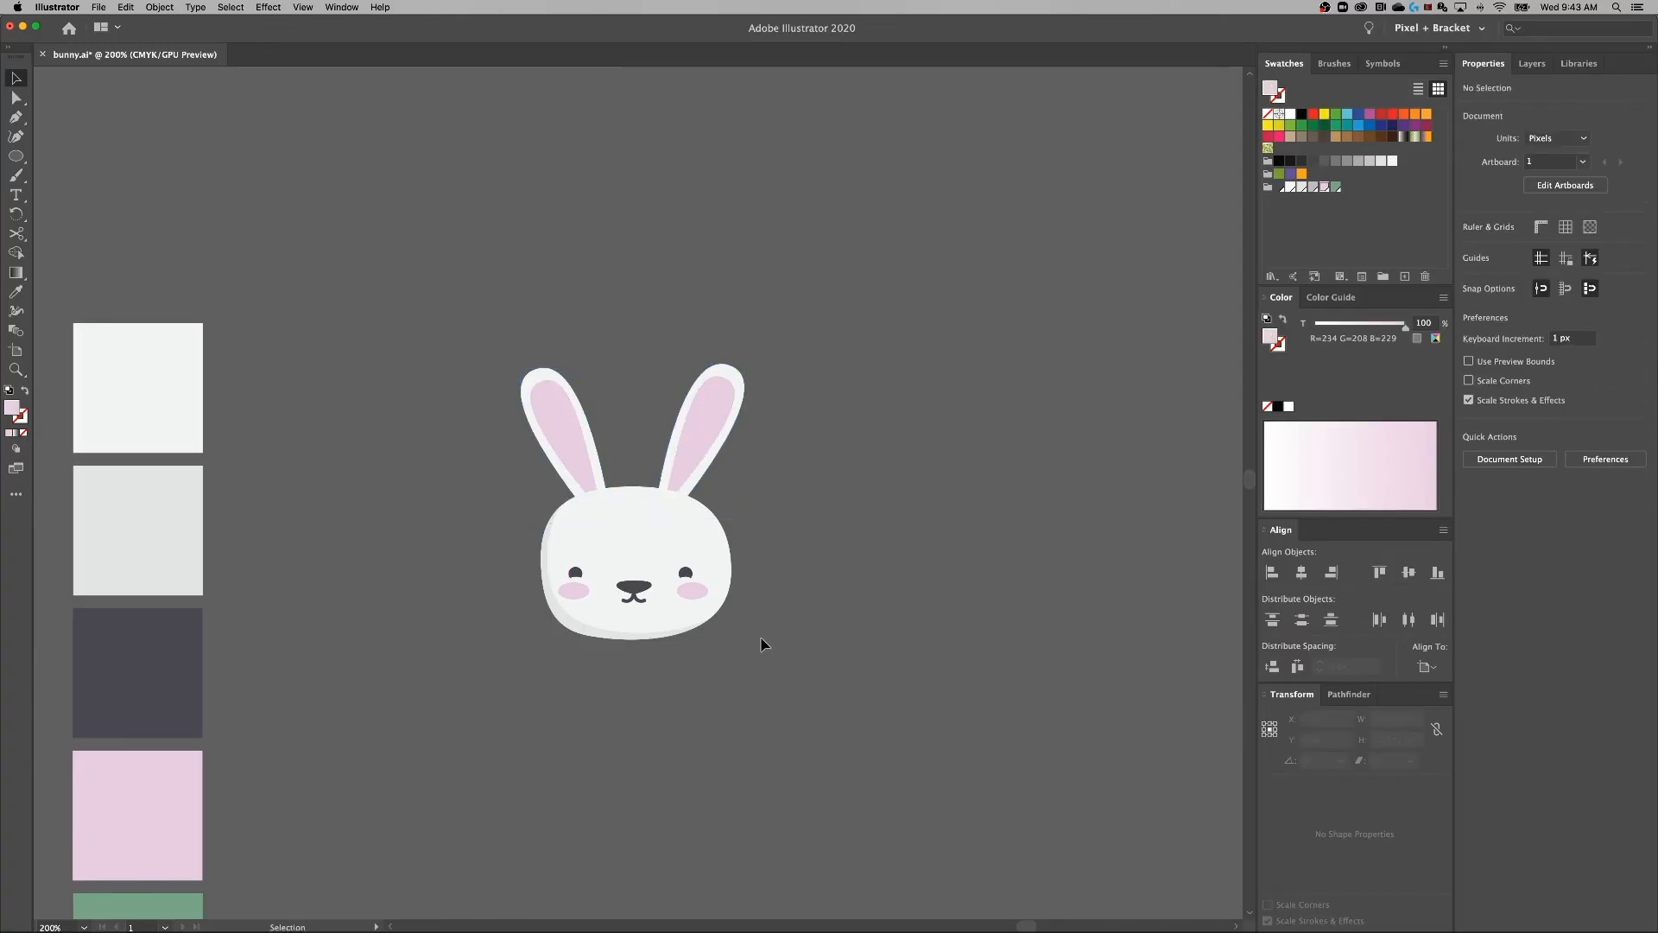
Draw a closed egg-shaped body with the Pen tool beside and below the head, about 250 px wide and 330 px tall, wider at its base.
key(super+equal)
key(super+equal)
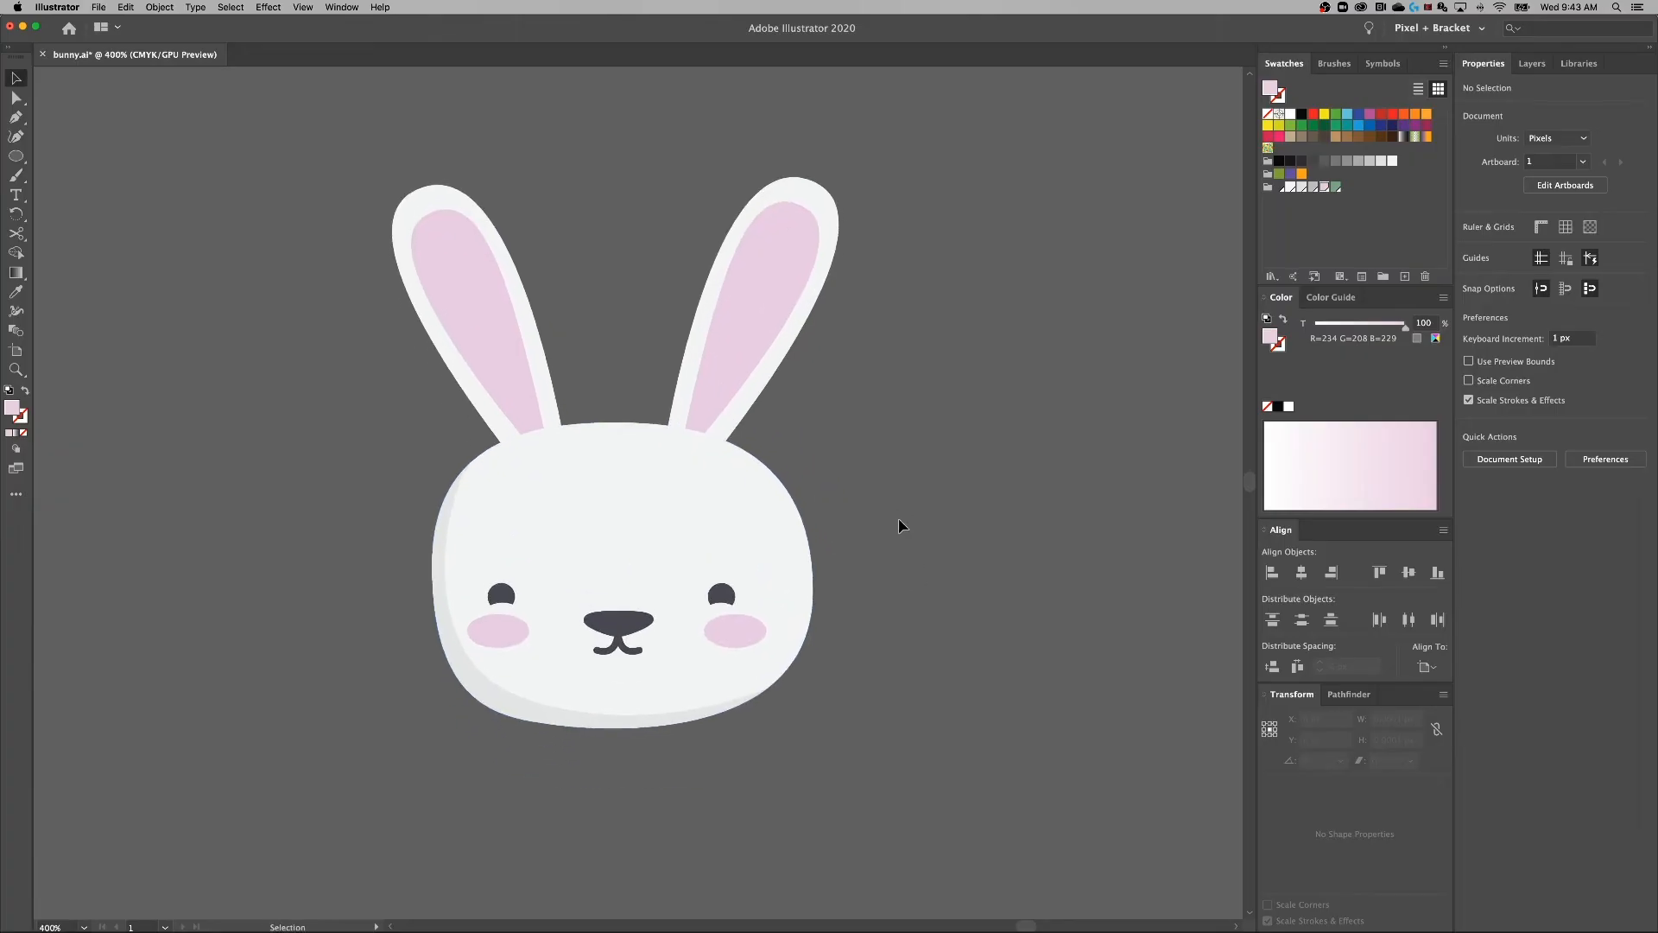
scroll(900, 485, down, 2)
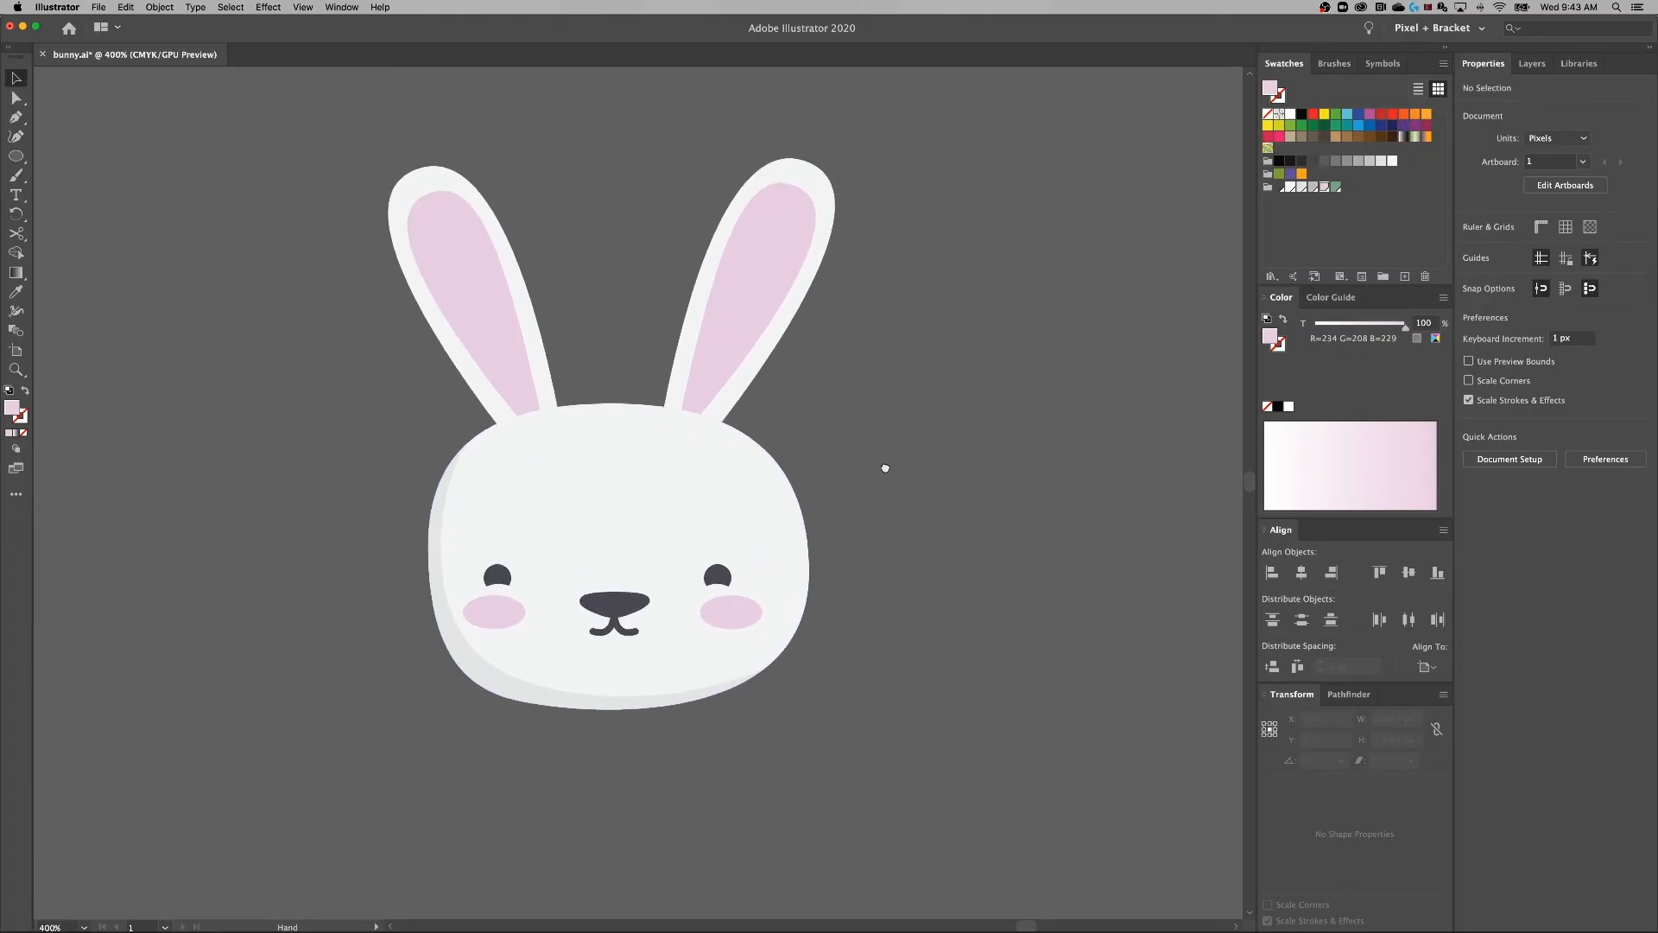
key(super+minus)
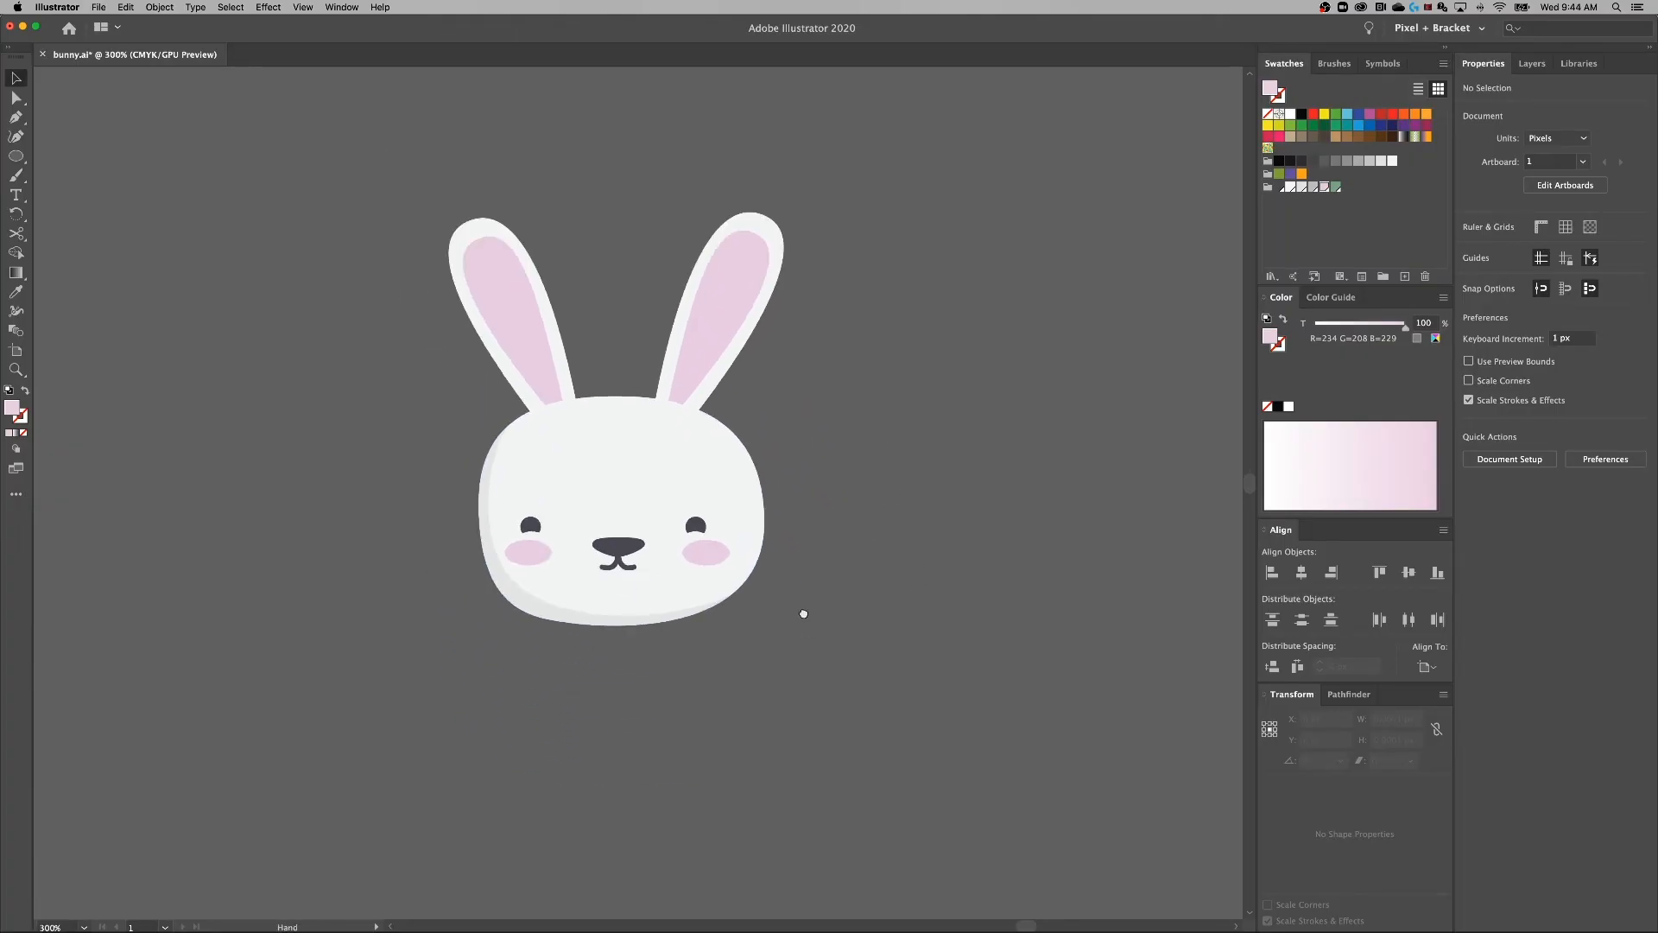
drag(804, 612, 734, 484)
key(p)
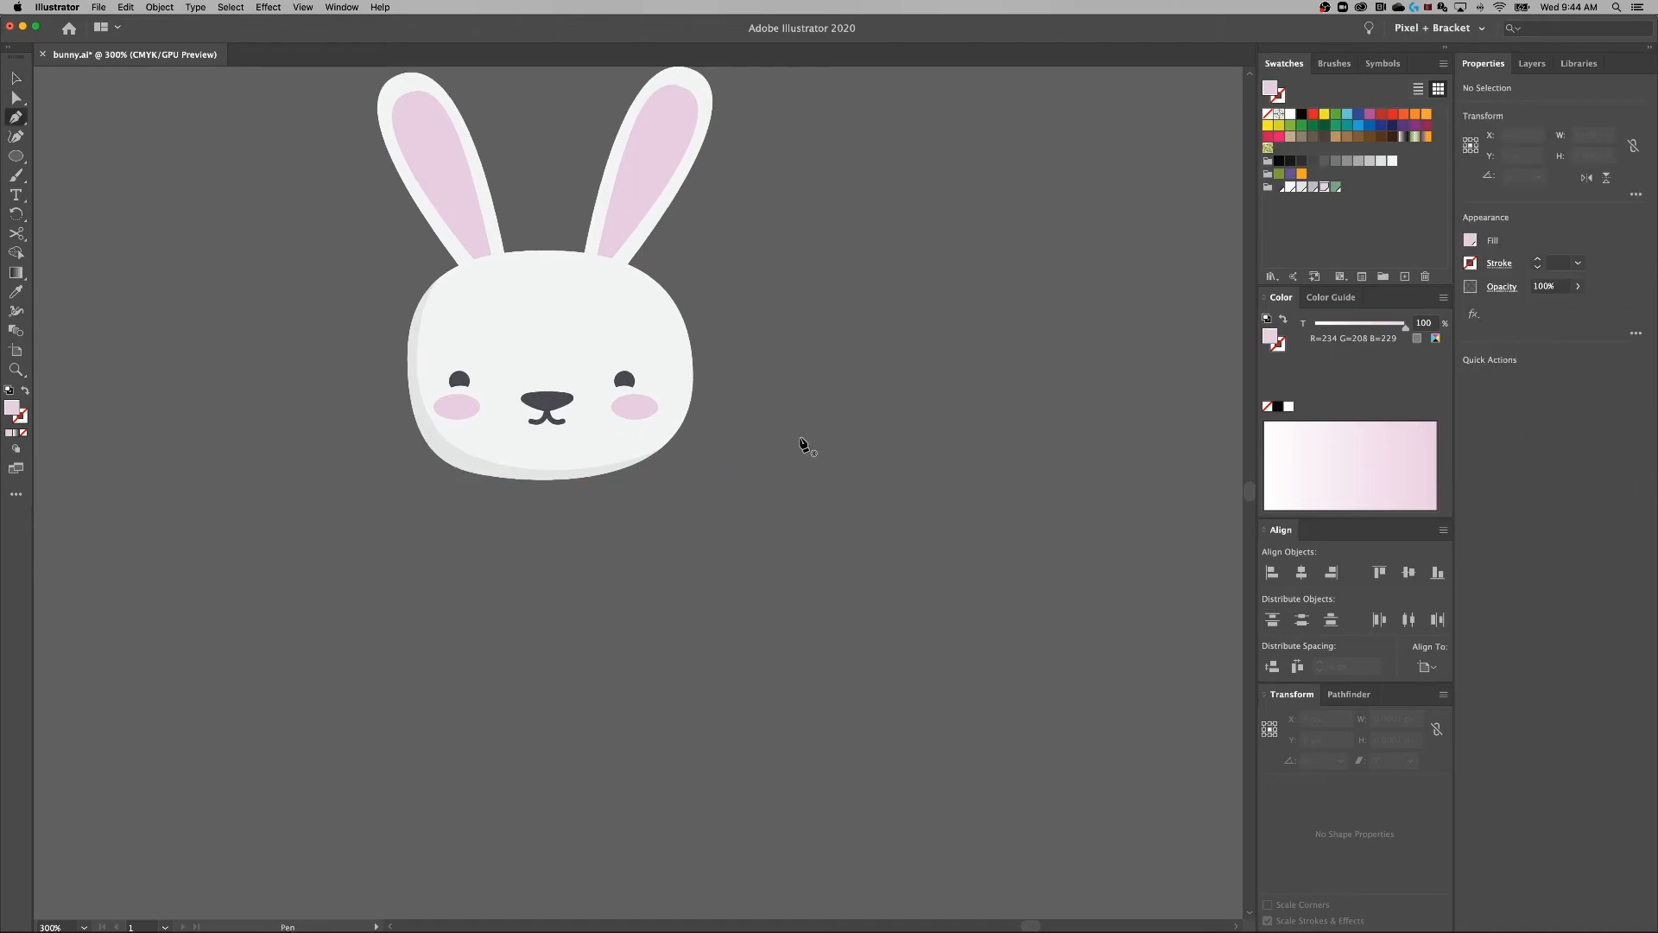
drag(797, 441, 837, 439)
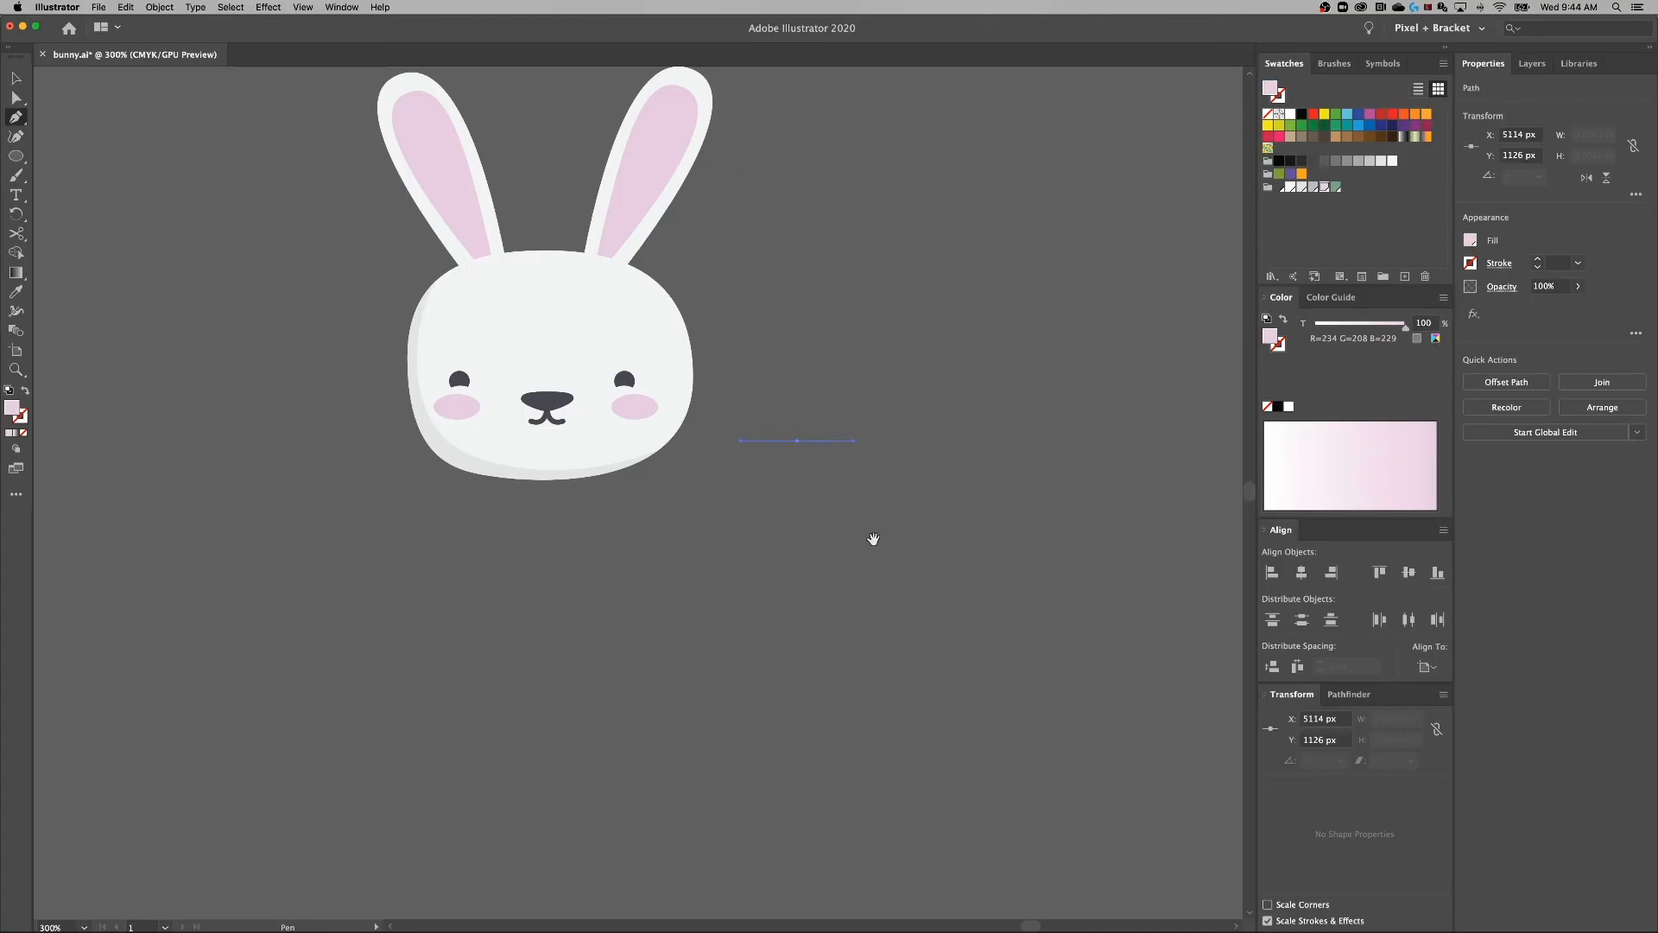
drag(873, 540, 784, 456)
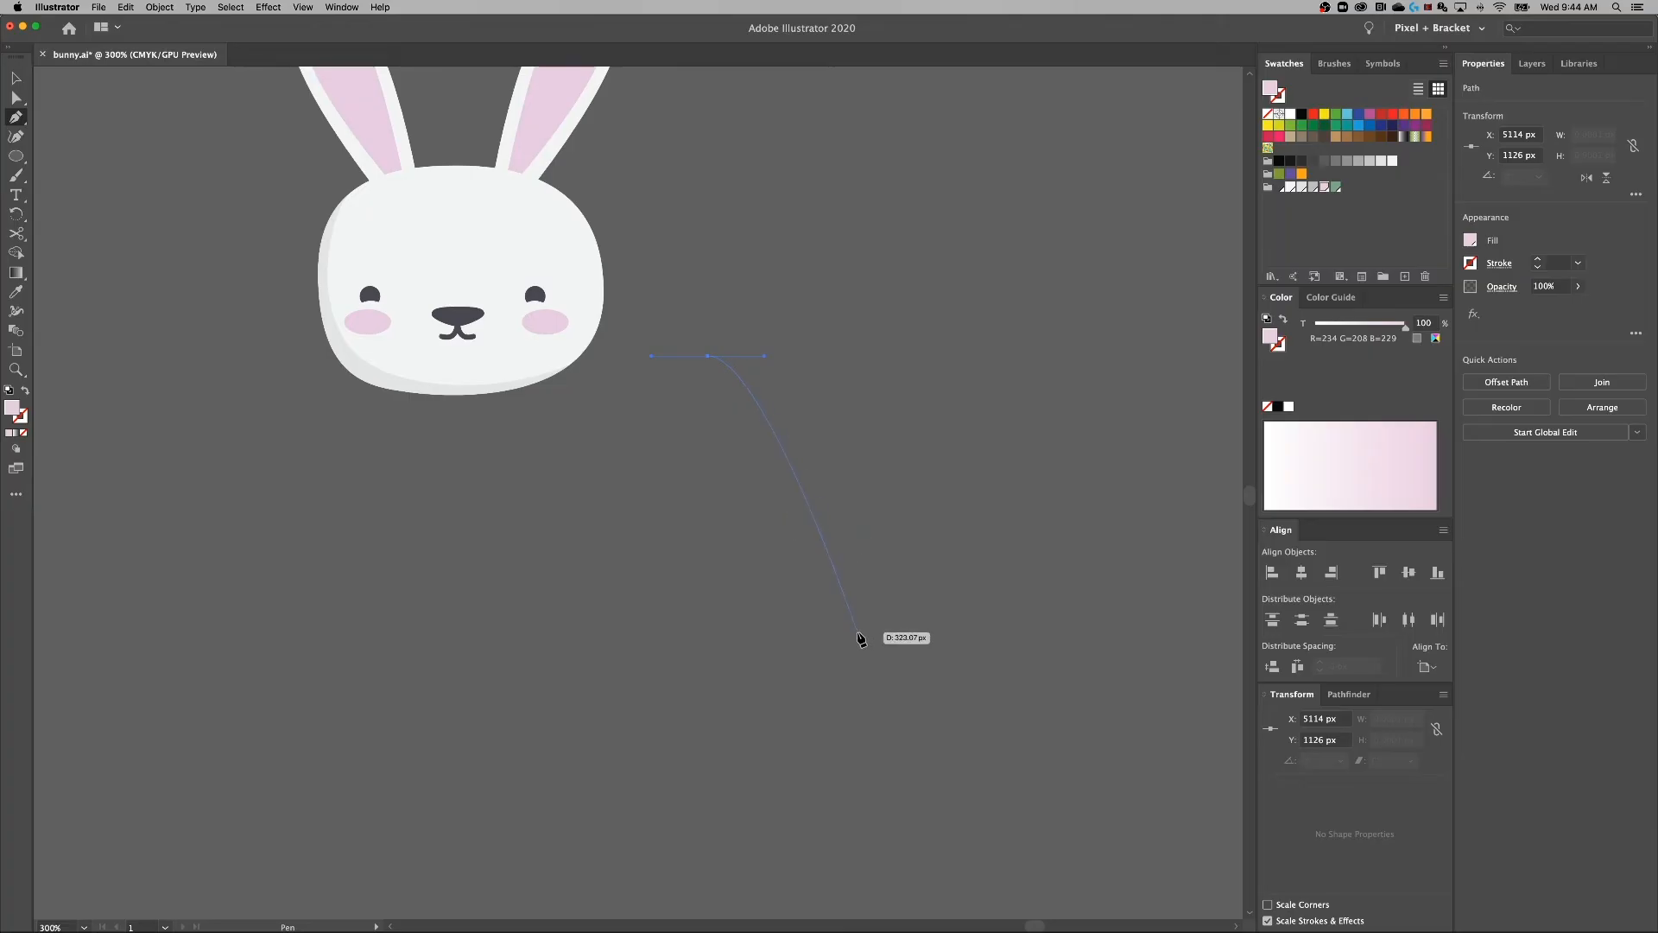
drag(858, 635, 855, 658)
drag(827, 698, 830, 696)
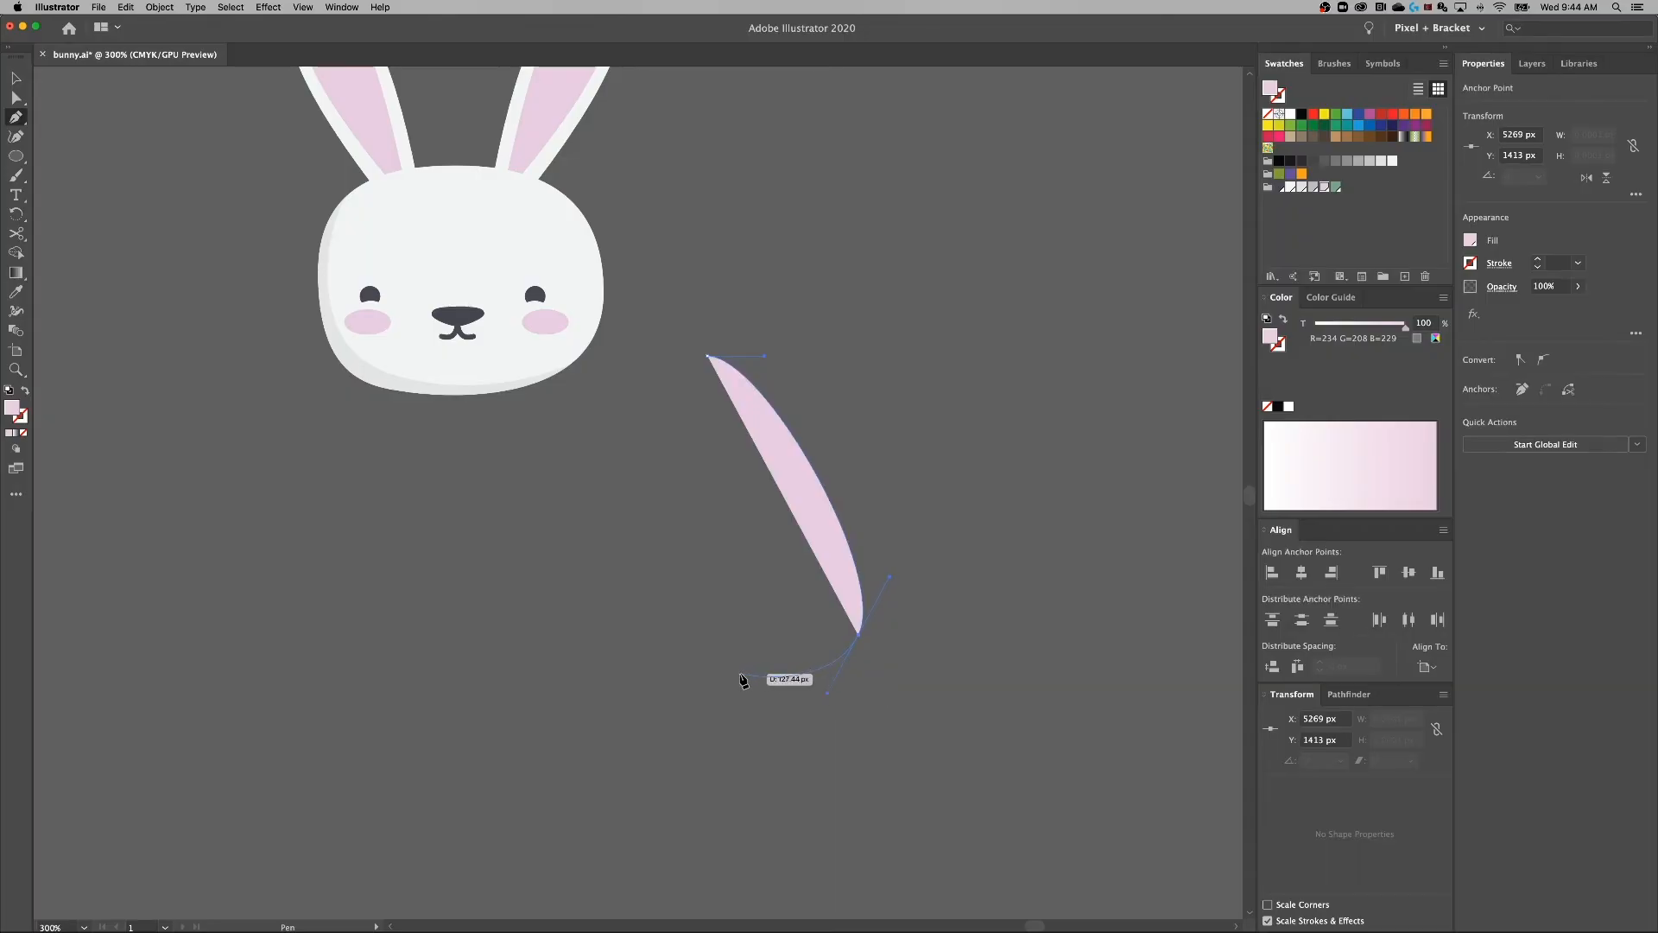
drag(724, 681, 626, 639)
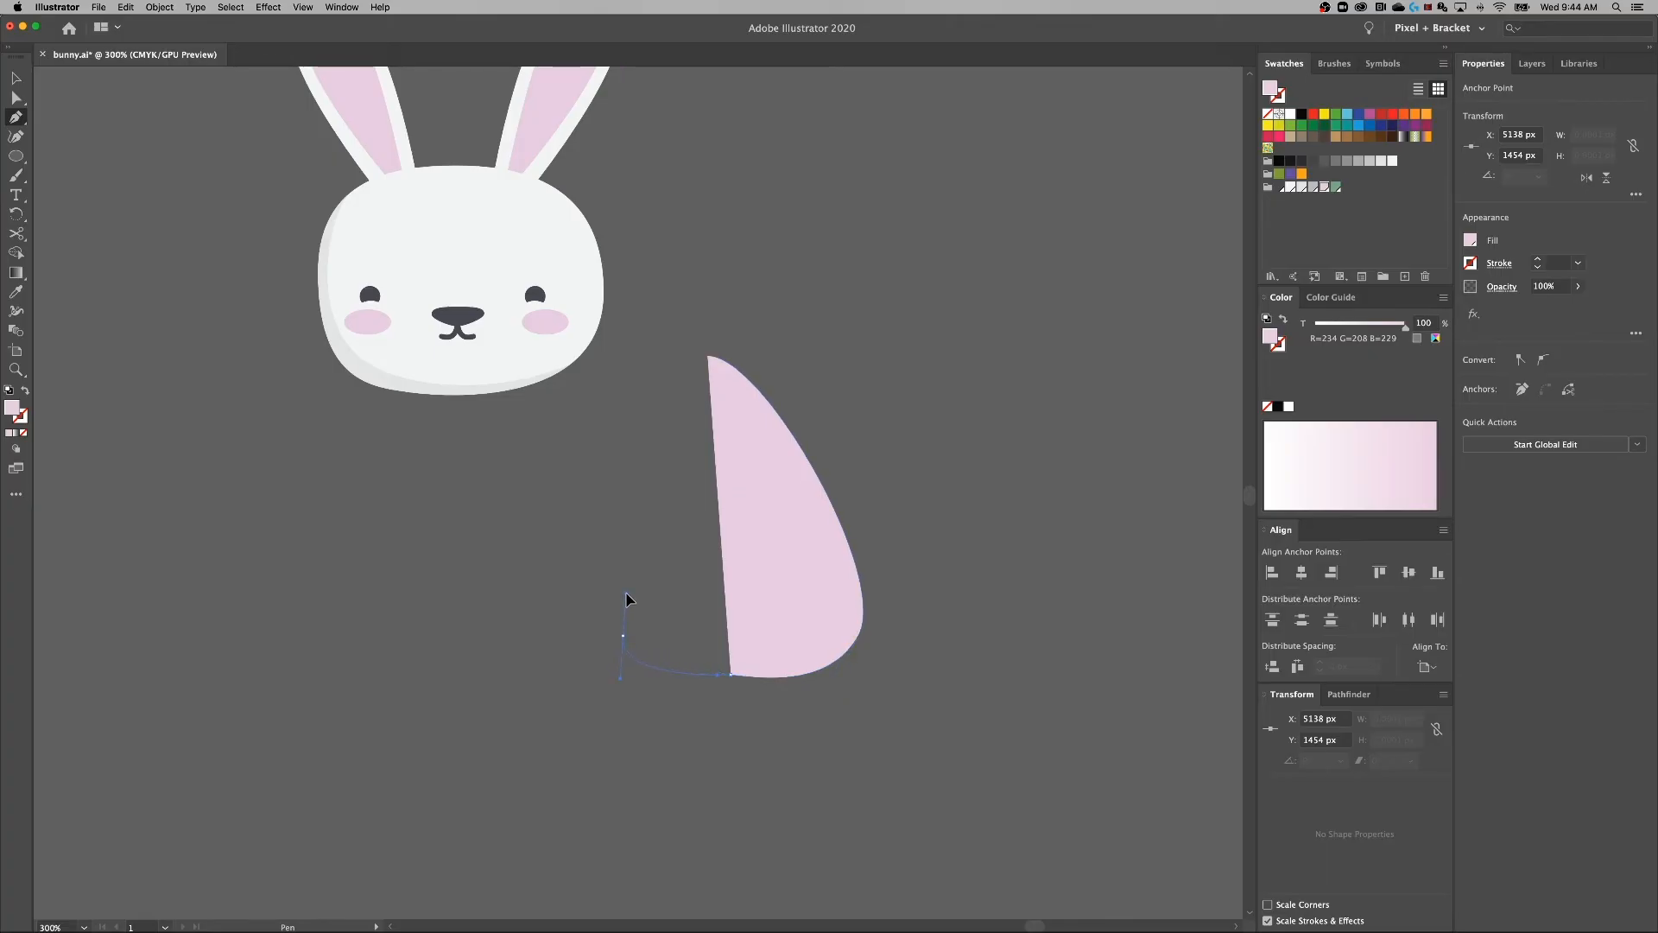
drag(626, 593, 626, 593)
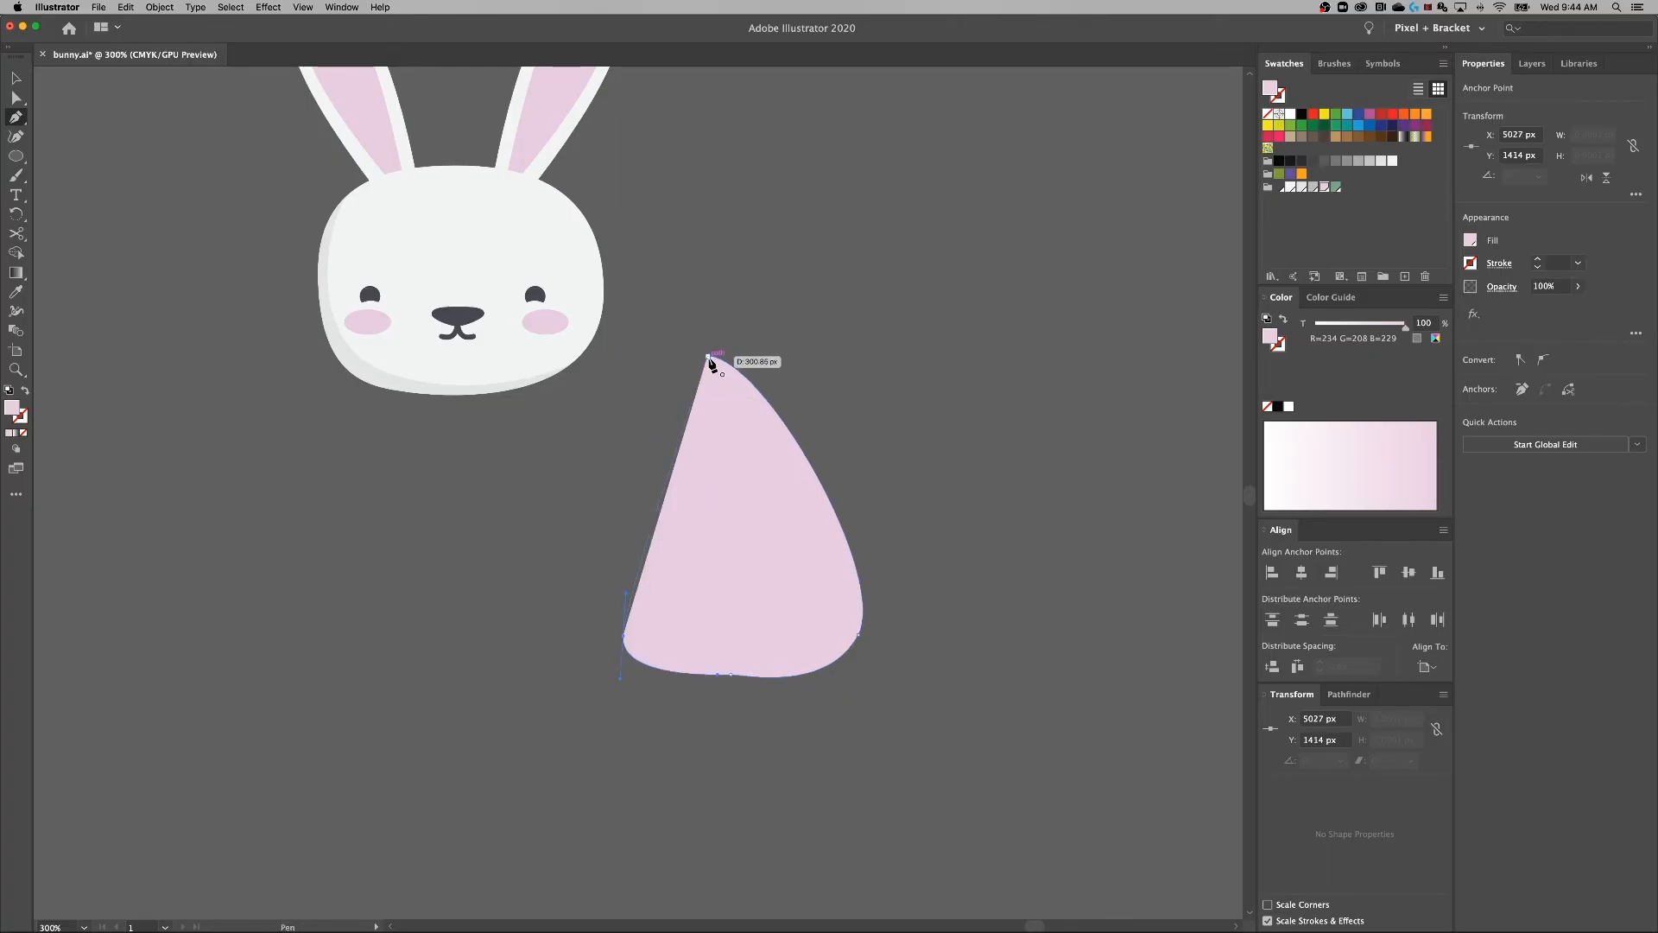
drag(706, 356, 754, 360)
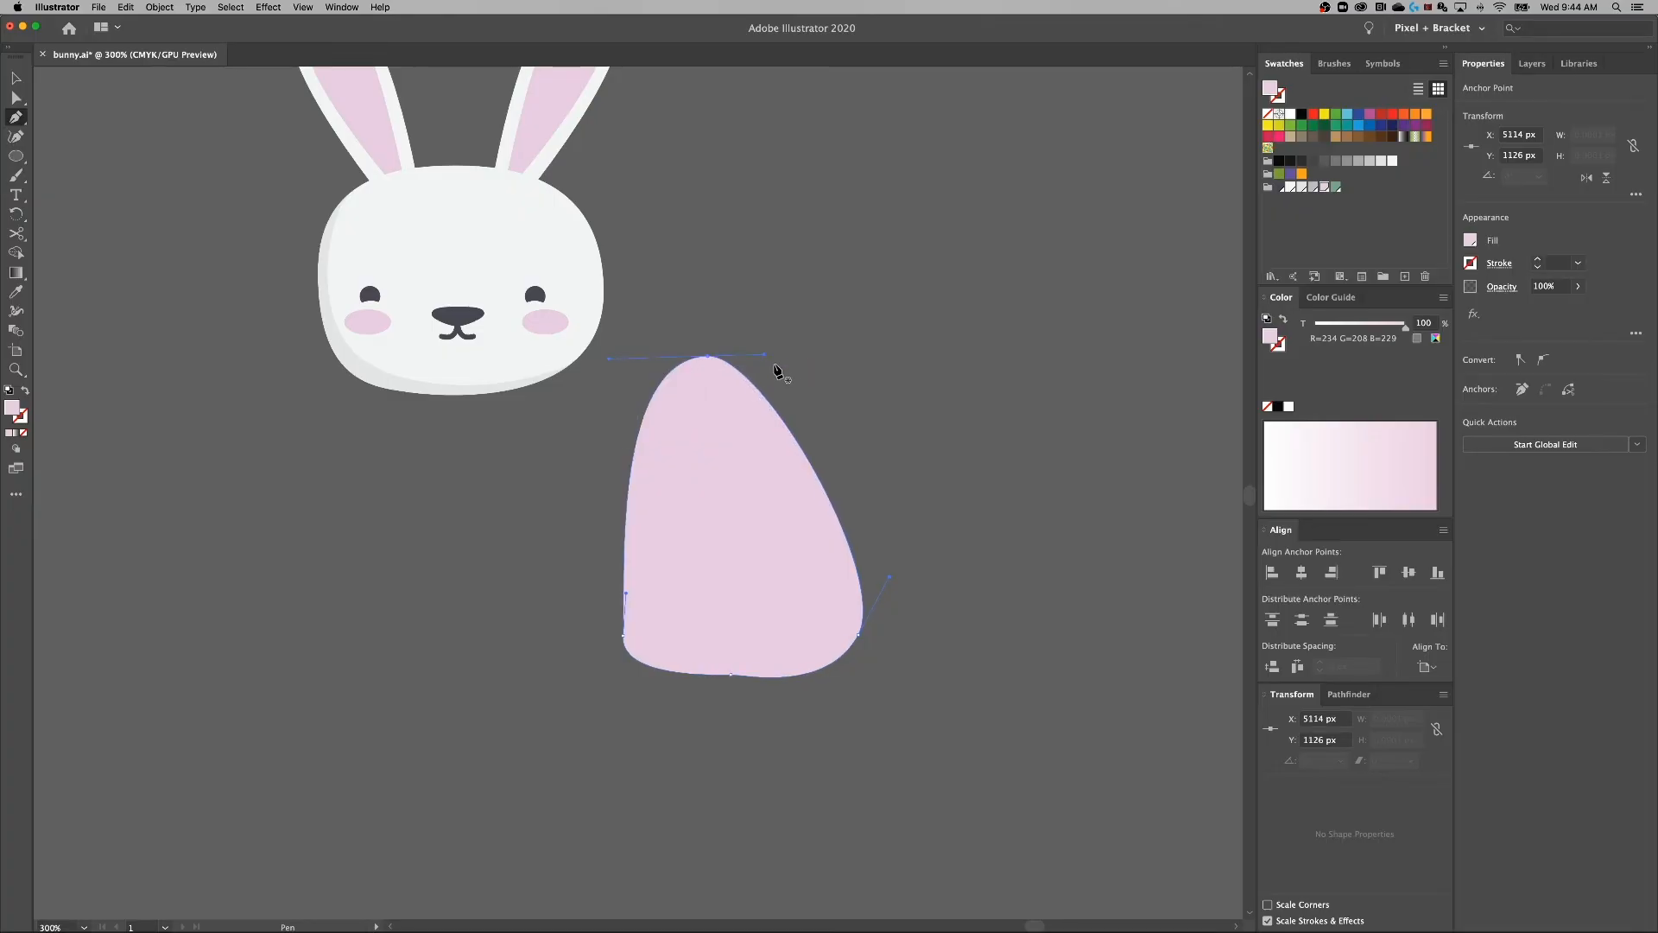
Fill out the body's upper right curve by lengthening its top anchor's right handle, and lower the bottom anchor slightly.
key(a)
drag(764, 354, 776, 355)
drag(827, 361, 822, 354)
click(731, 676)
mouse_move(731, 676)
mouse_down()
mouse_move(759, 688)
mouse_move(707, 686)
mouse_up()
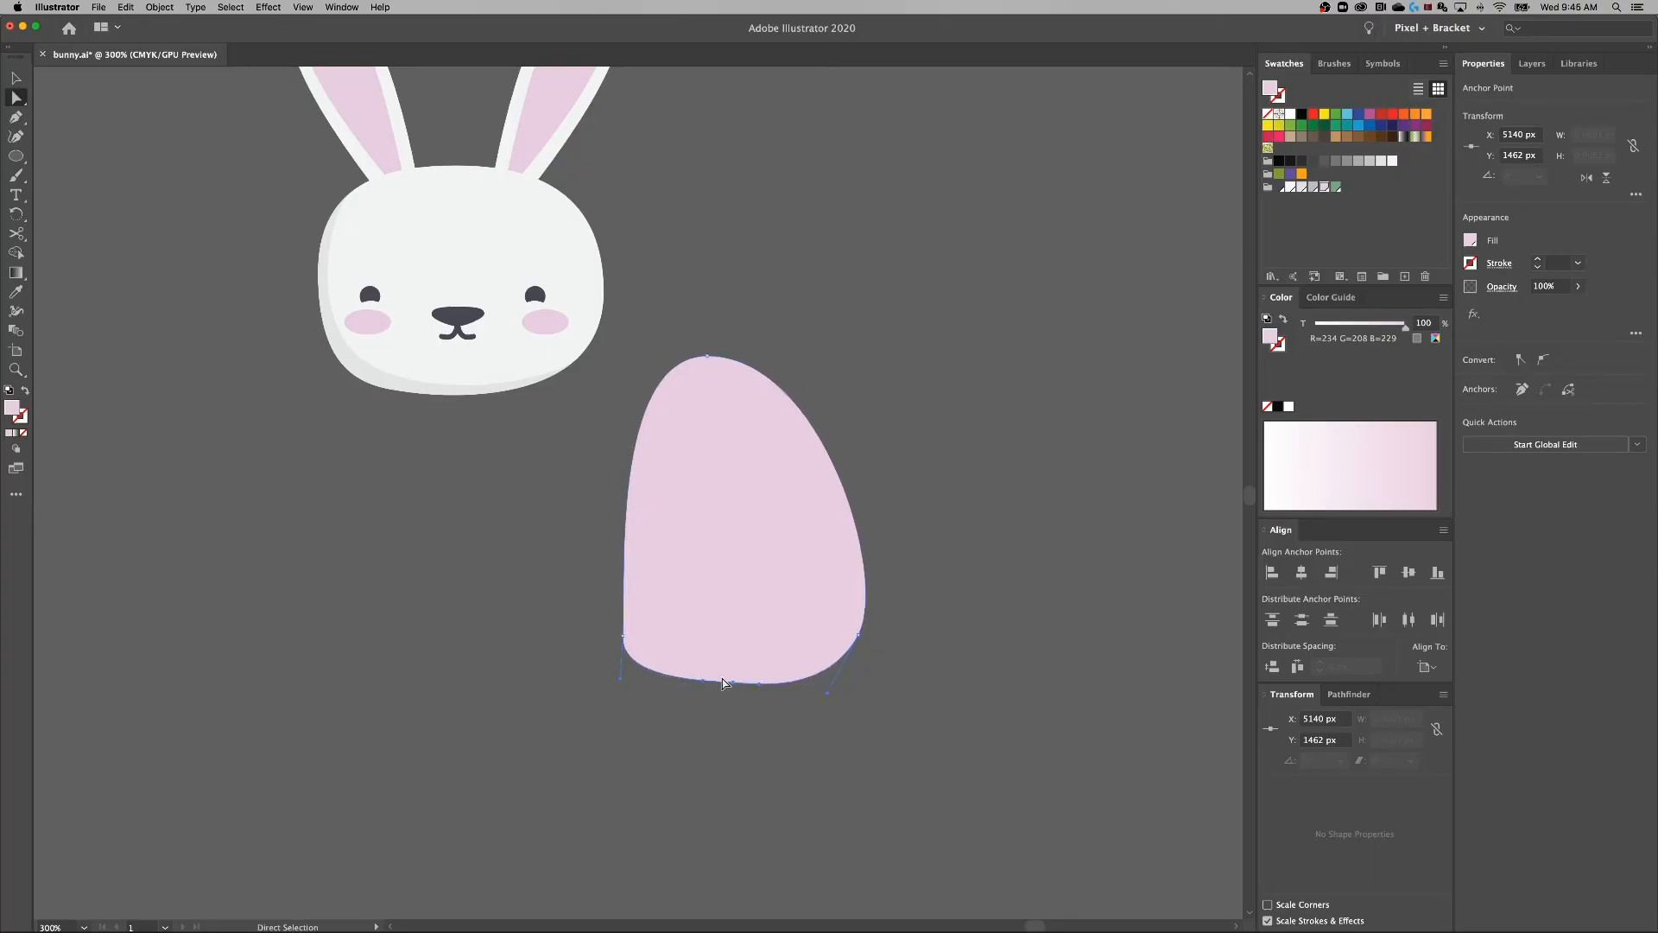
Level the bottom anchor's handles so the body's base runs flat, and shift that anchor slightly right and down.
key(super+equal)
key(super+equal)
key(super+equal)
key(super+equal)
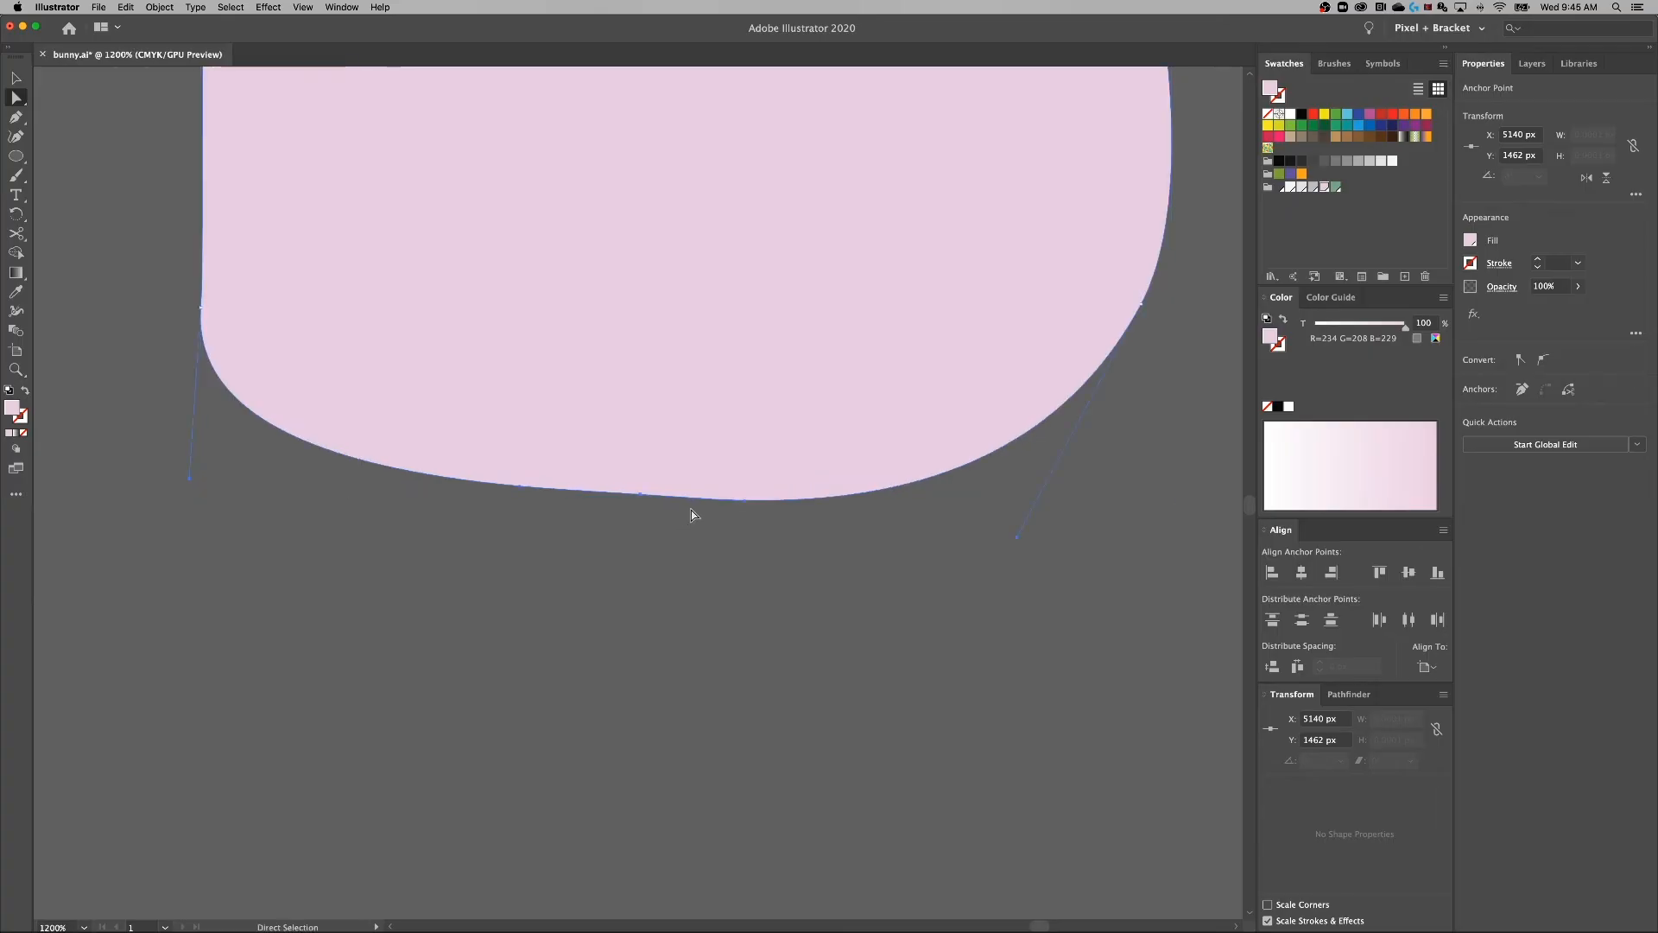
drag(520, 486, 508, 494)
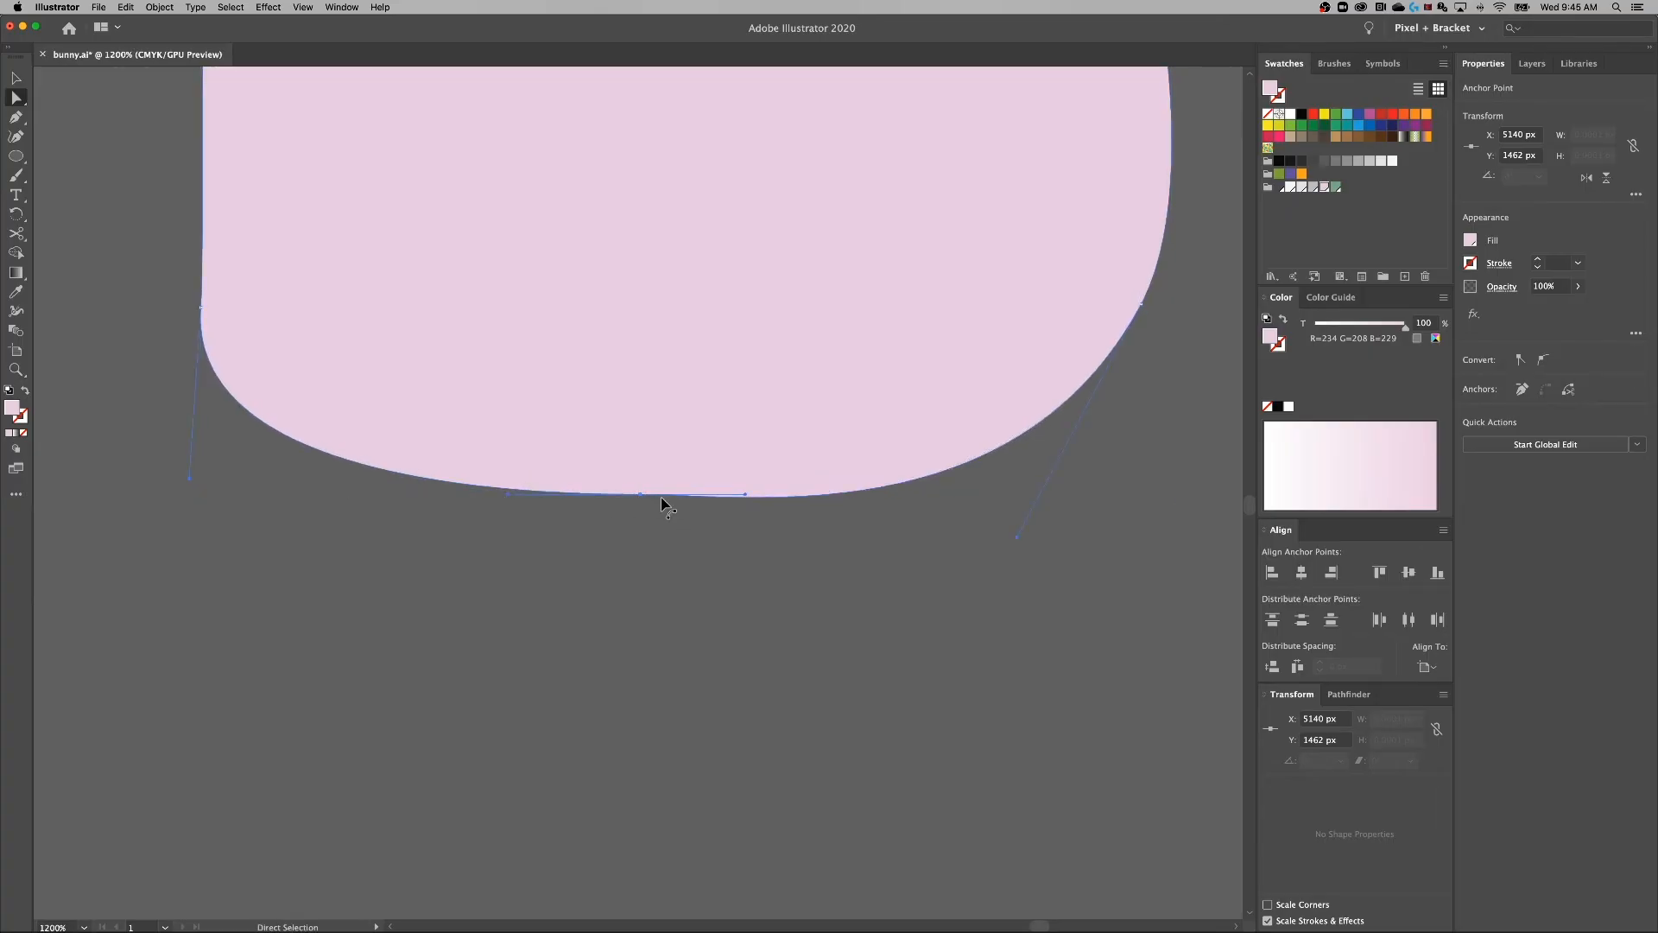
drag(640, 496, 656, 504)
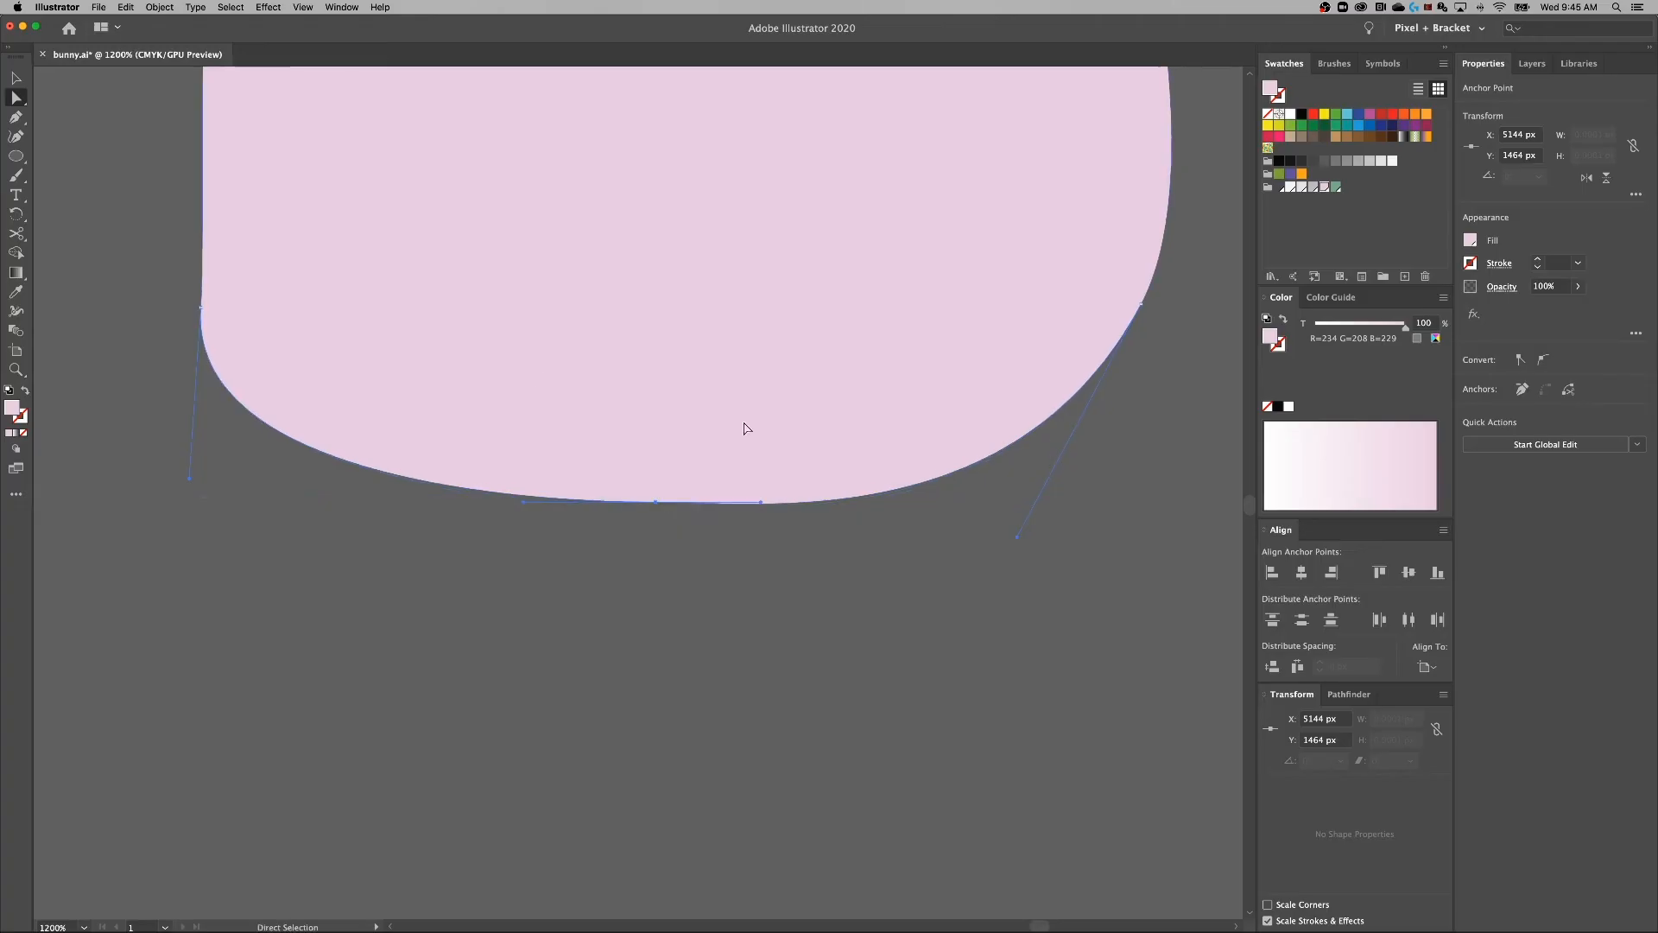
Round the body's two lower corners evenly by adjusting the lower-left anchor, the bottom anchor and the side anchors' lower handles.
click(201, 307)
drag(193, 478, 221, 488)
click(329, 493)
key(super+minus)
key(super+minus)
key(super+minus)
key(super+minus)
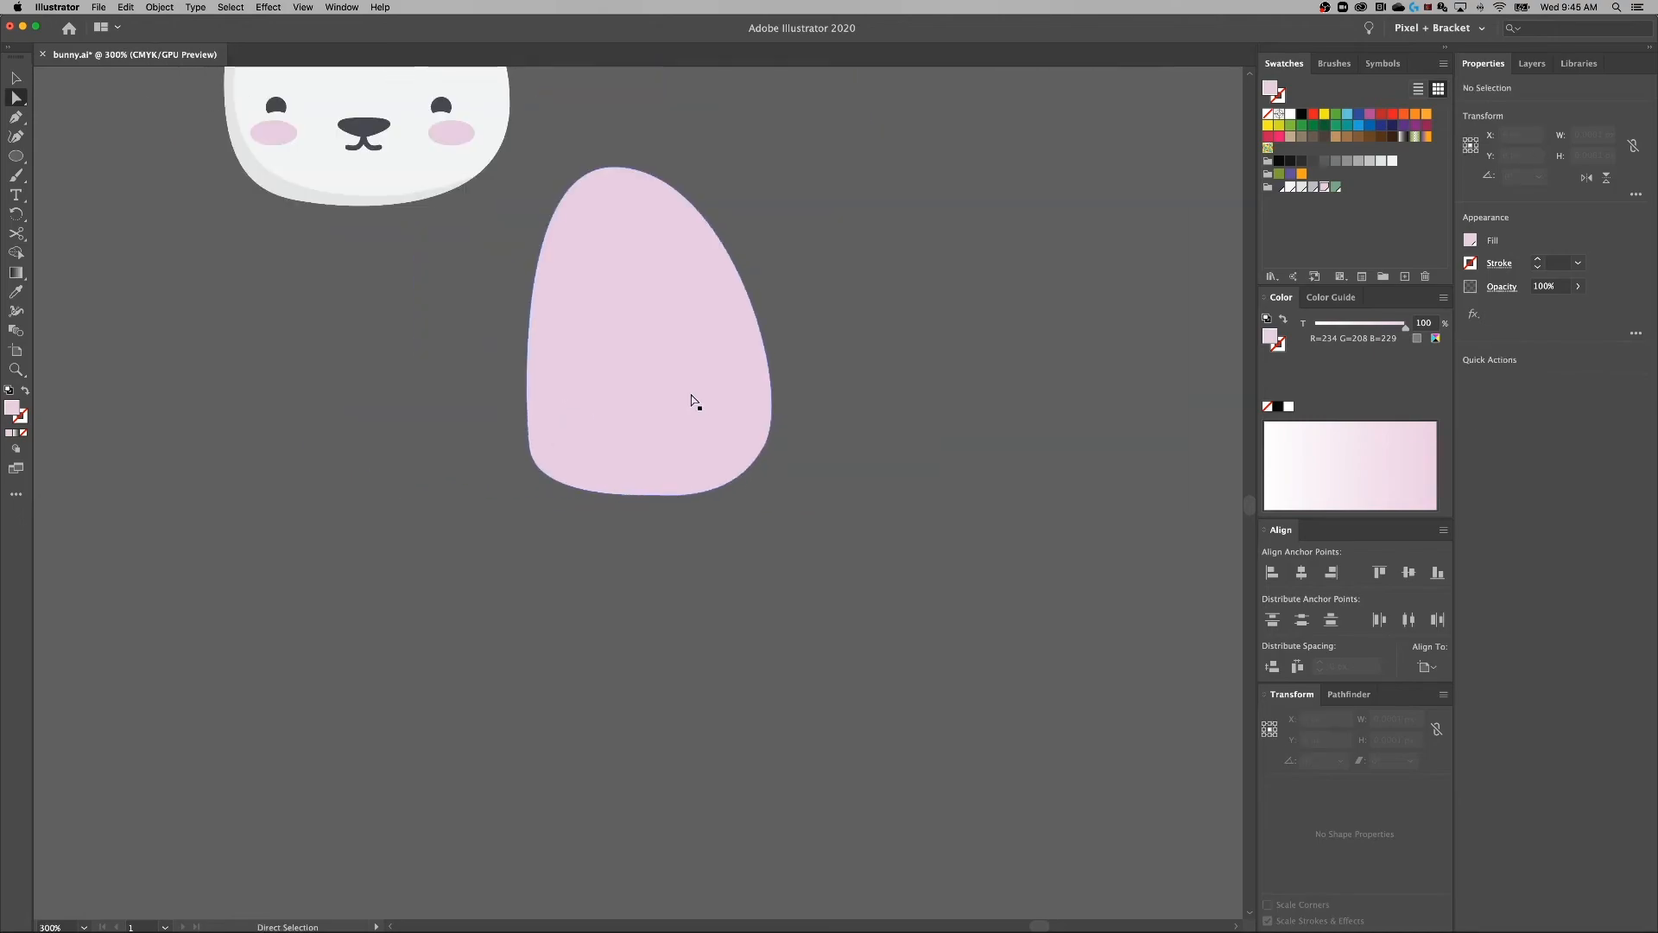
click(539, 455)
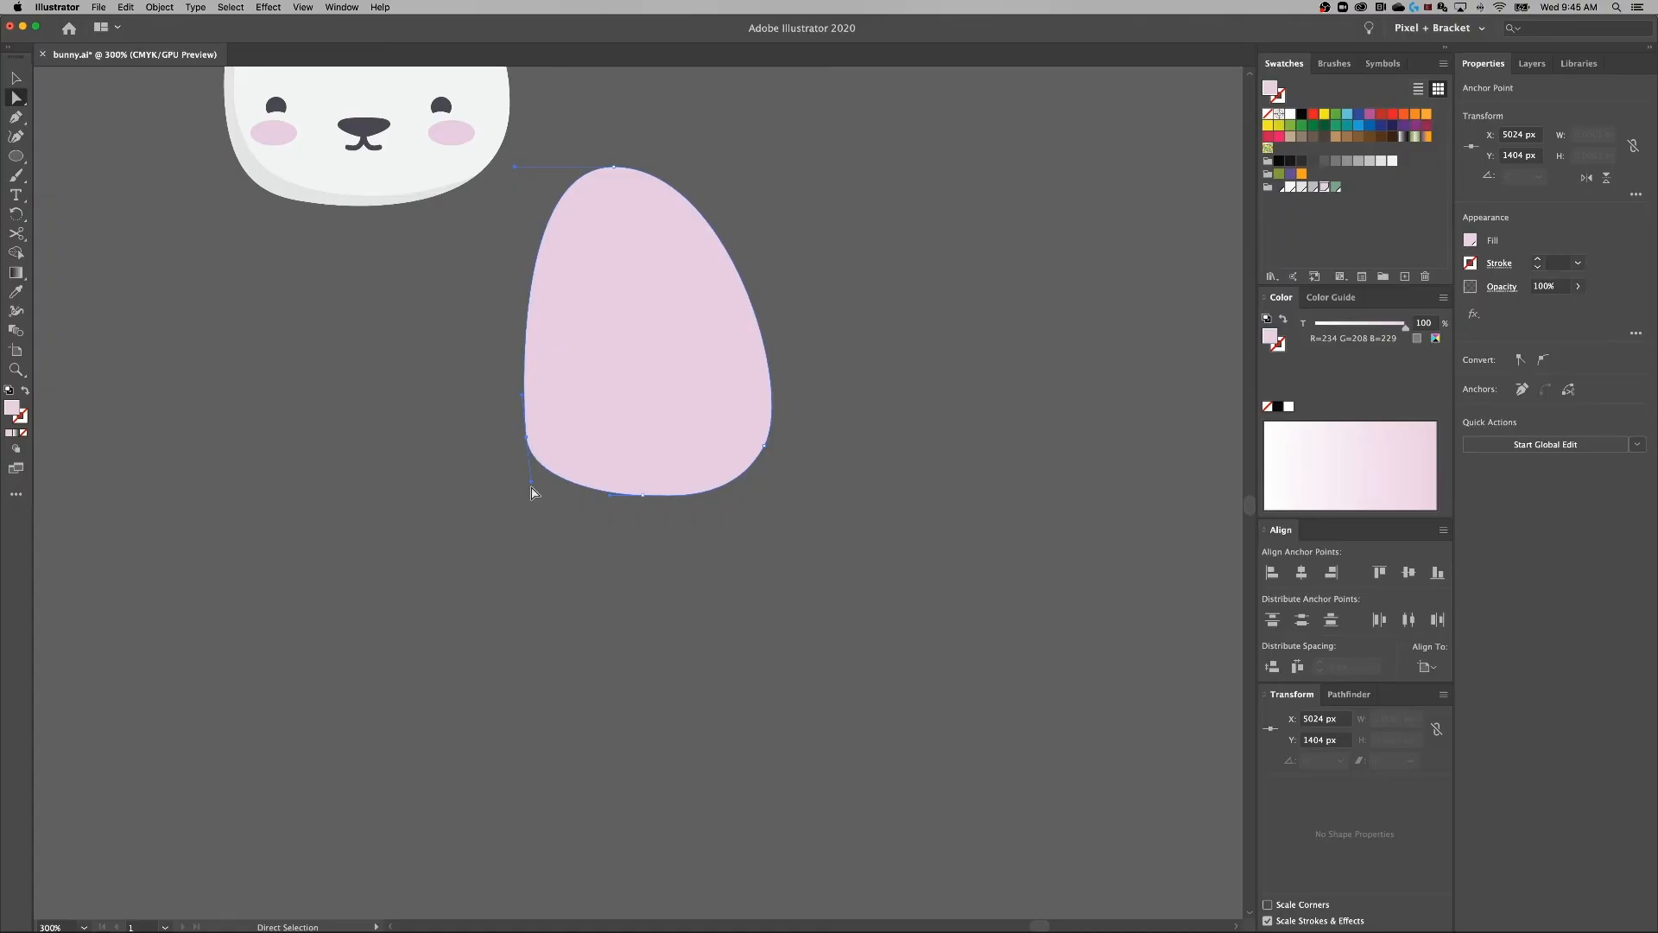
drag(531, 481, 533, 494)
drag(645, 496, 744, 497)
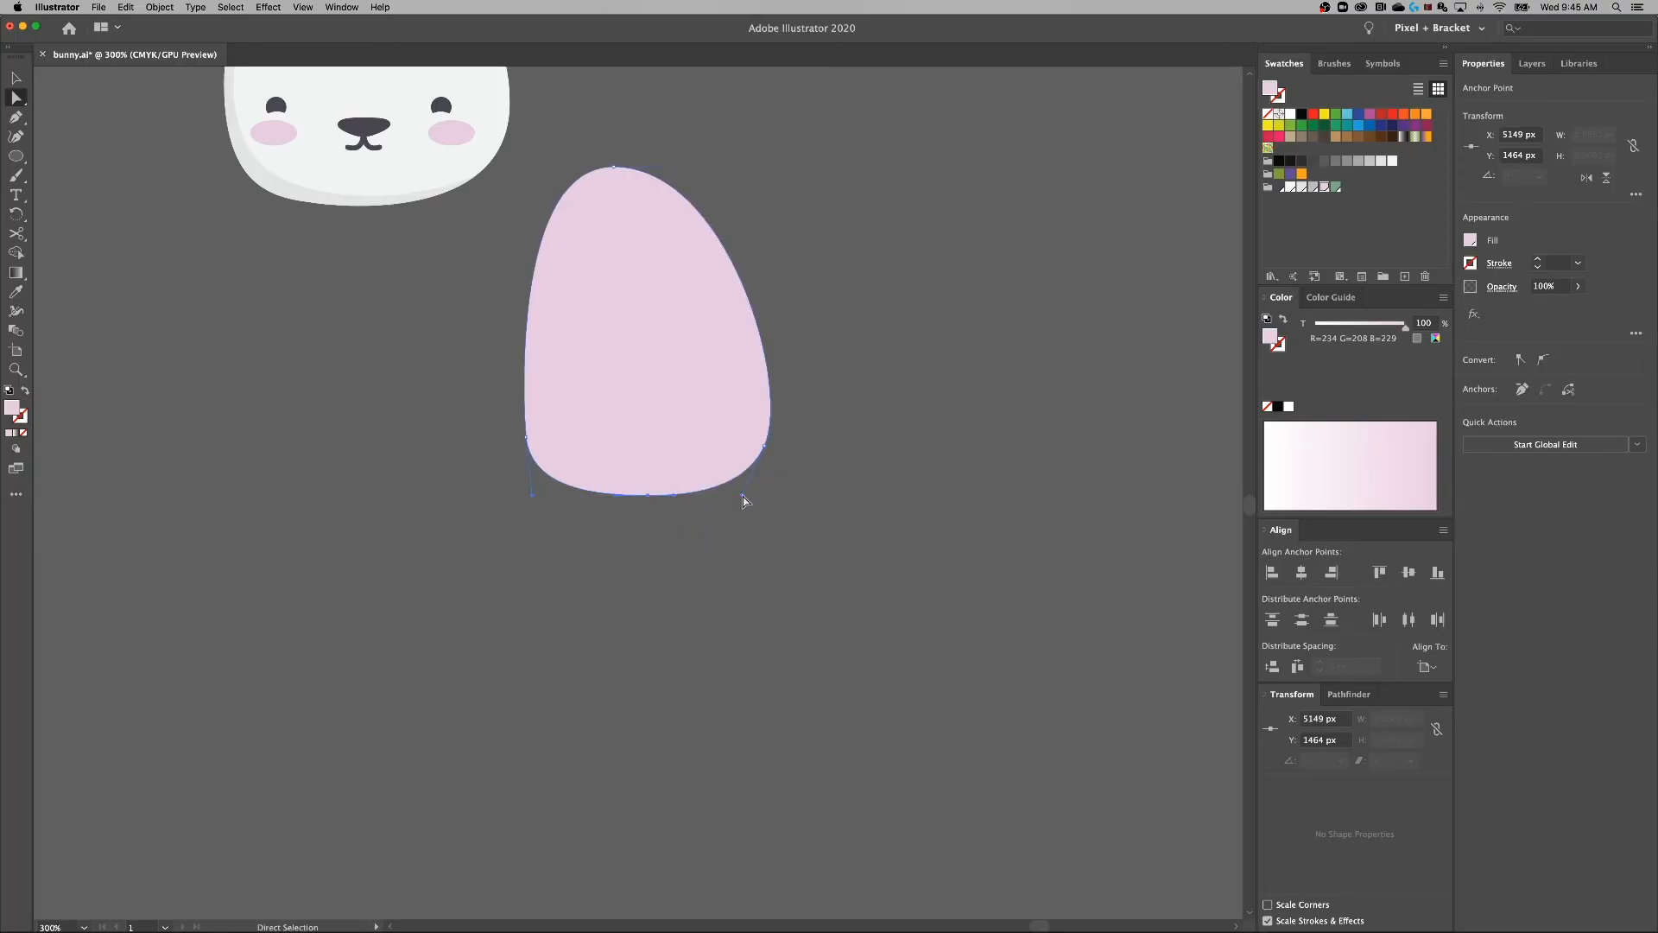
click(682, 527)
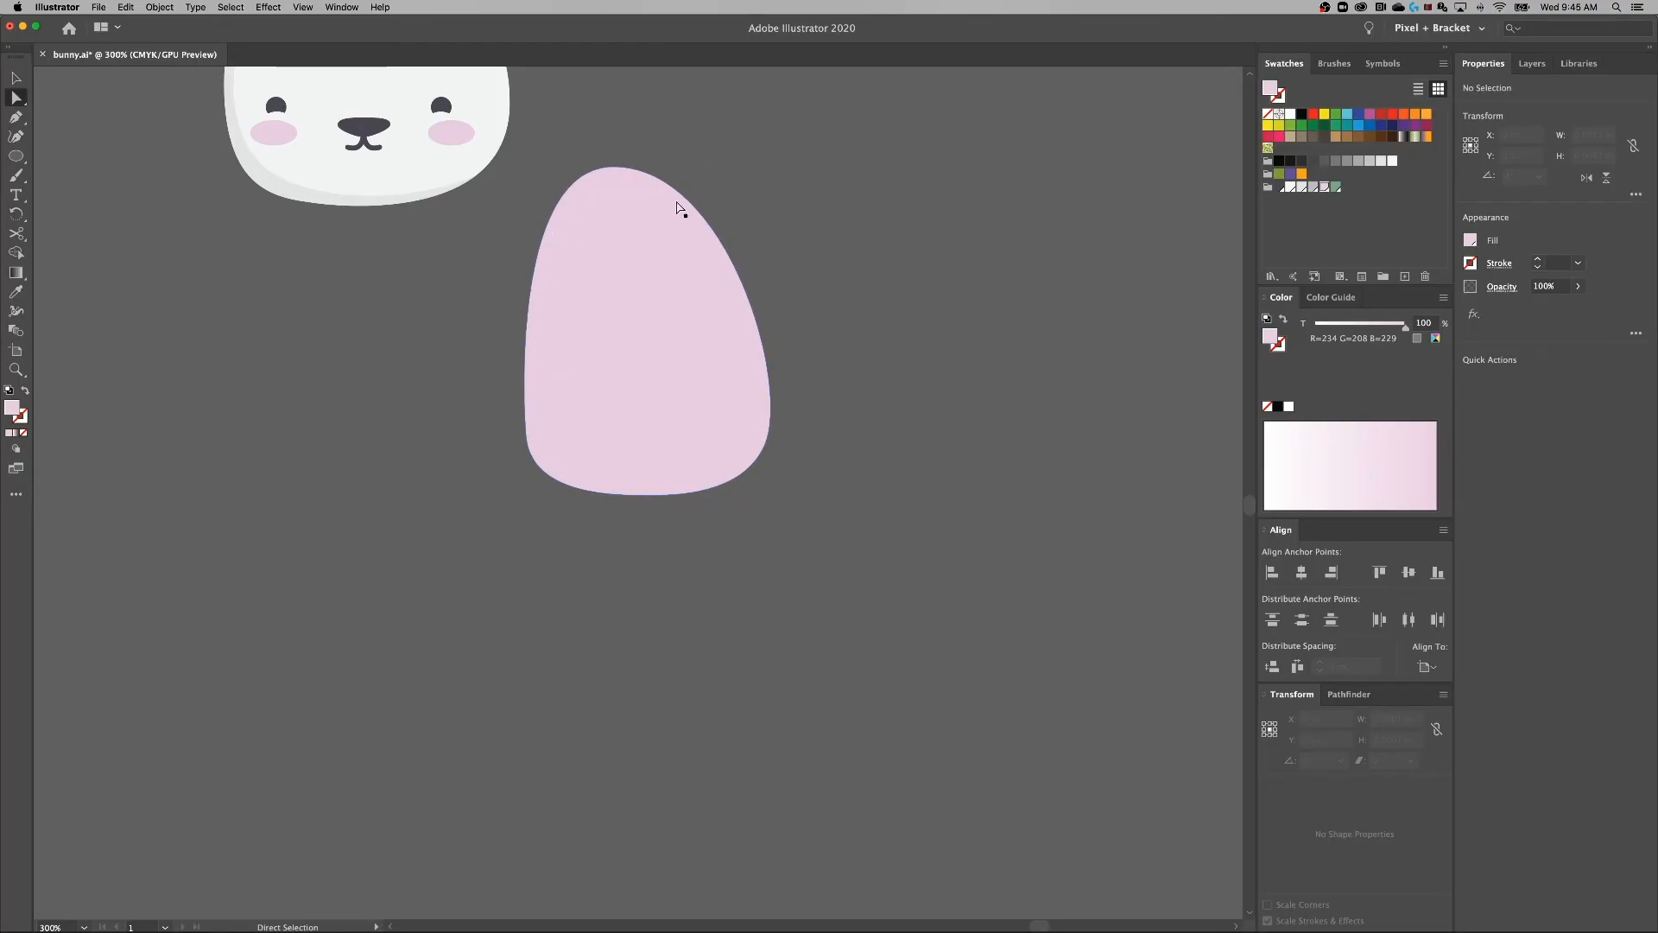
Shift the body's top anchor slightly right, keeping its height, so the outline leans less to the left.
drag(659, 245, 646, 318)
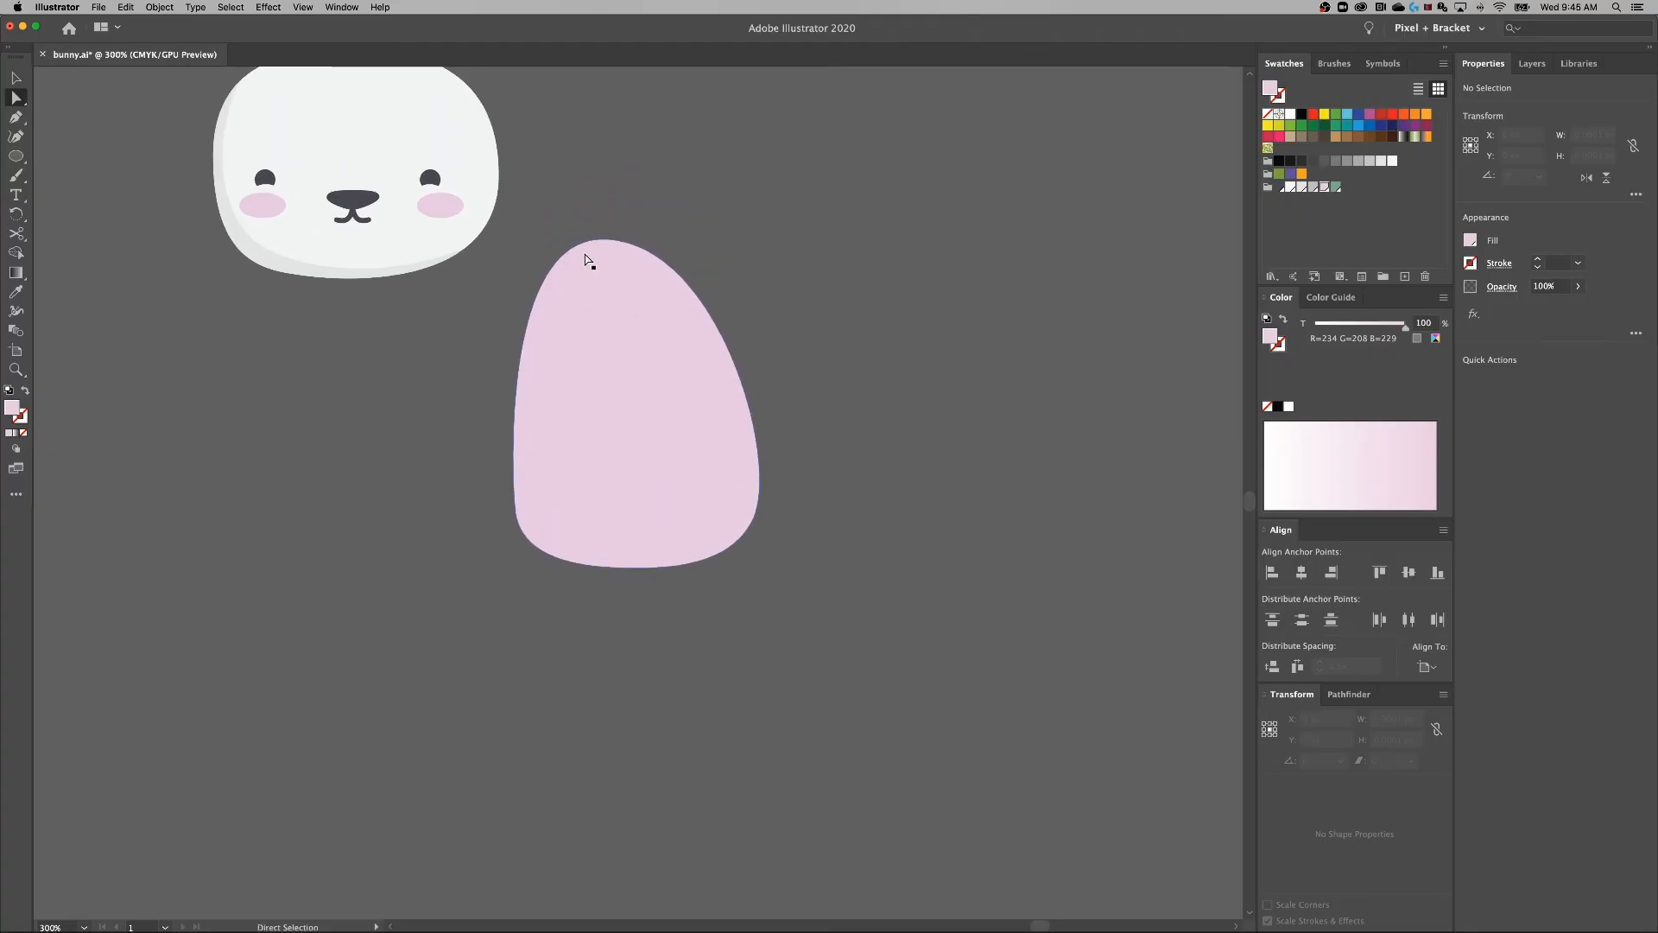
drag(602, 242, 618, 246)
click(608, 241)
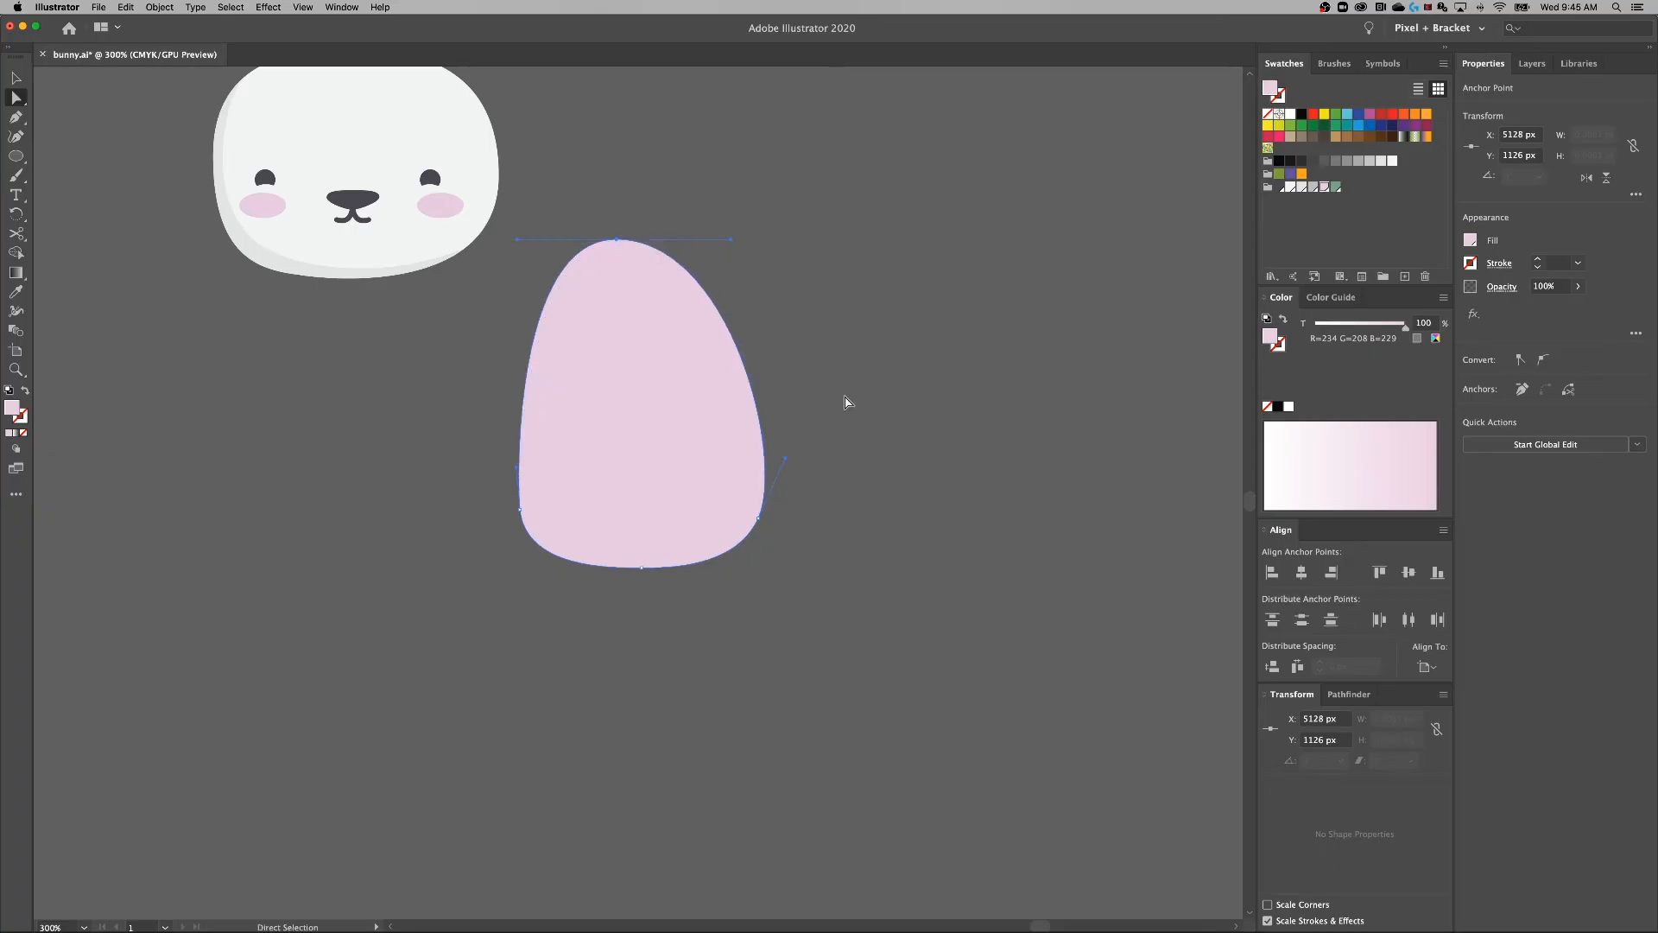
click(850, 432)
scroll(933, 665, up, 3)
scroll(932, 666, left, 5)
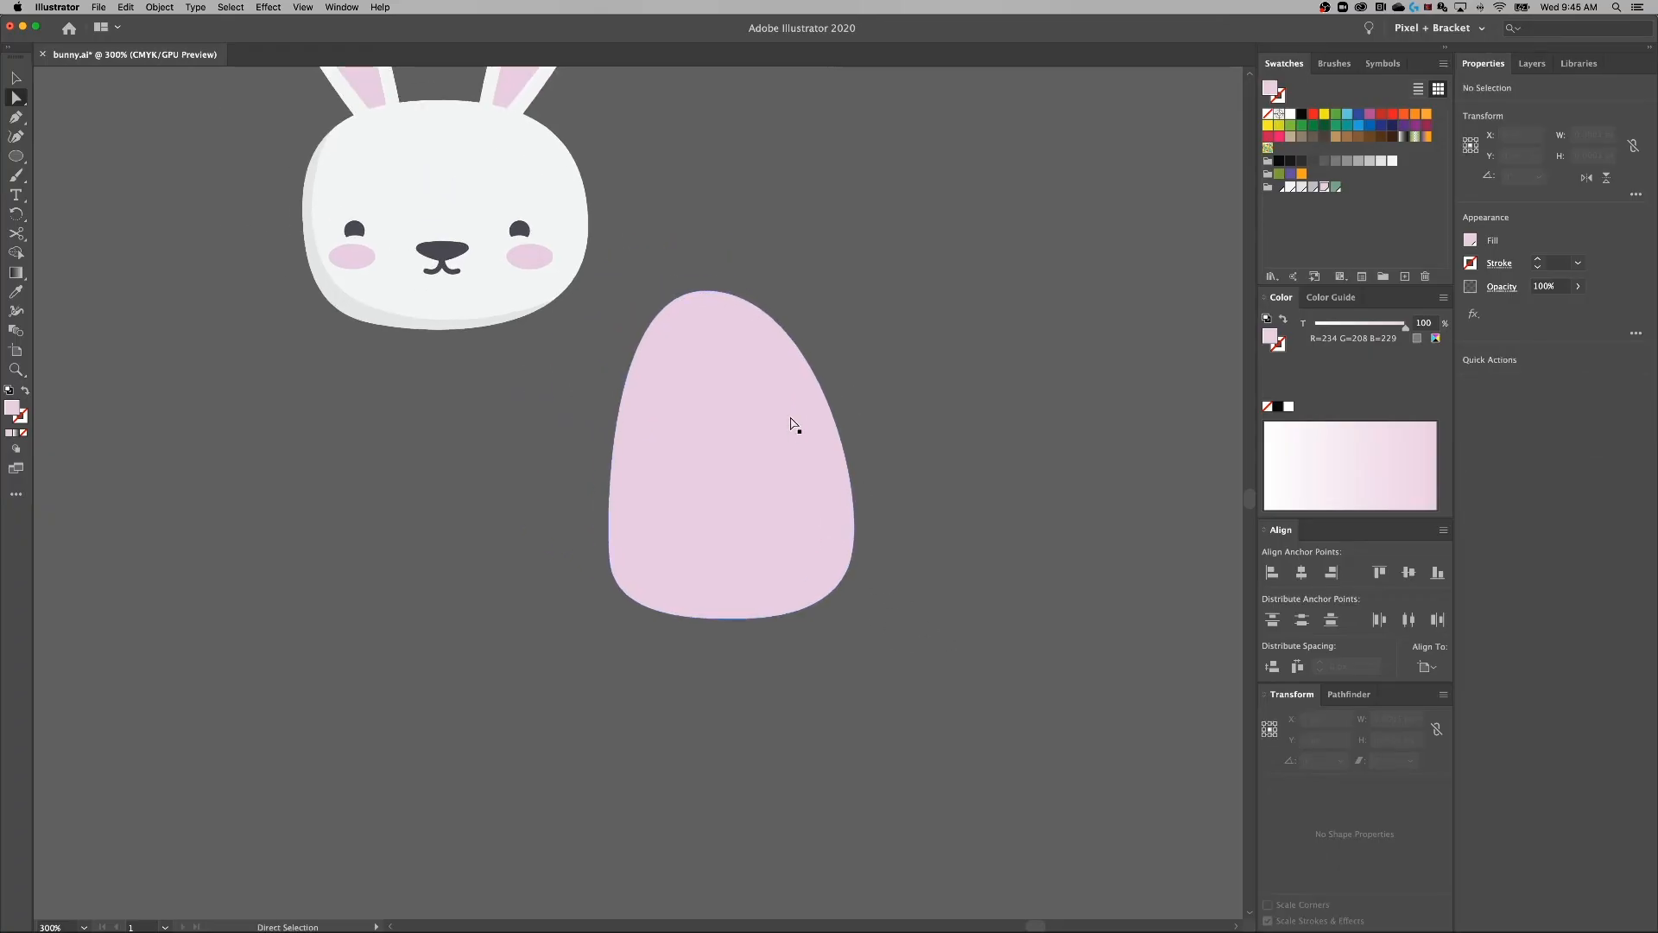
Fill the body with the off-white global swatch used for the head (C=4 M=2 Y=2 K=0).
key(v)
click(738, 432)
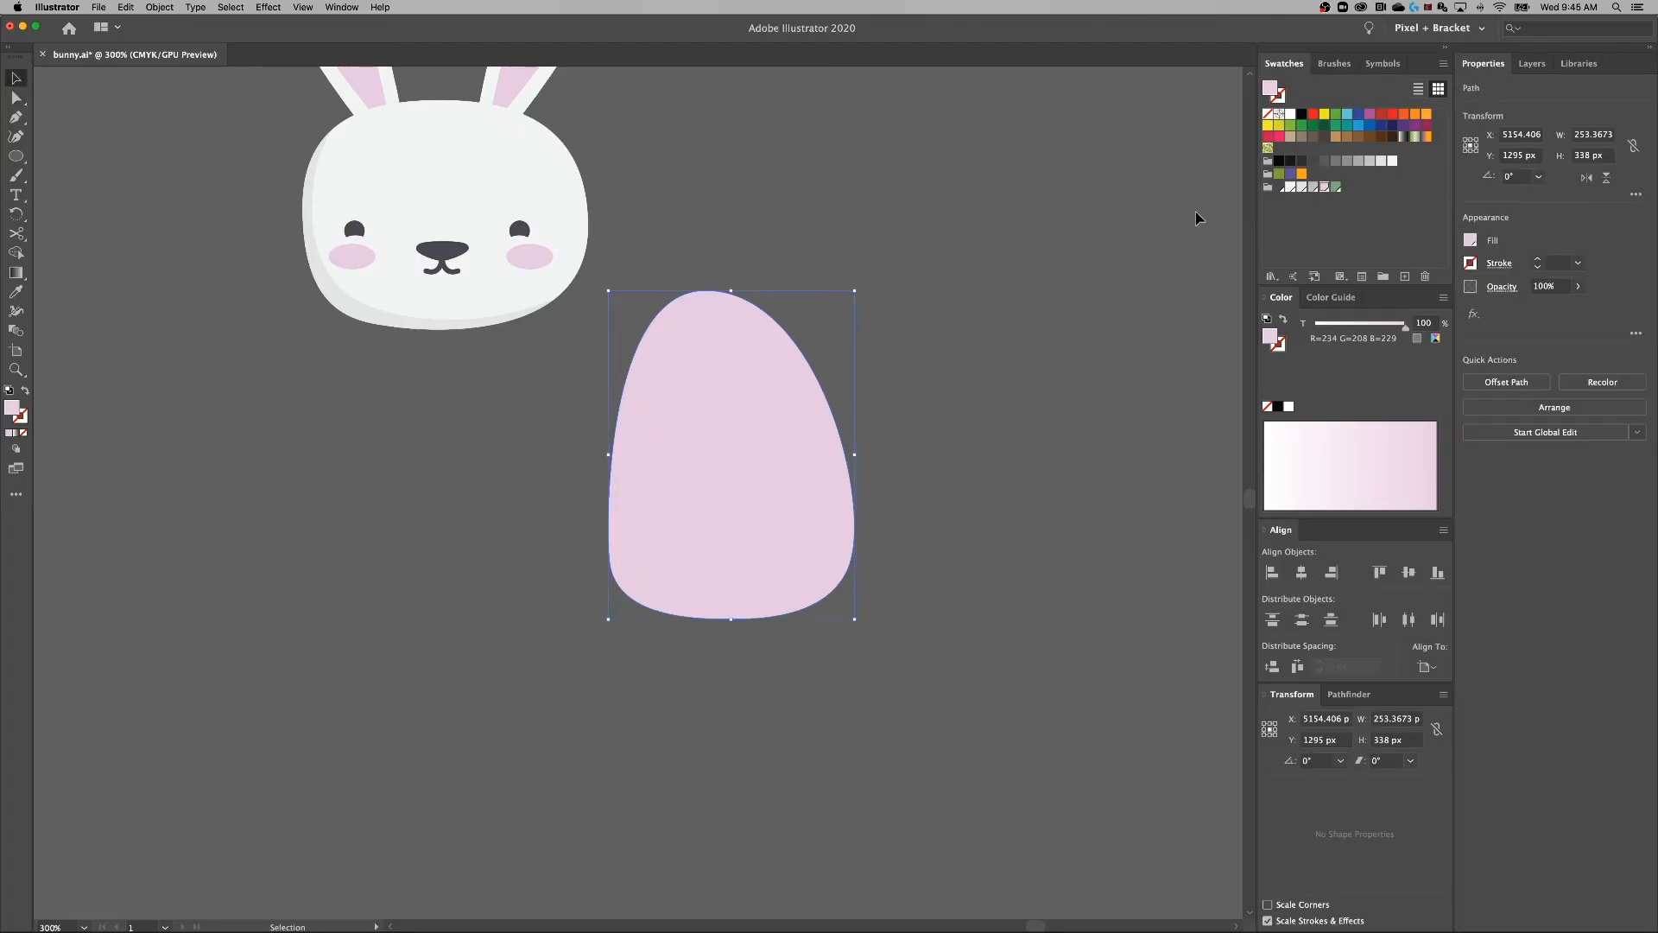
click(1289, 189)
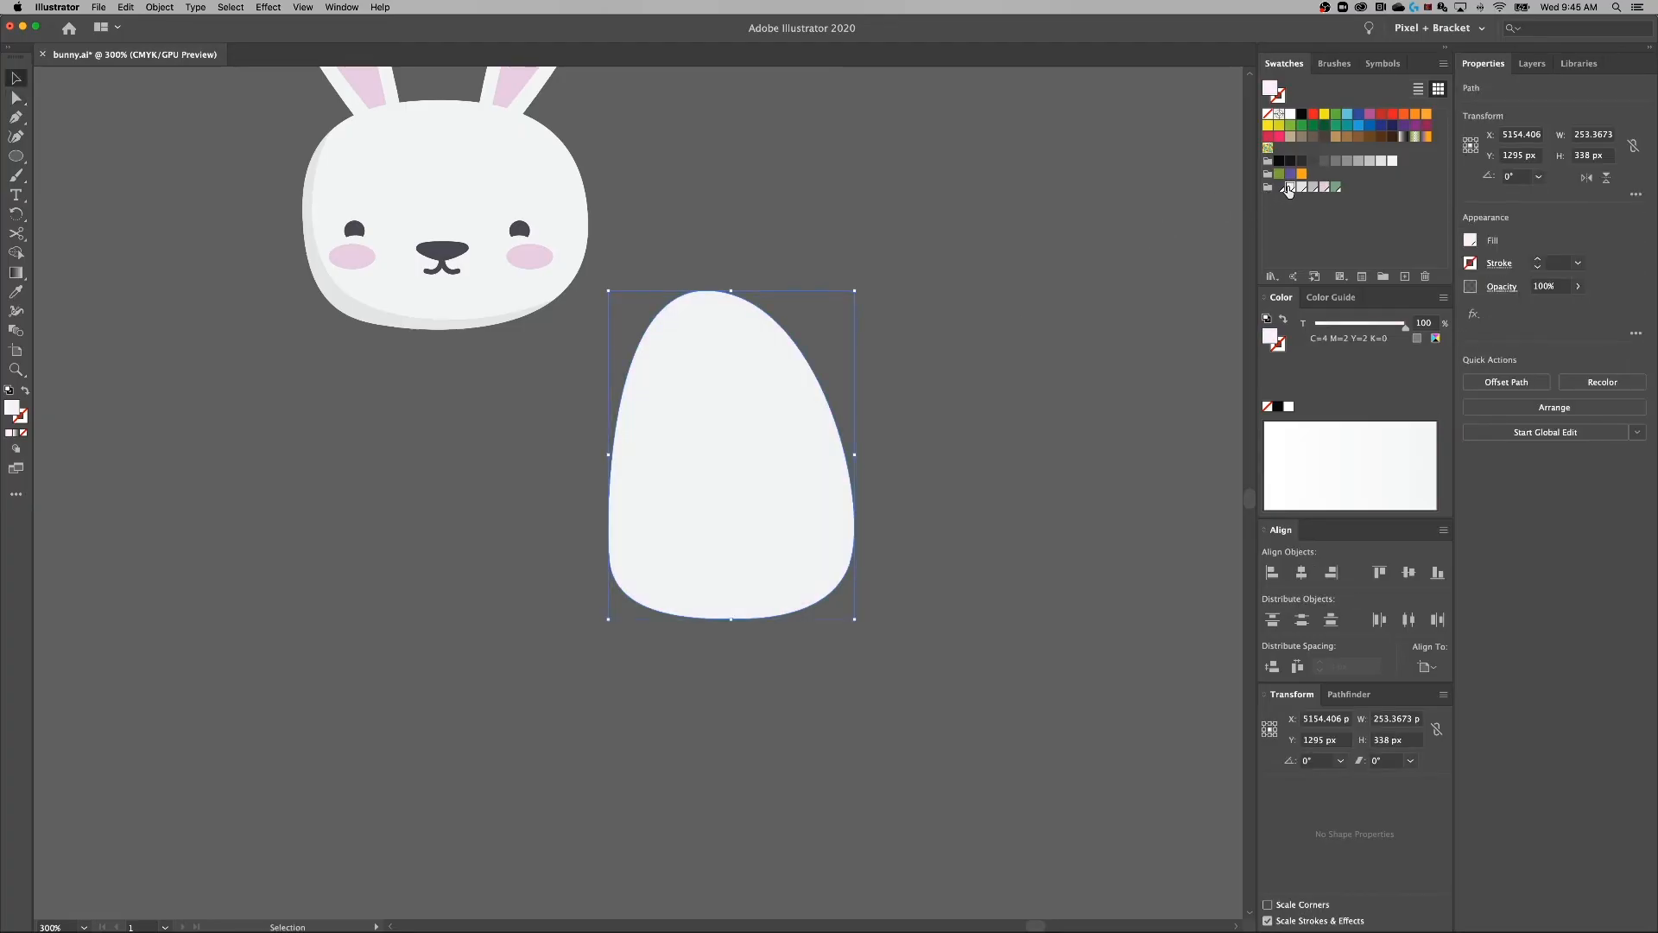
click(900, 446)
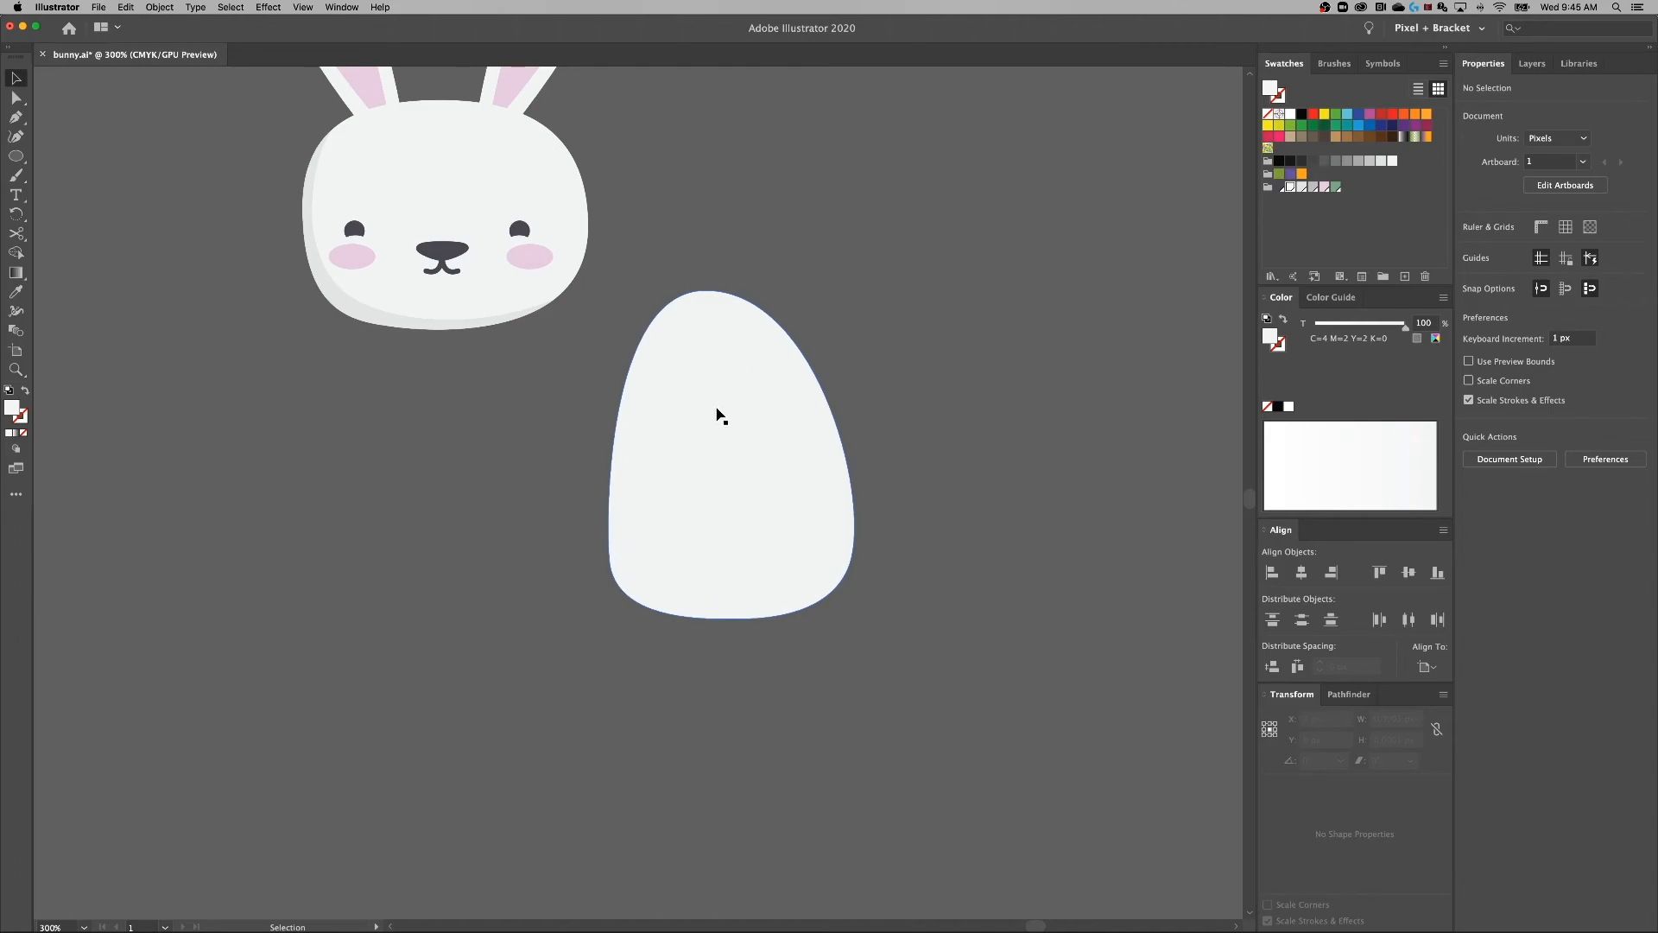
Draw a smaller closed belly shape with the Pen tool inside the body, following the body's outline.
key(p)
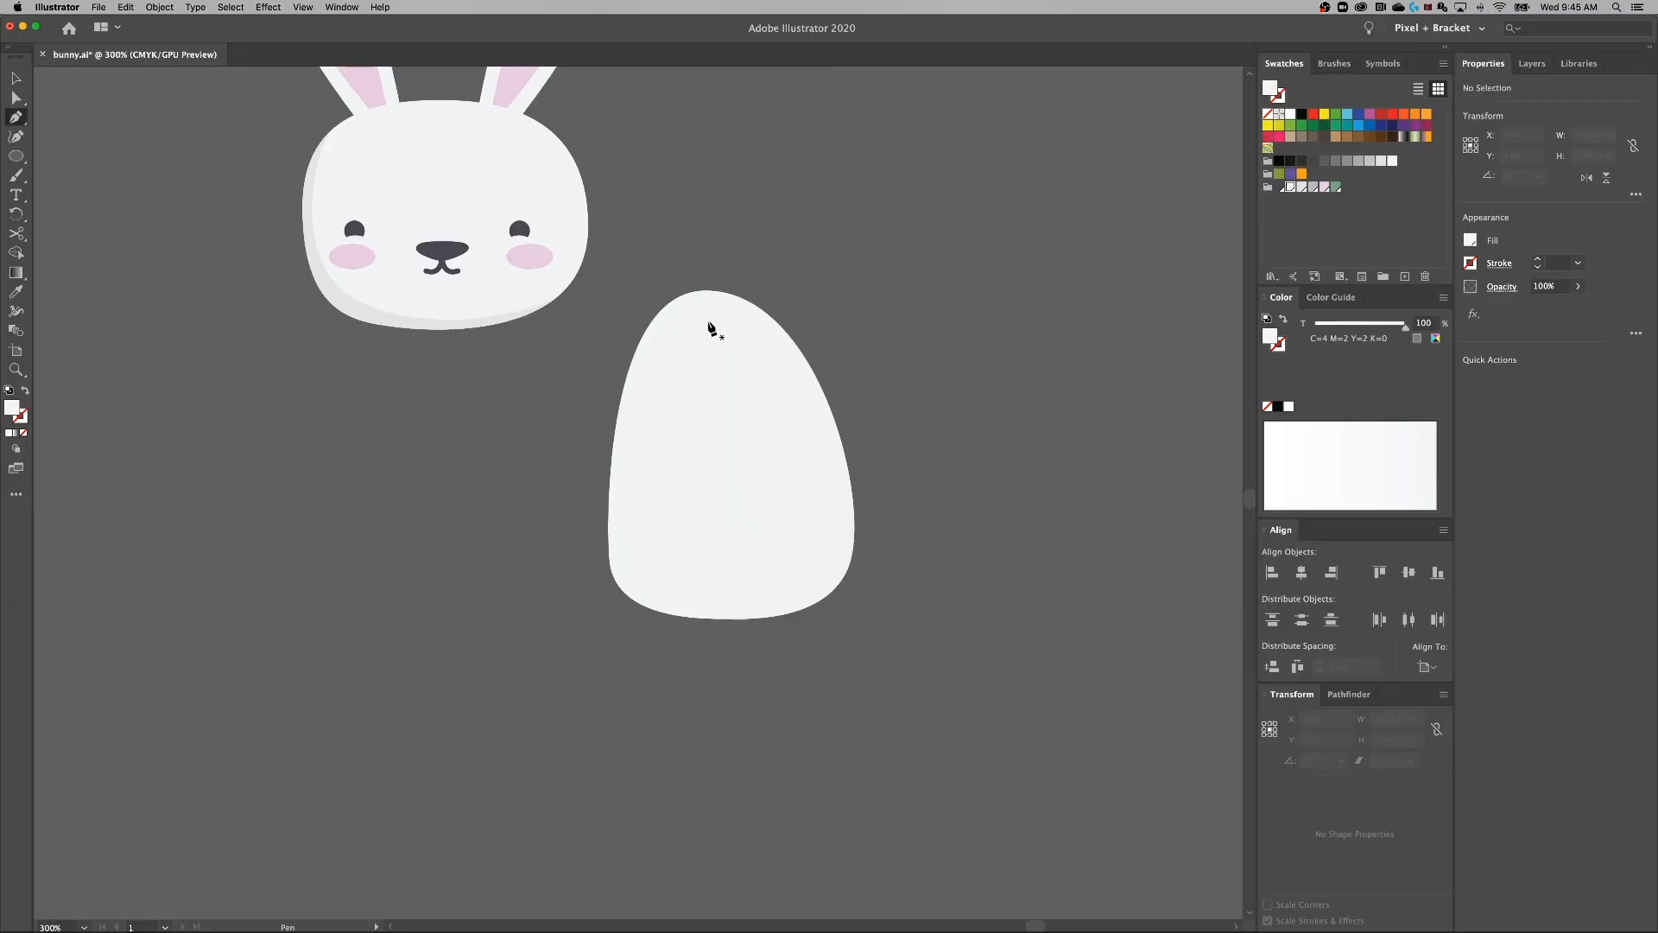
drag(708, 321, 732, 320)
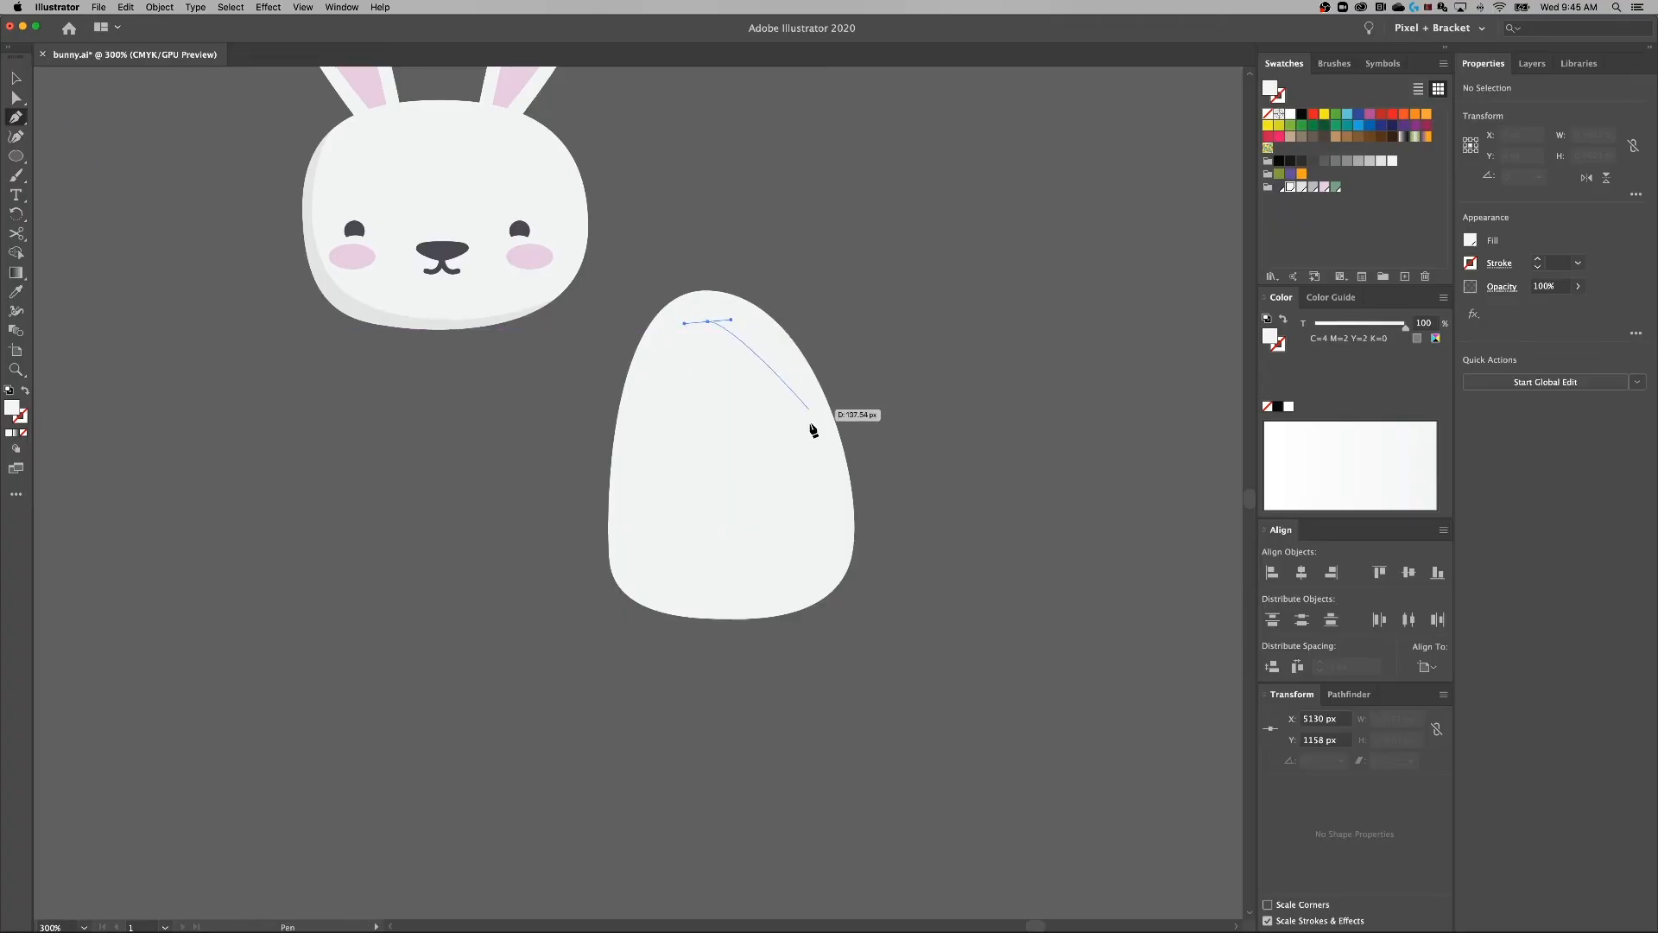
drag(820, 550, 792, 657)
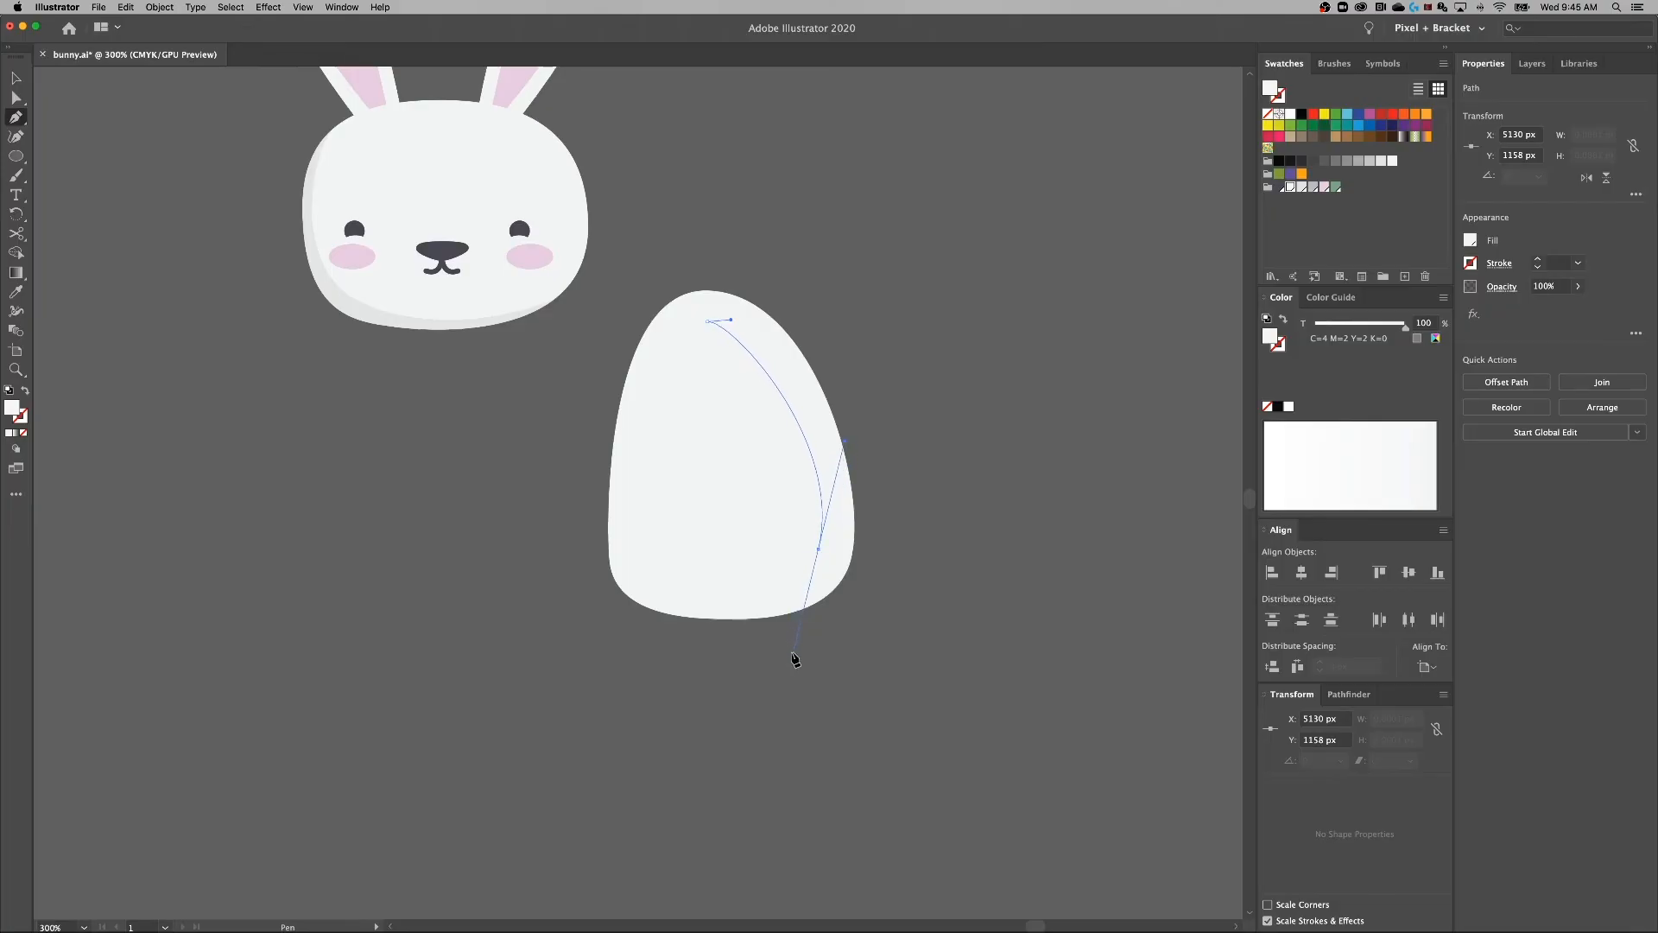
click(640, 564)
drag(641, 552, 643, 524)
drag(708, 321, 731, 321)
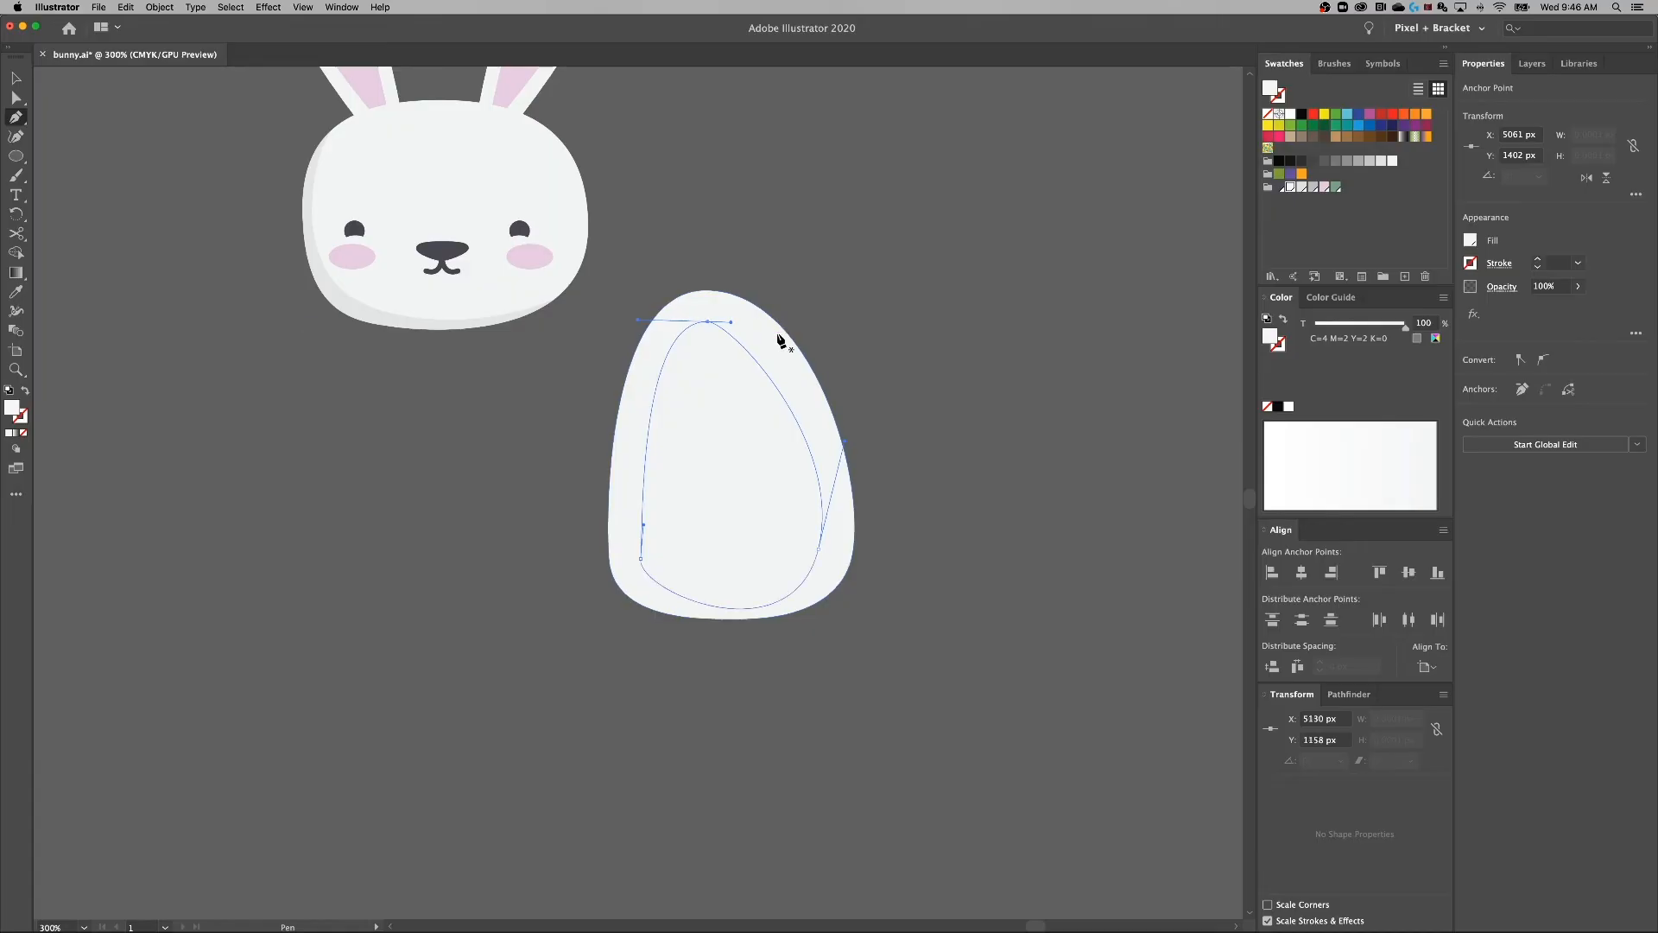
Round the belly's right side by lengthening the top anchor's right handle and shortening the lower-right anchor's bottom handle.
key(a)
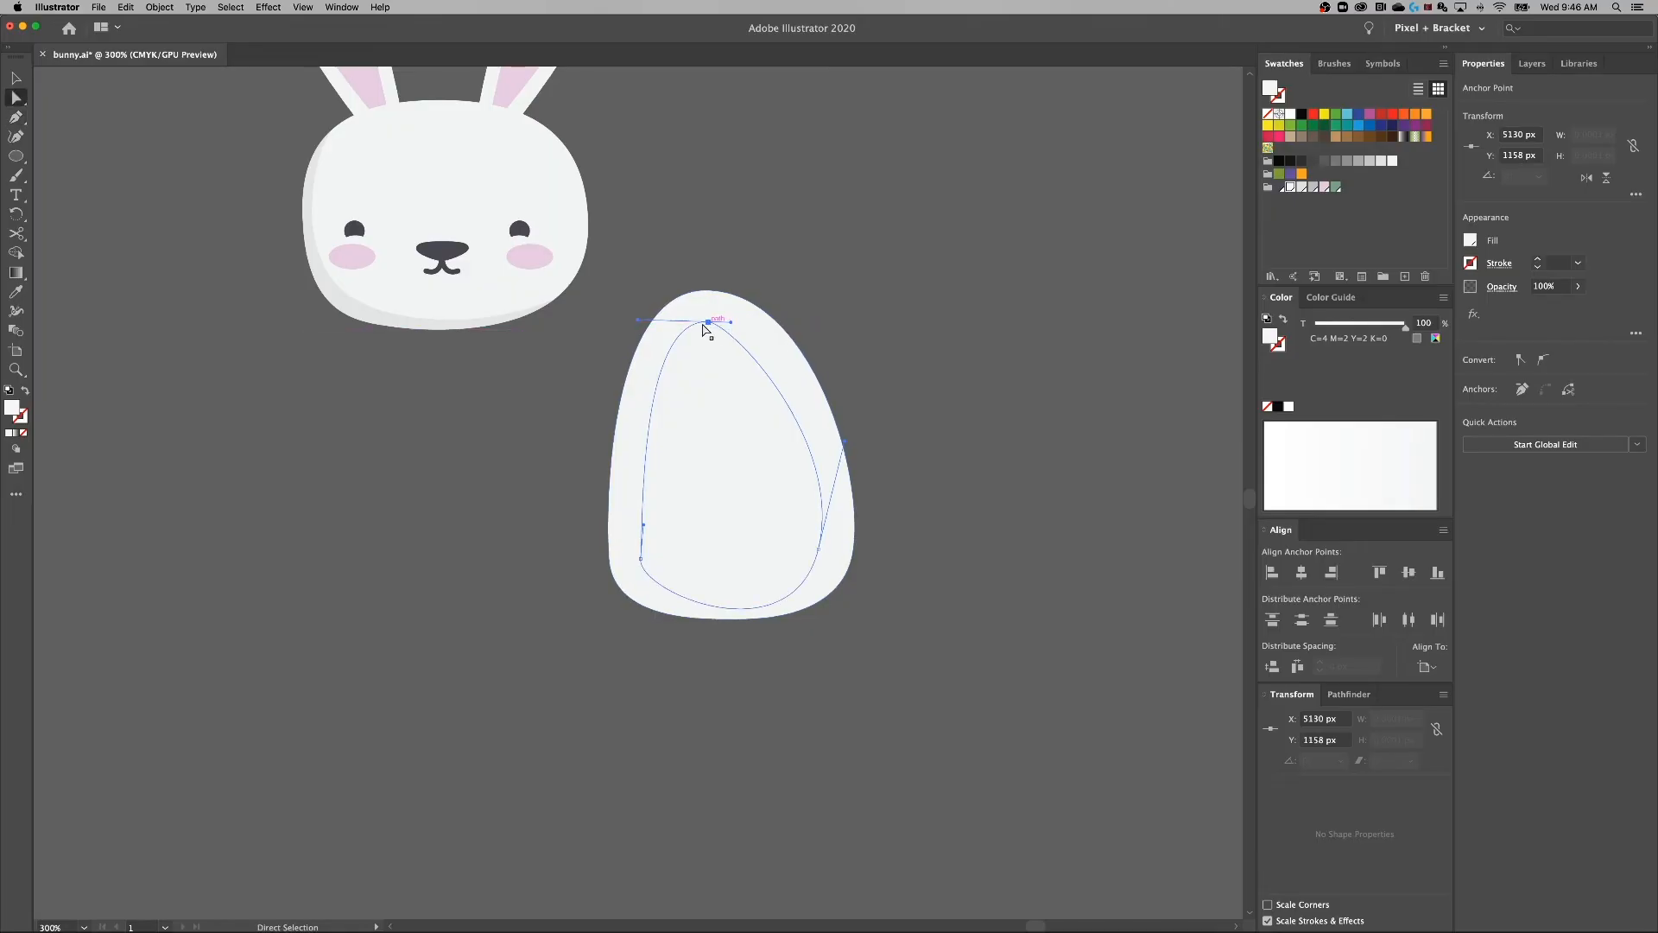
drag(732, 323, 764, 321)
click(820, 550)
drag(793, 658, 803, 612)
key(super+j)
Refine the belly's left side by repositioning the lower-left anchor, angling its handles and shortening the top anchor's left handle.
click(641, 560)
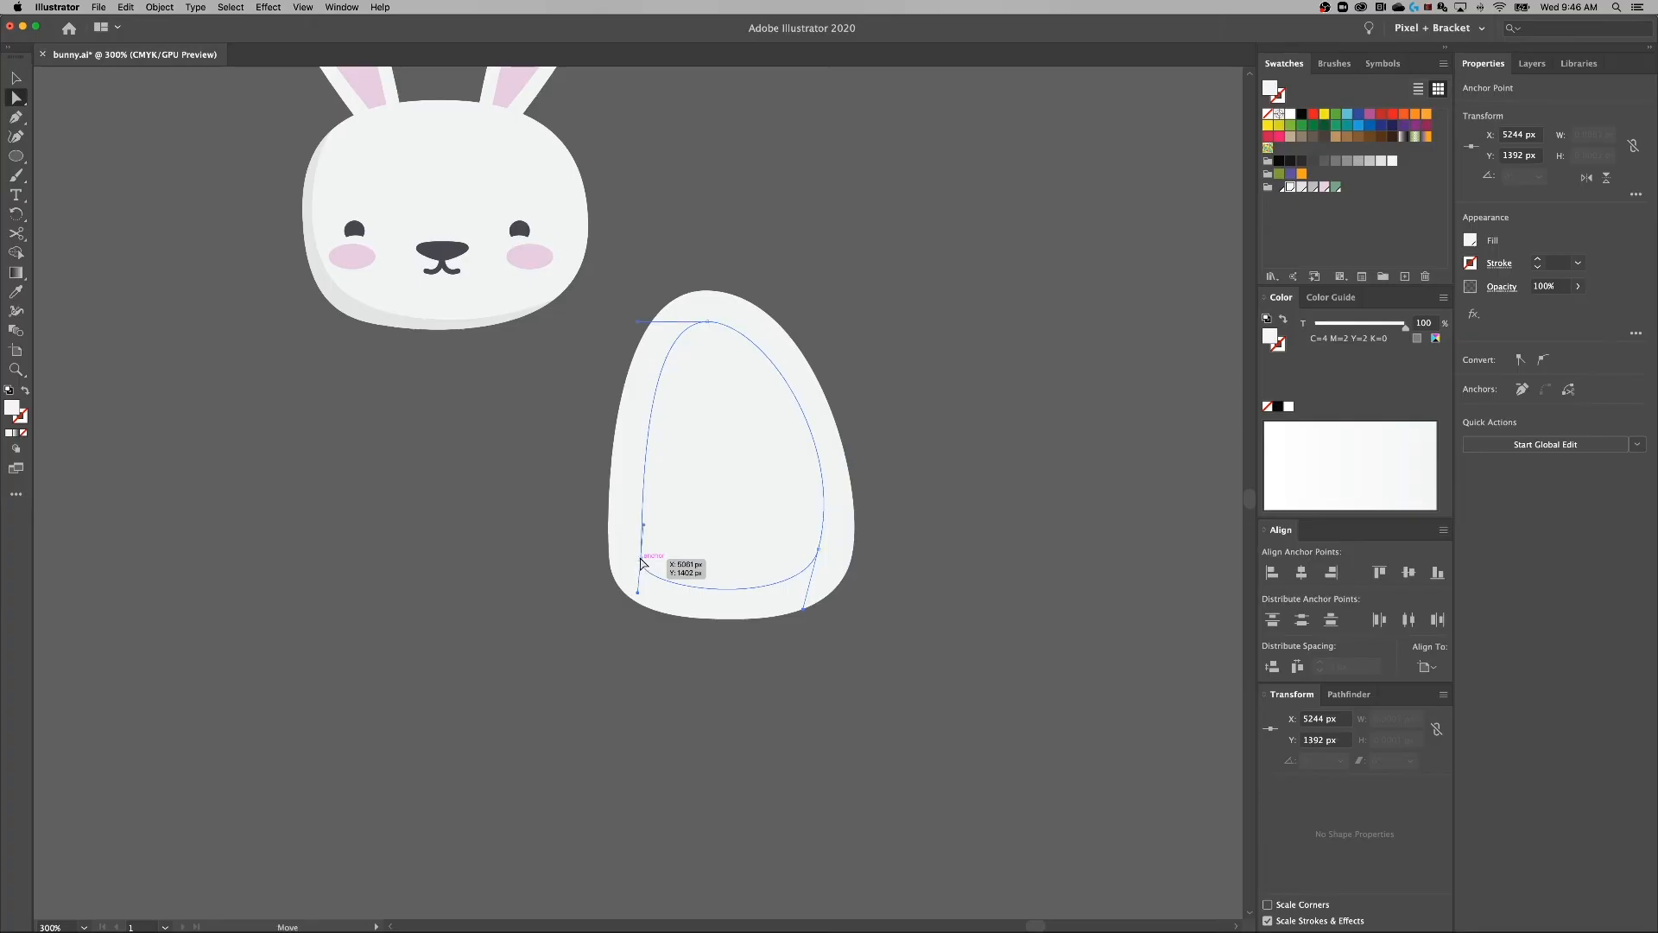
drag(643, 527, 637, 524)
drag(640, 559, 638, 526)
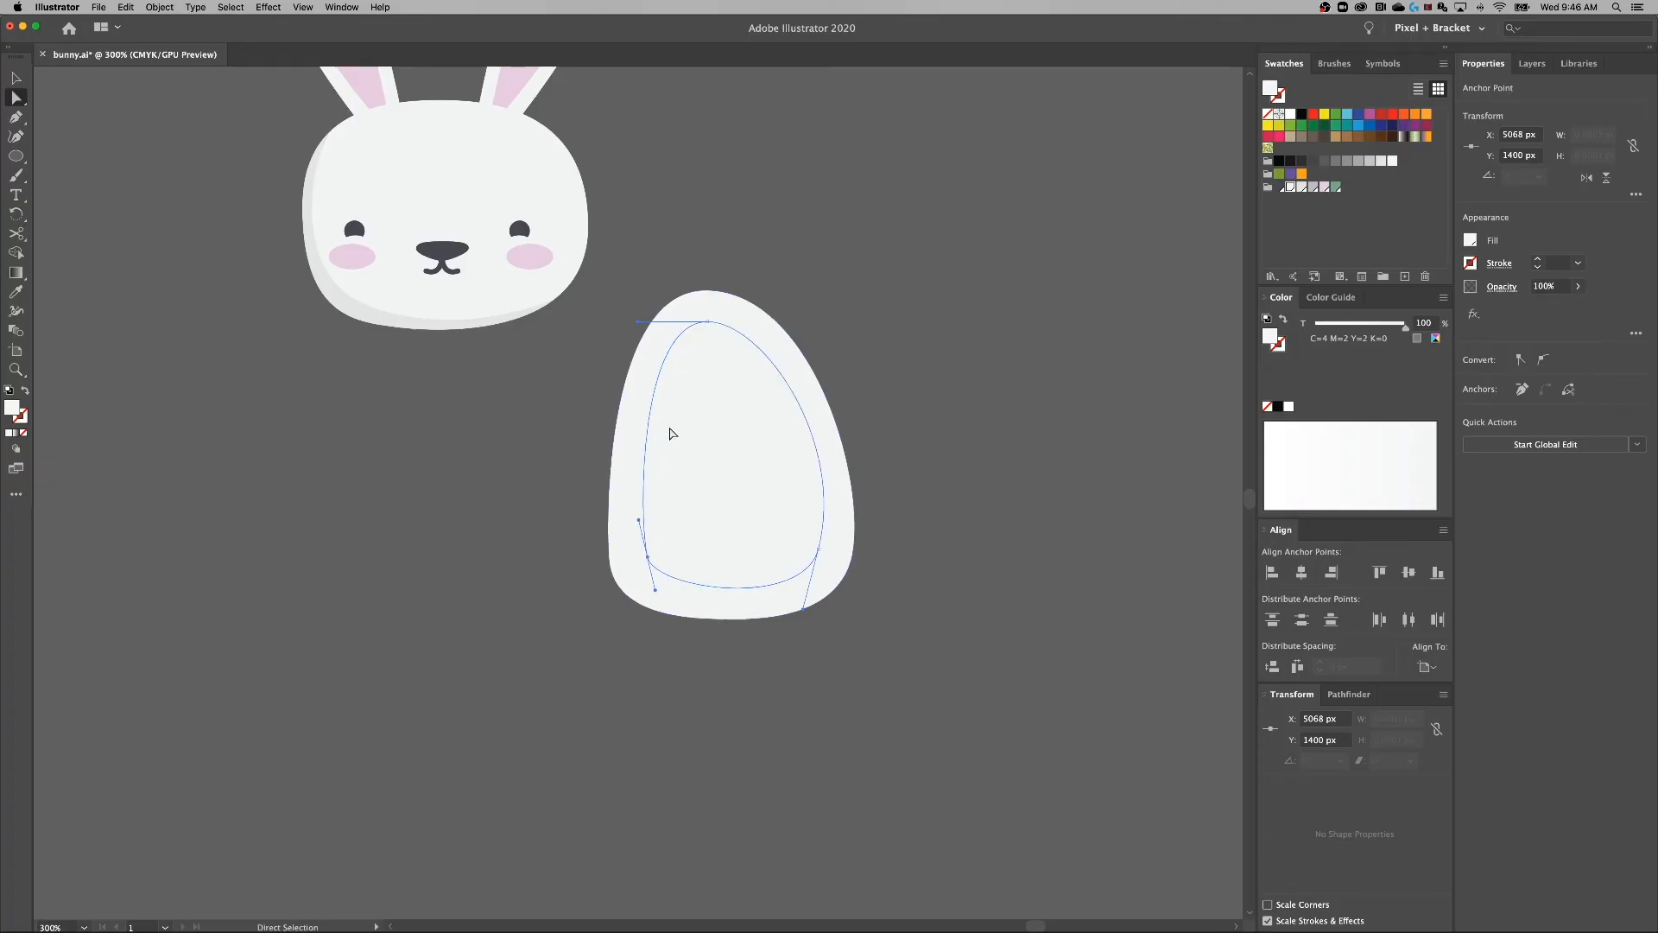
click(707, 325)
drag(640, 325, 647, 319)
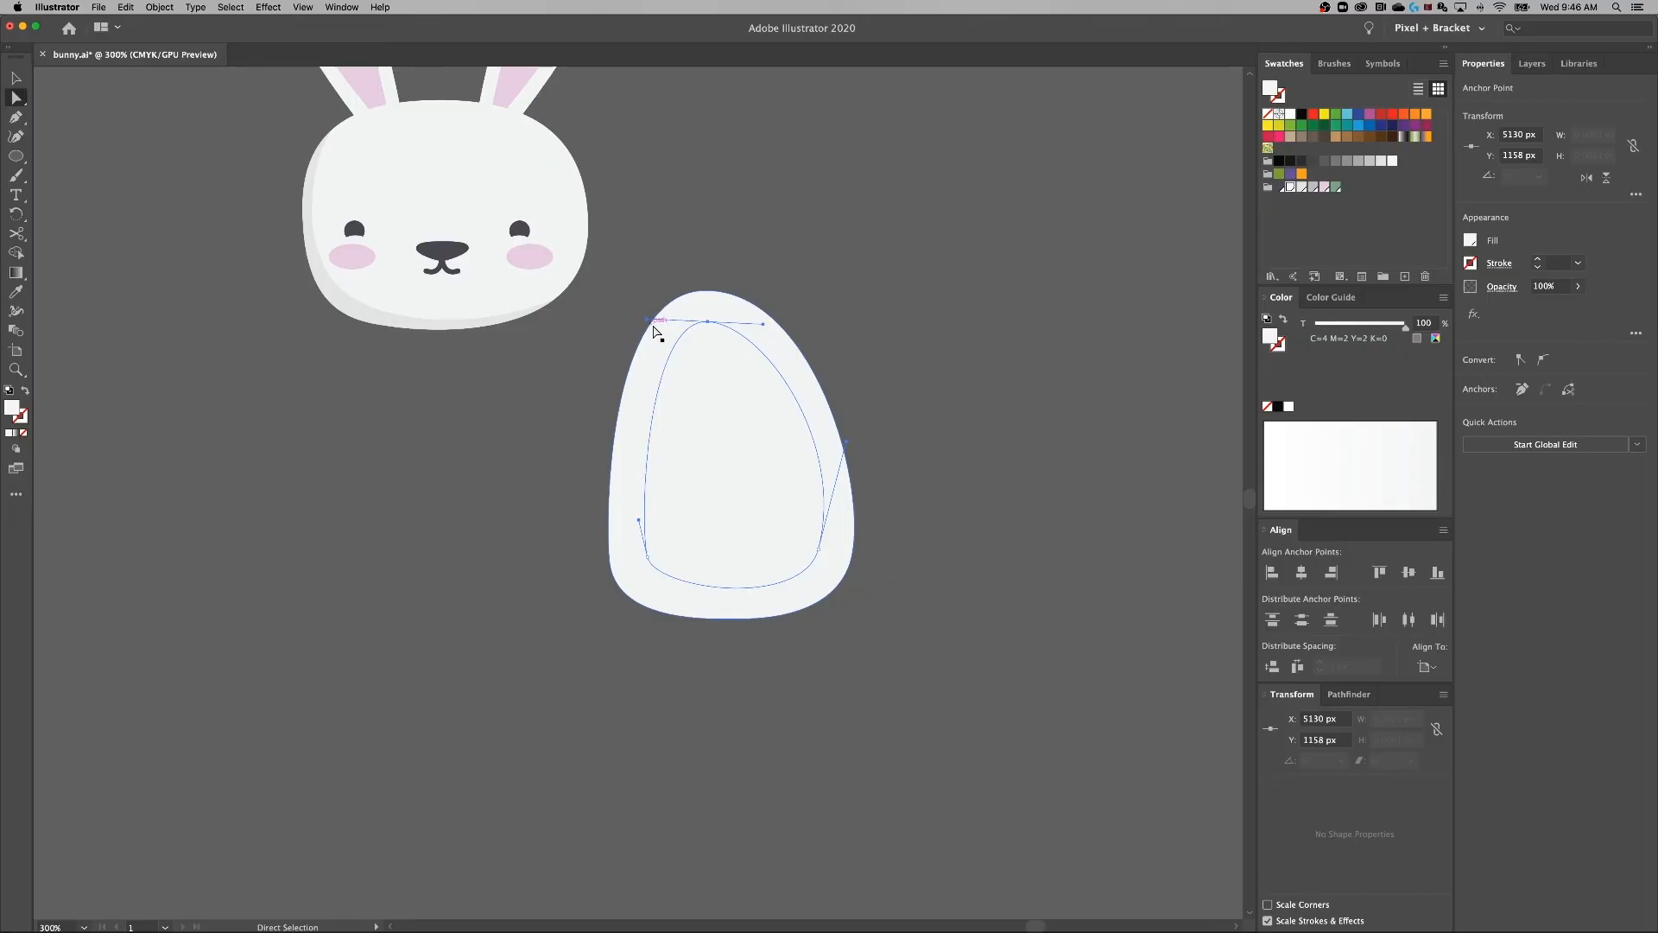
click(648, 558)
drag(647, 558, 642, 561)
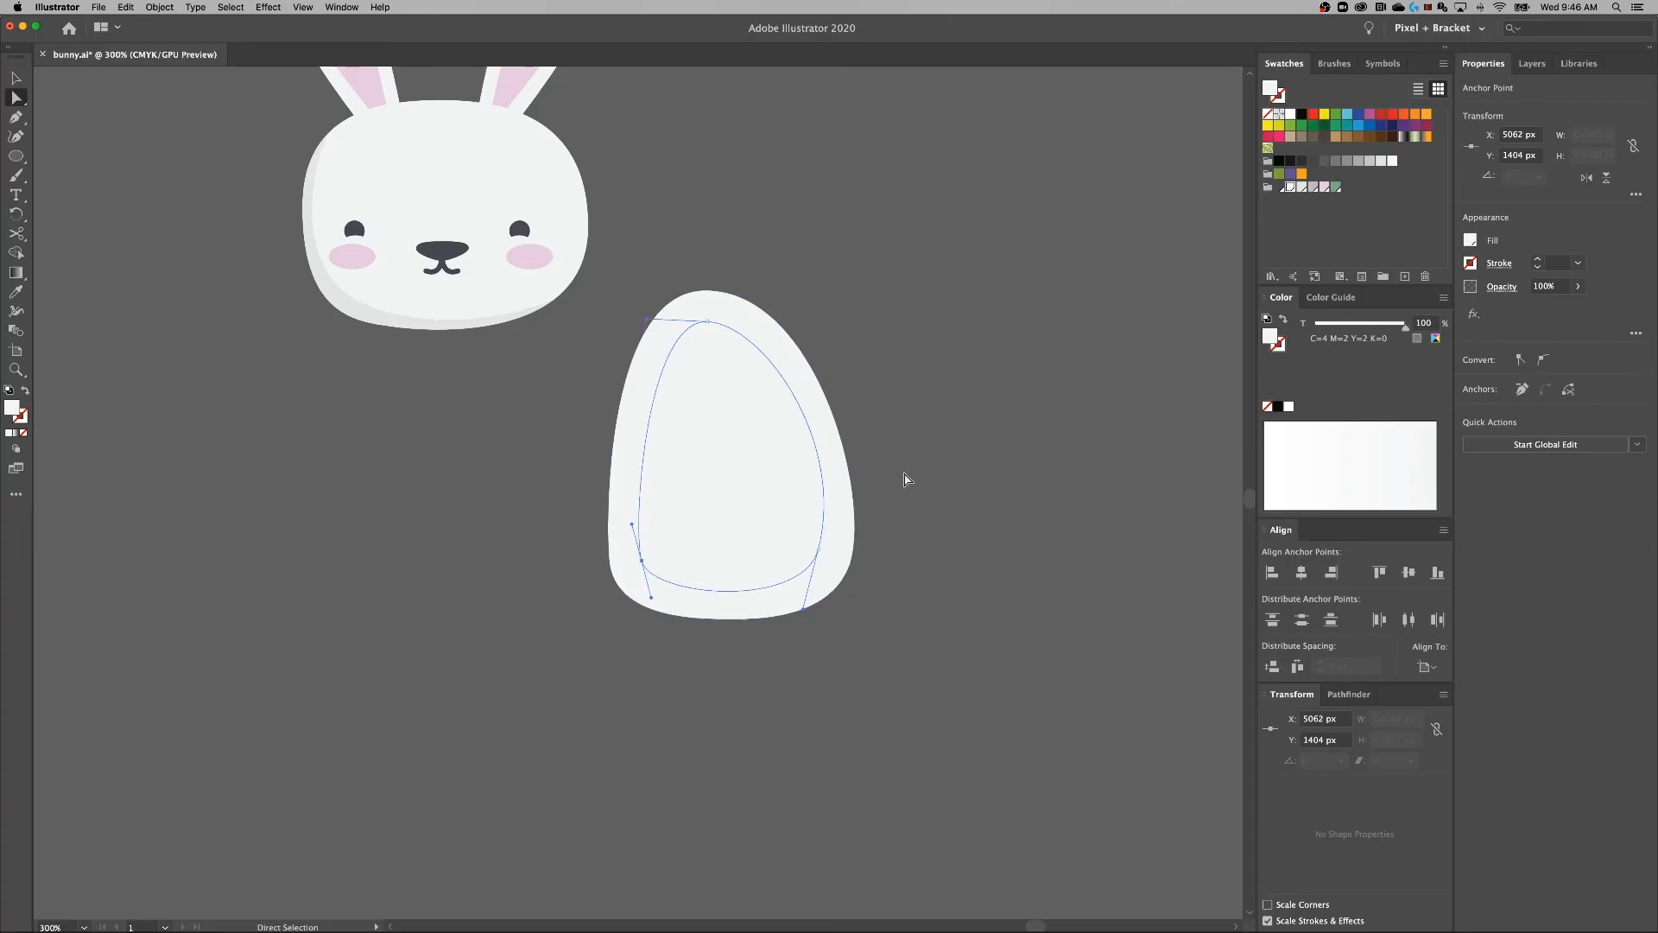
Fill the belly shape with the light pink global swatch and deselect it.
key(v)
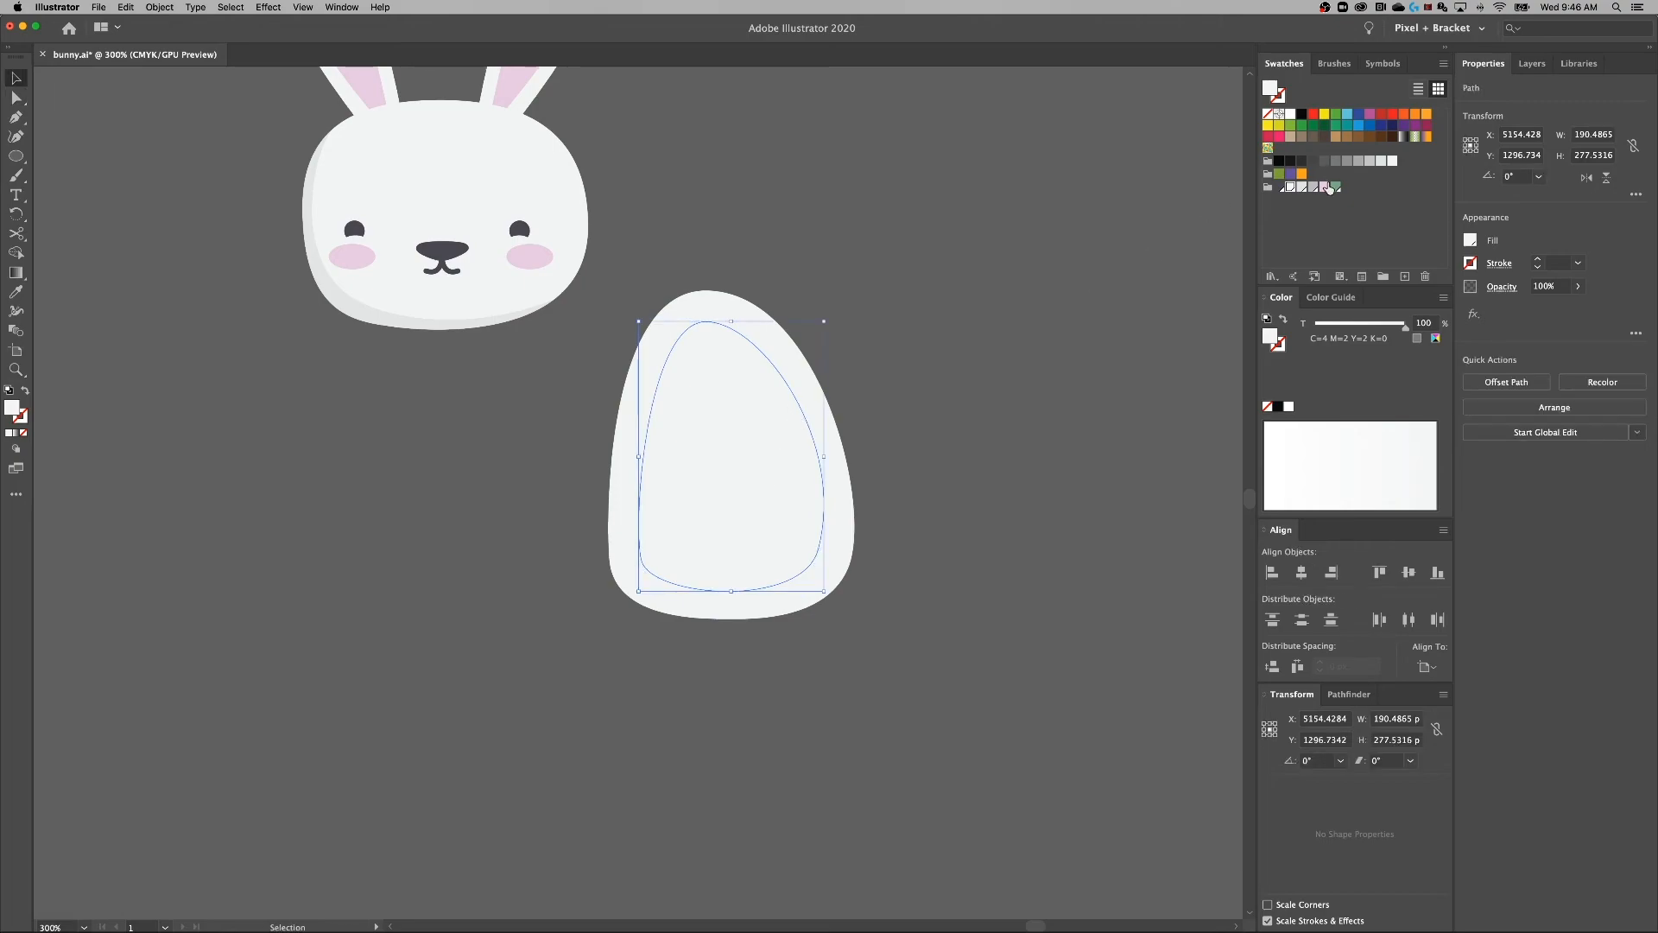
click(1326, 187)
click(1050, 275)
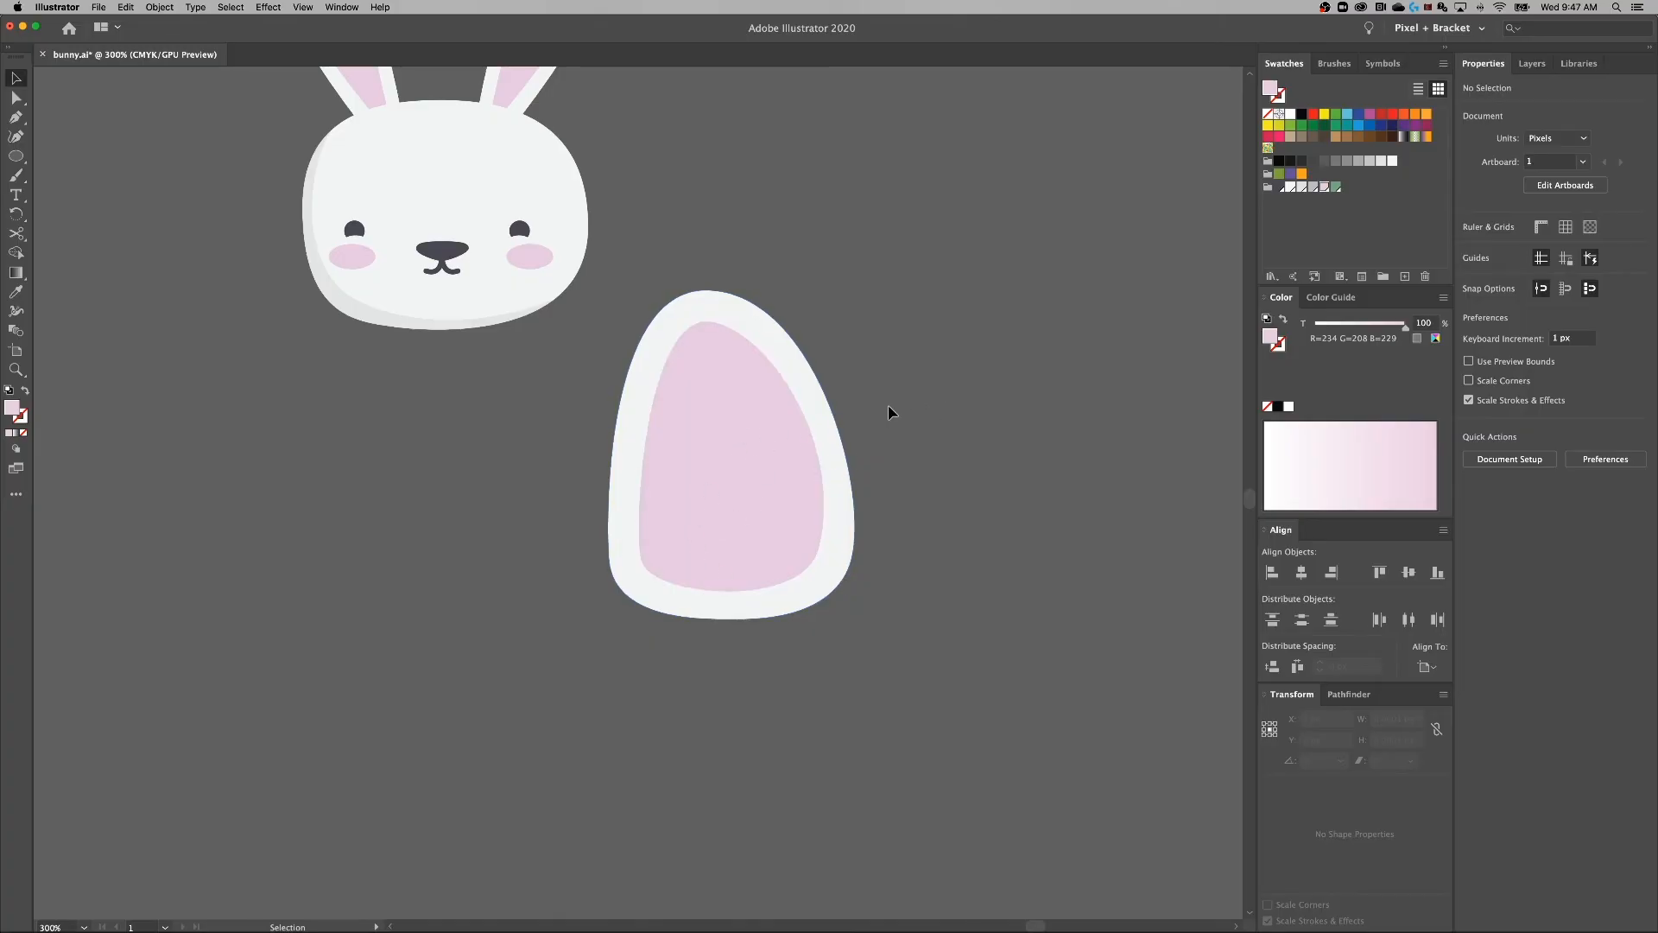
Group the body and belly shapes and move the group under the bunny's head, overlapping the chin.
drag(680, 525, 685, 525)
key(a)
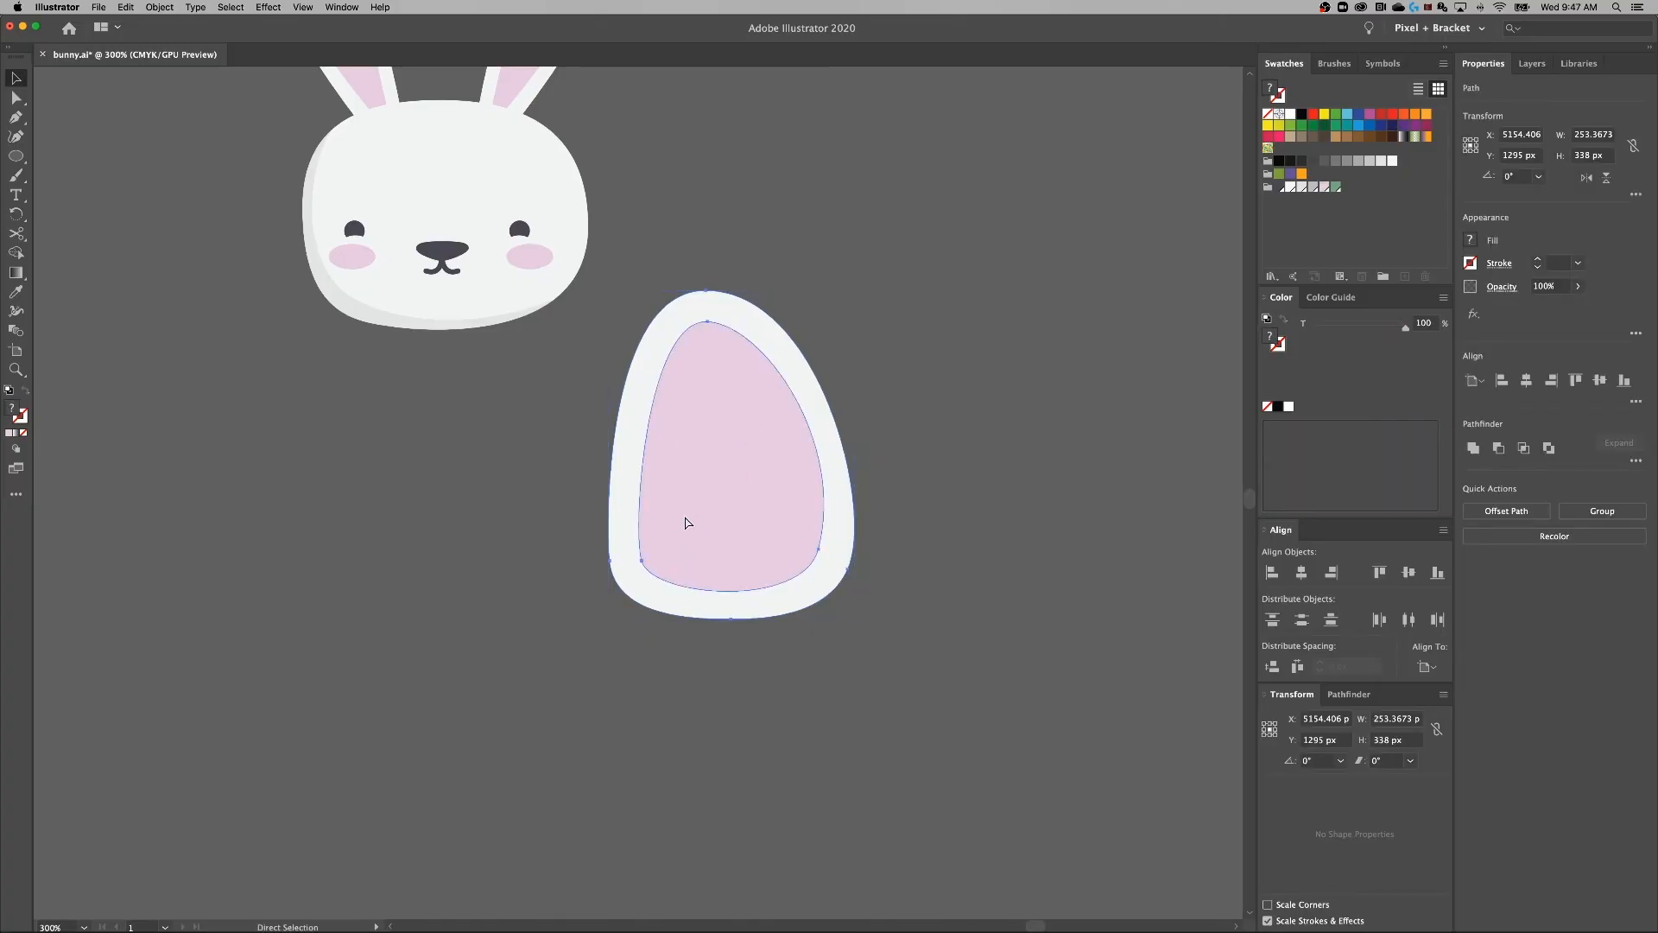
key(v)
drag(777, 443, 502, 435)
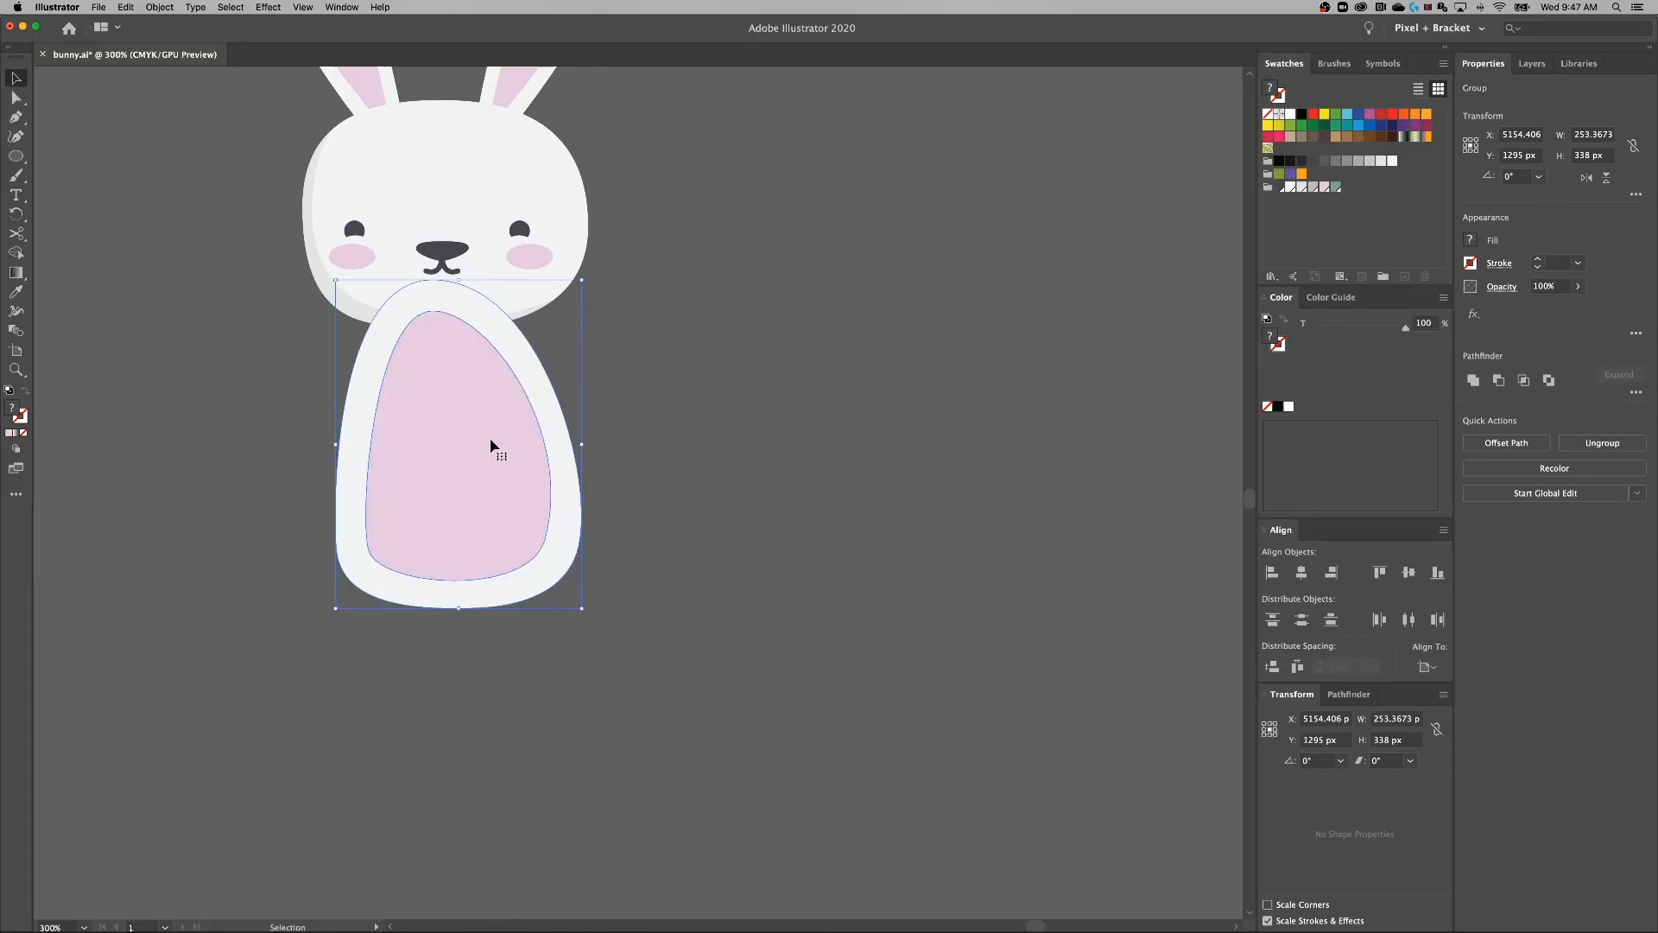
Send the body group to the back so it sits behind the head, and deselect it.
right_click(453, 385)
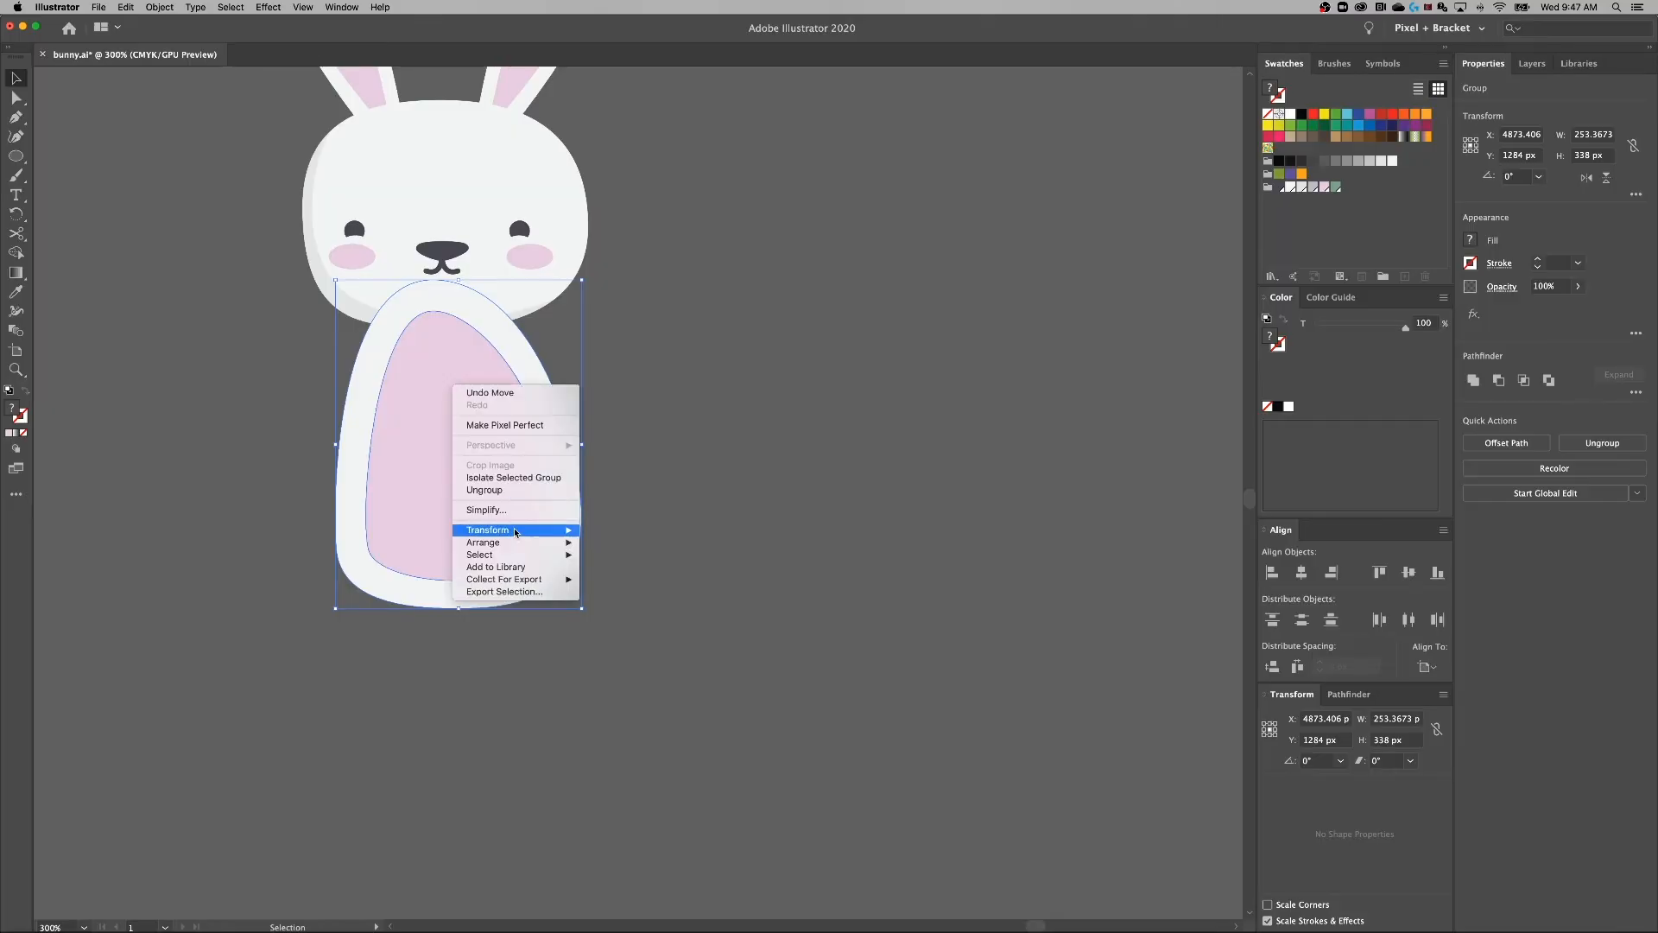
mouse_move(528, 542)
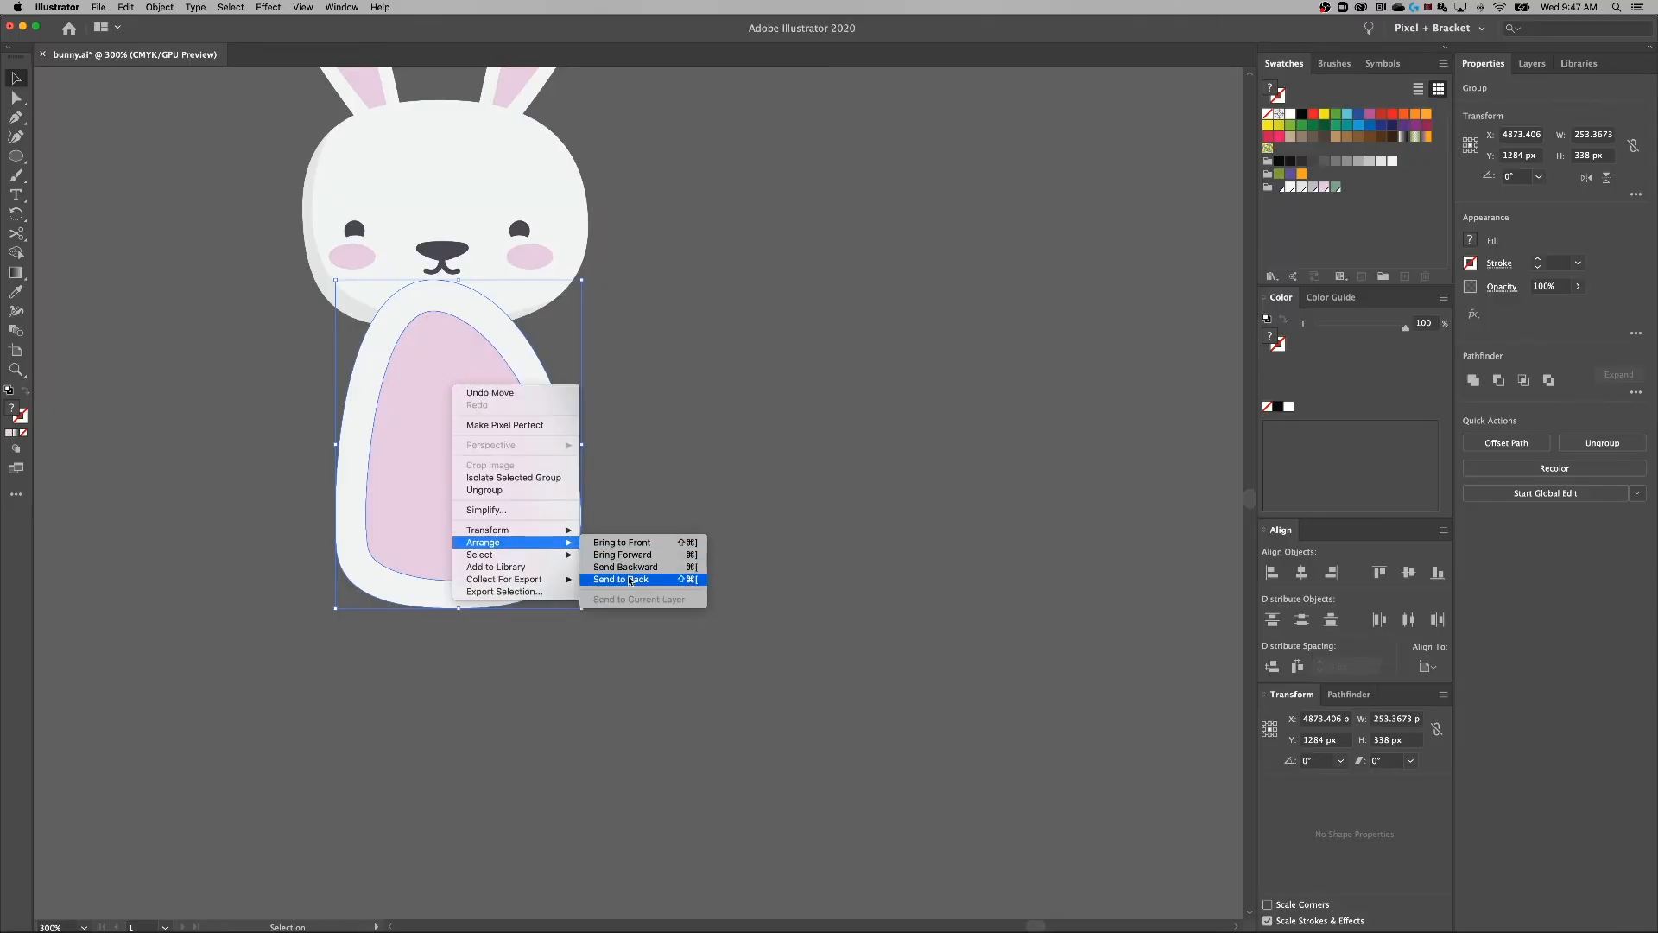
click(631, 578)
click(674, 377)
drag(729, 332, 872, 440)
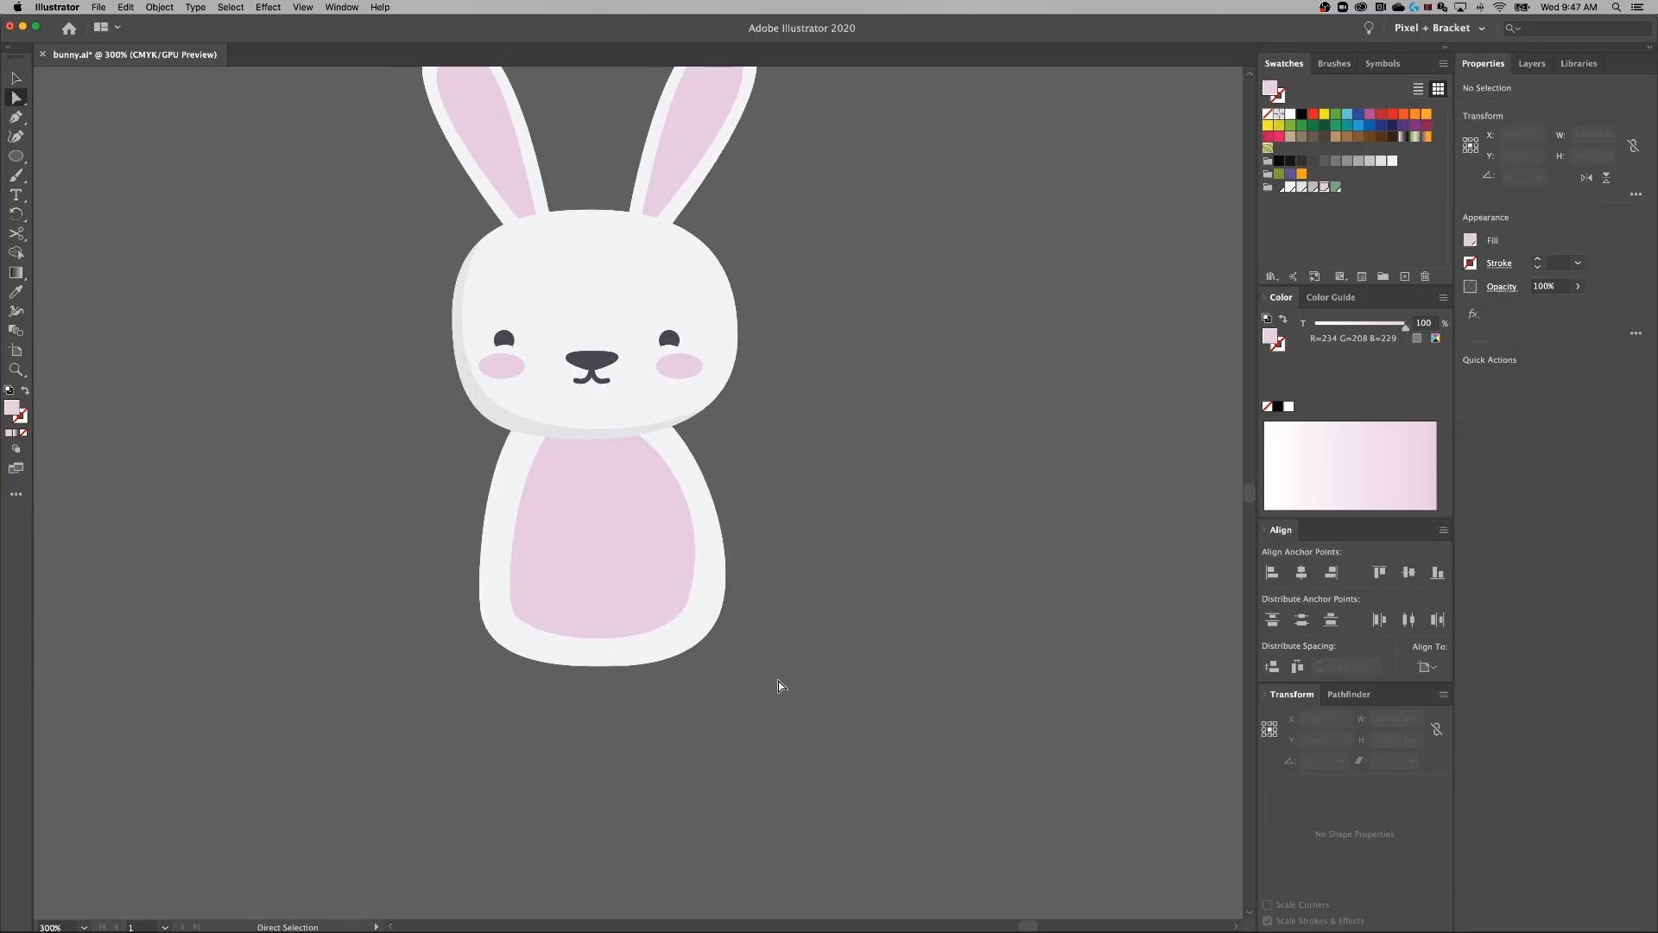
Scale the body group about its centre to about 288 px wide and 325 px high, and deselect it.
key(v)
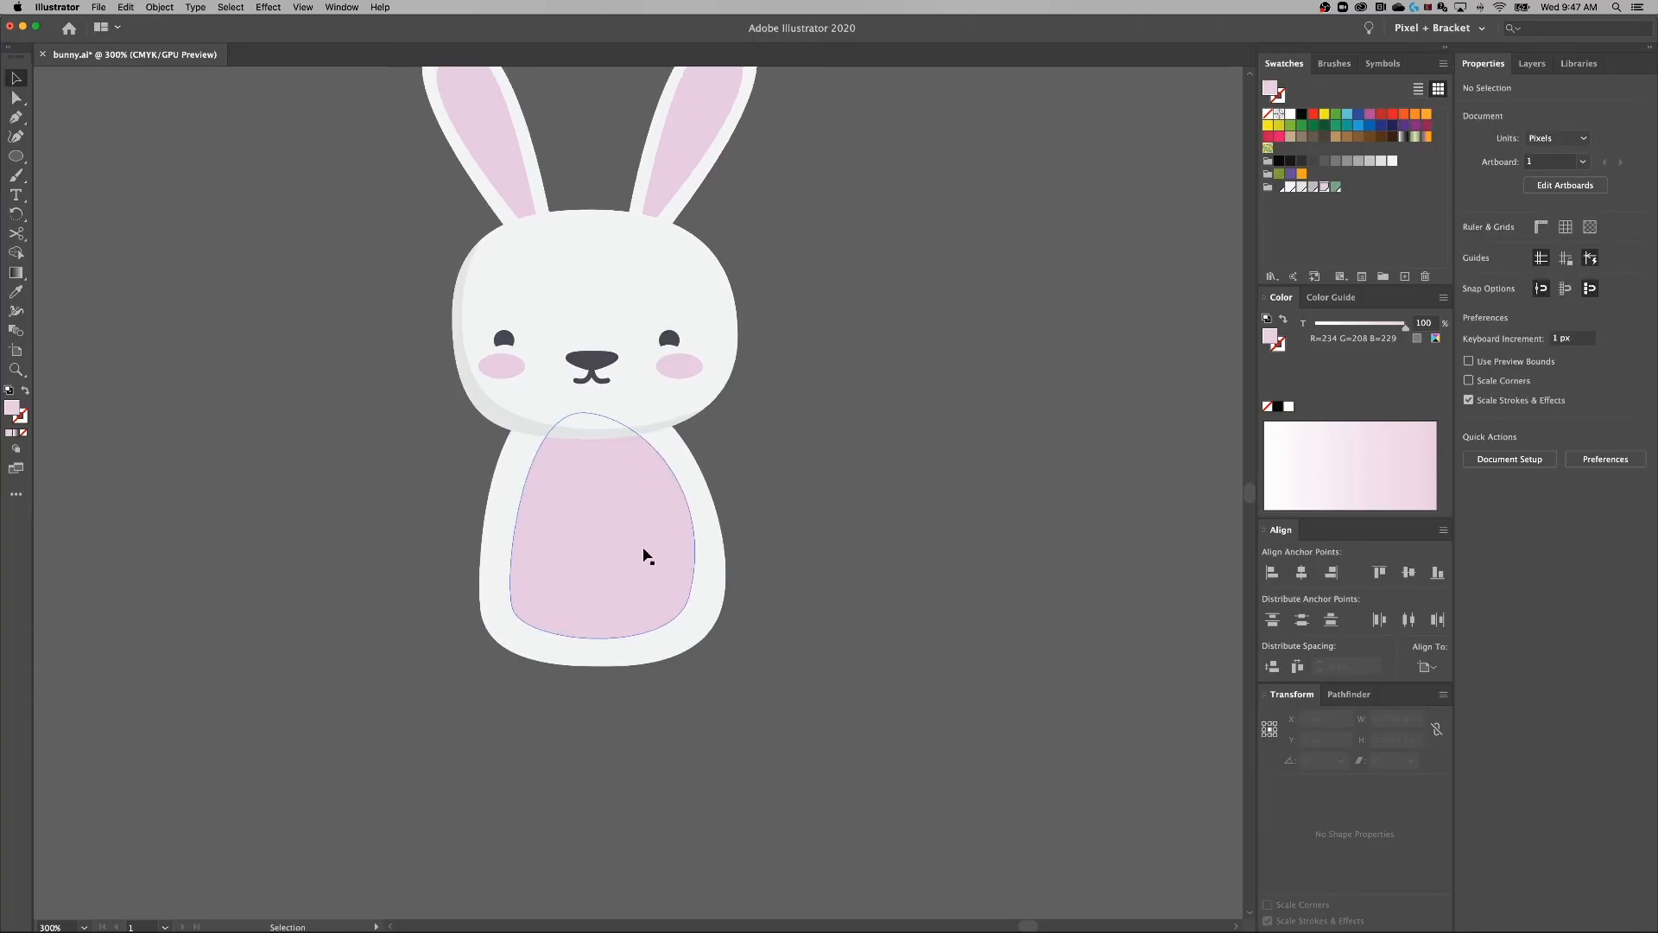
click(580, 515)
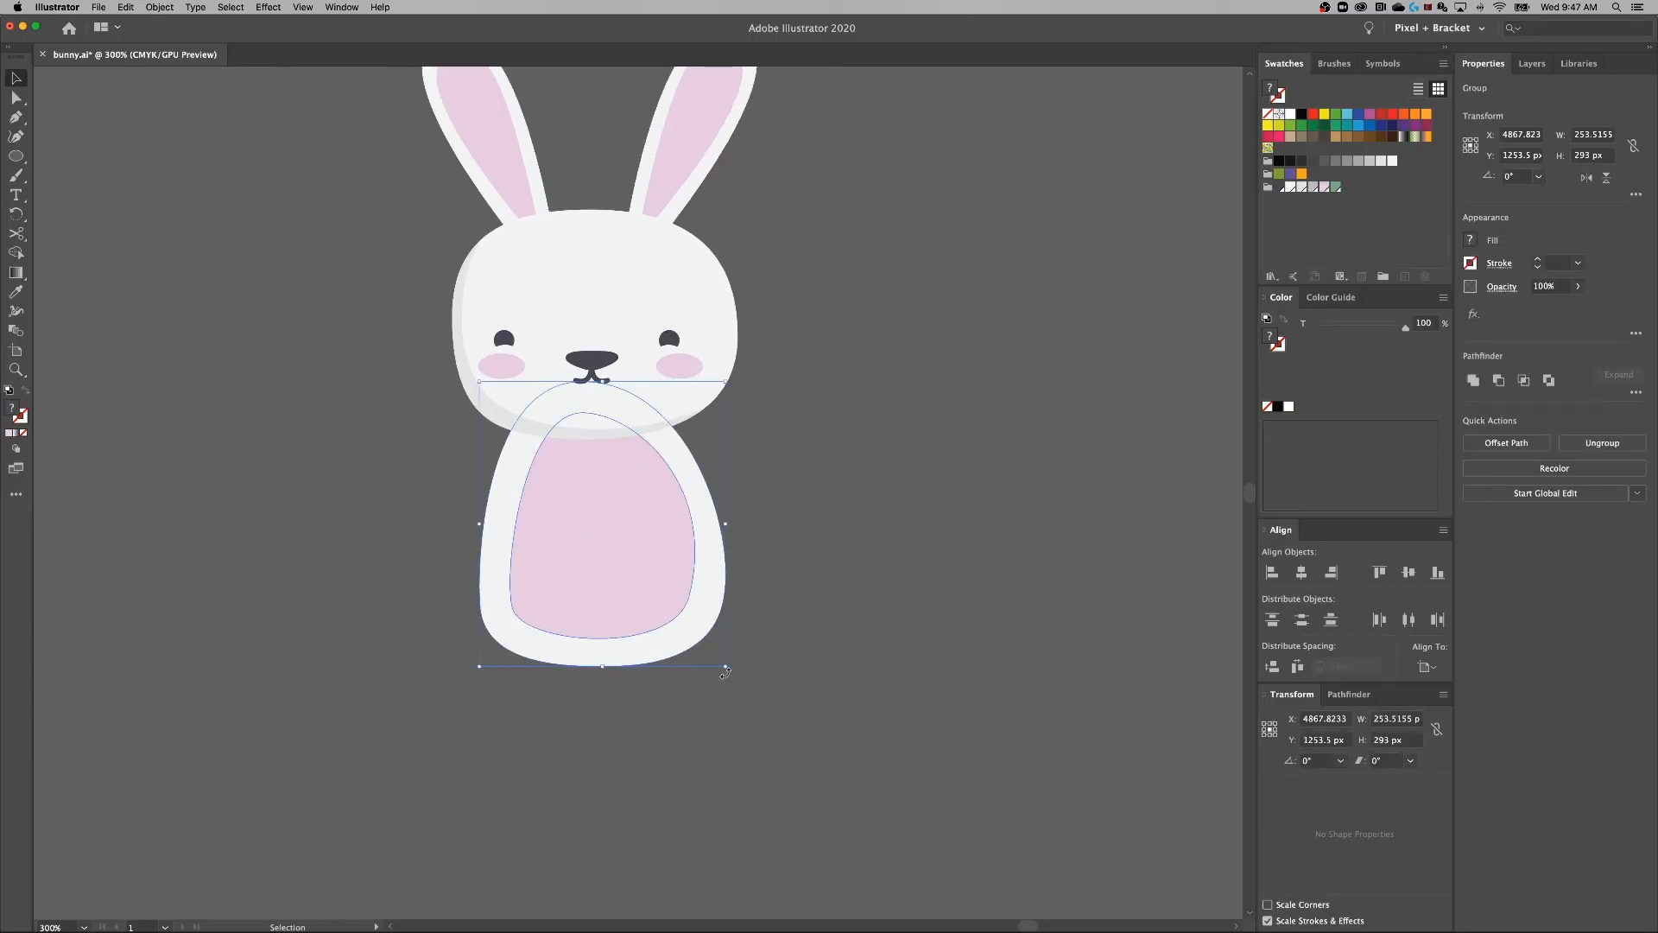
mouse_move(727, 669)
mouse_down()
mouse_move(754, 687)
mouse_move(753, 651)
mouse_move(710, 651)
mouse_move(746, 720)
mouse_move(808, 670)
mouse_move(760, 660)
mouse_move(756, 684)
mouse_up()
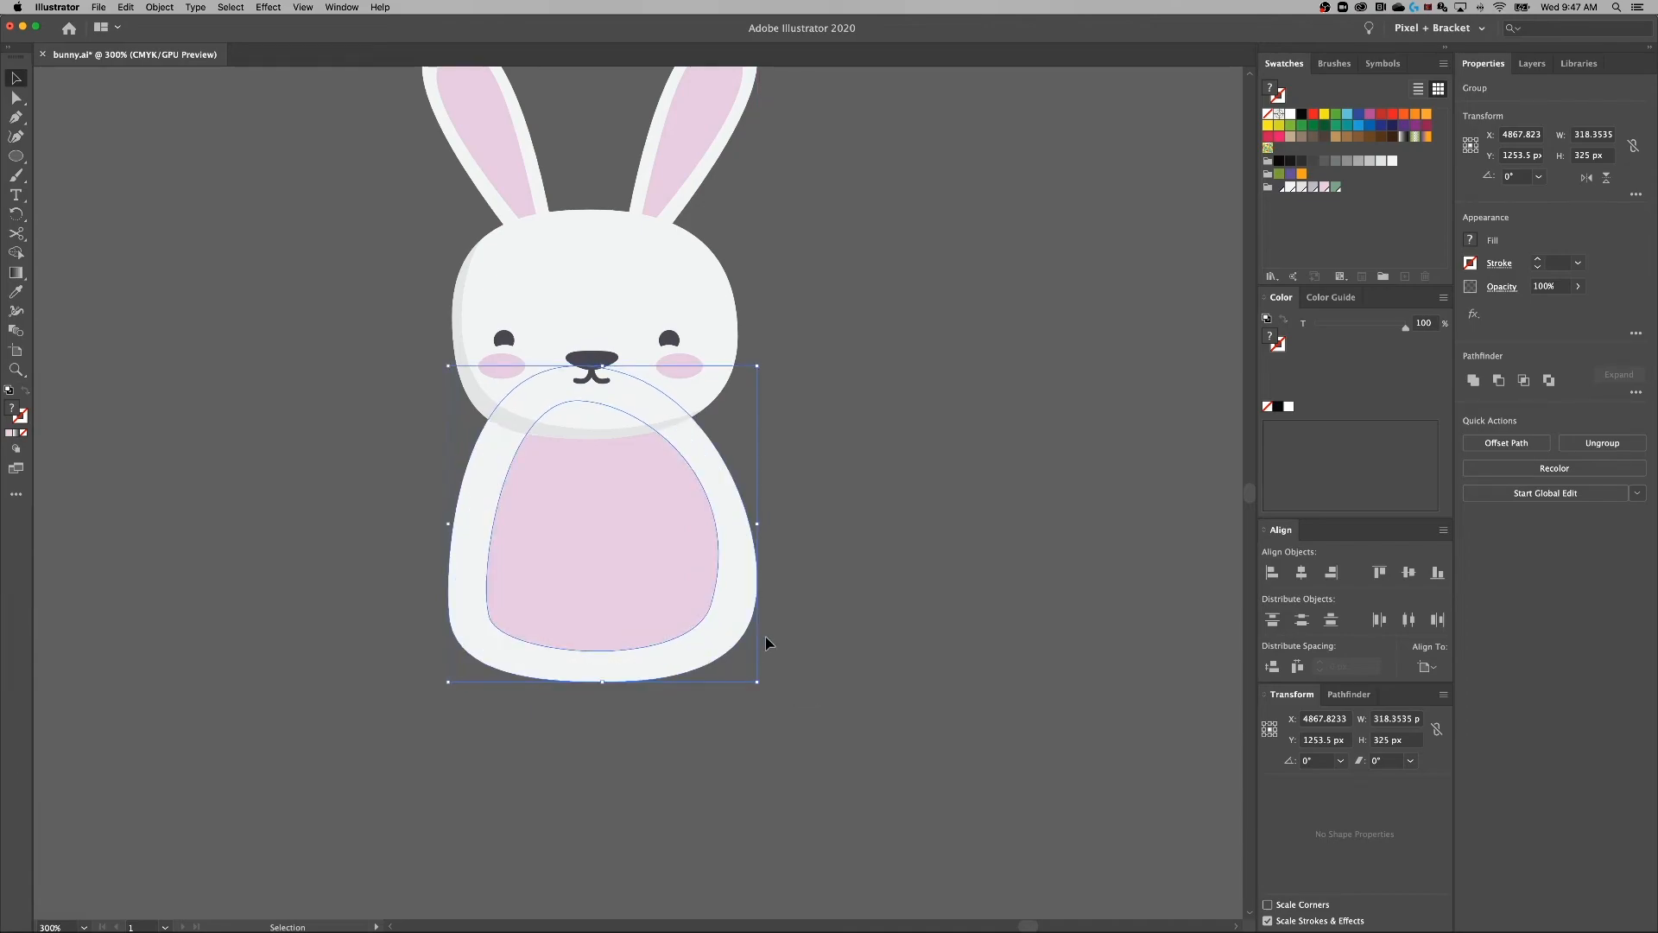
drag(760, 525, 746, 525)
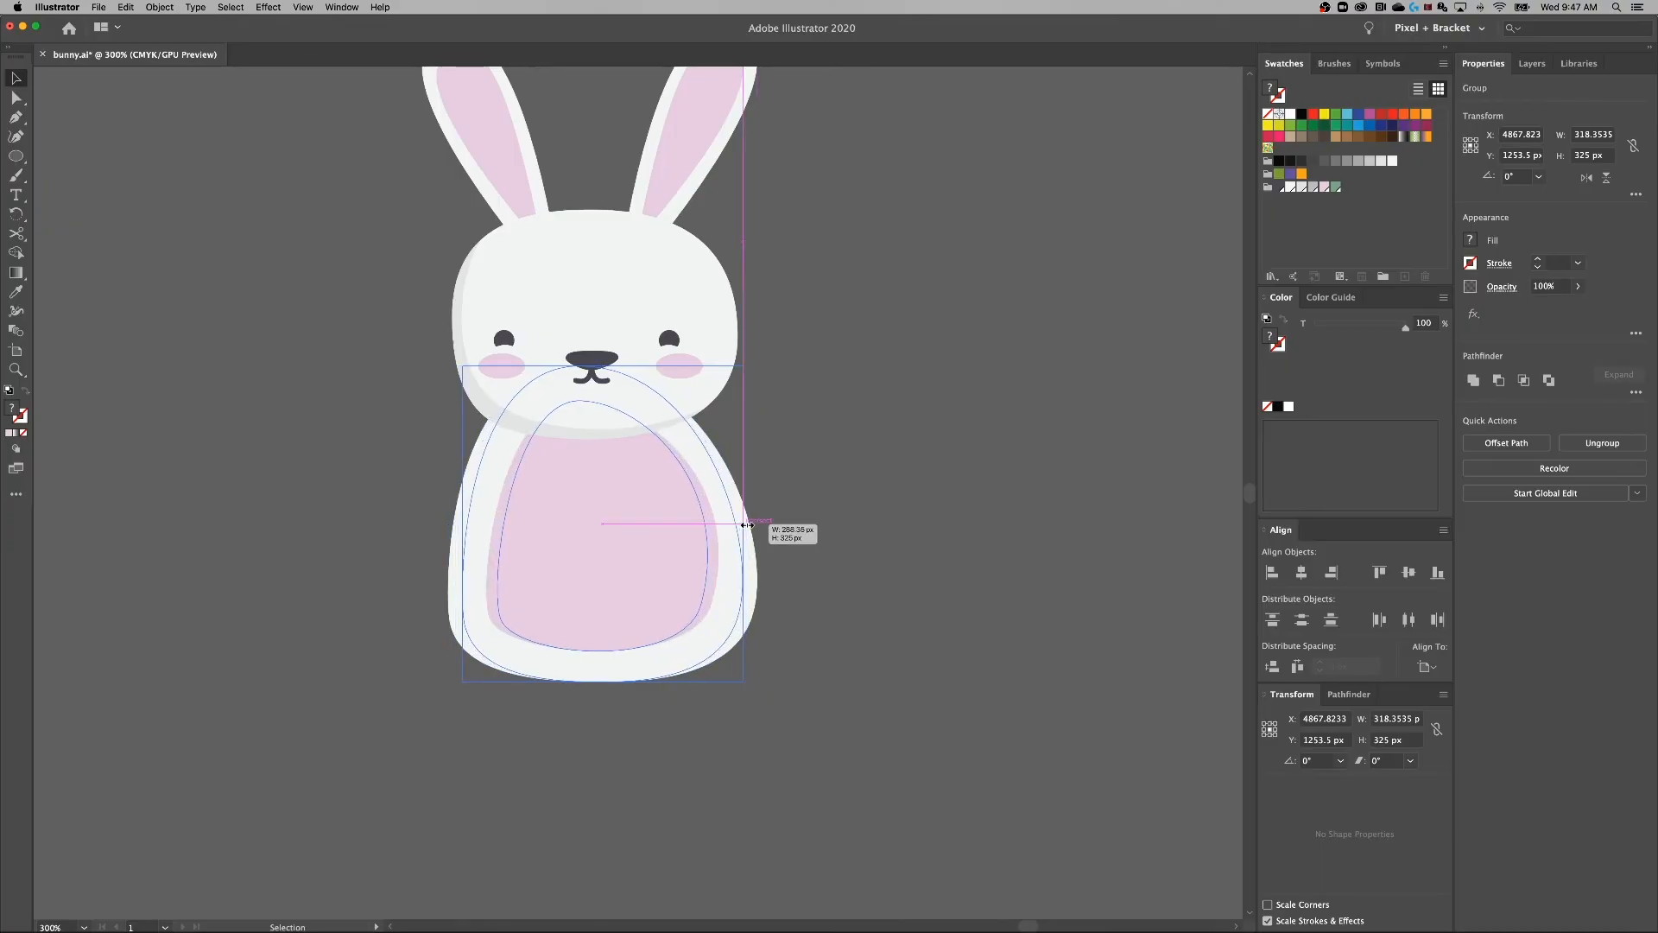
click(904, 523)
scroll(851, 574, left, 5)
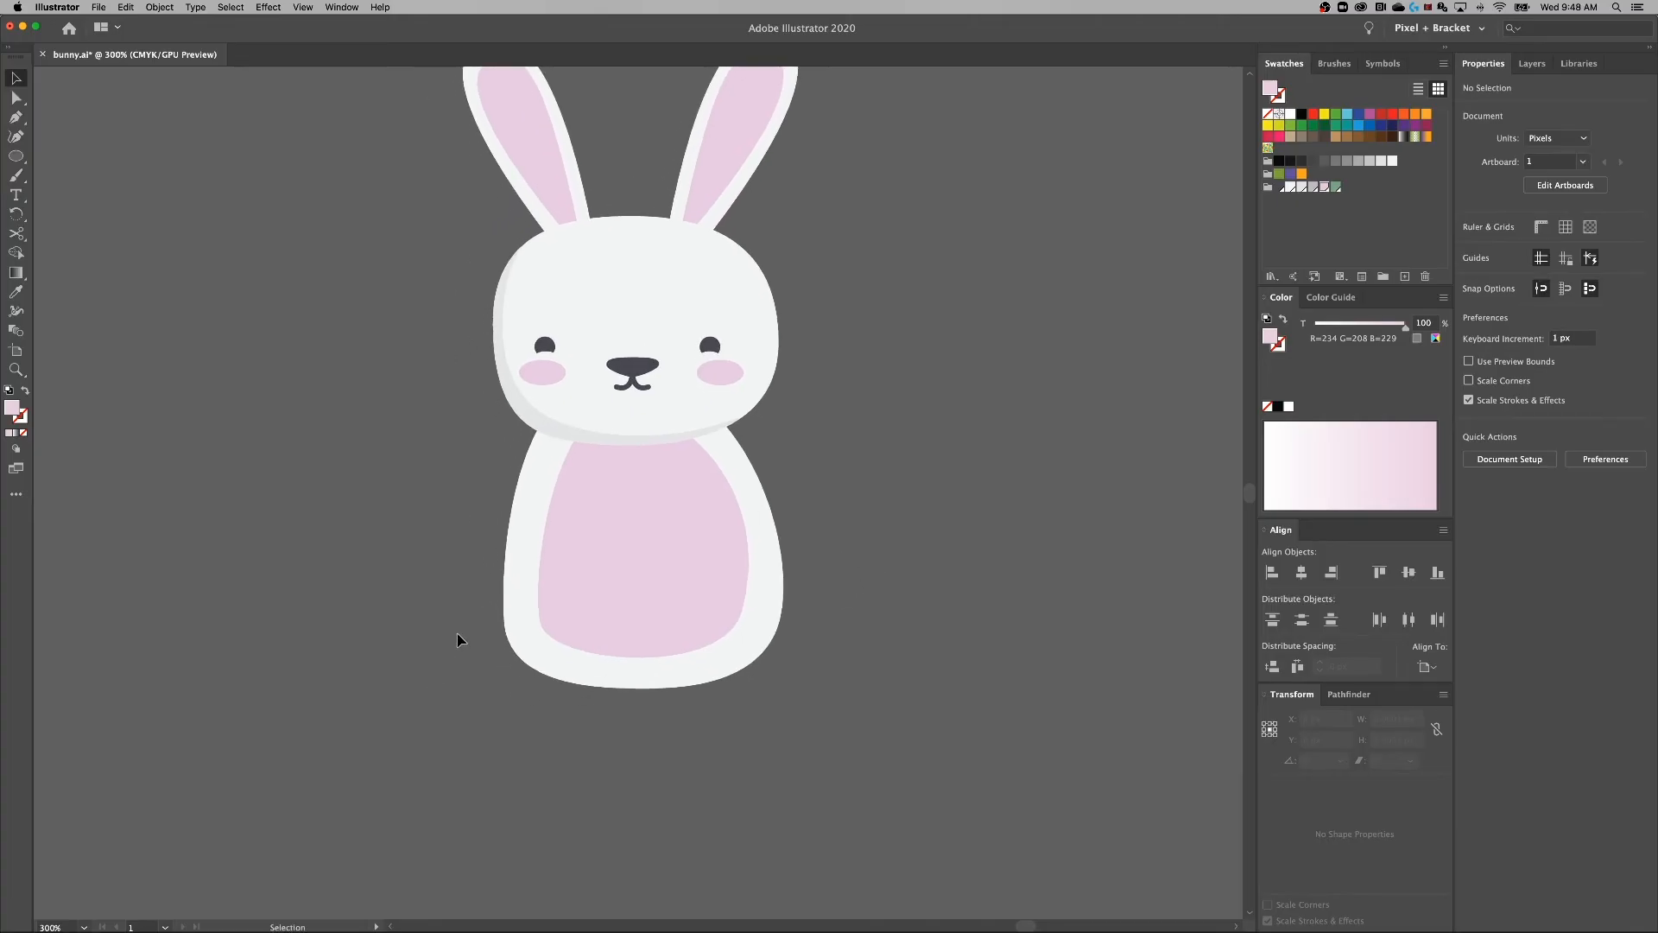
Isolate the body group and draw a closed C=0 M=0 Y=0 K=10 shading shape with the Pen tool, curving inside the body's lower-left edge.
click(526, 562)
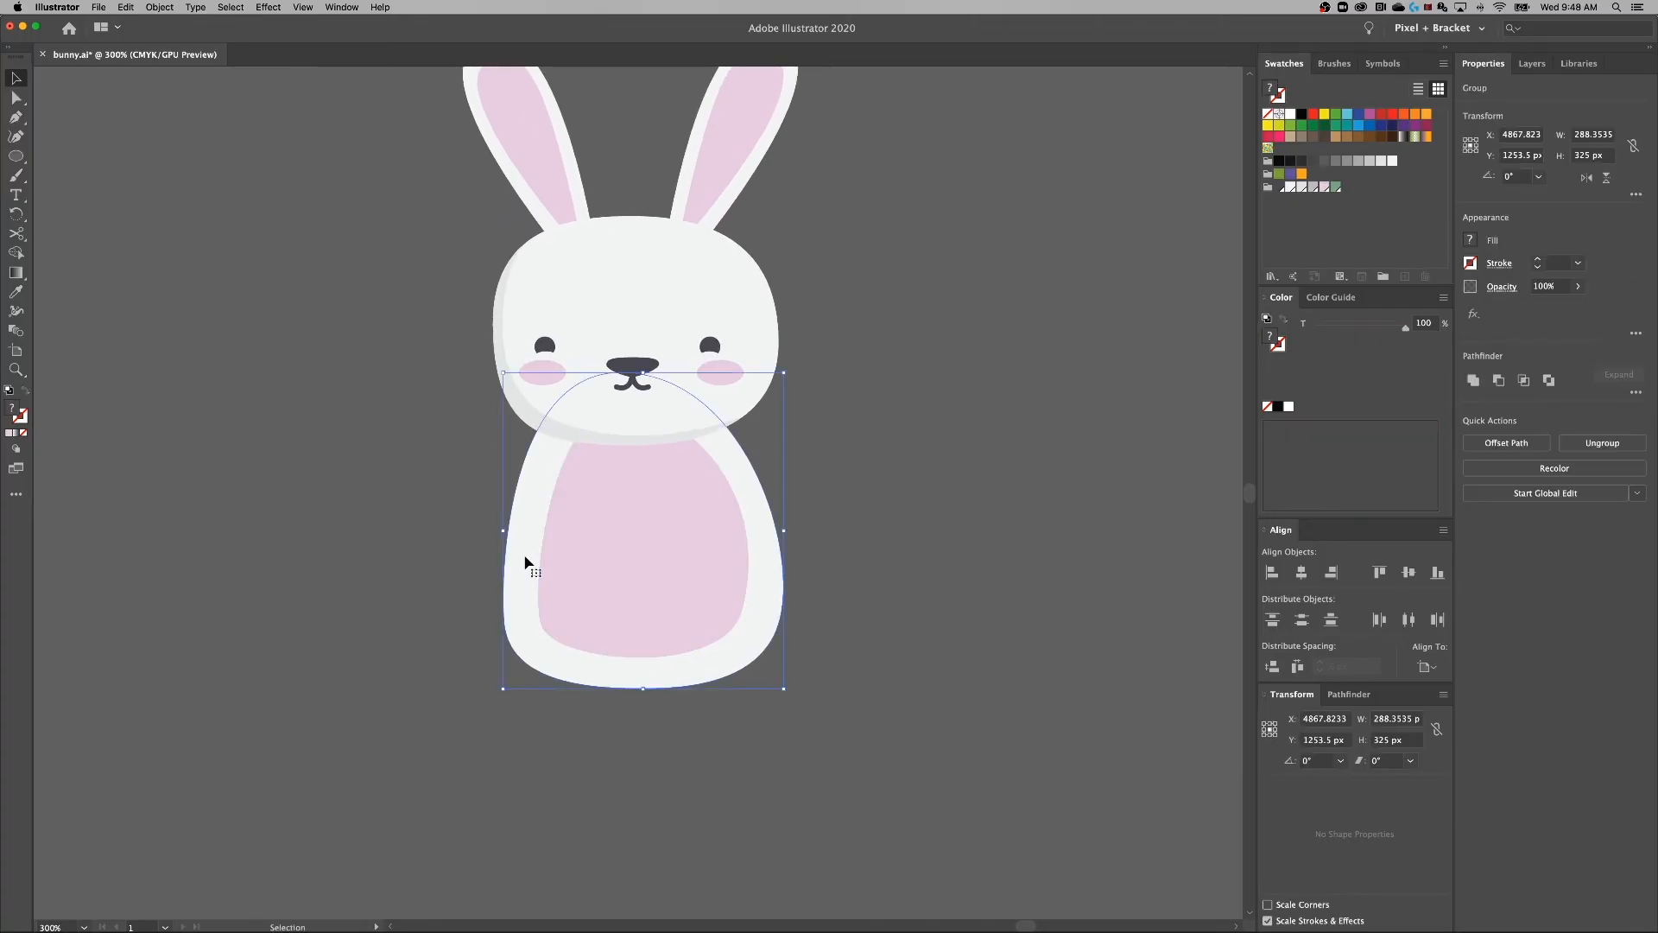
double_click(527, 562)
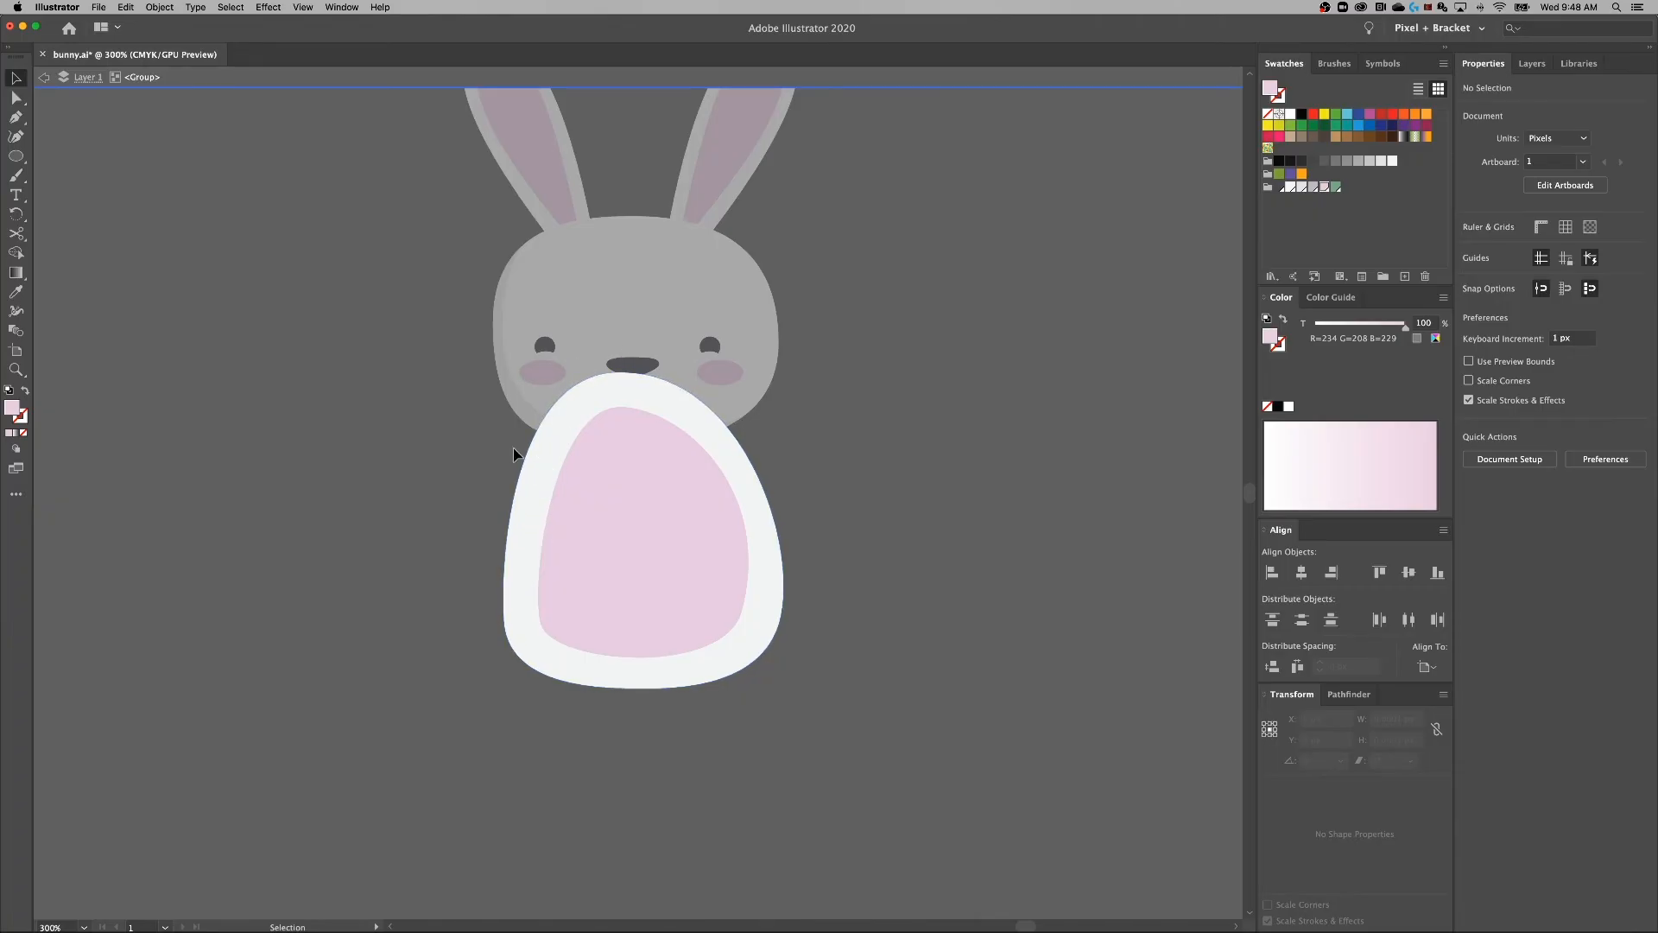
key(p)
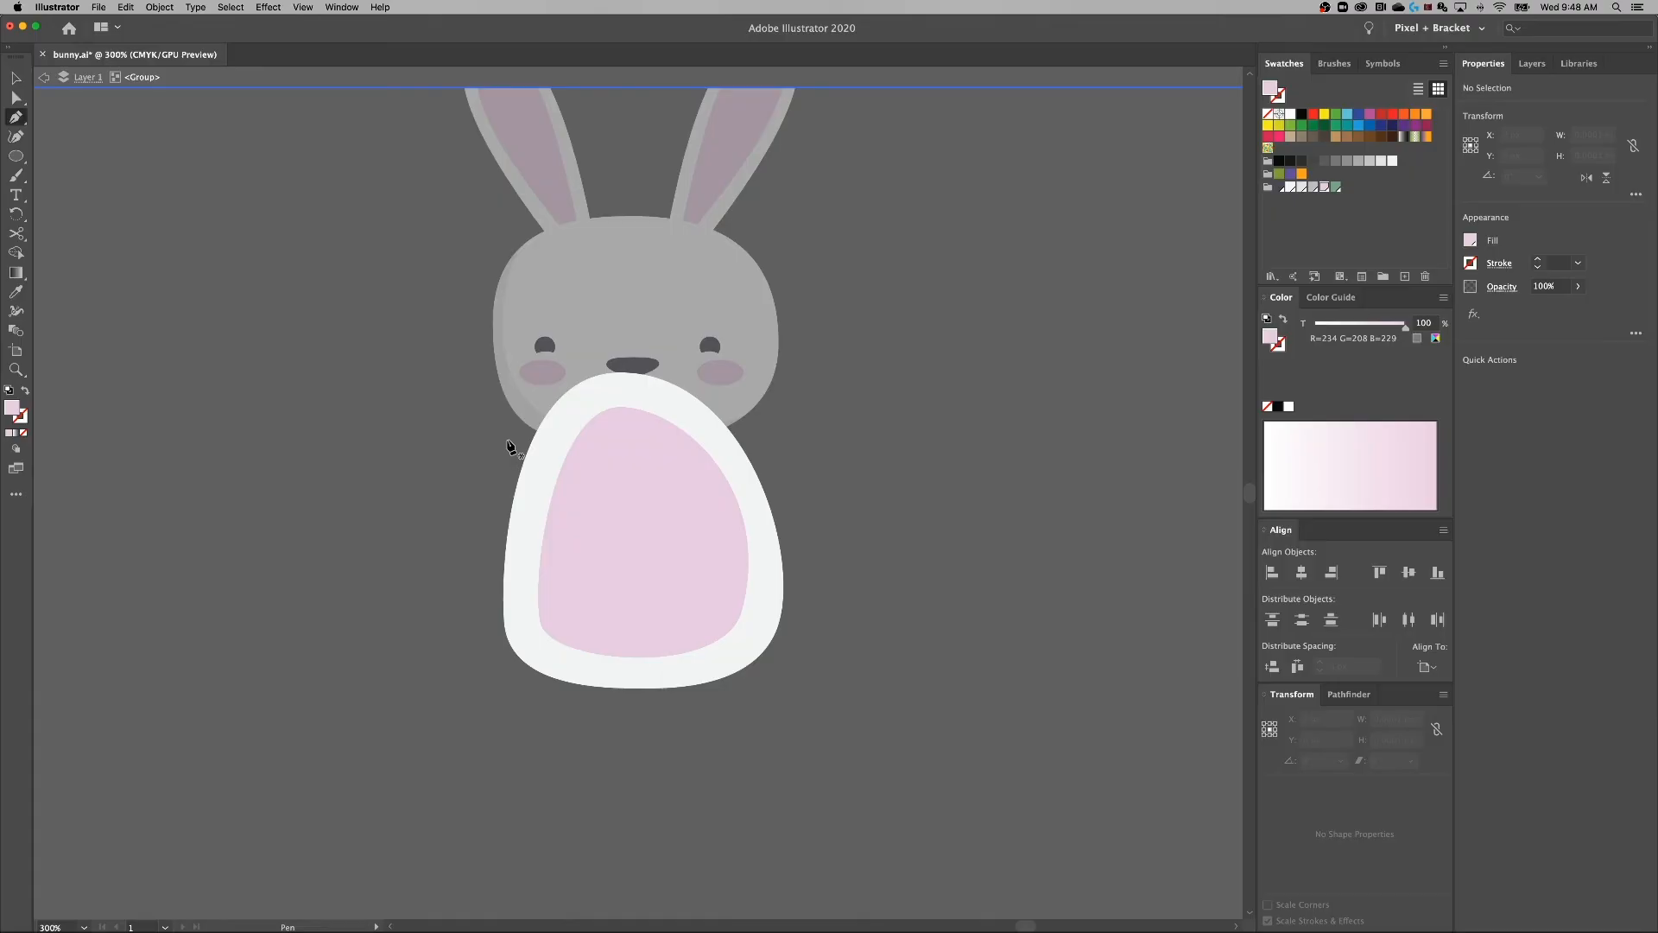
click(1302, 187)
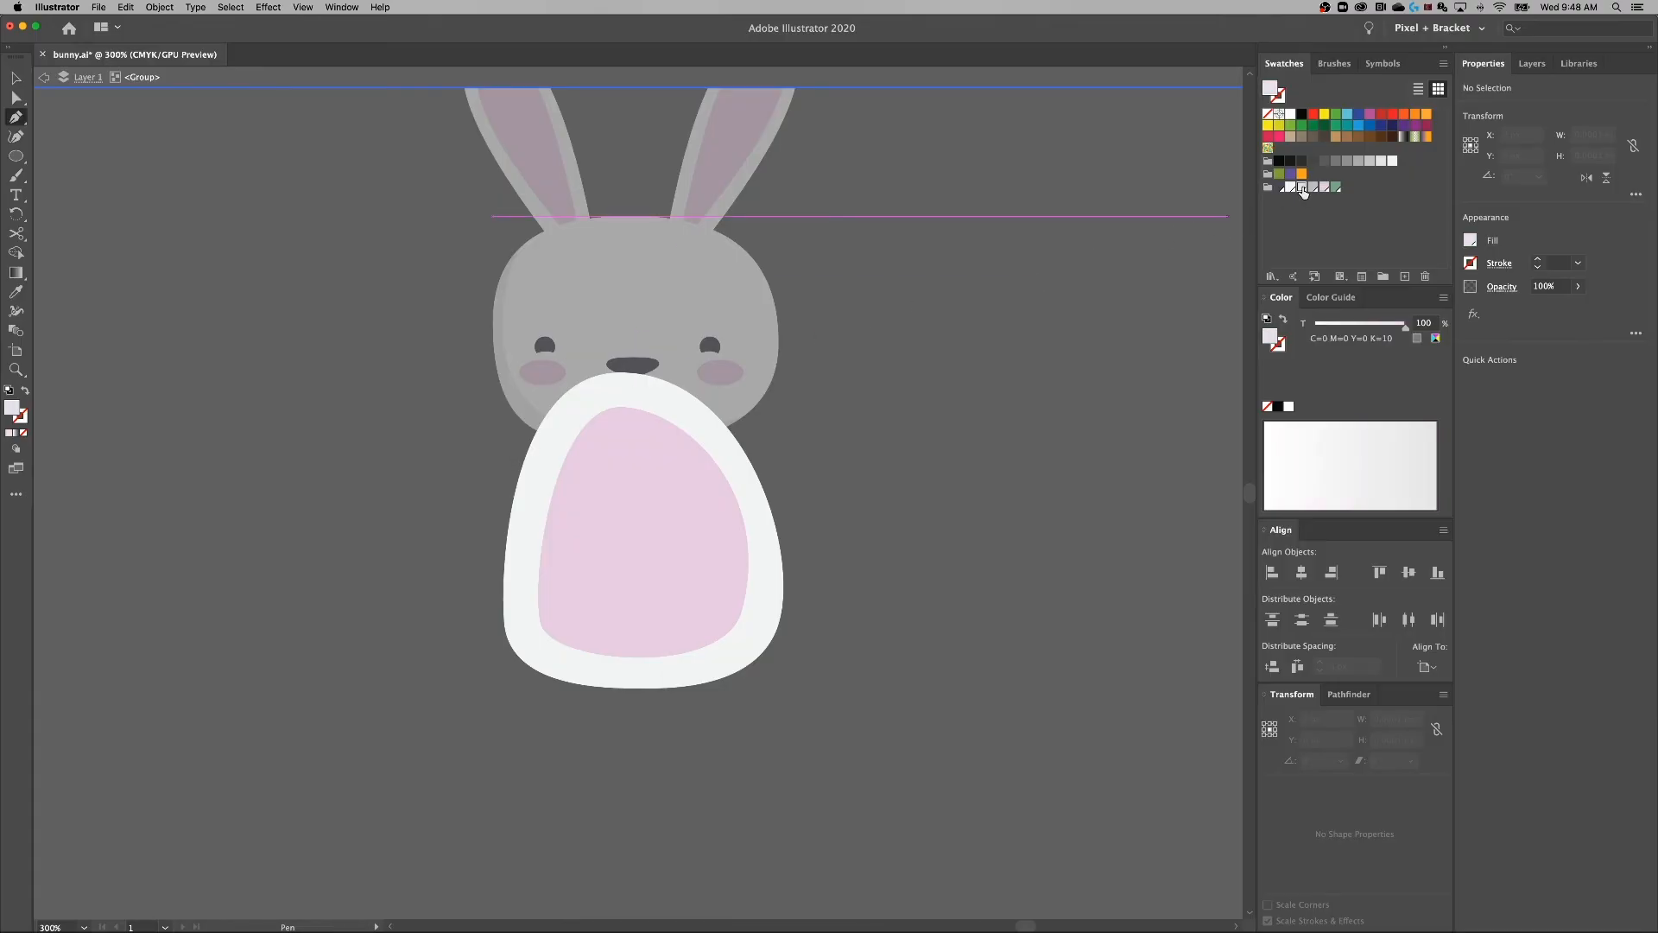
click(519, 454)
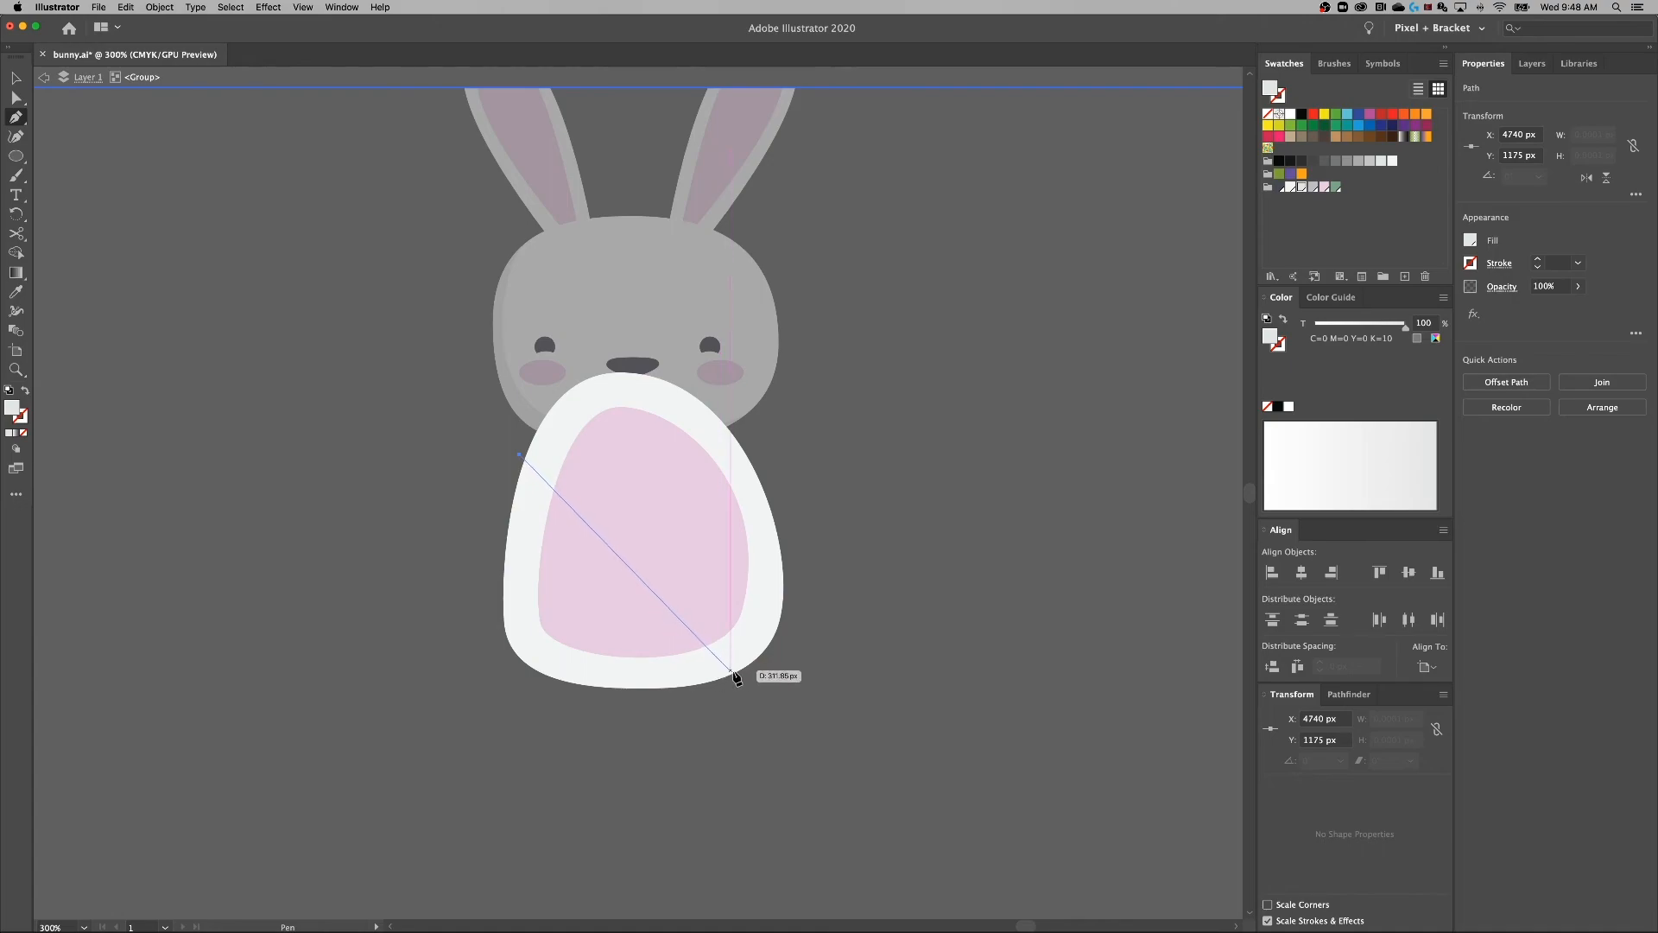
drag(748, 672, 1090, 622)
click(876, 871)
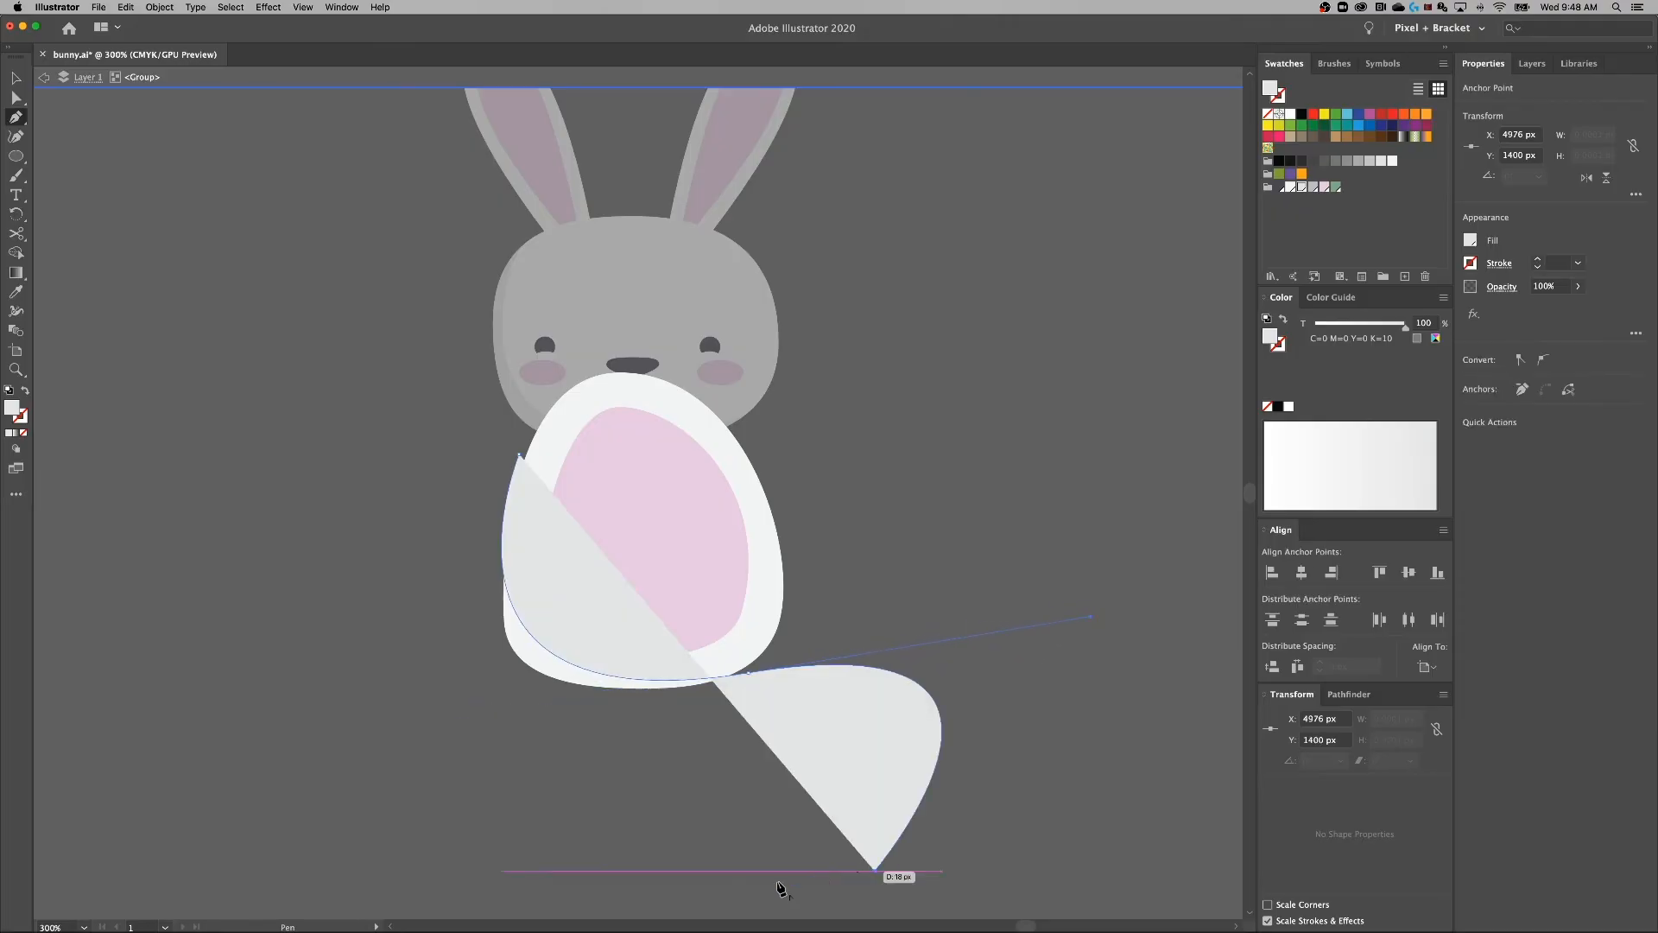
click(297, 856)
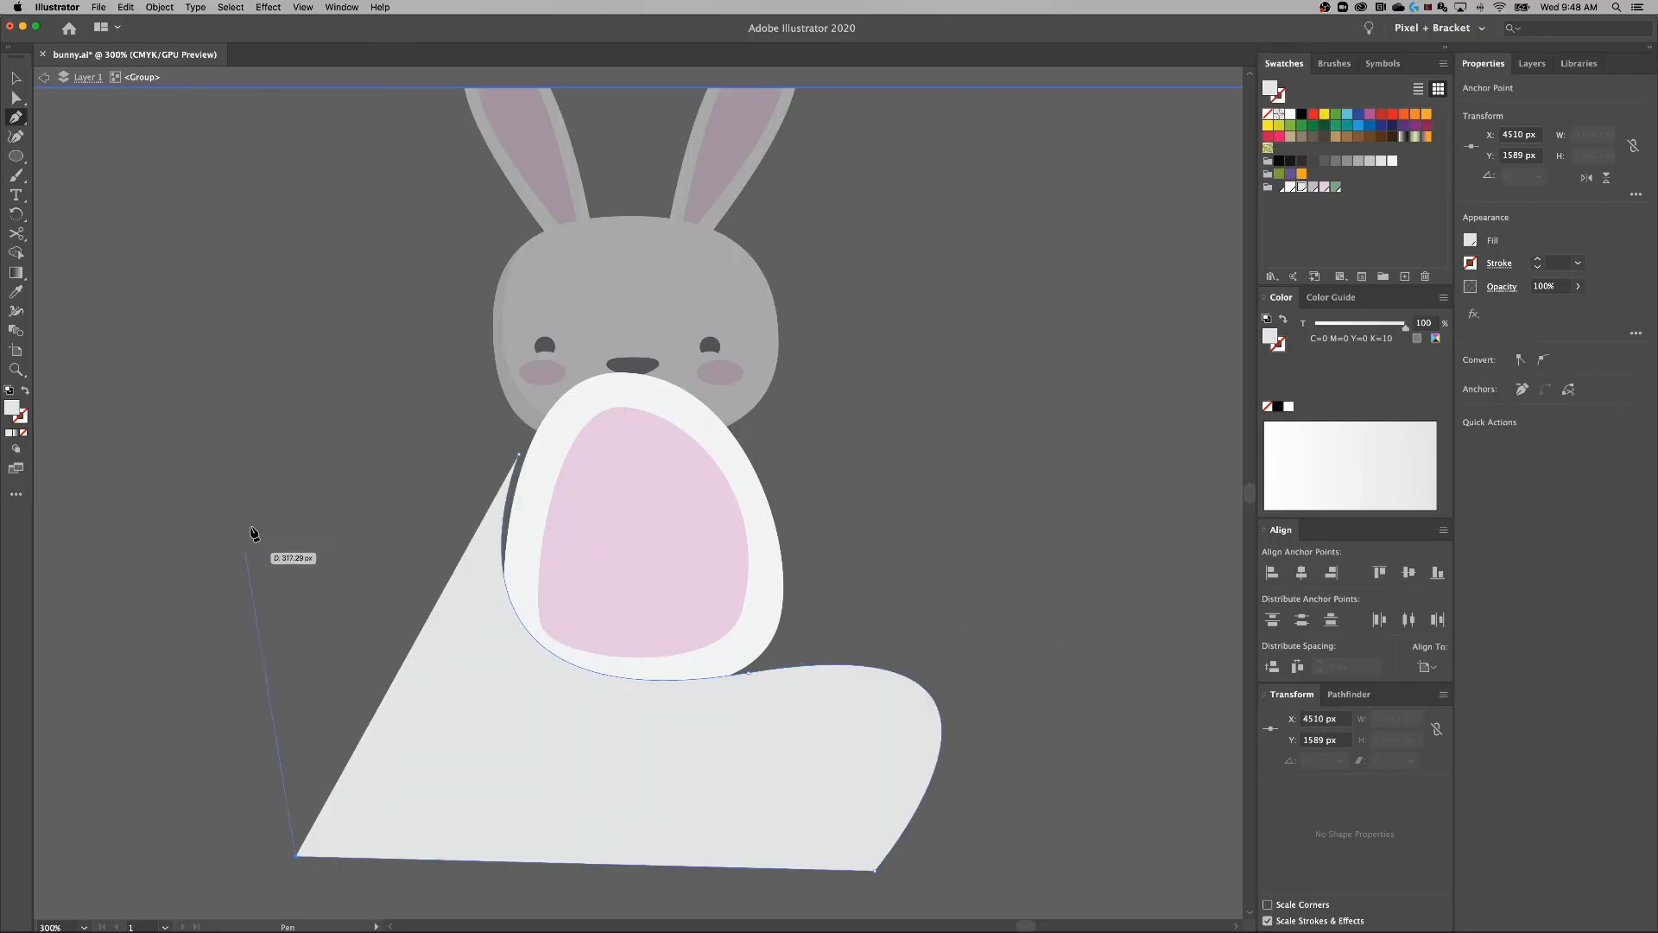
click(256, 455)
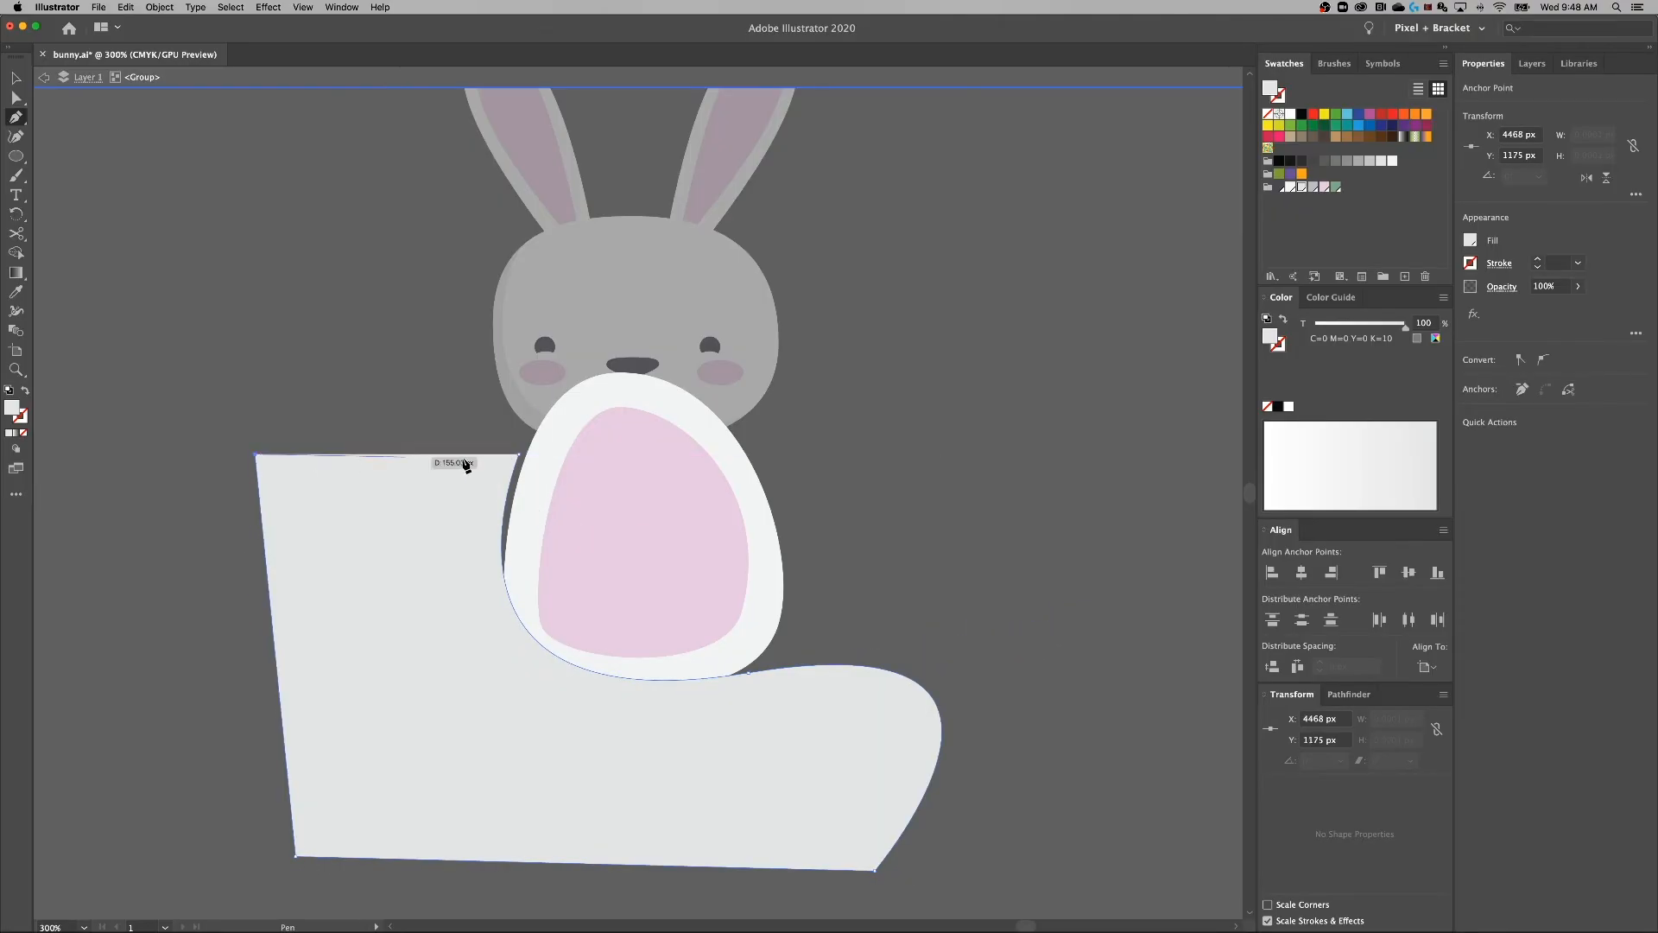
click(520, 455)
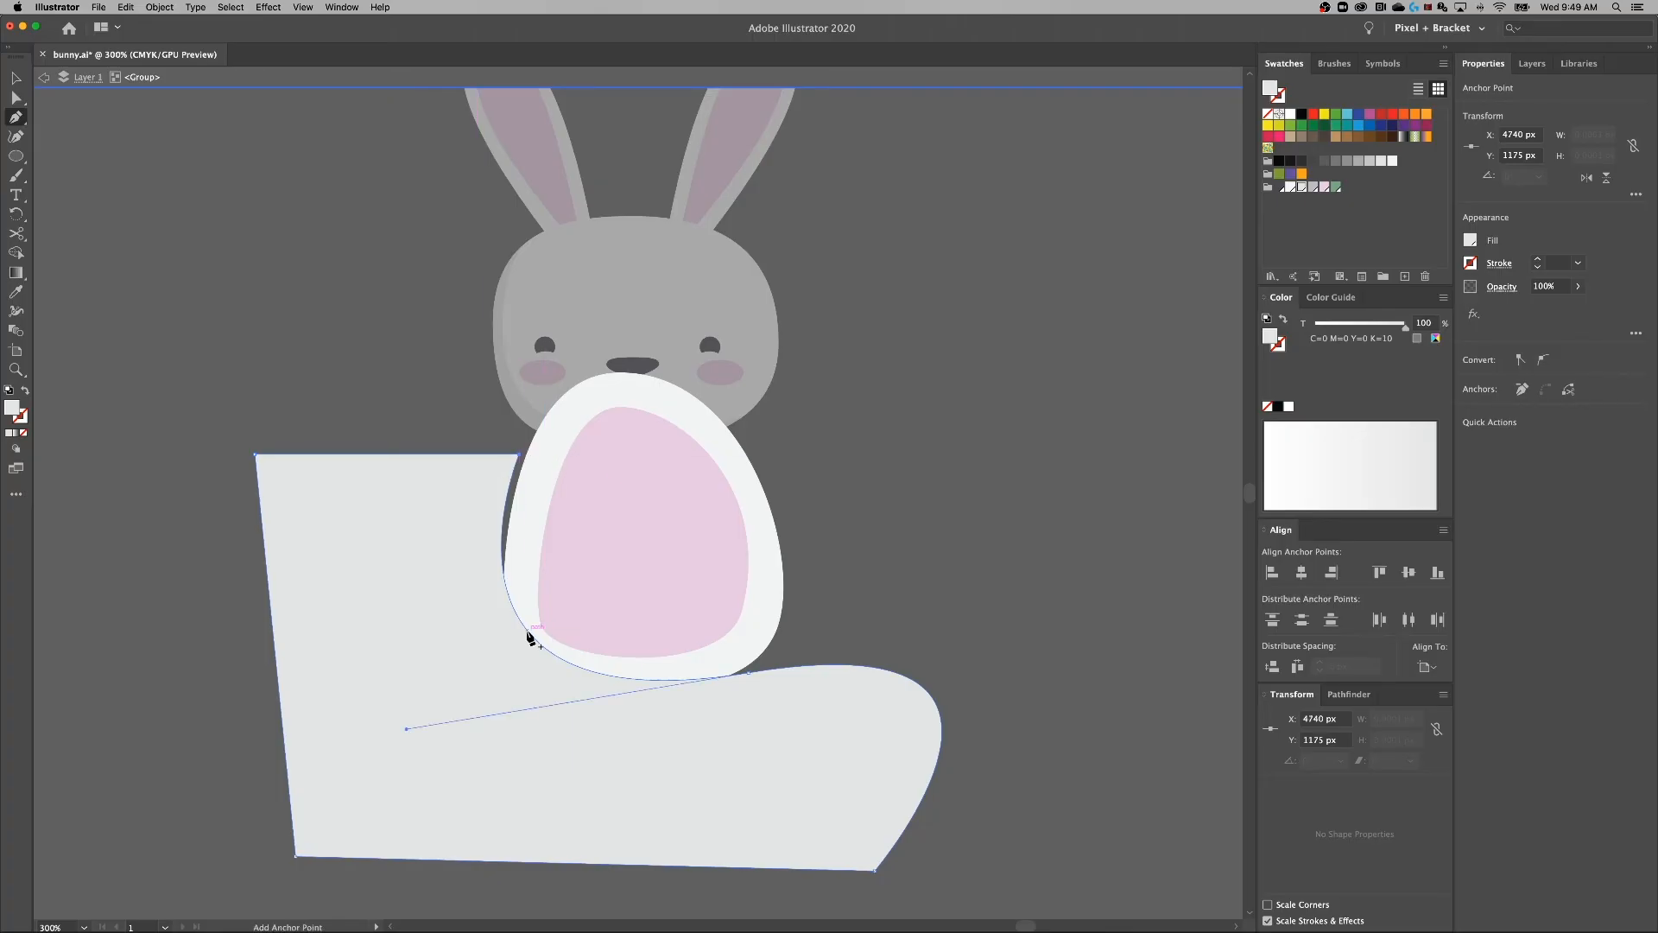
Add an anchor on the shading's inner curve near the body's lower-left corner and adjust its position and handles to follow the body.
click(529, 635)
key(a)
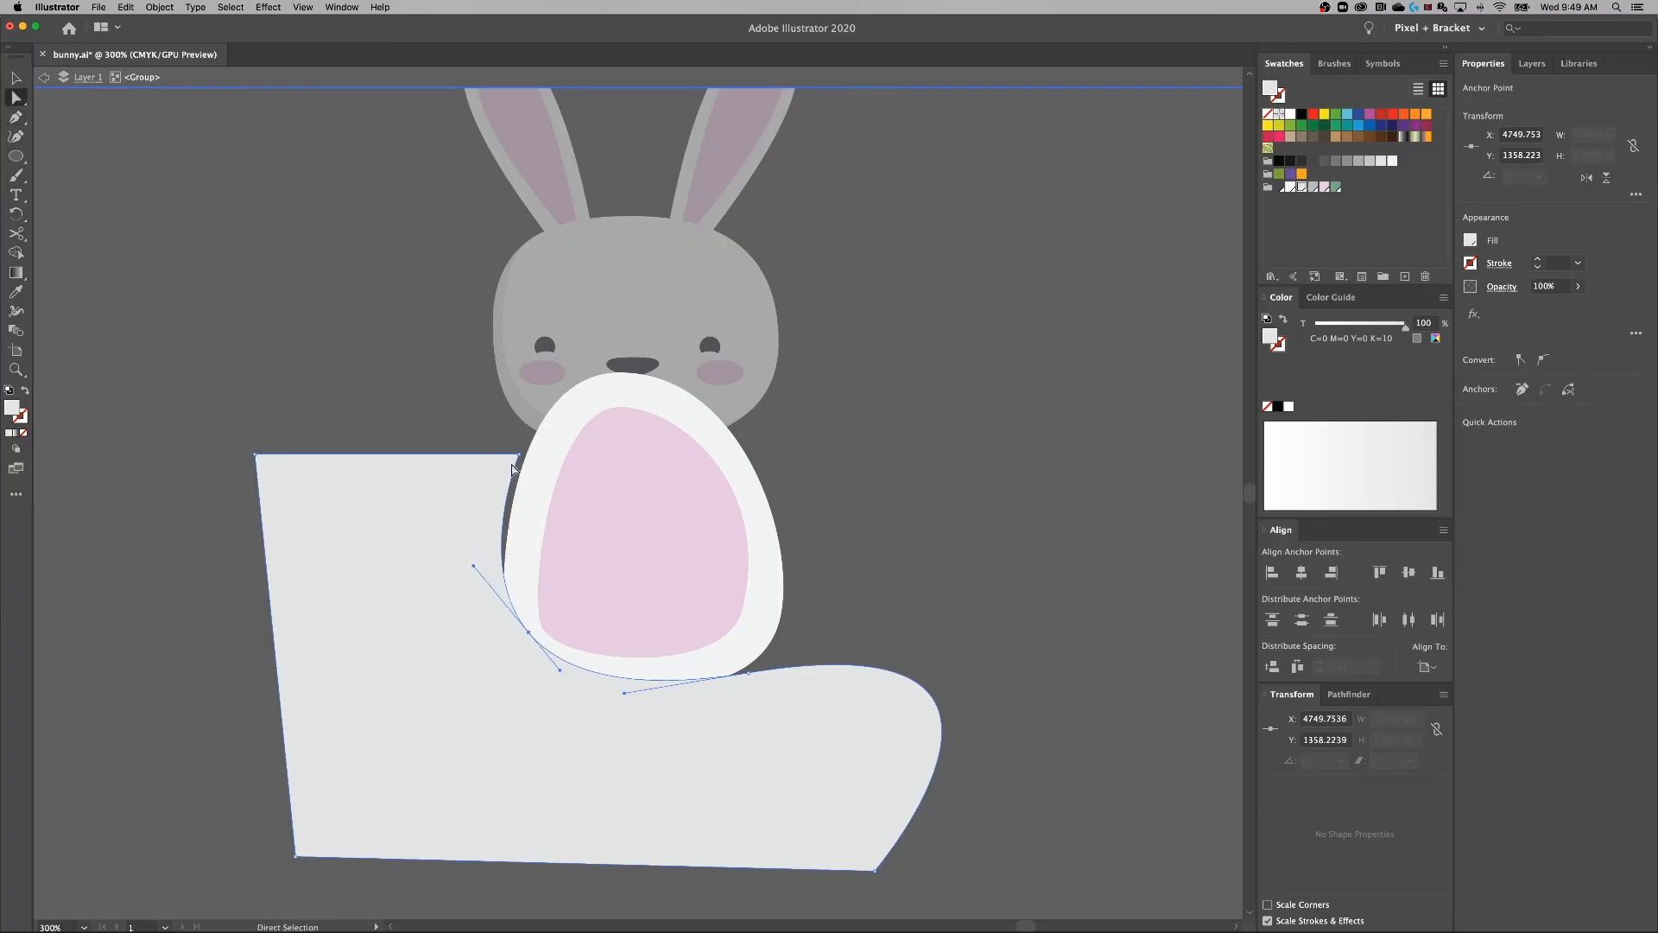
drag(473, 566, 485, 563)
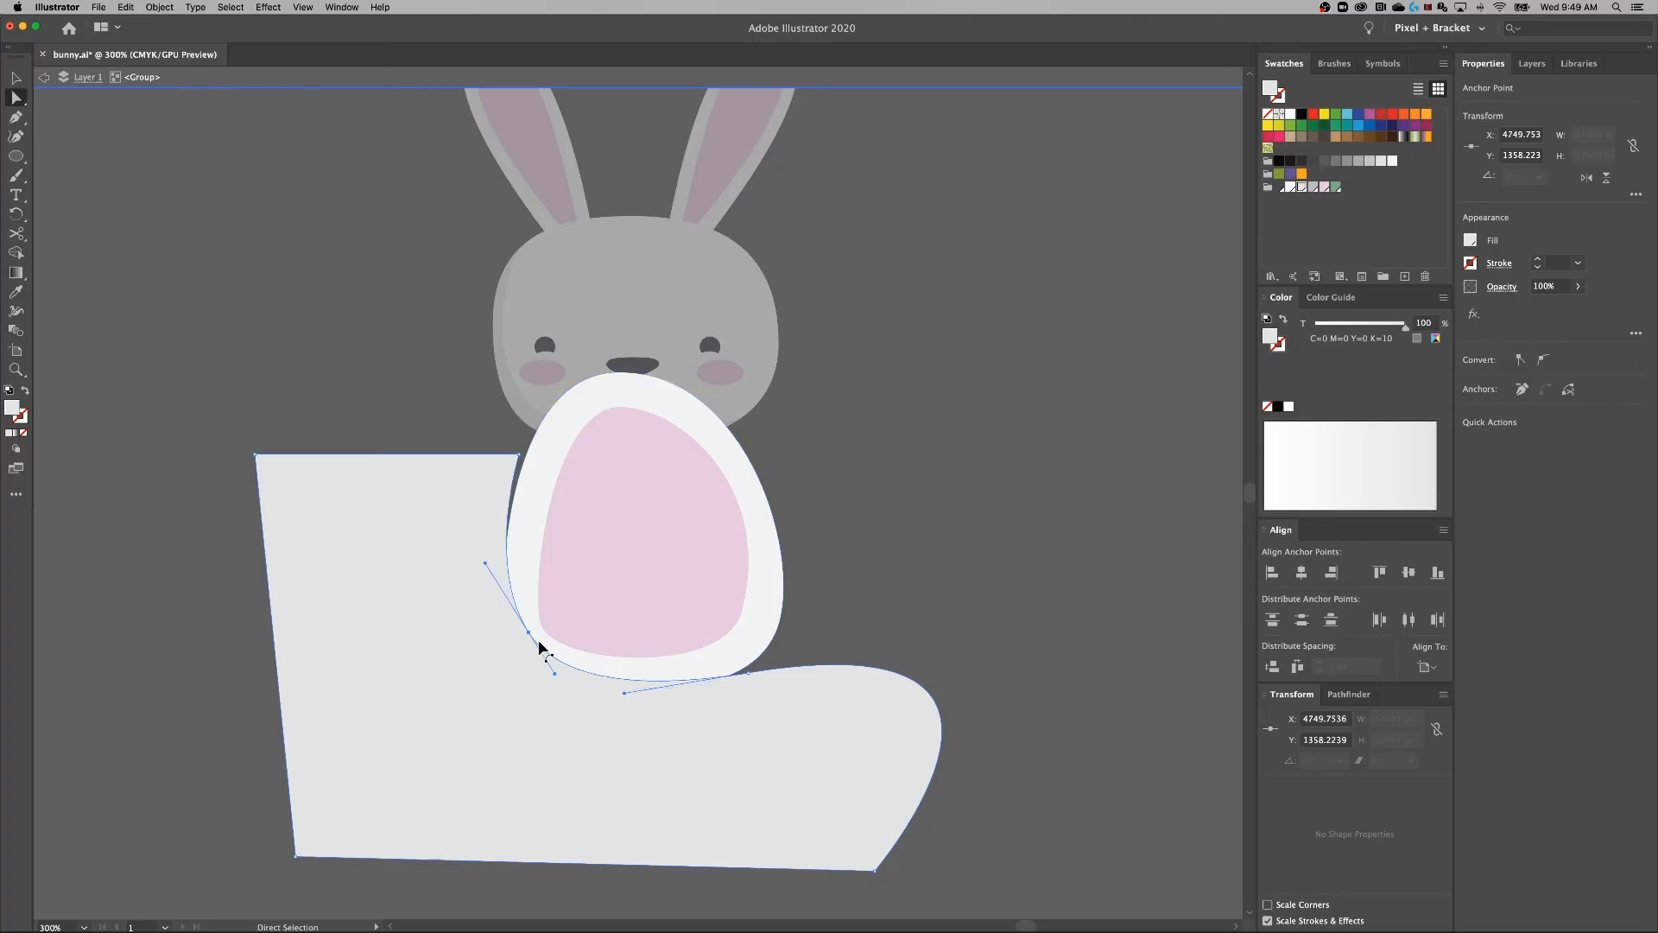
click(530, 635)
drag(531, 633, 535, 632)
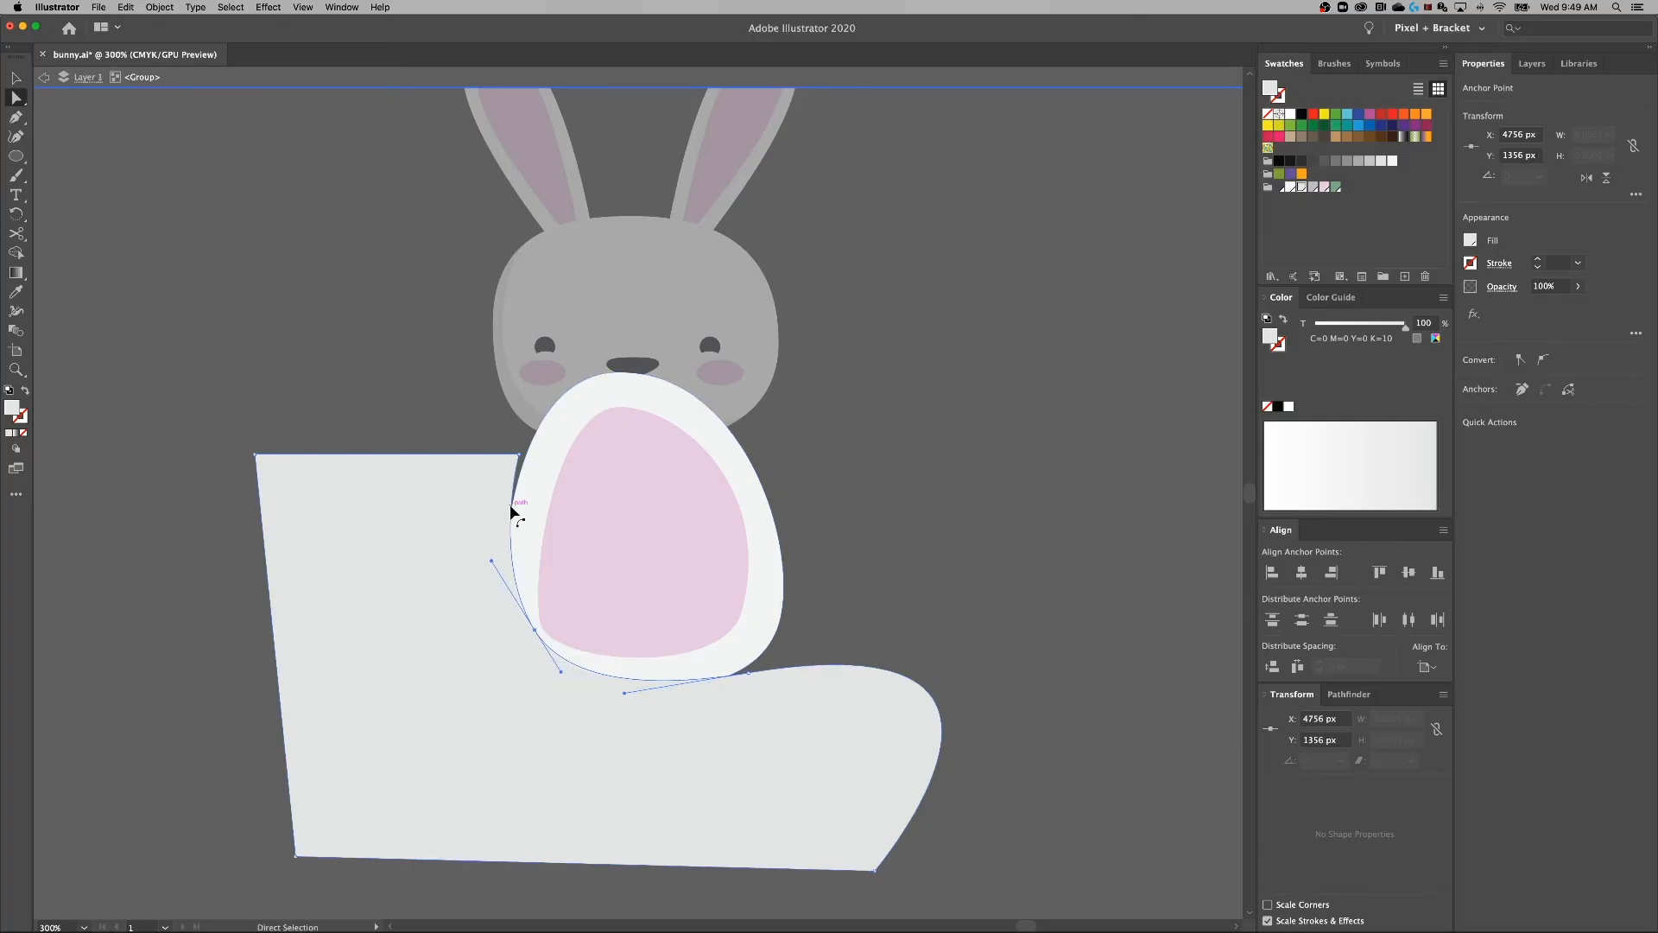
drag(490, 561, 493, 551)
drag(625, 697, 613, 693)
click(867, 623)
Trim away the part of the shading shape outside the body with the Shape Builder tool and deselect everything.
key(v)
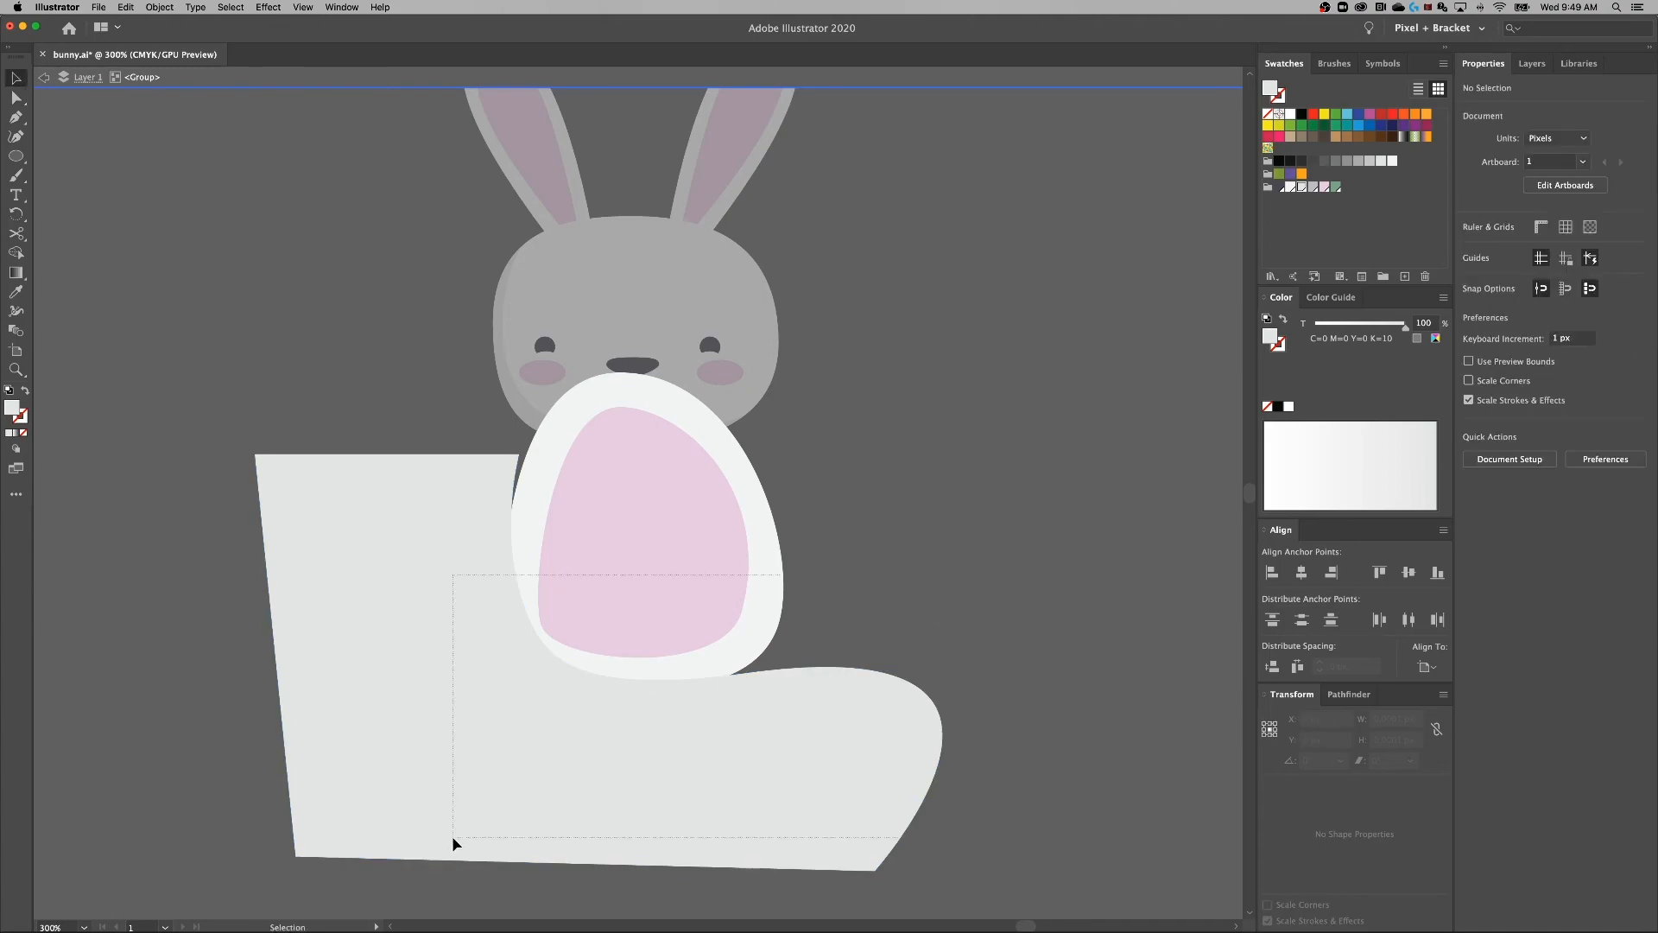
drag(454, 843, 456, 845)
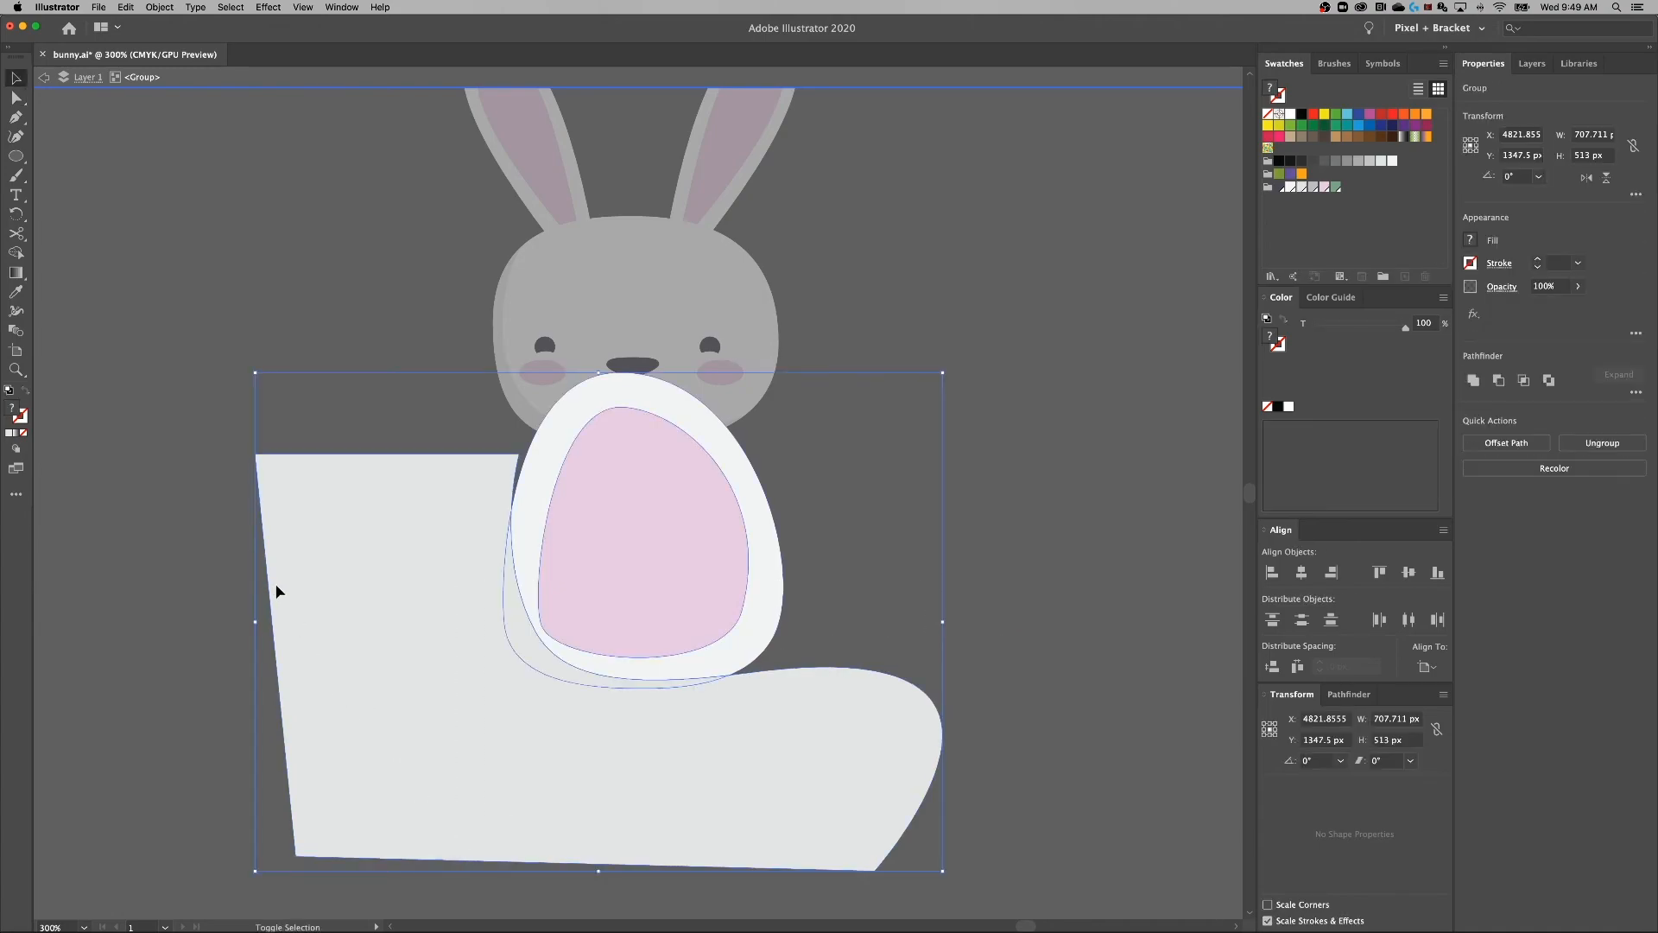
key(shift+m)
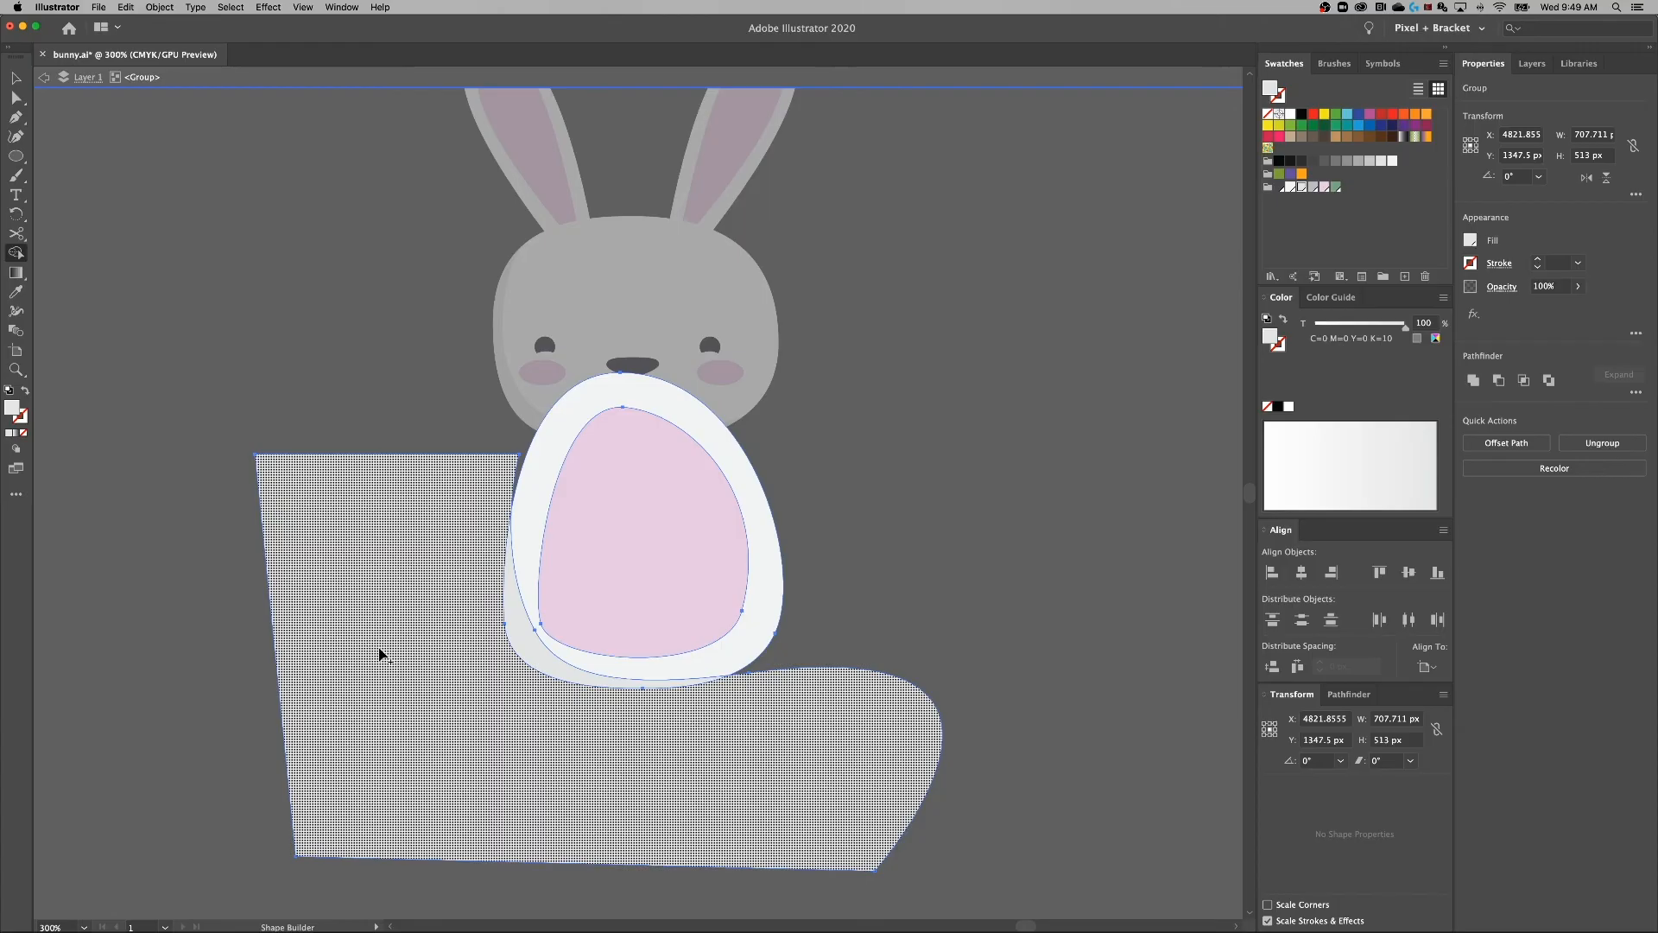
alt+click(387, 538)
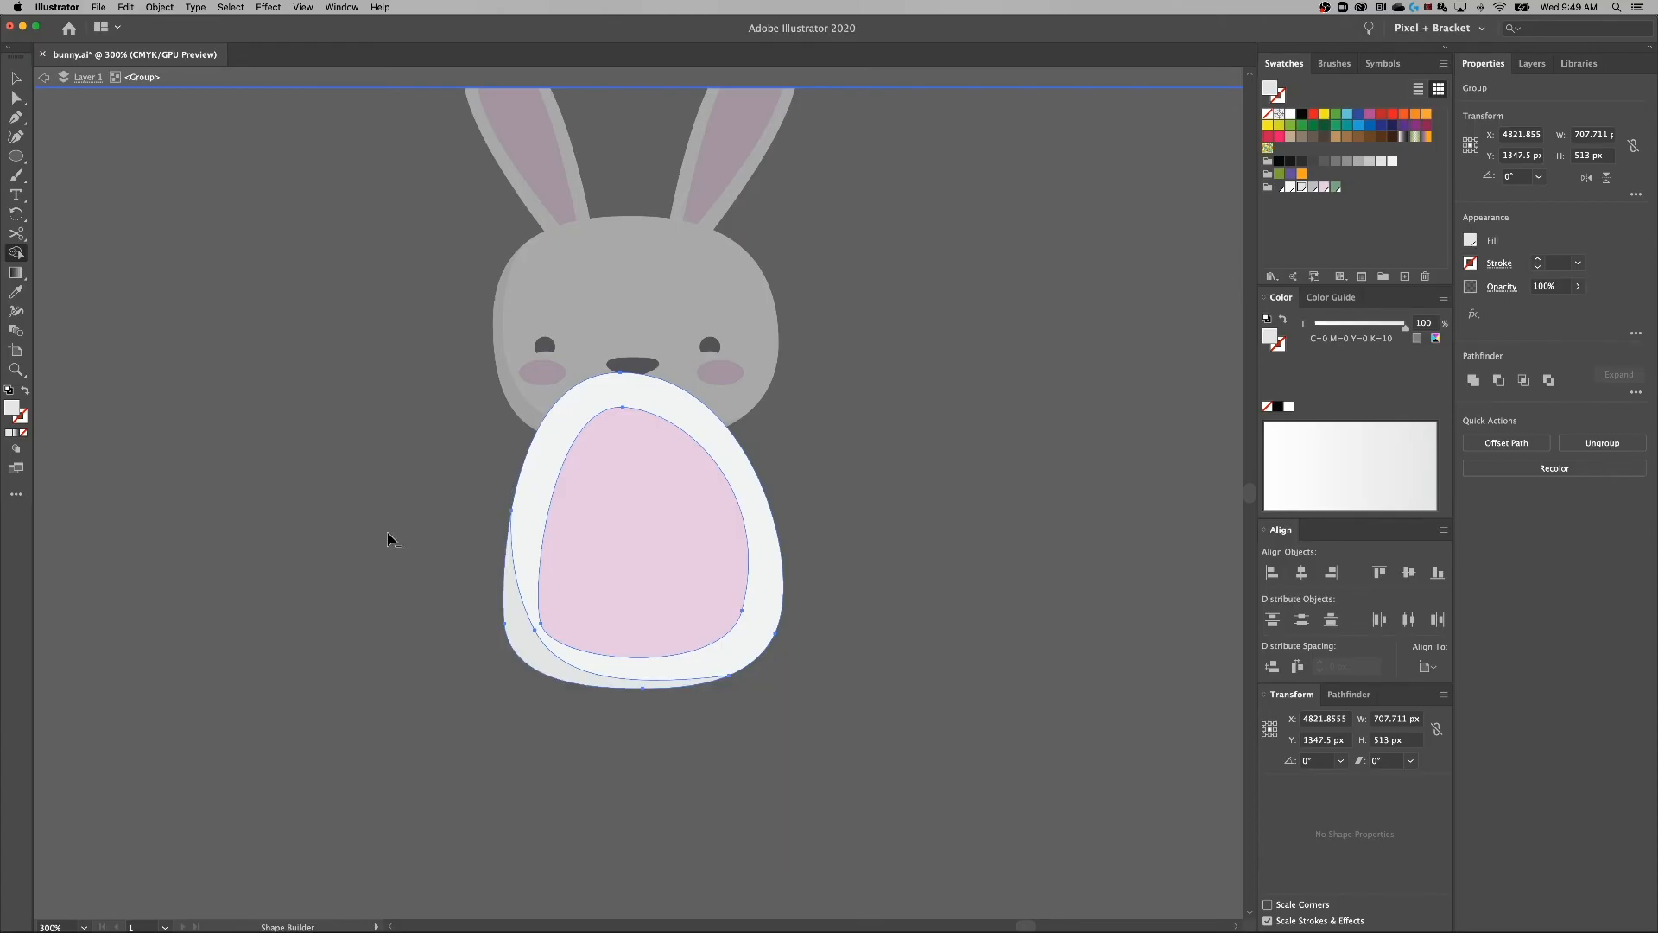
key(a)
click(596, 759)
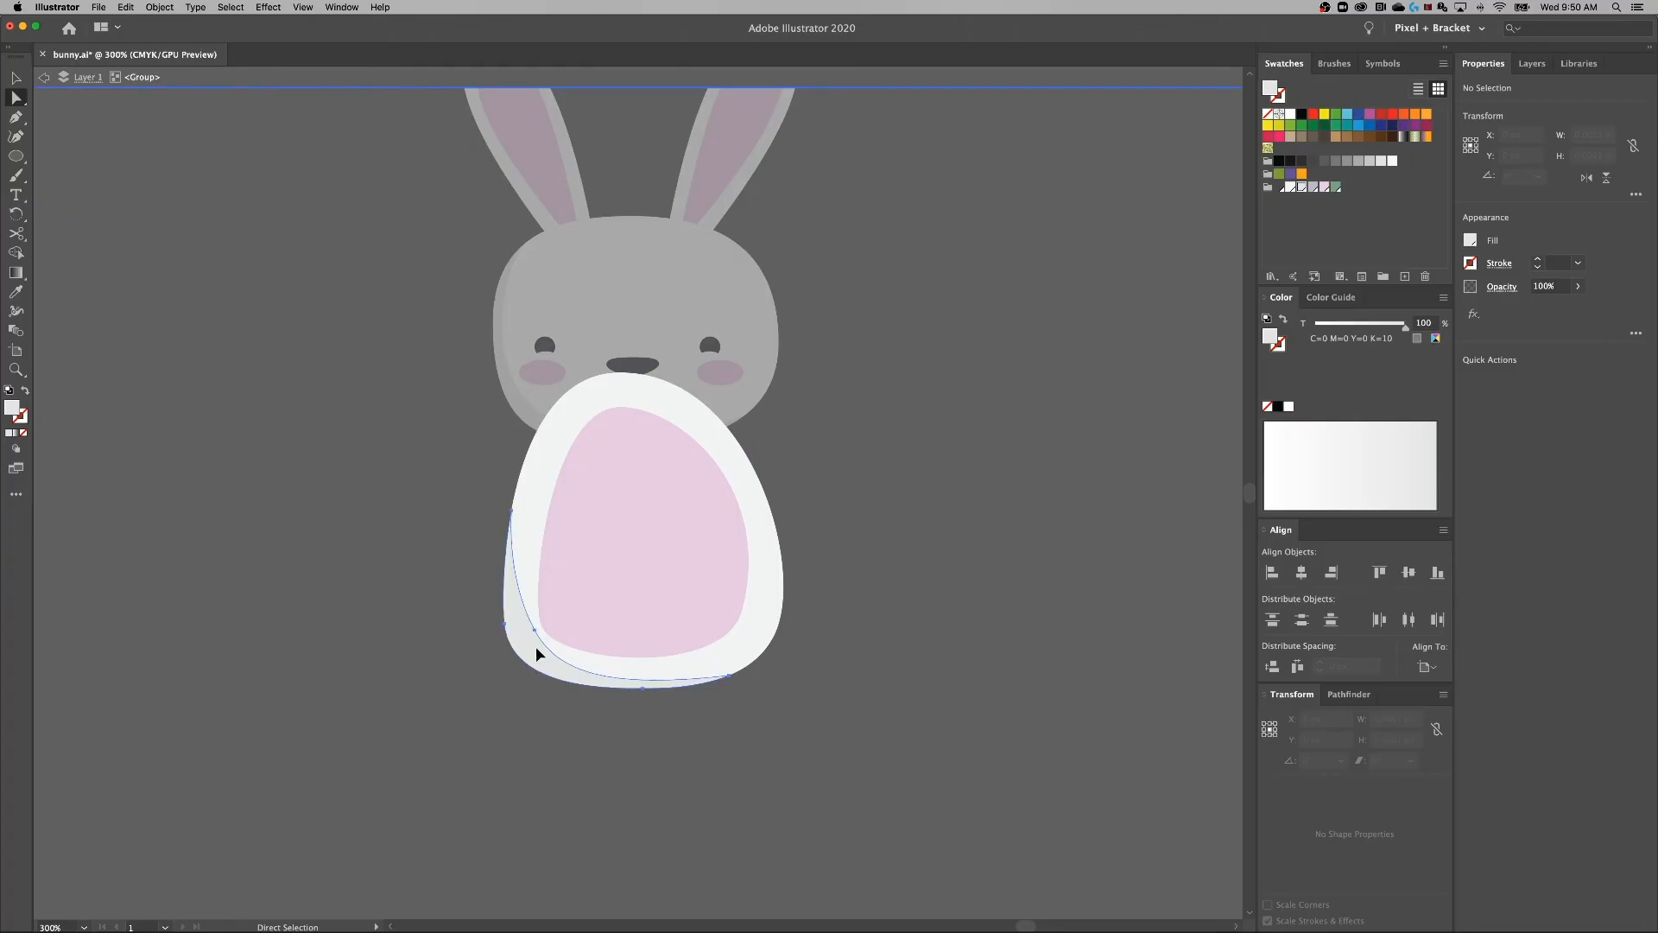
Thin the body shading by moving its inner lower-left anchor outward, and exit the group's isolation mode.
click(534, 631)
drag(533, 633, 525, 637)
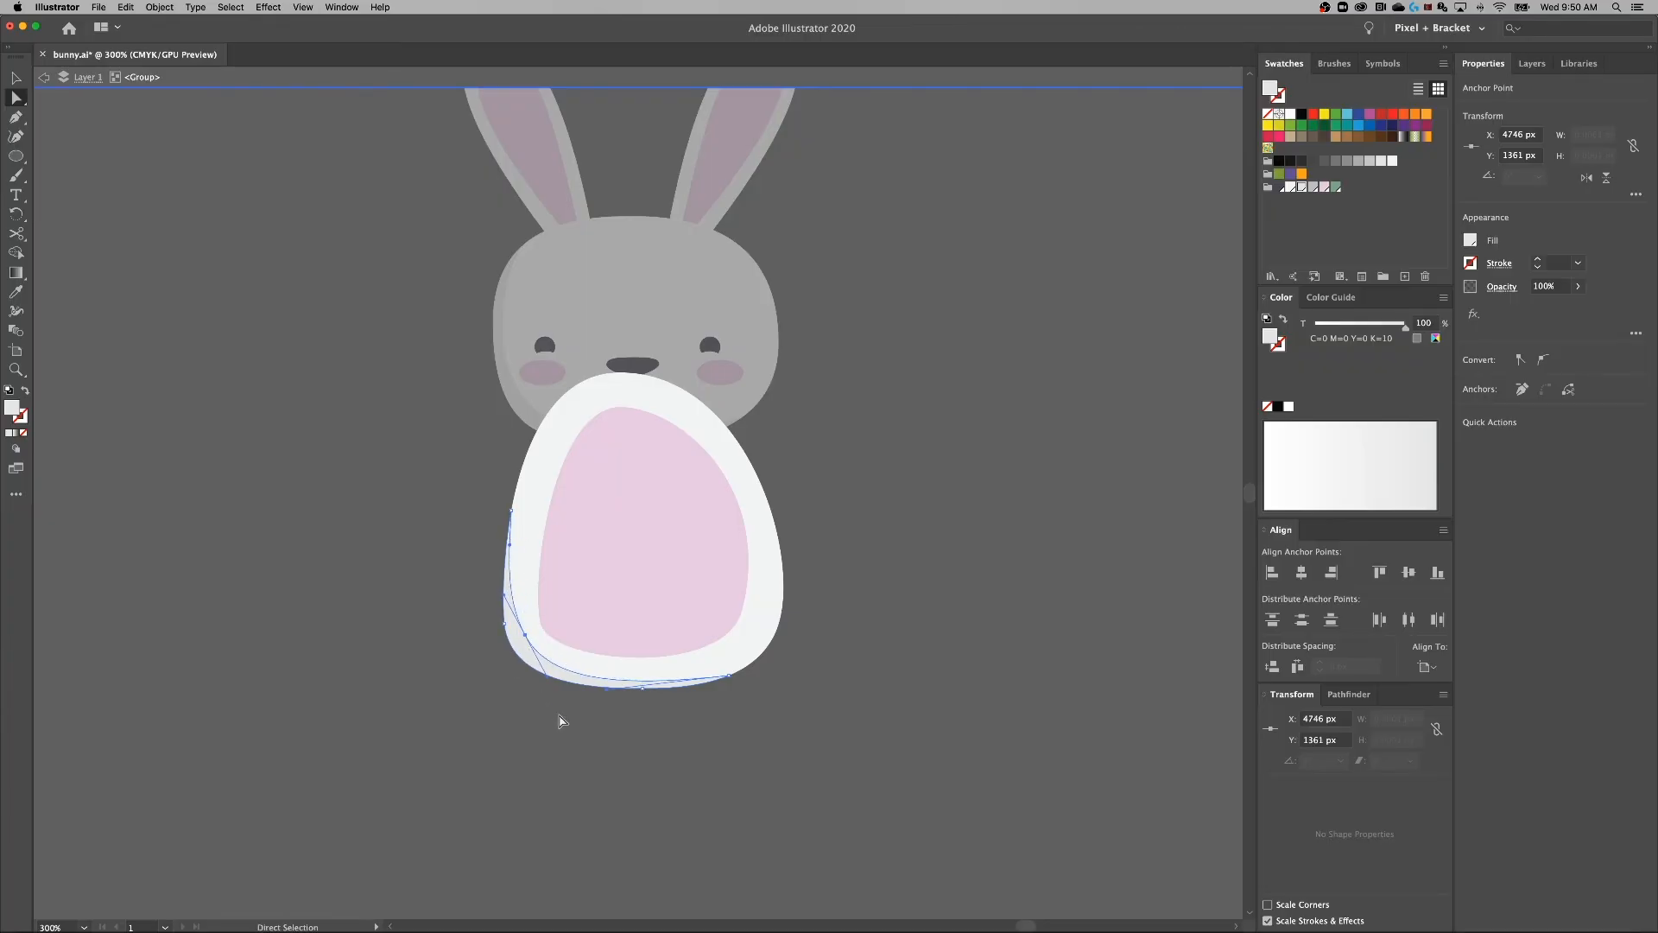
click(684, 752)
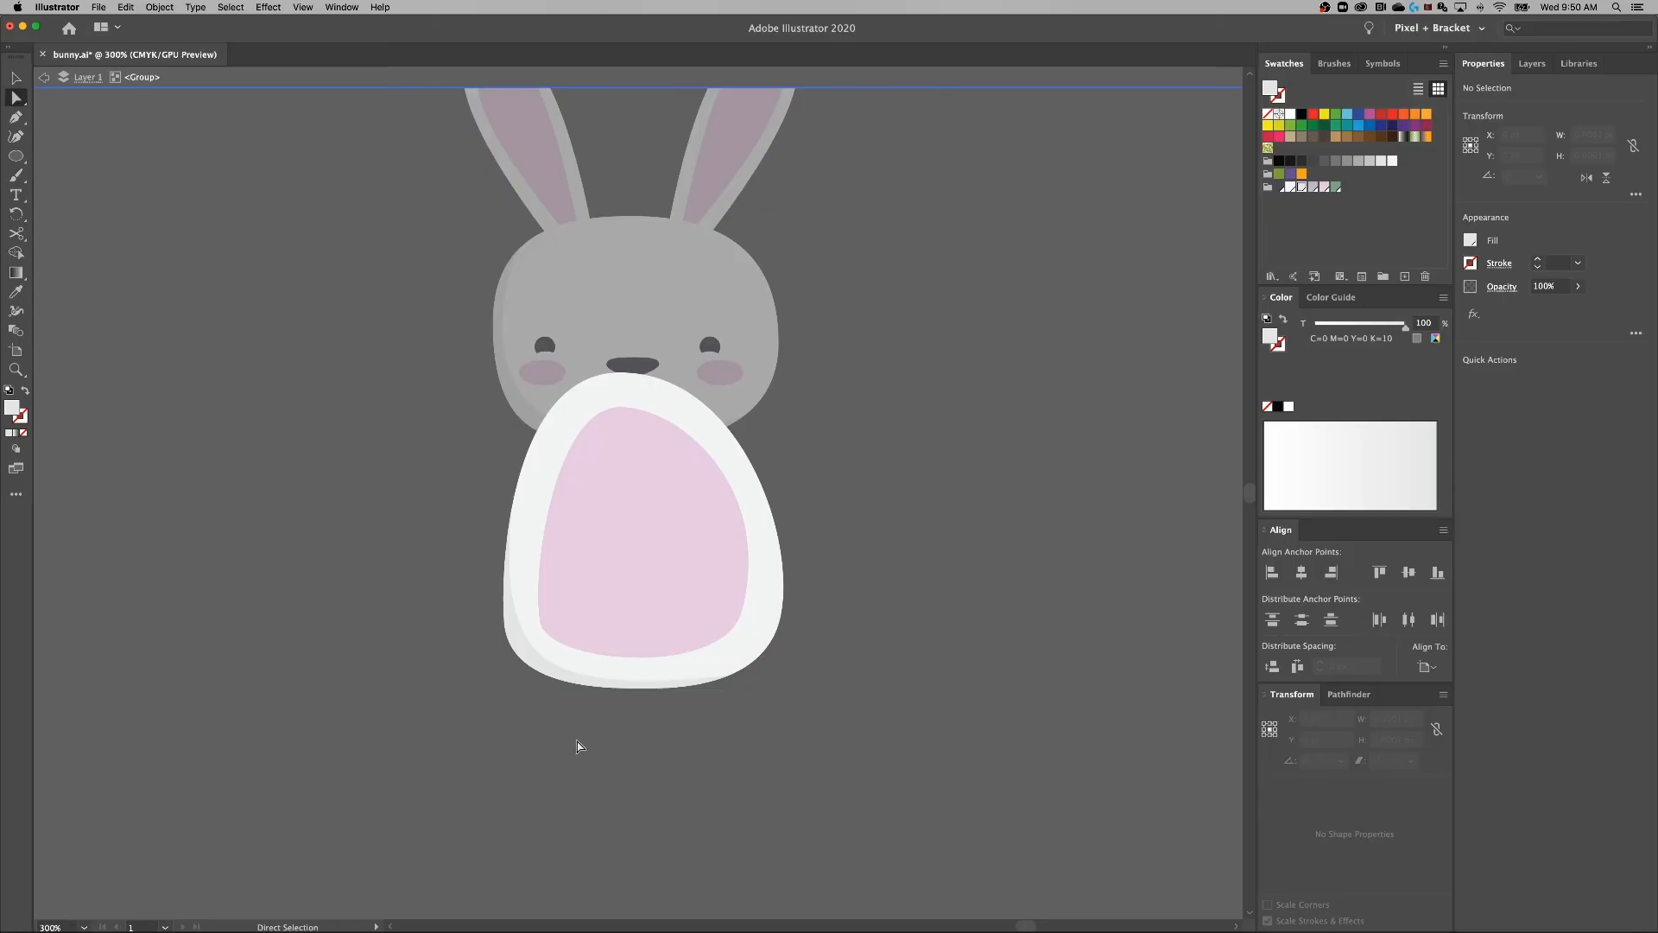
double_click(893, 686)
scroll(851, 614, up, 2)
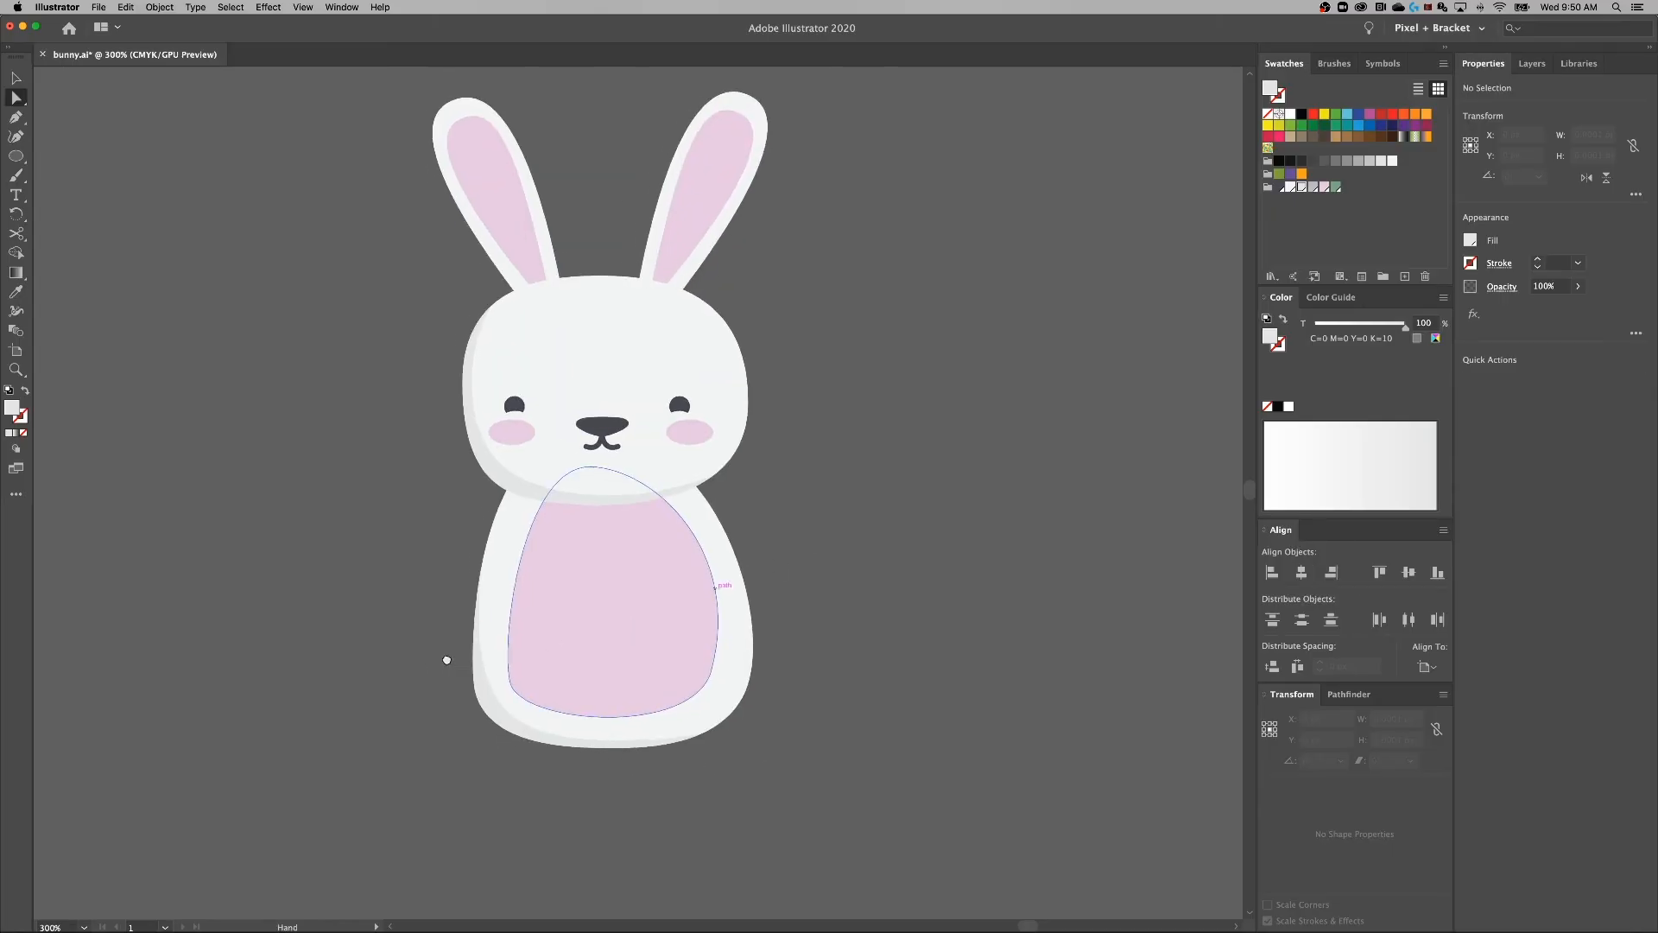
Draw a closed, rounded arm from the chin down past the body's left side with the Pen tool, filled with the C=4 M=2 Y=2 K=0 swatch.
key(p)
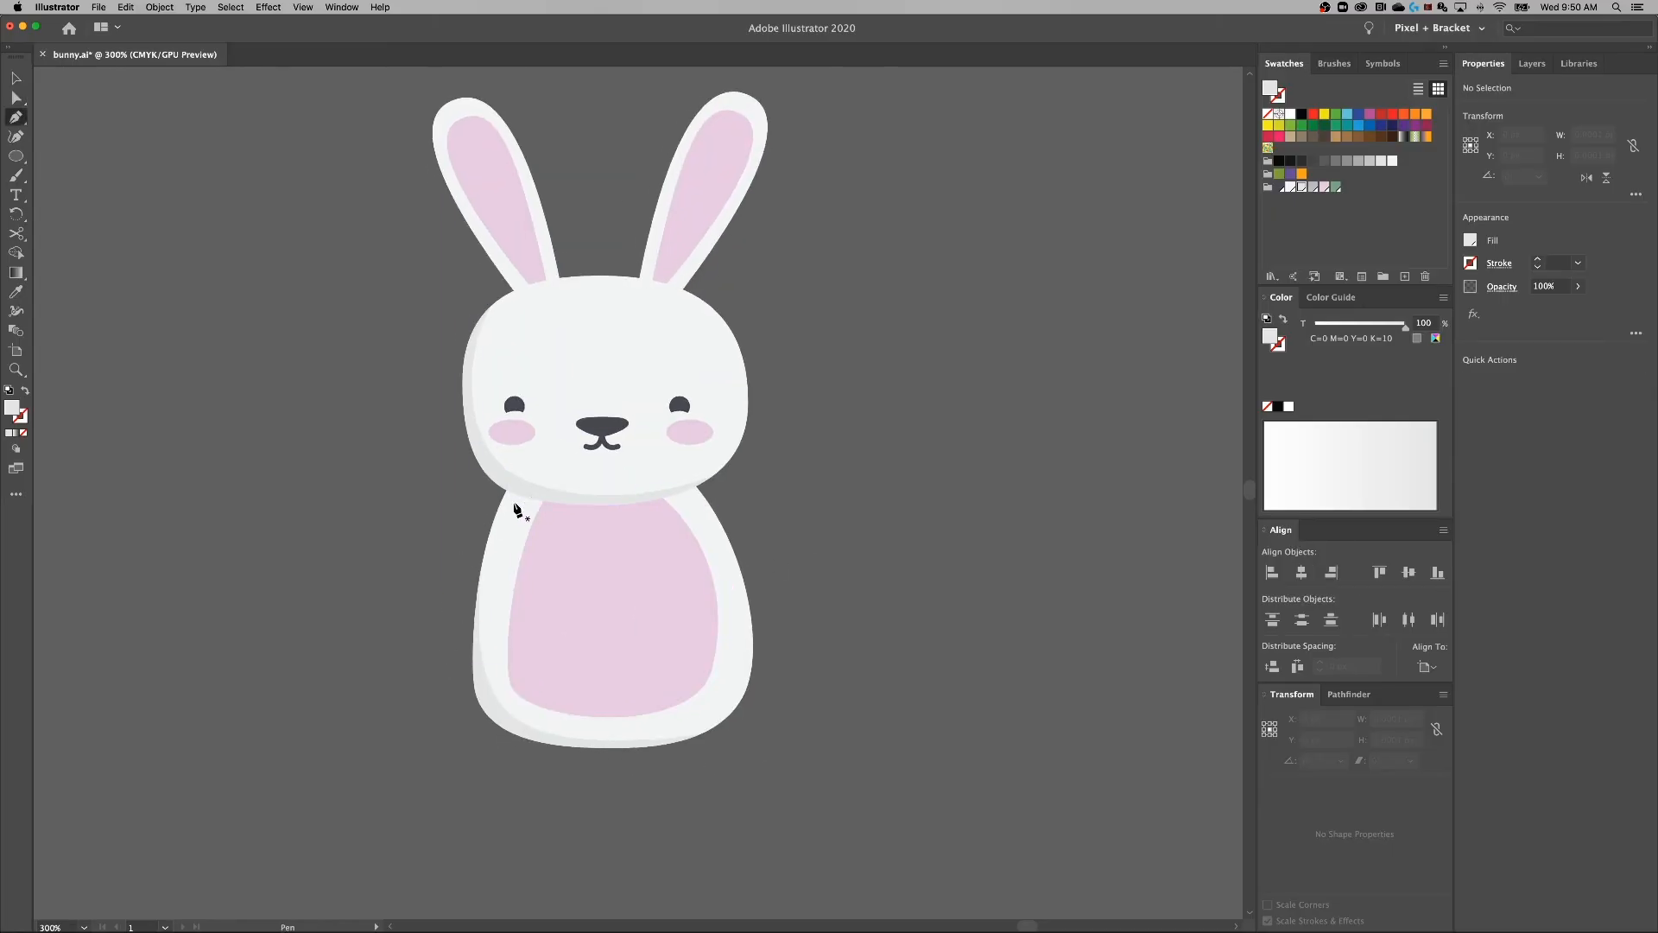
click(1290, 189)
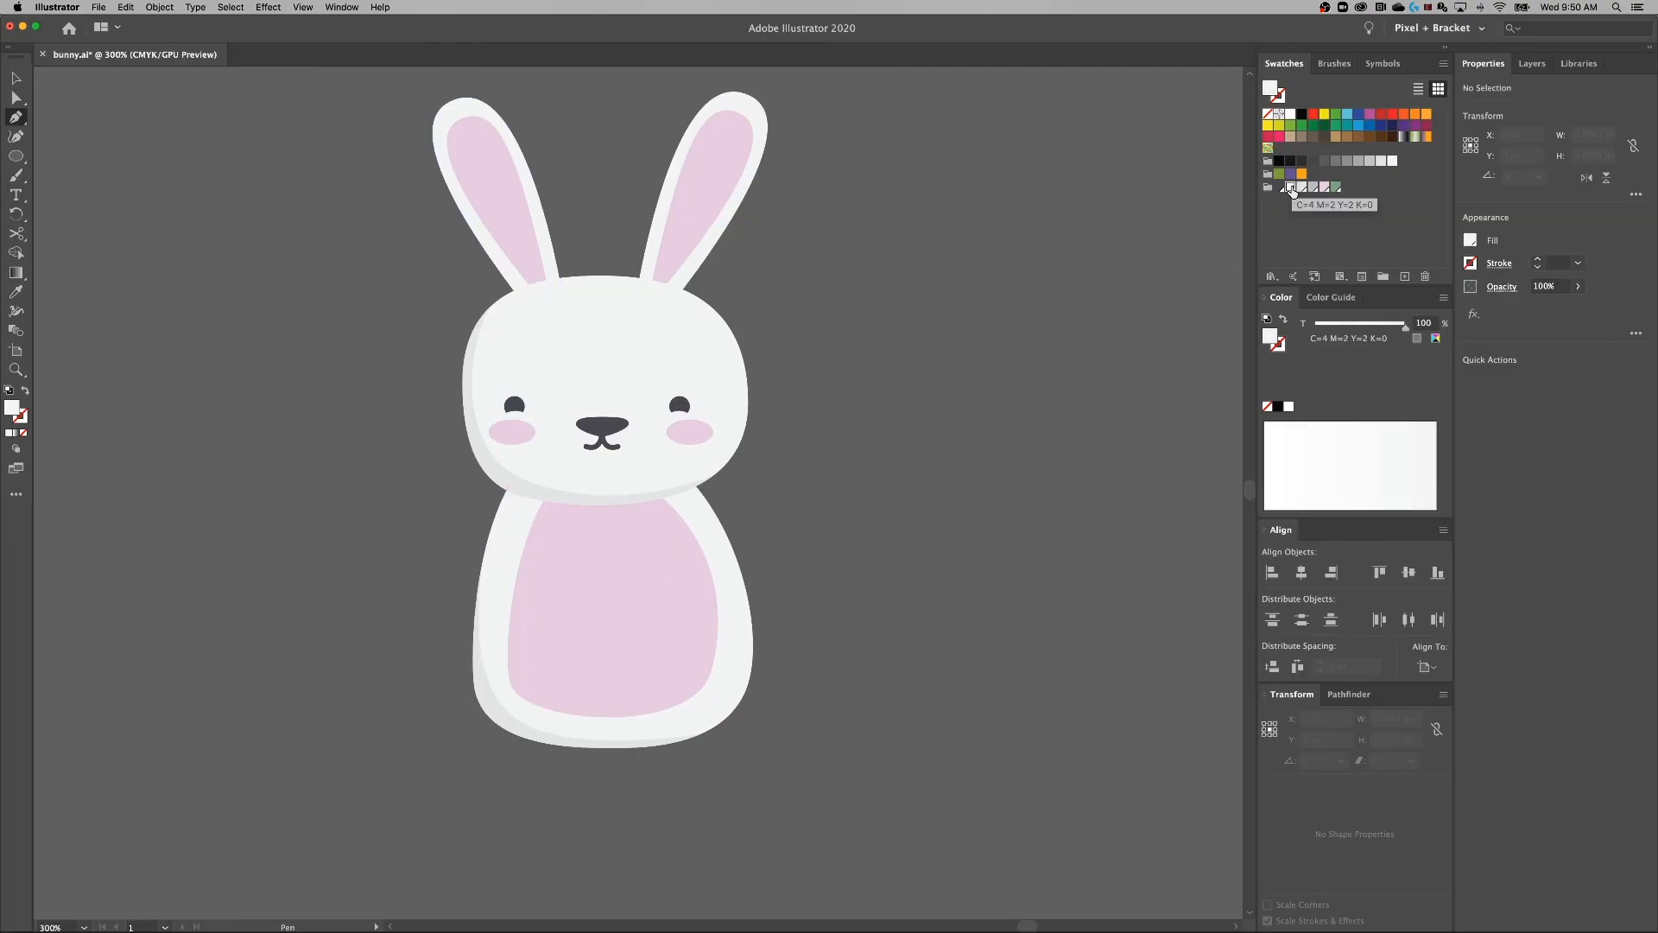
click(514, 464)
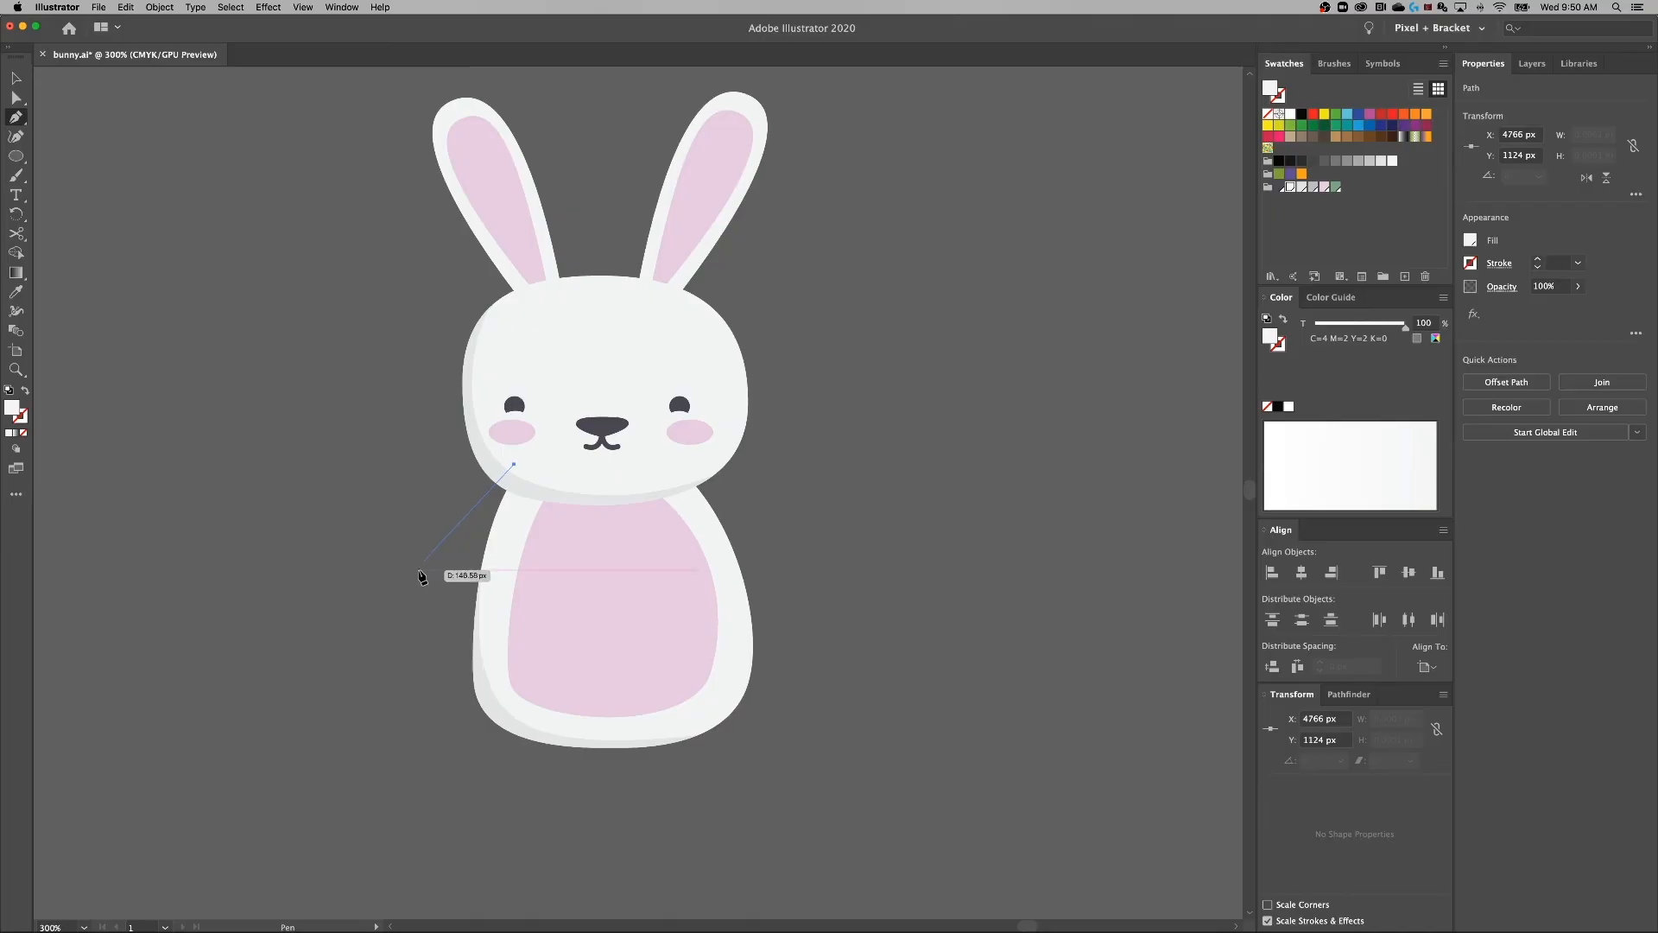
drag(427, 610, 481, 654)
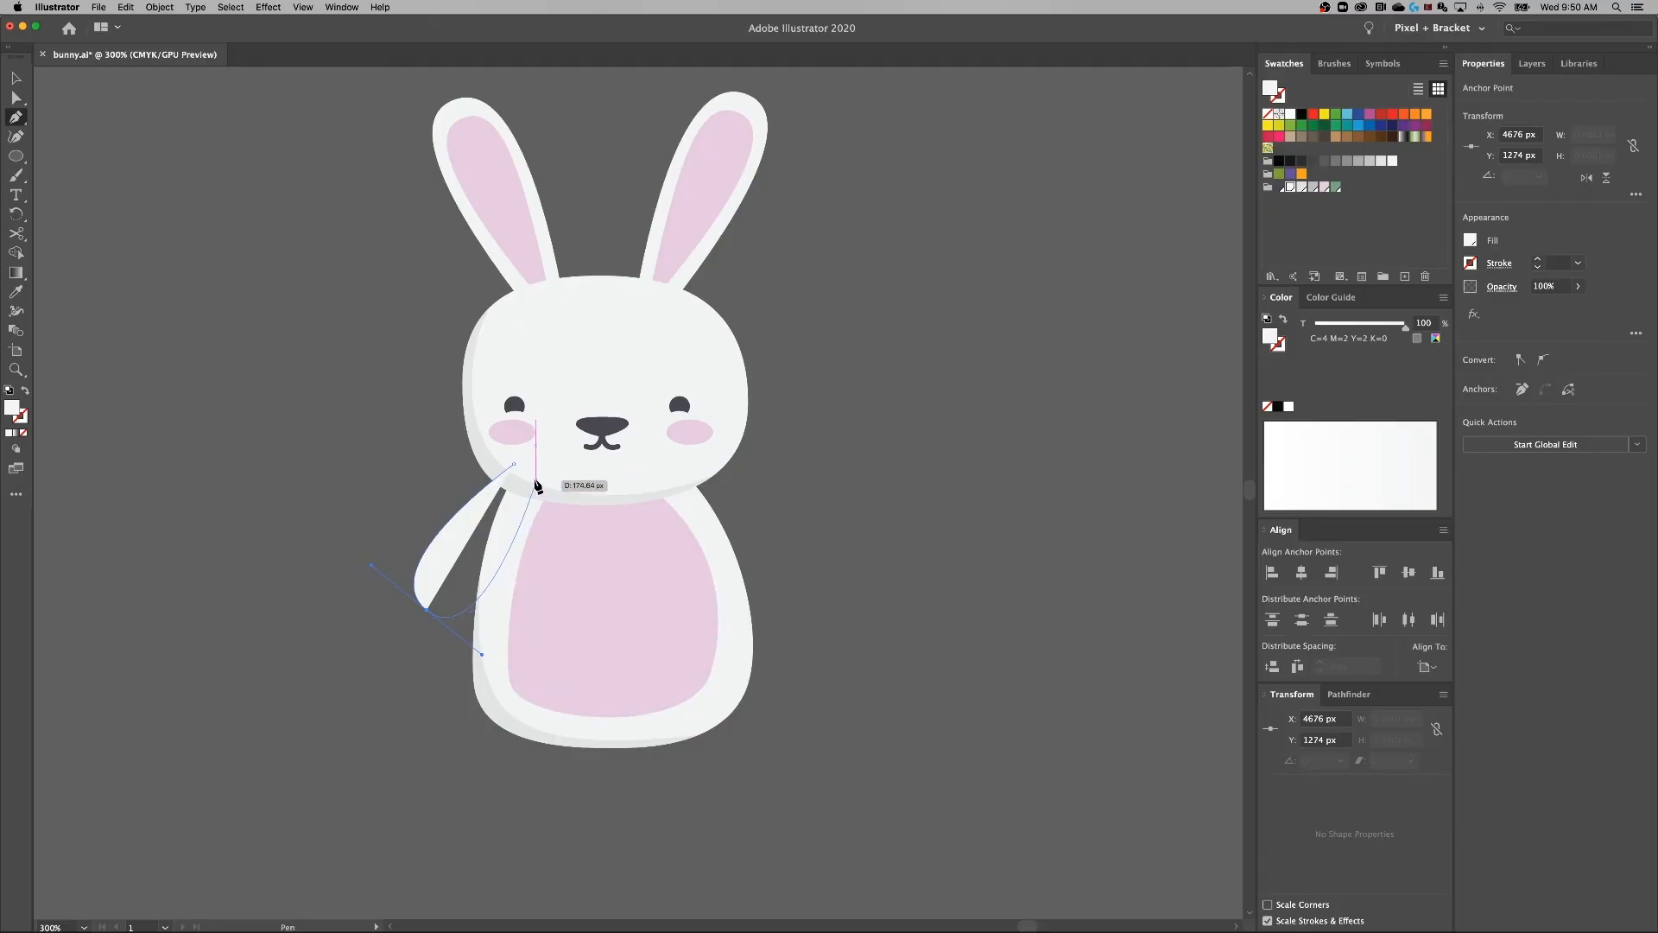
click(528, 492)
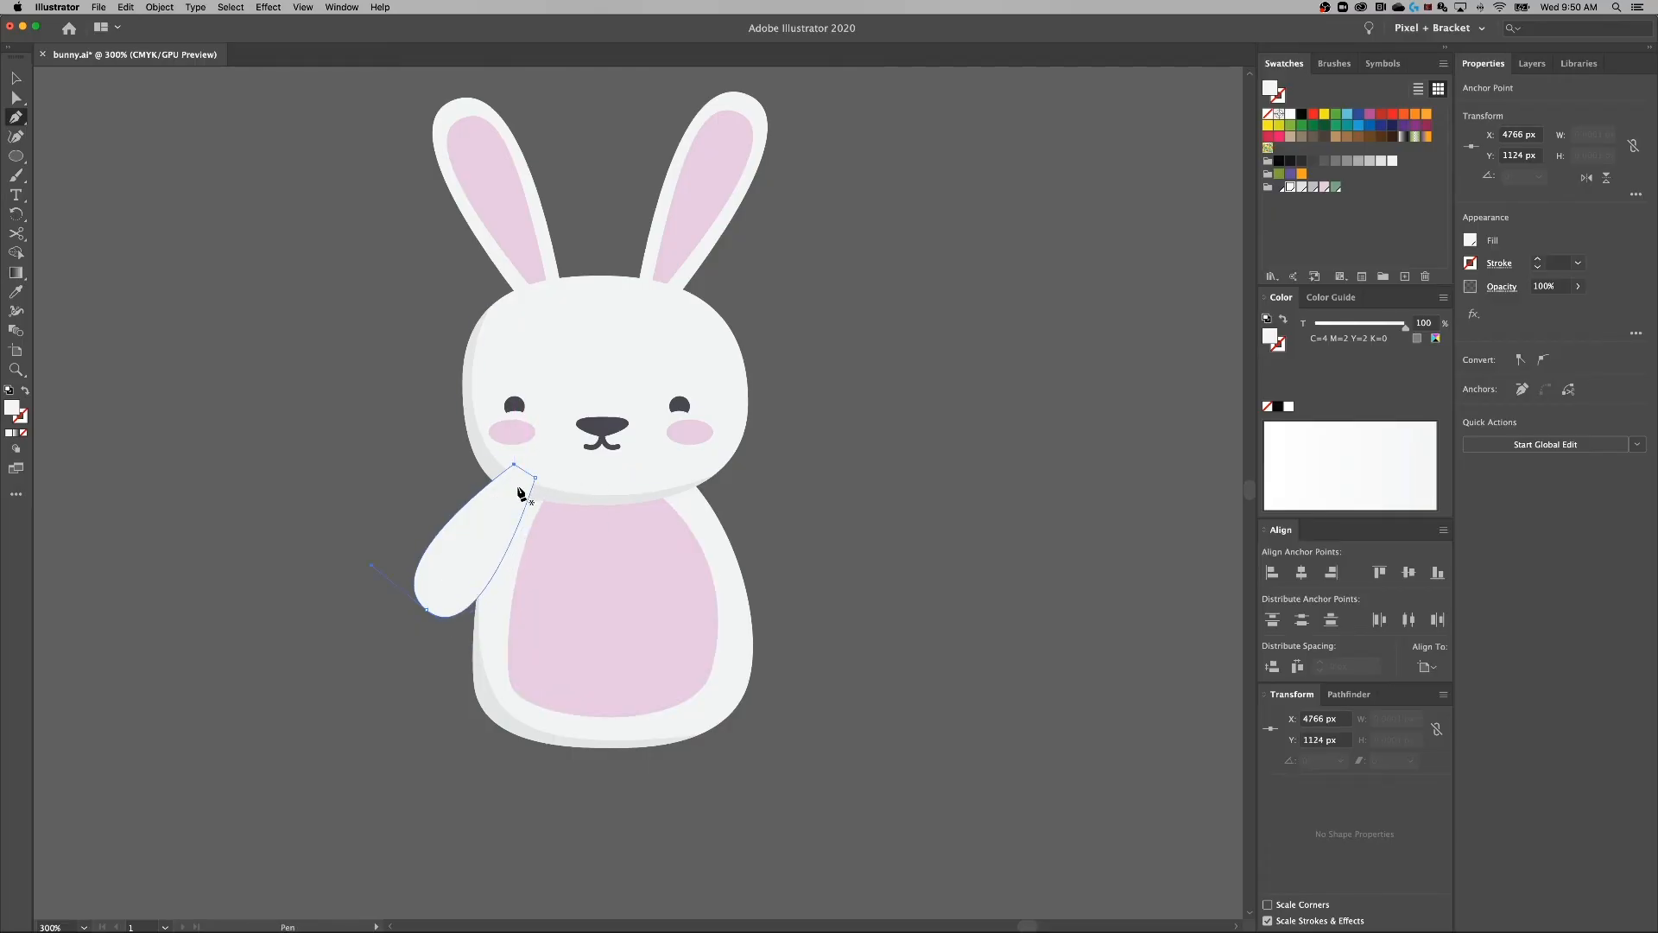
Enlarge the arm outward and downward to about 160 × 206 px, keeping its shoulder end under the chin.
click(536, 477)
key(v)
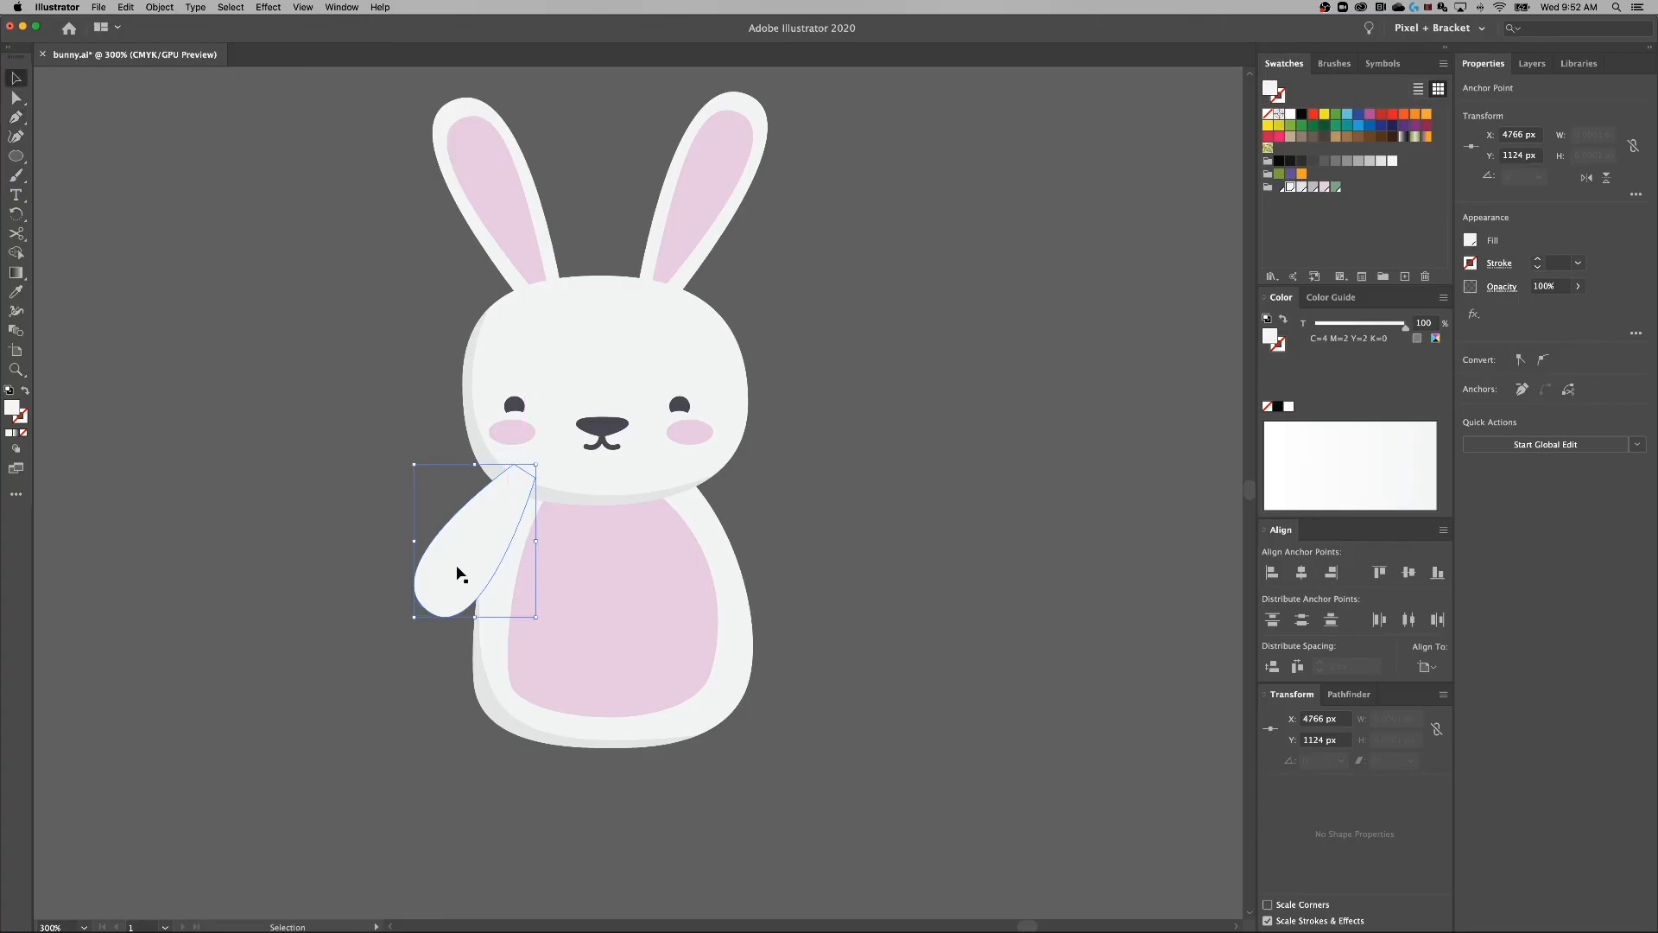
click(466, 564)
drag(415, 618, 380, 665)
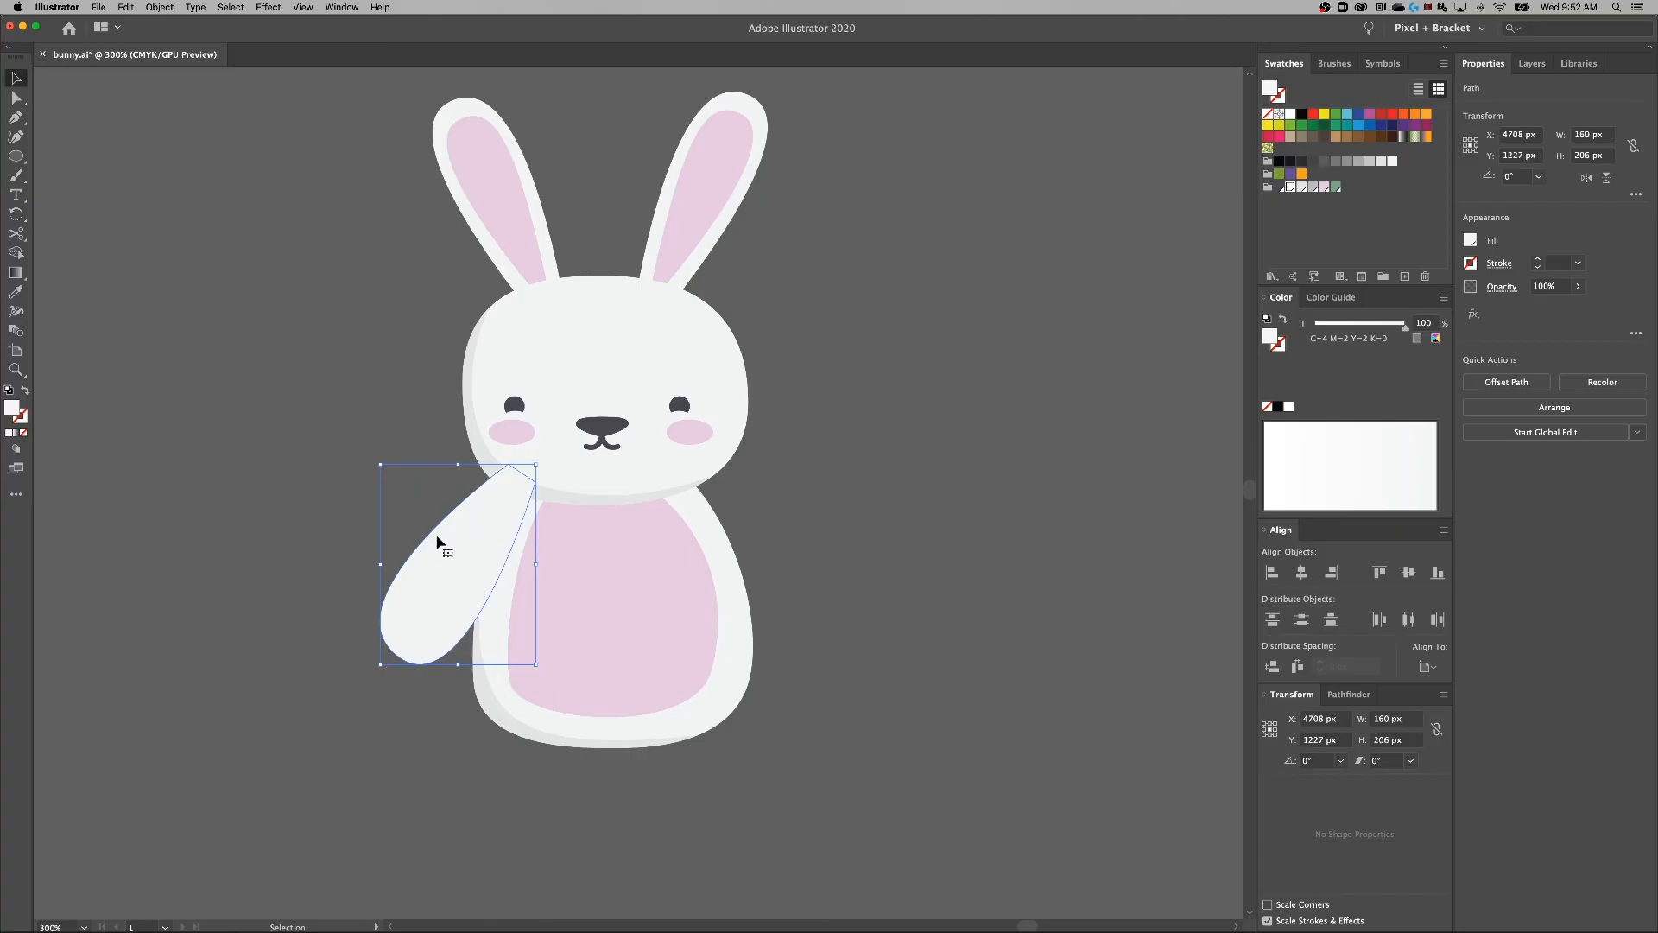
Adjust the handles of the anchor at the arm's lower end to slim the rounded hand, and deselect the arm.
key(a)
click(398, 658)
drag(329, 597, 347, 616)
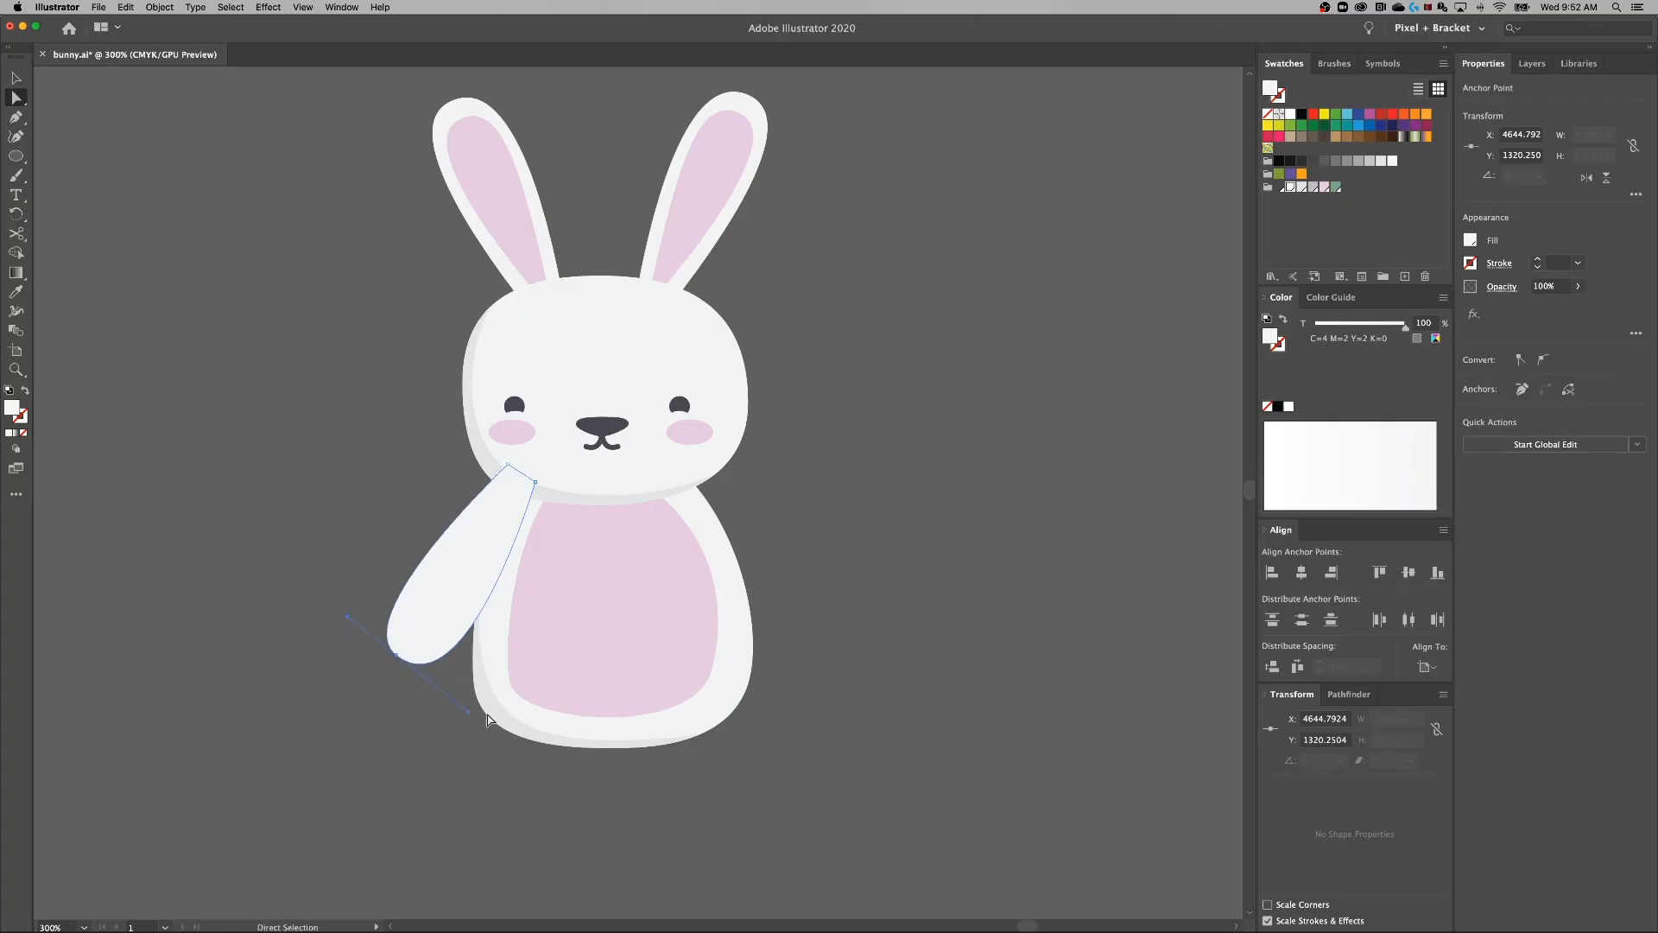
drag(467, 711, 465, 694)
key(v)
click(410, 547)
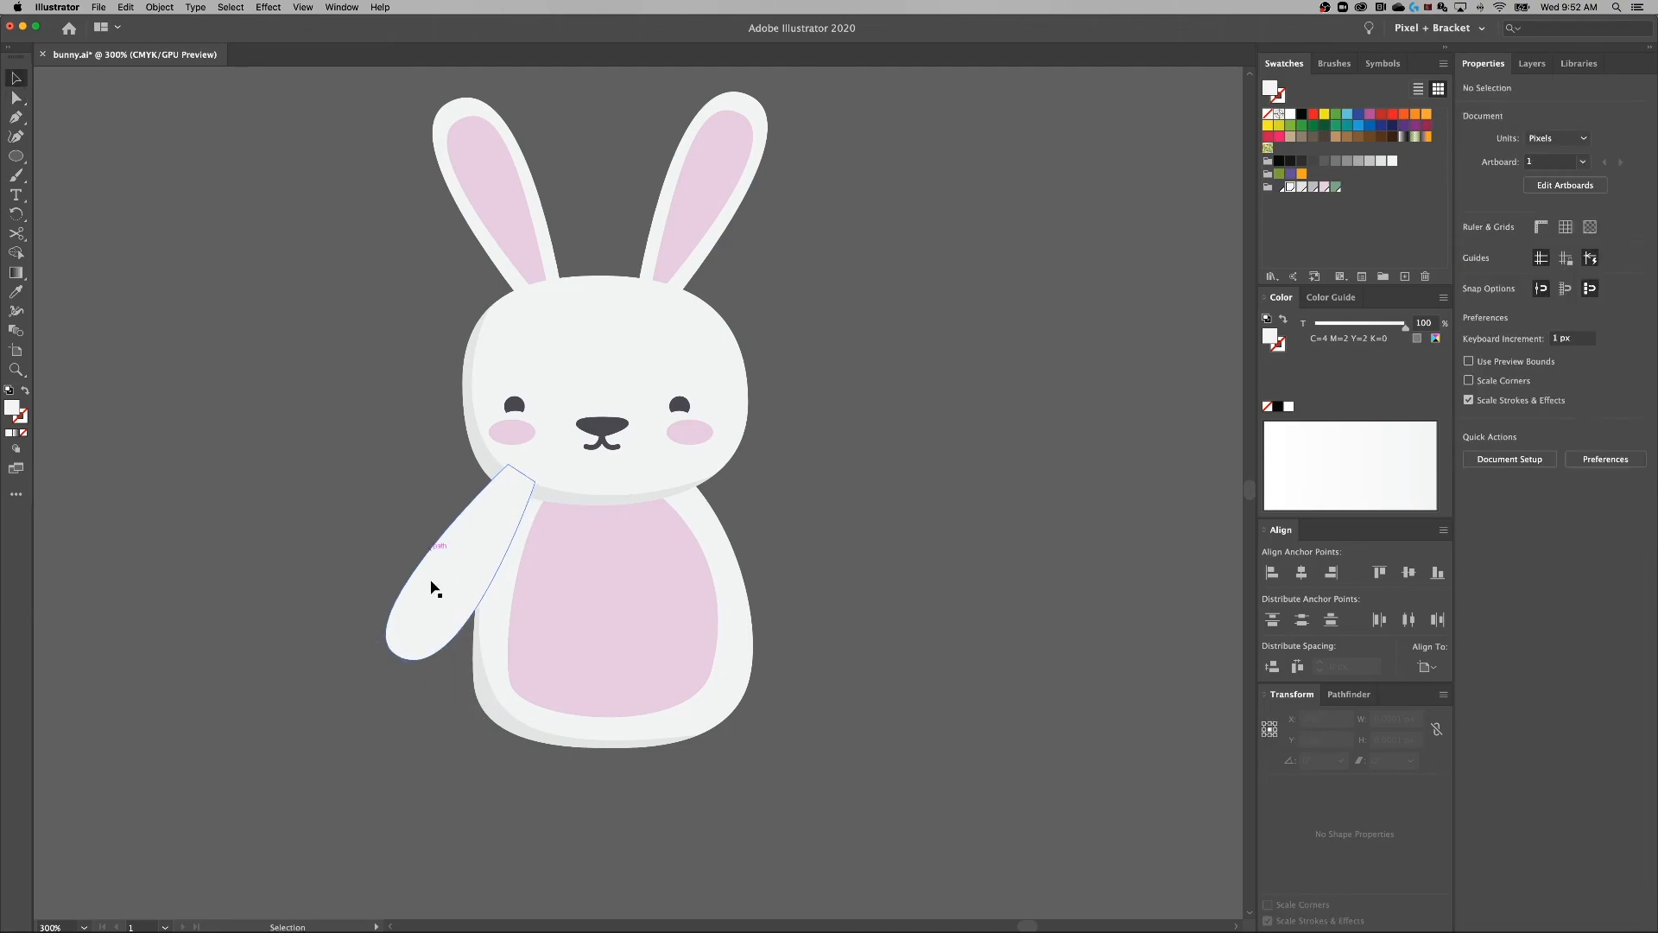
Send the arm to the back of the stacking order, behind the bunny's head and body, and deselect it.
click(439, 585)
right_click(442, 583)
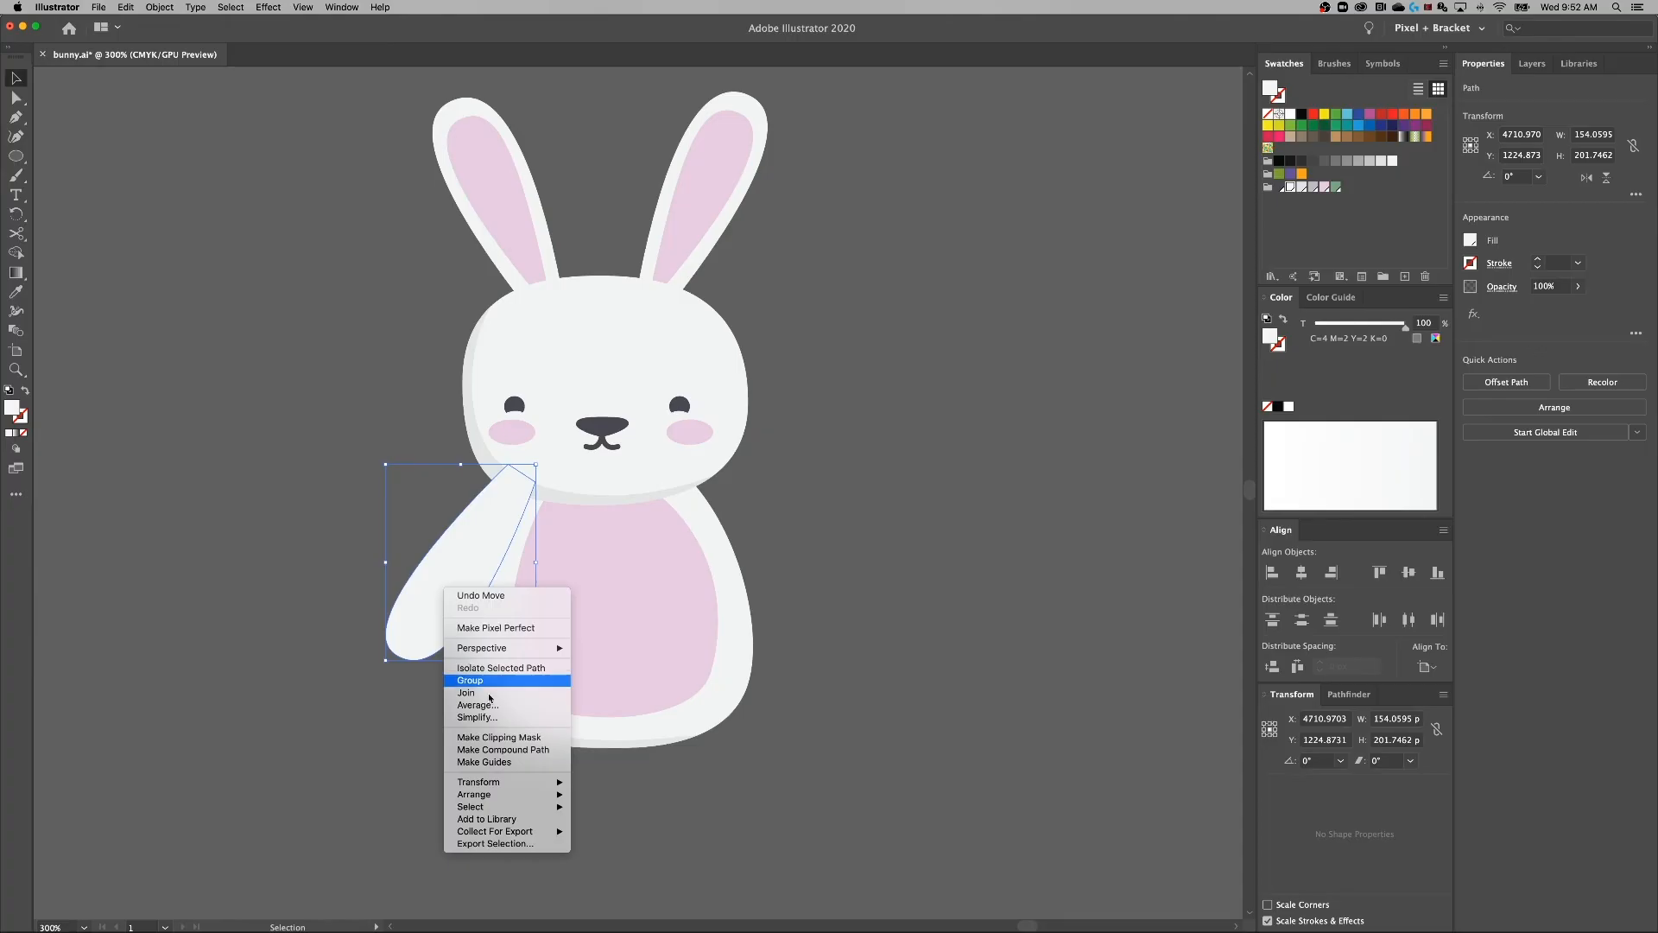
mouse_move(535, 794)
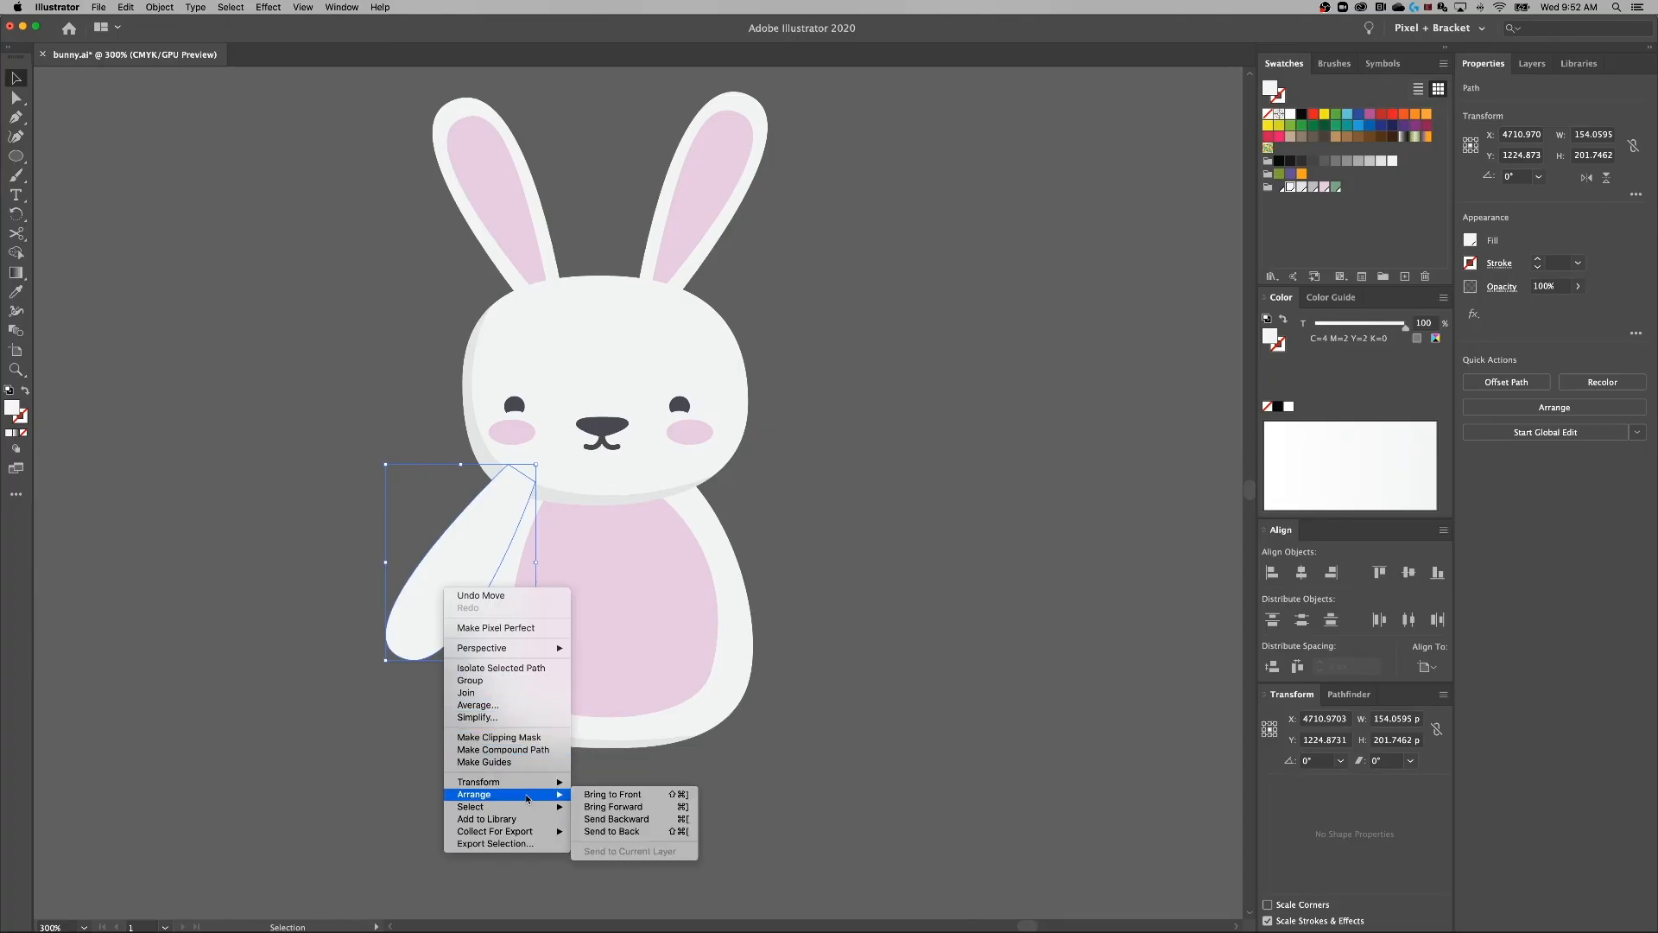
click(607, 831)
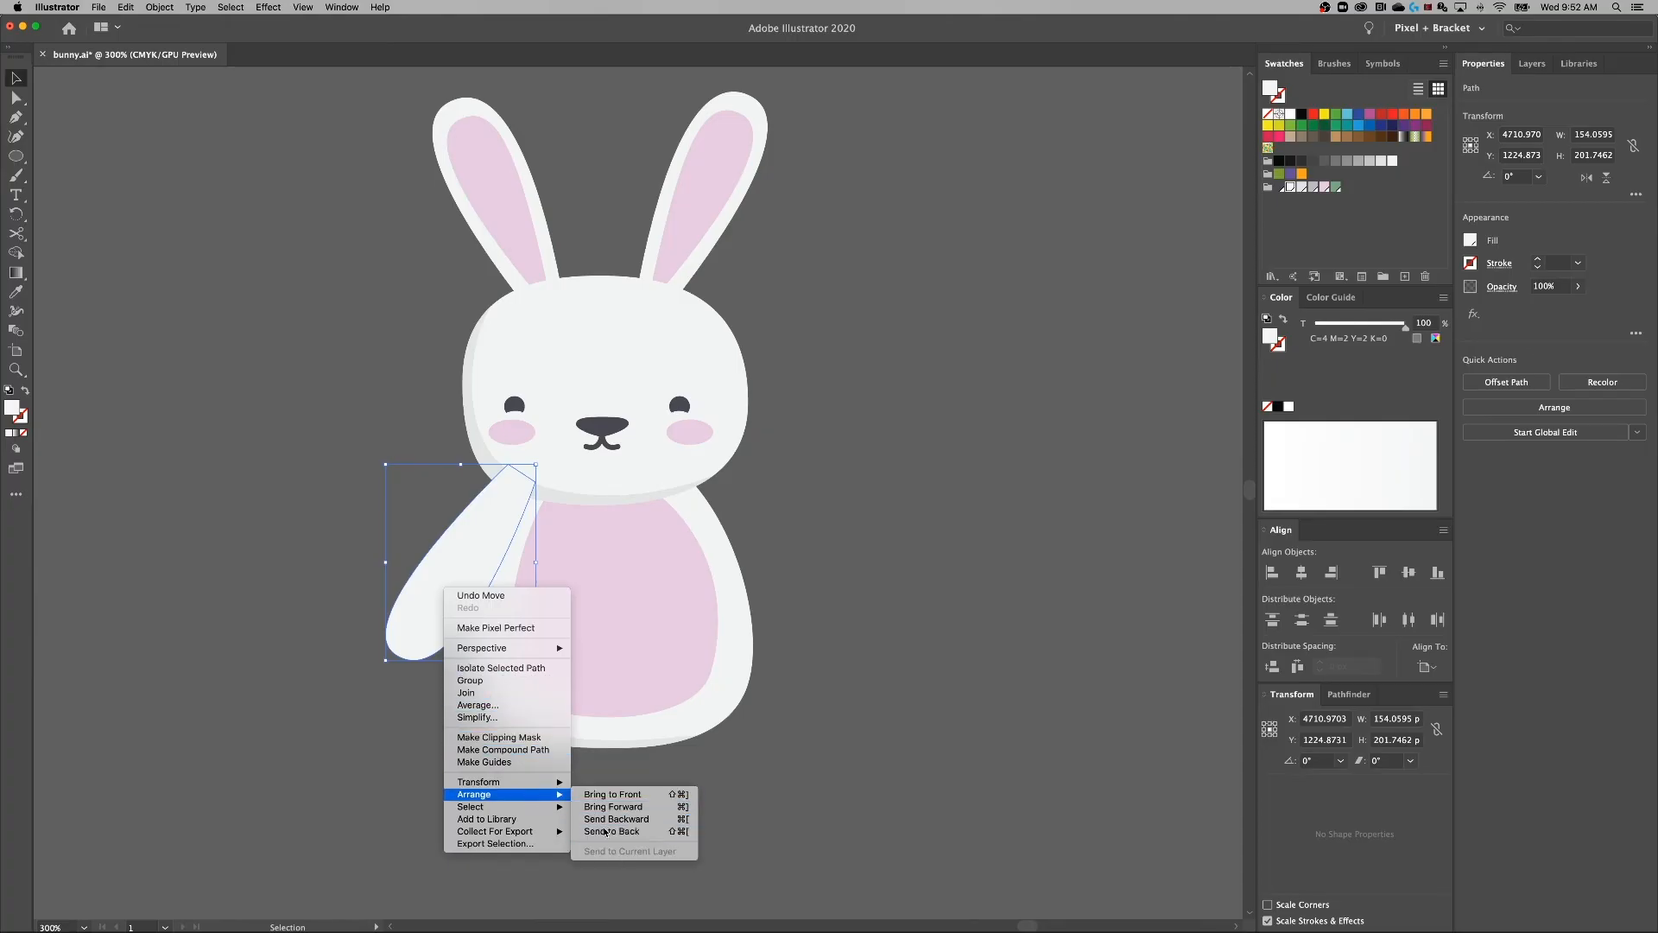
click(438, 771)
Rotate the arm about 5° and move it slightly closer to the body.
click(435, 622)
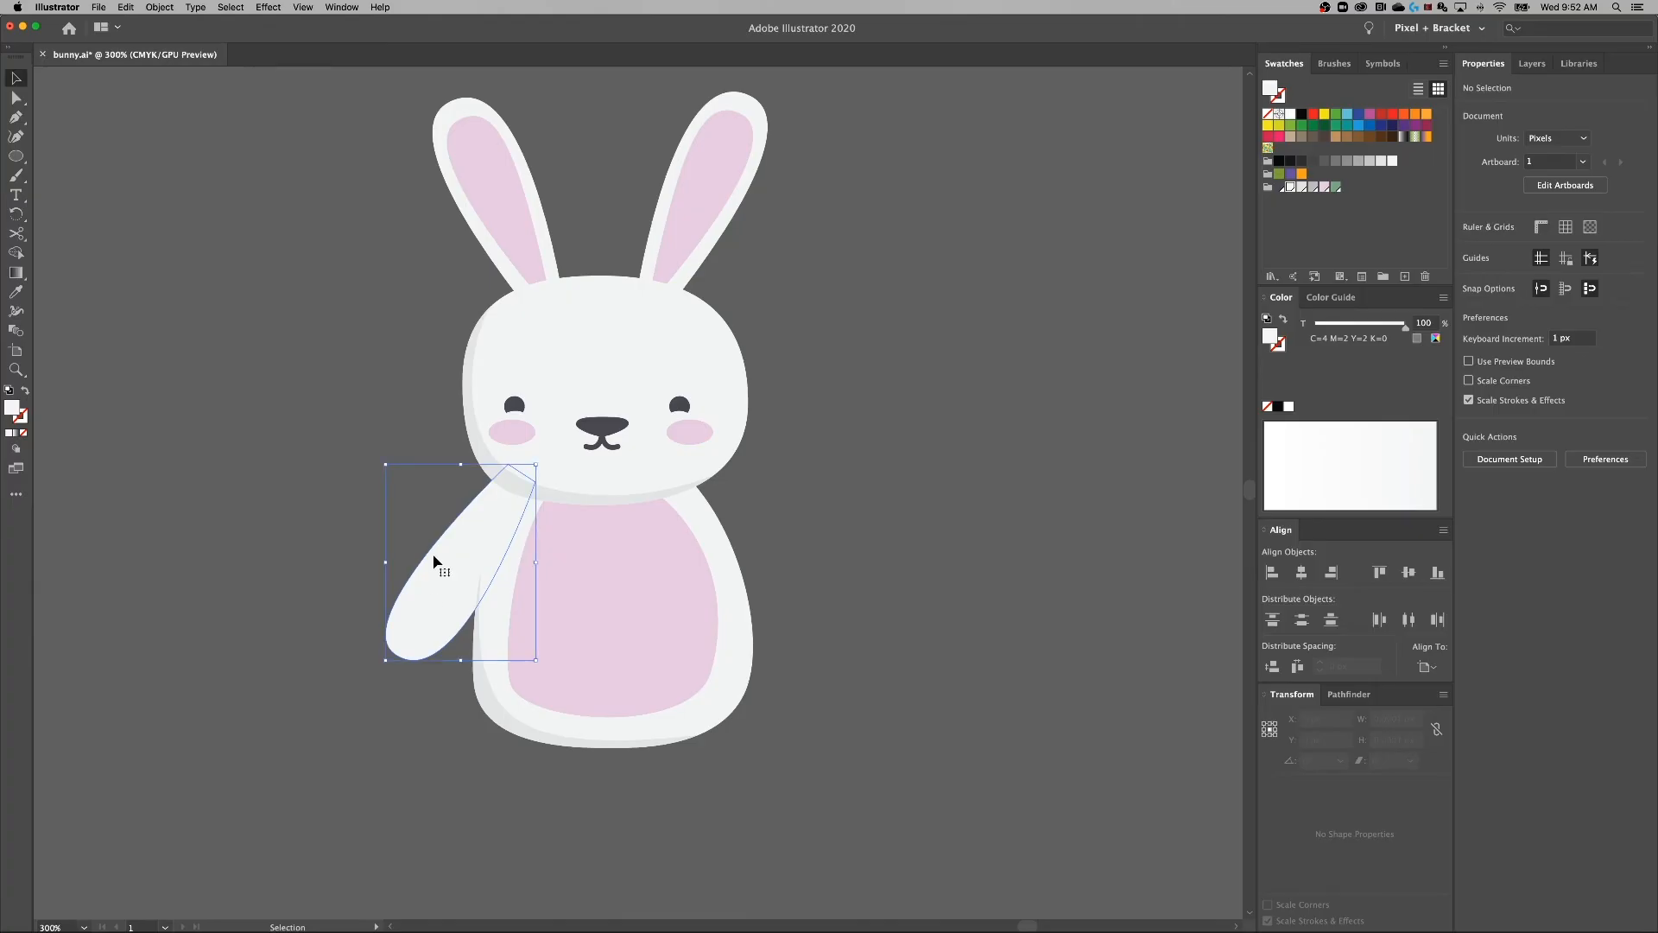
drag(381, 461, 377, 474)
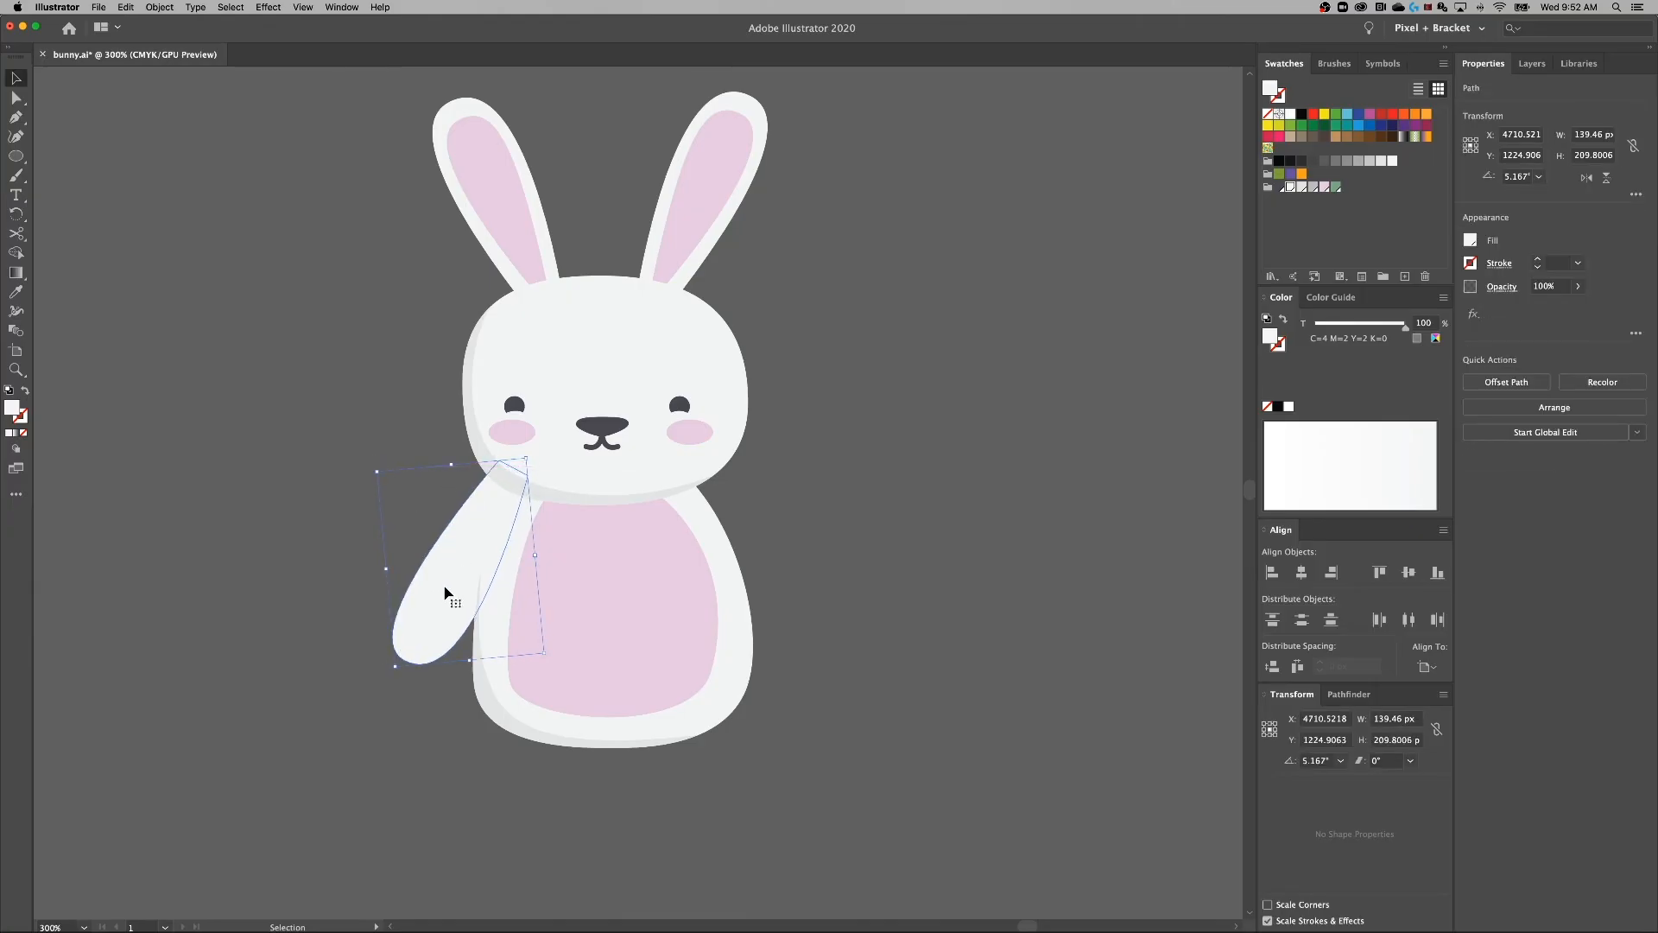
drag(445, 587, 457, 591)
click(300, 559)
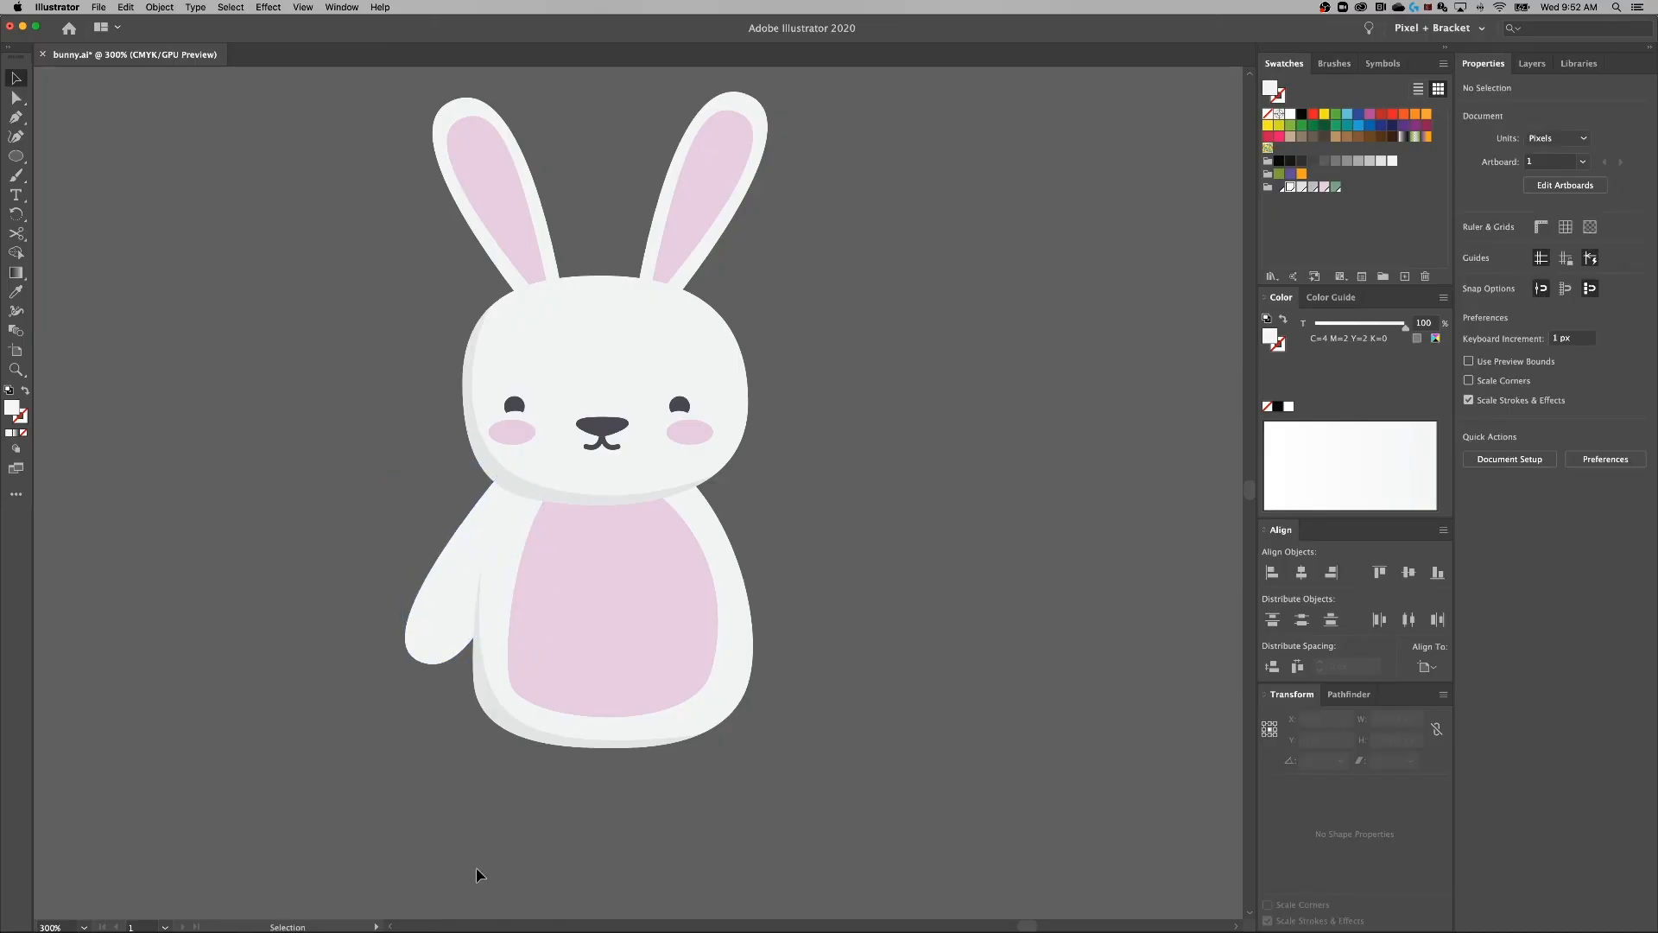
Duplicate the arm to the body's right side and rotate the copy about 180° into a raised, waving pose.
click(447, 608)
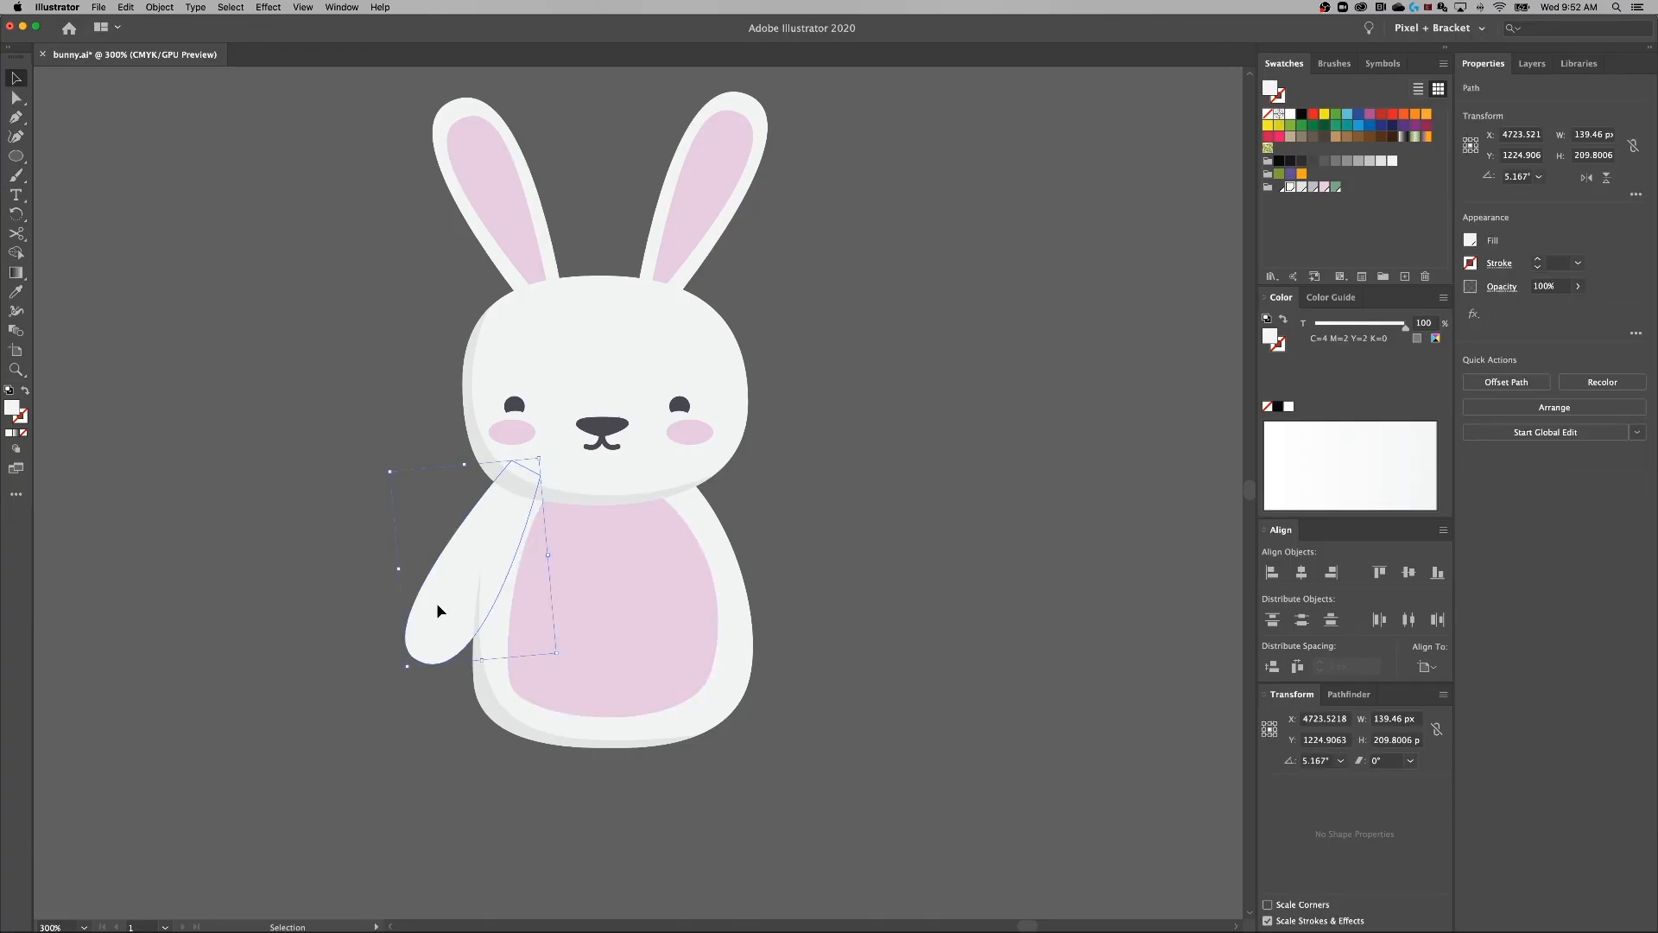
drag(437, 611, 735, 587)
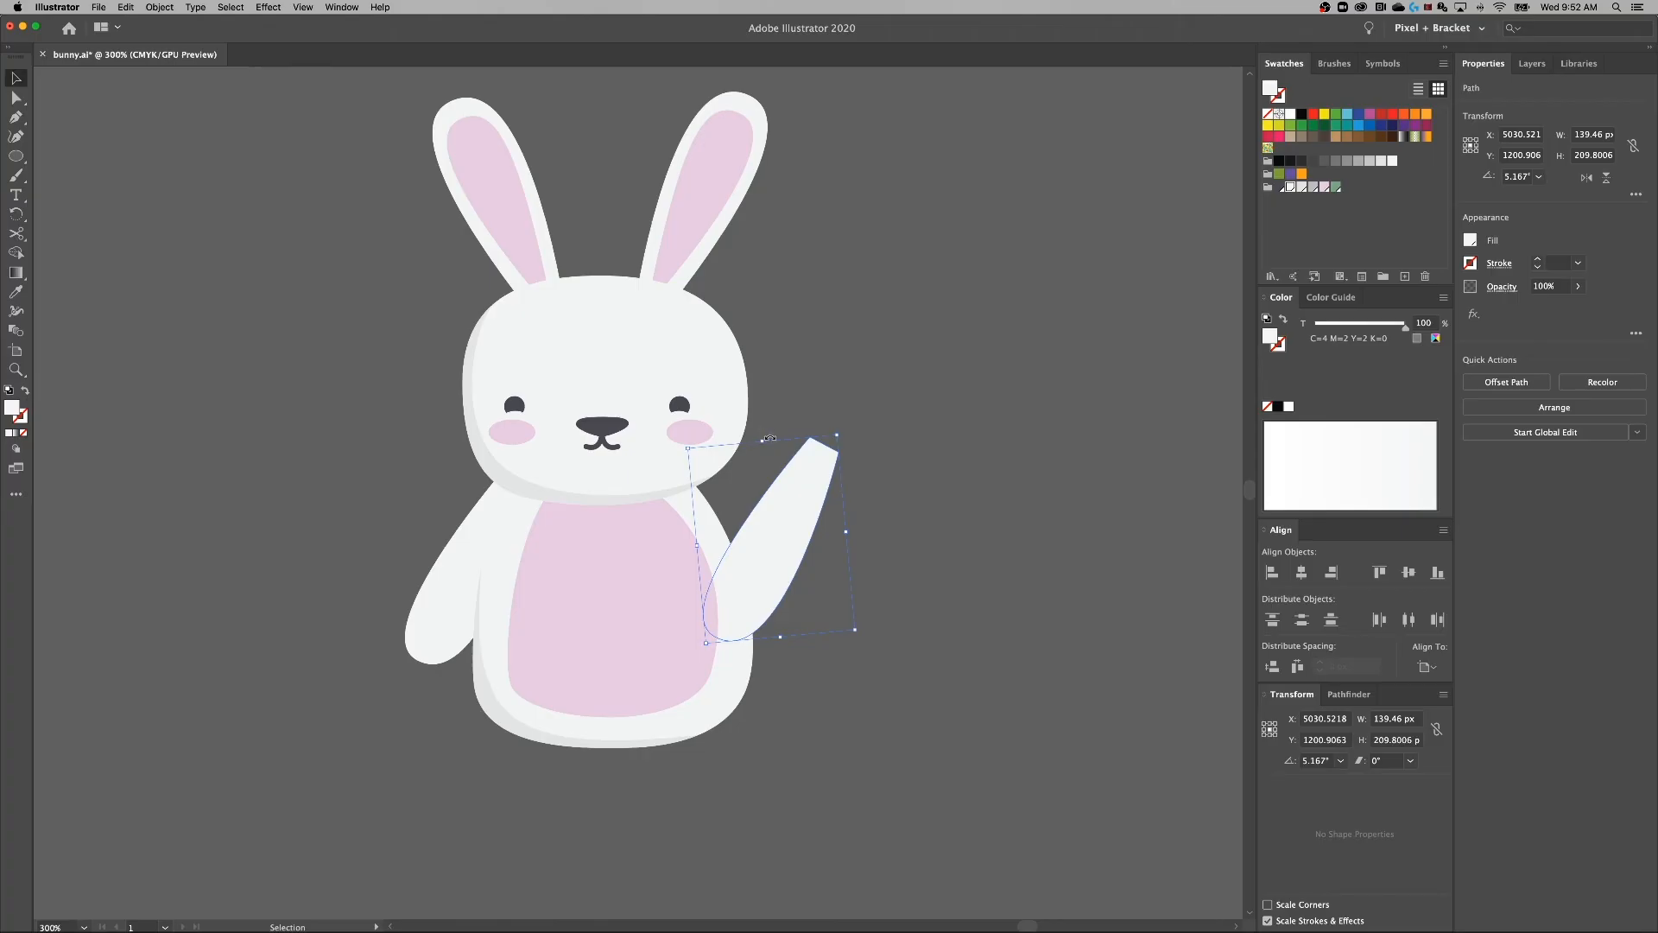
drag(762, 438, 788, 670)
drag(777, 525, 763, 427)
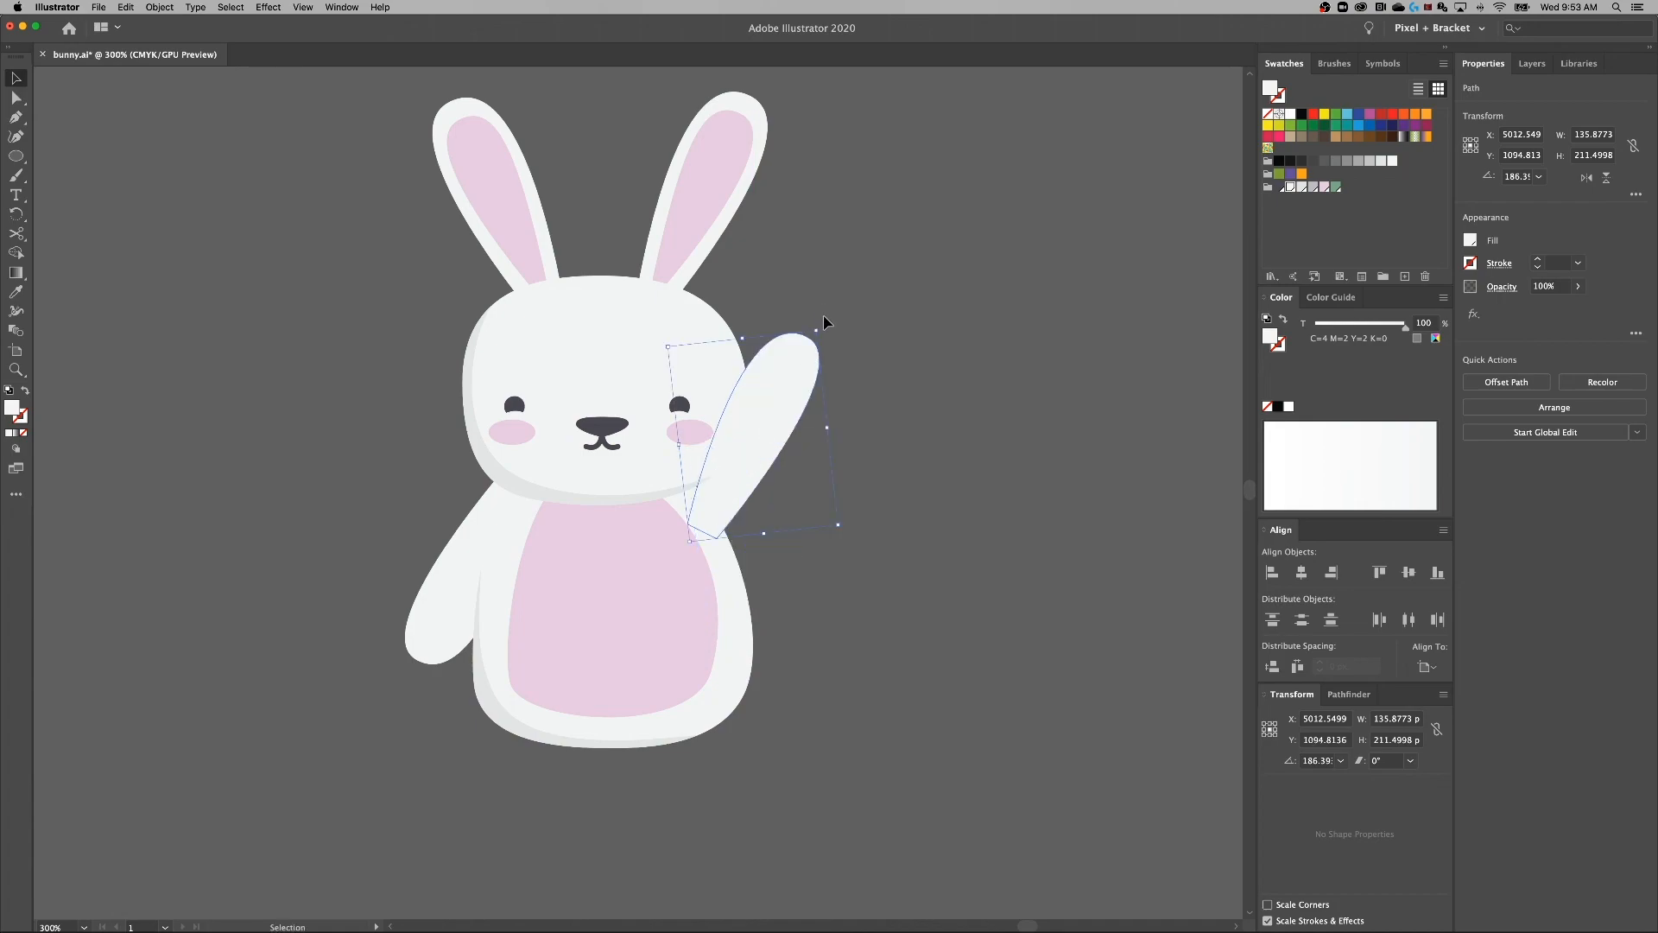
drag(822, 324, 855, 327)
Send the raised arm to the back of the stacking order, behind the head and body.
right_click(765, 418)
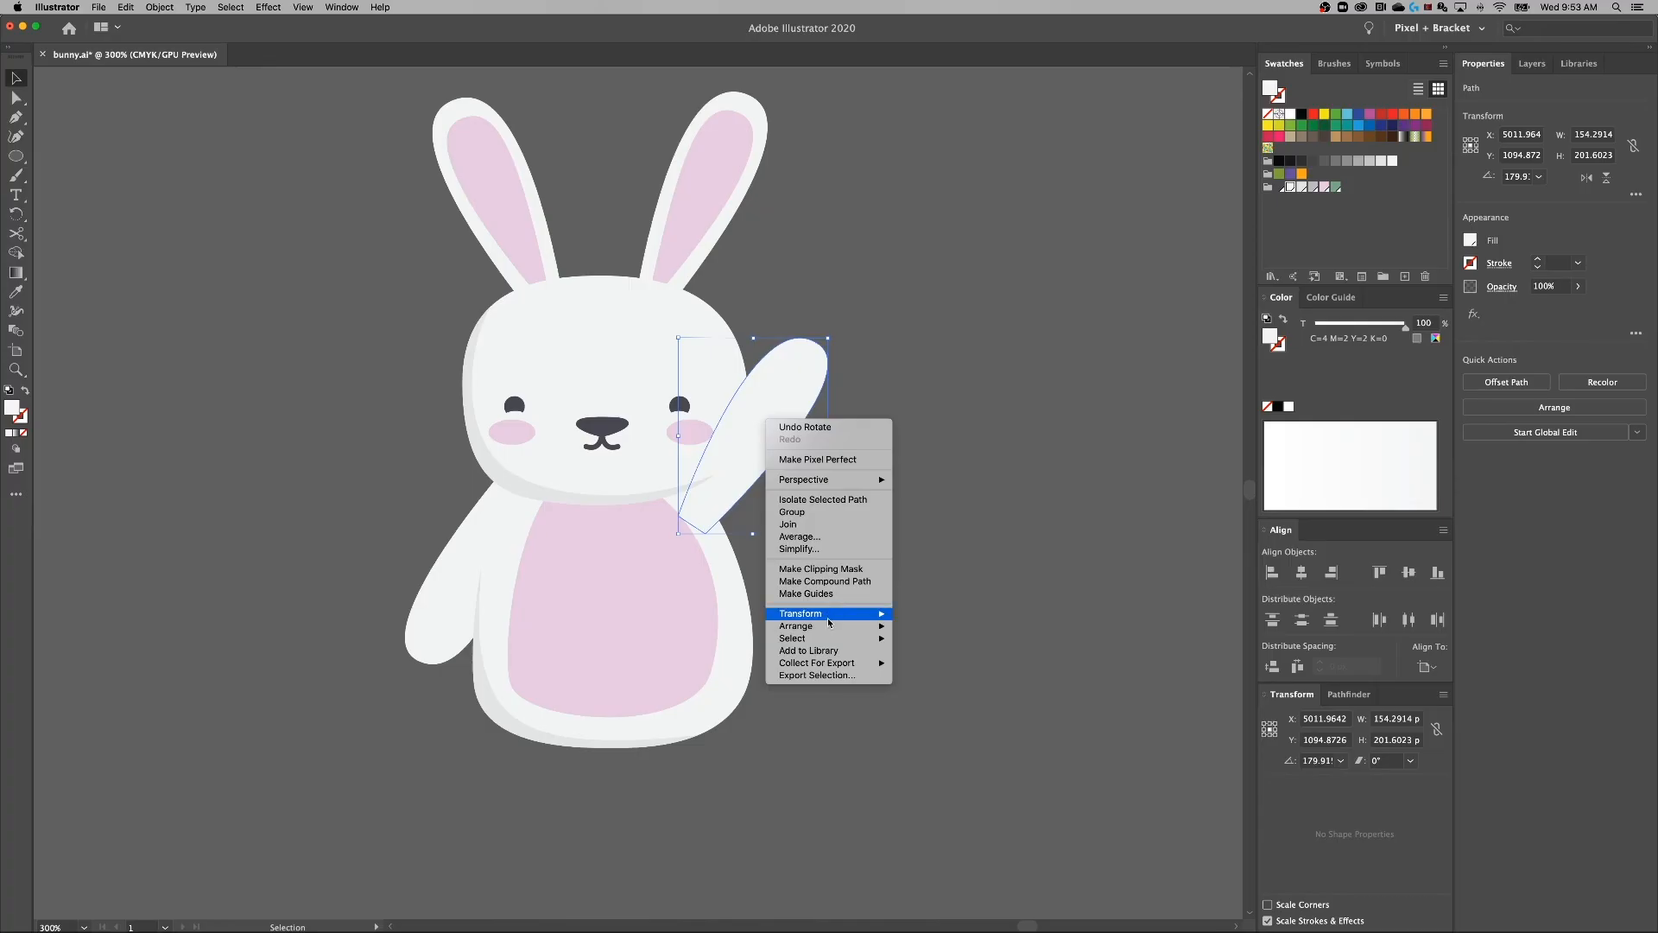
mouse_move(829, 627)
click(904, 663)
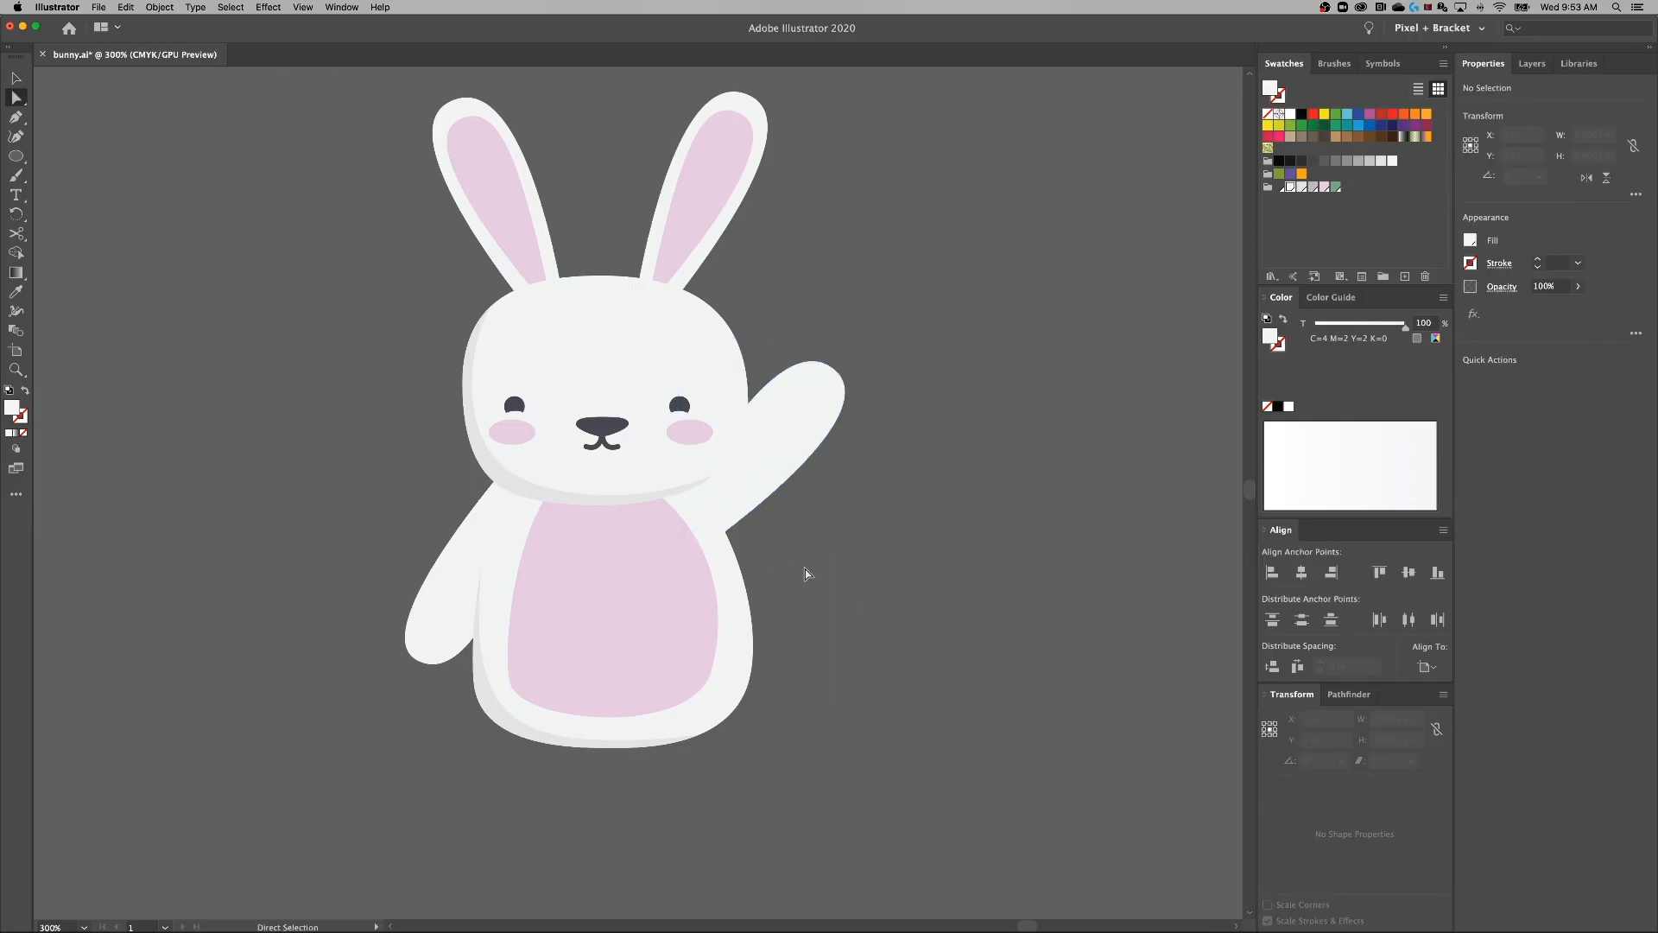
Draw a closed, rounded foot at the body's lower-left corner with the Pen tool.
key(p)
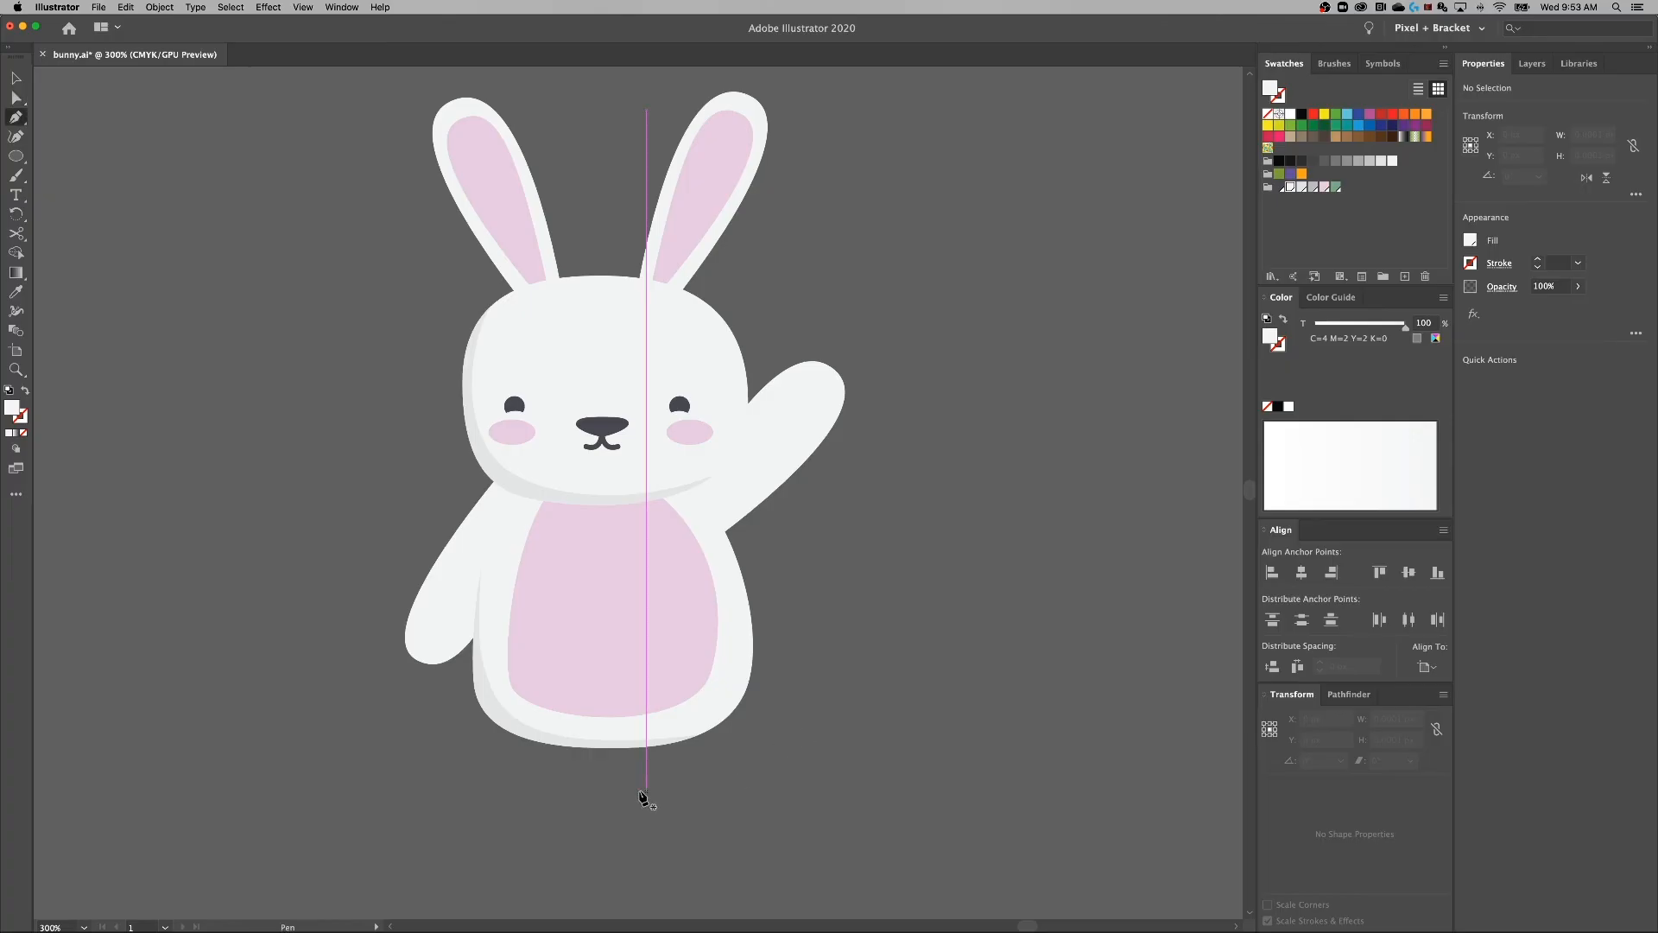
click(494, 710)
drag(533, 747, 518, 771)
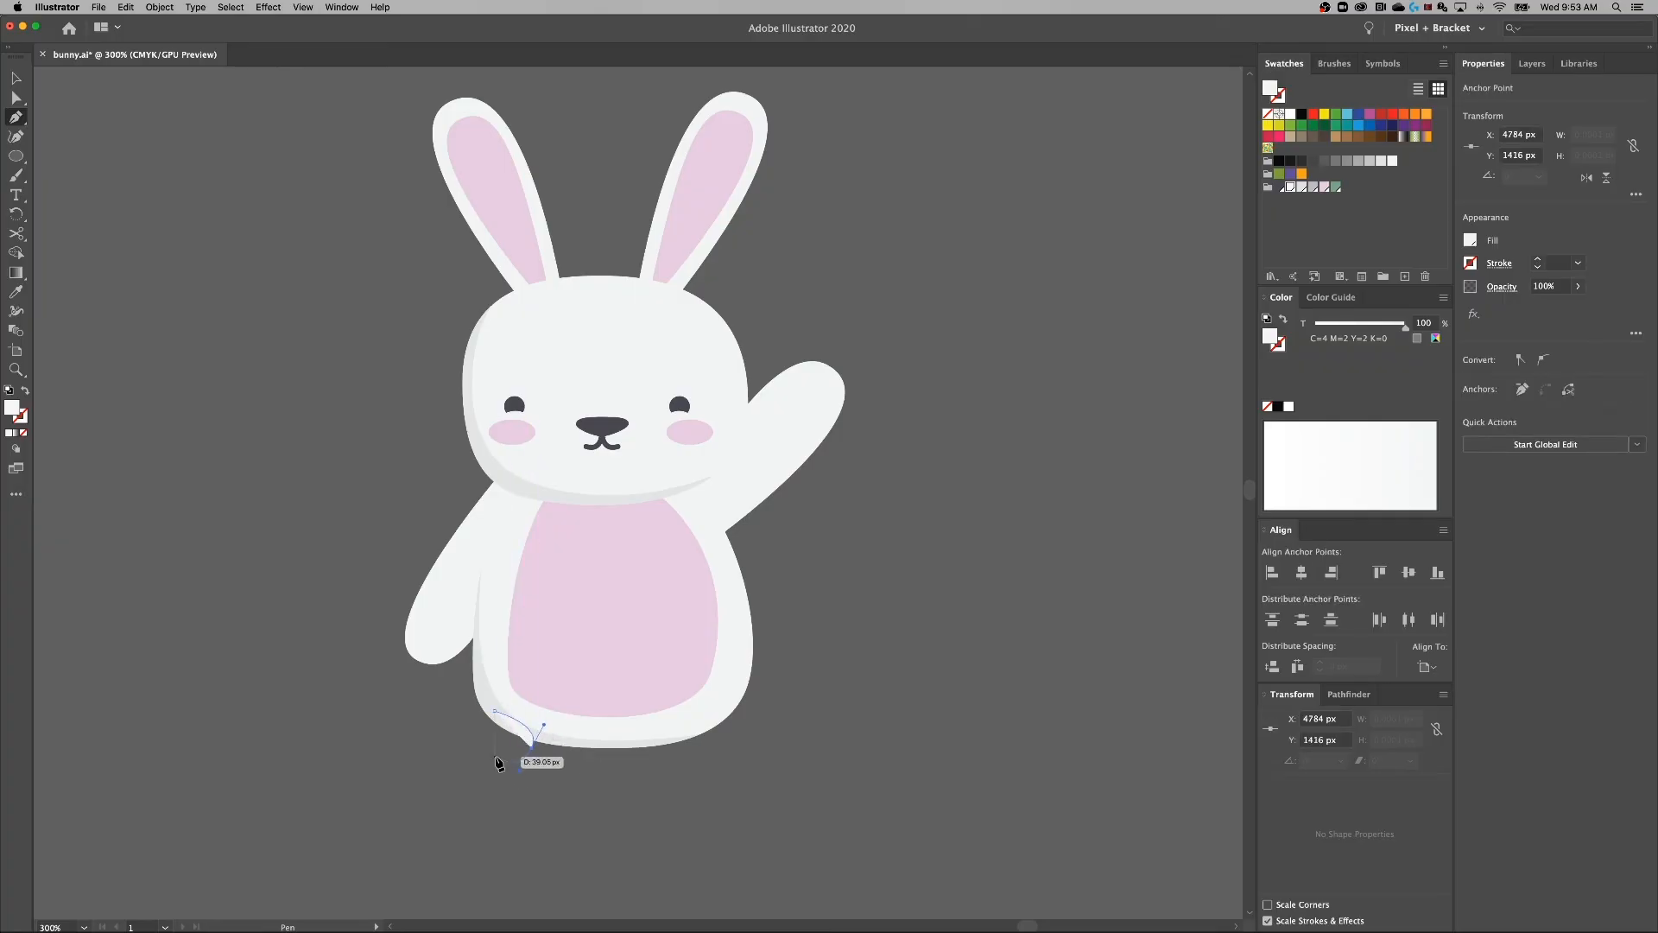
click(470, 749)
click(469, 748)
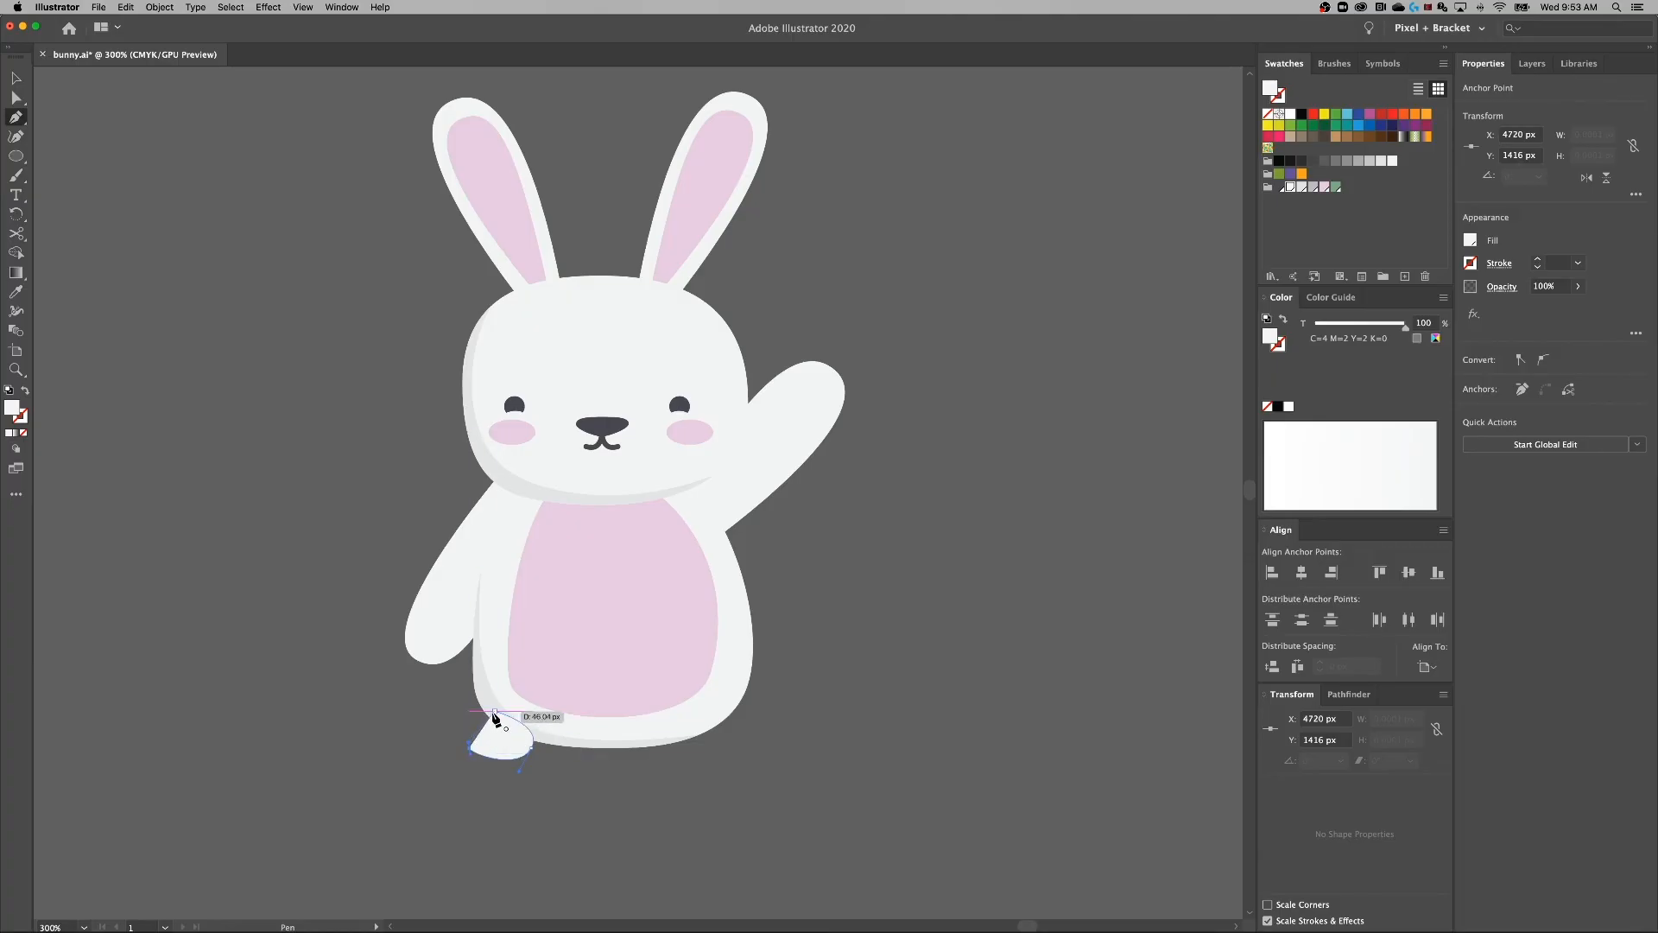
drag(495, 713, 527, 709)
Shorten the handle on the foot's lower-right anchor to flatten its underside, making the foot about 67 × 46 px.
key(a)
click(532, 748)
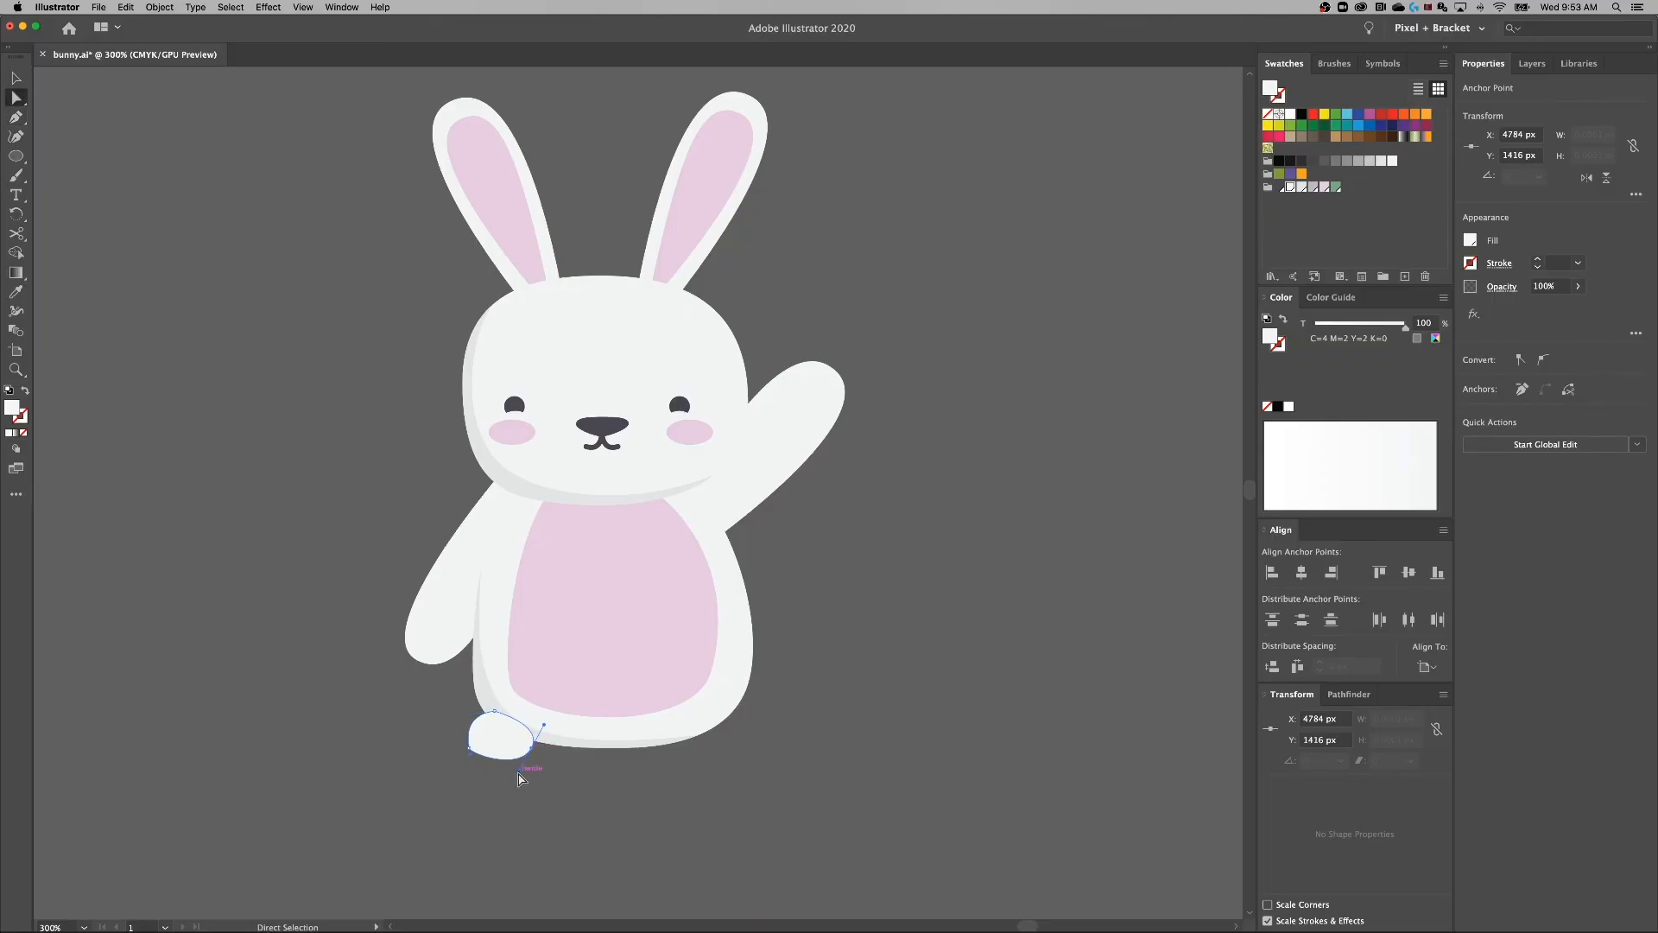
drag(518, 773, 523, 761)
click(530, 771)
Send the foot to the back of the stacking order and move it right so it sits under the body.
click(488, 741)
right_click(488, 741)
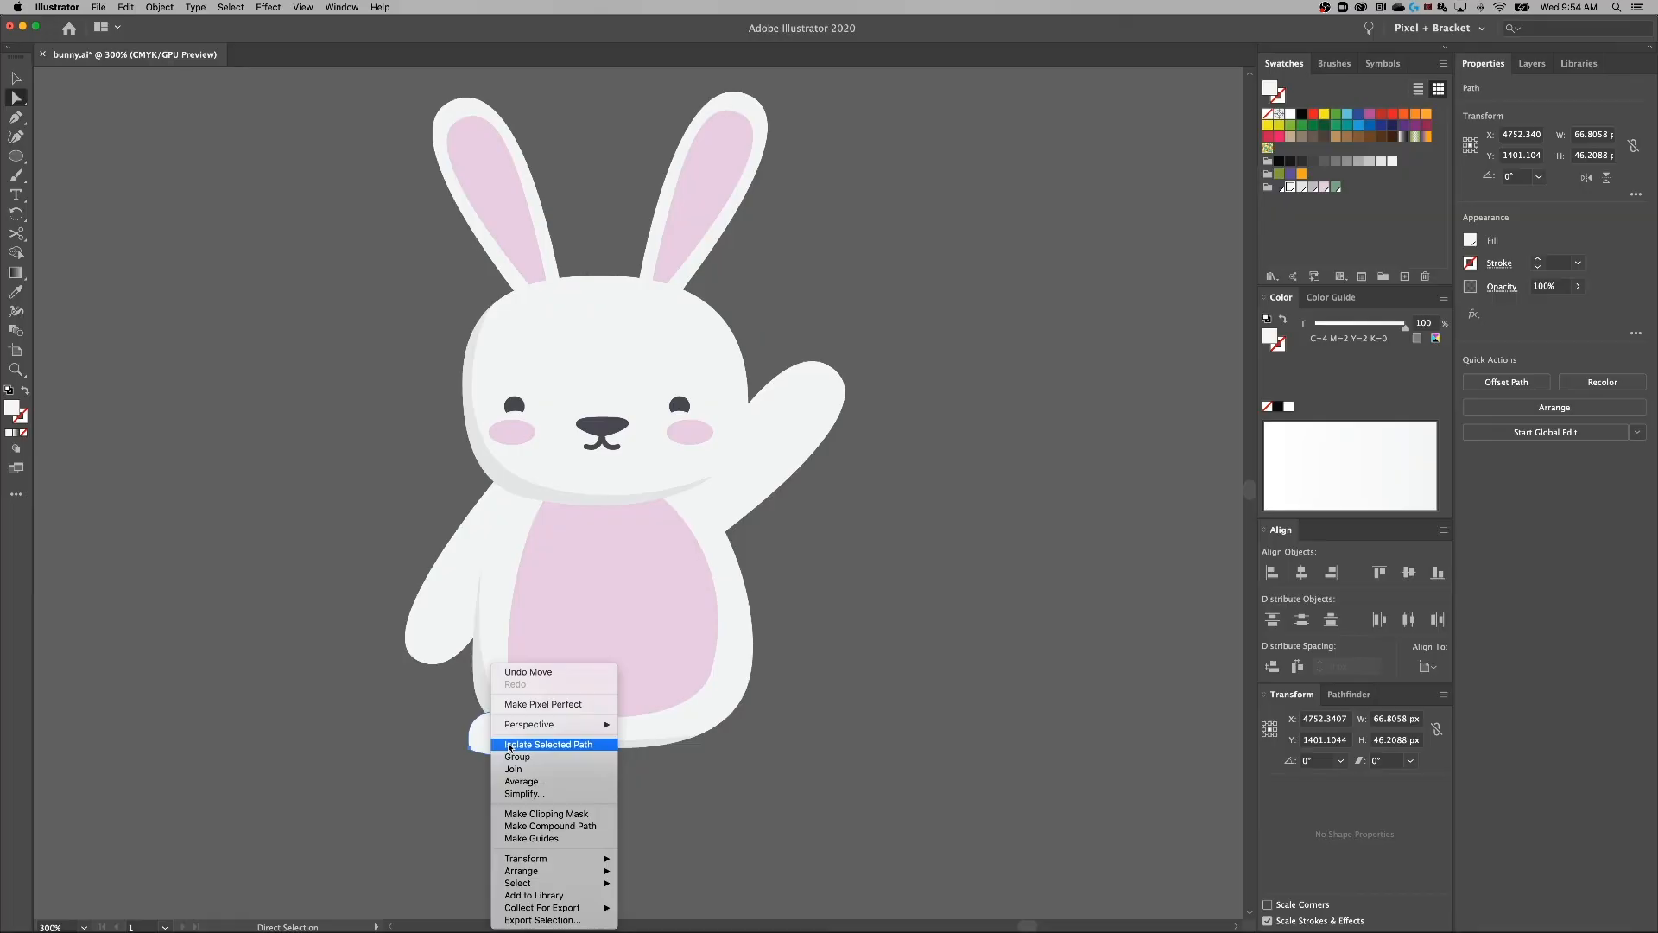
mouse_move(561, 871)
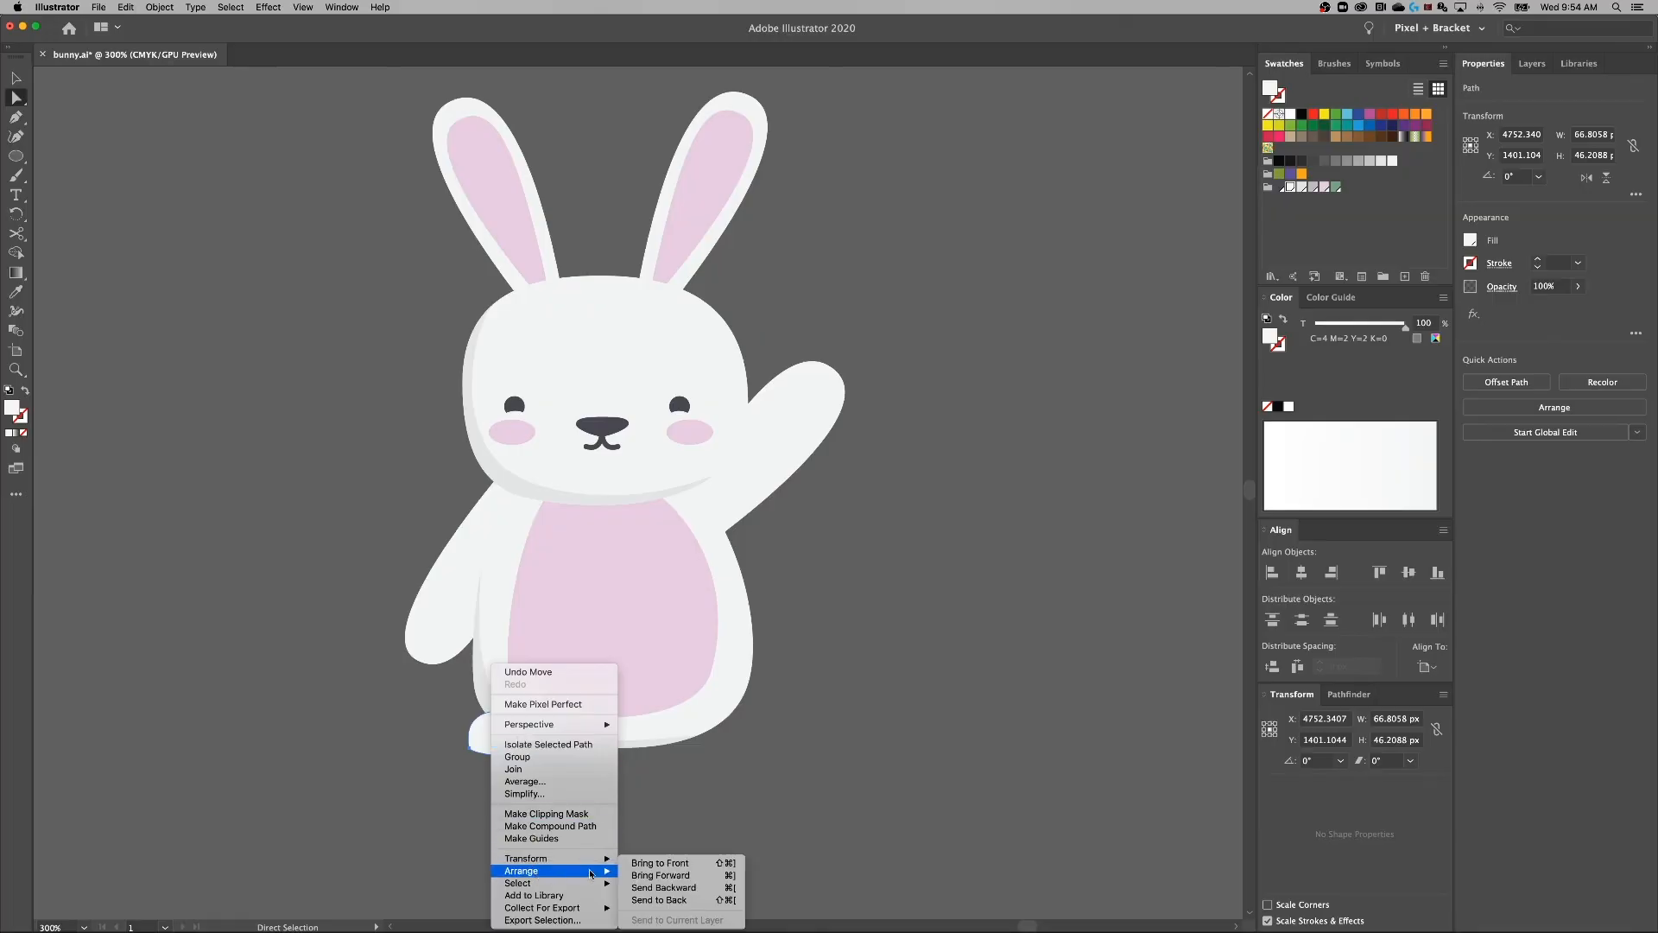
click(680, 900)
click(593, 821)
drag(497, 755, 519, 753)
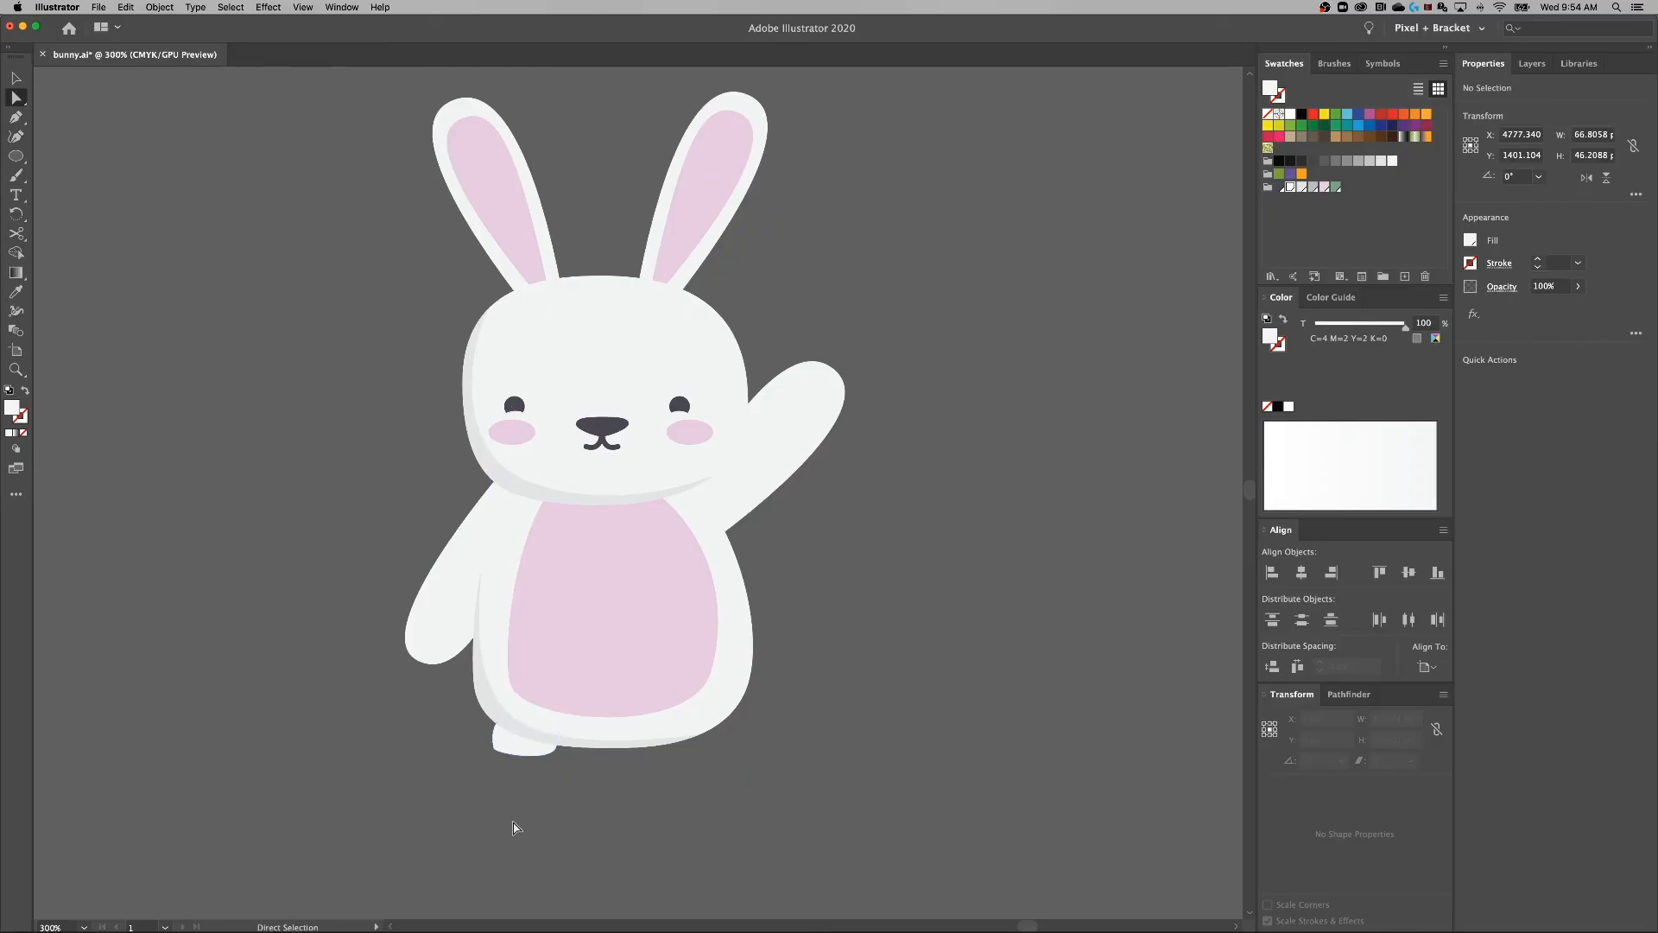
Duplicate the foot to the body's right side and shift the copy slightly outward and down.
click(512, 751)
key(v)
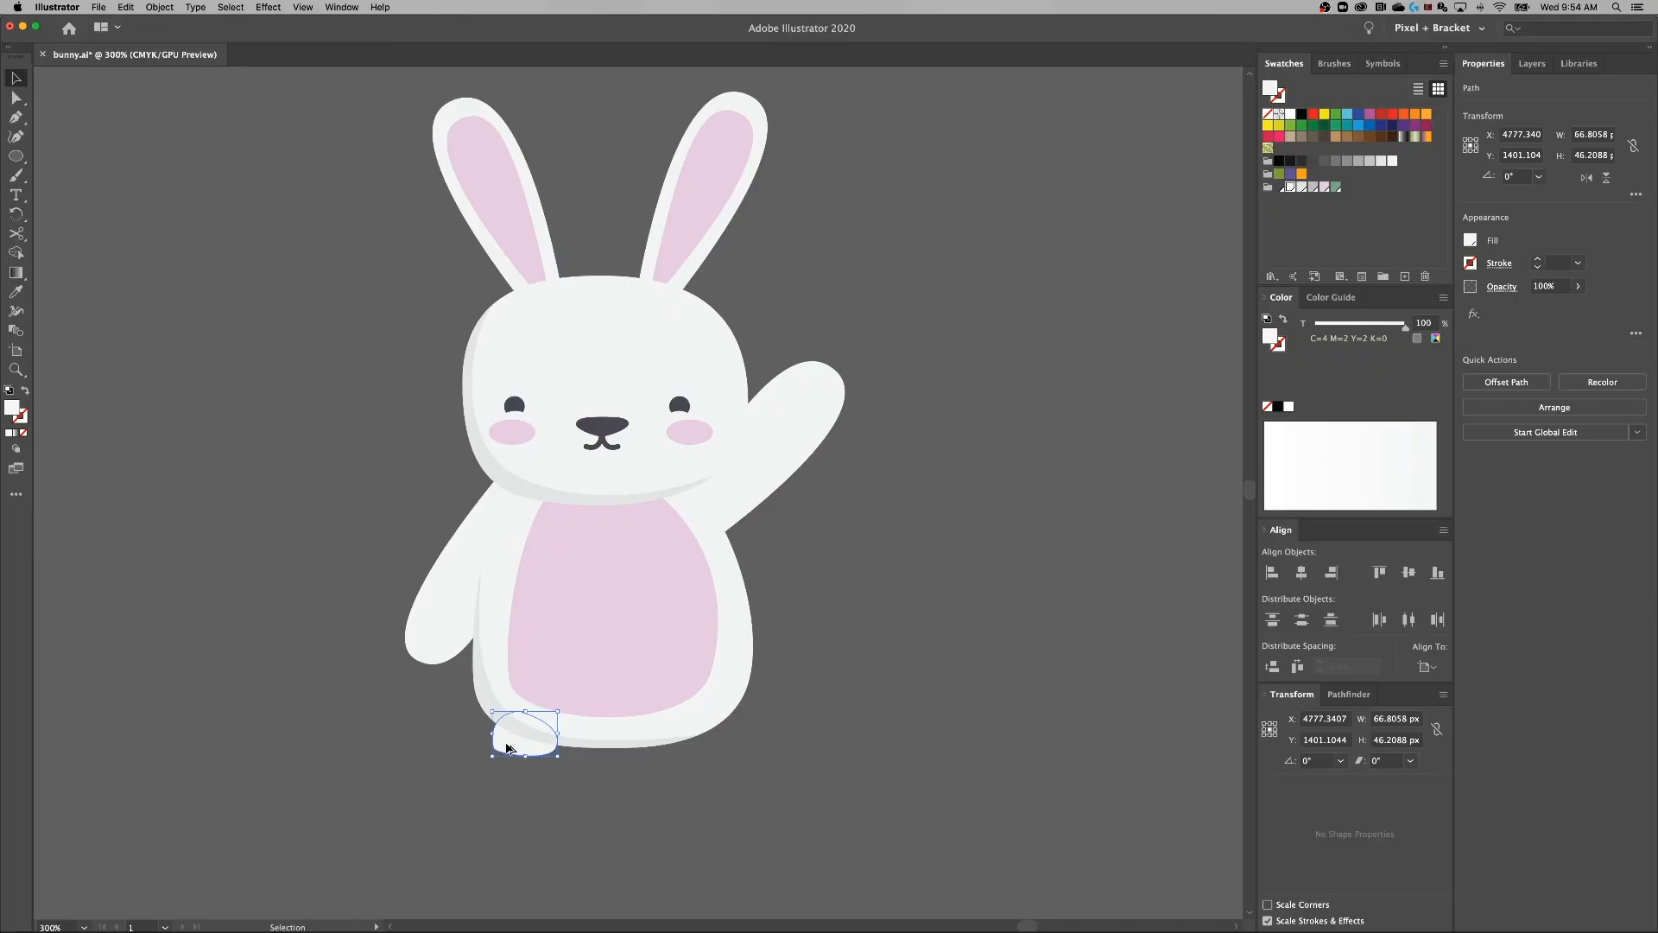
drag(508, 748, 655, 750)
click(724, 768)
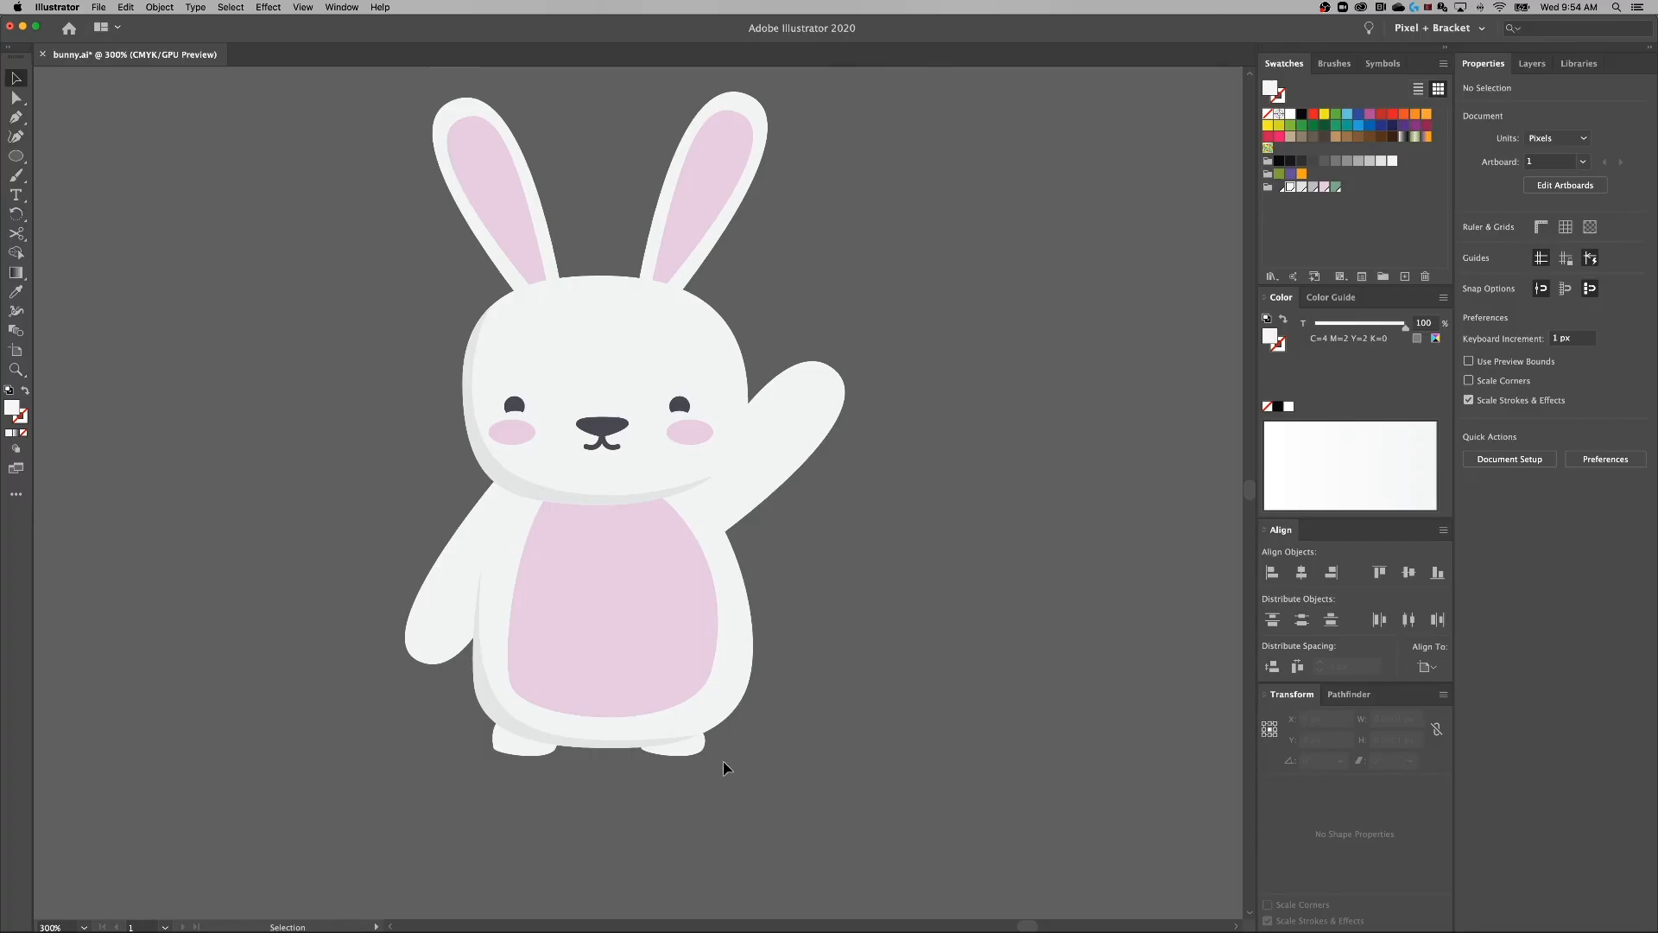
drag(683, 752, 710, 755)
click(762, 795)
Compare the drawn bunny with the reference bunny on the green background.
drag(839, 697, 881, 708)
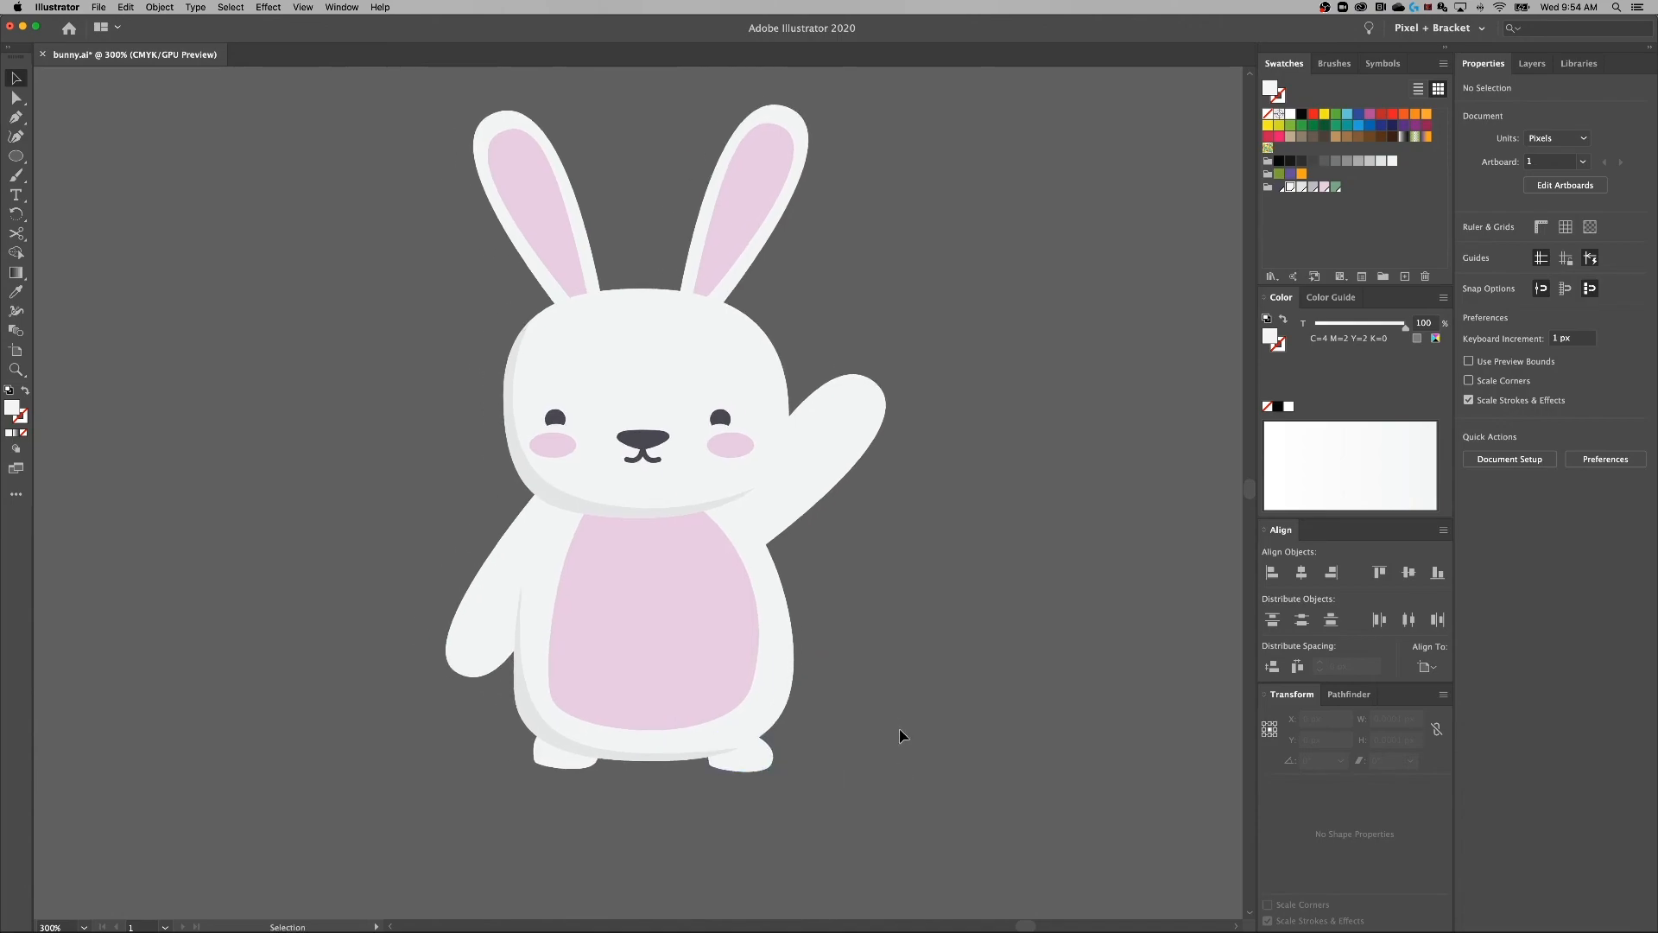
key(super+minus)
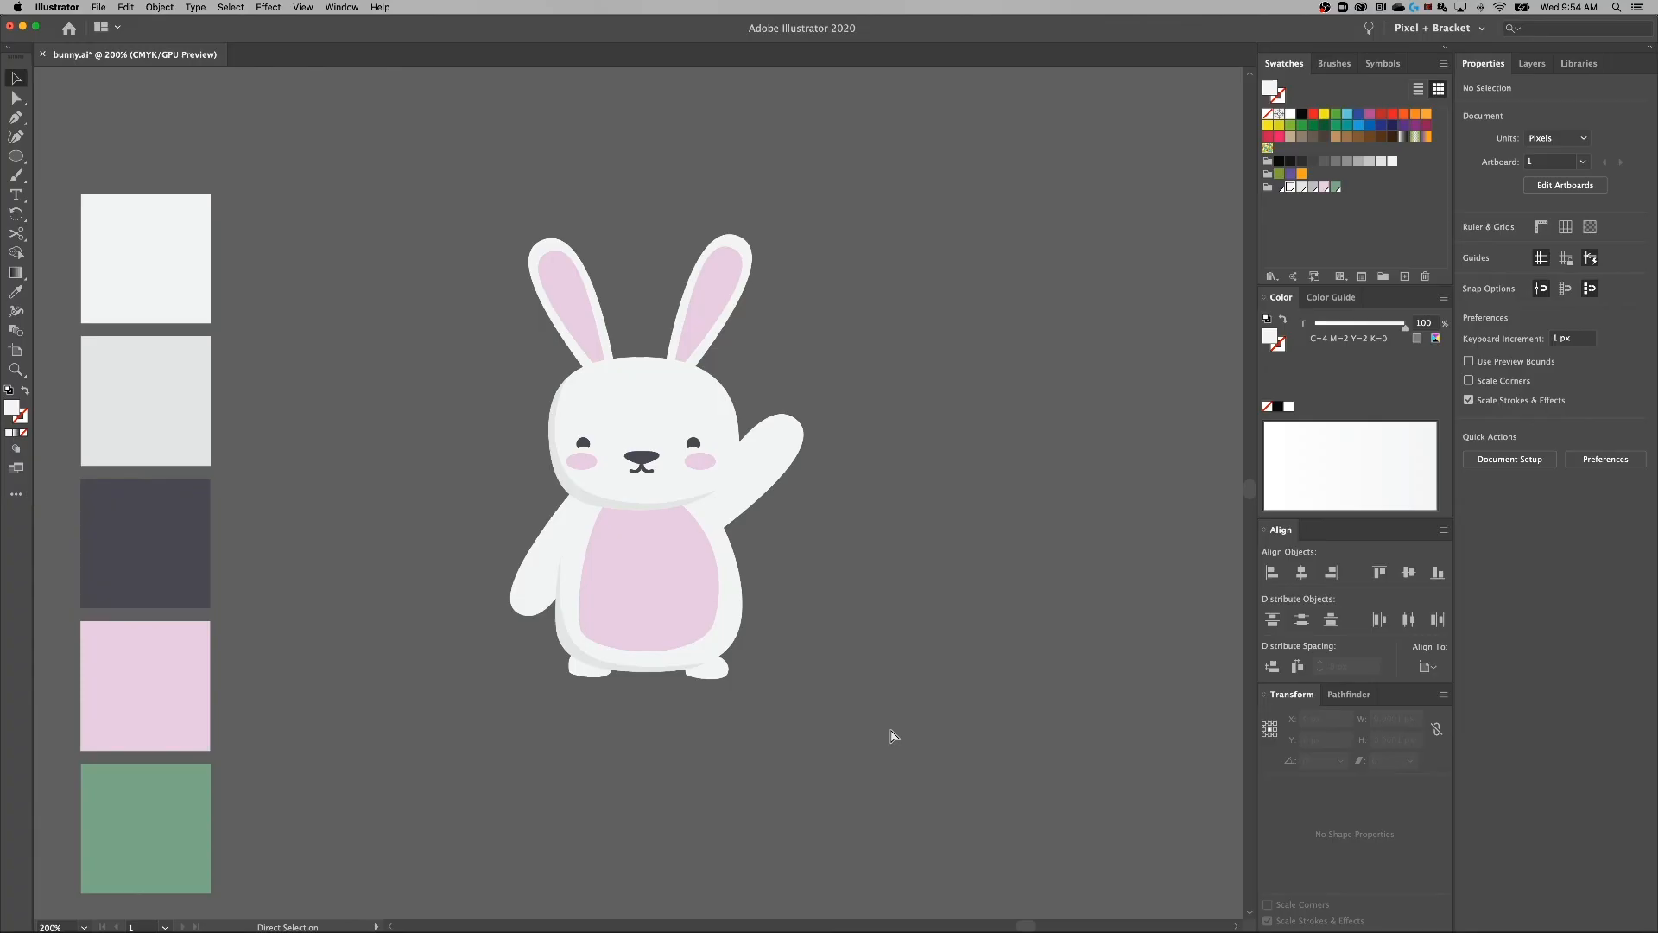
key(super+minus)
key(super+minus)
drag(504, 648, 643, 619)
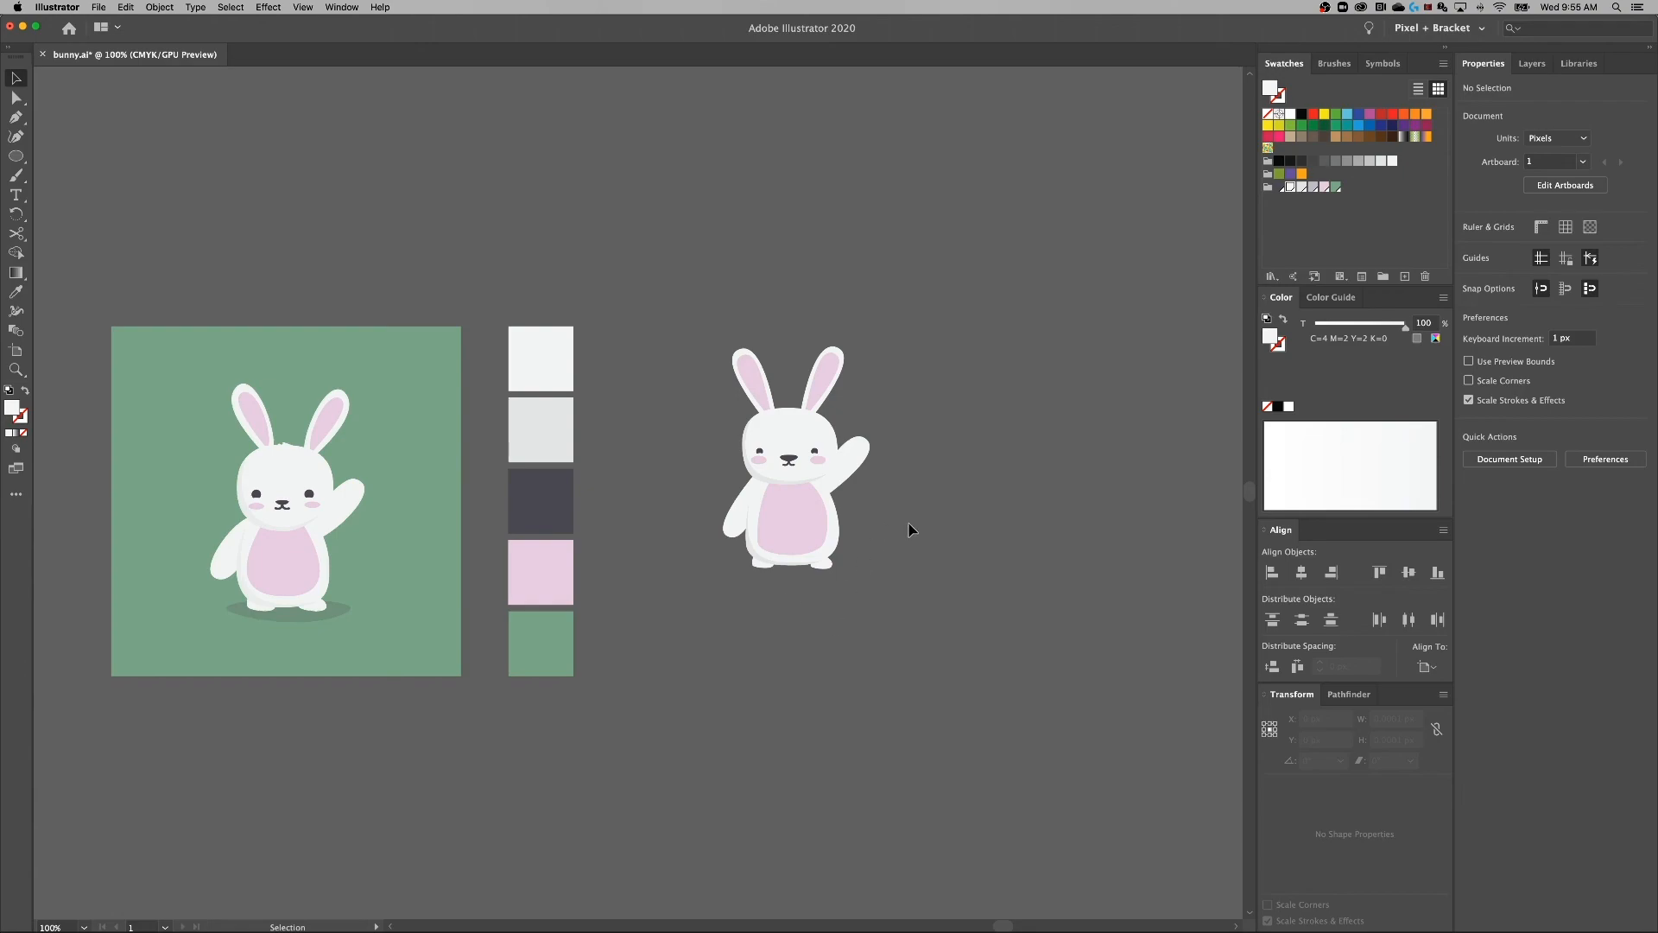
drag(944, 504, 822, 541)
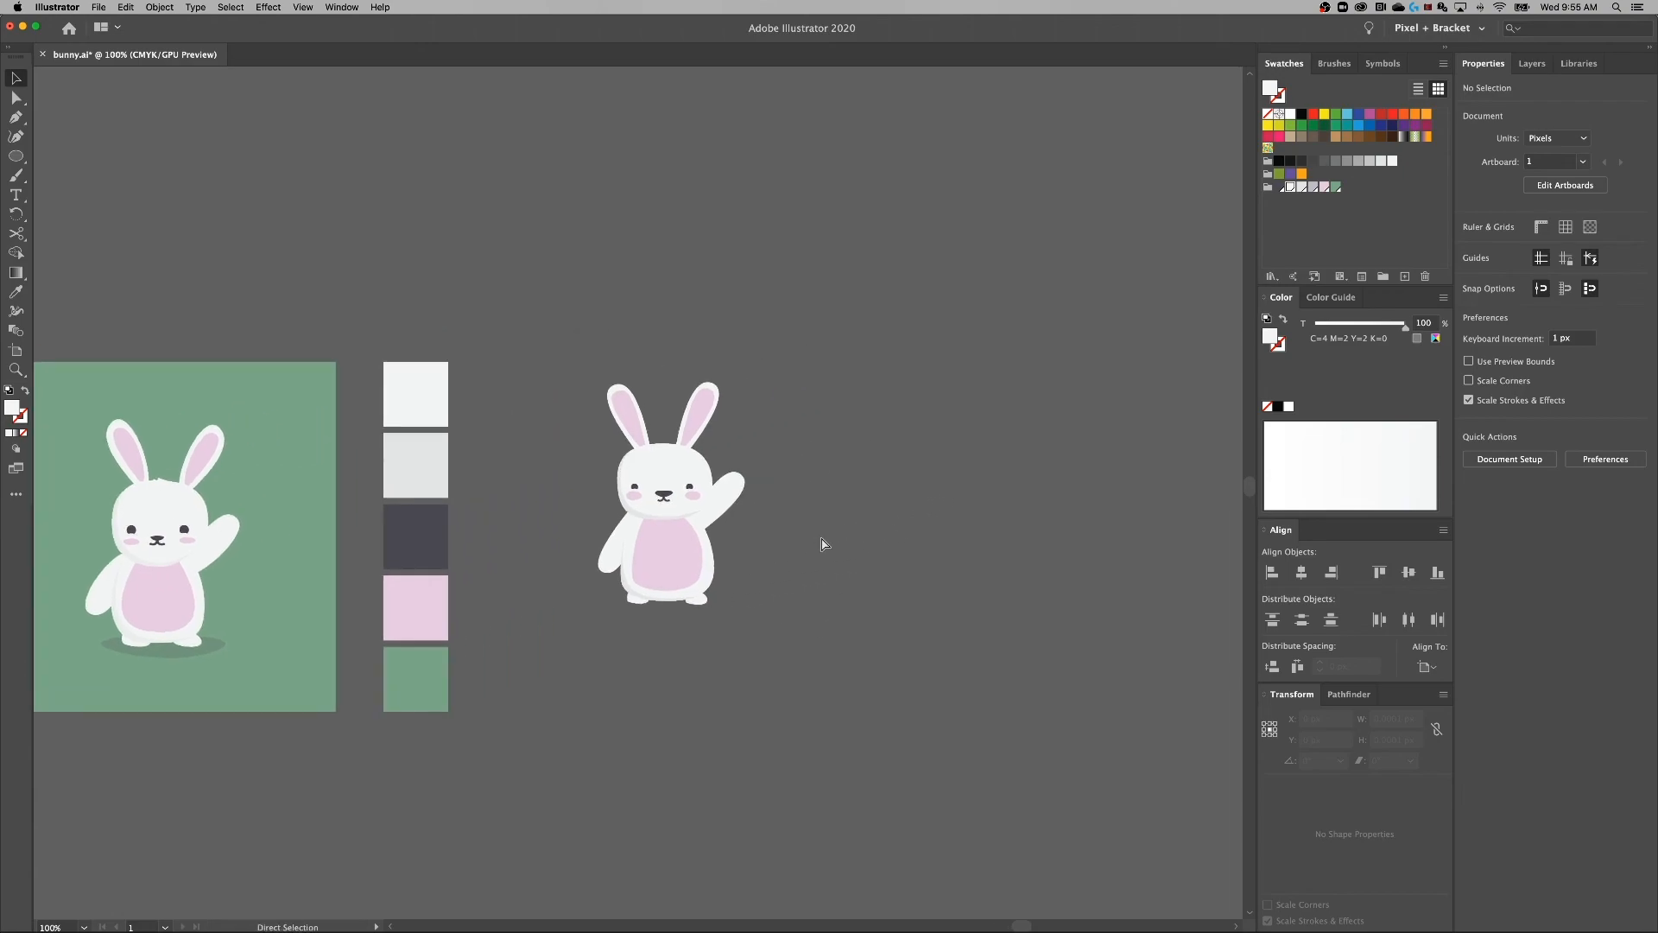
Isolate the head group and enlarge the right eye to about 36 × 29 px.
key(super+equal)
key(super+equal)
key(super+equal)
key(super+equal)
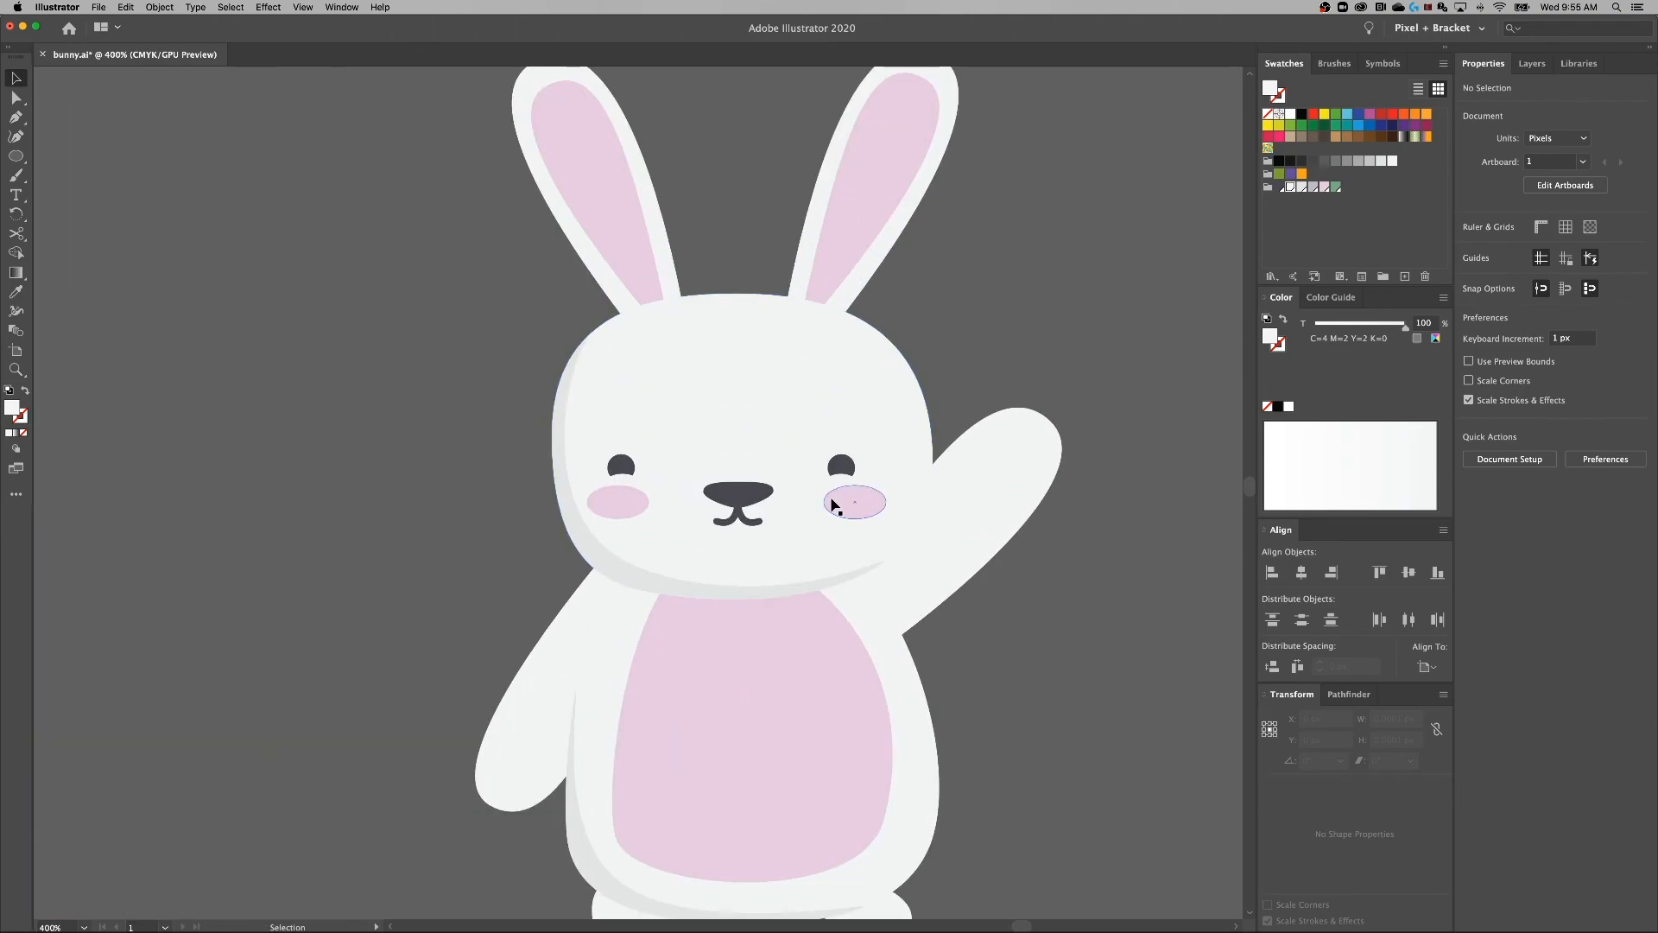
drag(836, 464, 795, 484)
click(796, 487)
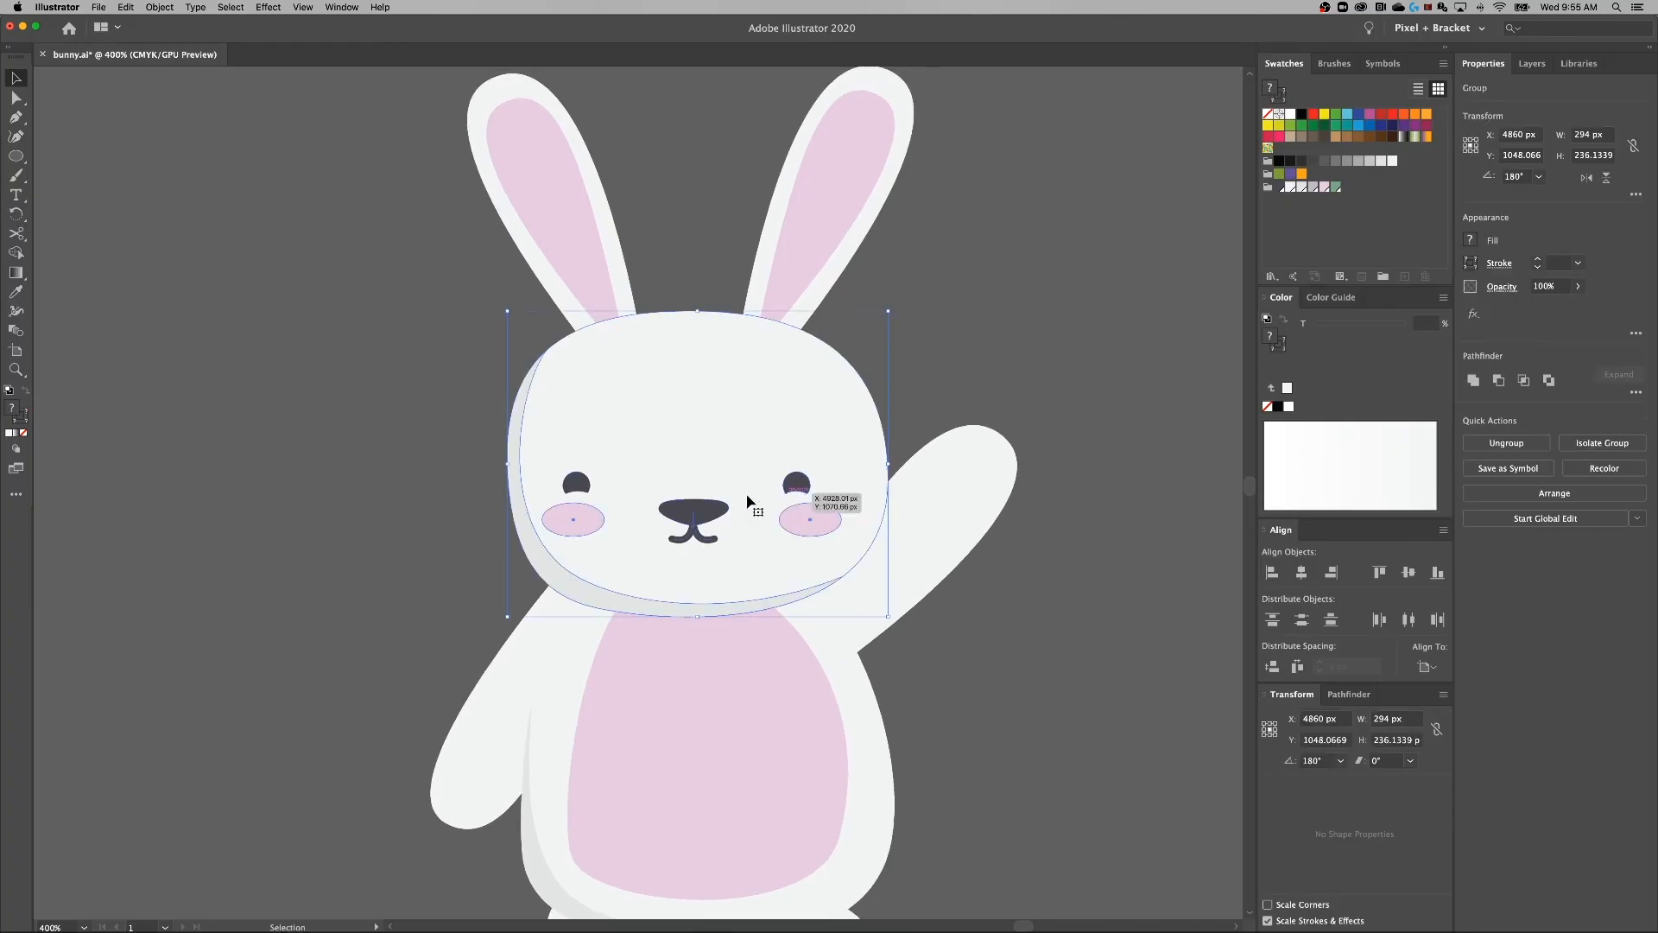
double_click(795, 486)
click(792, 492)
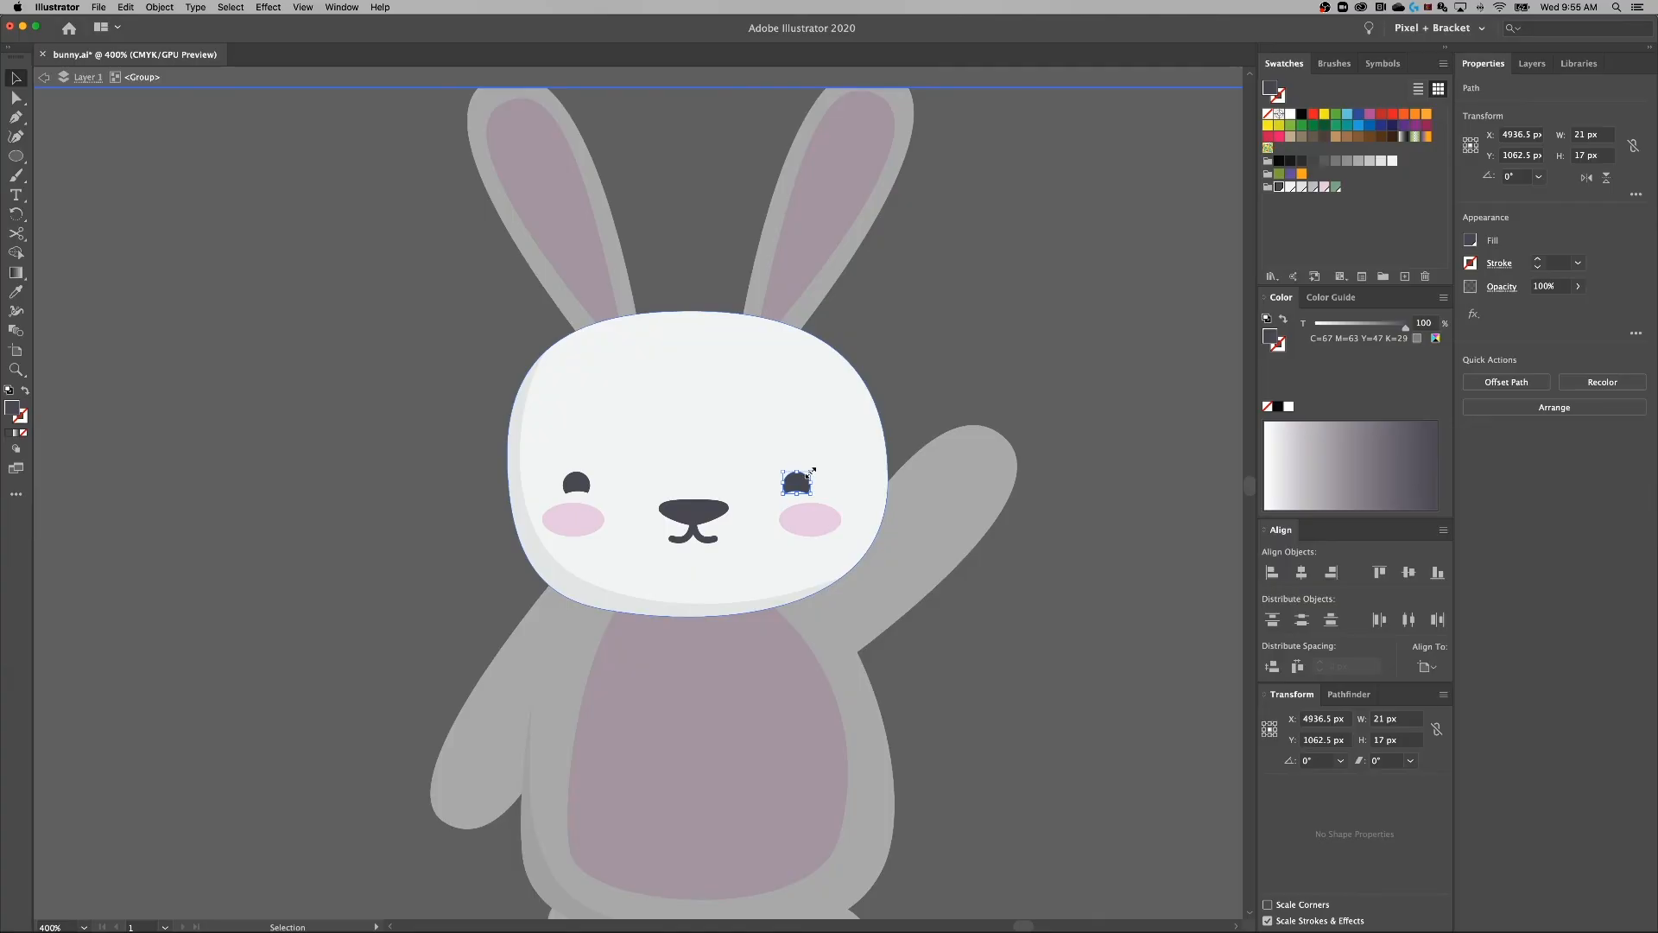
drag(811, 473, 817, 472)
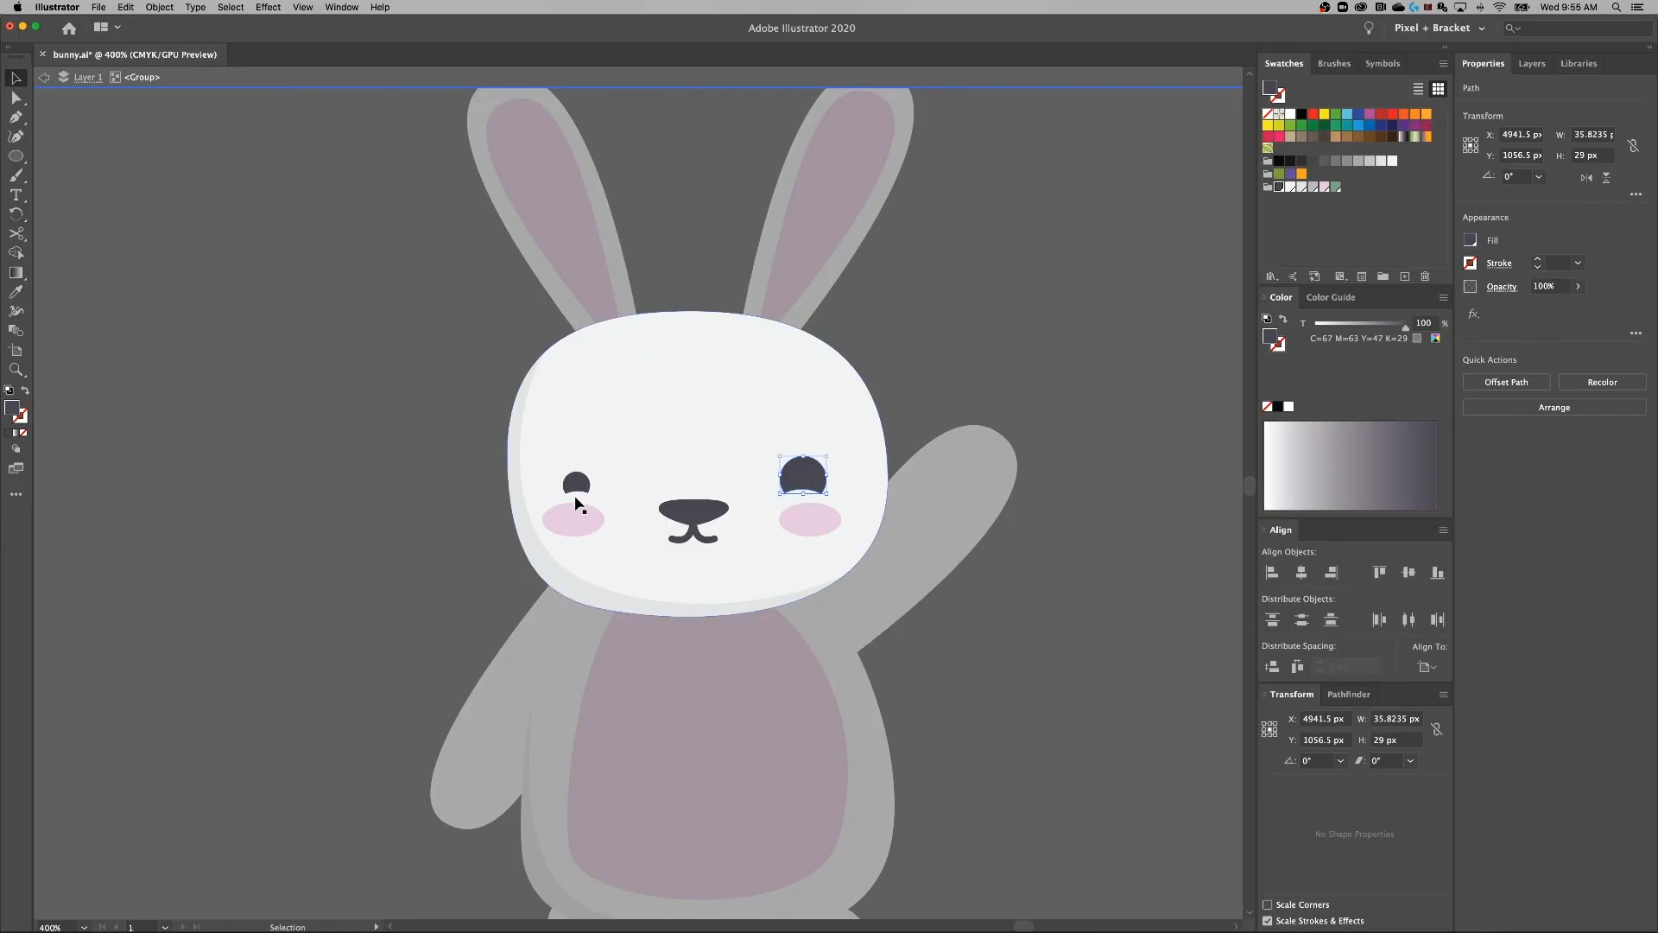
Replace the left eye with a copy of the enlarged right eye, placed above the left cheek.
click(580, 488)
key(Delete)
click(817, 481)
drag(812, 480, 574, 477)
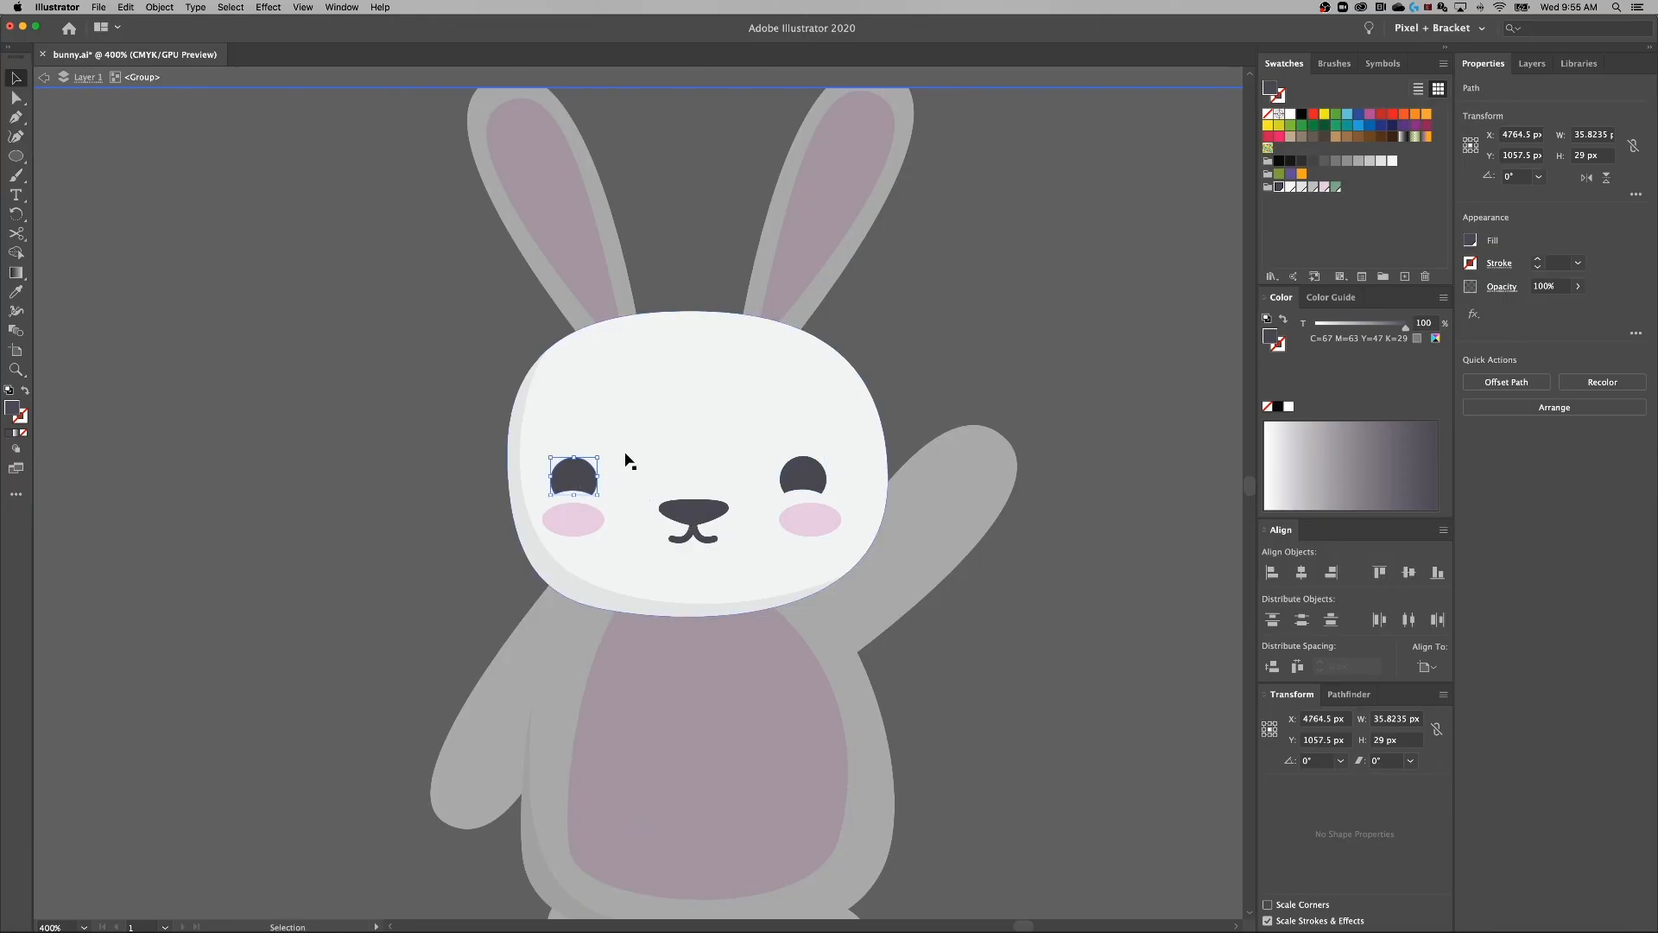
click(973, 363)
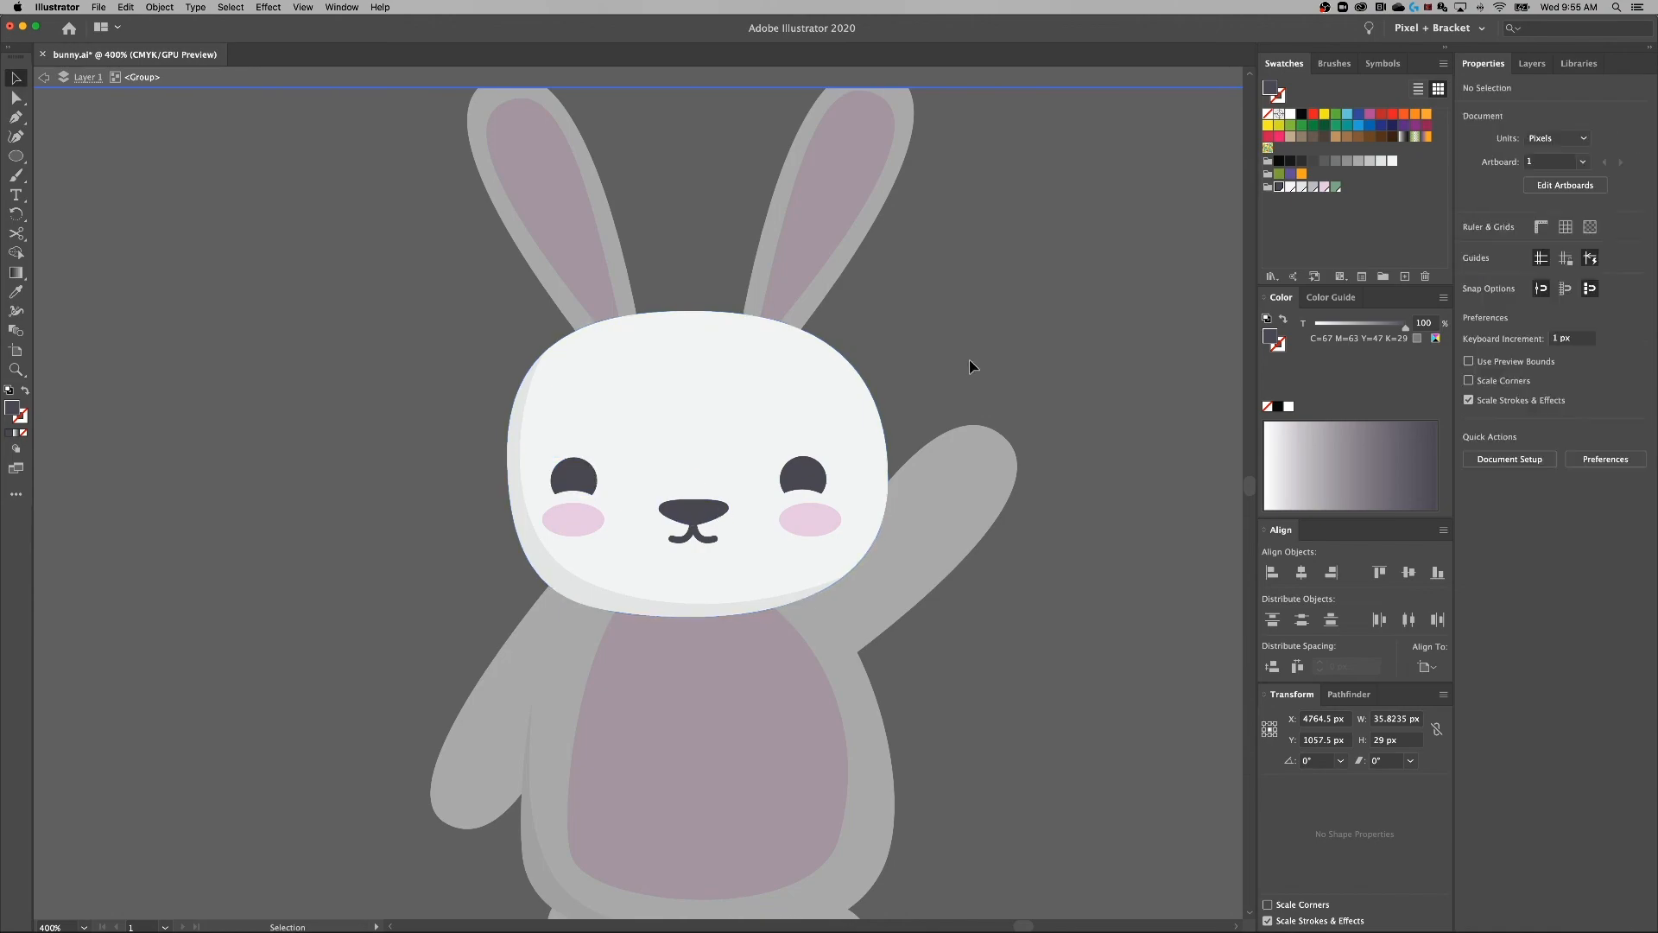
Group the bunny's nose and mouth and move the group up 8 px on the face.
click(711, 506)
shift+click(690, 540)
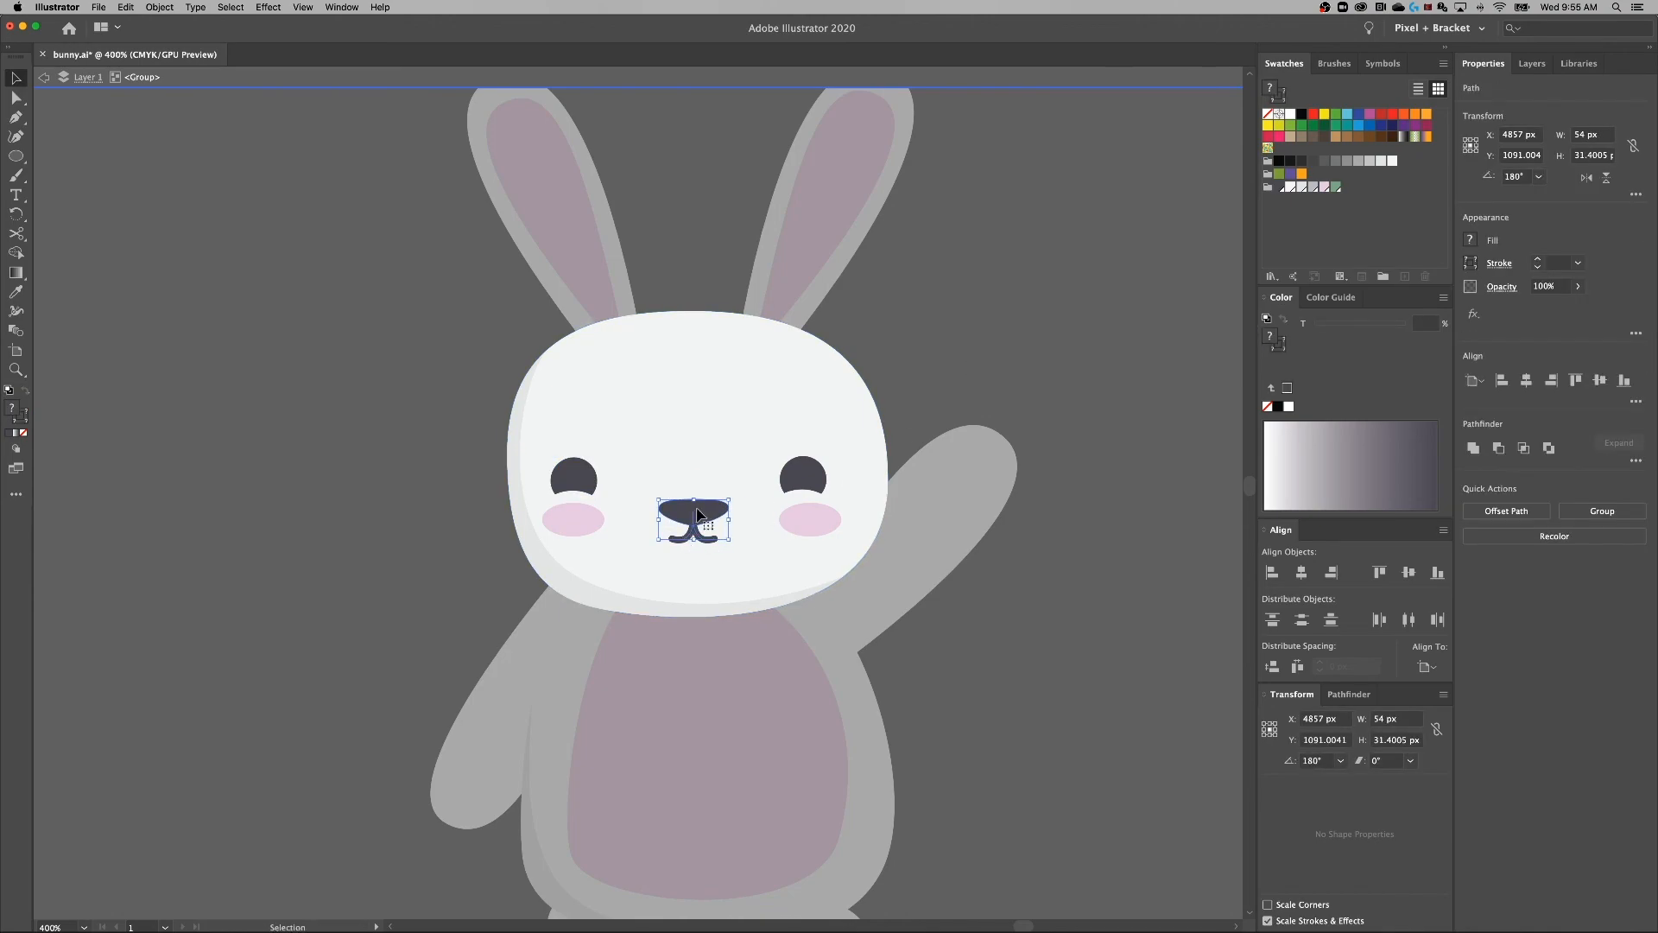
right_click(699, 513)
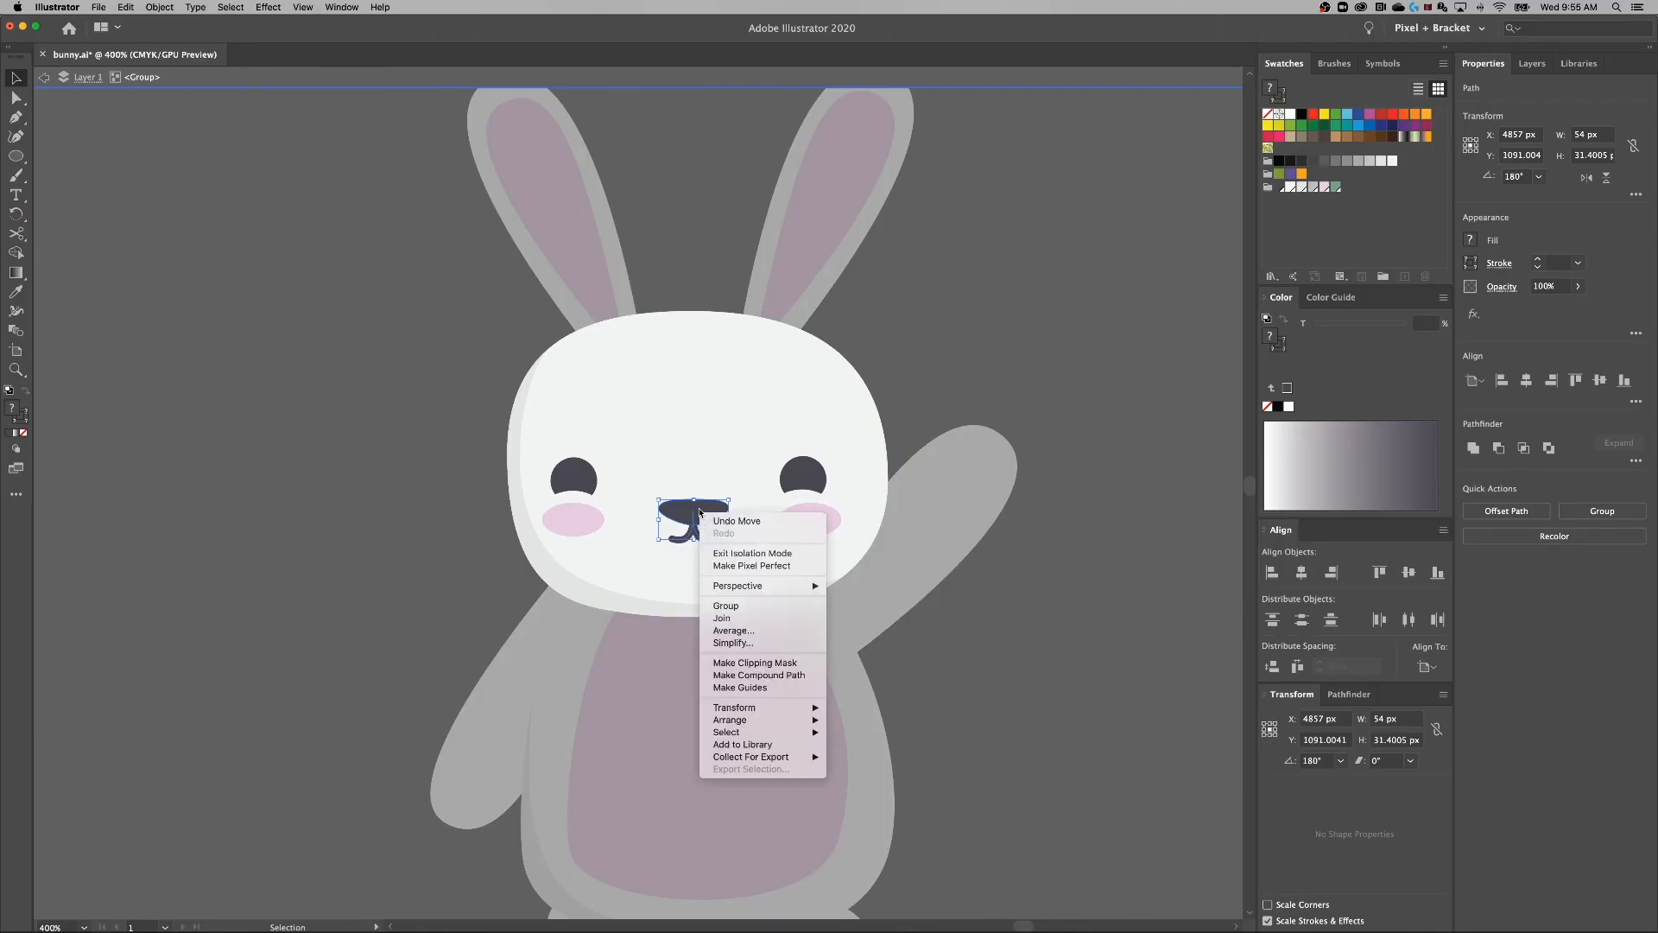
click(726, 605)
drag(710, 532, 711, 509)
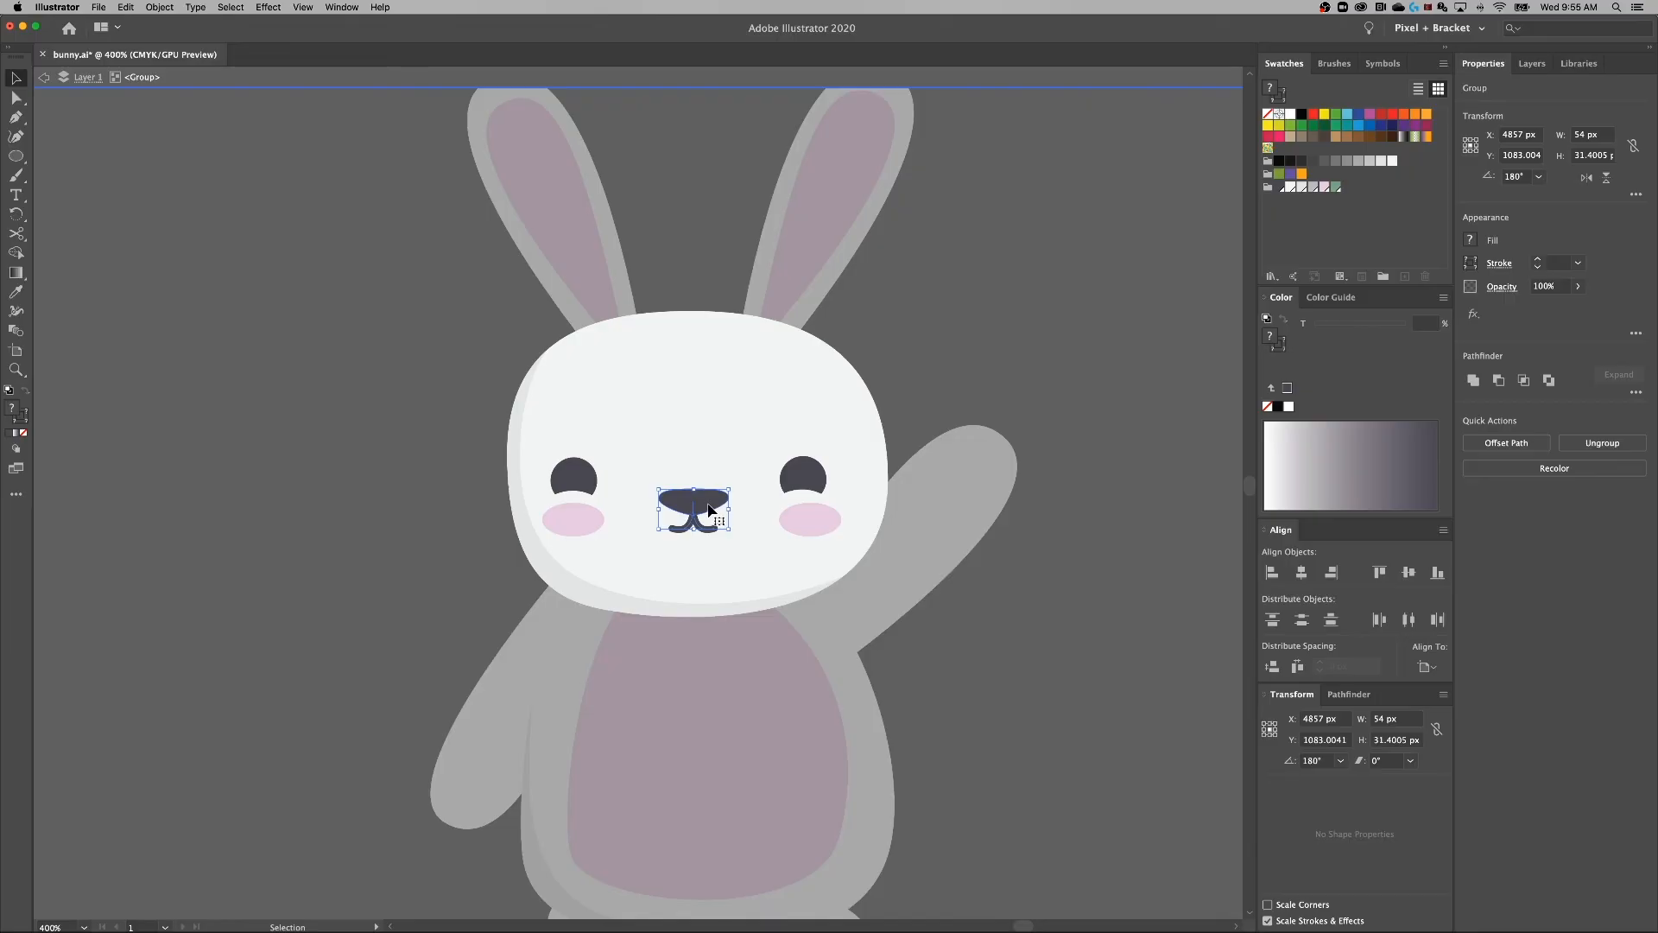
Shift the eyes, cheeks and nose-and-mouth group together 6 px down on the bunny's face.
click(796, 521)
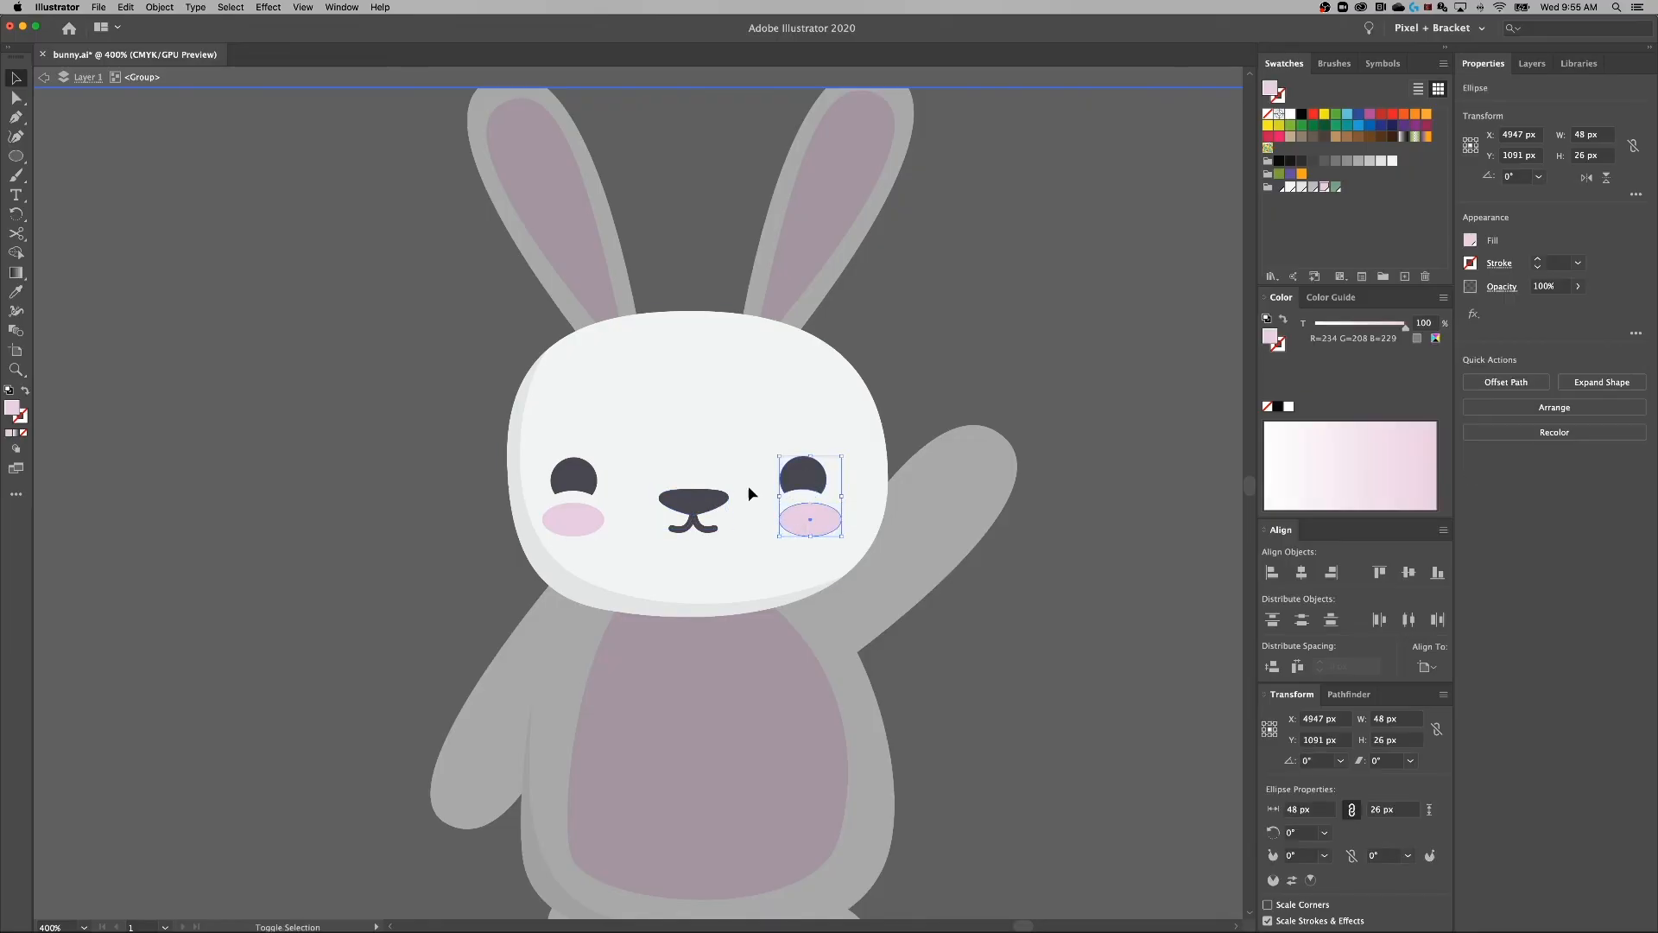
shift+click(691, 506)
shift+click(575, 521)
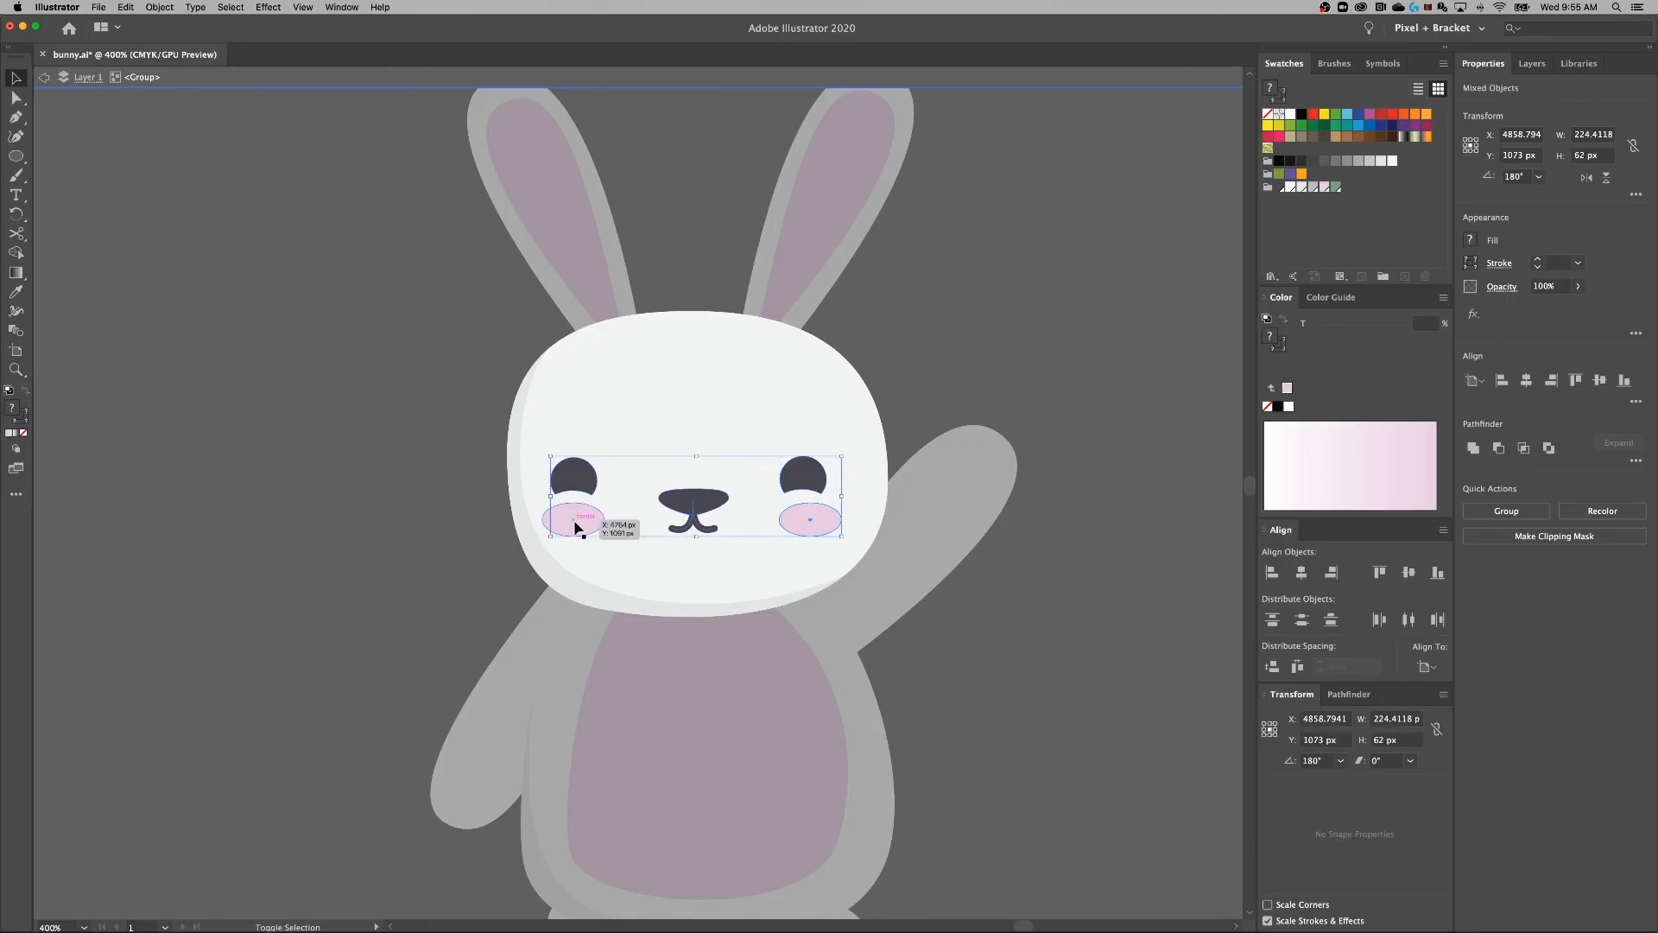
drag(584, 478, 585, 492)
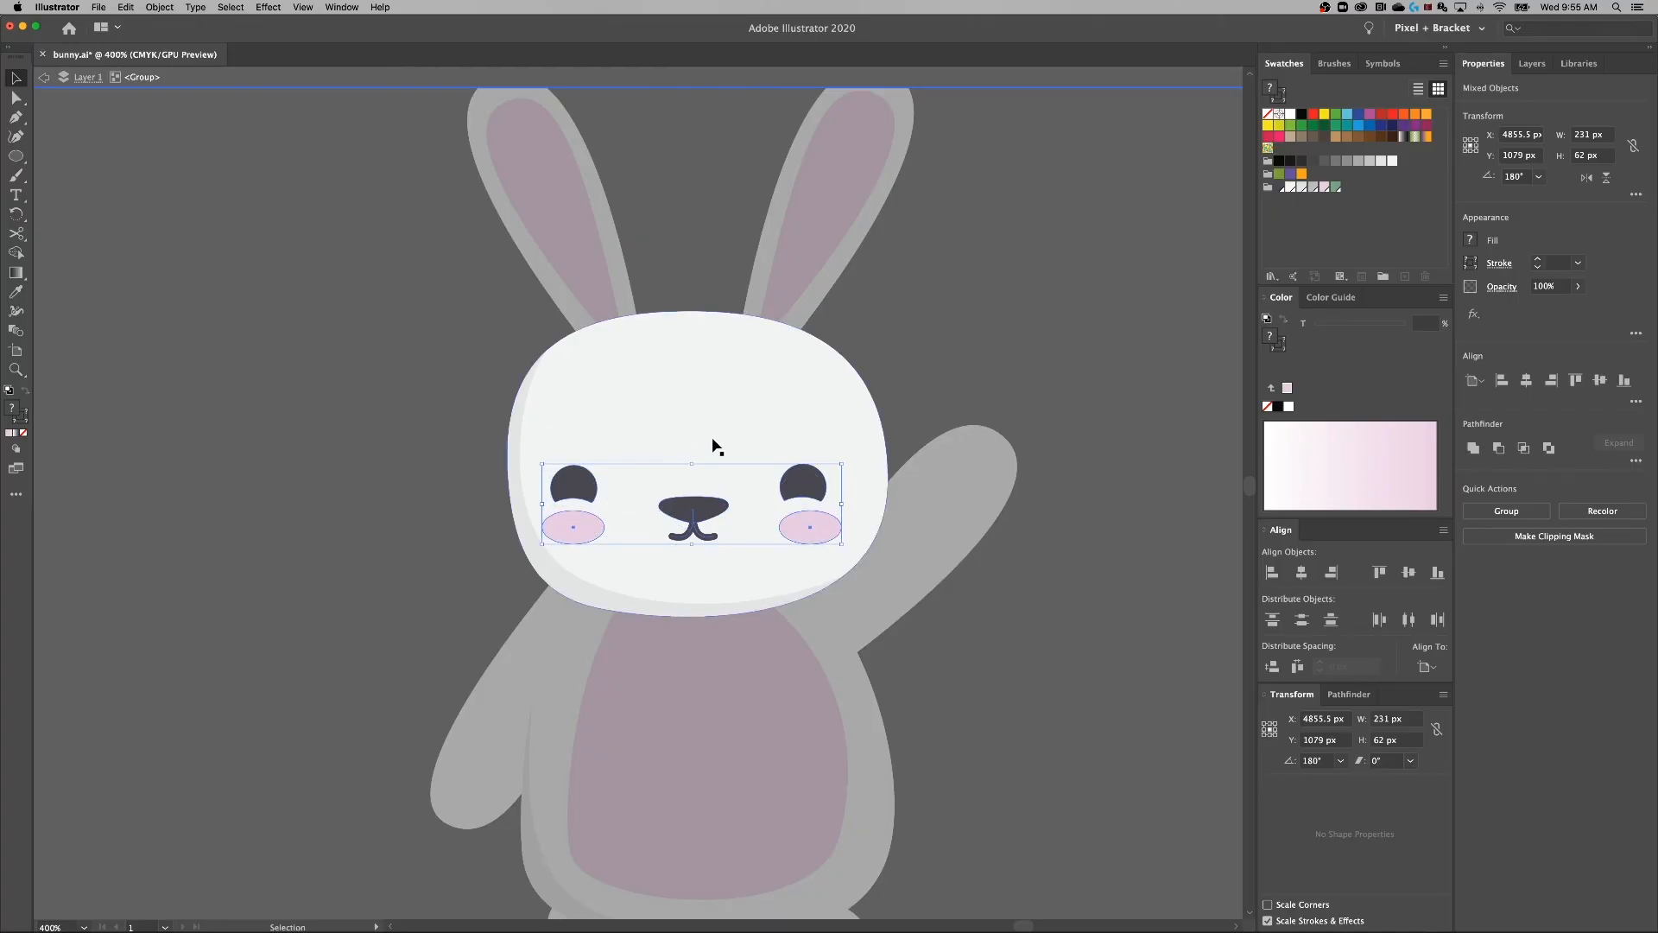
click(1026, 356)
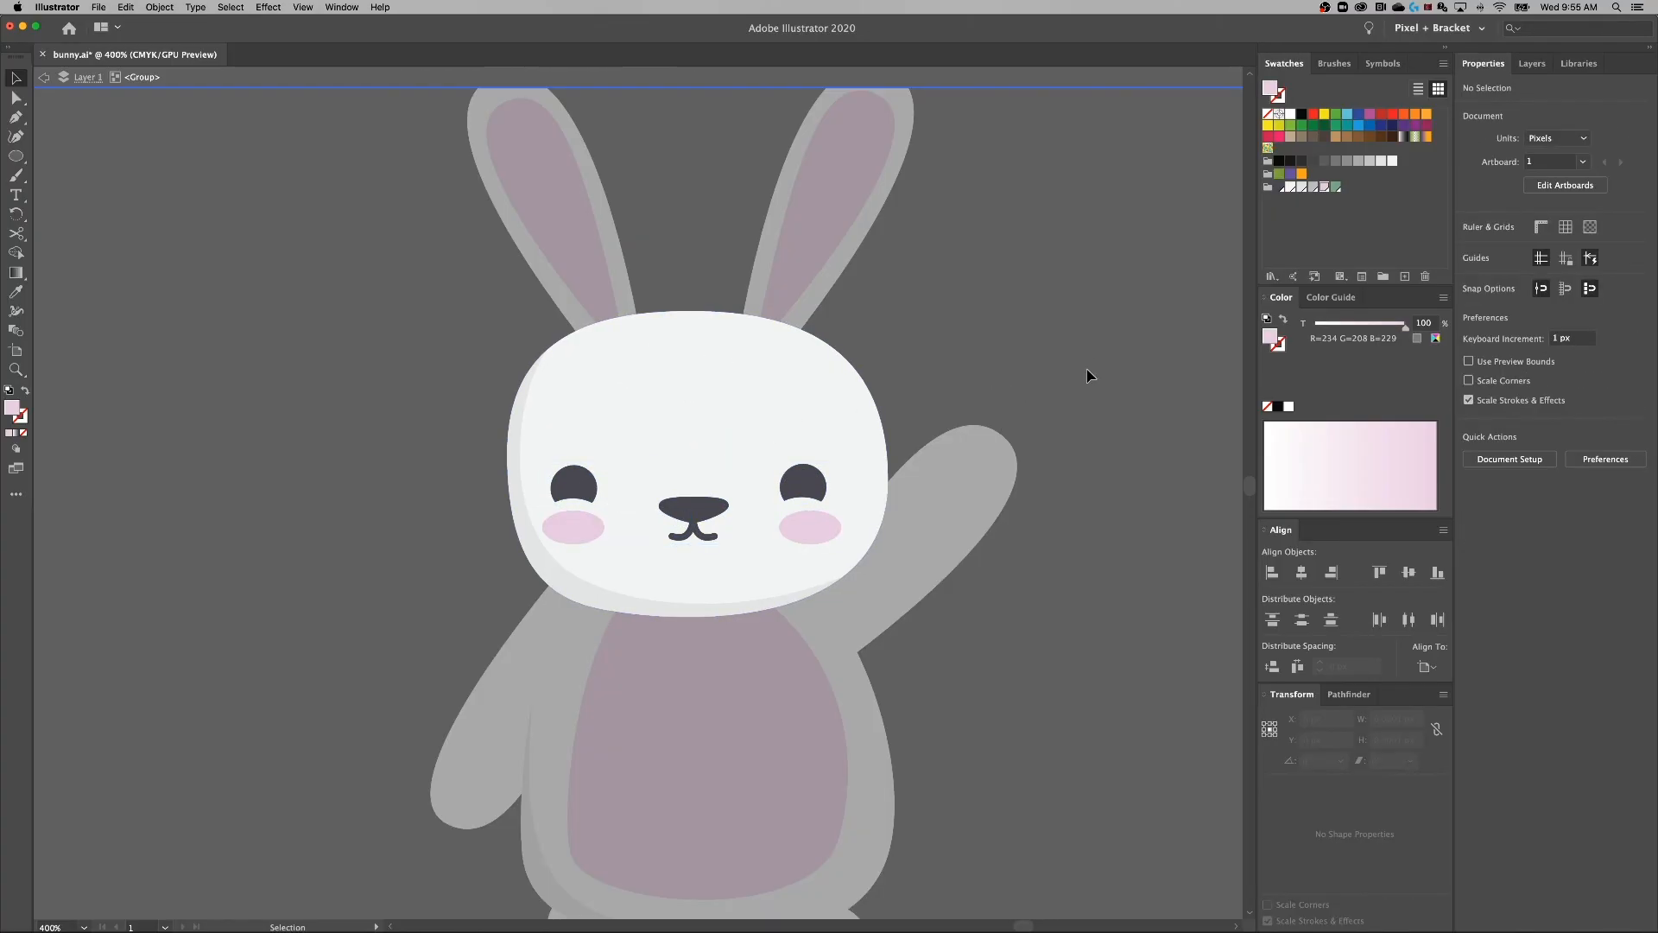
Draw a square of about 1218 px around the whole bunny and fill it with the green swatch.
key(super+minus)
key(super+minus)
key(super+minus)
key(super+minus)
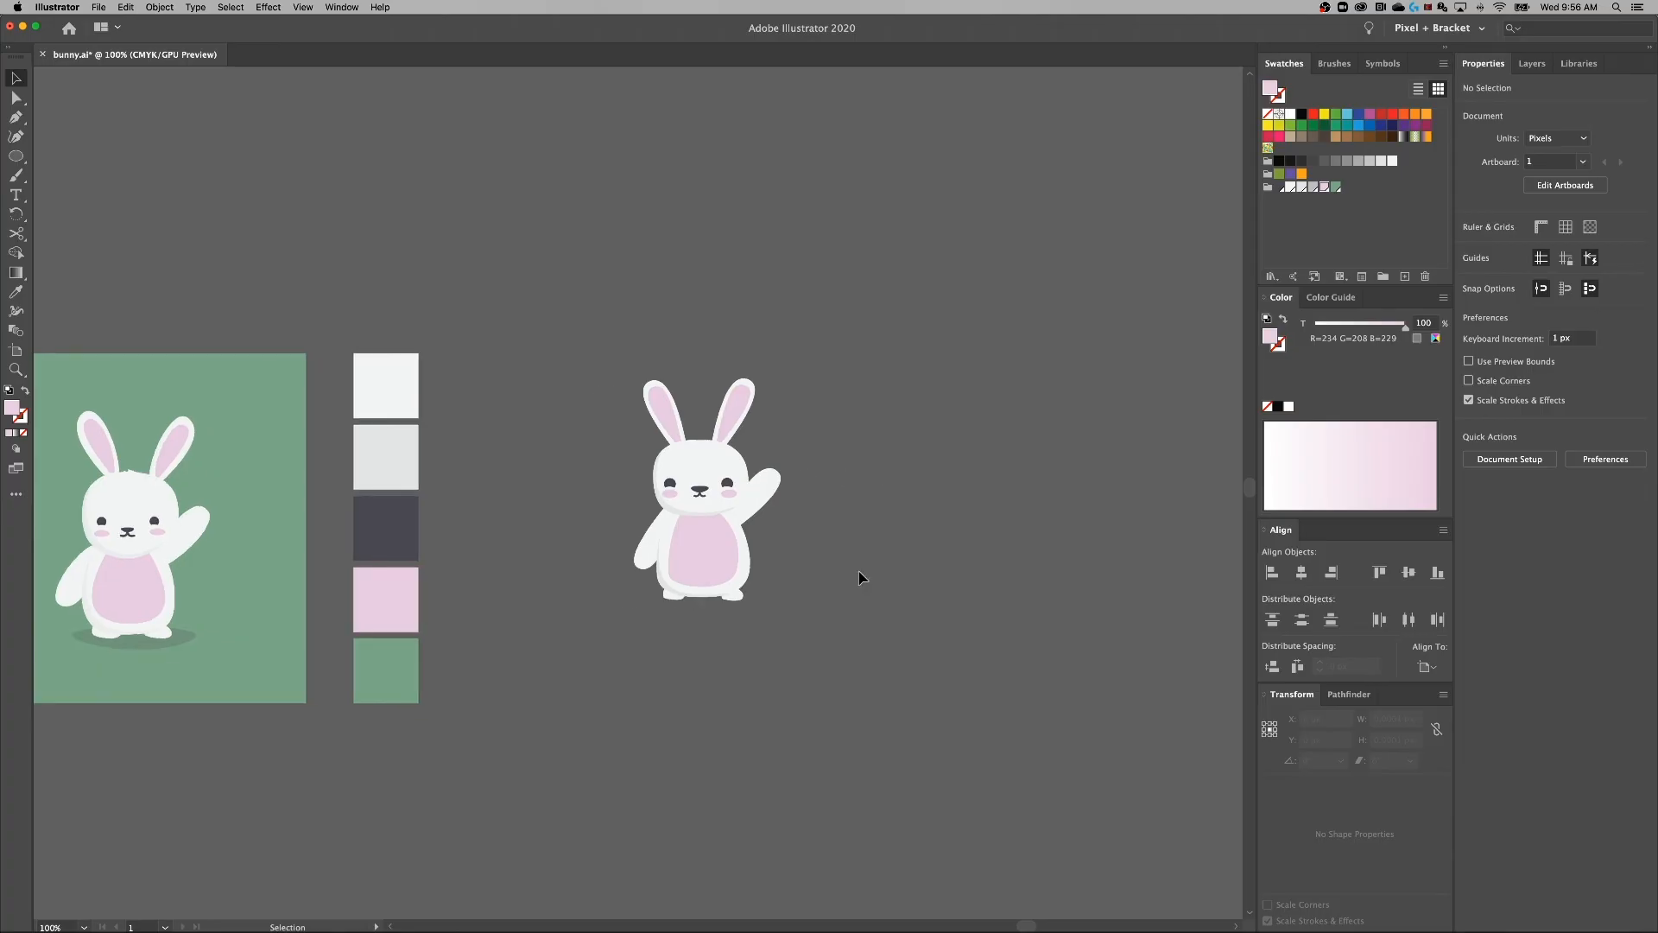
key(m)
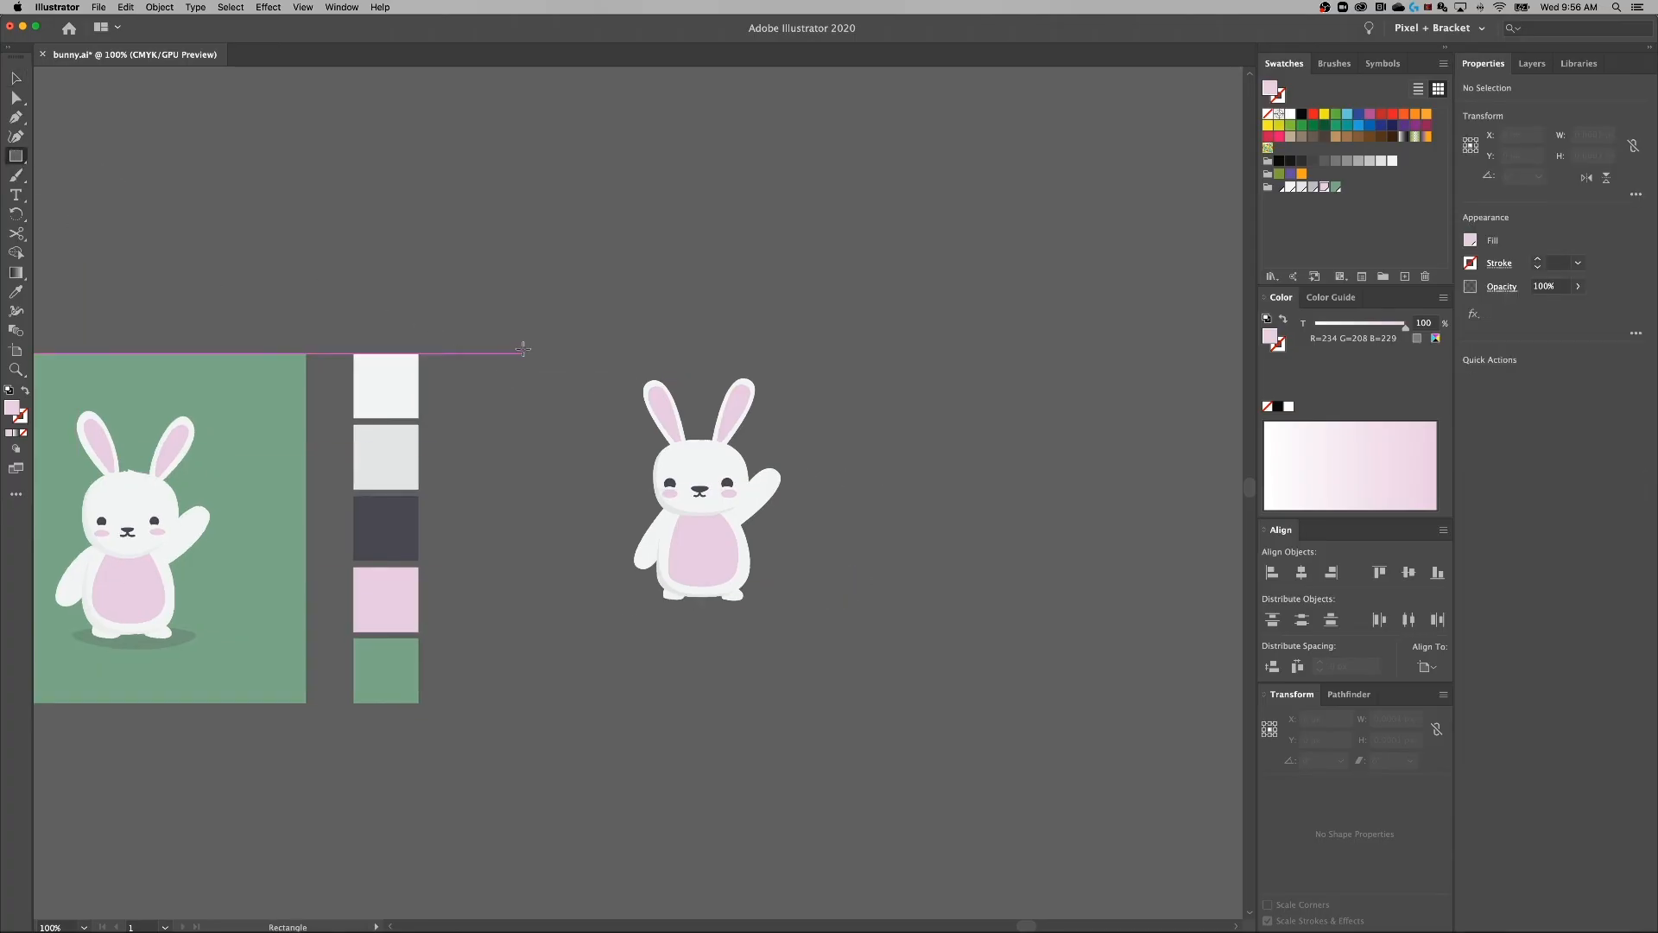
drag(505, 316, 898, 660)
click(1338, 188)
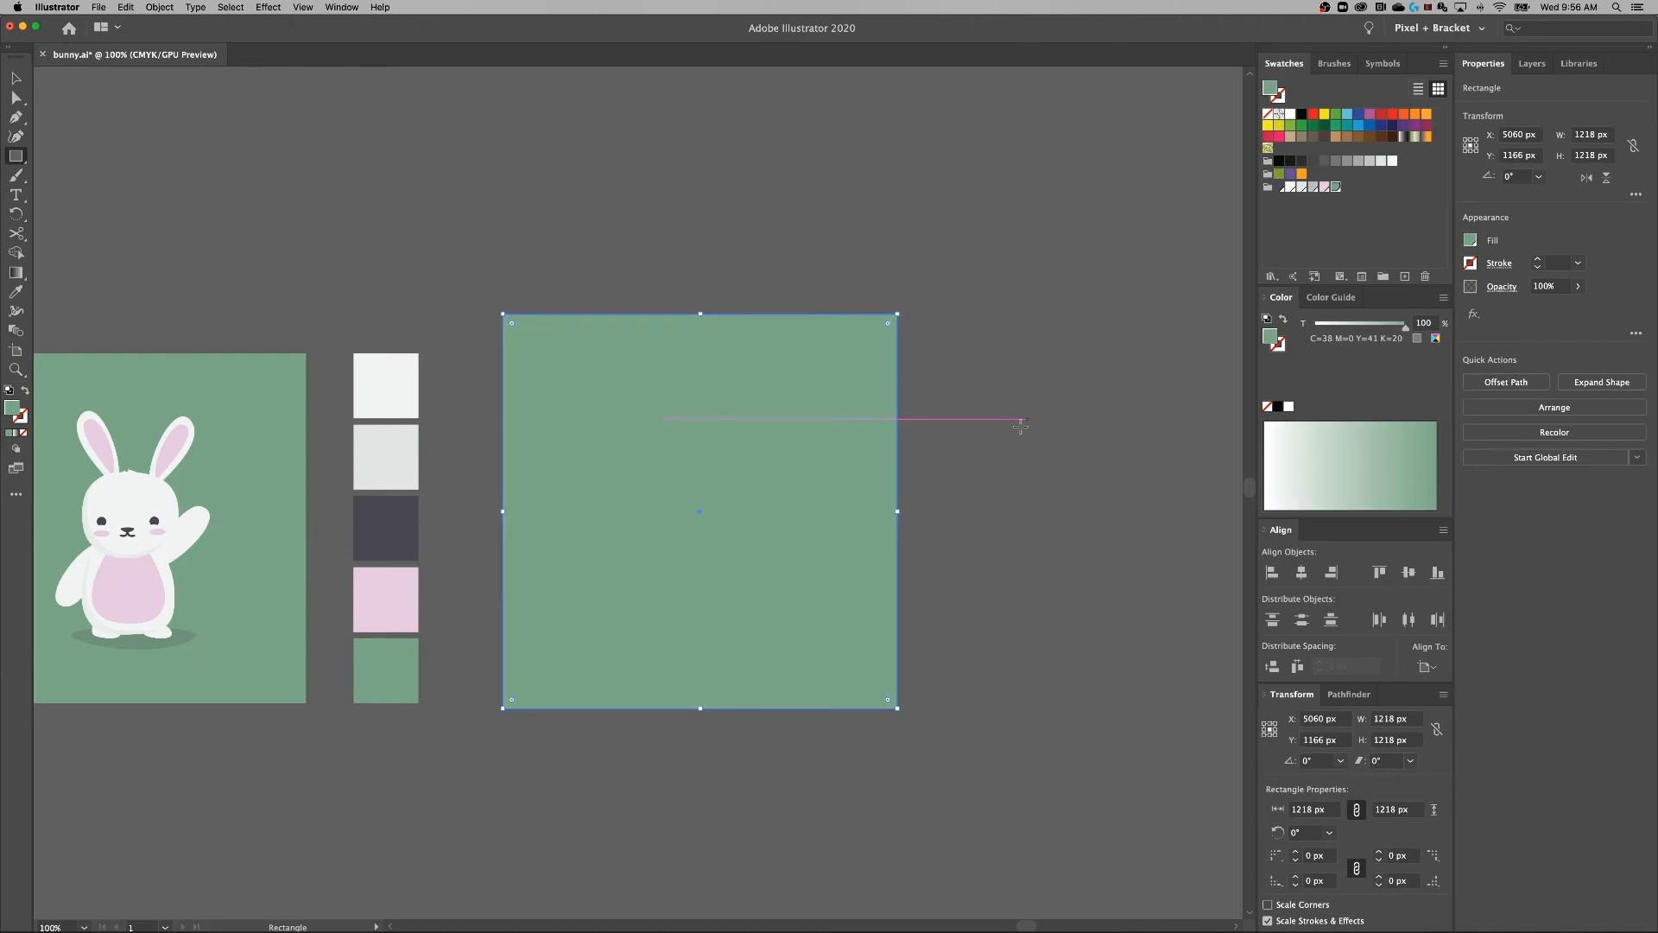
Send the green square to the back, behind the bunny.
key(v)
right_click(754, 444)
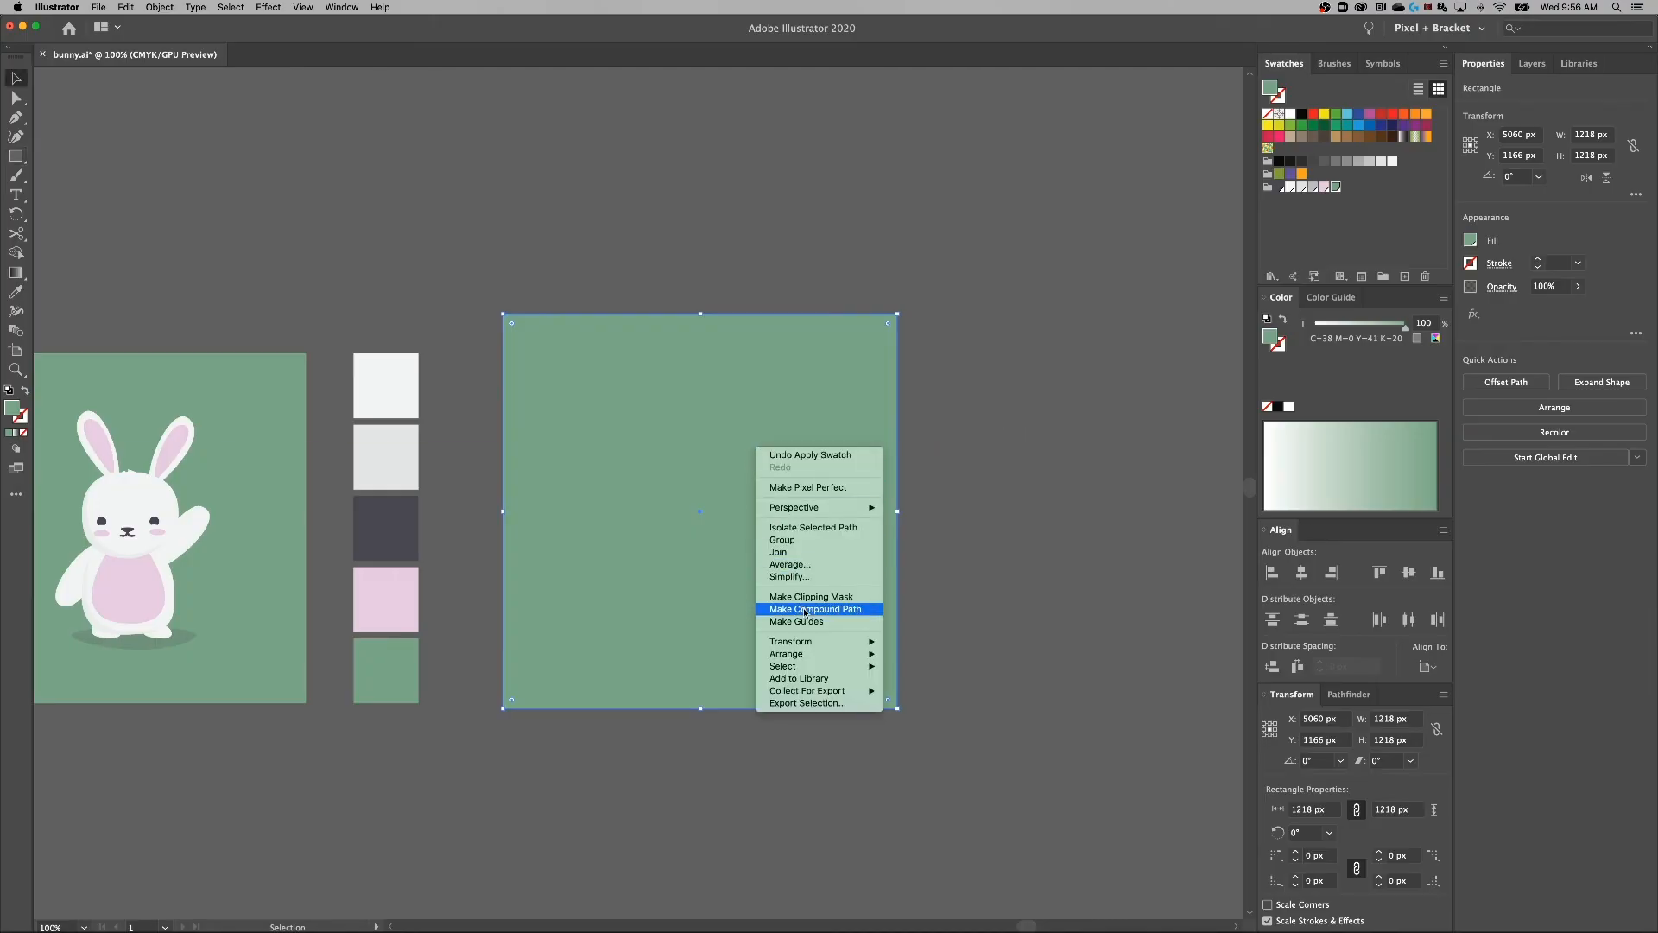
mouse_move(809, 647)
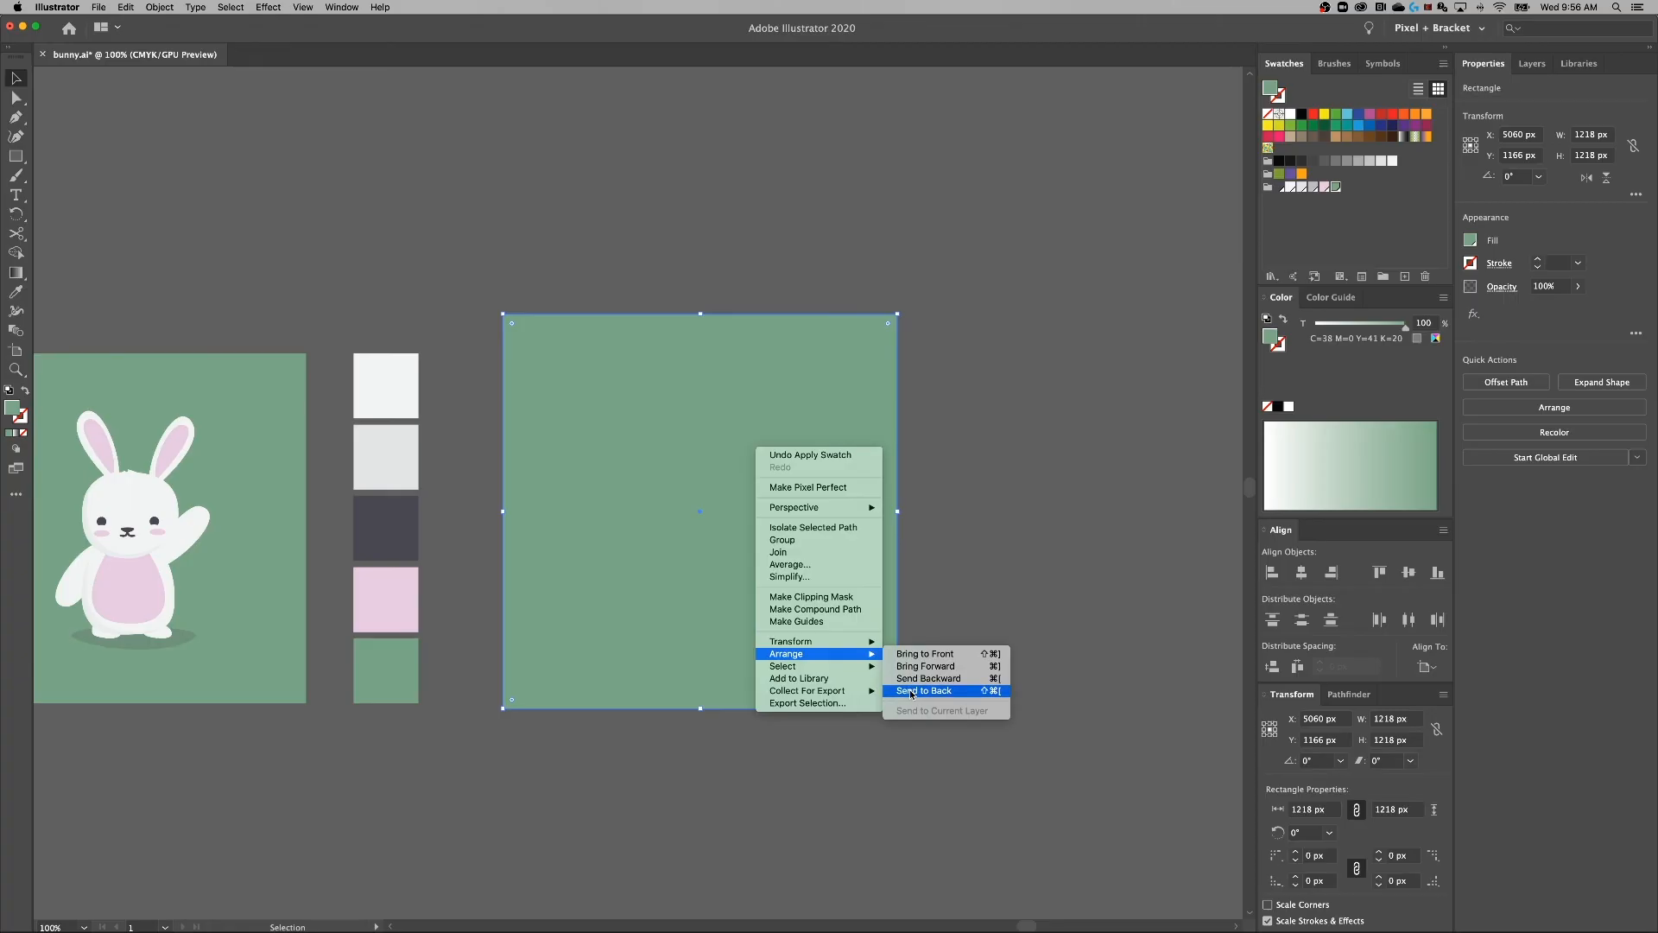
click(912, 692)
click(965, 660)
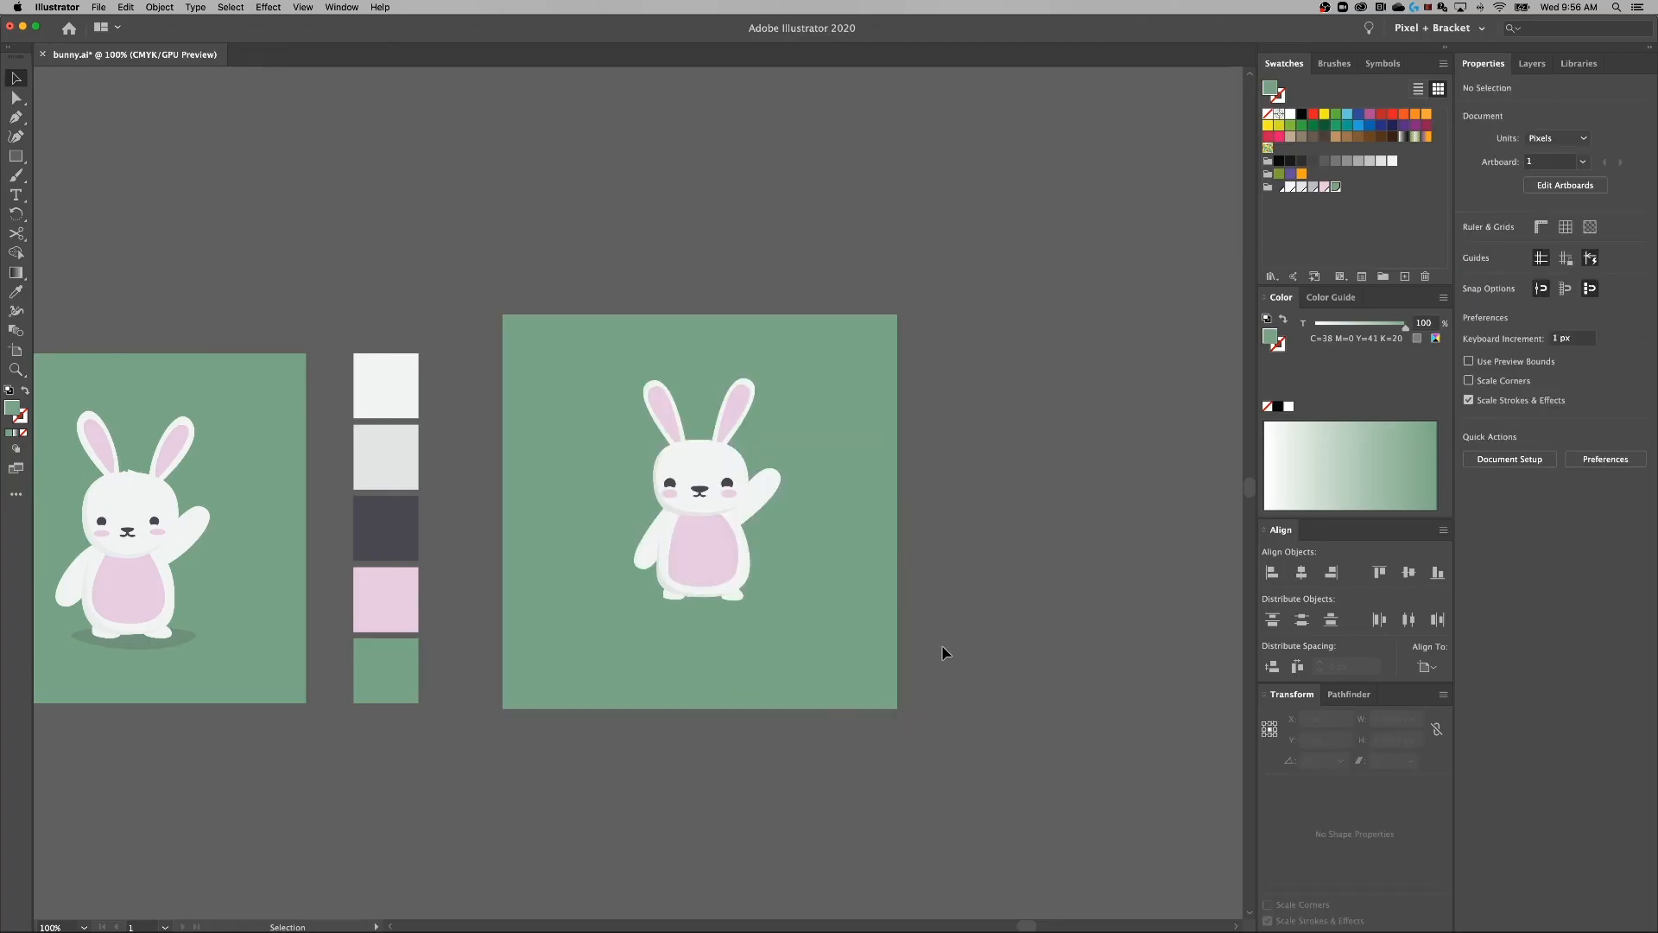
Group all of the bunny's parts, leaving out the green background square.
key(super+a)
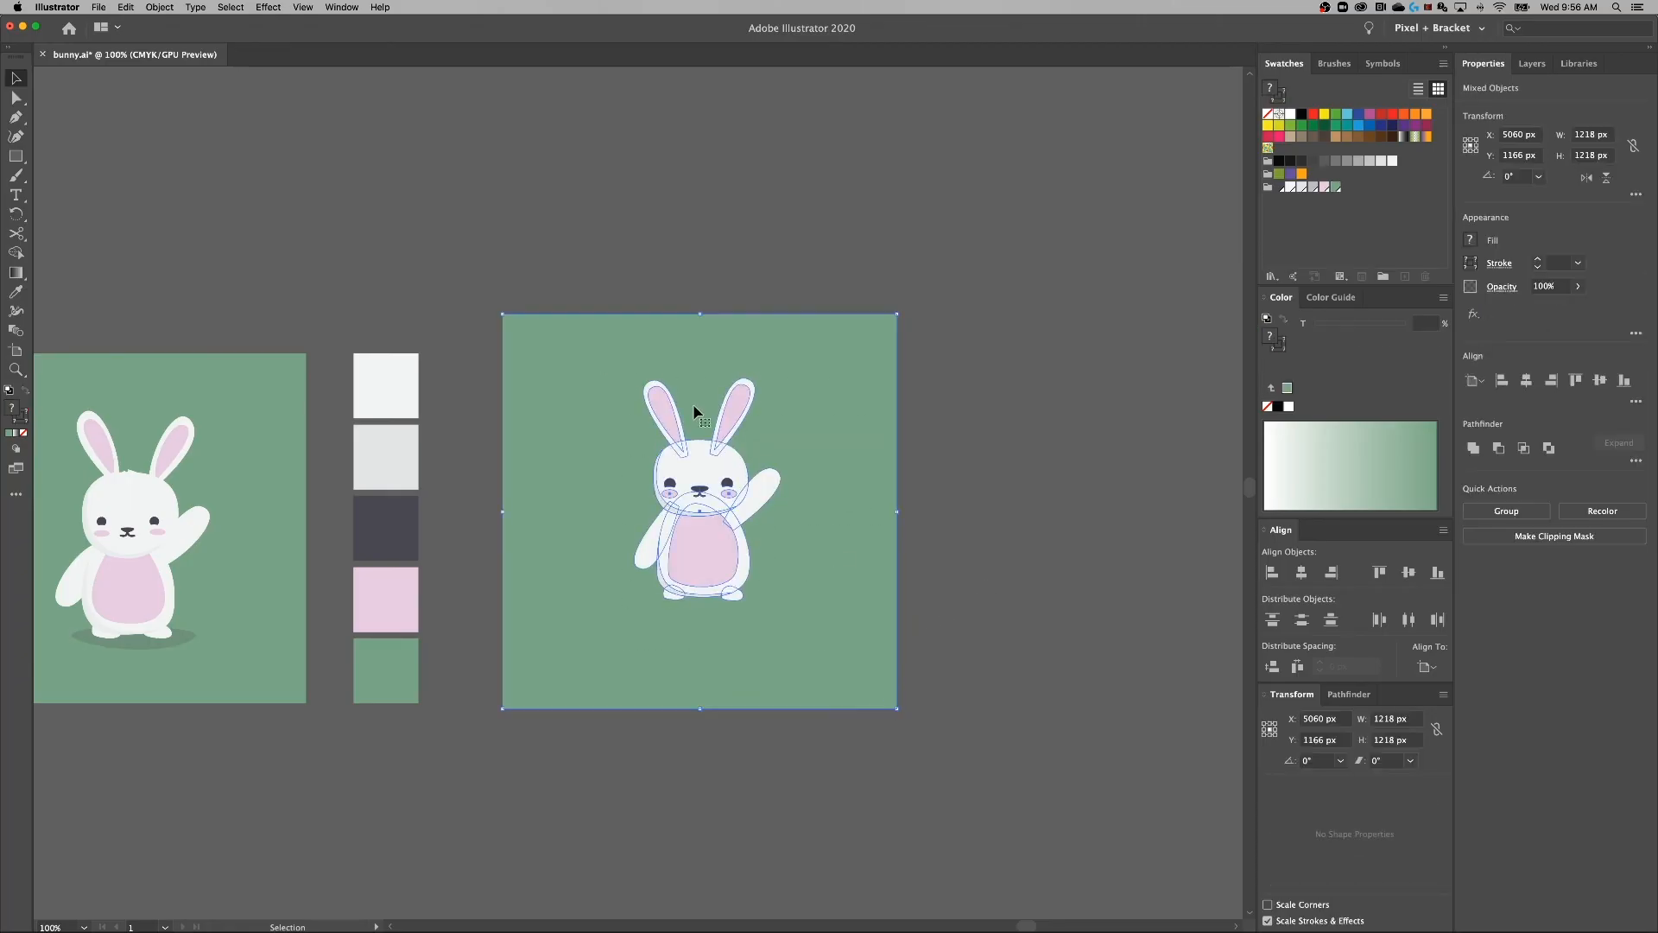
shift+click(836, 366)
right_click(709, 469)
click(737, 570)
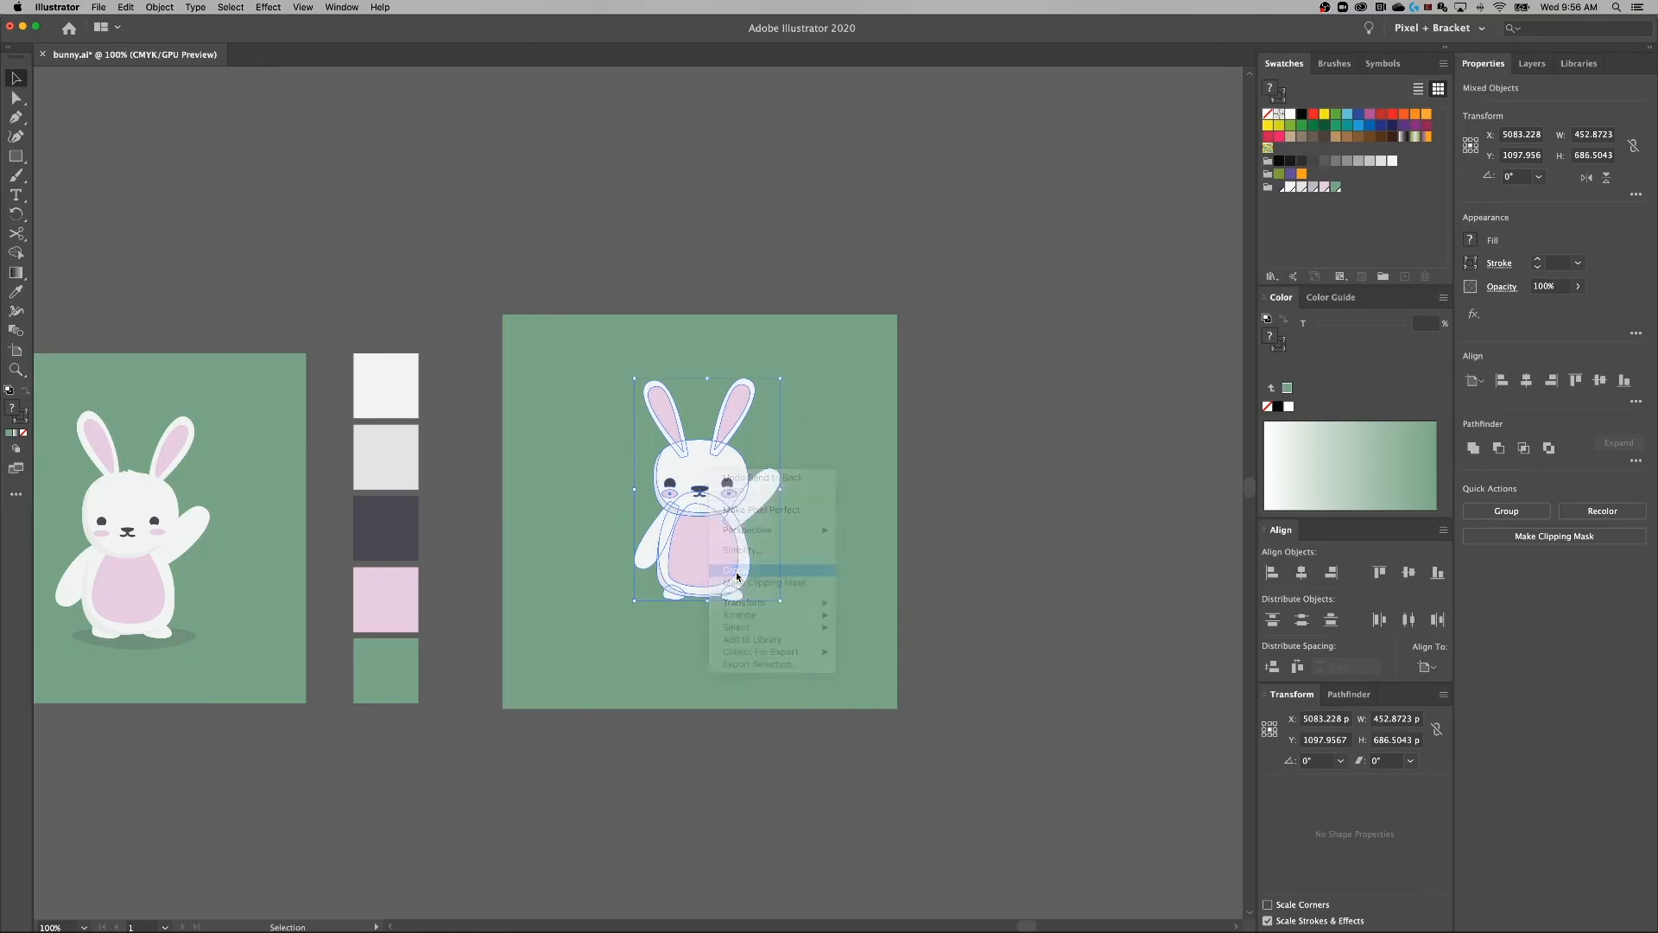
Center the bunny group horizontally and vertically on the green square, using the square as key object.
shift+click(694, 605)
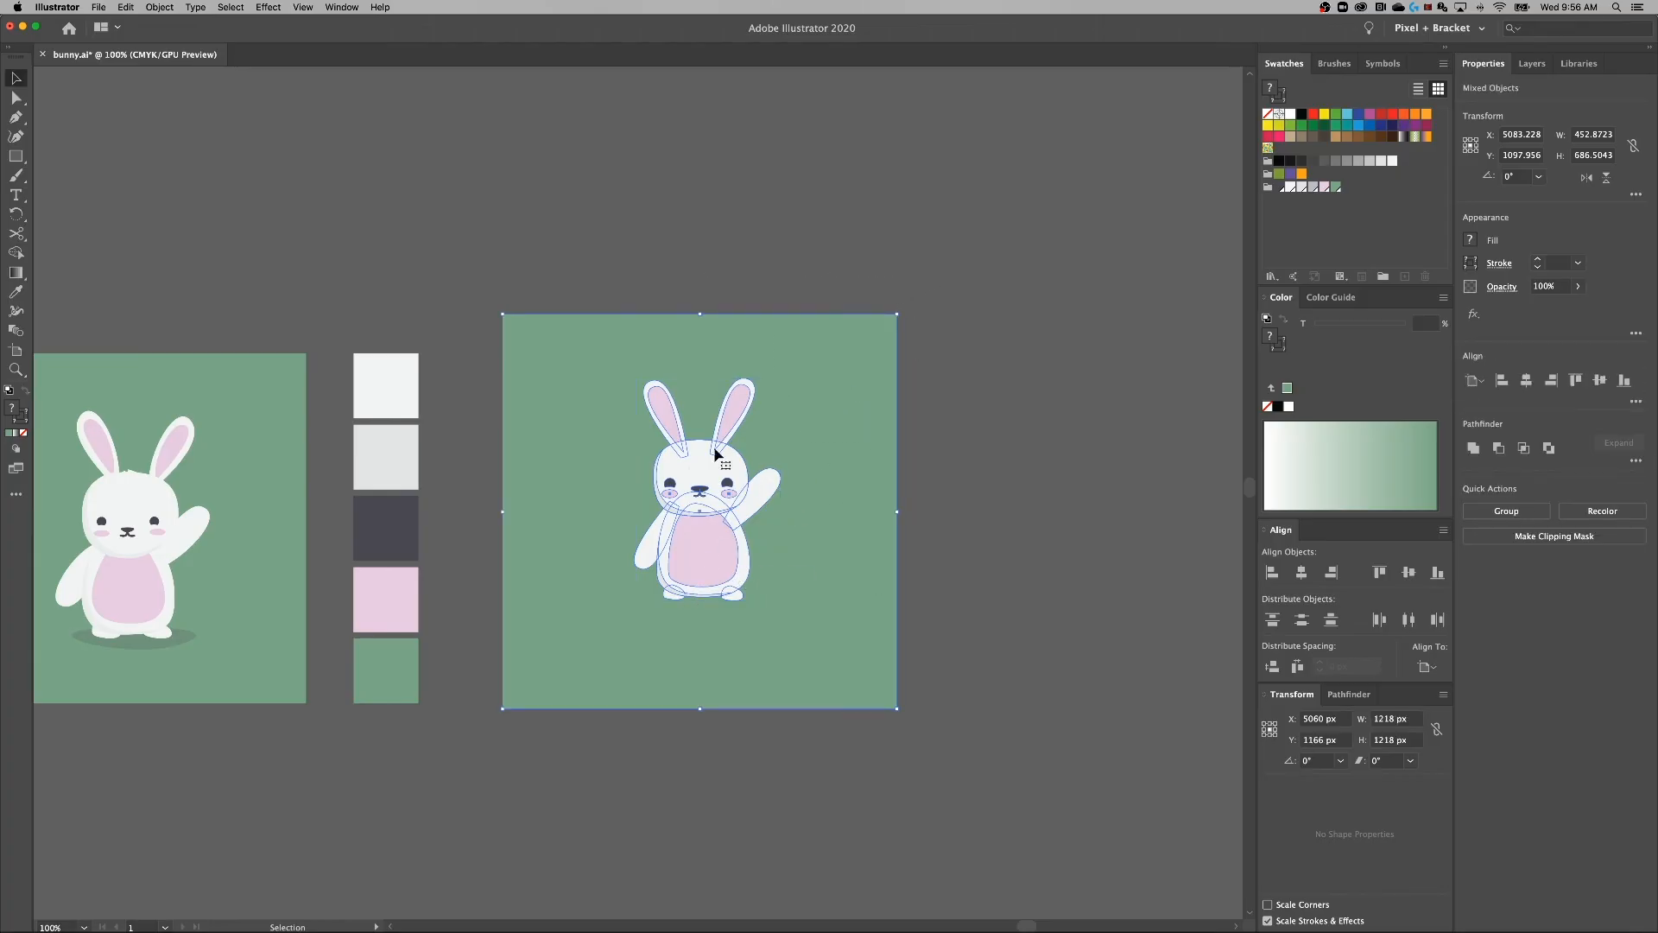
click(849, 370)
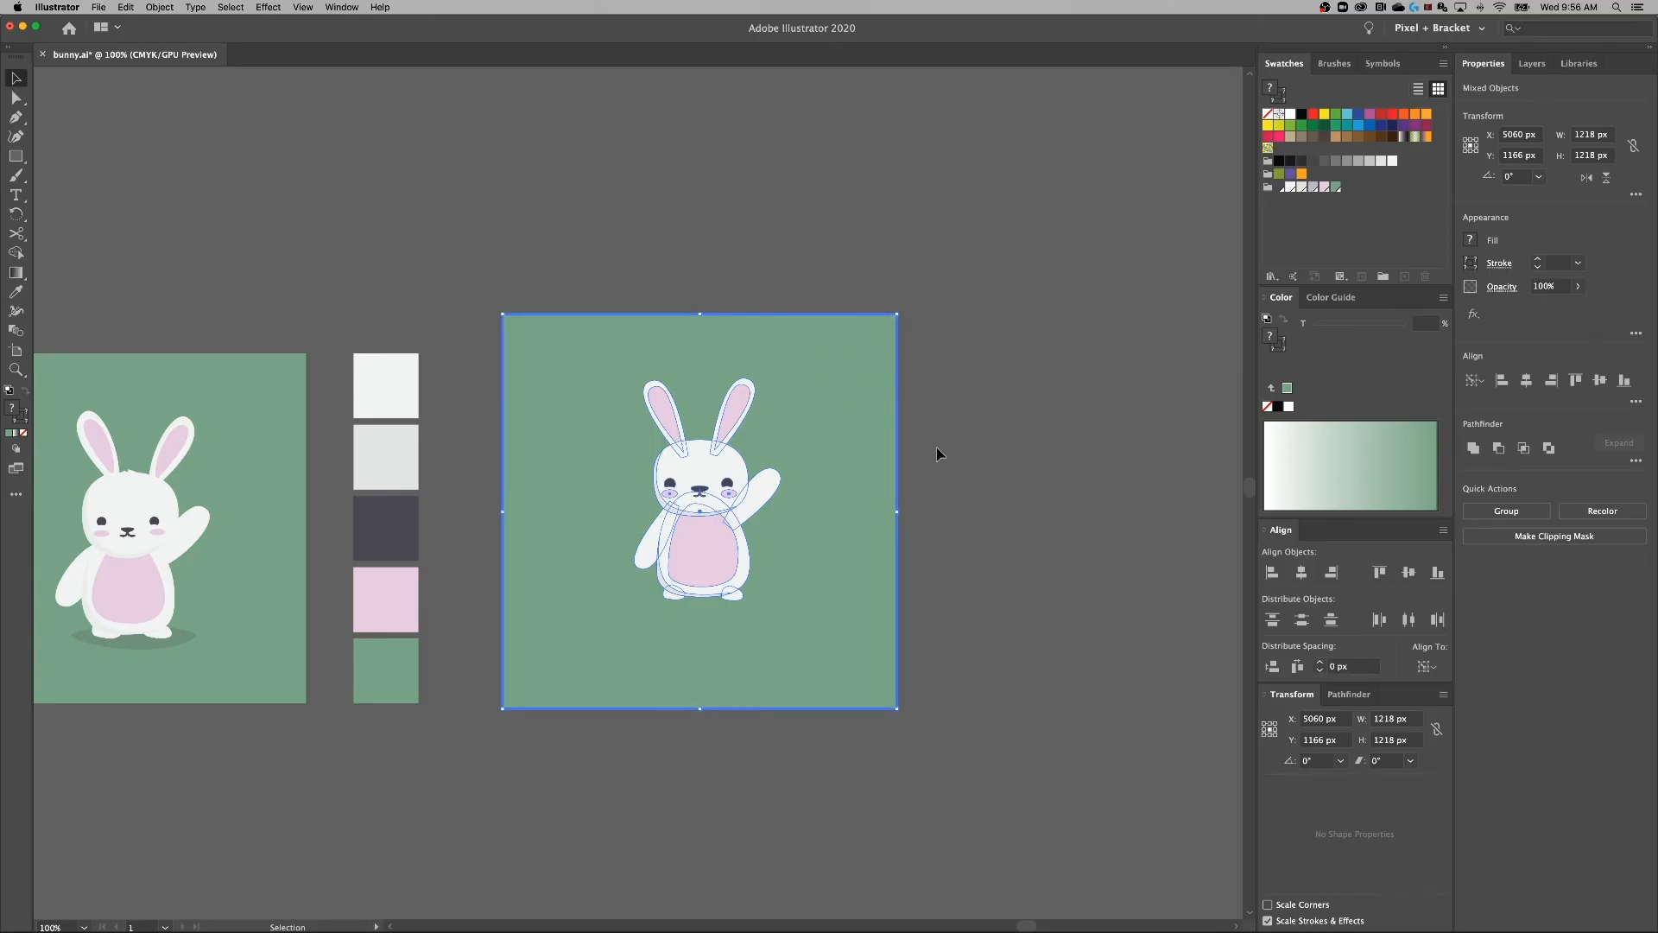
click(1437, 672)
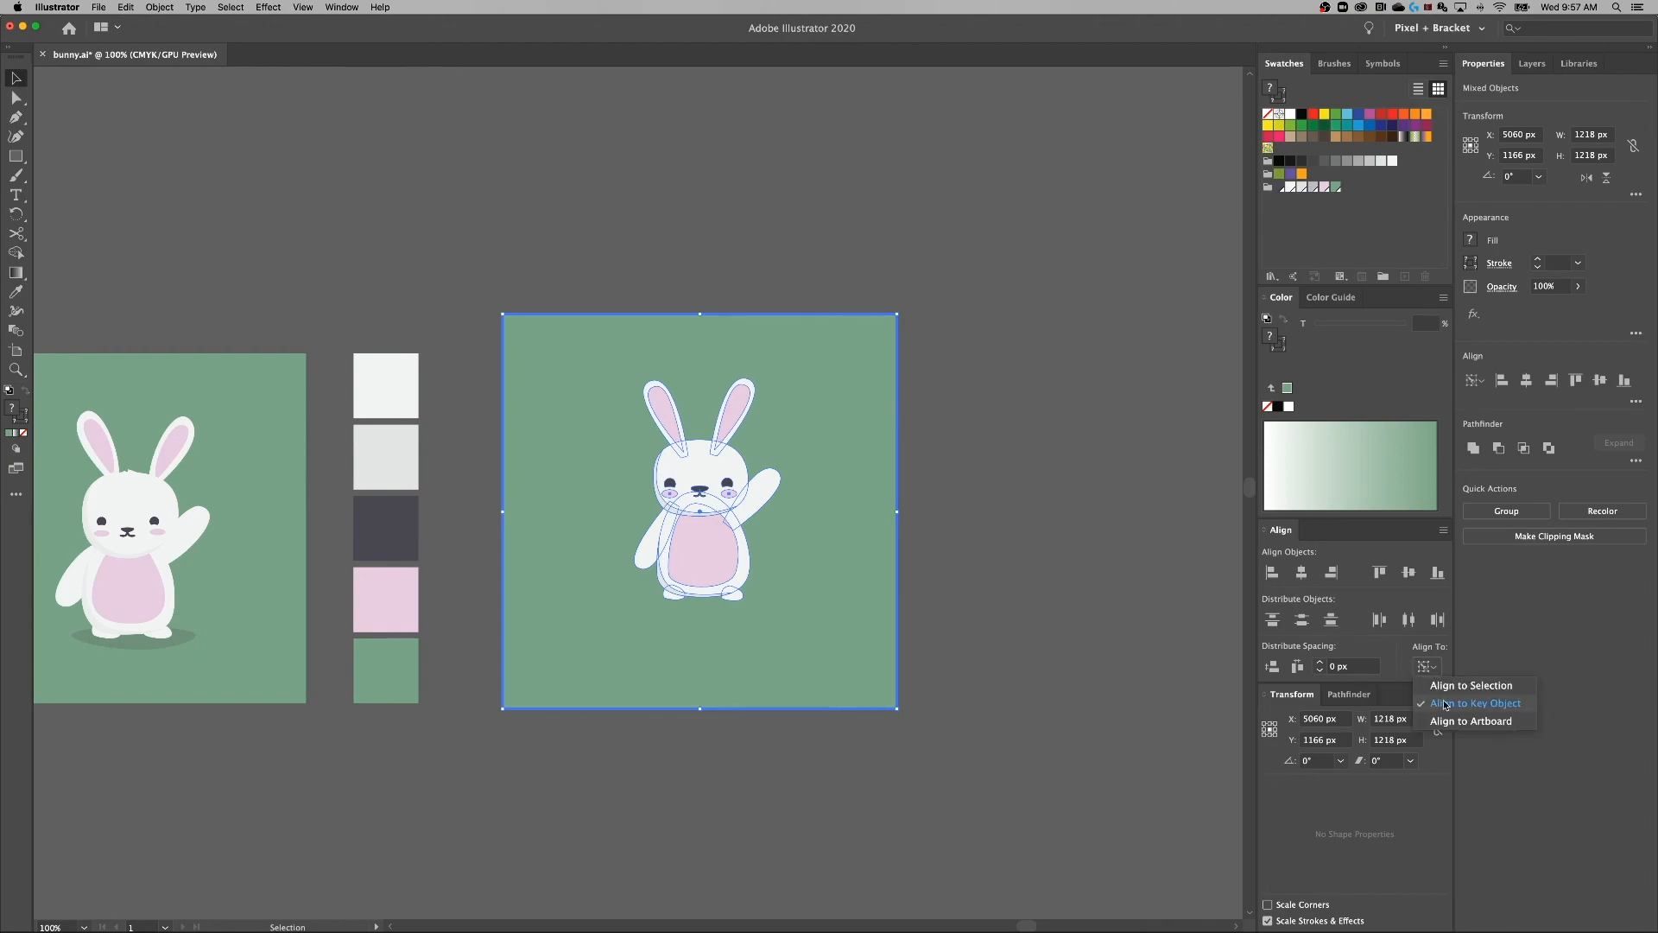
click(1304, 576)
click(1301, 573)
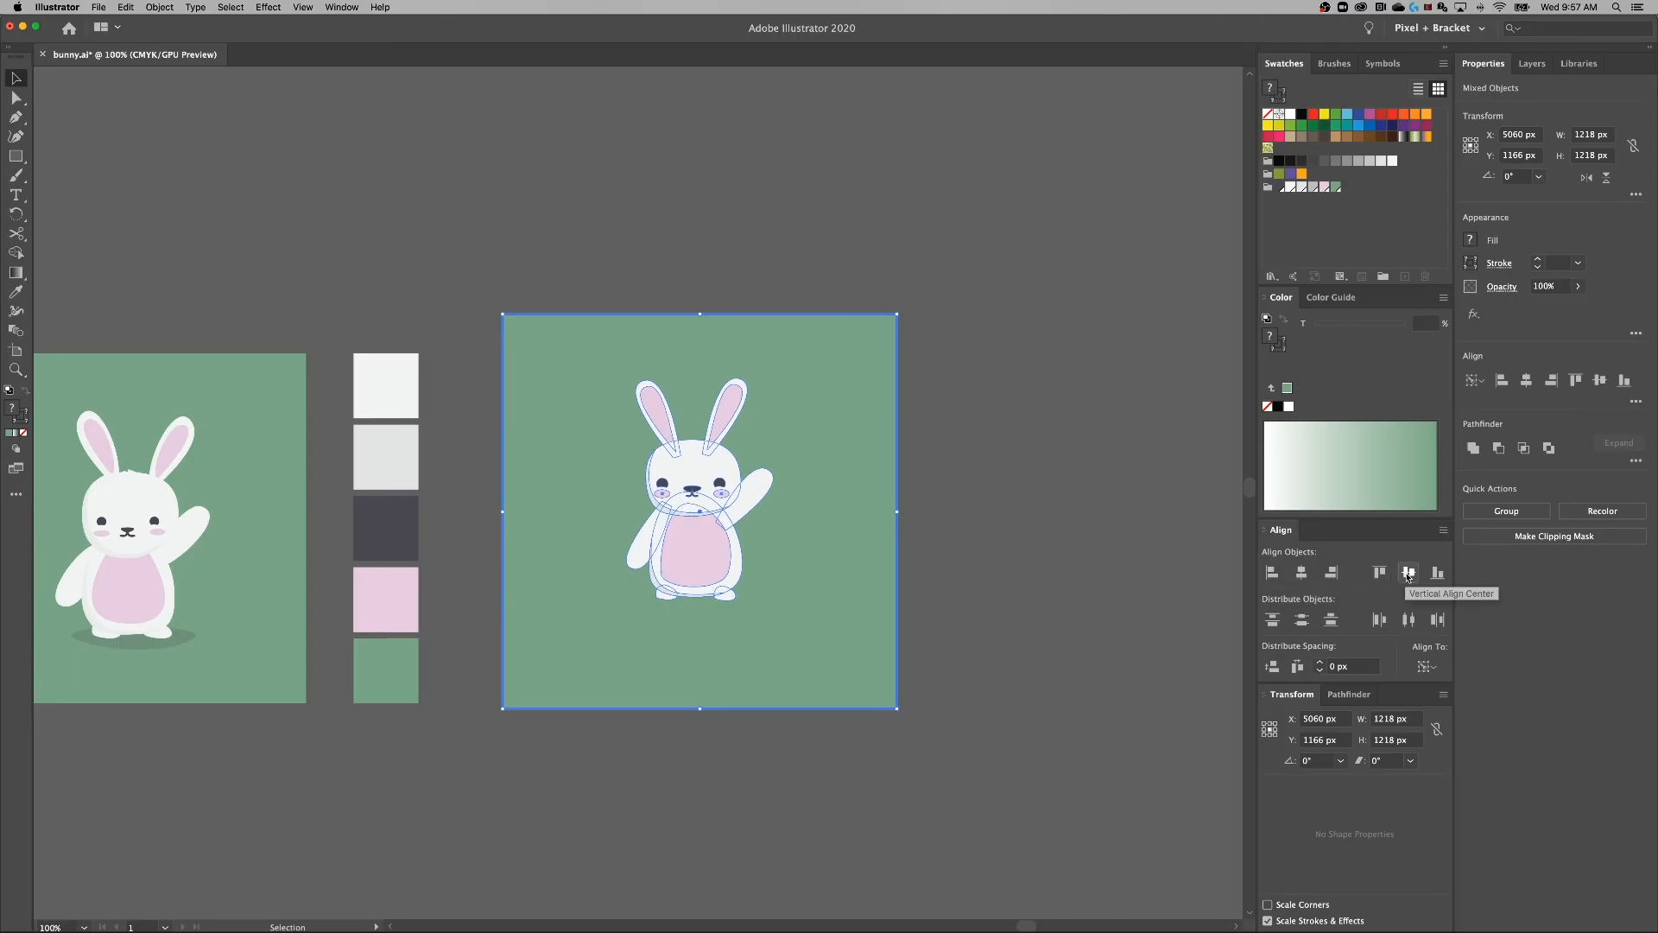
click(1408, 573)
click(1028, 548)
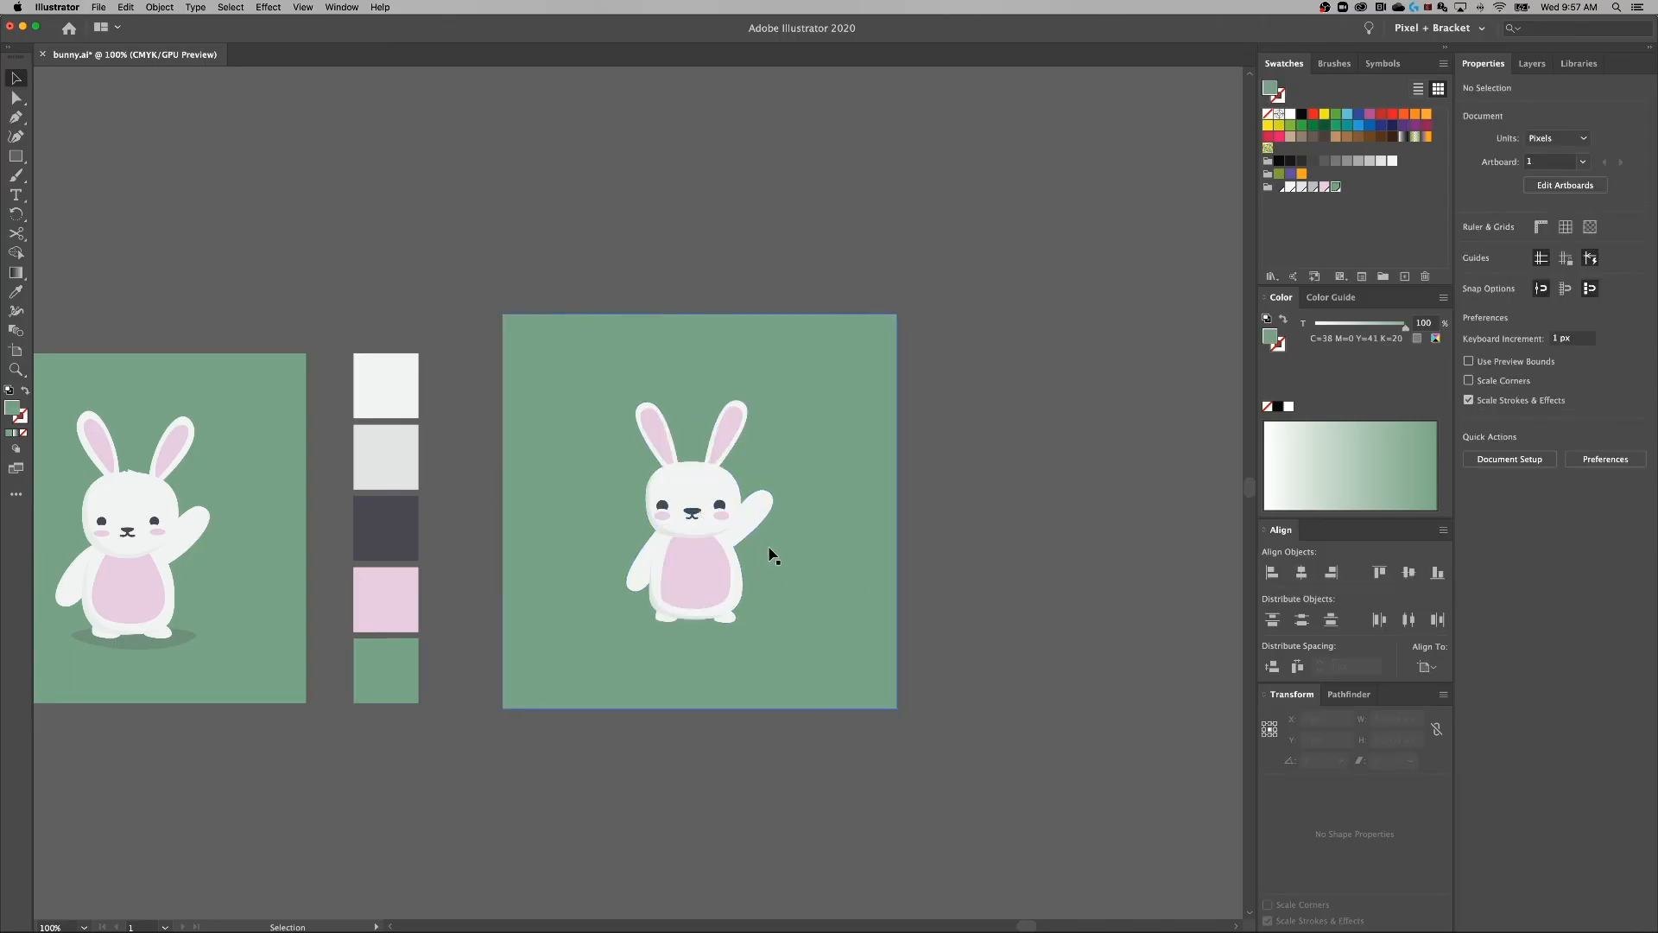
Lock the green background square behind the bunny.
scroll(629, 556, down, 3)
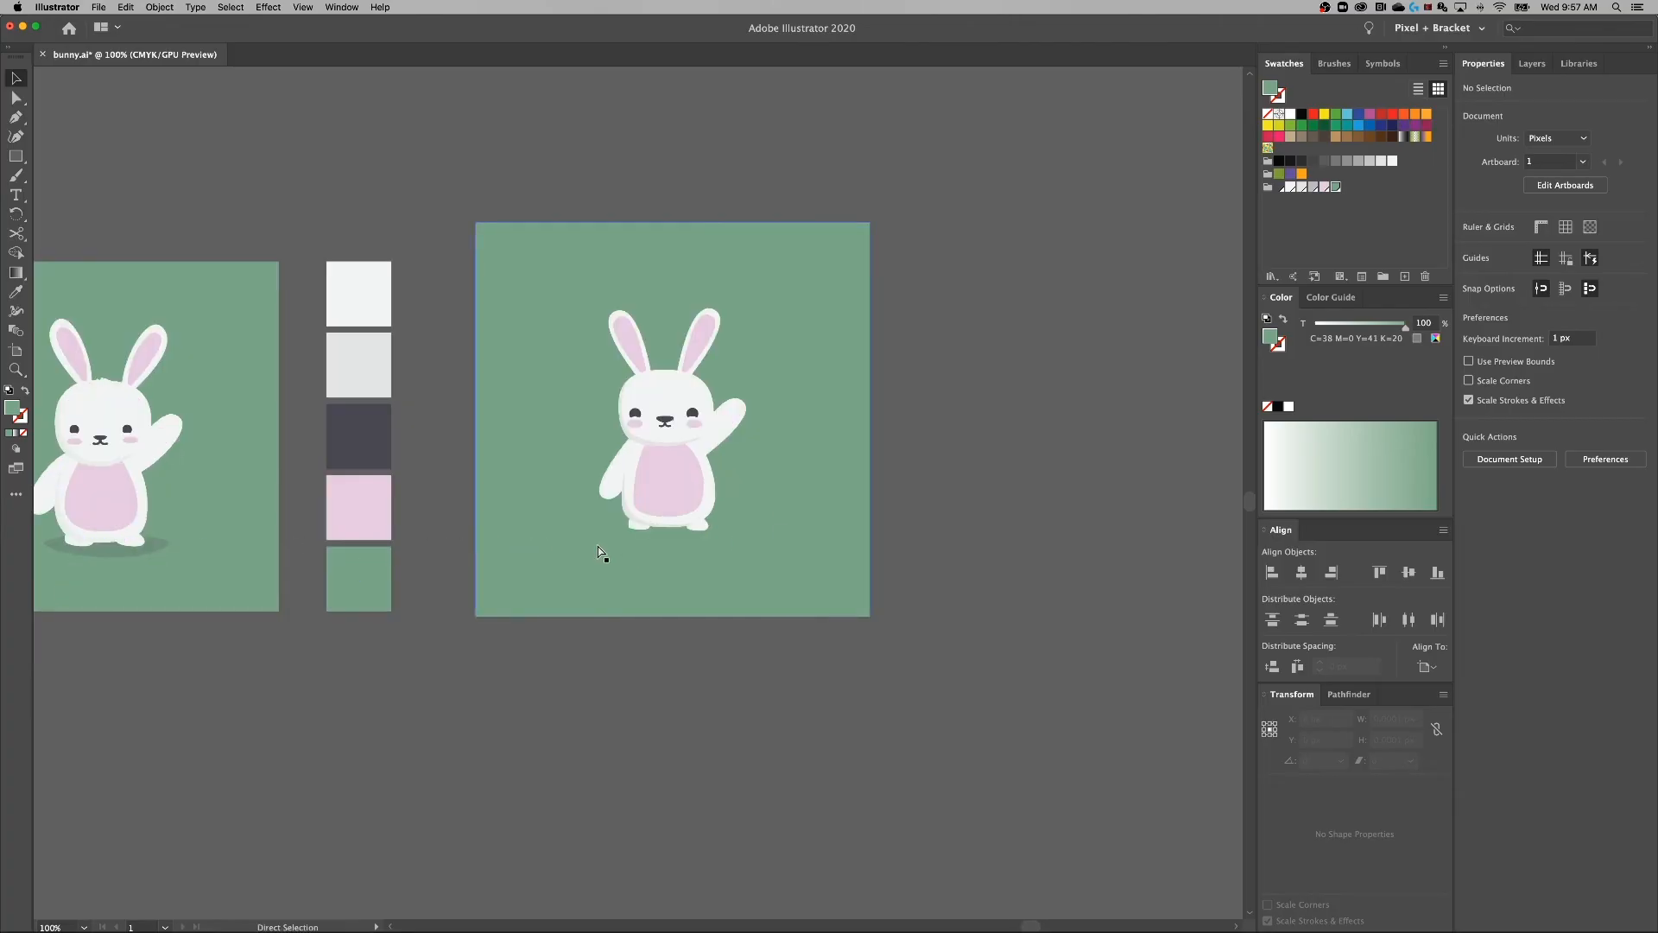
key(super+equal)
click(546, 720)
click(541, 672)
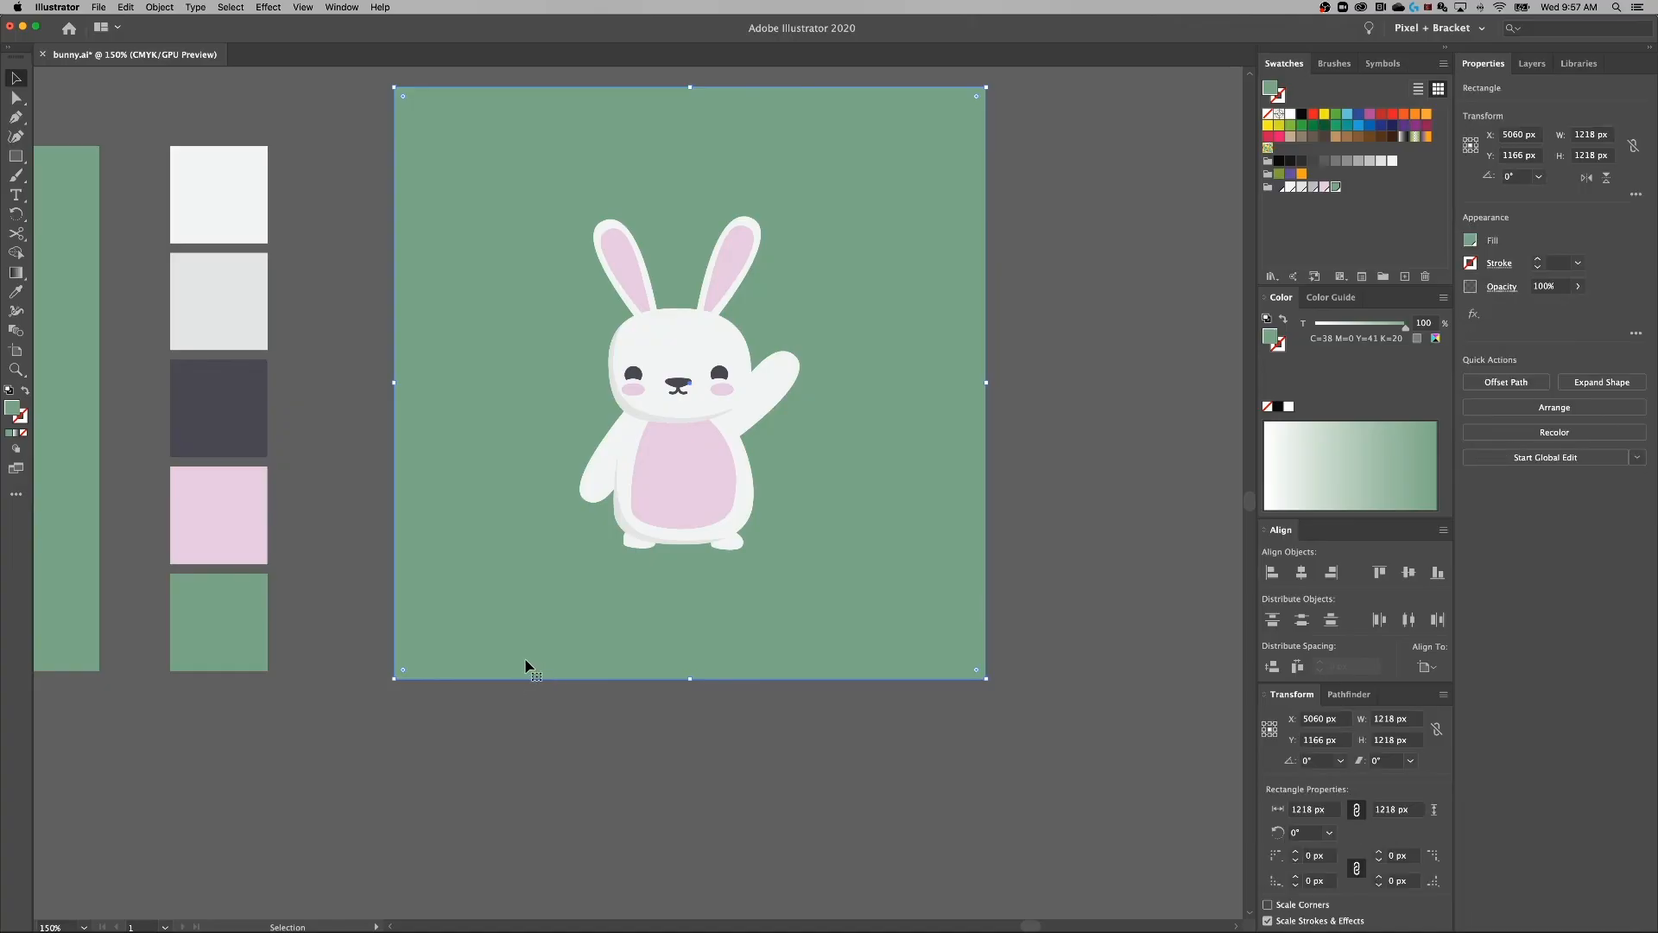
click(160, 7)
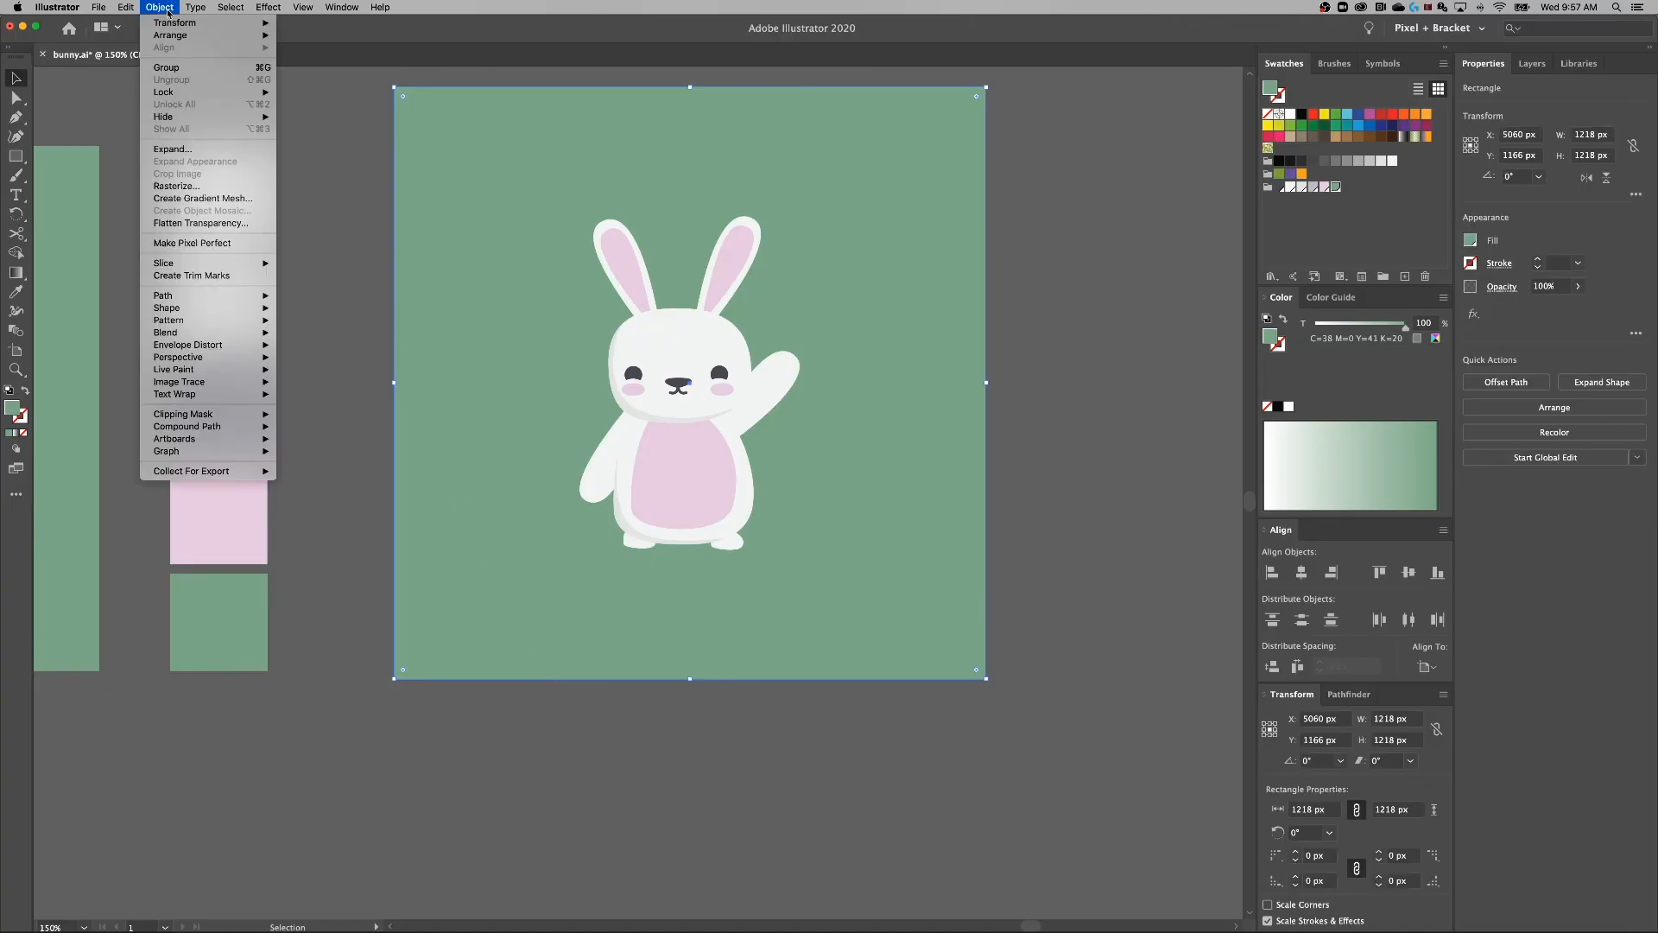
mouse_move(182, 91)
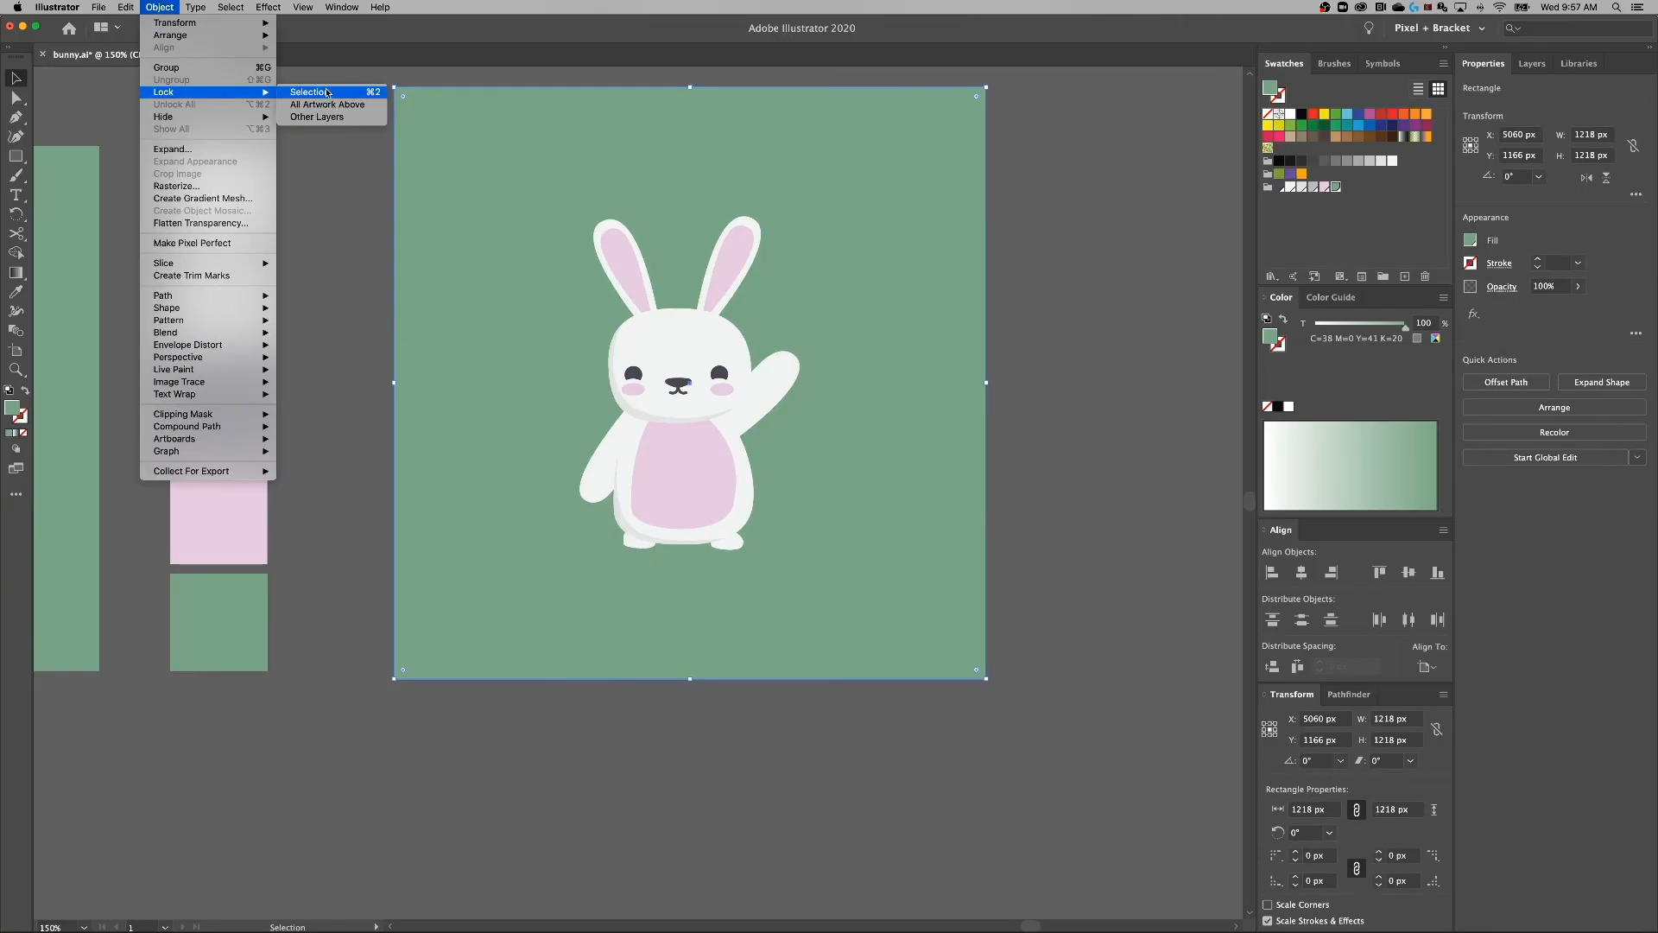
click(327, 92)
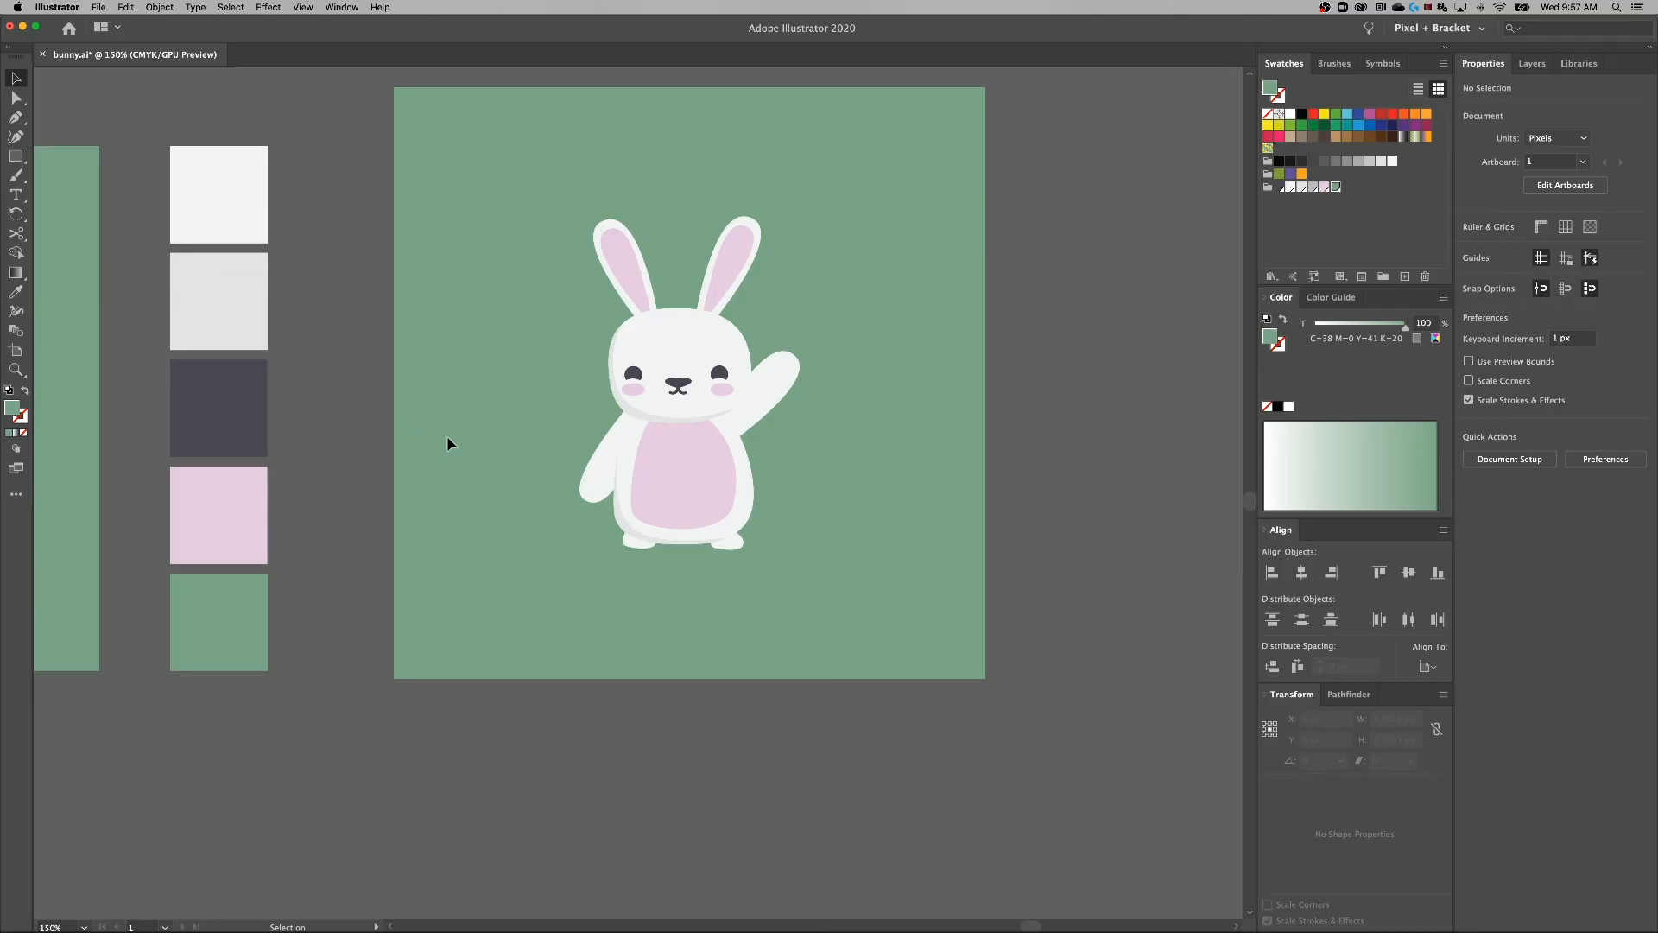
Draw a closed, flattened oval ground shadow under the bunny's feet with the Pen tool.
key(p)
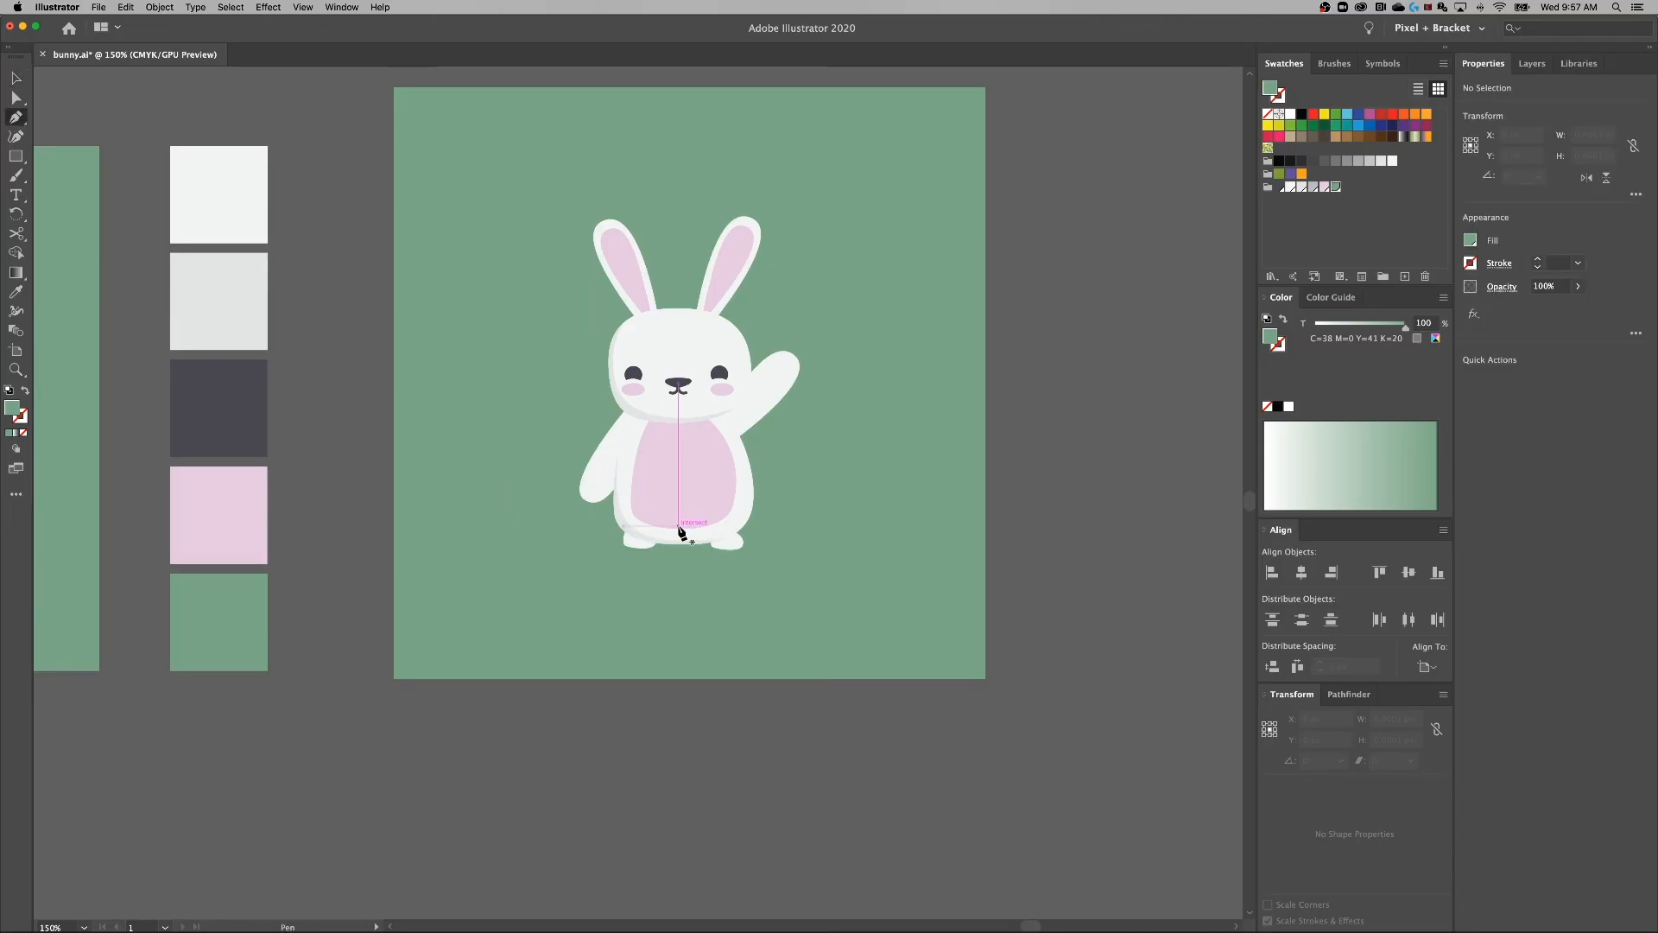
click(683, 531)
drag(756, 536, 787, 558)
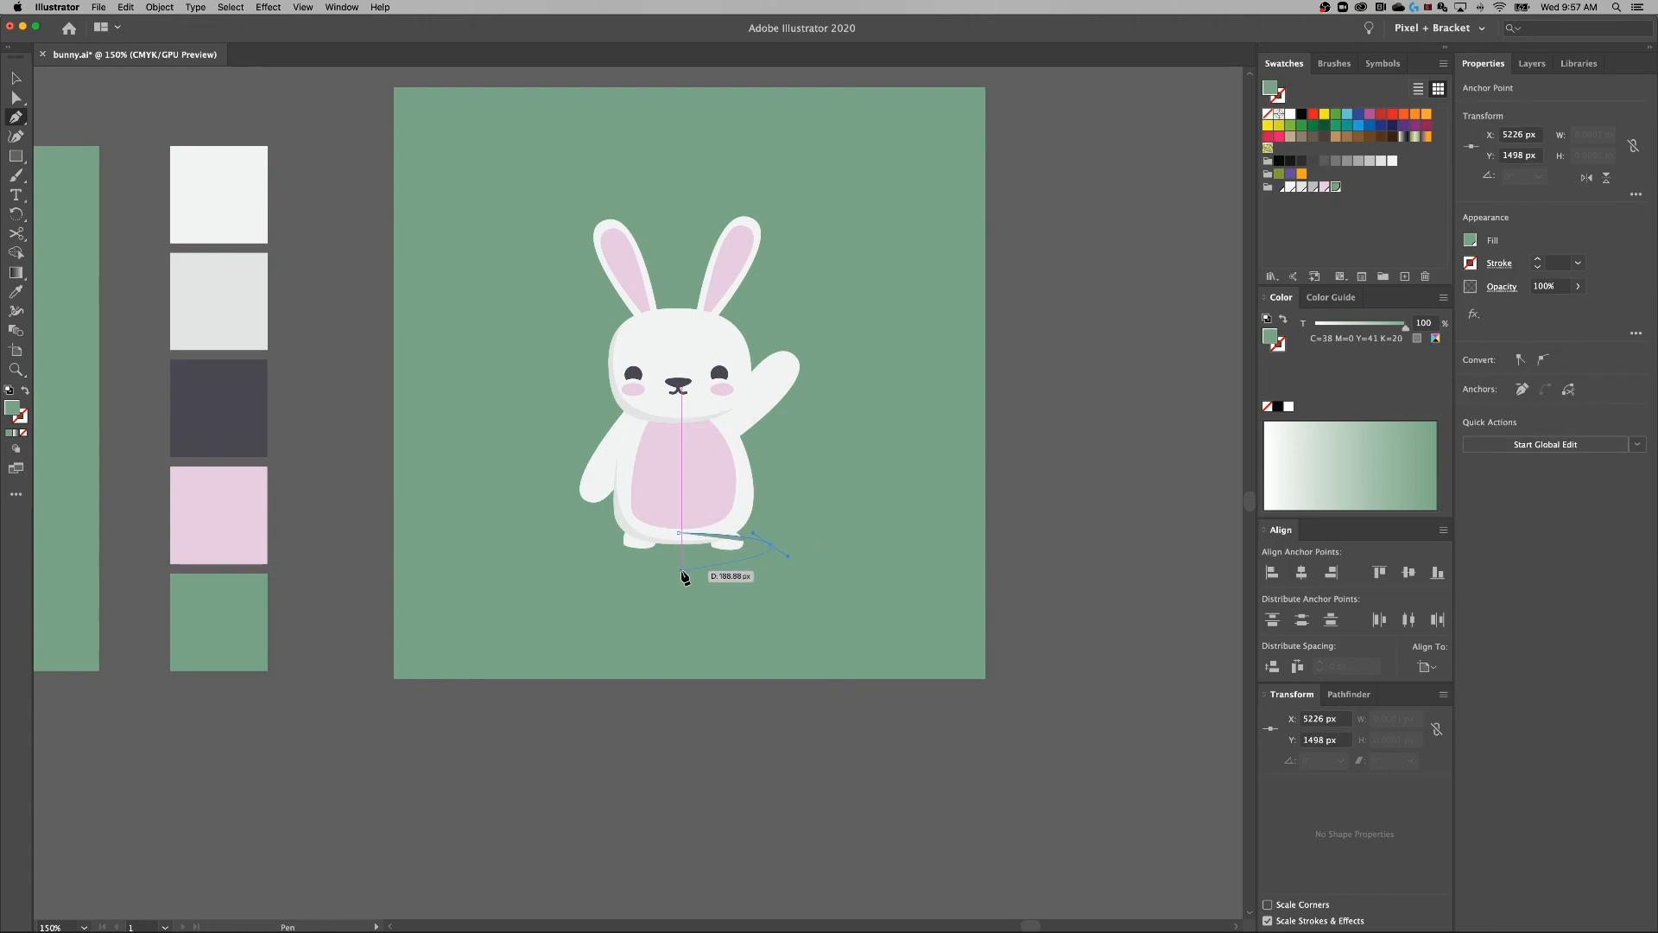
drag(682, 570, 669, 577)
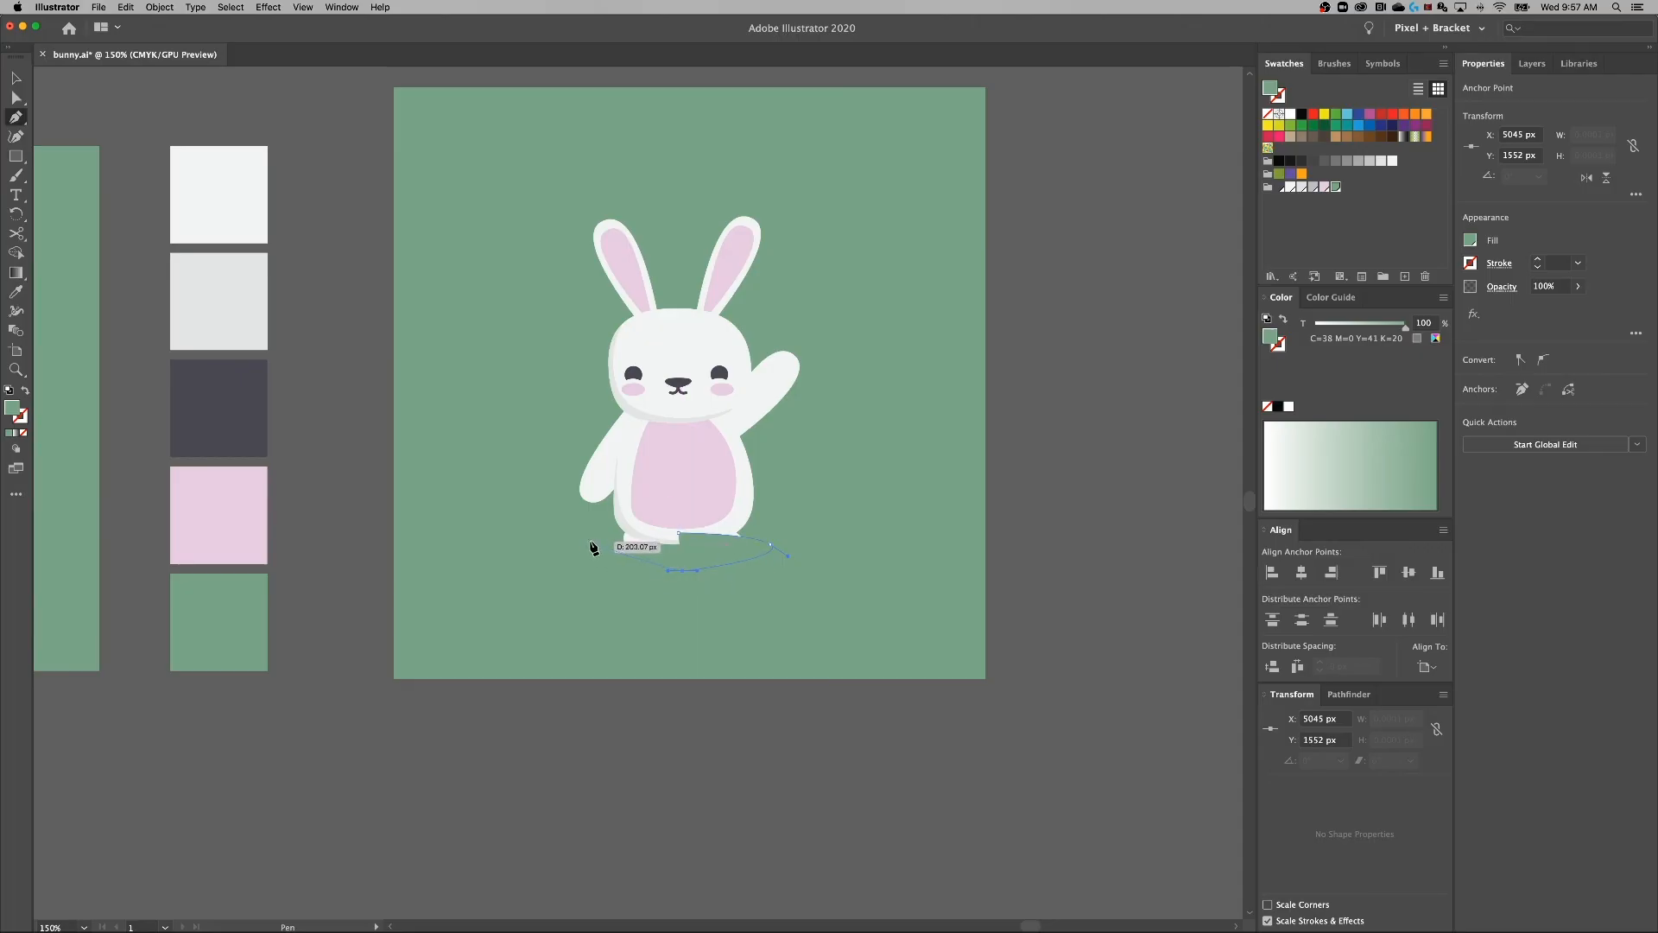
click(591, 552)
drag(602, 543, 603, 541)
click(679, 533)
click(706, 537)
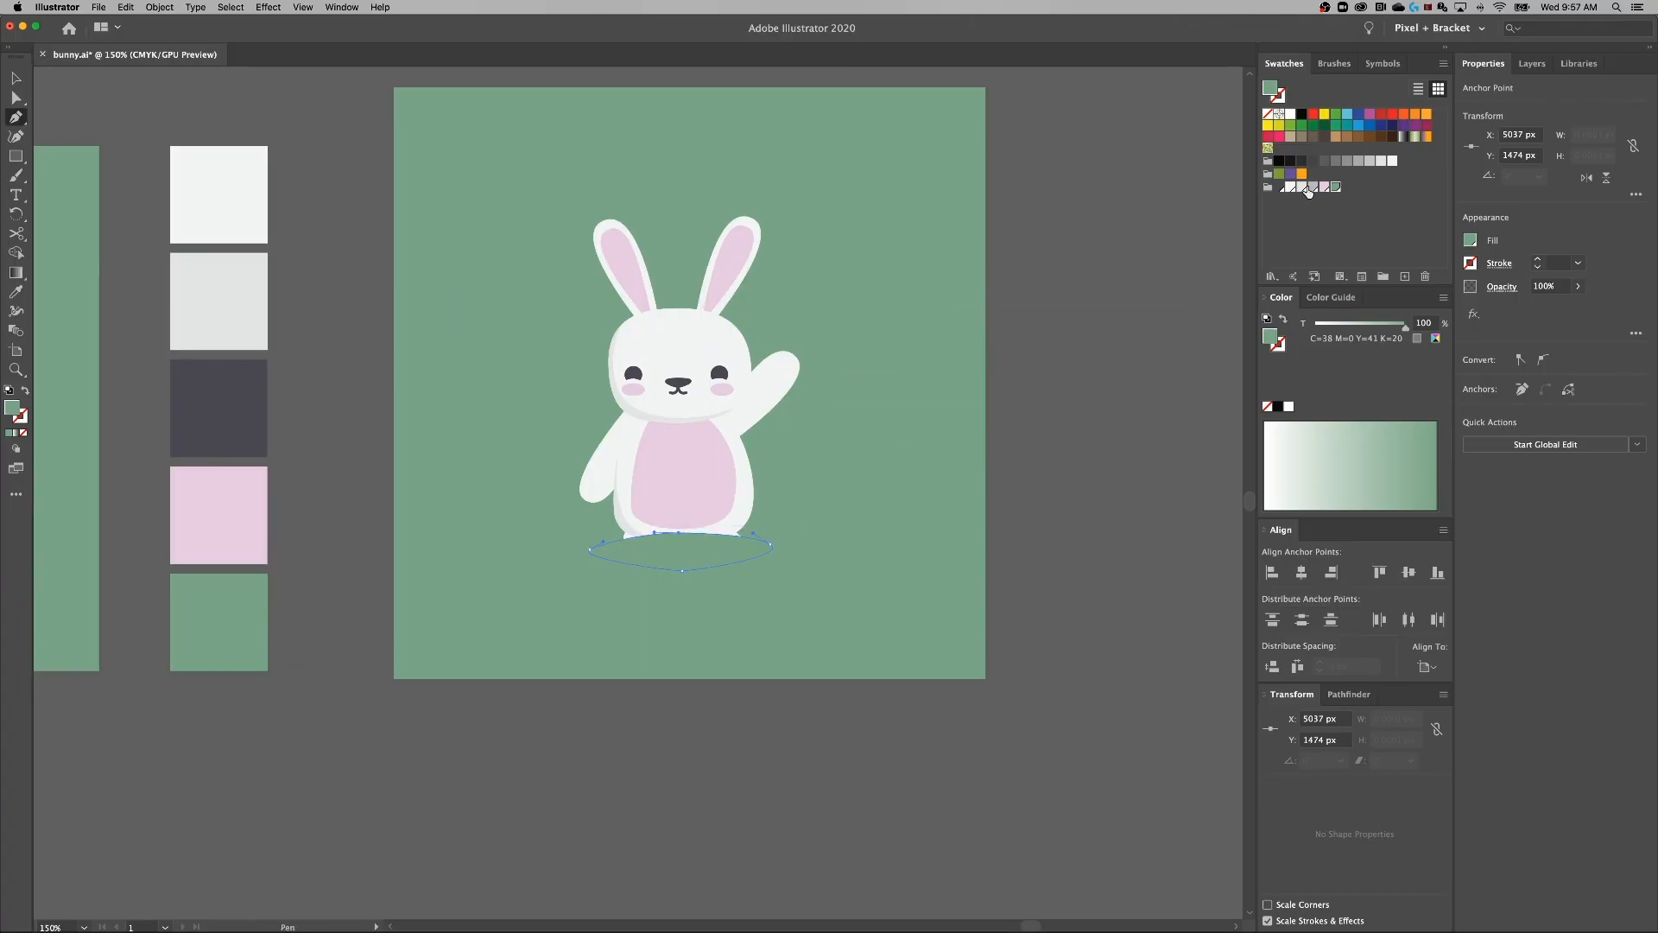
Fill the ground shadow with the dark gray-purple swatch and set its opacity to 15%.
click(1302, 188)
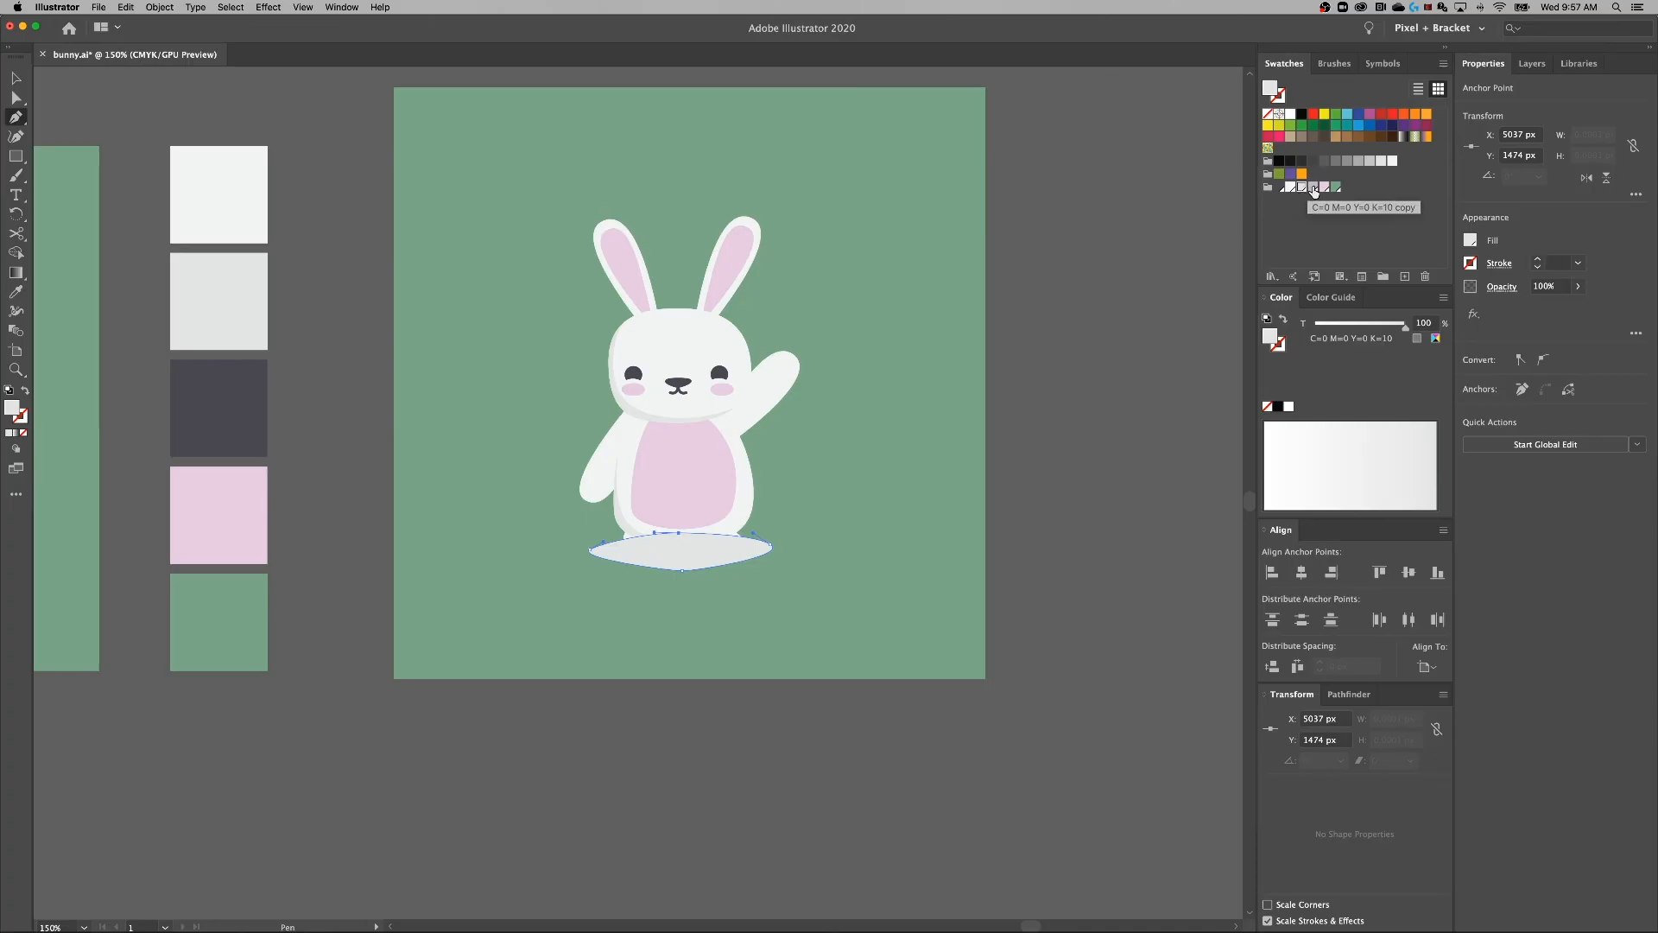
click(1280, 187)
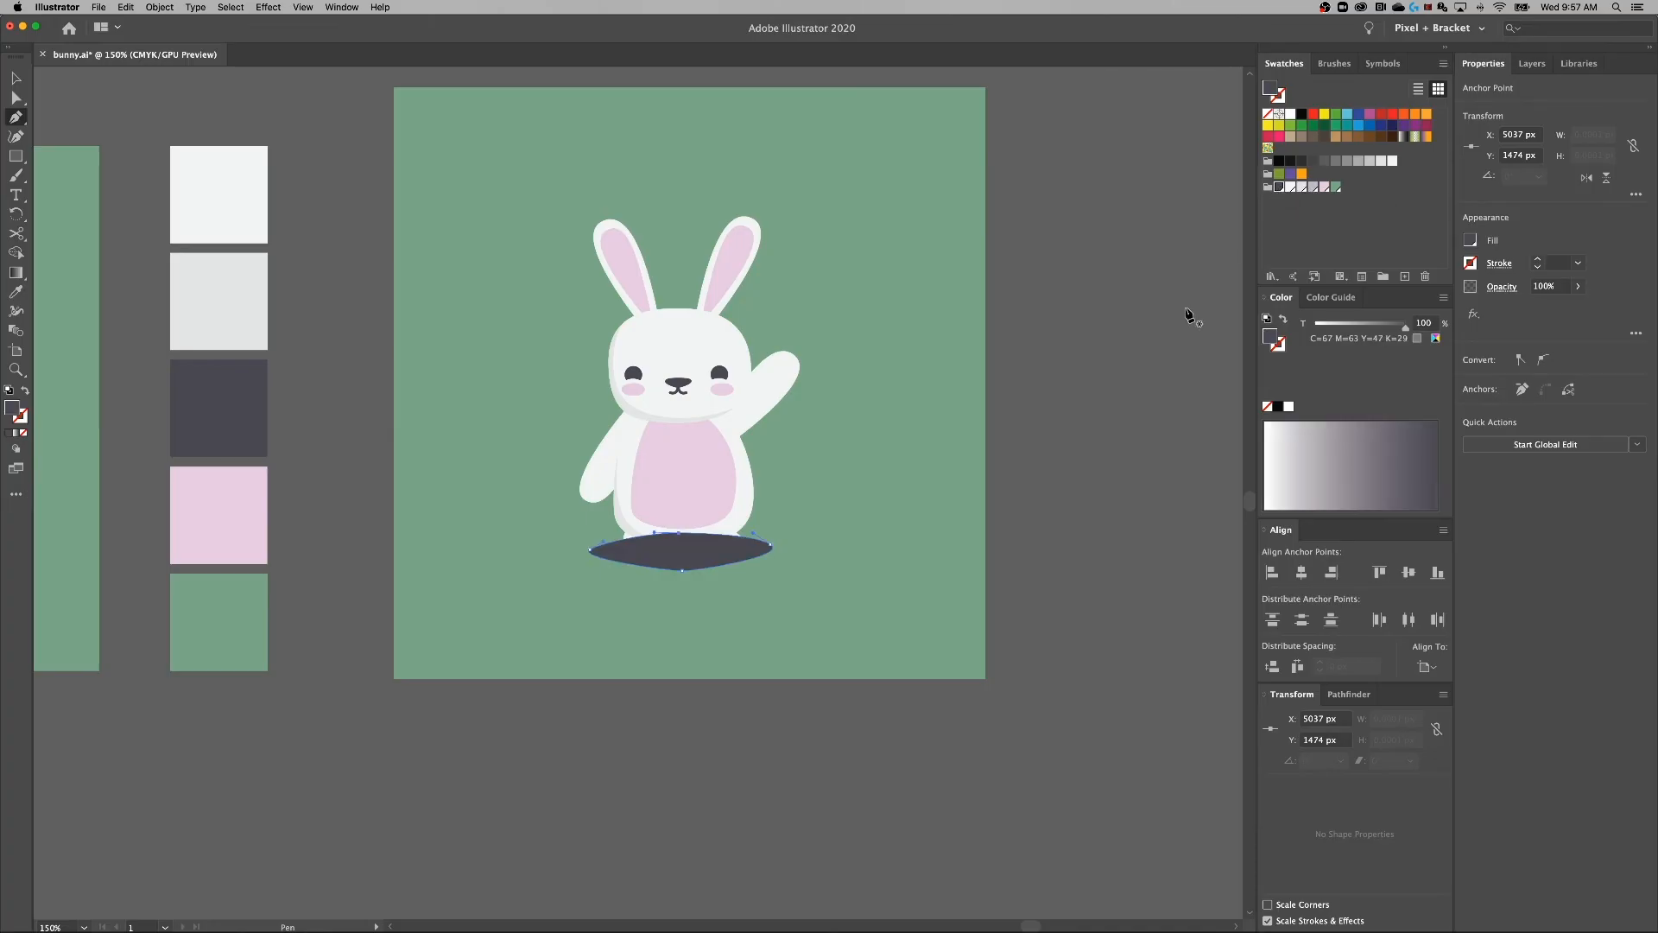
key(v)
click(1558, 286)
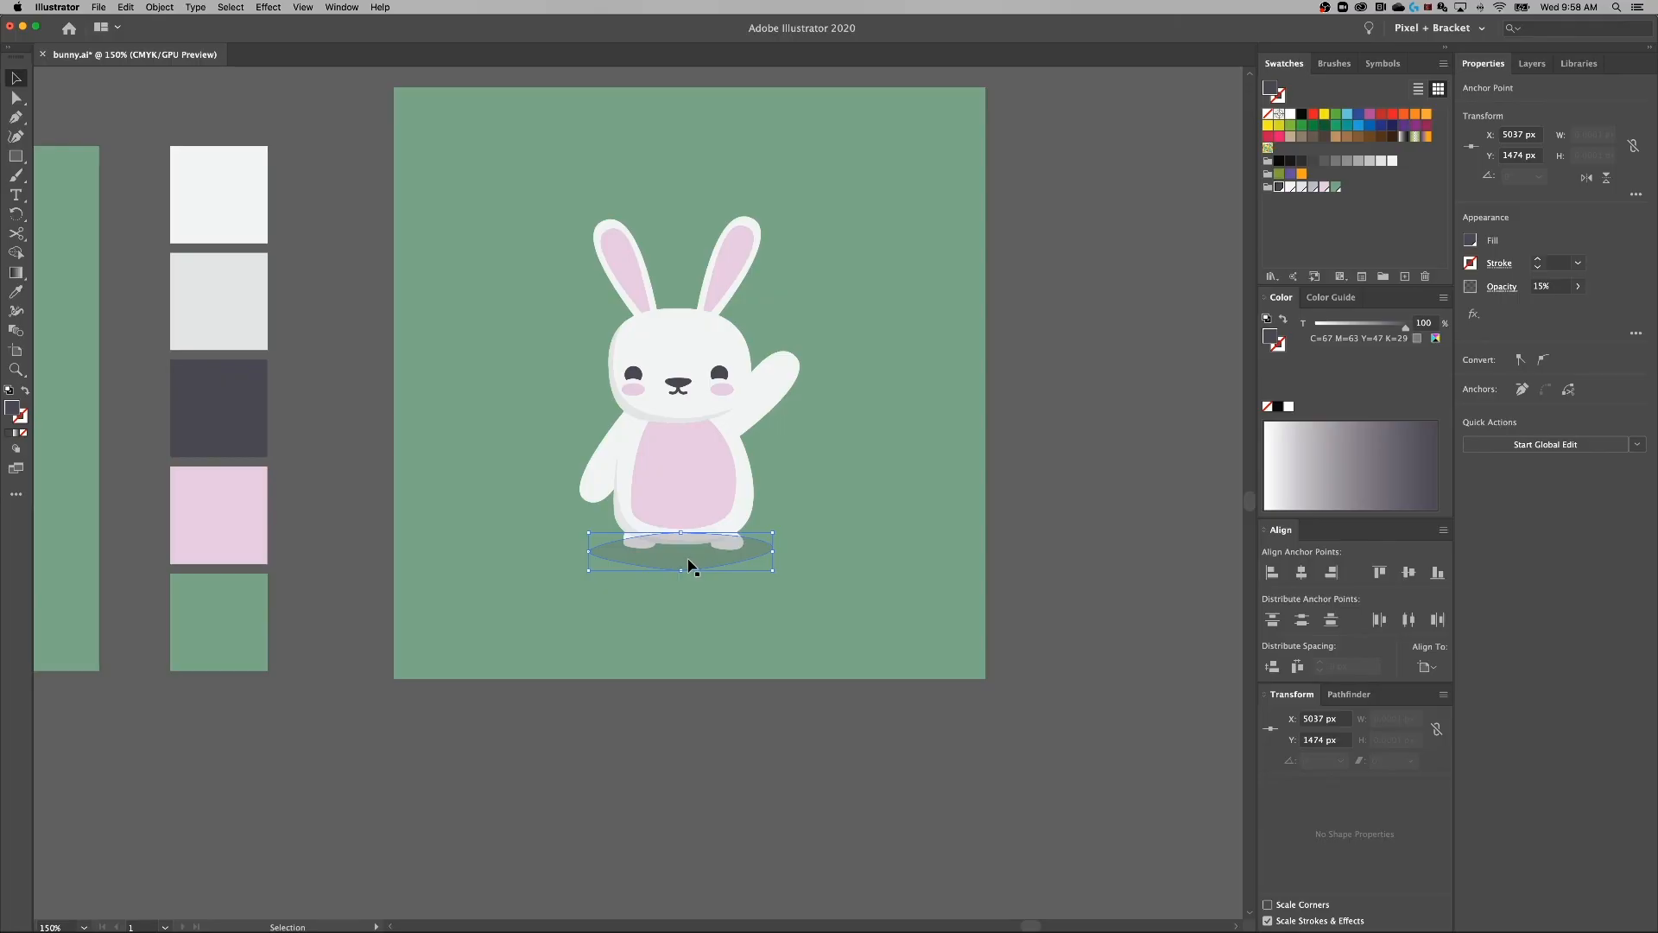
Bring the bunny group to the front so that it covers the ground shadow.
click(697, 496)
right_click(683, 481)
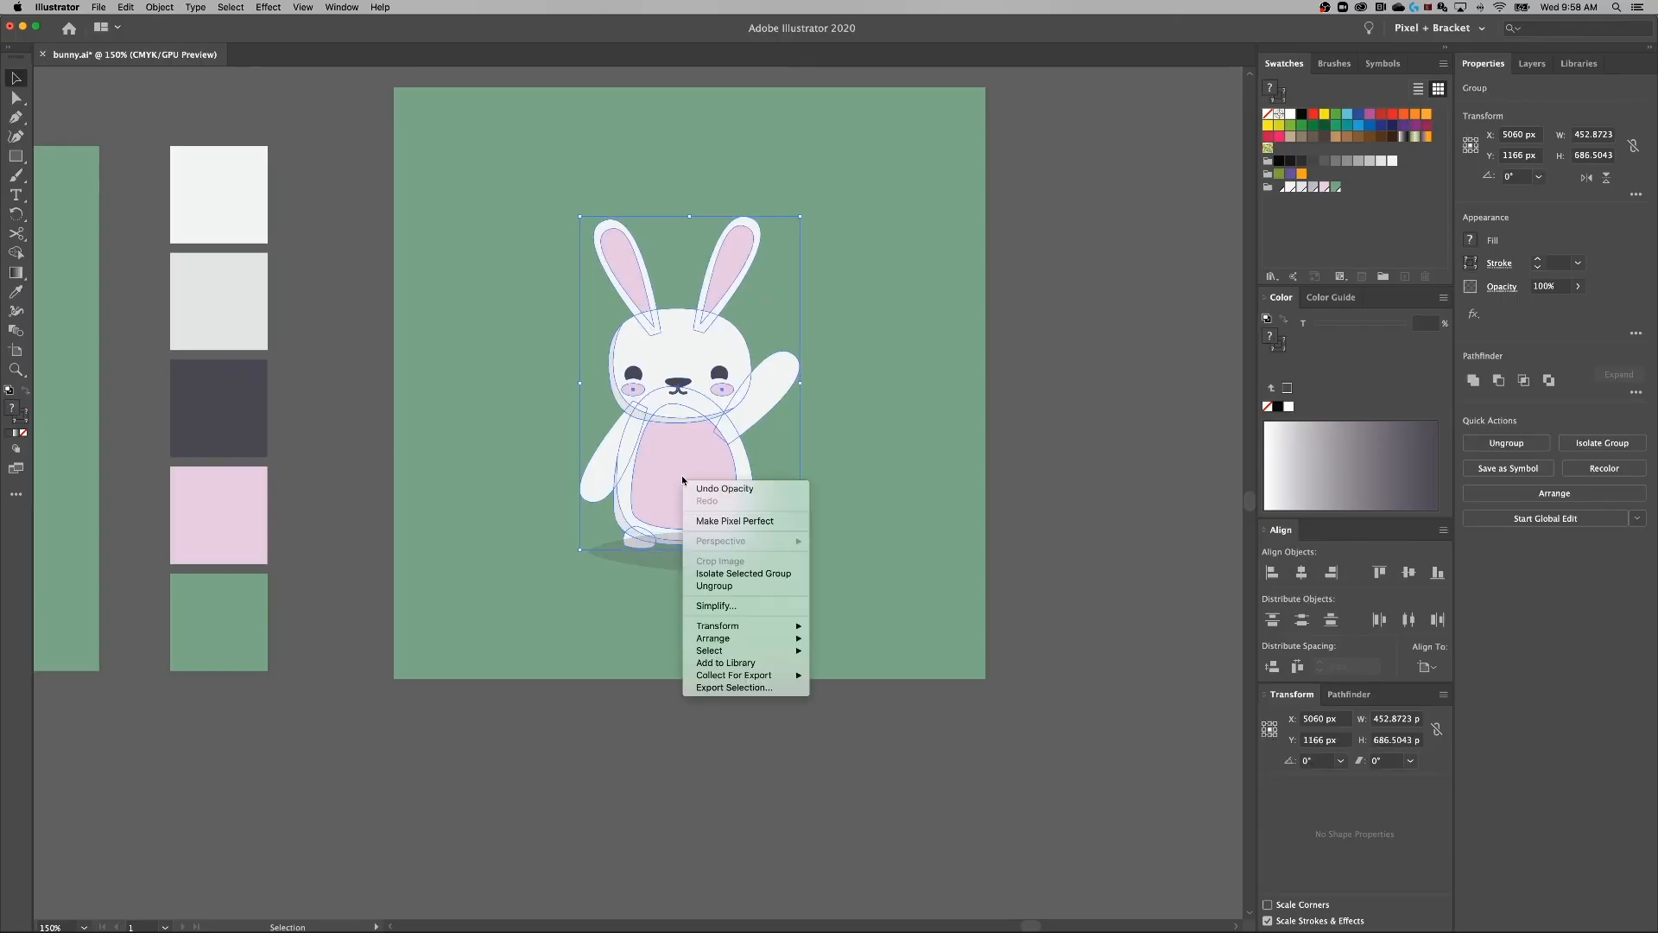
mouse_move(753, 626)
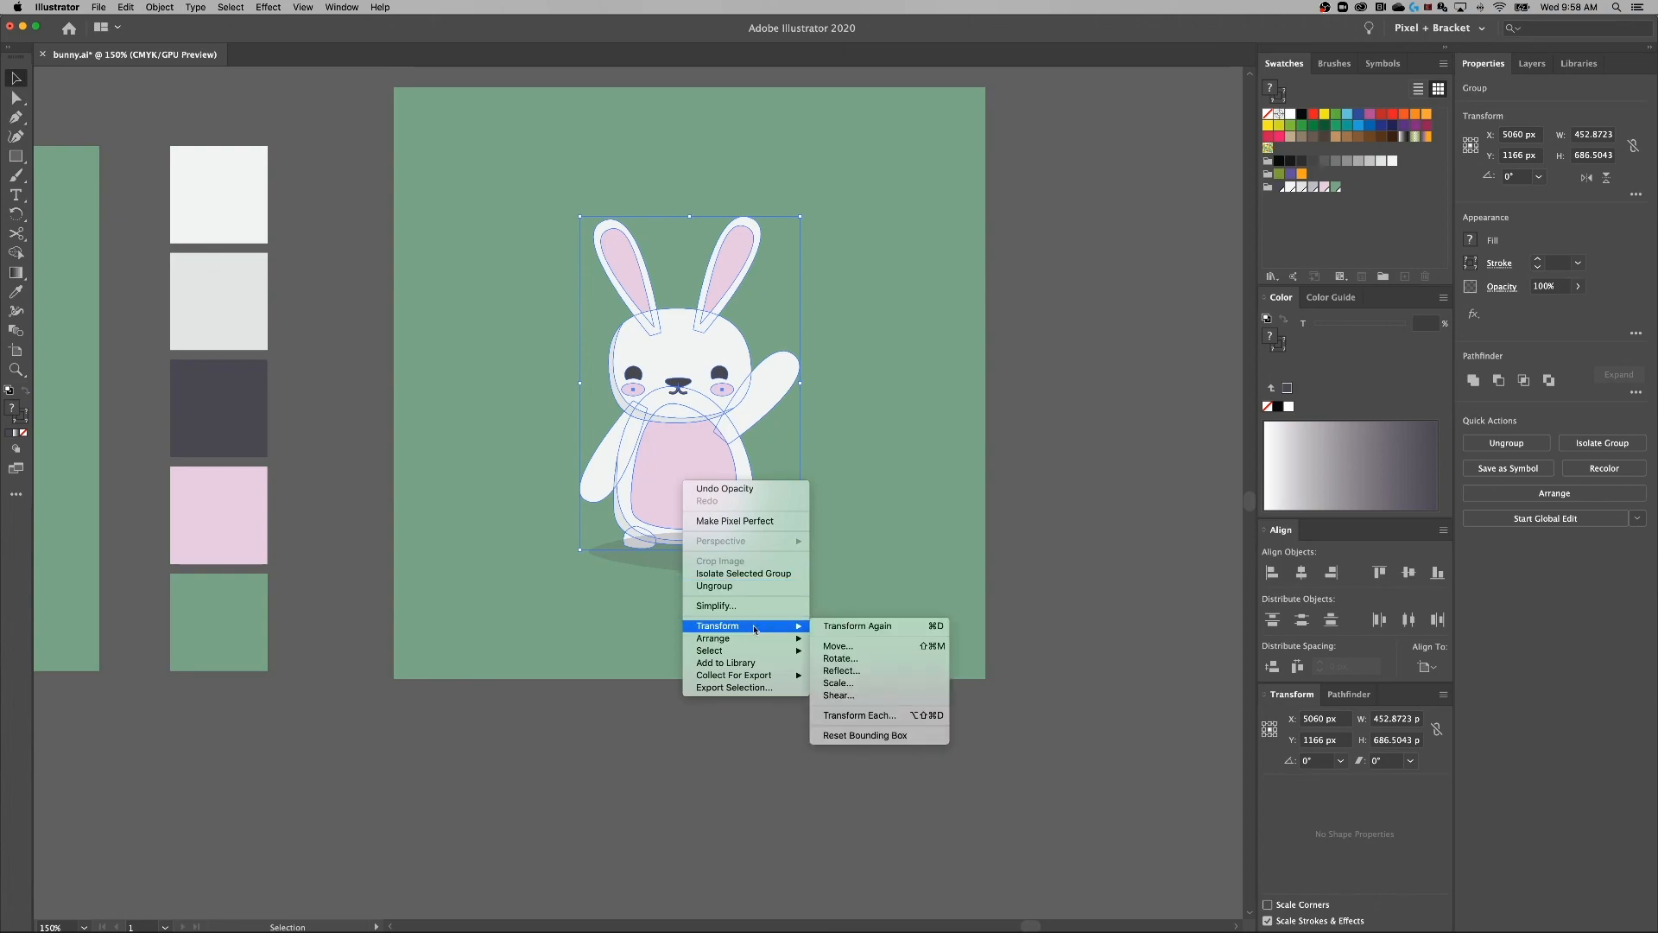
click(851, 639)
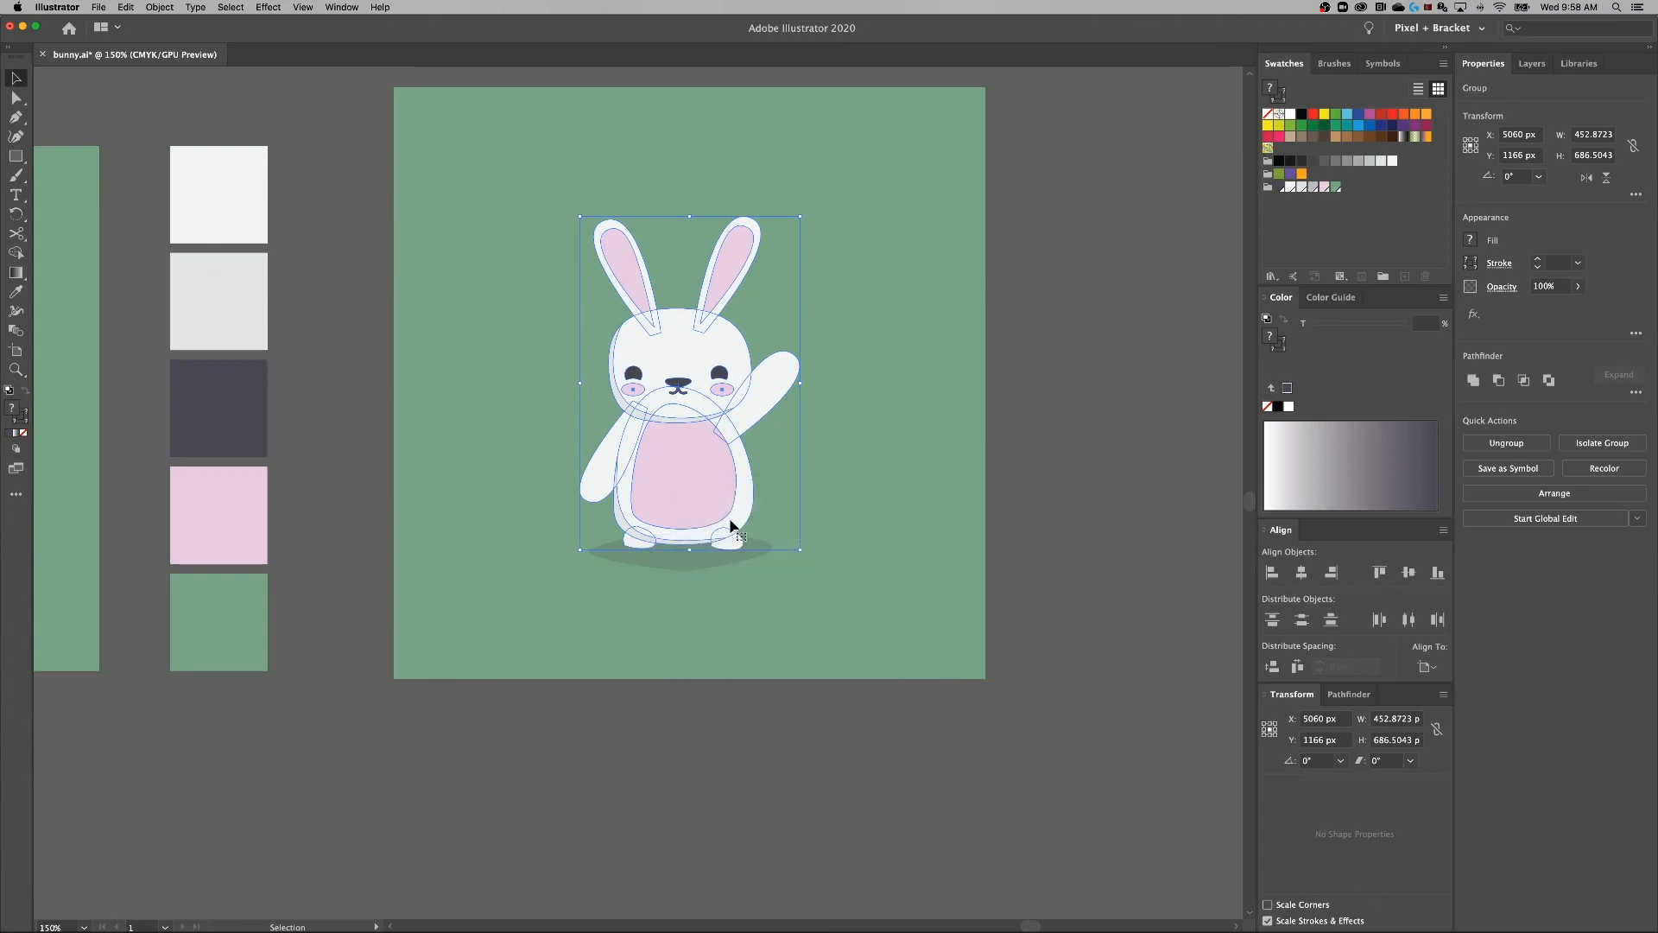
Nudge the ground shadow upward in small increments so it sits closer beneath the bunny's feet.
click(1145, 418)
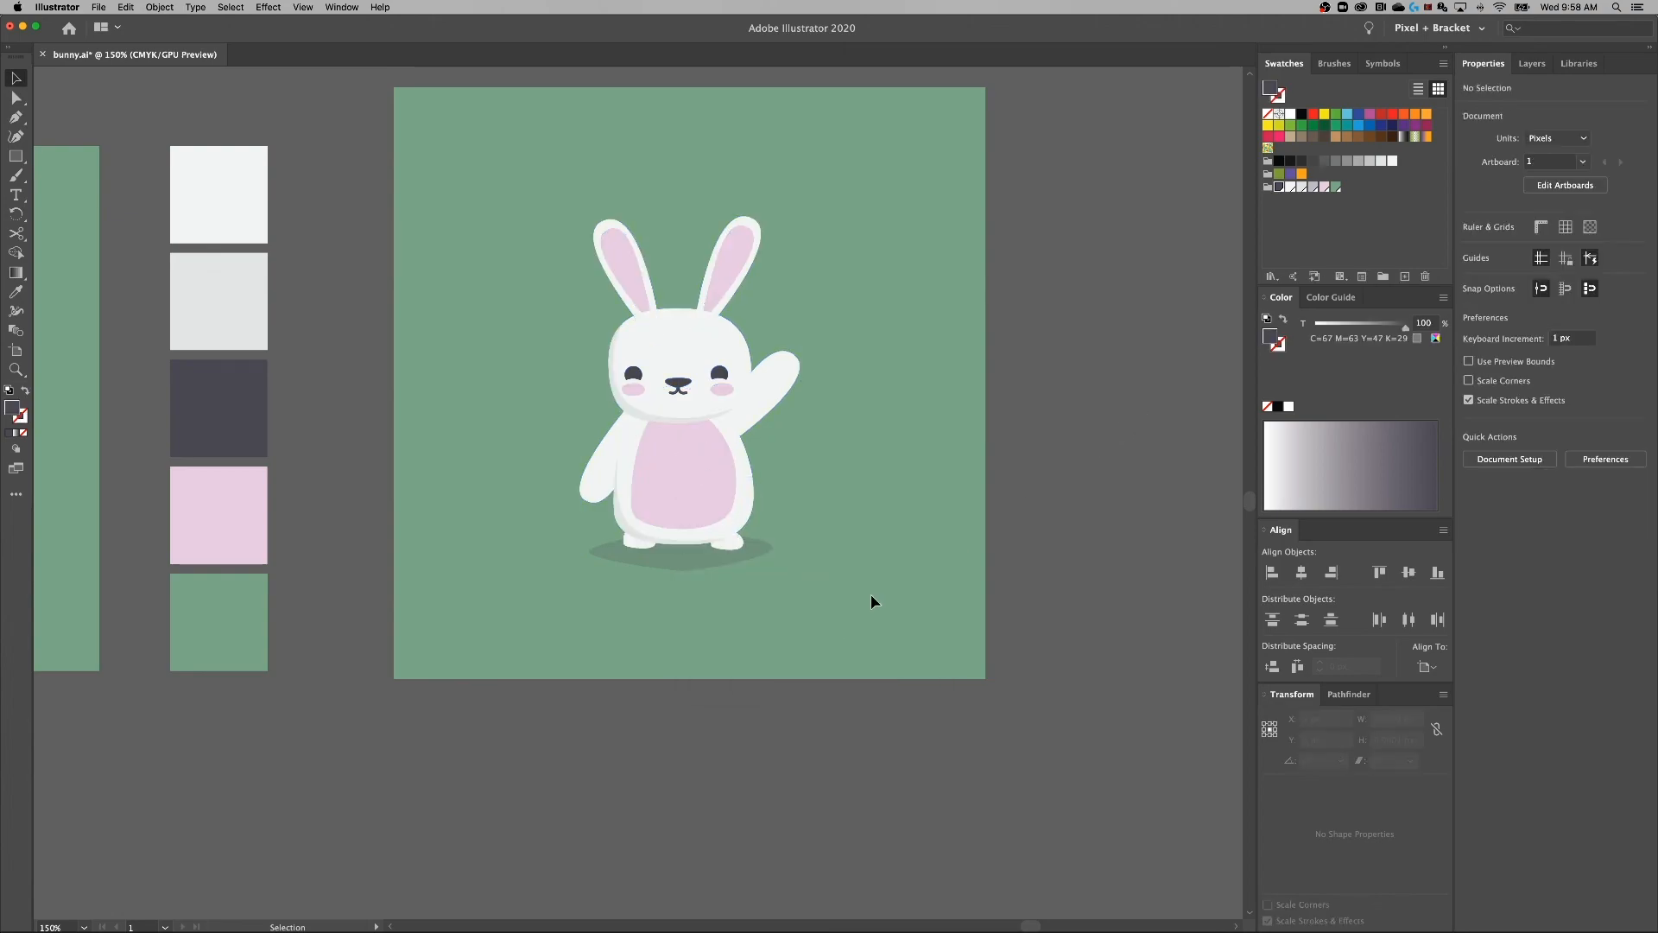
click(688, 572)
key(Up)
key(Up)
key(Up)
key(Up)
key(Up)
key(Up)
key(Up)
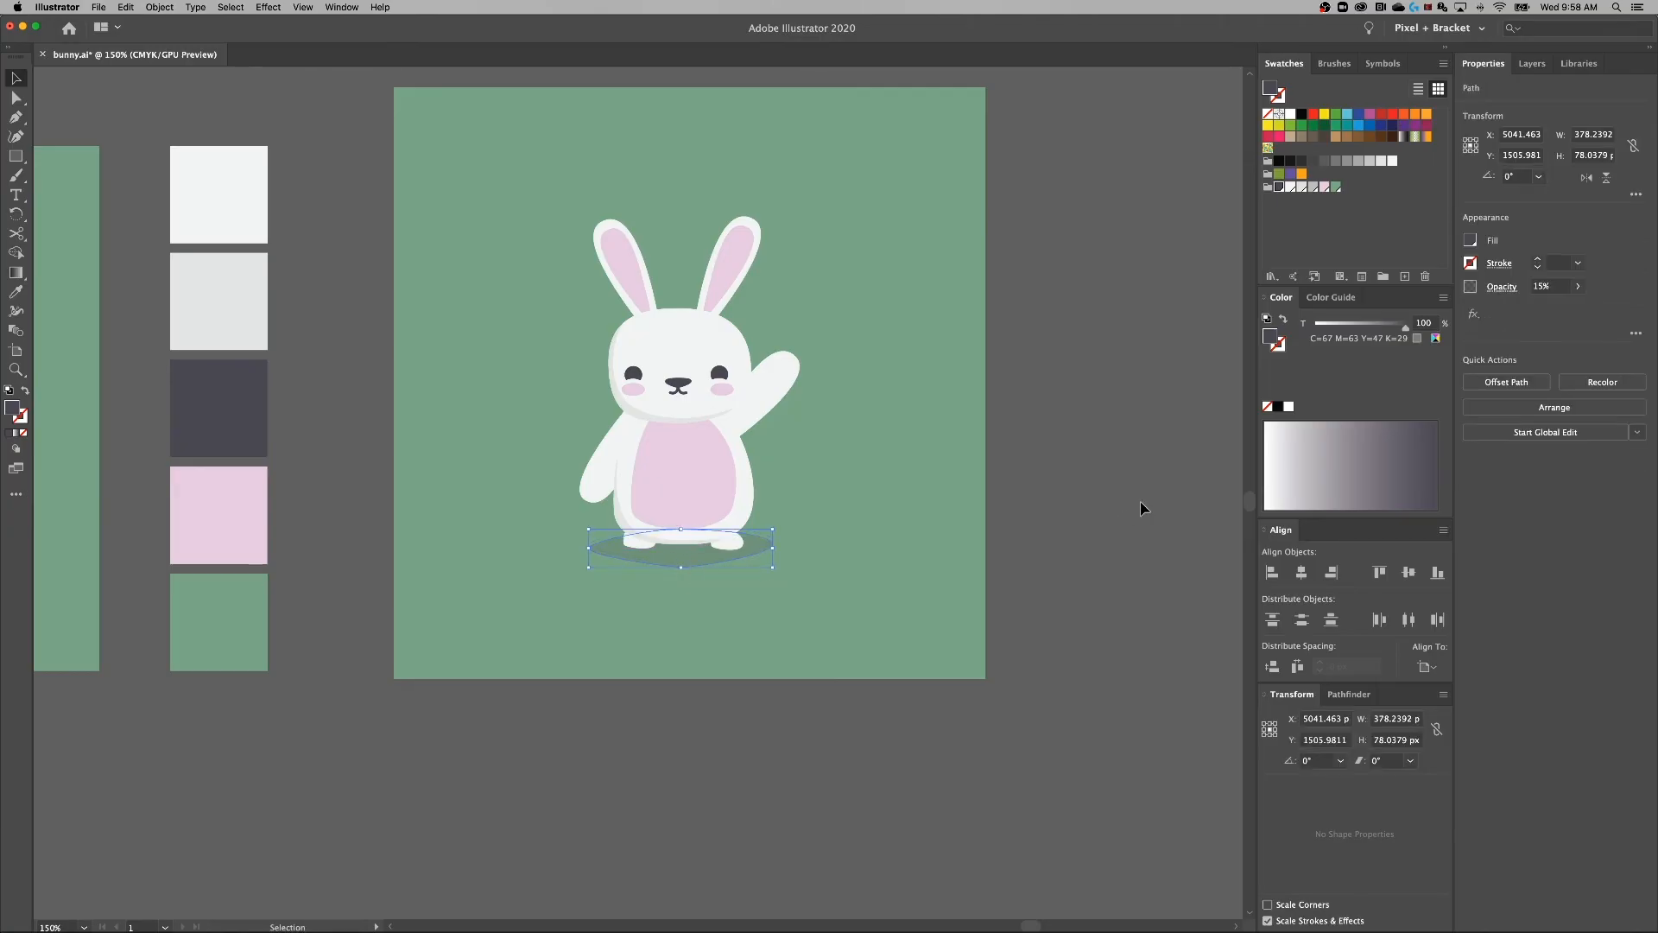
click(1136, 507)
key(super+minus)
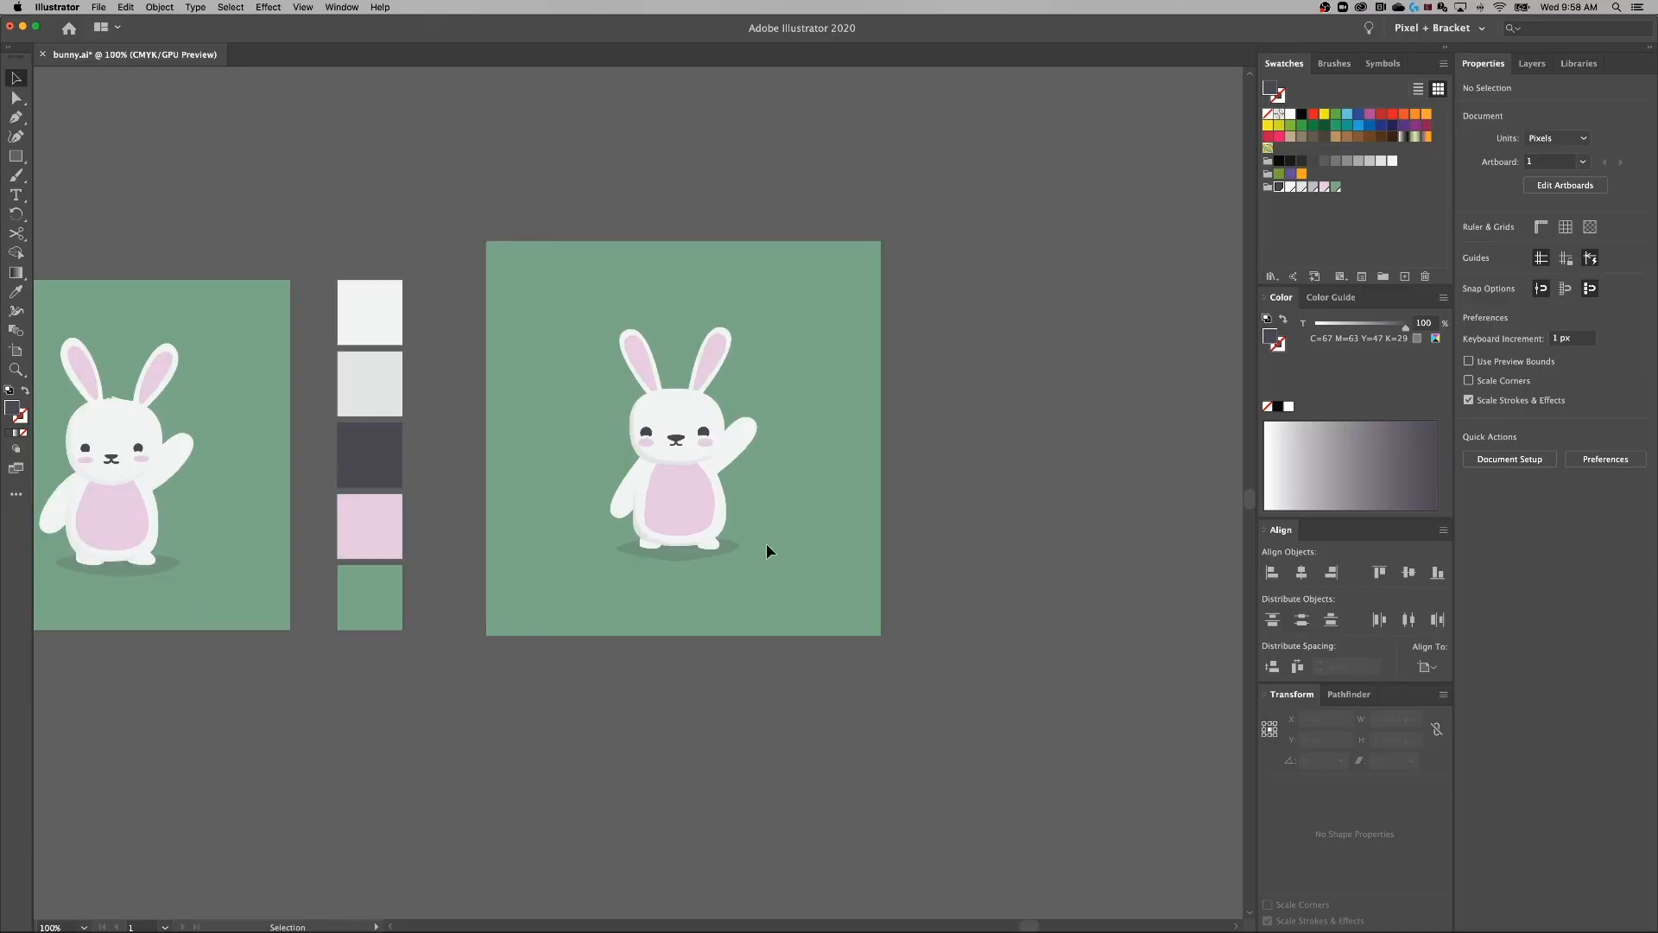
scroll(518, 518, left, 5)
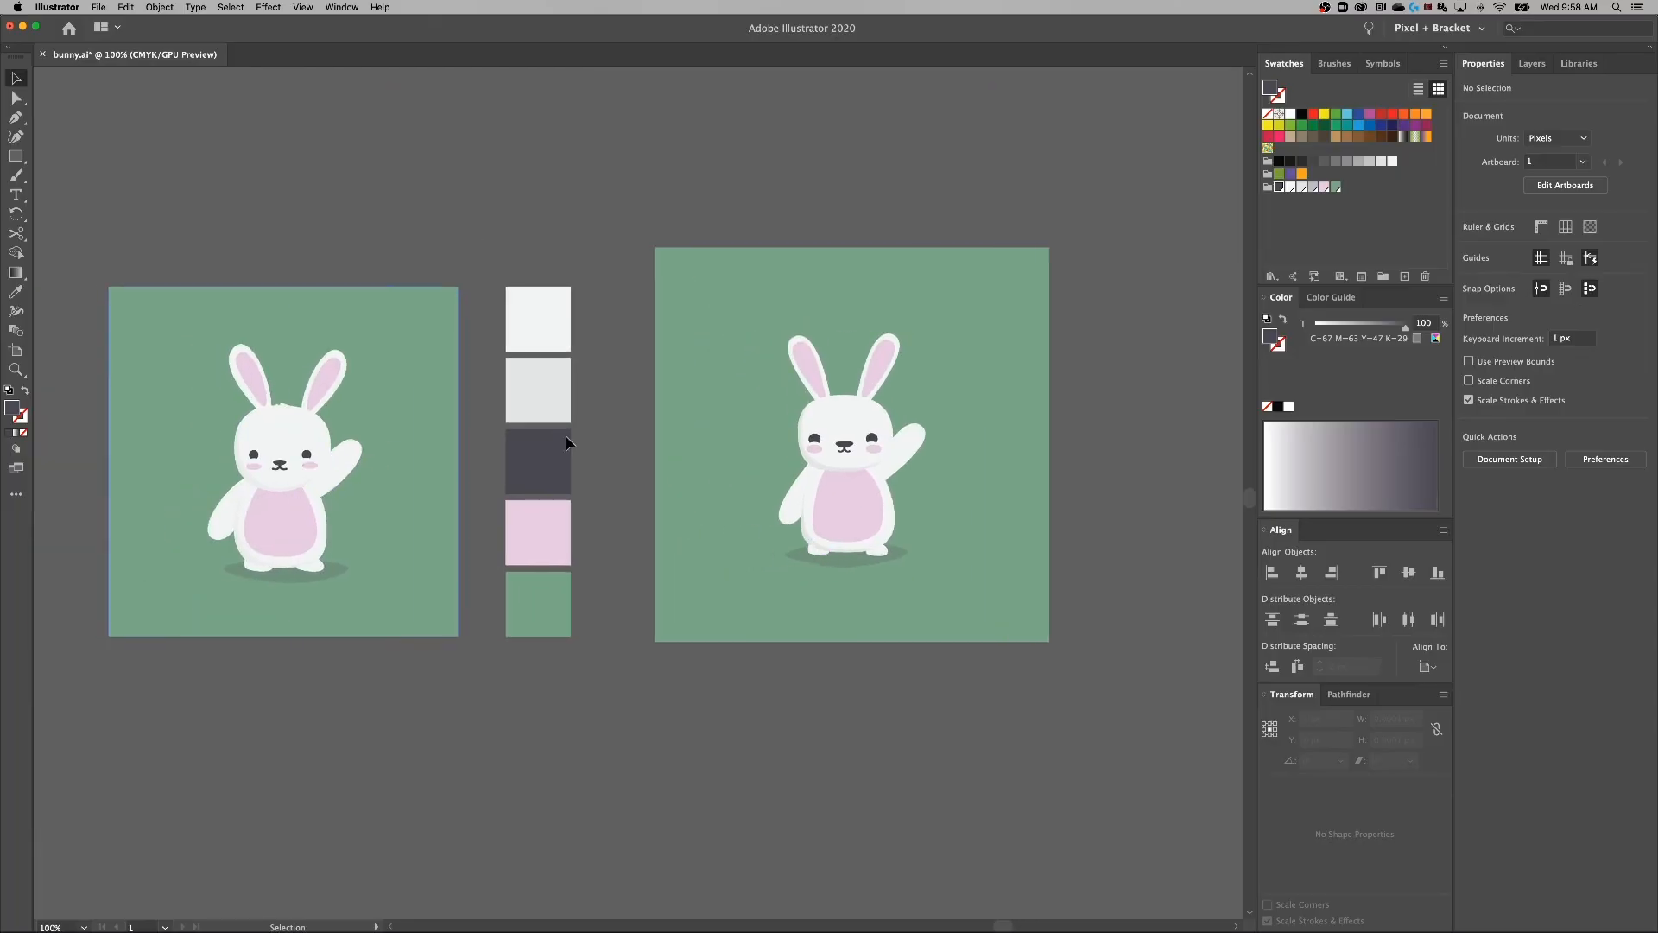
Isolate the base head shape inside the bunny's nested groups so that its path can be edited on its own.
key(a)
key(super+plus)
key(super+plus)
drag(1079, 346, 378, 648)
key(super+plus)
key(super+plus)
key(v)
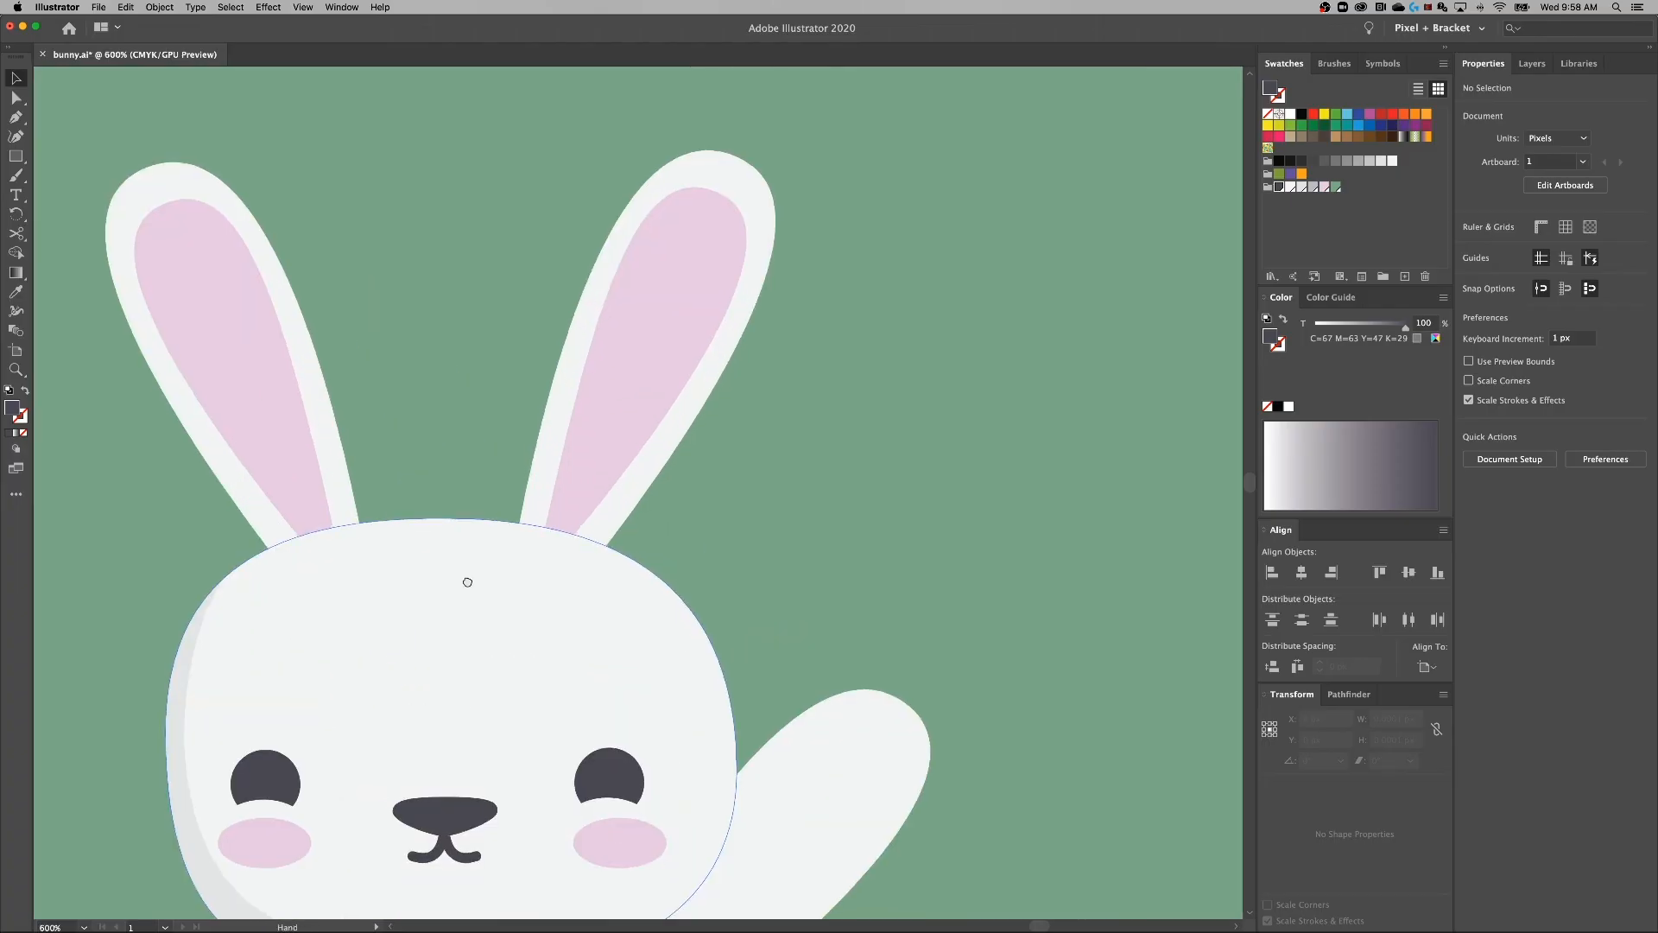
key(super+plus)
click(701, 499)
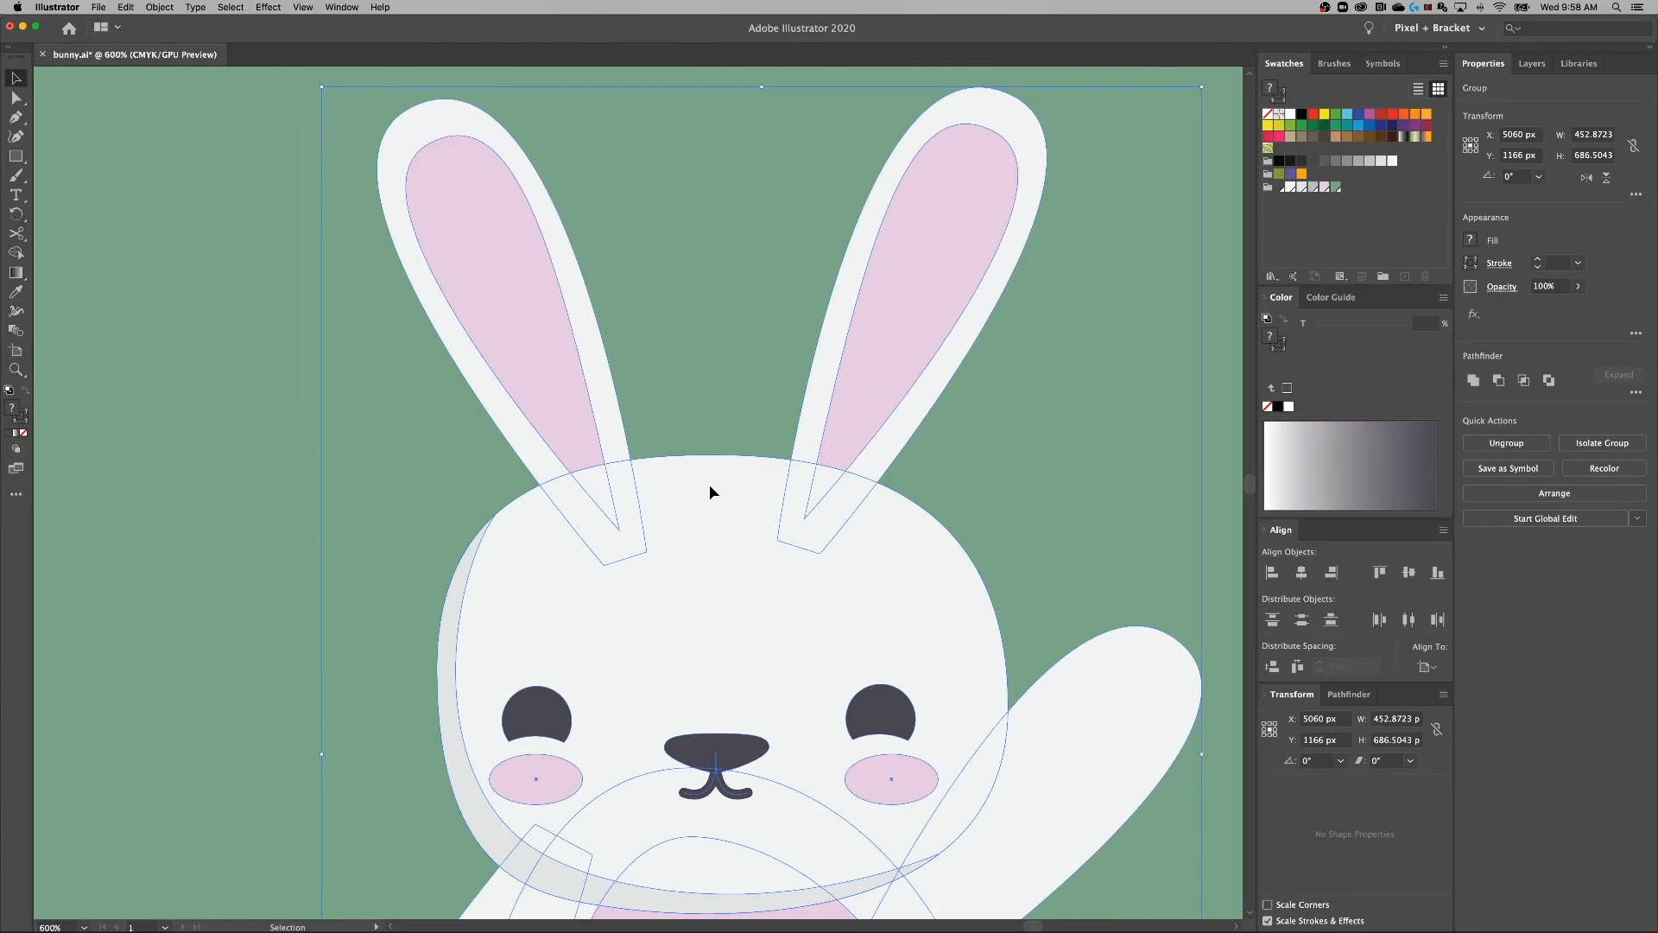
double_click(709, 489)
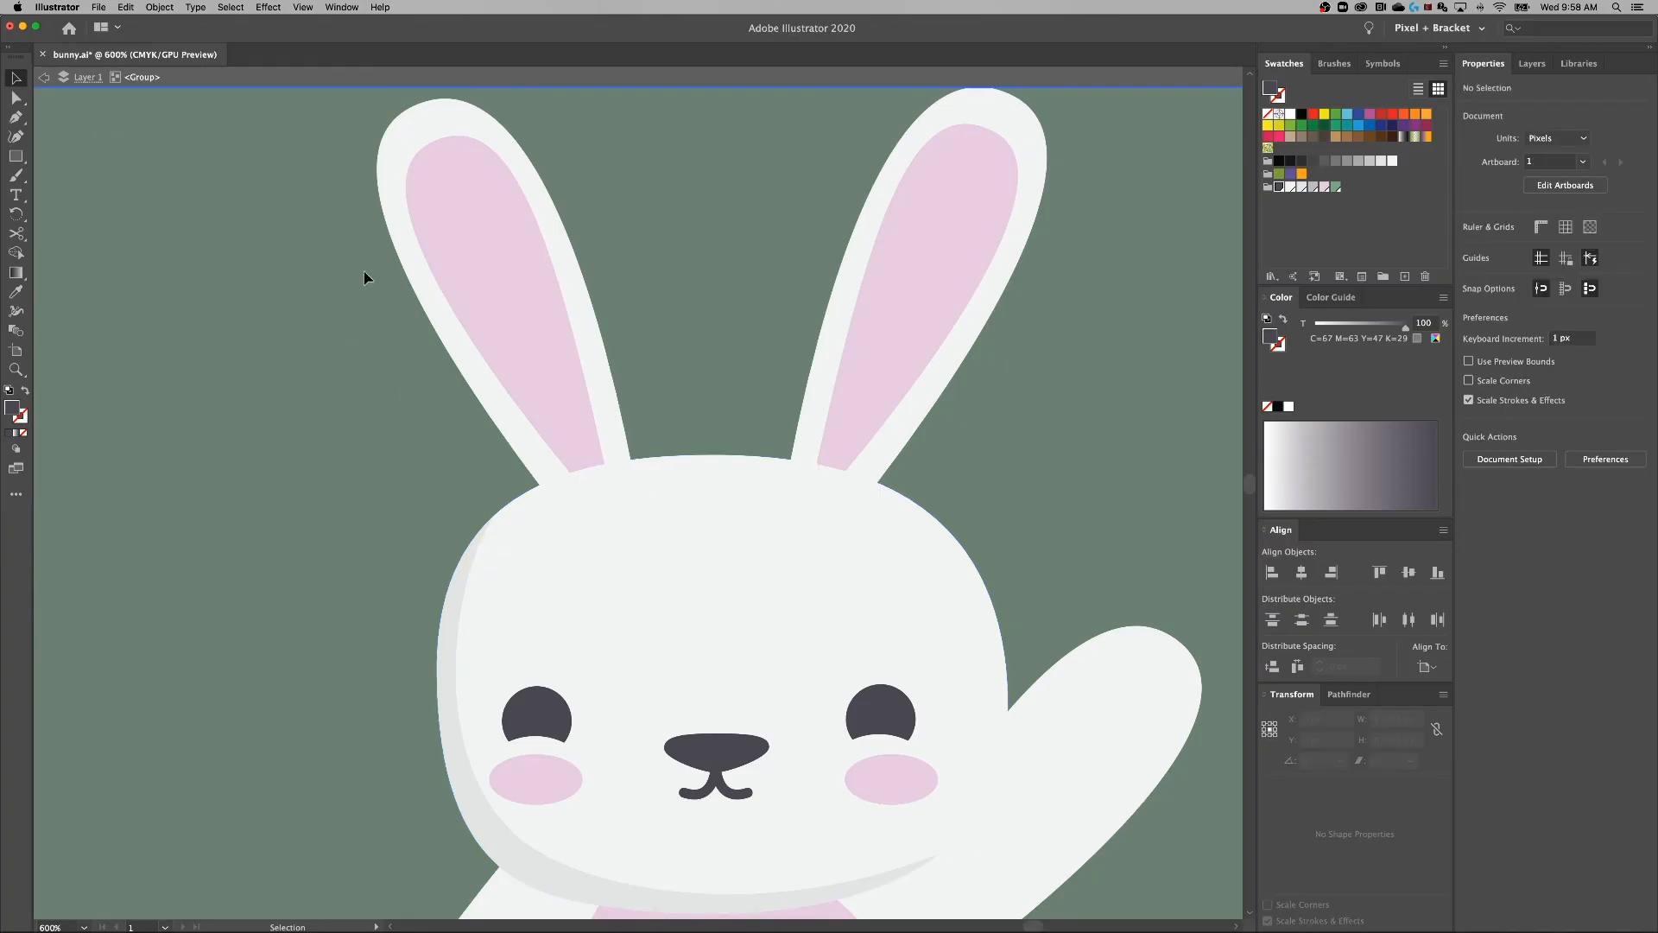
click(673, 568)
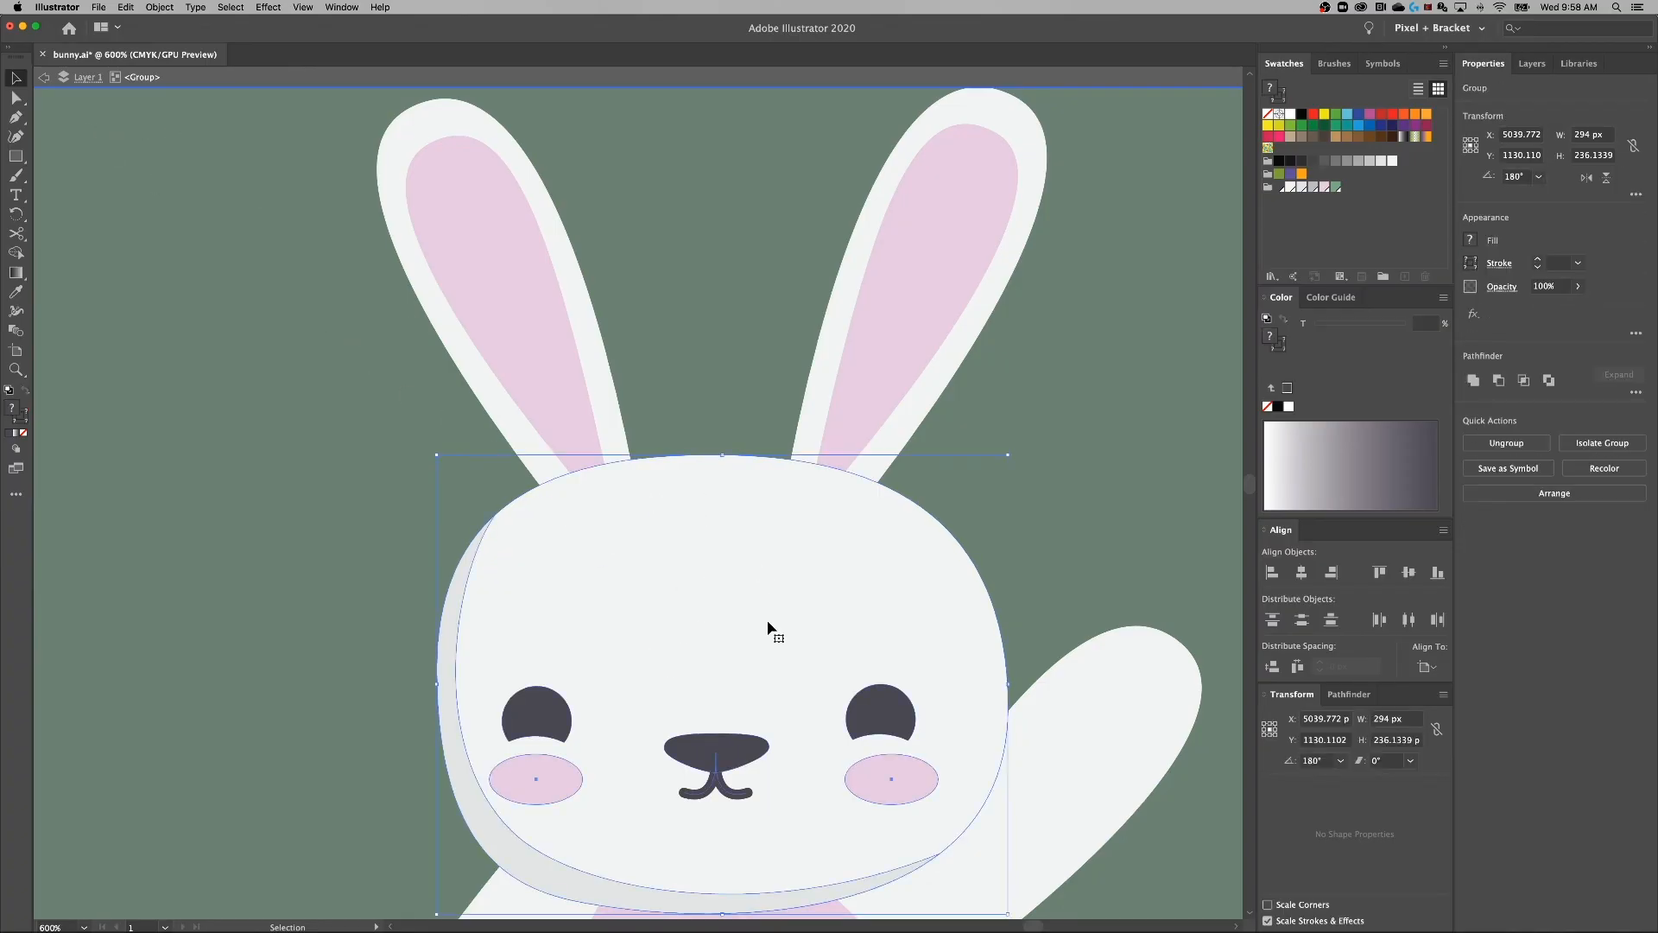
double_click(712, 525)
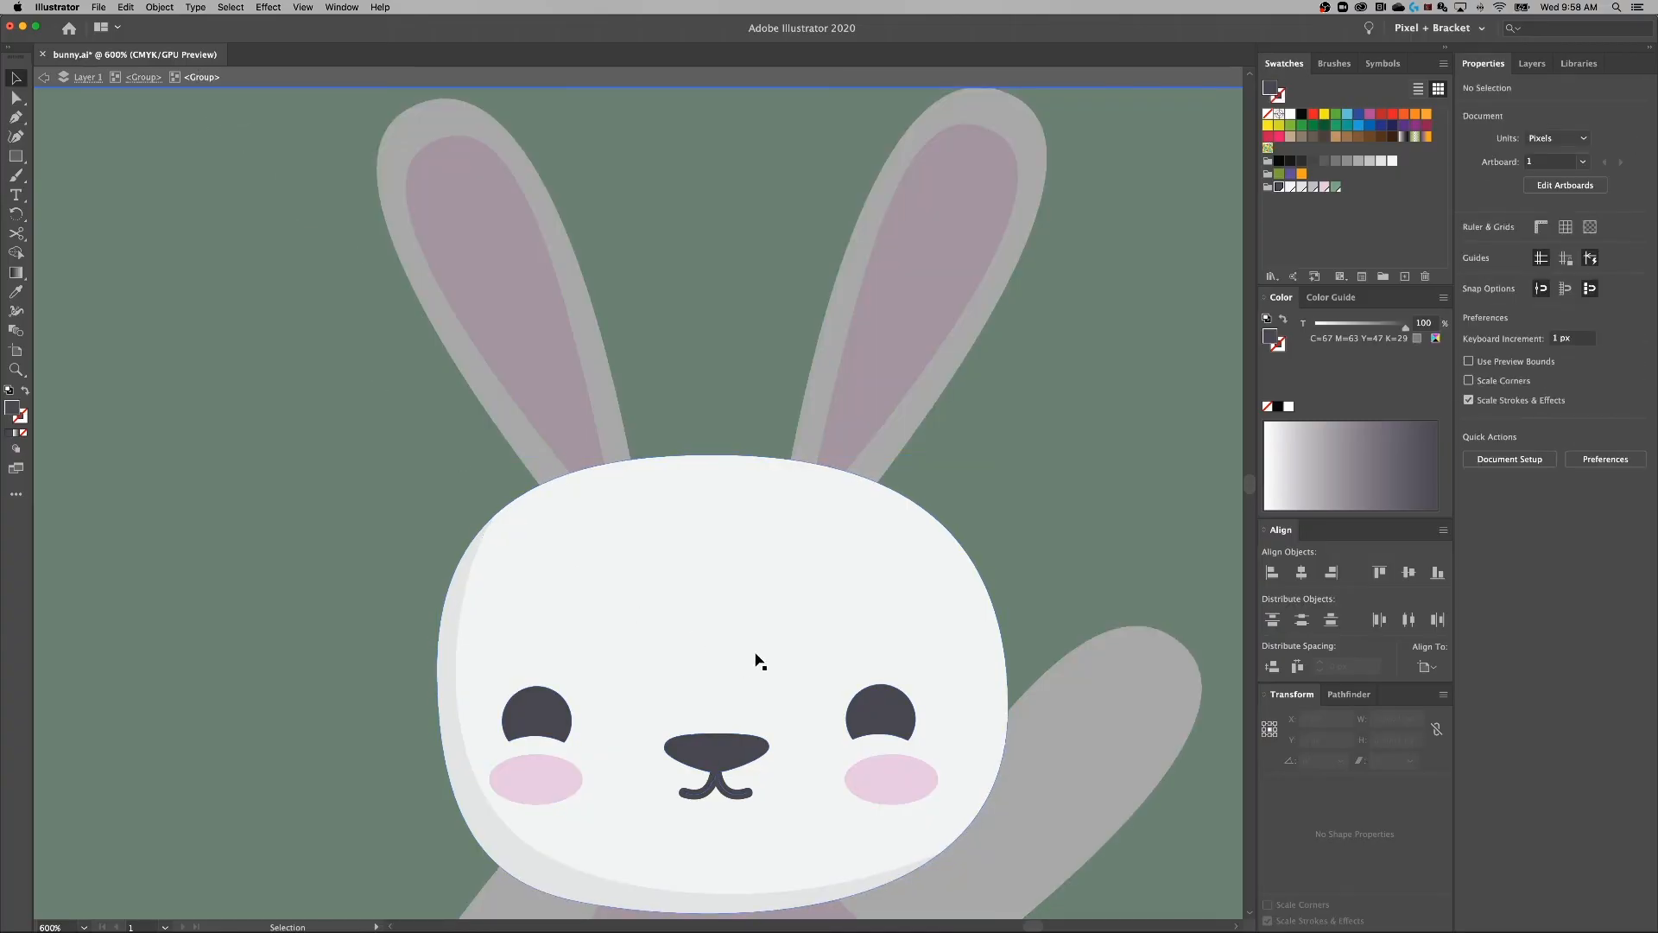
double_click(700, 525)
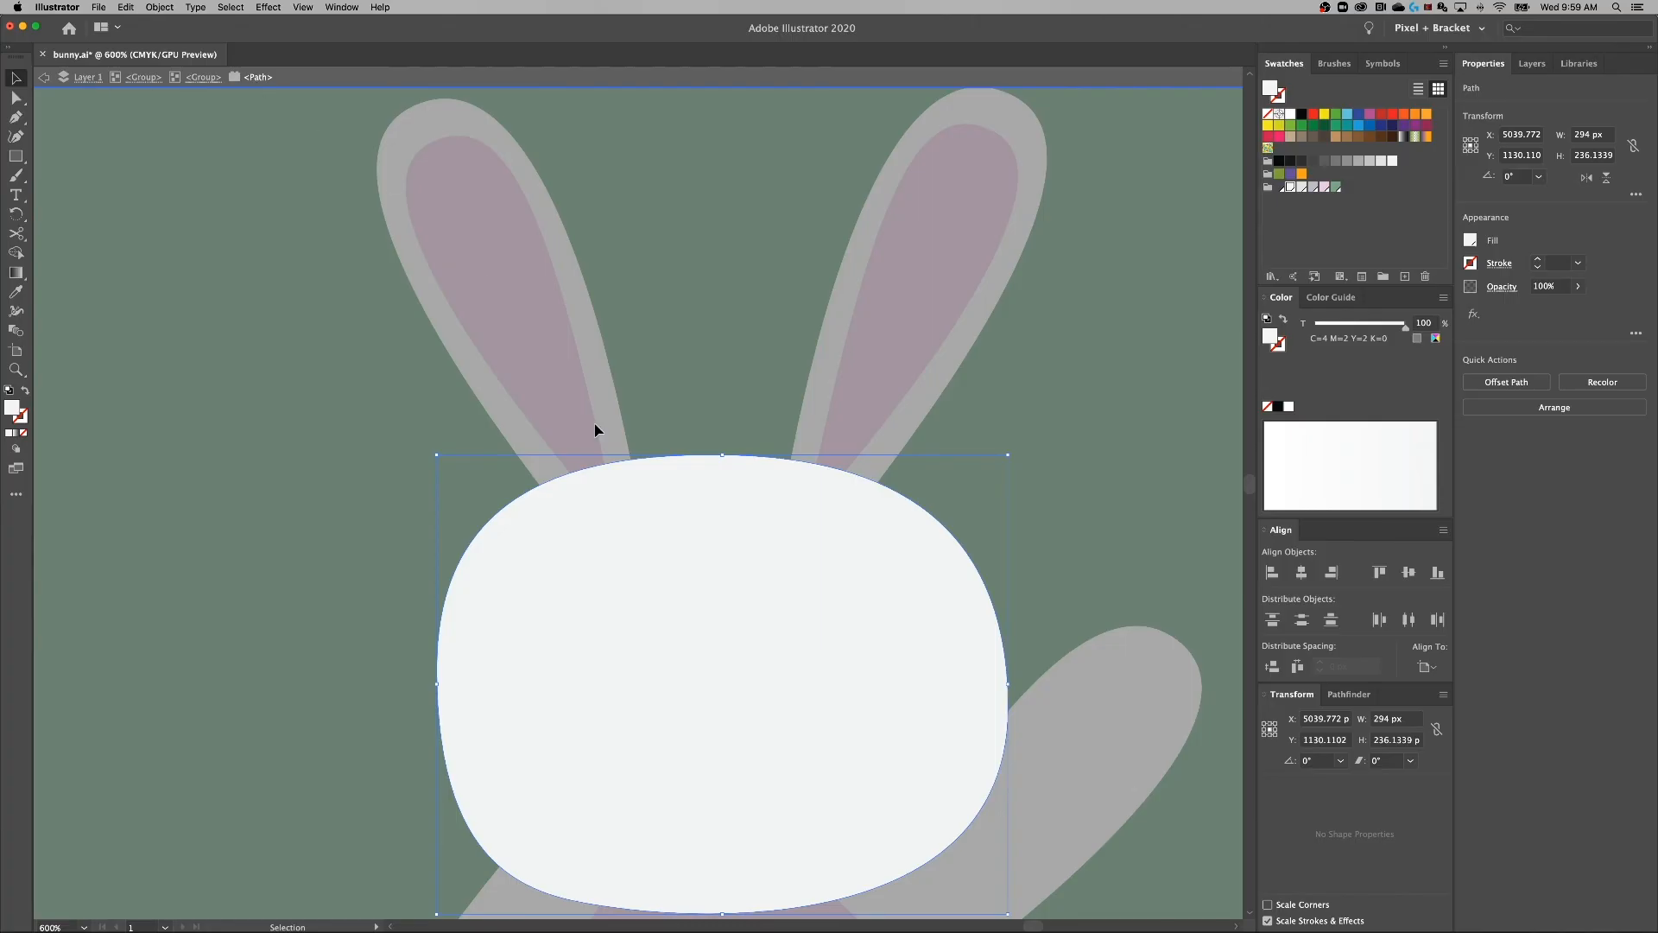
Add a row of closely spaced anchor points along the middle of the head's top edge with the Pen tool.
key(p)
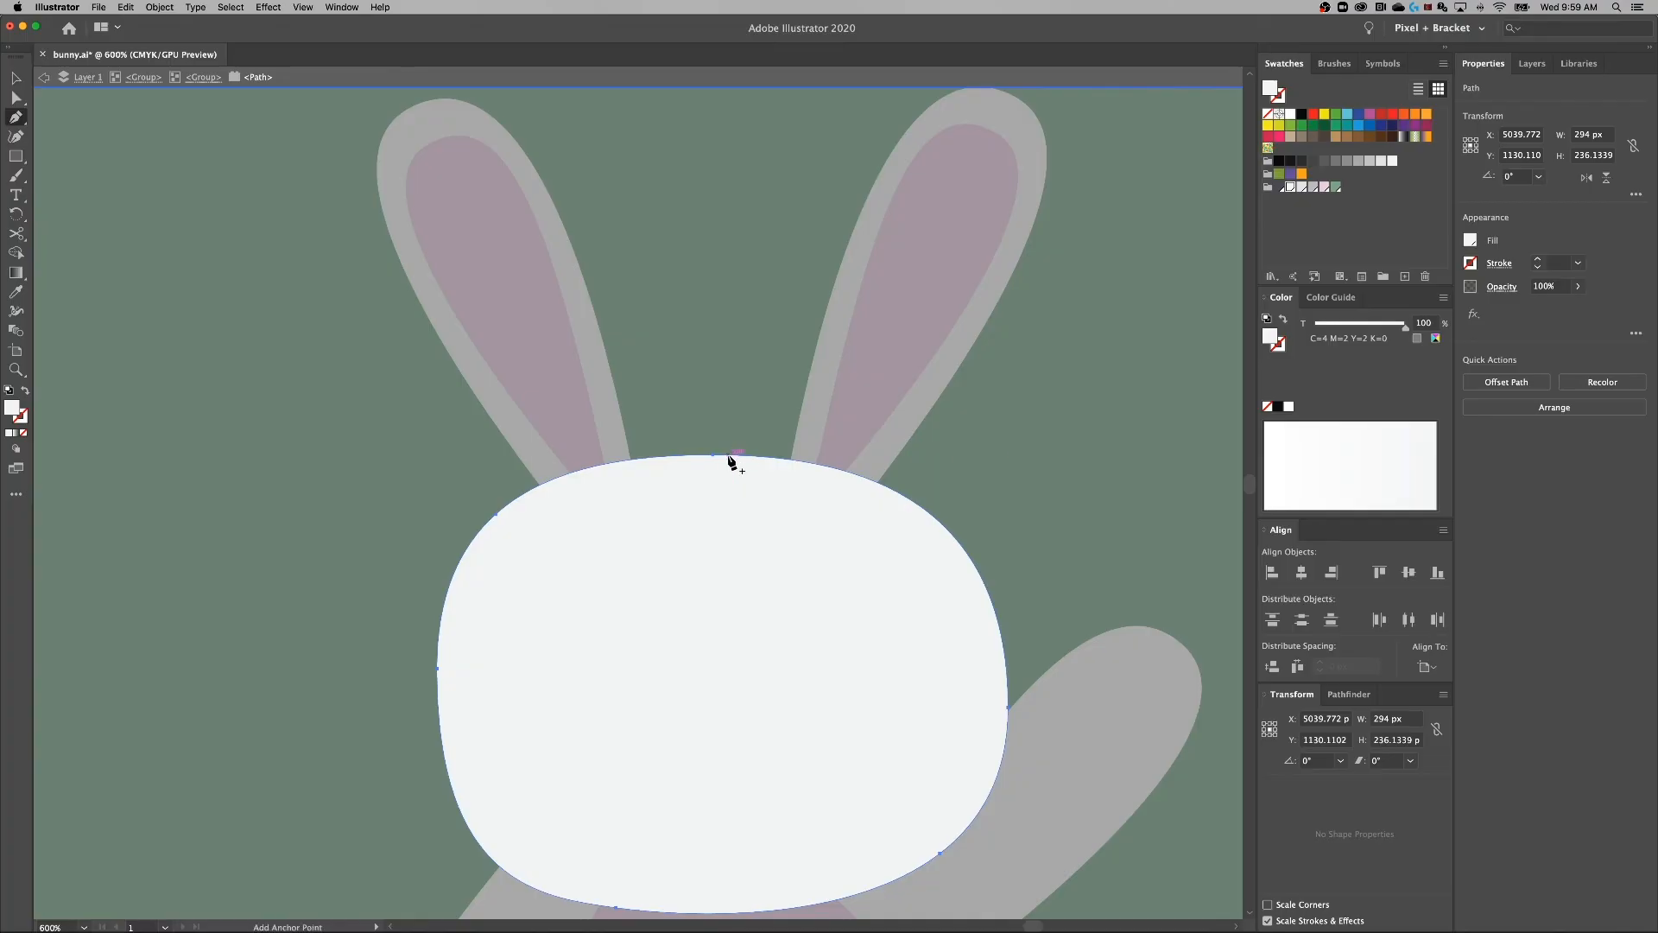
click(728, 457)
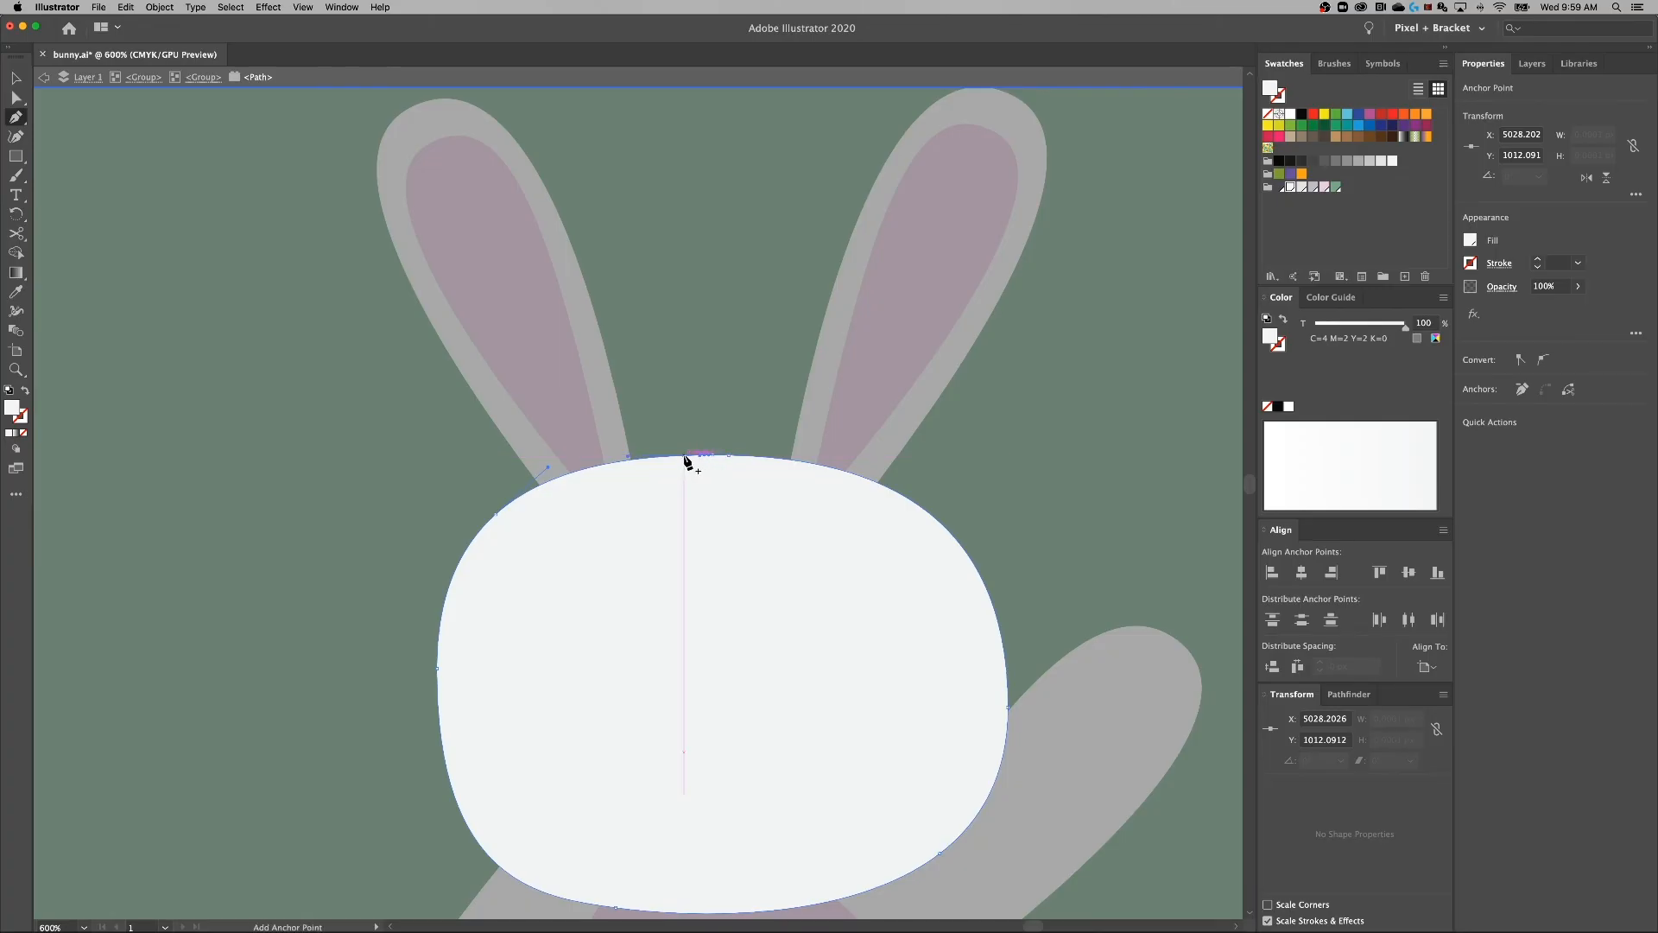
click(670, 457)
click(657, 457)
Pull added anchor points away from the head's top edge with the Direct Selection tool to start a small hair tuft.
key(a)
key(super+equal)
key(super+equal)
key(super+equal)
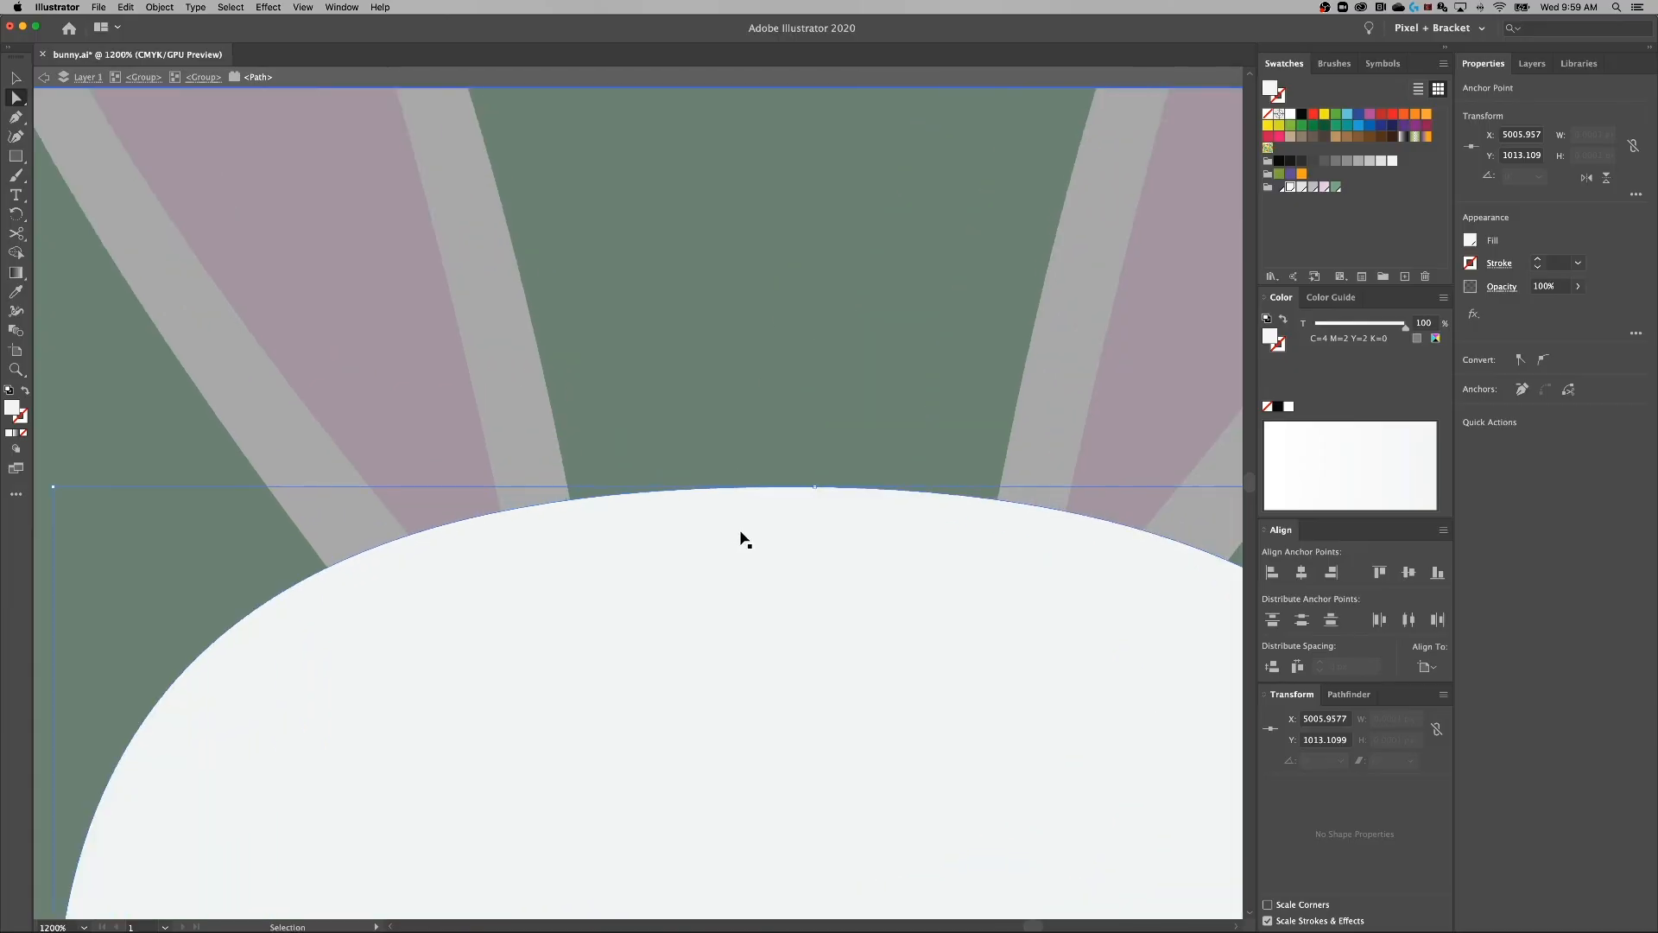
drag(814, 515, 774, 549)
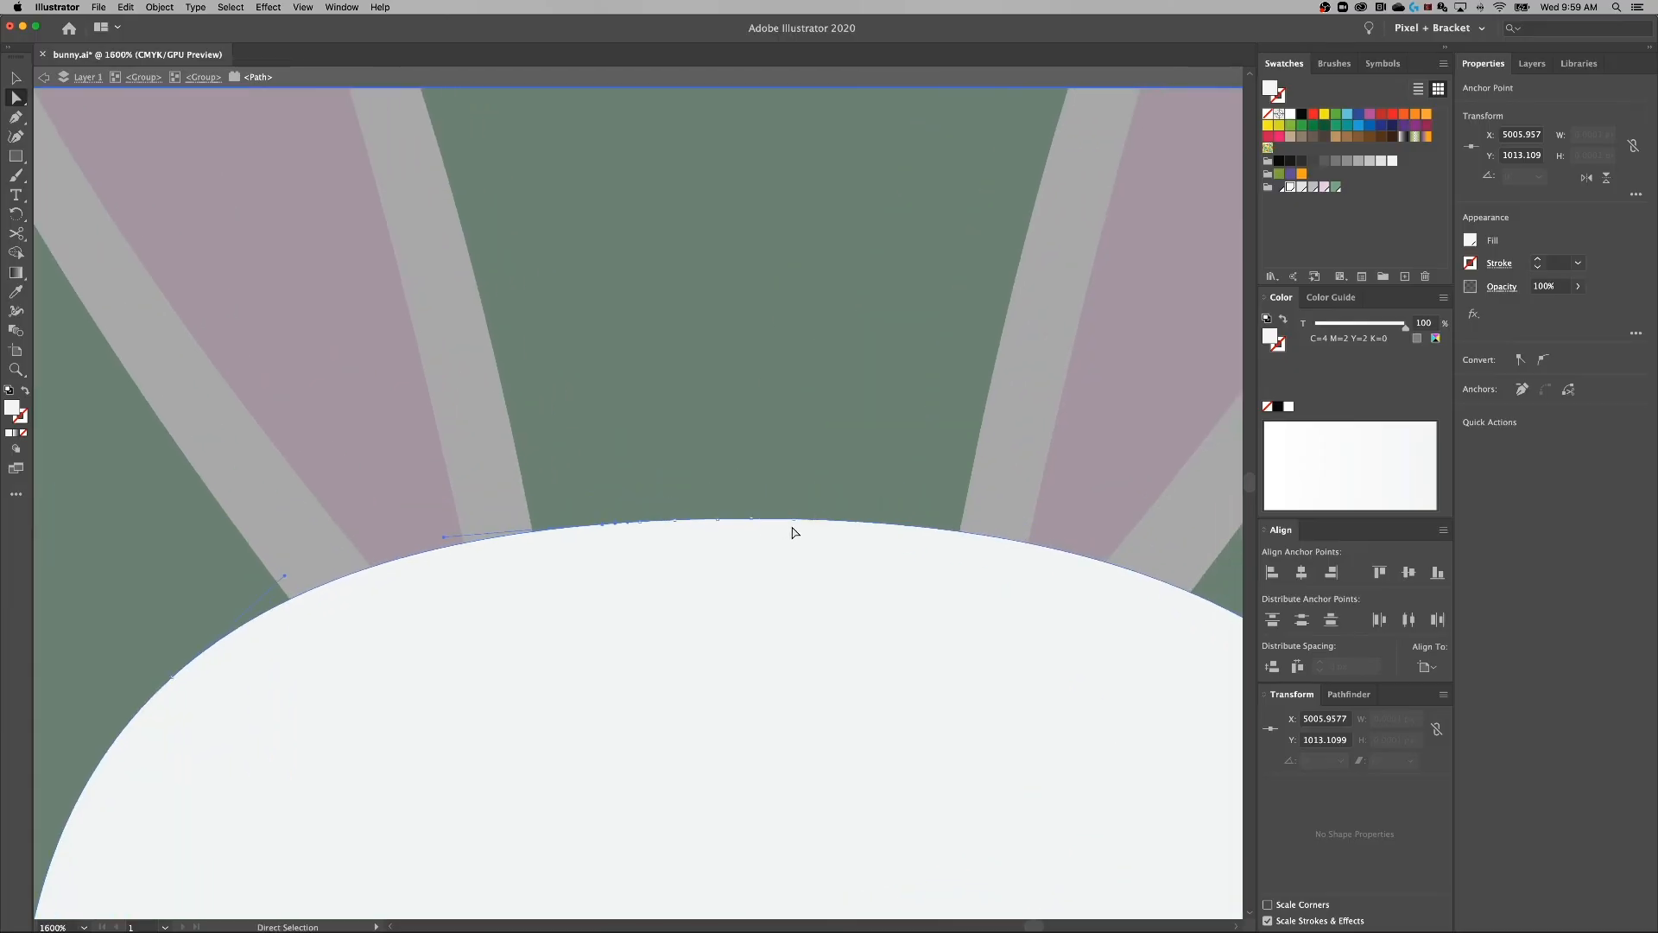
drag(750, 522, 755, 446)
drag(729, 519, 742, 519)
drag(734, 457, 768, 518)
Convert the tuft's anchor points with the Anchor Point tool and reposition points and handles to shape curved hair tips.
key(shift+c)
drag(714, 484, 737, 519)
key(a)
drag(736, 473, 738, 486)
mouse_move(737, 517)
mouse_down()
mouse_move(677, 520)
mouse_move(680, 472)
mouse_move(678, 494)
mouse_move(660, 477)
mouse_move(700, 469)
mouse_move(732, 519)
mouse_up()
click(743, 520)
key(p)
key(a)
drag(660, 477, 681, 477)
drag(732, 520, 694, 470)
click(829, 390)
click(829, 393)
Refine the hair tuft by adjusting its anchor points and handles so the strands flow smoothly out of the head outline.
key(super+minus)
key(super+minus)
key(super+minus)
key(super+minus)
key(super+equal)
key(super+equal)
key(super+equal)
key(super+equal)
key(super+equal)
drag(720, 538, 723, 525)
drag(641, 546, 640, 541)
drag(695, 470, 686, 471)
drag(687, 499, 765, 458)
drag(772, 517, 850, 477)
click(781, 486)
click(735, 507)
click(687, 471)
drag(702, 501, 710, 518)
click(726, 494)
Exit isolation mode and view the bunny's head with its new hair tuft.
click(923, 410)
key(super+minus)
key(super+minus)
key(super+minus)
key(super+minus)
key(super+minus)
double_click(939, 464)
scroll(926, 523, down, 2)
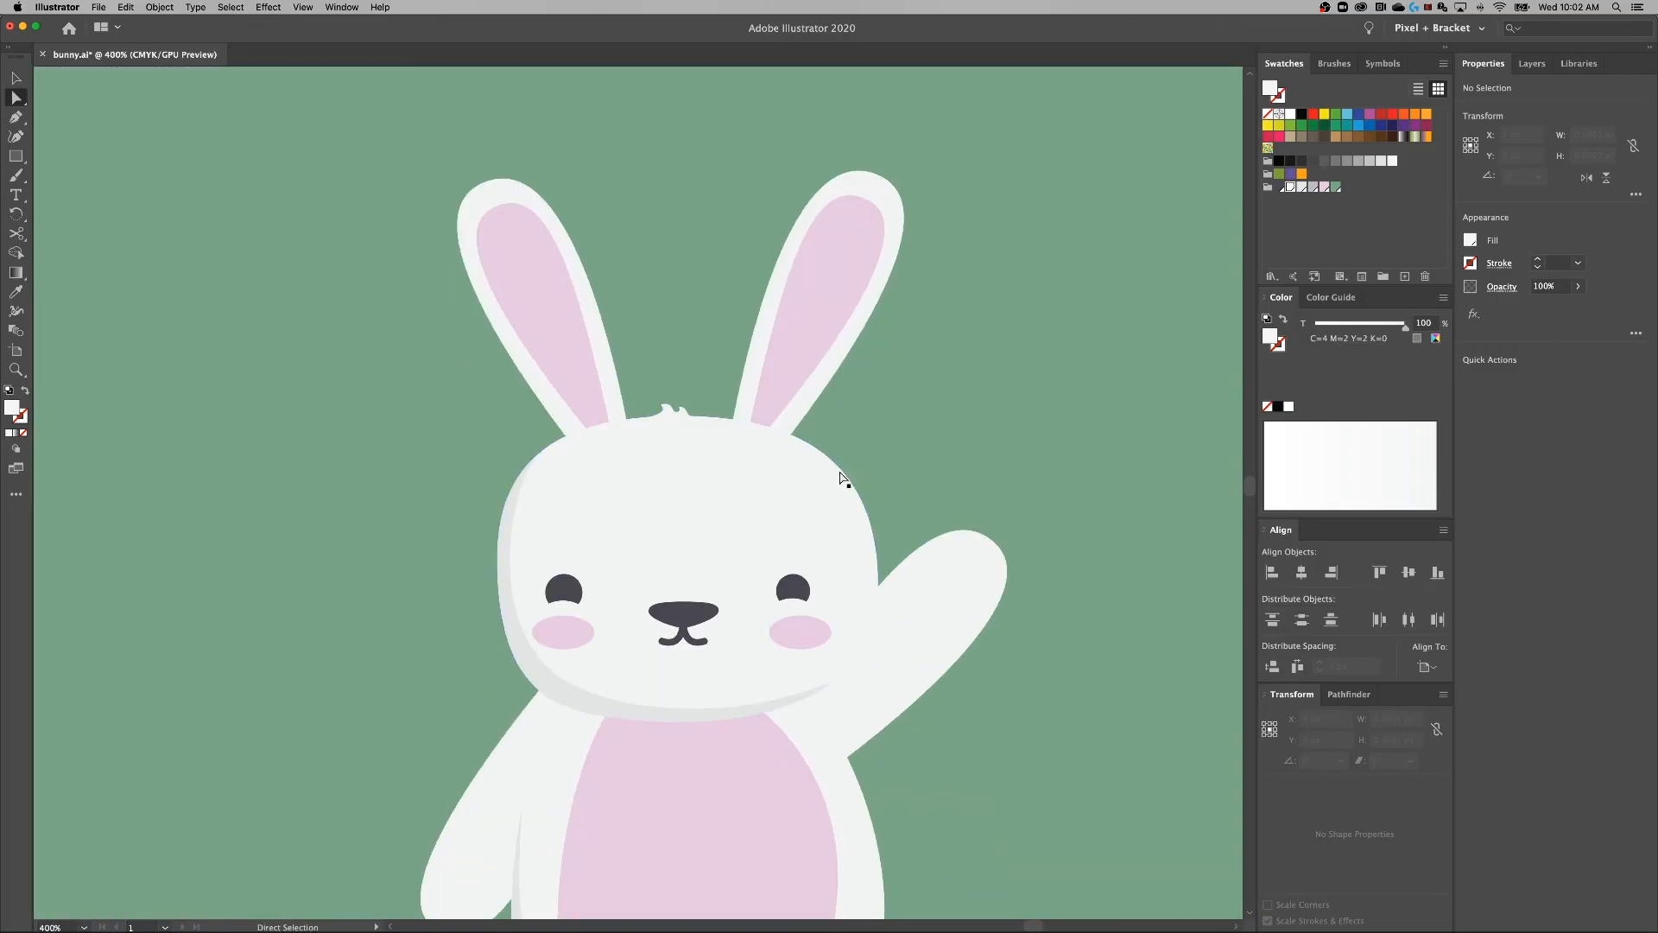